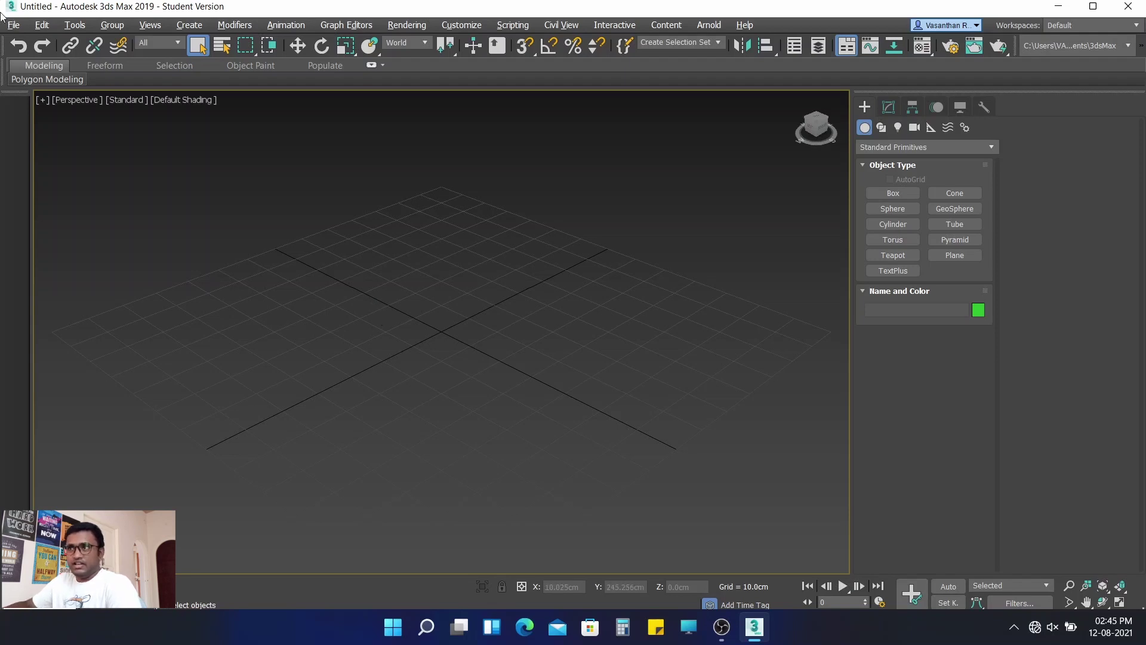
- Start a New All scene, discarding the unsaved changes
{"action": "left_click", "coordinate": [13, 27]}
{"action": "left_click", "coordinate": [13, 27]}
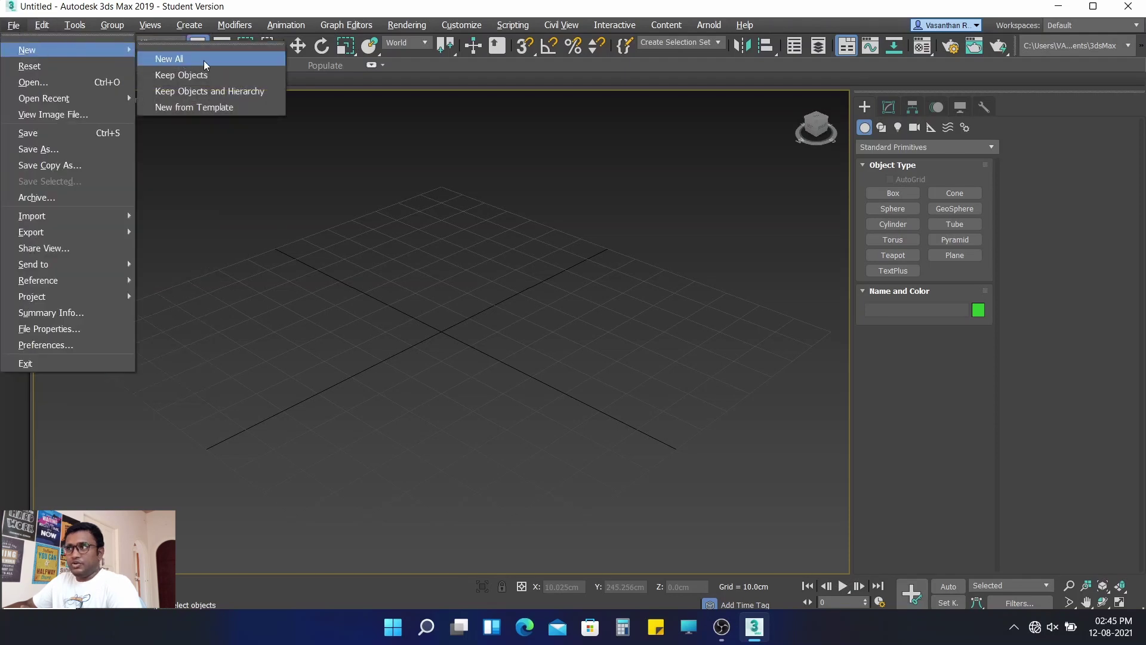
{"action": "left_click", "coordinate": [202, 61]}
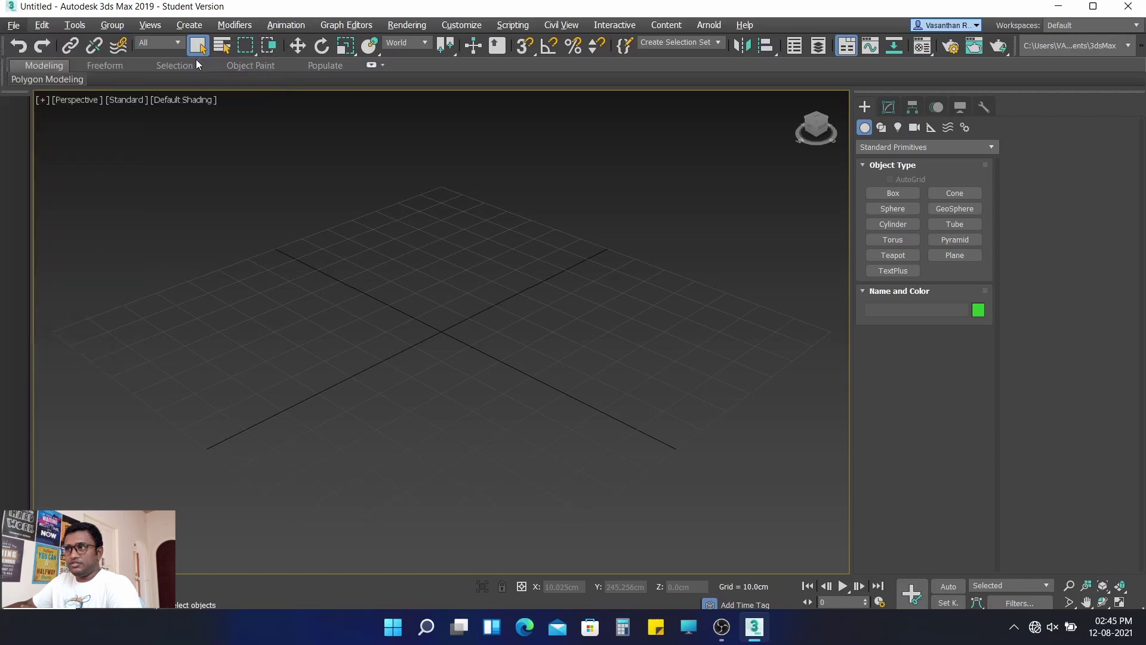
{"action": "left_click", "coordinate": [12, 25]}
{"action": "mouse_move", "coordinate": [27, 49]}
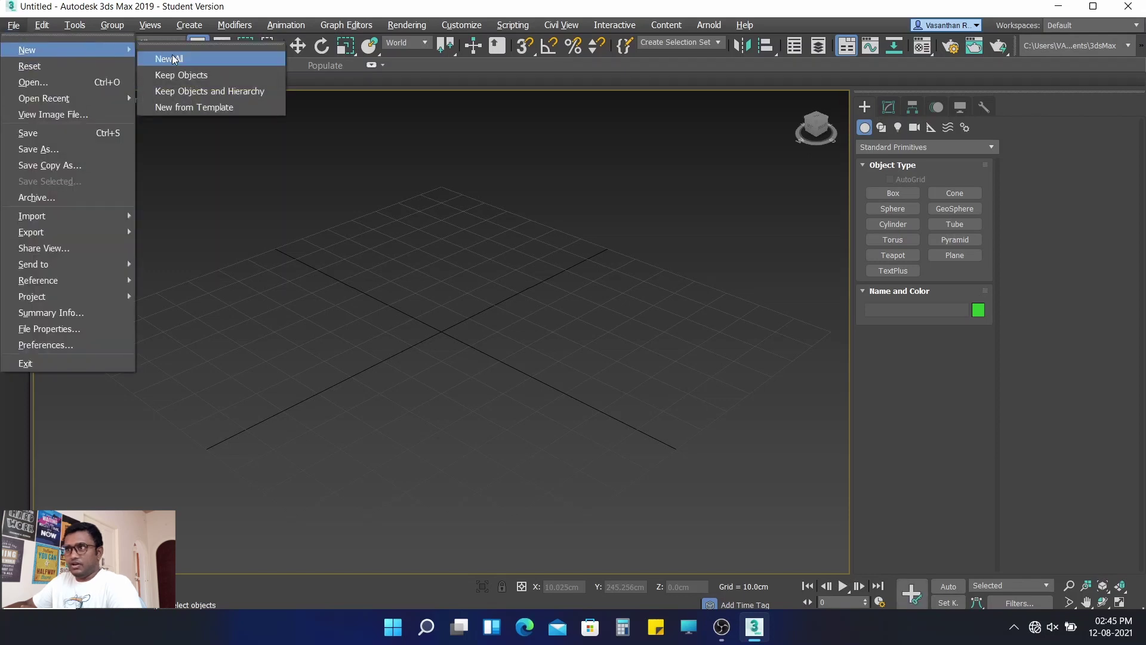
{"action": "left_click", "coordinate": [174, 59]}
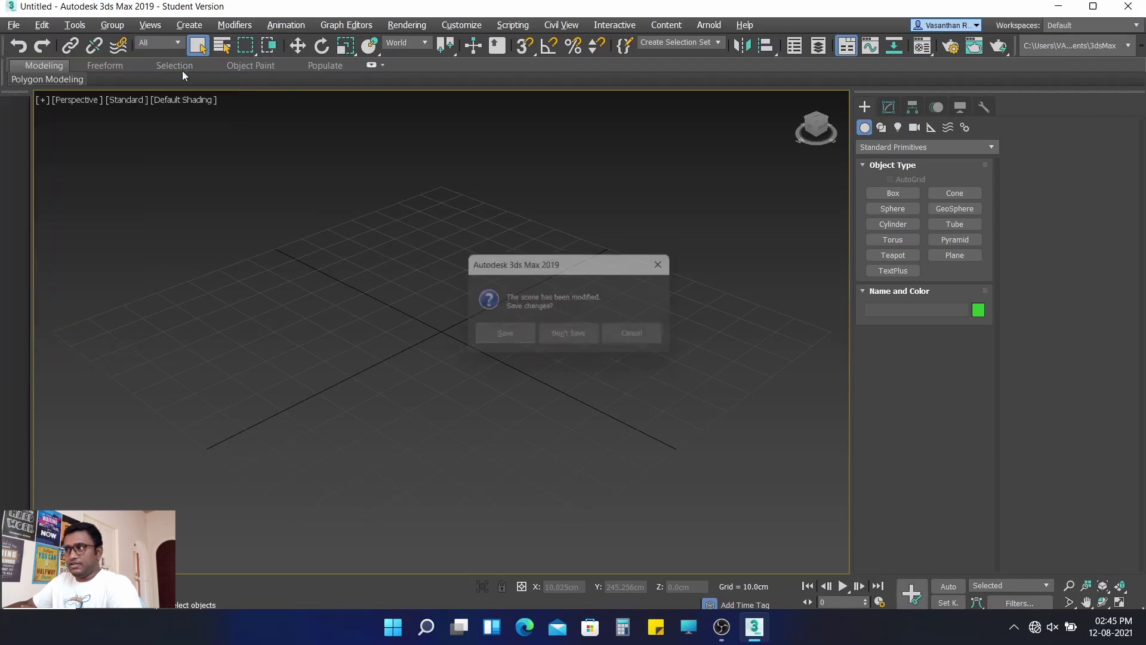
{"action": "left_click", "coordinate": [579, 338]}
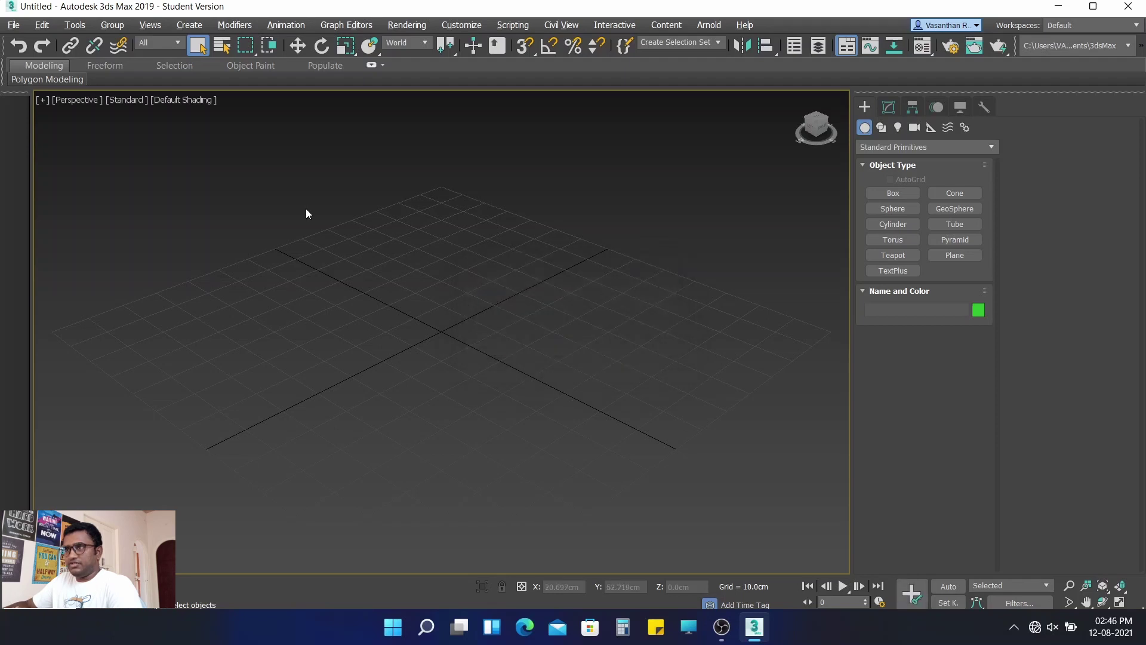
- Reset 3ds Max to its default scene without saving, confirming with Yes
{"action": "left_click", "coordinate": [12, 26]}
{"action": "left_click", "coordinate": [44, 67]}
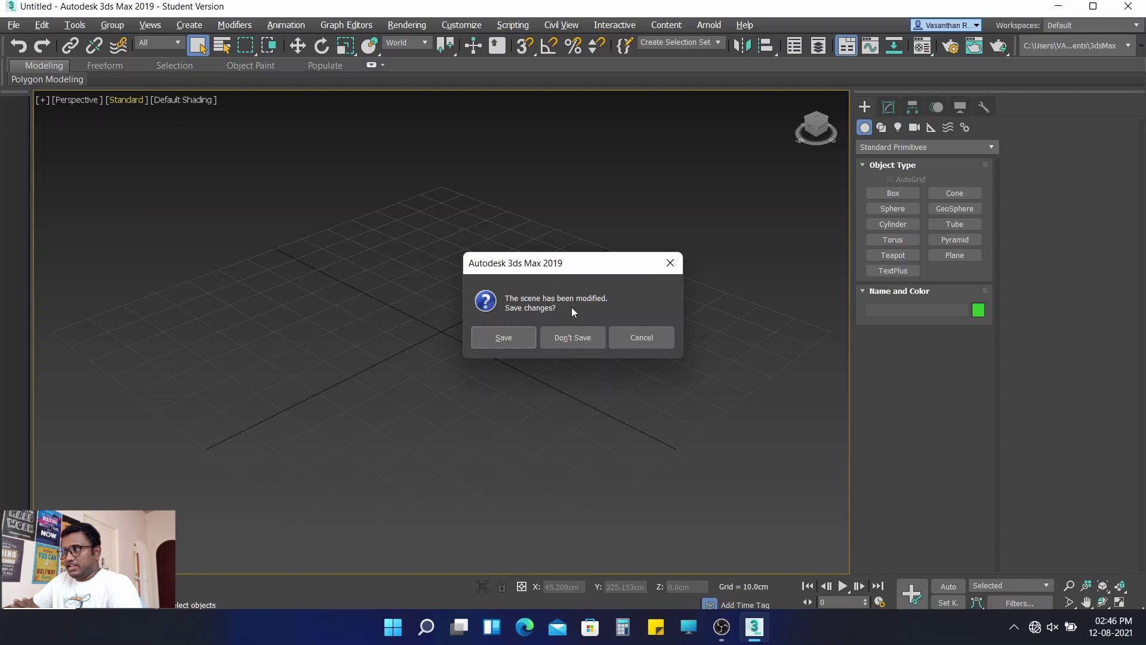
{"action": "left_click", "coordinate": [572, 338]}
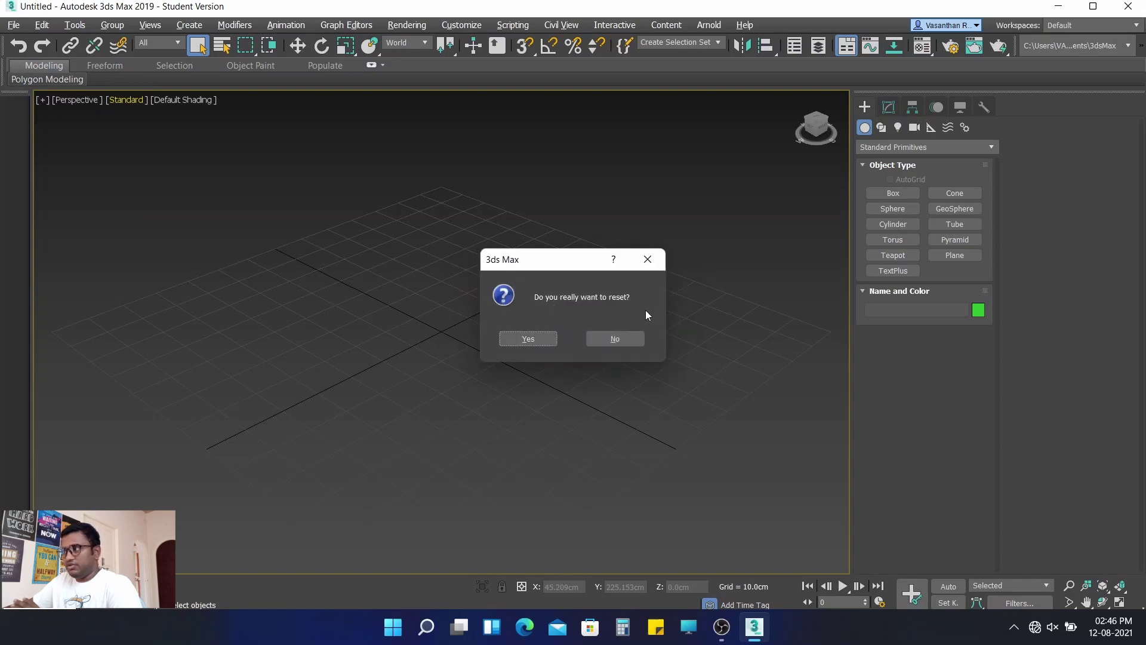
{"action": "left_click", "coordinate": [539, 333]}
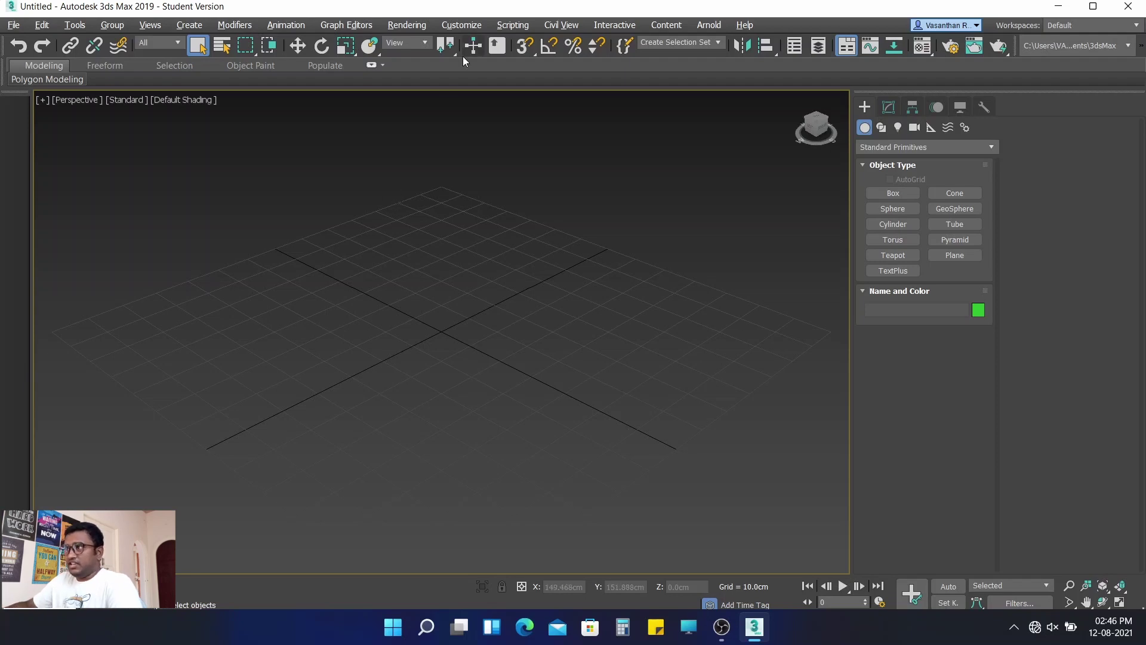
{"action": "left_click", "coordinate": [461, 25]}
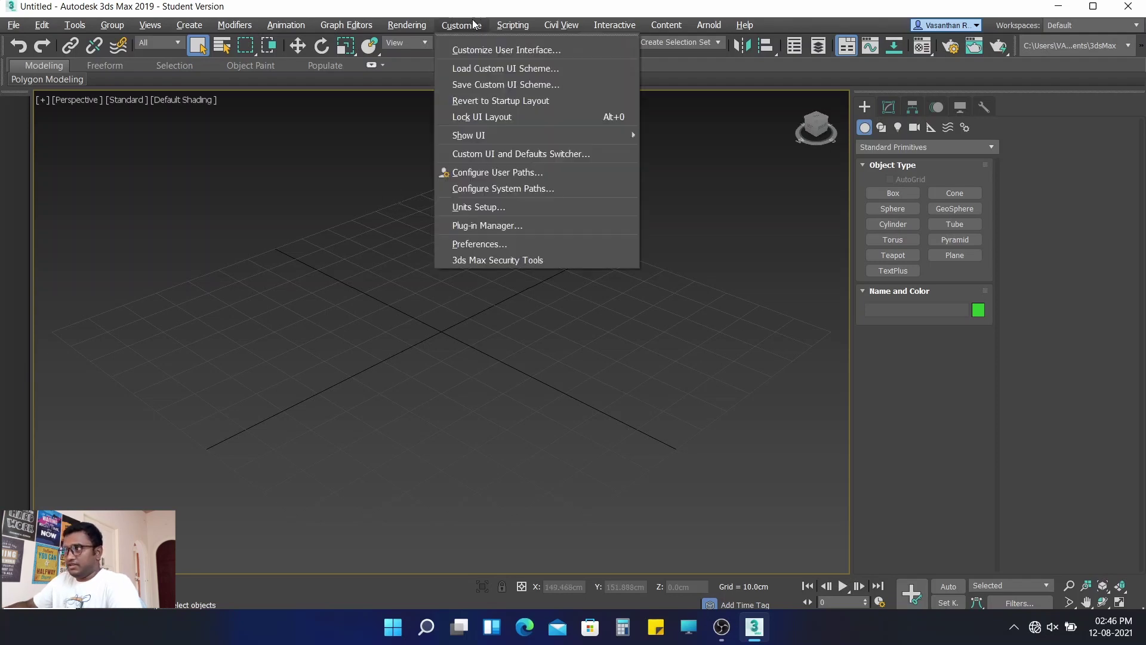
{"action": "left_click", "coordinate": [490, 206]}
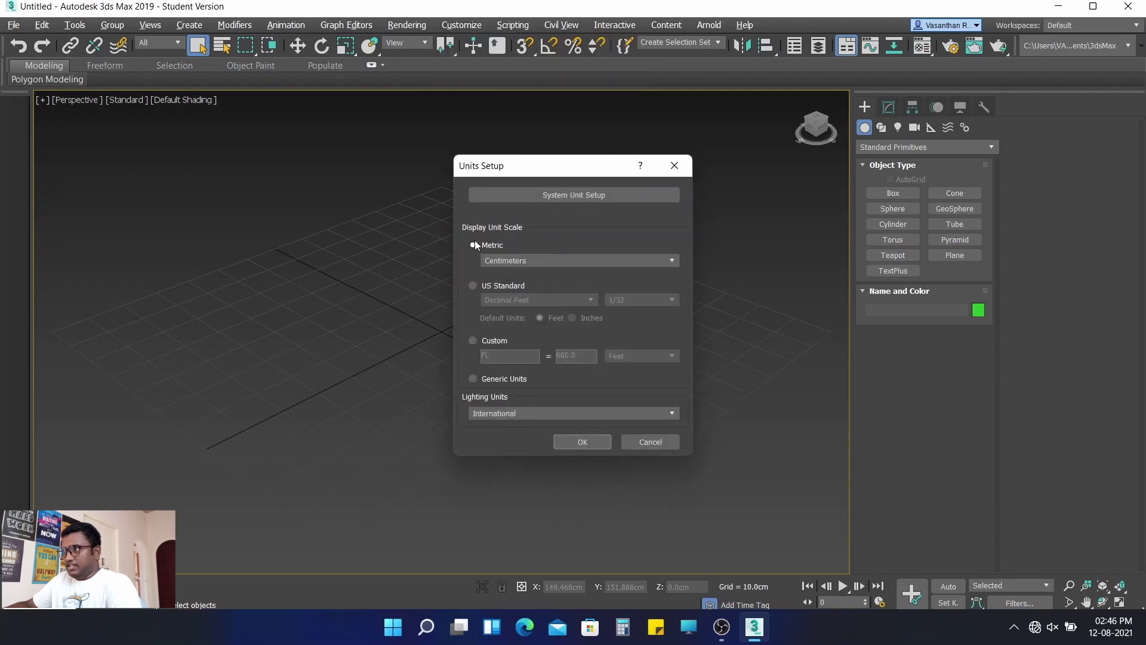
{"action": "left_click", "coordinate": [474, 244]}
{"action": "left_click", "coordinate": [511, 263]}
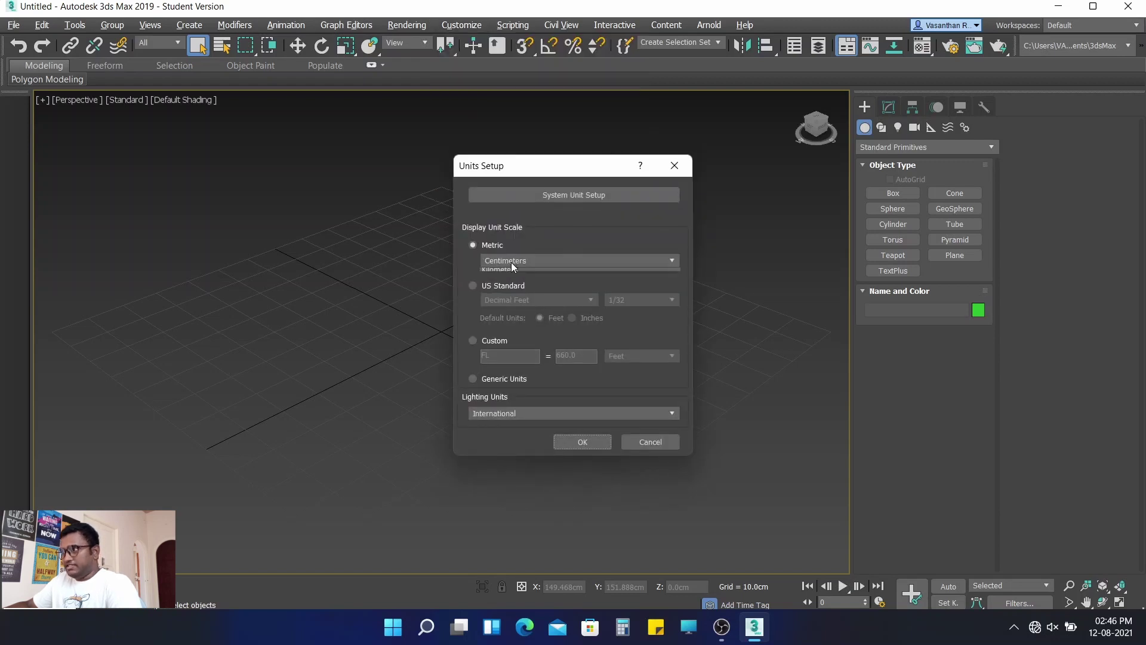
{"action": "left_click", "coordinate": [518, 286]}
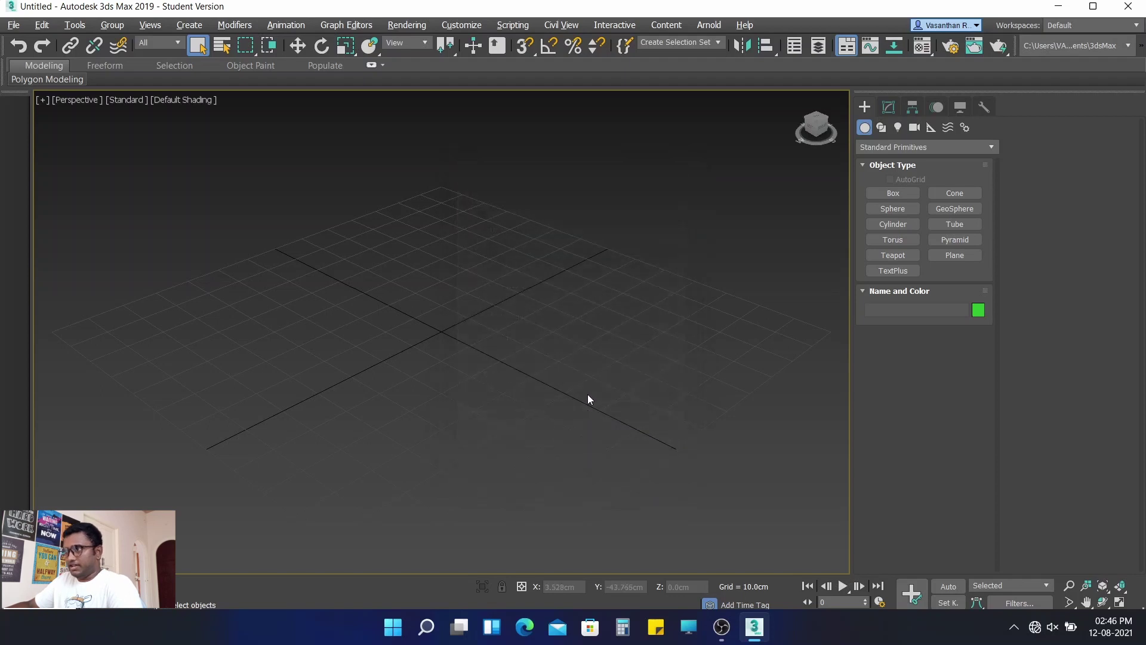
{"action": "left_click", "coordinate": [582, 444]}
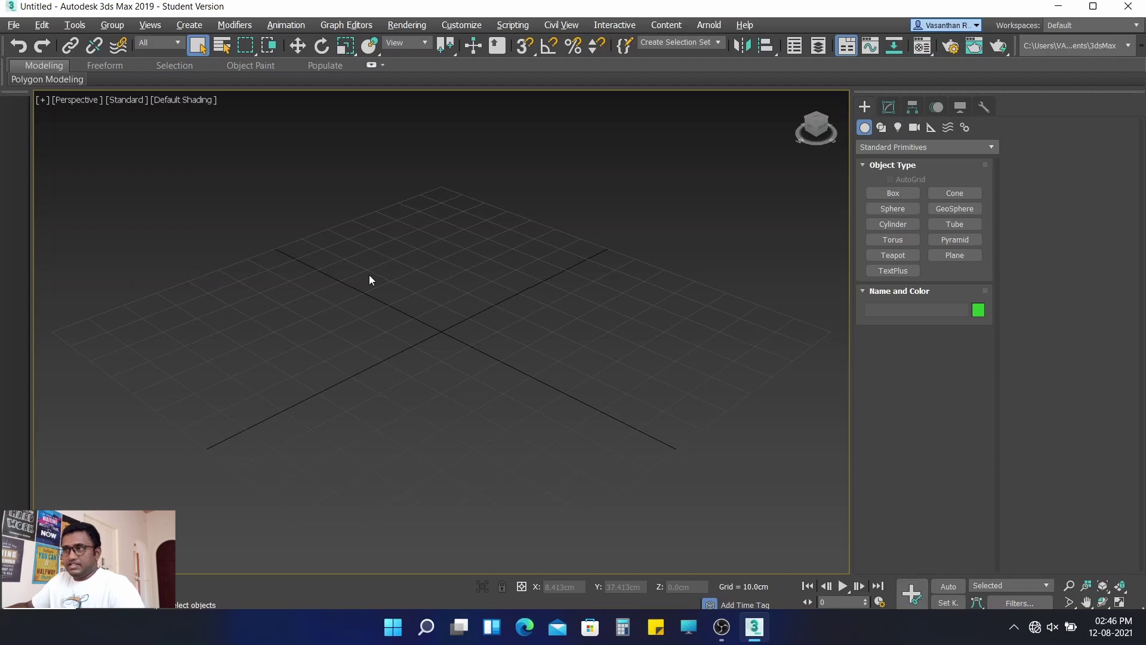
- Restore the four-viewport layout, activate the Top view and choose the Box primitive tool
{"action": "key", "text": "alt+w"}
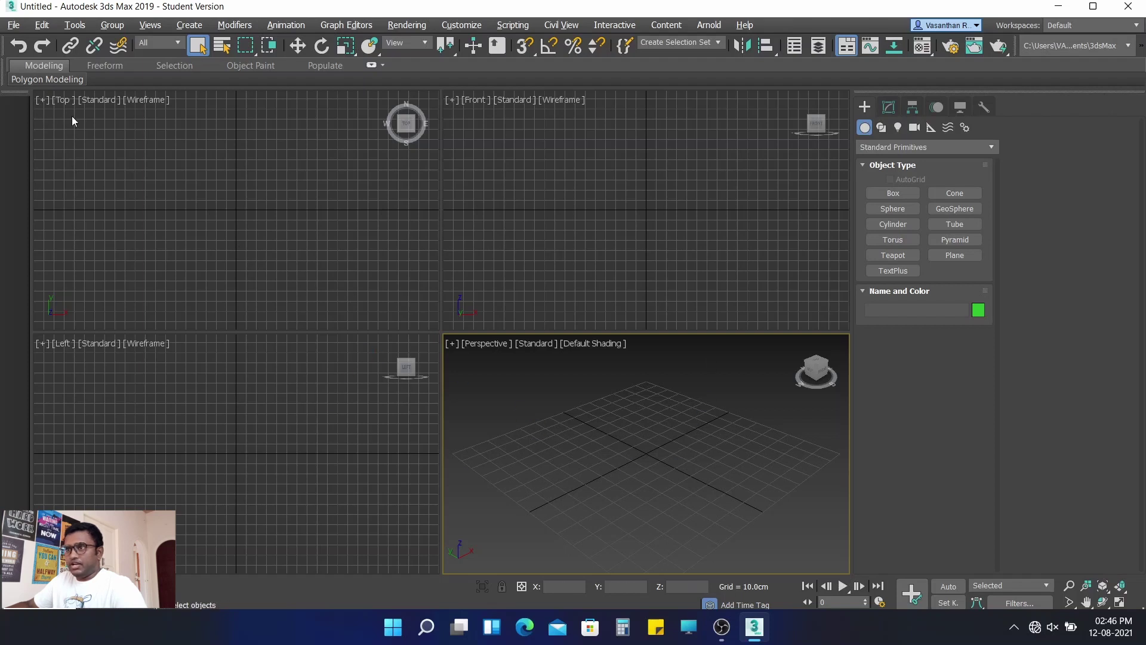
{"action": "left_click", "coordinate": [148, 160]}
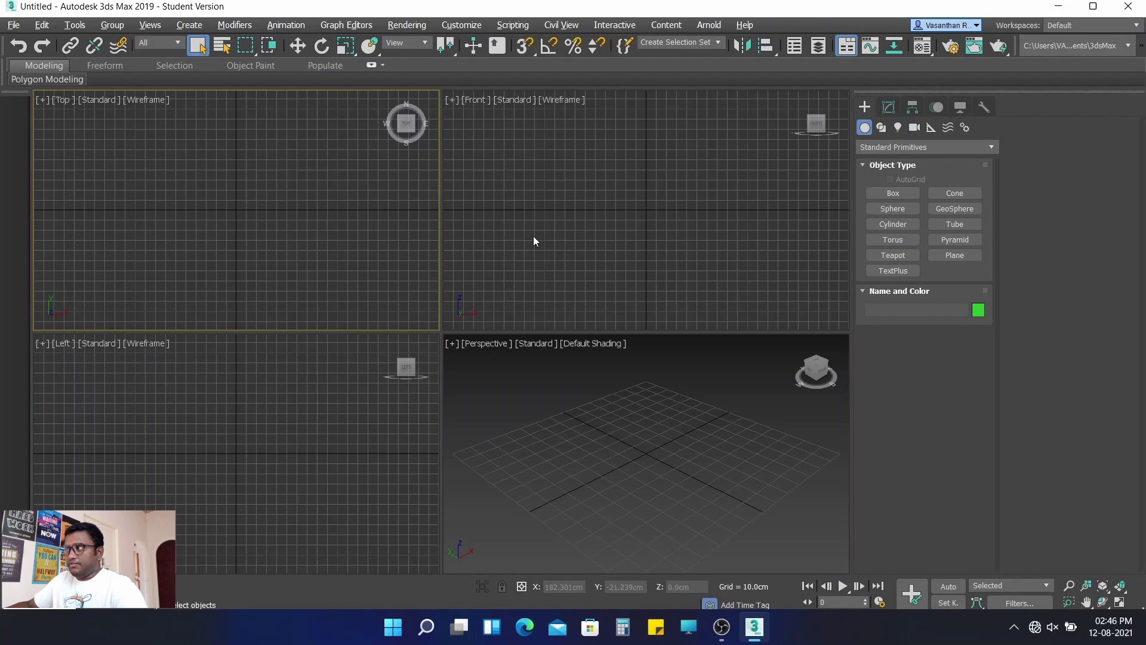
{"action": "left_click", "coordinate": [893, 192]}
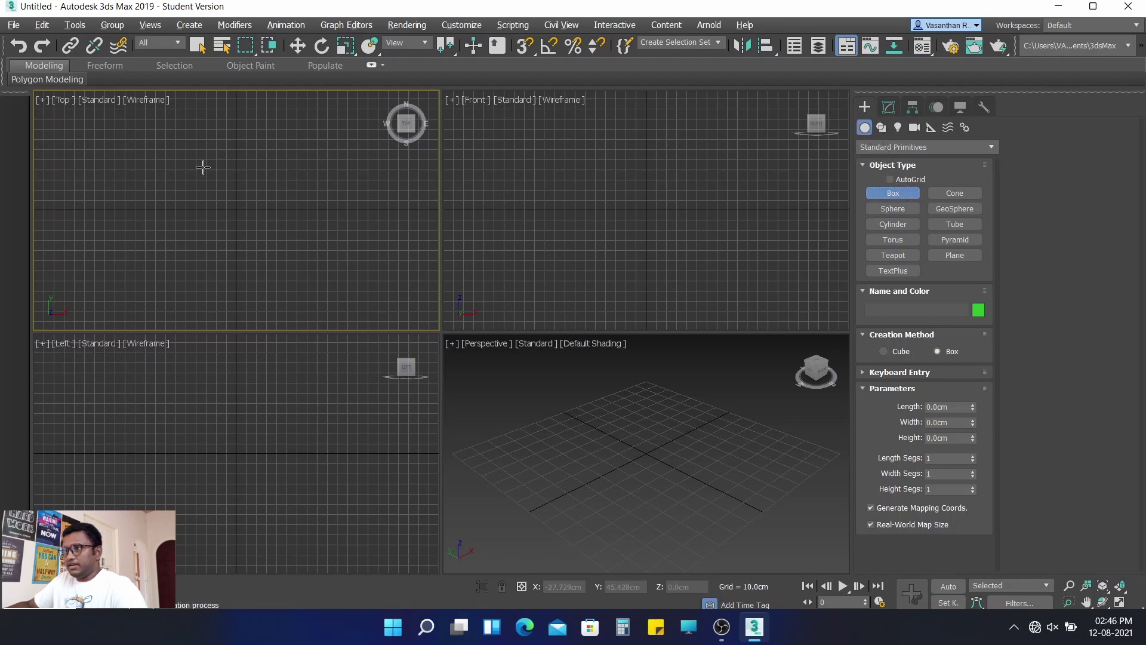
- Draw a tall box in the Top view and maximize the Perspective viewport
{"action": "left_click_drag", "start_coordinate": [199, 181], "coordinate": [268, 243]}
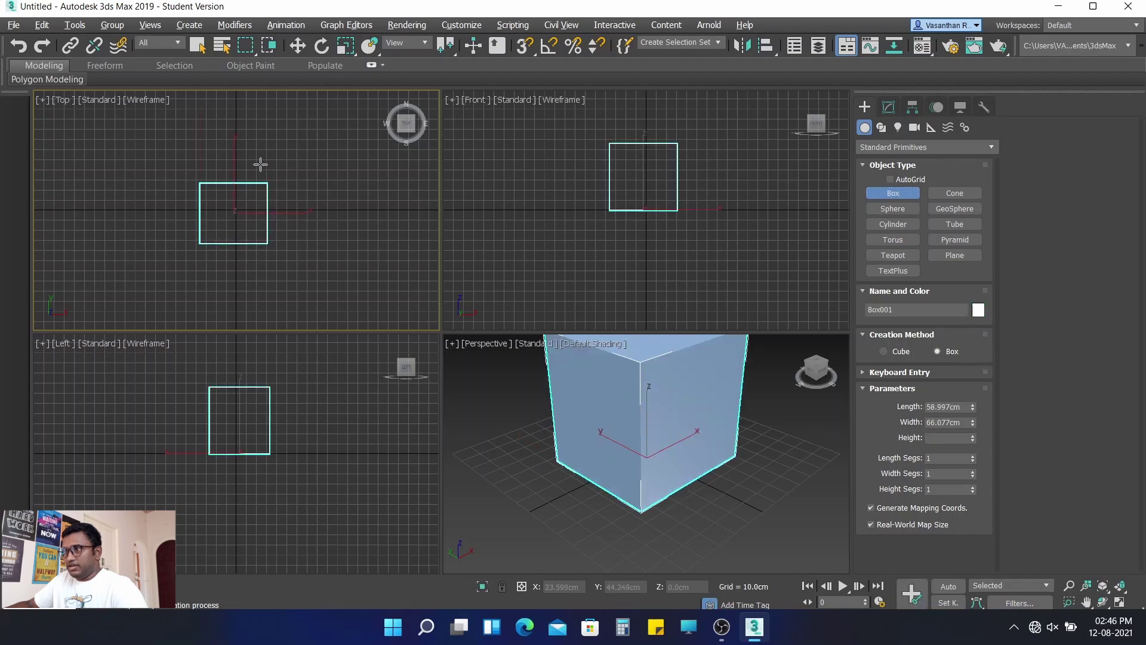
{"action": "left_click", "coordinate": [272, 220]}
{"action": "left_click", "coordinate": [497, 391]}
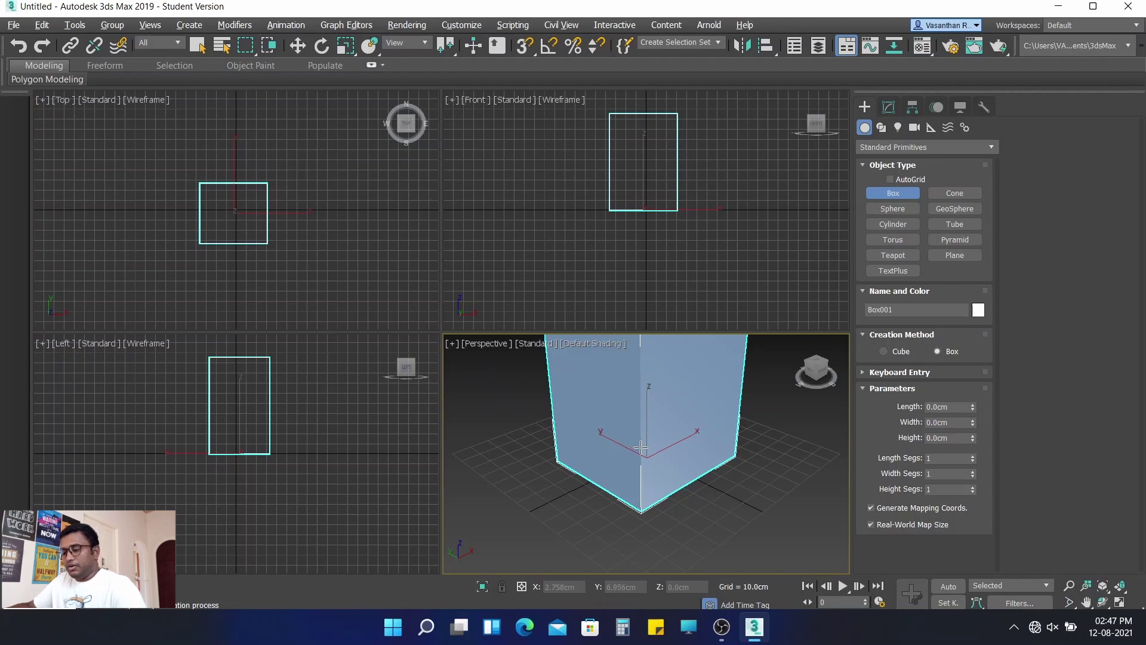
{"action": "key", "text": "alt+w"}
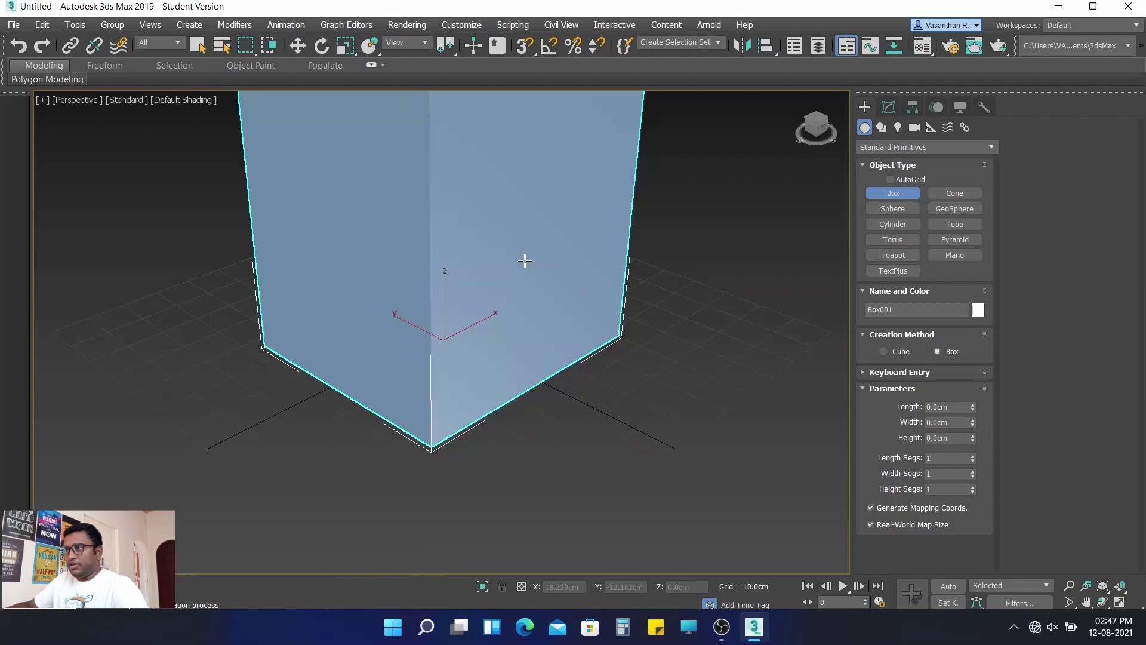
{"action": "scroll", "coordinate": [507, 333], "scroll_direction": "up", "scroll_amount": 2}
- Orbit around the box and set the Perspective shading to Edged Faces
{"action": "middle_click_drag", "start_coordinate": [497, 374], "coordinate": [504, 378], "text": "alt"}
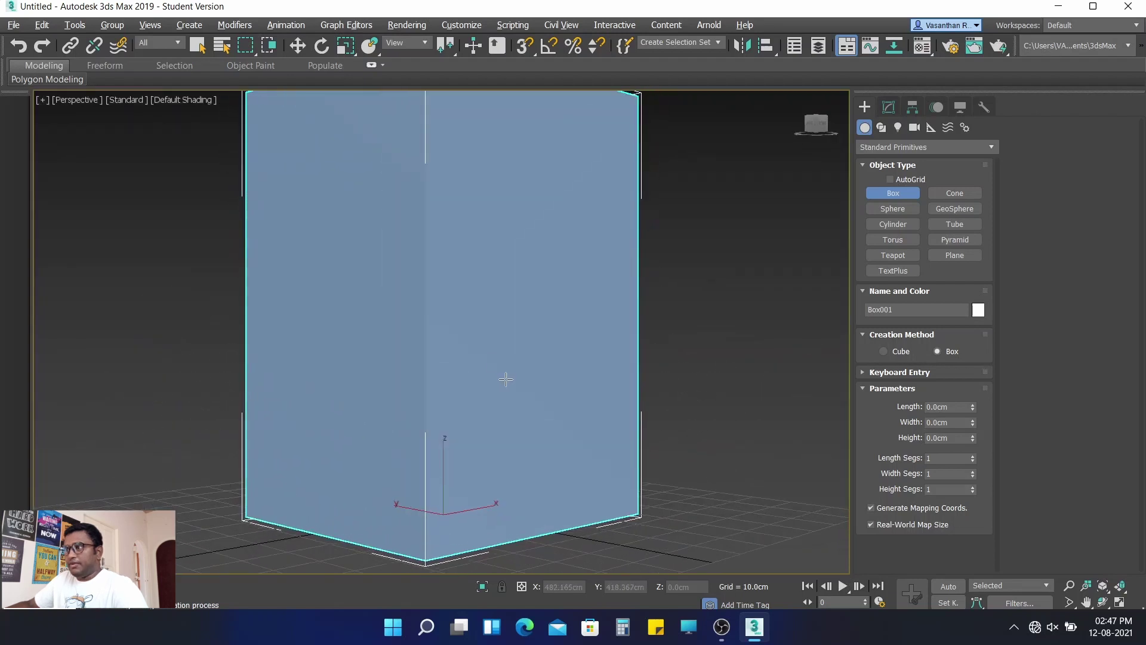
{"action": "middle_click_drag", "start_coordinate": [479, 332], "coordinate": [488, 303], "text": "alt"}
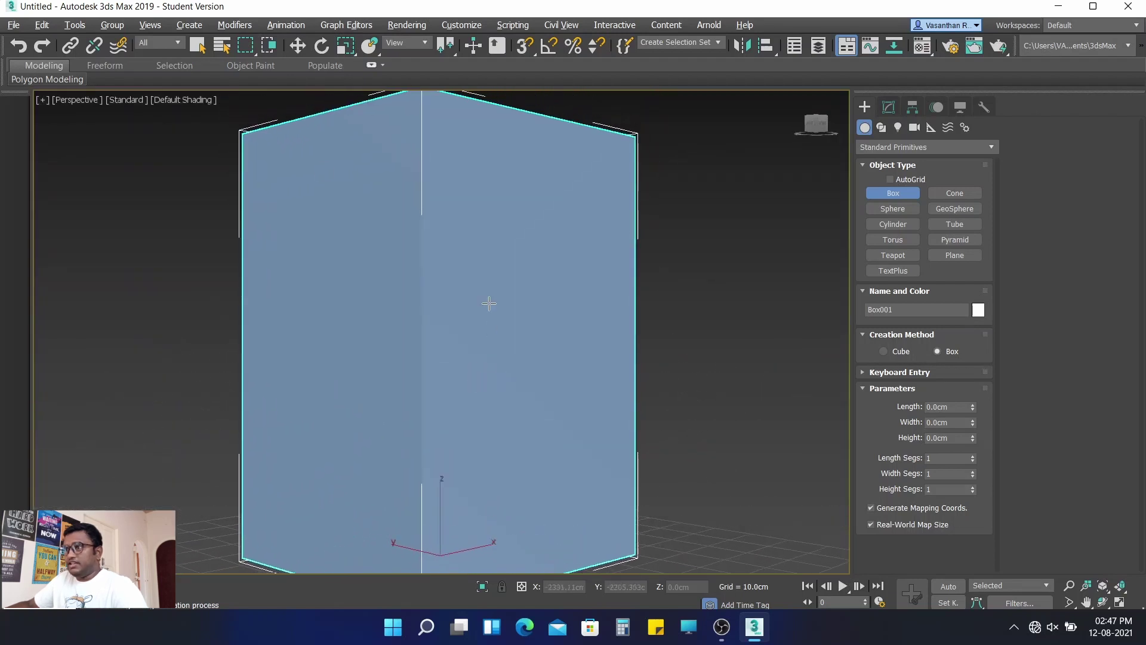
{"action": "left_click", "coordinate": [188, 100]}
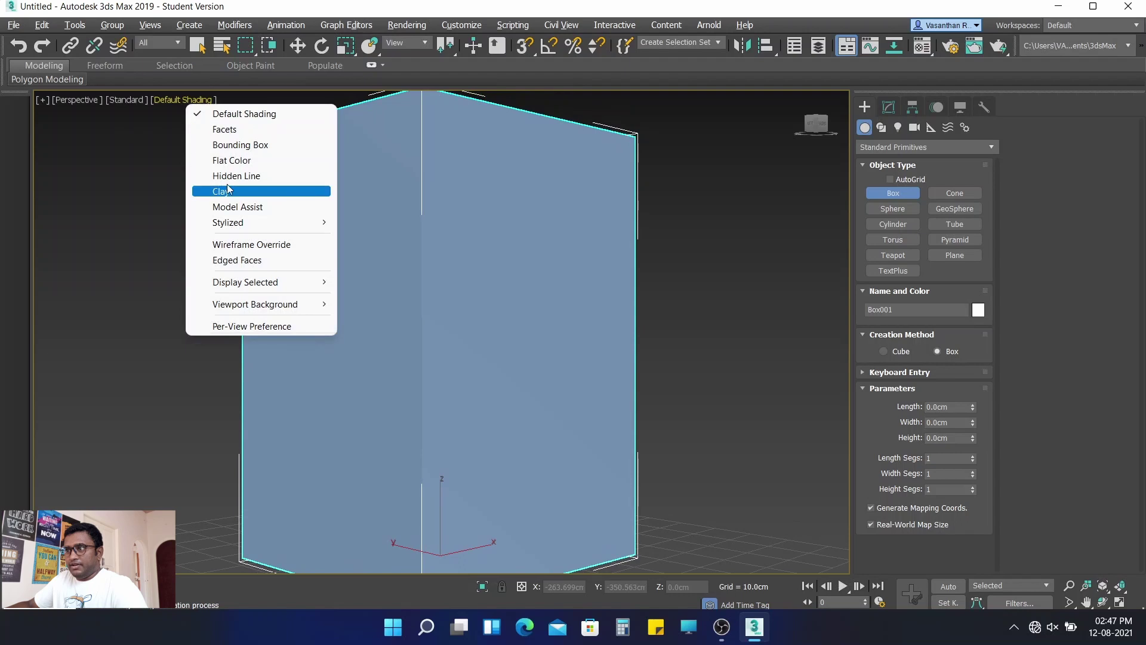
{"action": "left_click", "coordinate": [234, 263]}
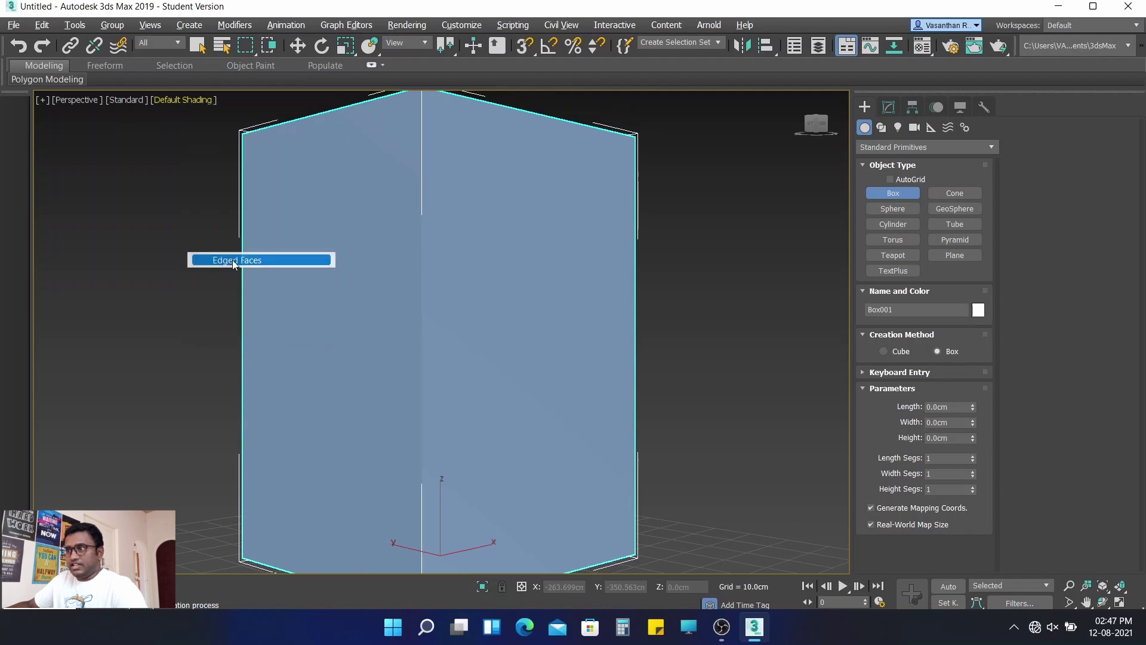
{"action": "scroll", "coordinate": [312, 226], "scroll_direction": "down", "scroll_amount": 4}
{"action": "scroll", "coordinate": [370, 301], "scroll_direction": "up", "scroll_amount": 1}
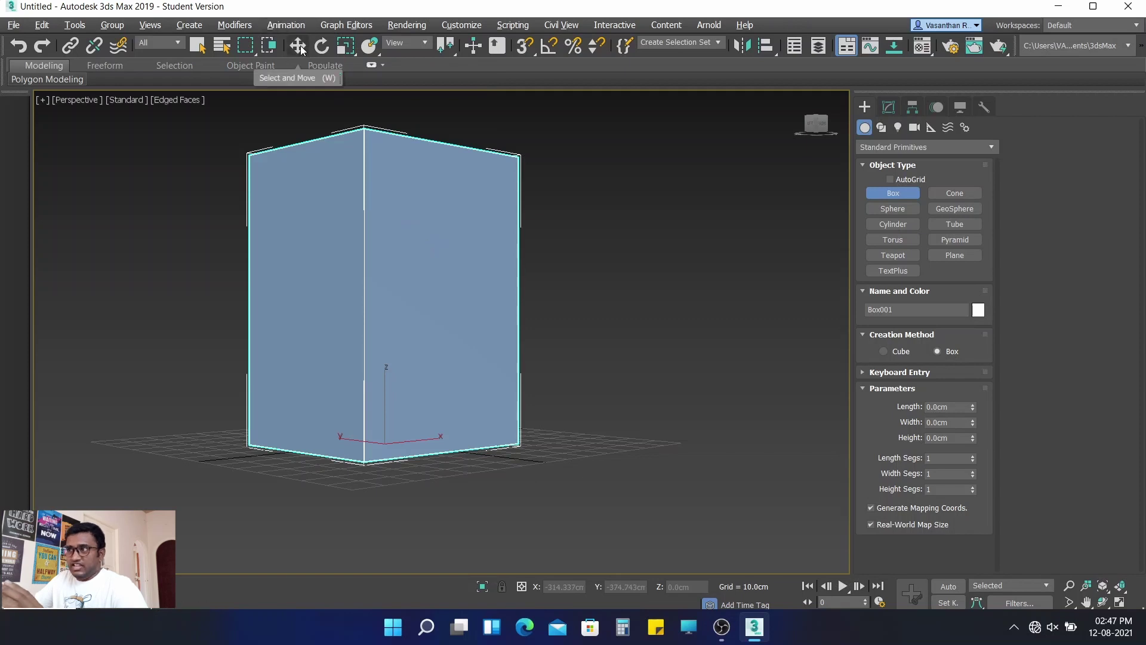
- Center the box at X 0, Y 0 using the move type-in dialog
{"action": "right_click", "coordinate": [301, 51]}
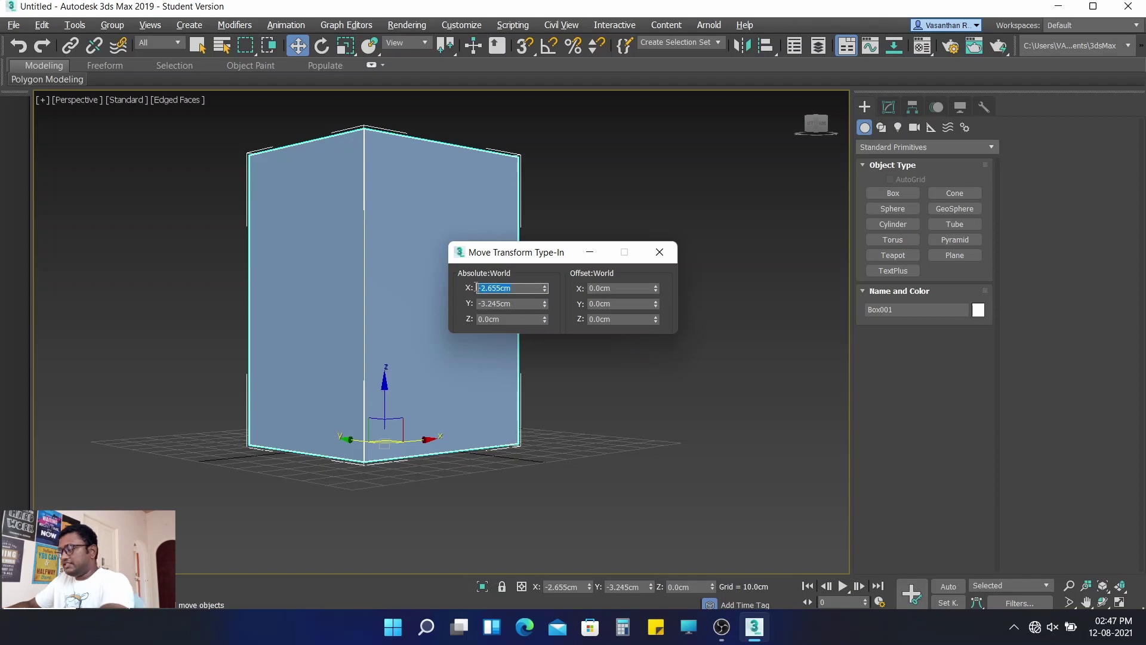
{"action": "type", "text": "0"}
{"action": "key", "text": "Return"}
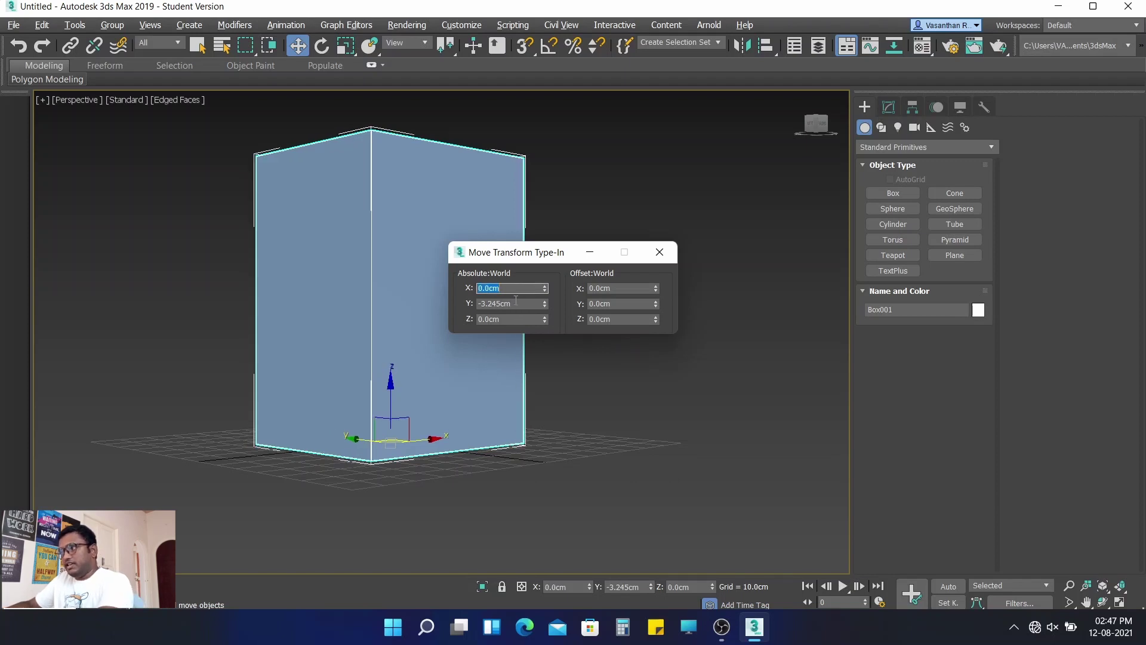
{"action": "left_click_drag", "start_coordinate": [516, 300], "coordinate": [498, 304]}
{"action": "type", "text": "0"}
{"action": "key", "text": "Return"}
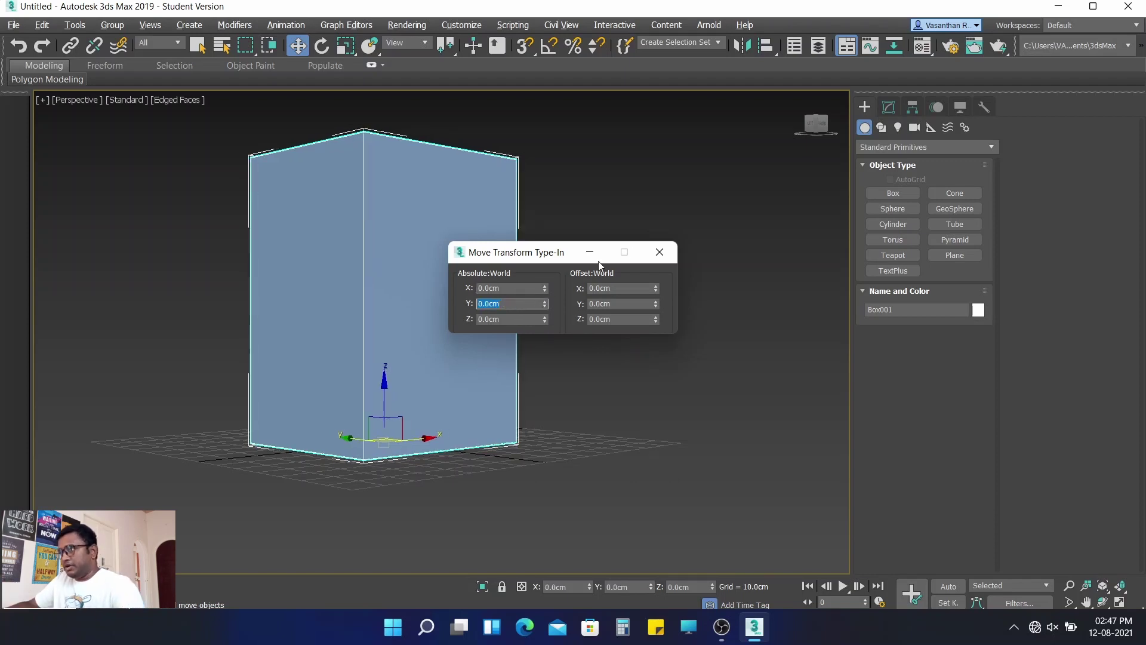
{"action": "left_click", "coordinate": [652, 257]}
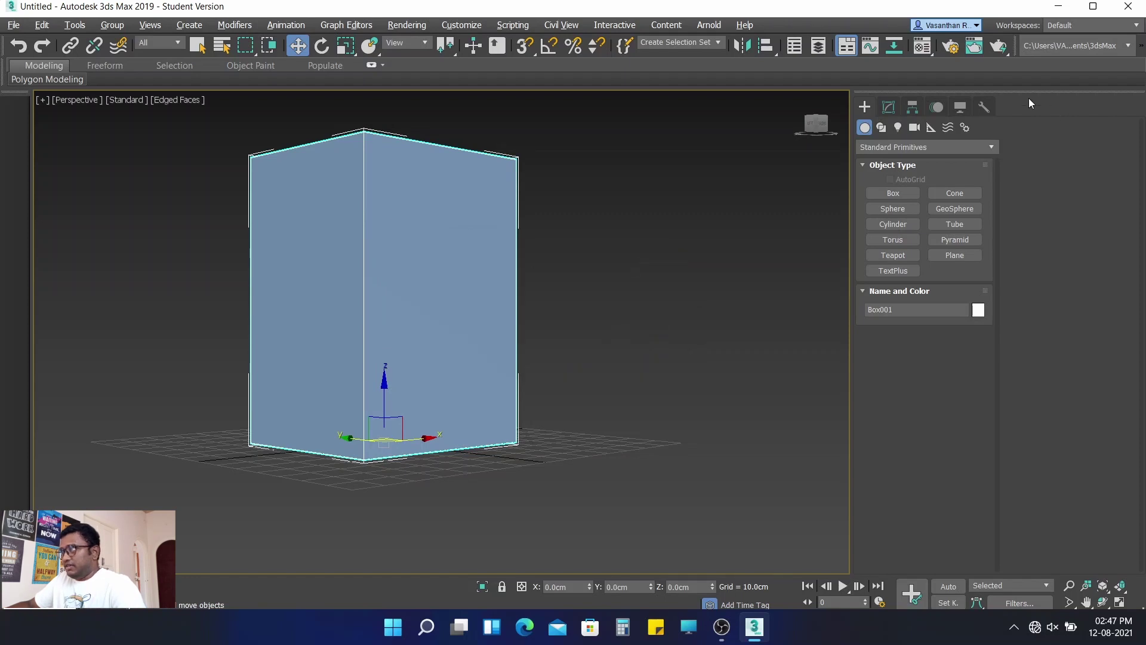
- Set Box001 to Length 100 cm, Width 100 cm and Height 65 cm
{"action": "left_click", "coordinate": [890, 108]}
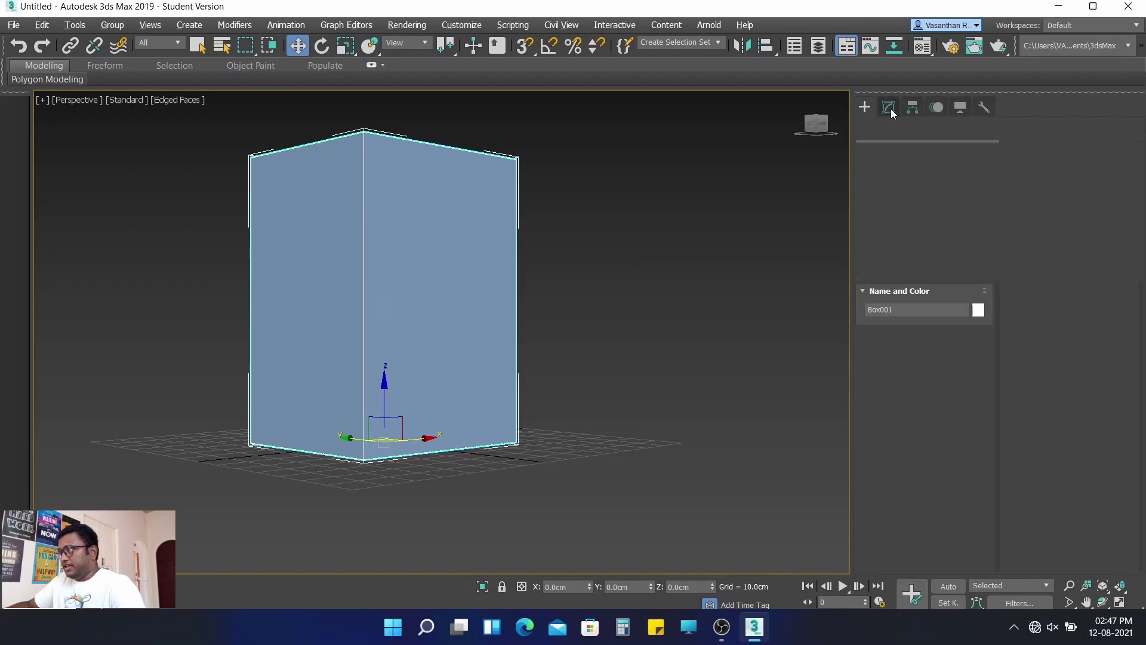
{"action": "double_click", "coordinate": [966, 375]}
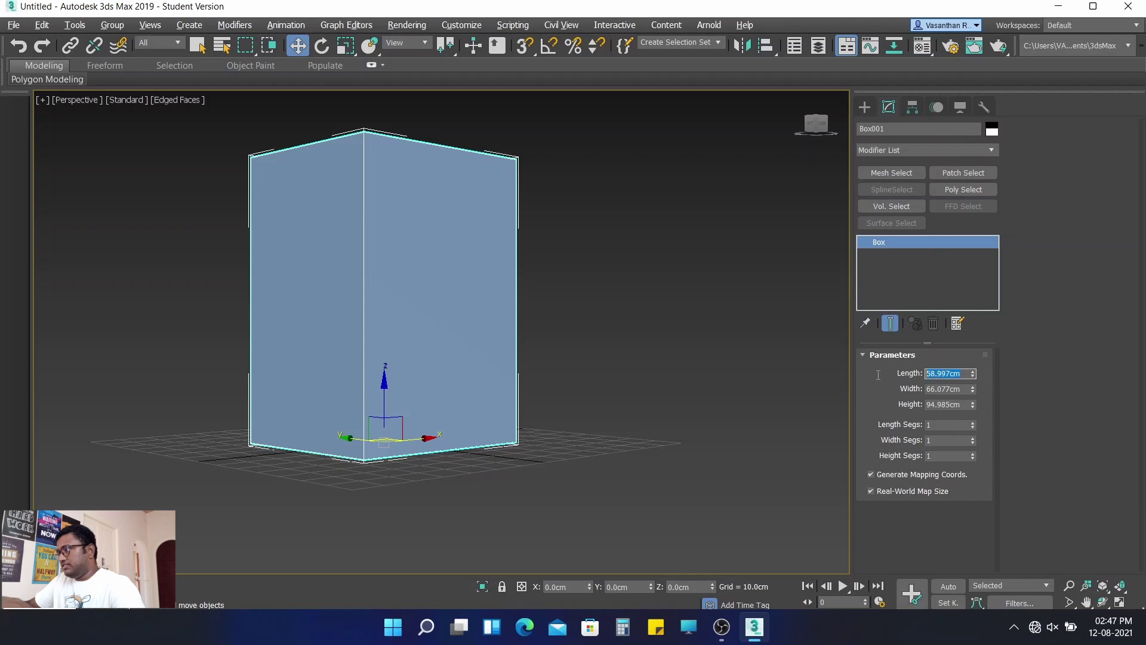
{"action": "type", "text": "100"}
{"action": "key", "text": "Return"}
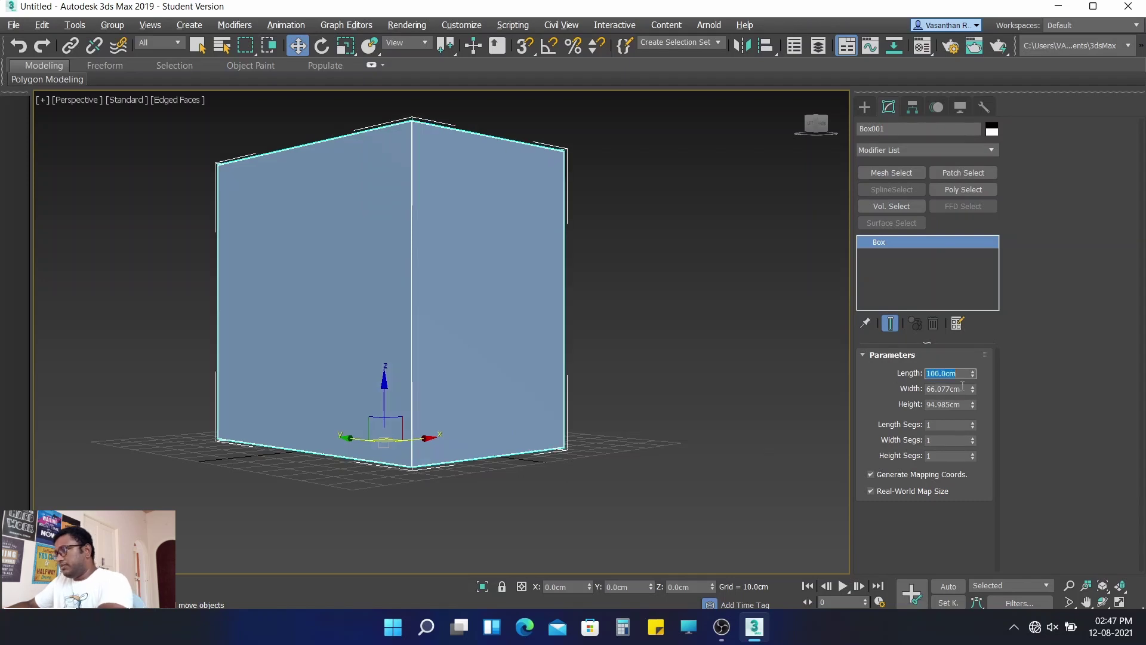
{"action": "left_click", "coordinate": [963, 388]}
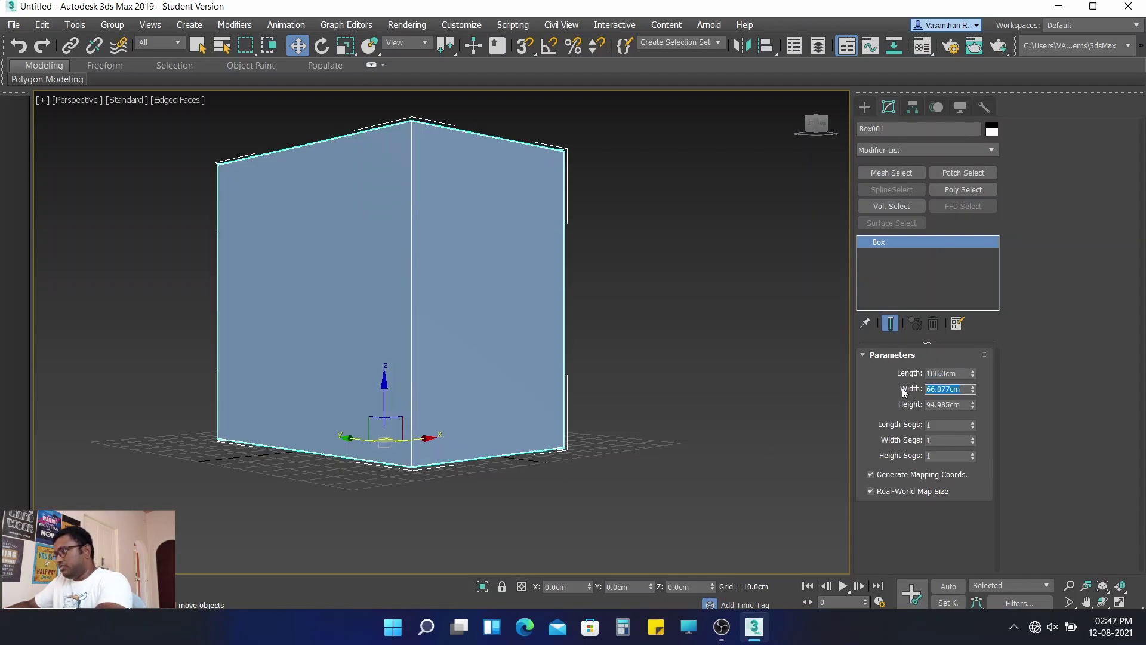
{"action": "type", "text": "100"}
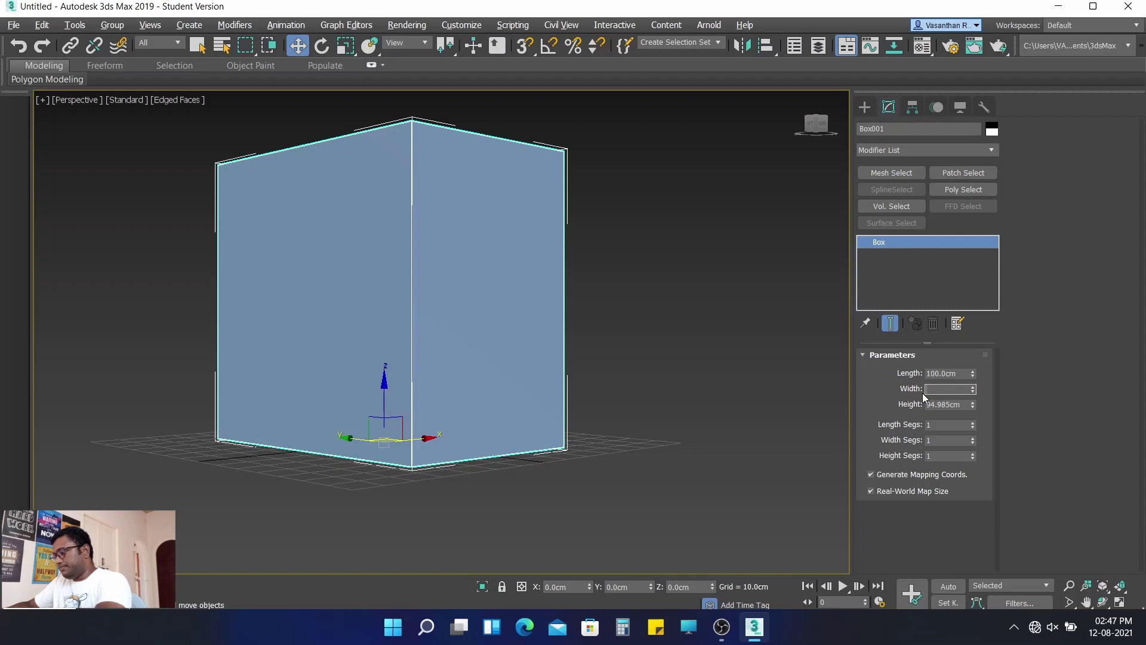
{"action": "key", "text": "Return"}
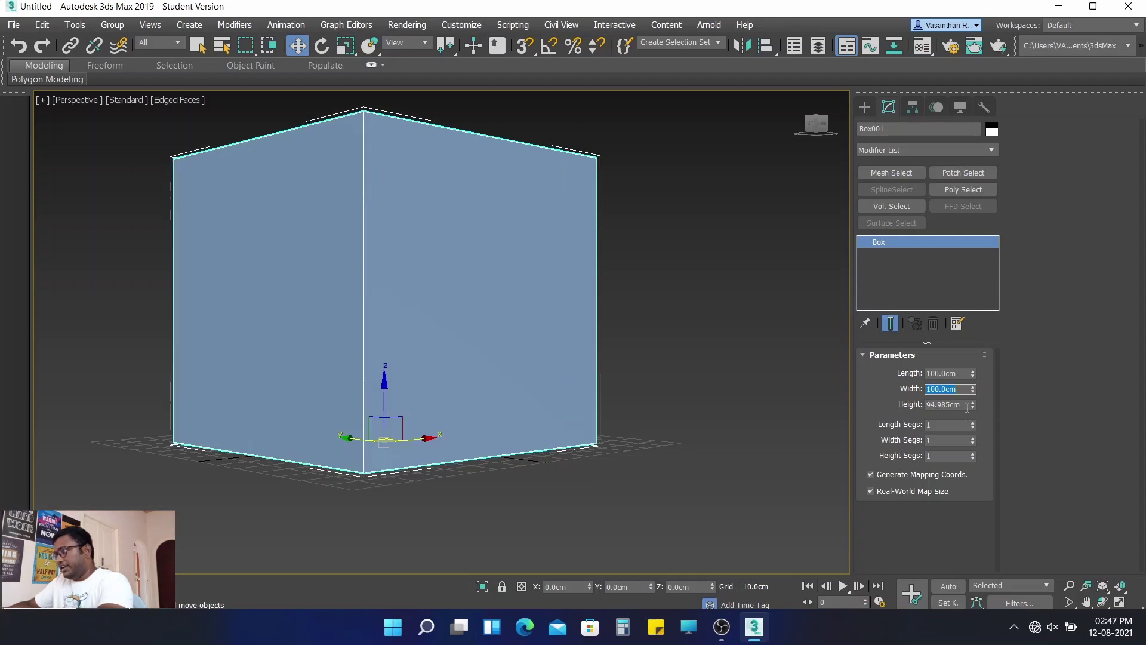
{"action": "key", "text": "Tab"}
{"action": "type", "text": "65"}
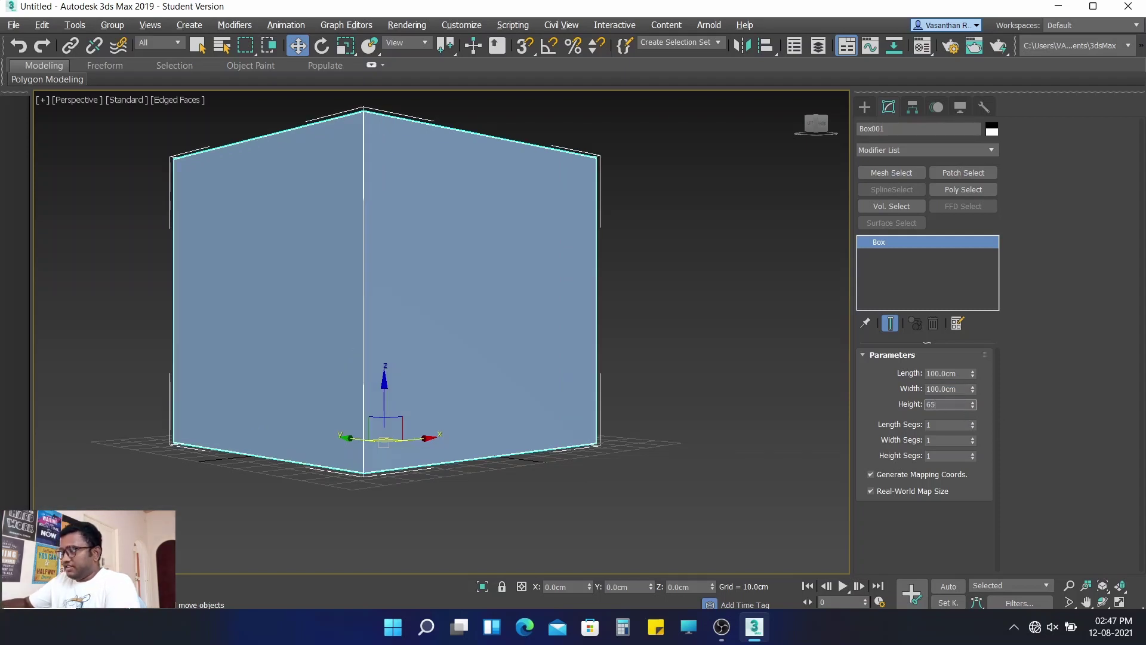
{"action": "key", "text": "Return"}
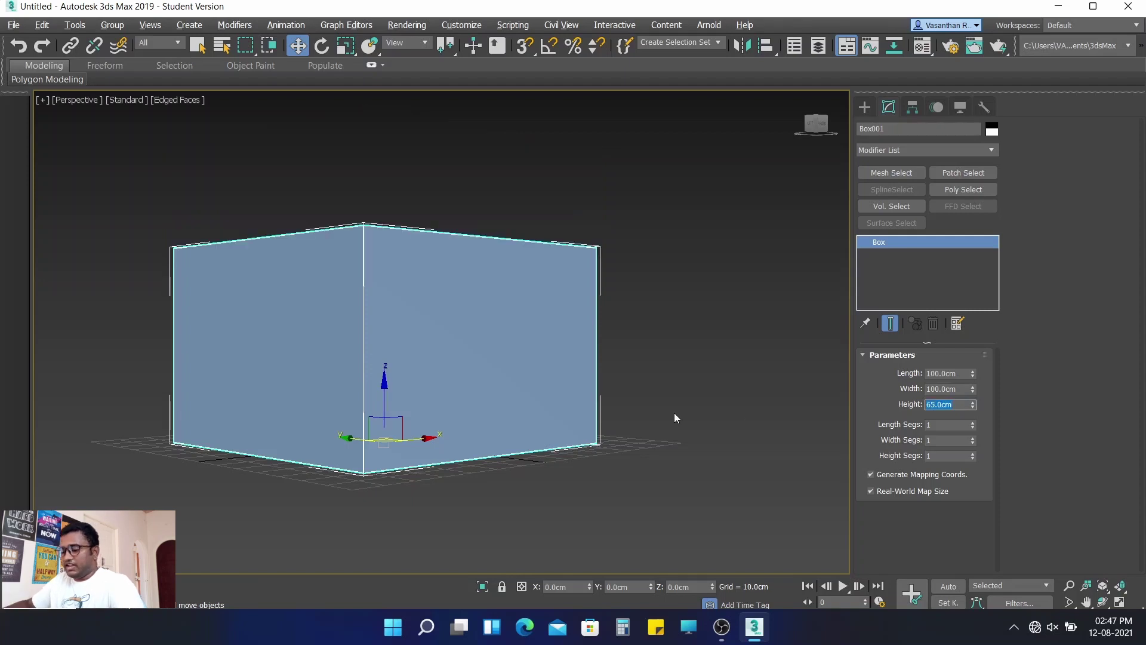
{"action": "middle_click_drag", "start_coordinate": [568, 384], "coordinate": [551, 396], "text": "alt"}
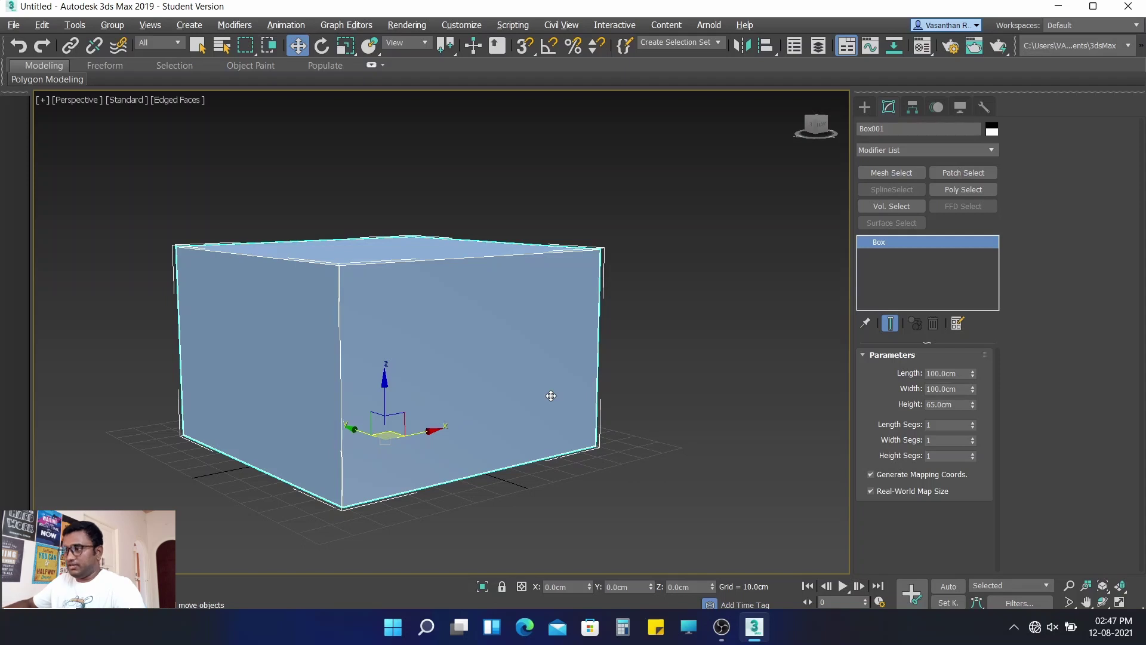
{"action": "middle_click_drag", "start_coordinate": [539, 370], "coordinate": [567, 340]}
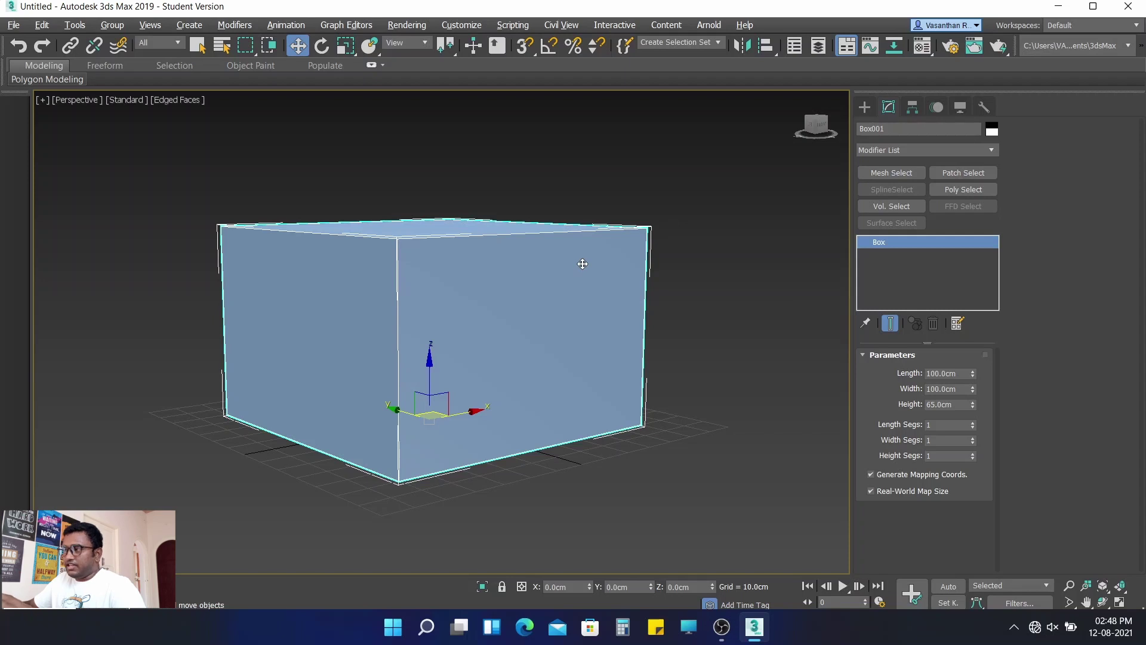
- Convert Box001 to an Editable Poly and enter Edge sub-object mode
{"action": "right_click", "coordinate": [583, 265]}
{"action": "mouse_move", "coordinate": [609, 421]}
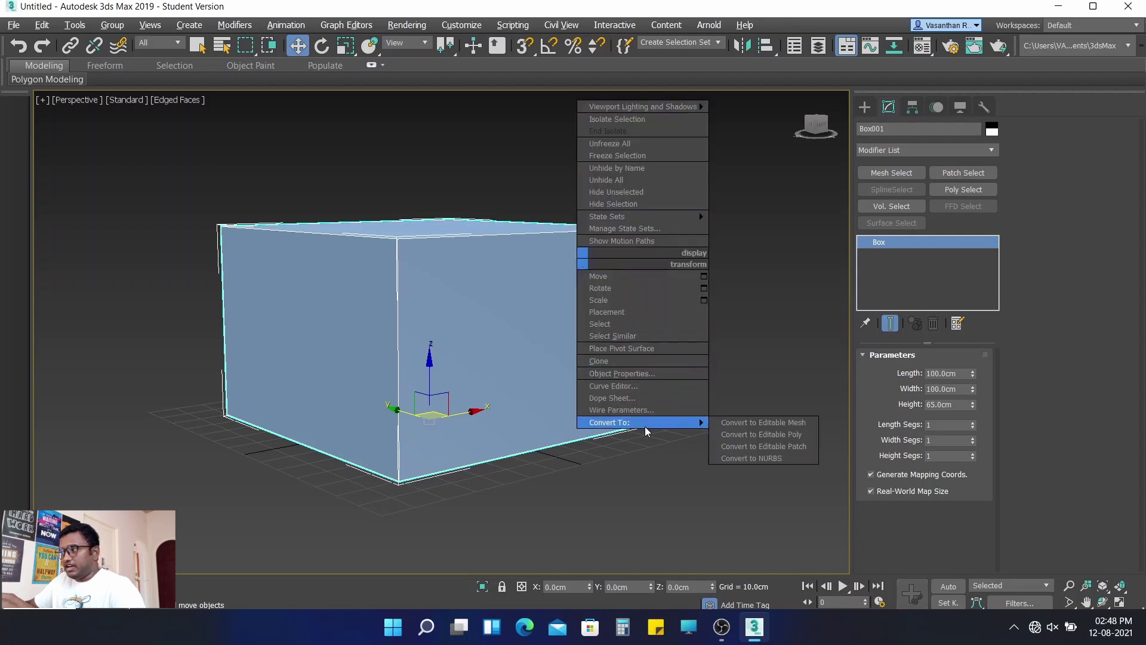
{"action": "left_click", "coordinate": [767, 439]}
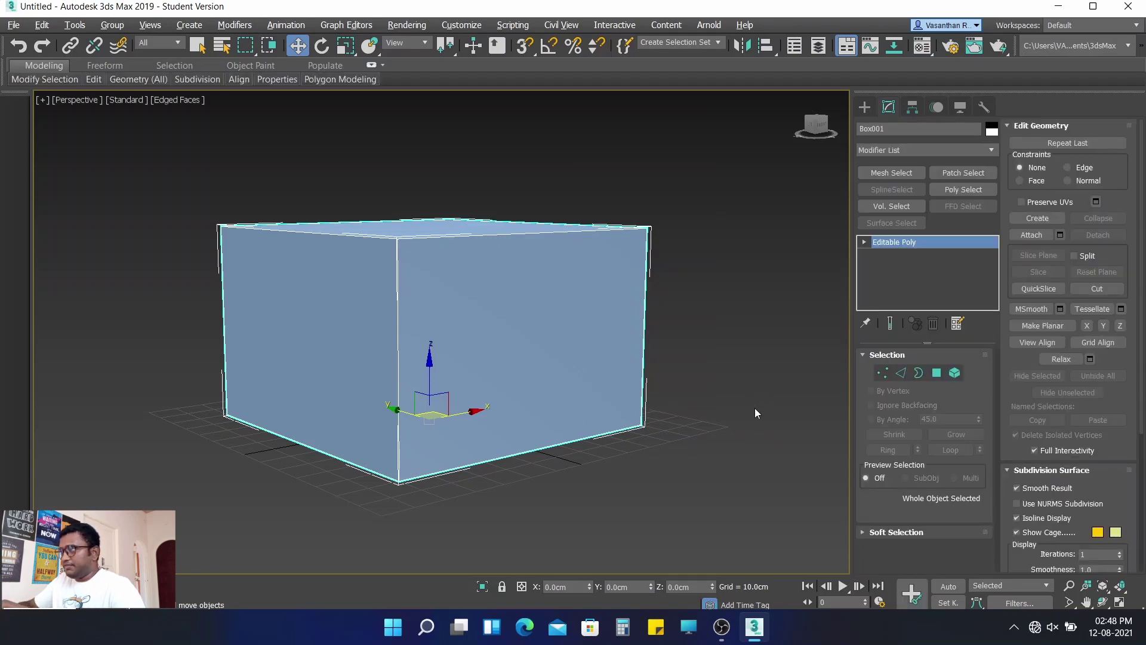
{"action": "left_click", "coordinate": [903, 372]}
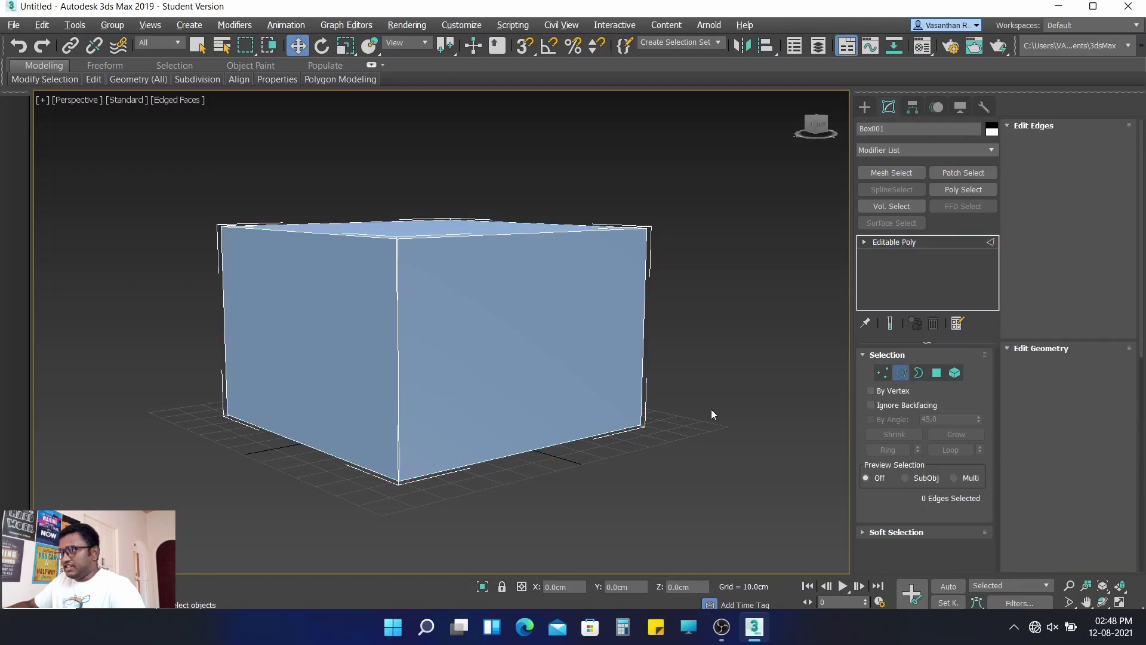
{"action": "middle_click_drag", "start_coordinate": [659, 412], "coordinate": [445, 395], "text": "alt"}
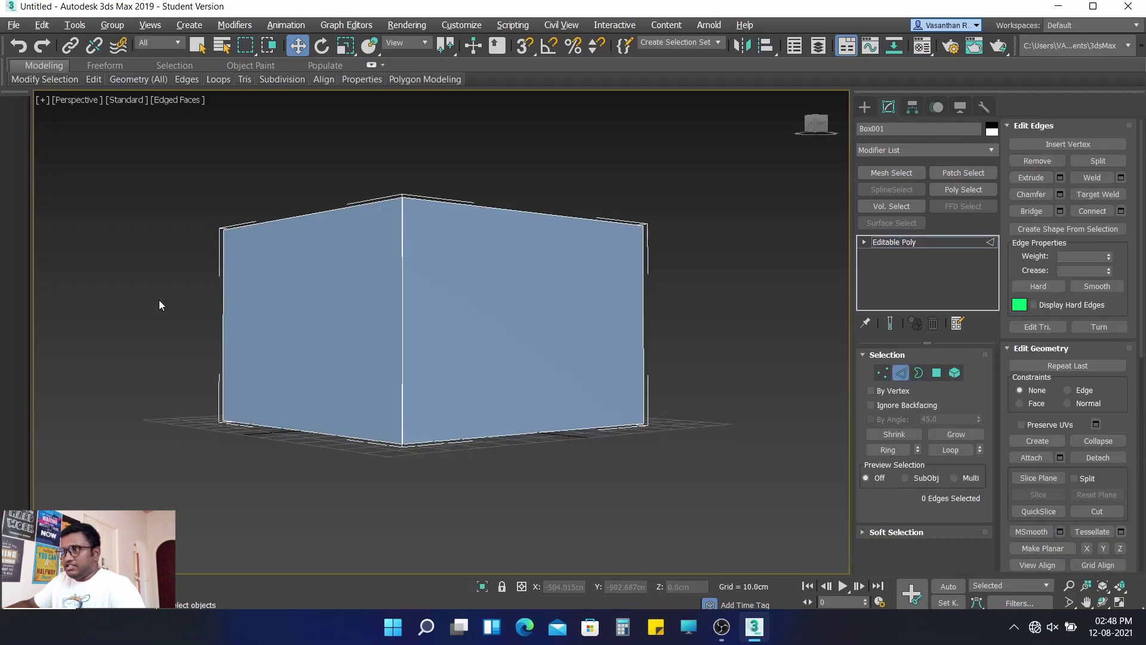
- Chamfer Box001's four vertical corner edges by 11.5 cm with 4 segments
{"action": "mouse_move", "coordinate": [157, 298]}
{"action": "left_mouse_down"}
{"action": "mouse_move", "coordinate": [822, 365]}
{"action": "mouse_move", "coordinate": [758, 333]}
{"action": "left_mouse_up"}
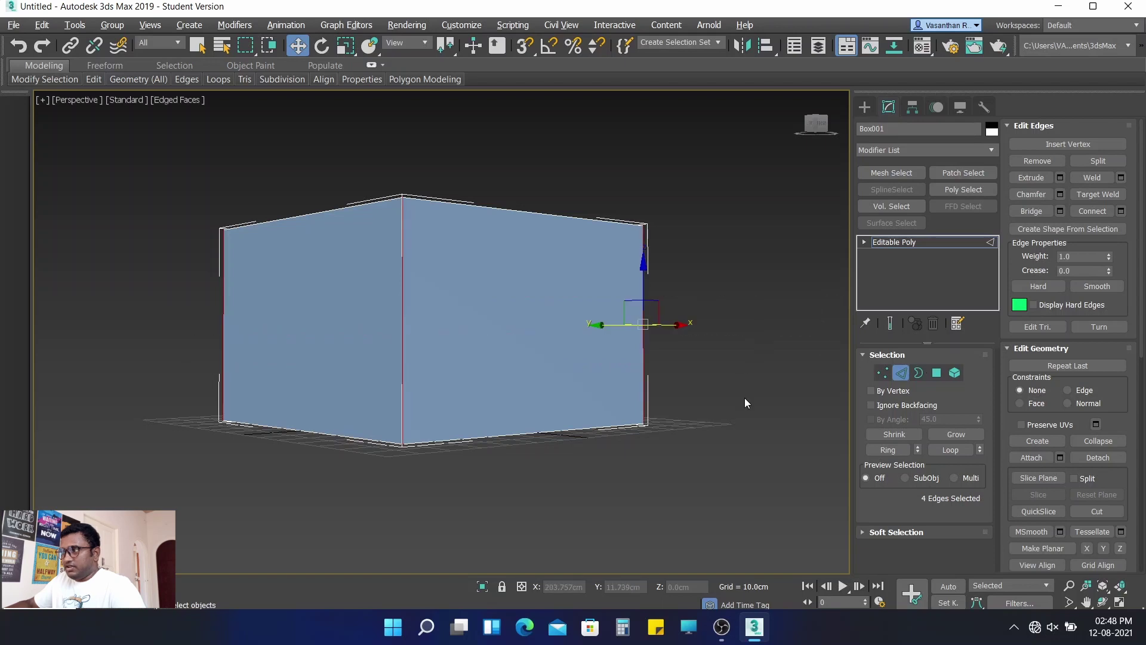
{"action": "mouse_move", "coordinate": [743, 398]}
{"action": "middle_mouse_down", "text": "alt"}
{"action": "mouse_move", "coordinate": [641, 426]}
{"action": "mouse_move", "coordinate": [420, 424]}
{"action": "mouse_move", "coordinate": [659, 403]}
{"action": "mouse_move", "coordinate": [622, 414]}
{"action": "middle_mouse_up", "text": "alt"}
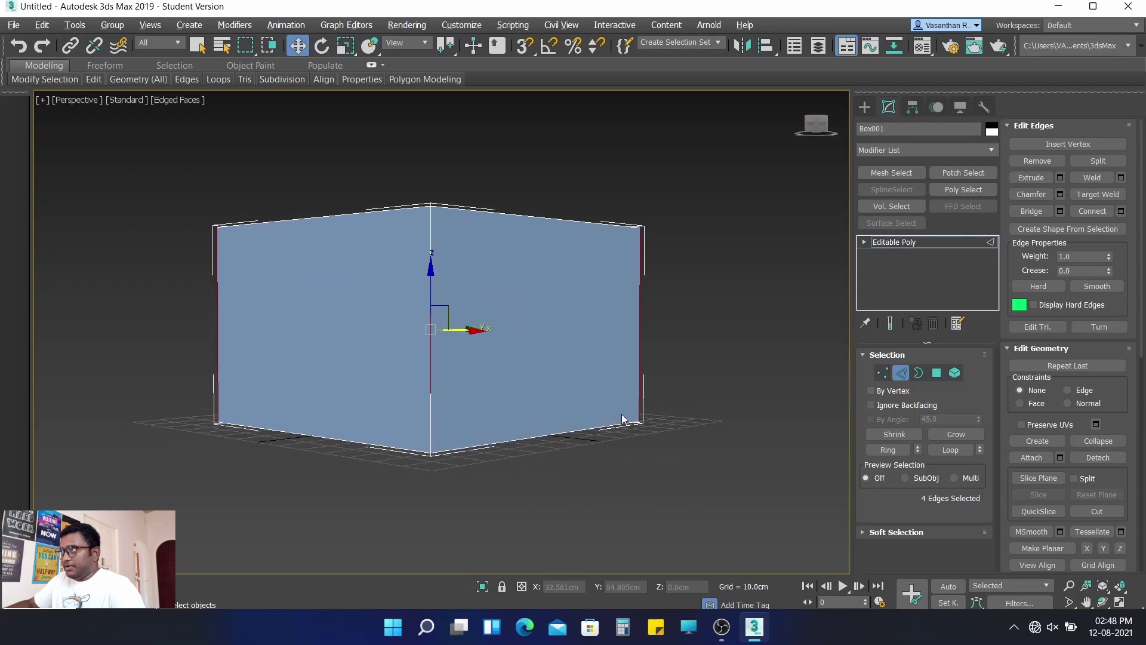
{"action": "left_click", "coordinate": [1060, 195]}
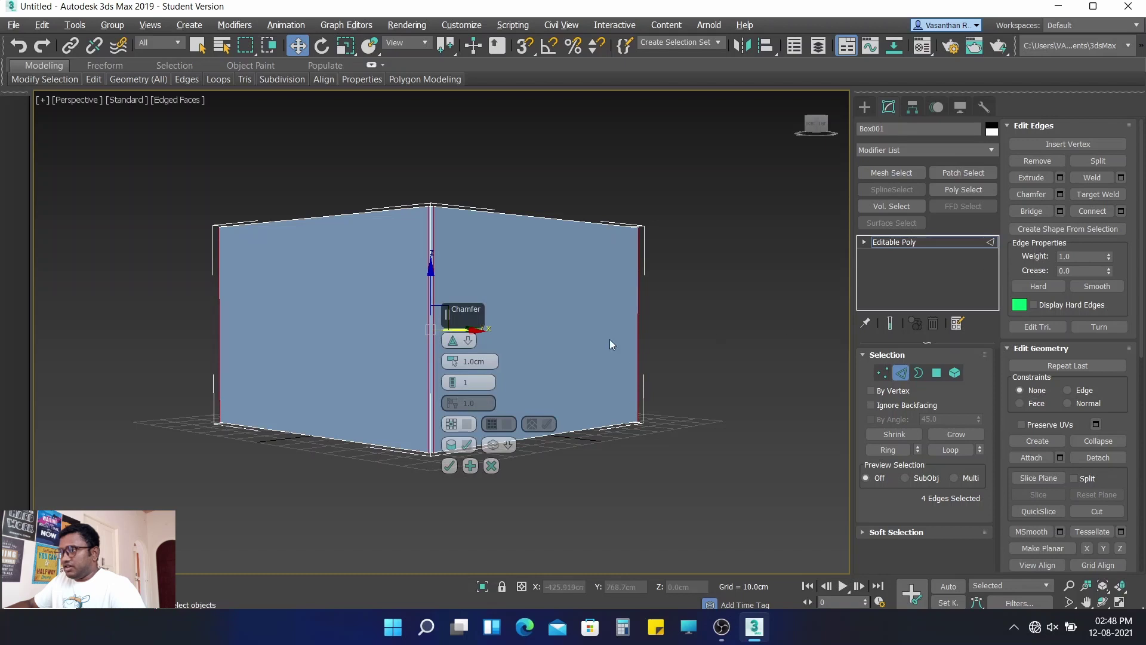
{"action": "left_click_drag", "start_coordinate": [486, 359], "coordinate": [456, 362]}
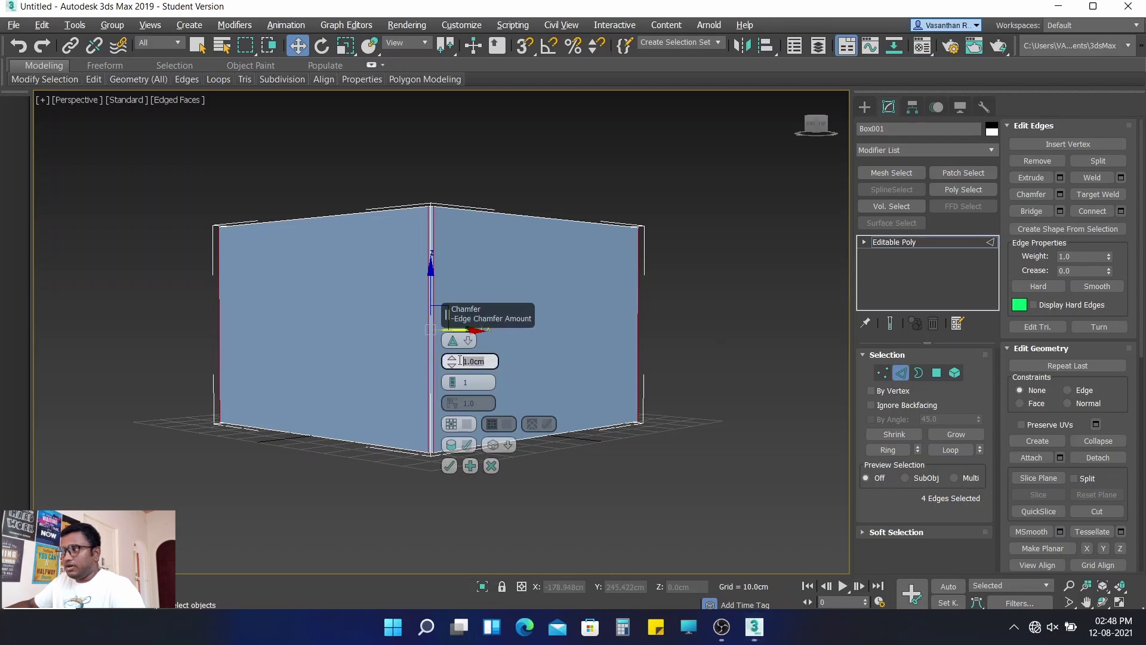
{"action": "type", "text": "1"}
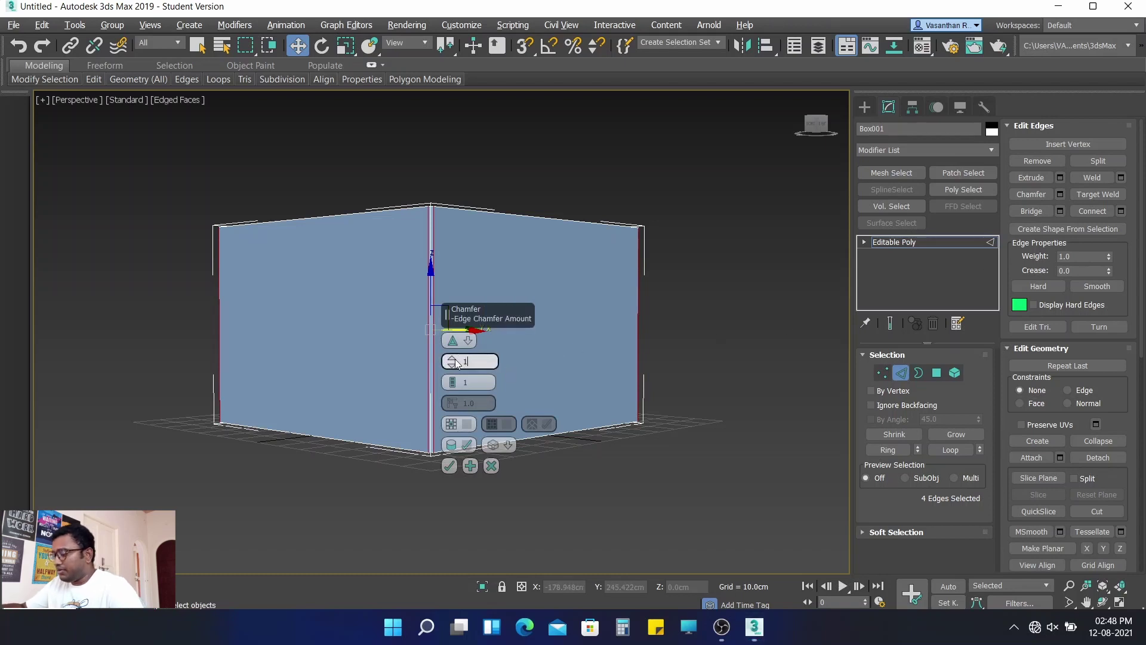
{"action": "type", "text": "1.5"}
{"action": "key", "text": "Return"}
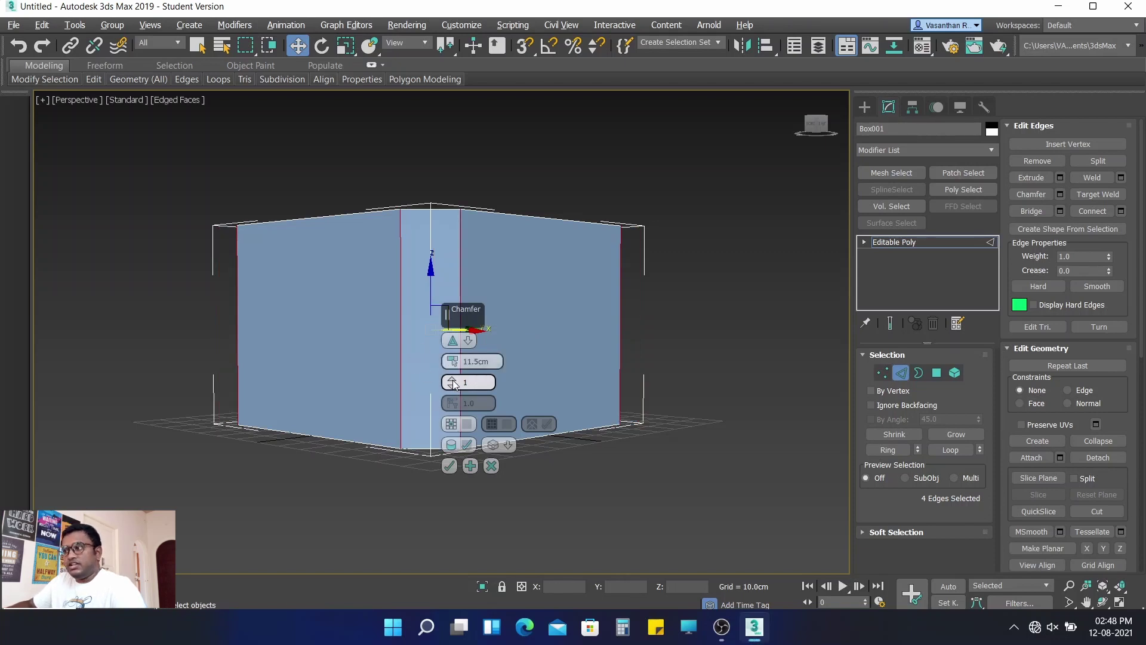
{"action": "left_click", "coordinate": [453, 380]}
{"action": "left_click", "coordinate": [454, 379]}
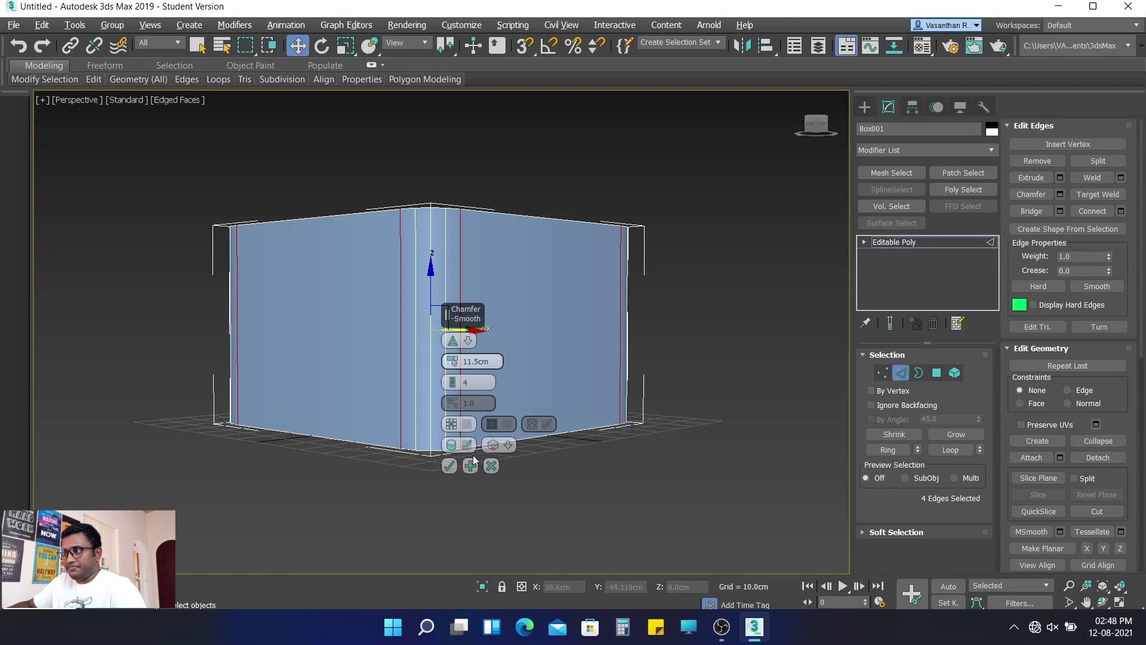
{"action": "left_click", "coordinate": [449, 466]}
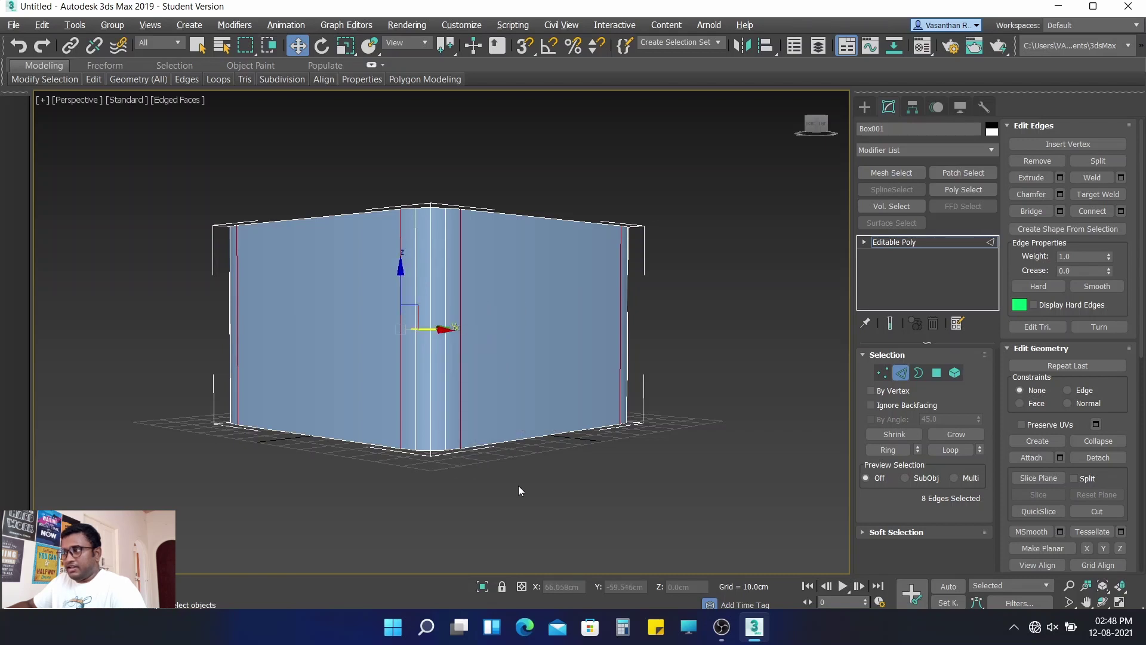
{"action": "left_click", "coordinate": [544, 493]}
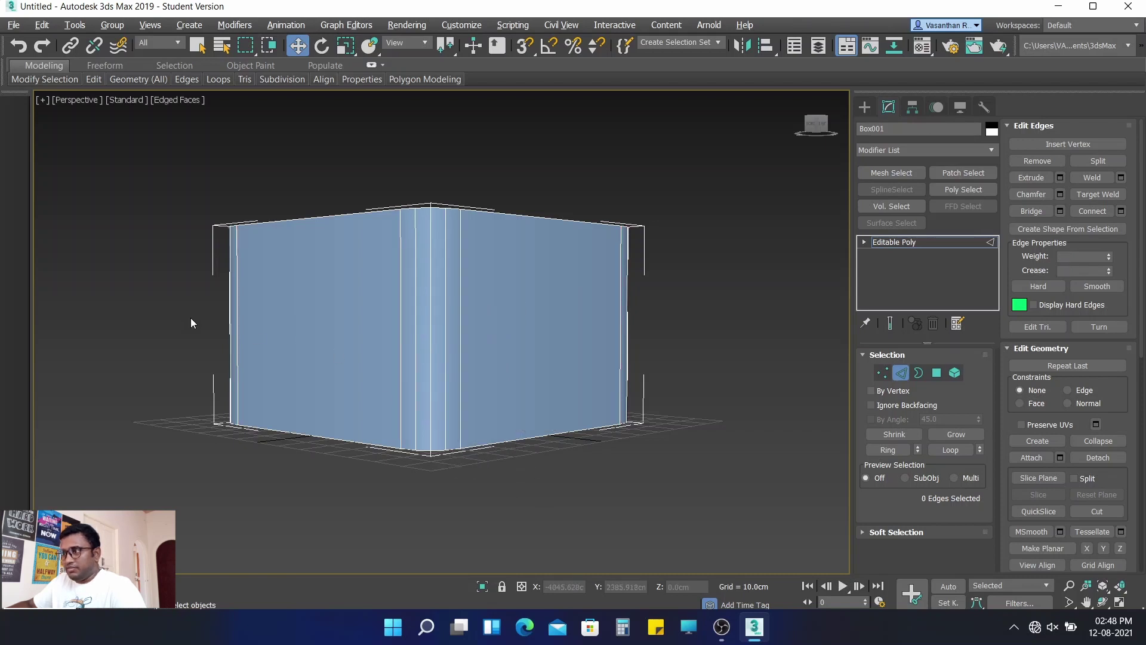
- Connect the vertical edges with 2 segments and Pinch 86, adding loops near top and bottom
{"action": "left_click_drag", "start_coordinate": [674, 347], "coordinate": [688, 347]}
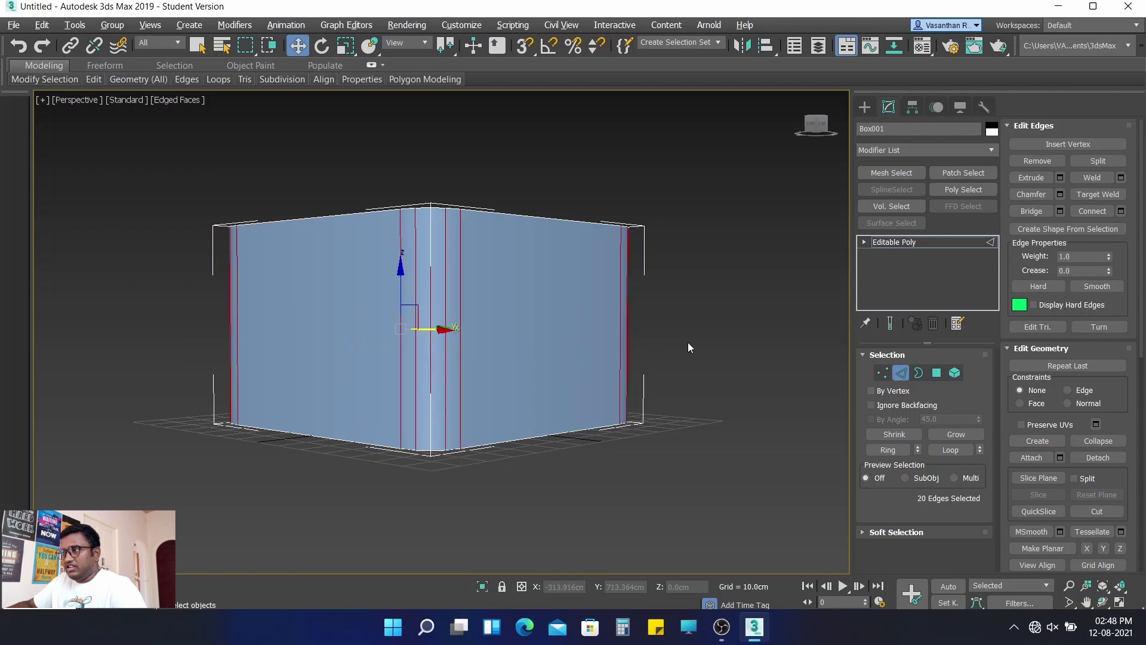
{"action": "mouse_move", "coordinate": [608, 385]}
{"action": "middle_mouse_down", "text": "alt"}
{"action": "mouse_move", "coordinate": [493, 393]}
{"action": "mouse_move", "coordinate": [610, 389]}
{"action": "middle_mouse_up", "text": "alt"}
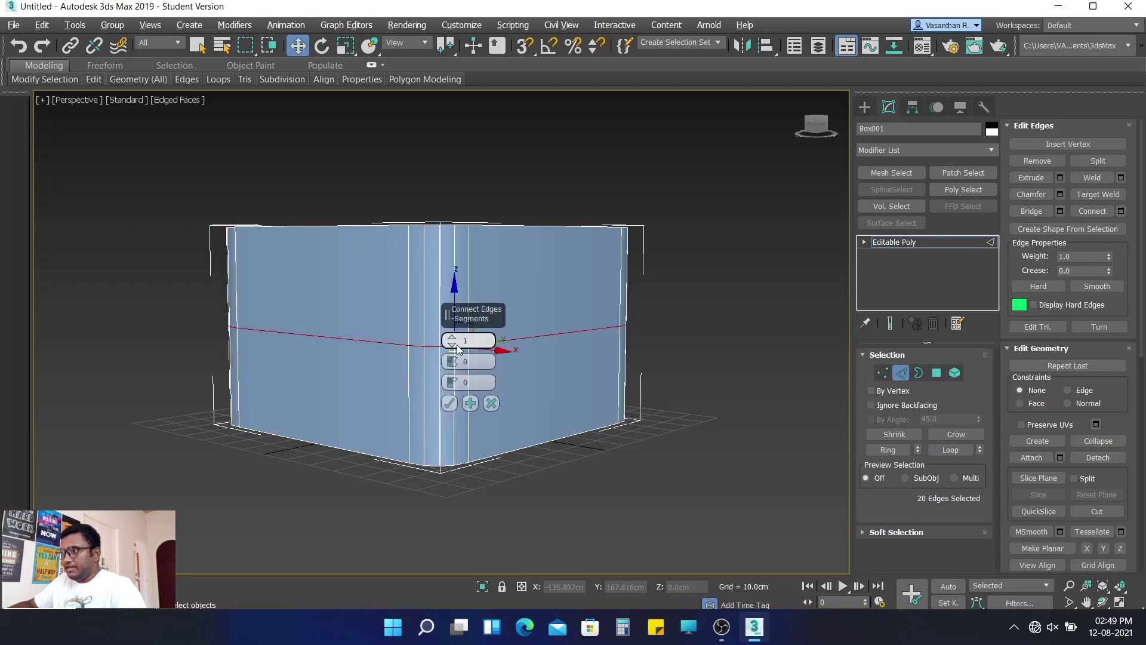
{"action": "left_click", "coordinate": [452, 339]}
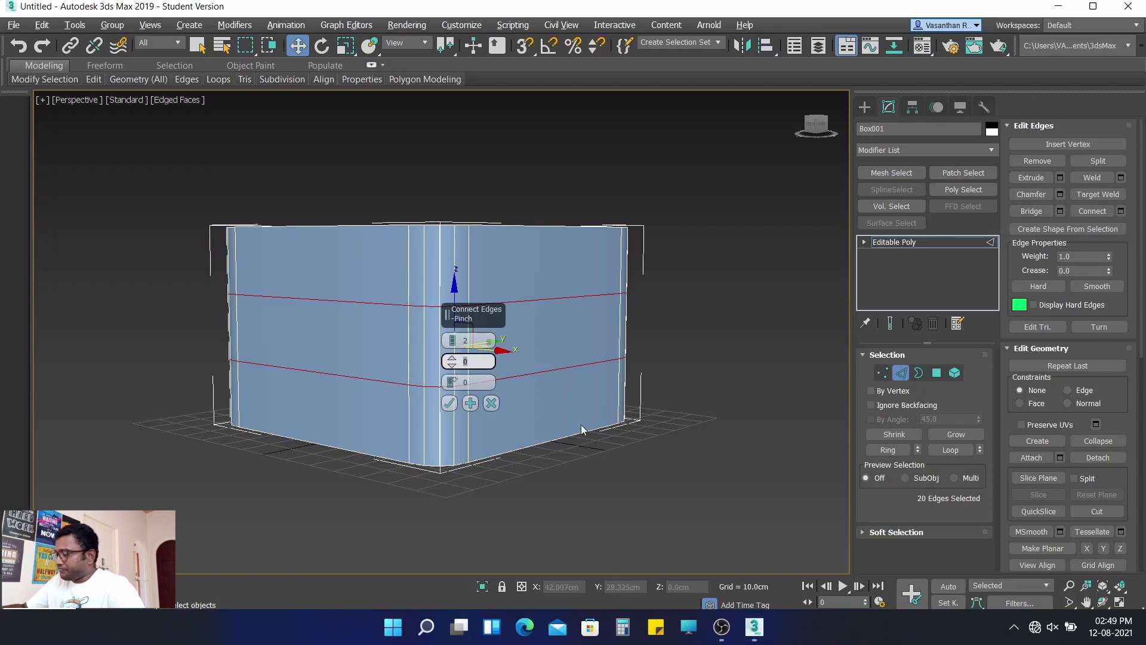
{"action": "type", "text": "86"}
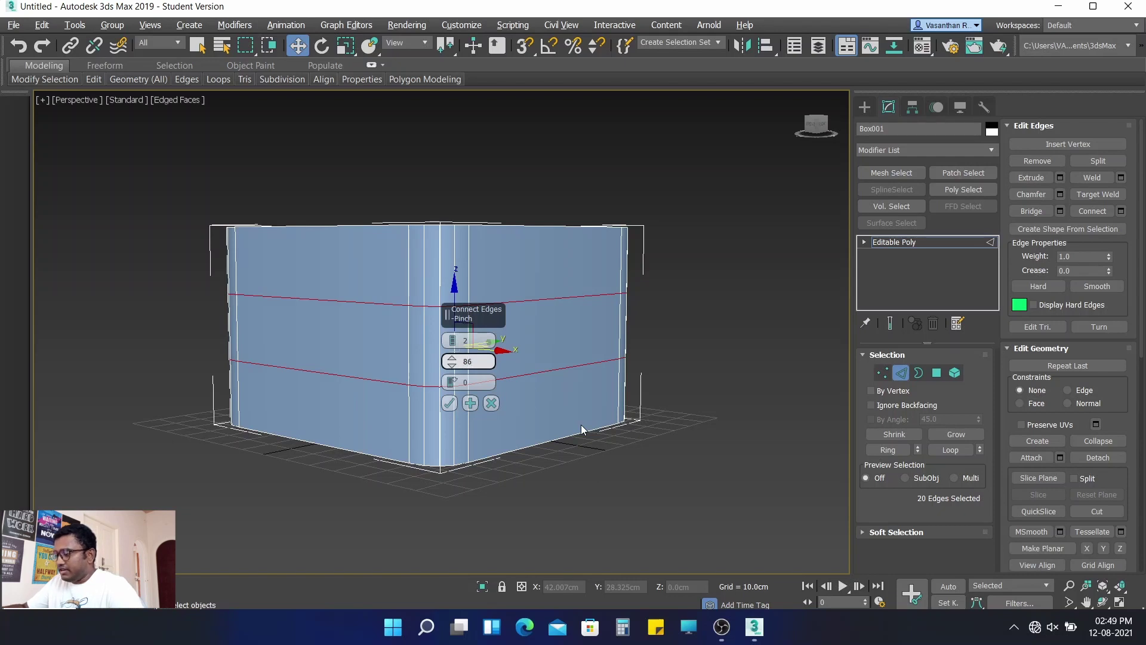
{"action": "key", "text": "Return"}
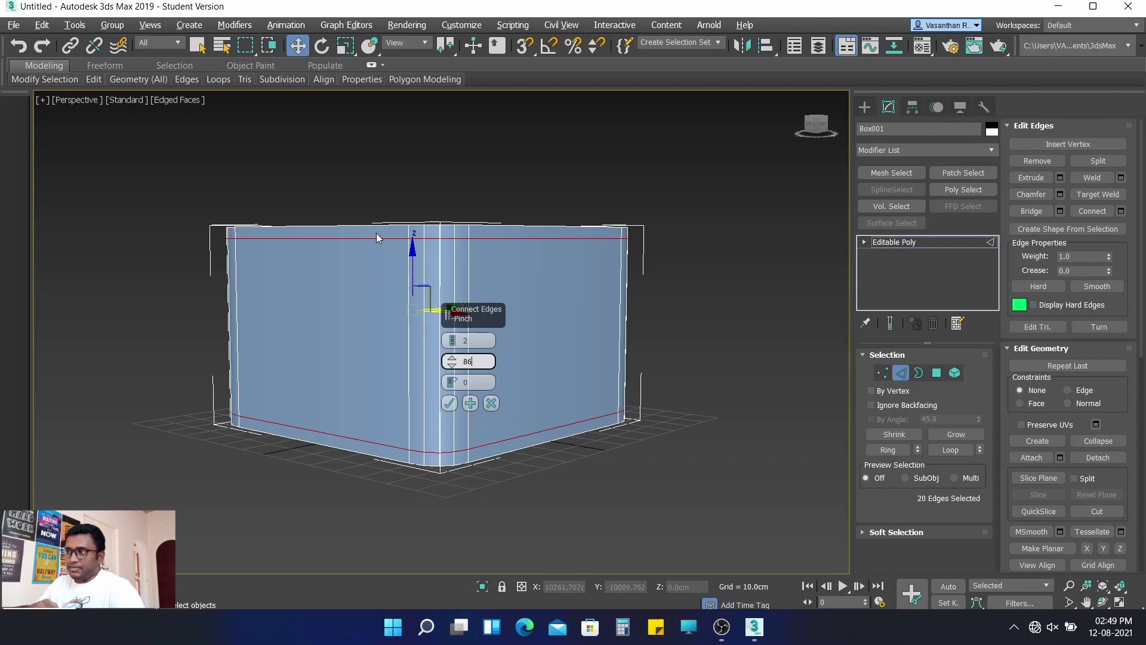
{"action": "left_click", "coordinate": [448, 404]}
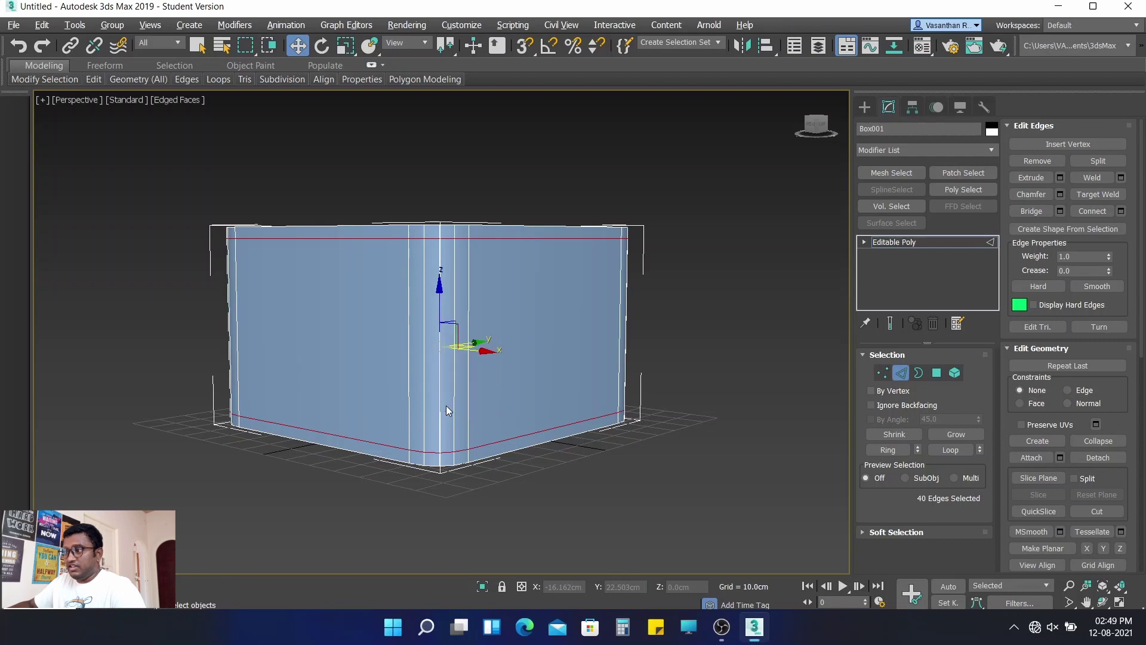
{"action": "left_click", "coordinate": [734, 367]}
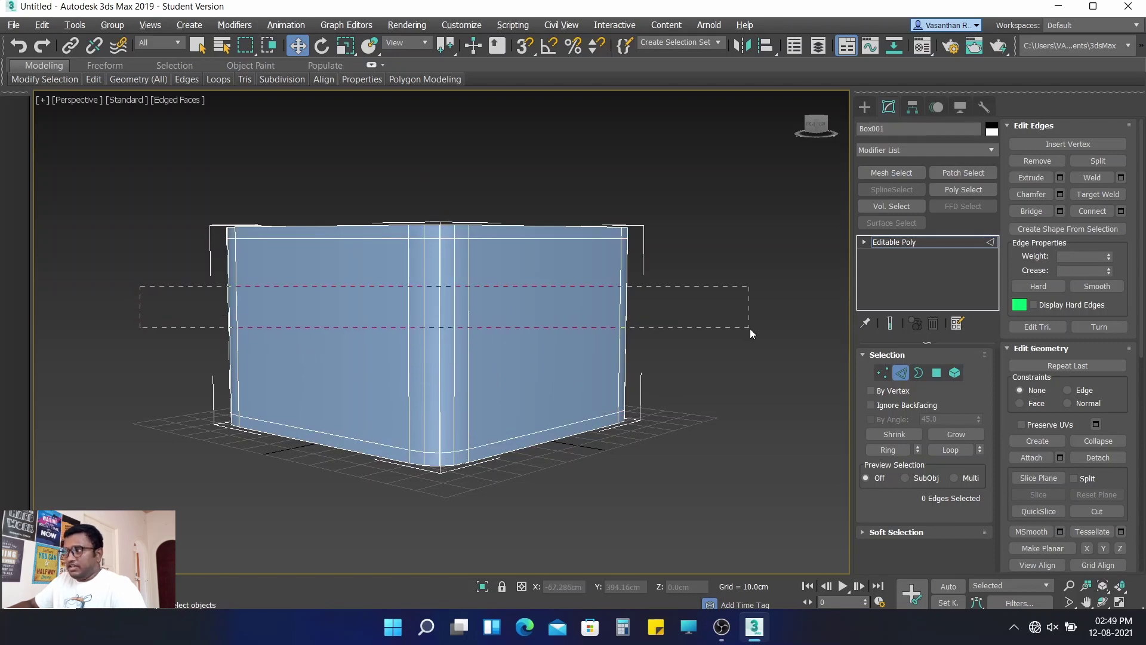
- Connect the vertical edges with 1 segment at Slide 62, adding a loop near the top
{"action": "left_click_drag", "start_coordinate": [748, 341], "coordinate": [748, 342]}
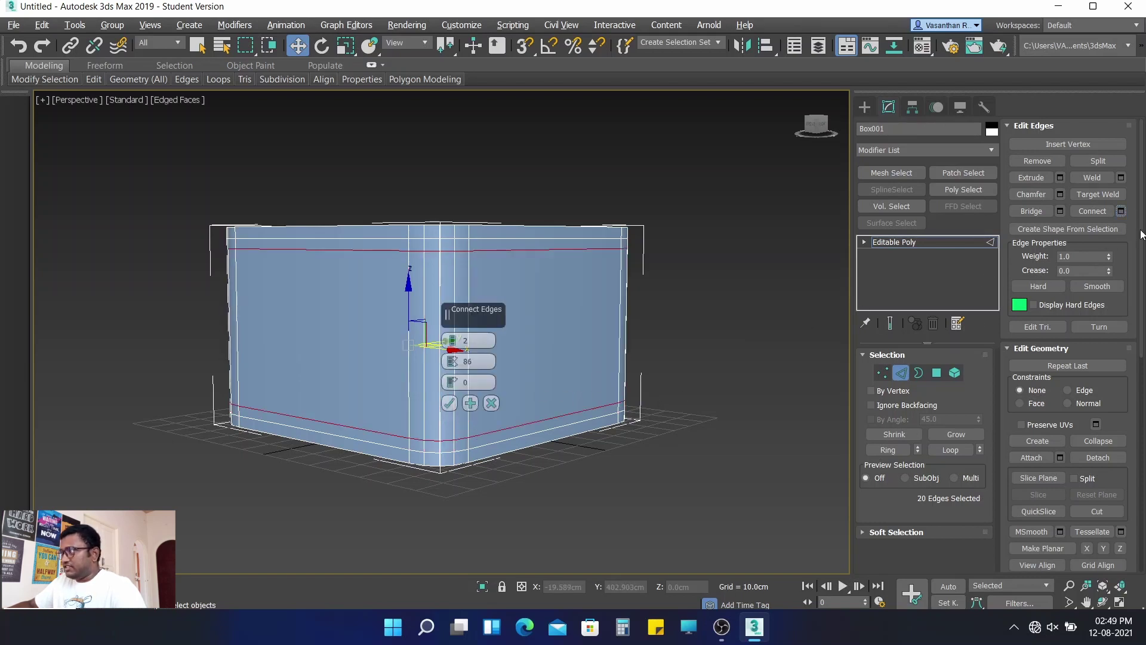
{"action": "left_click", "coordinate": [452, 344]}
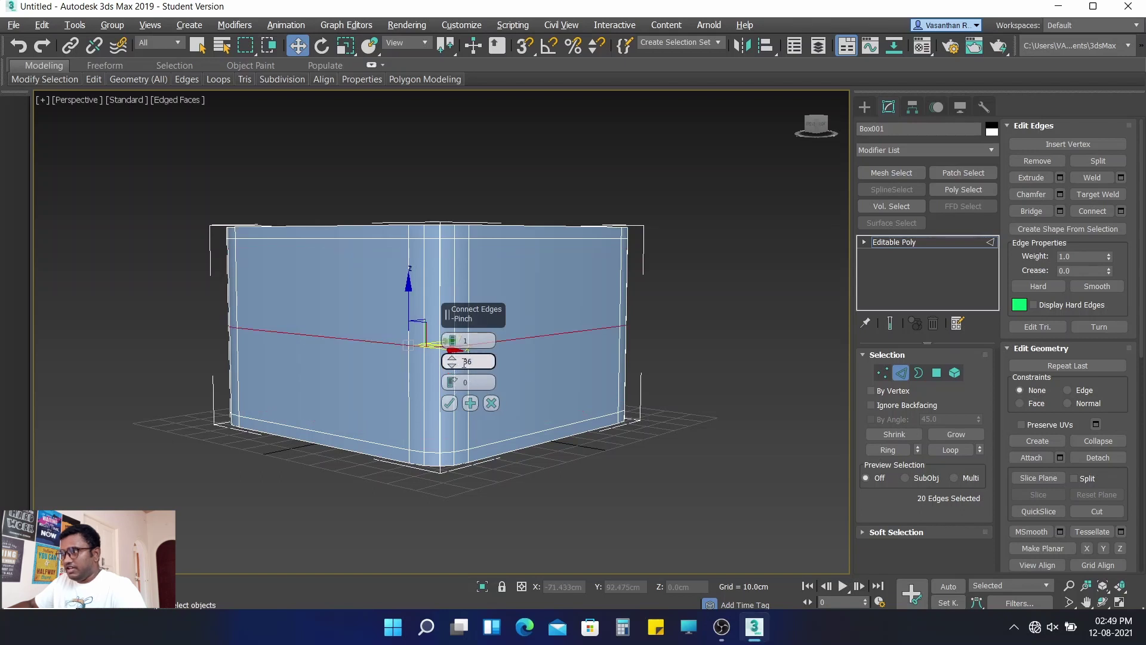
{"action": "left_click_drag", "start_coordinate": [450, 385], "coordinate": [499, 293]}
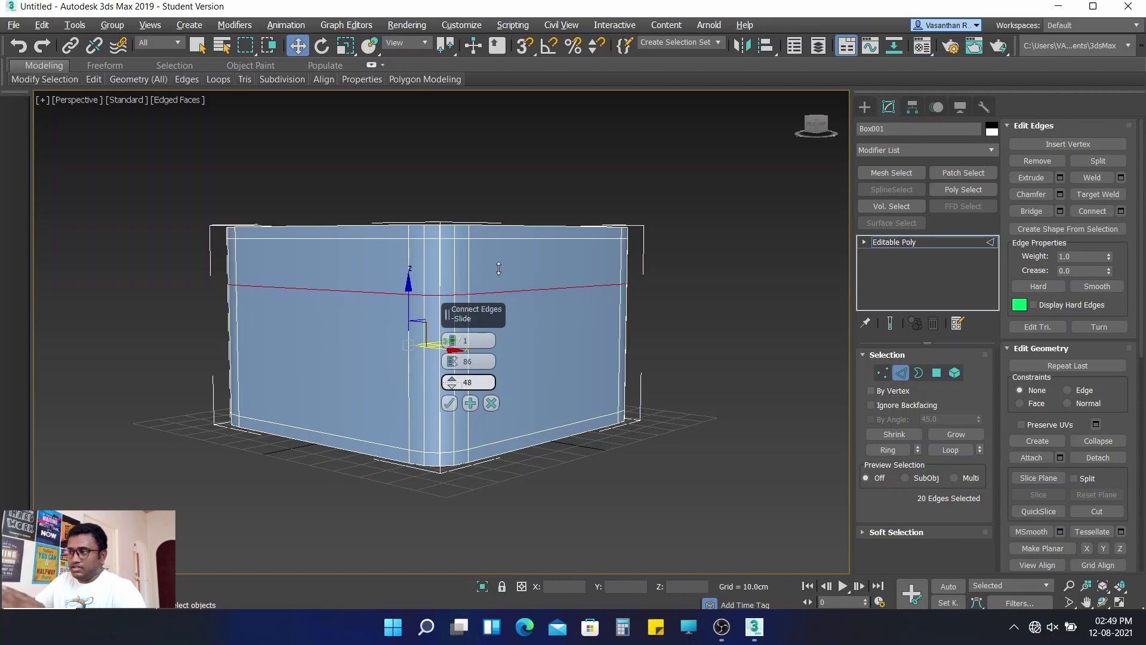
{"action": "left_click_drag", "start_coordinate": [498, 293], "coordinate": [500, 377]}
{"action": "left_click", "coordinate": [475, 382]}
{"action": "type", "text": "62"}
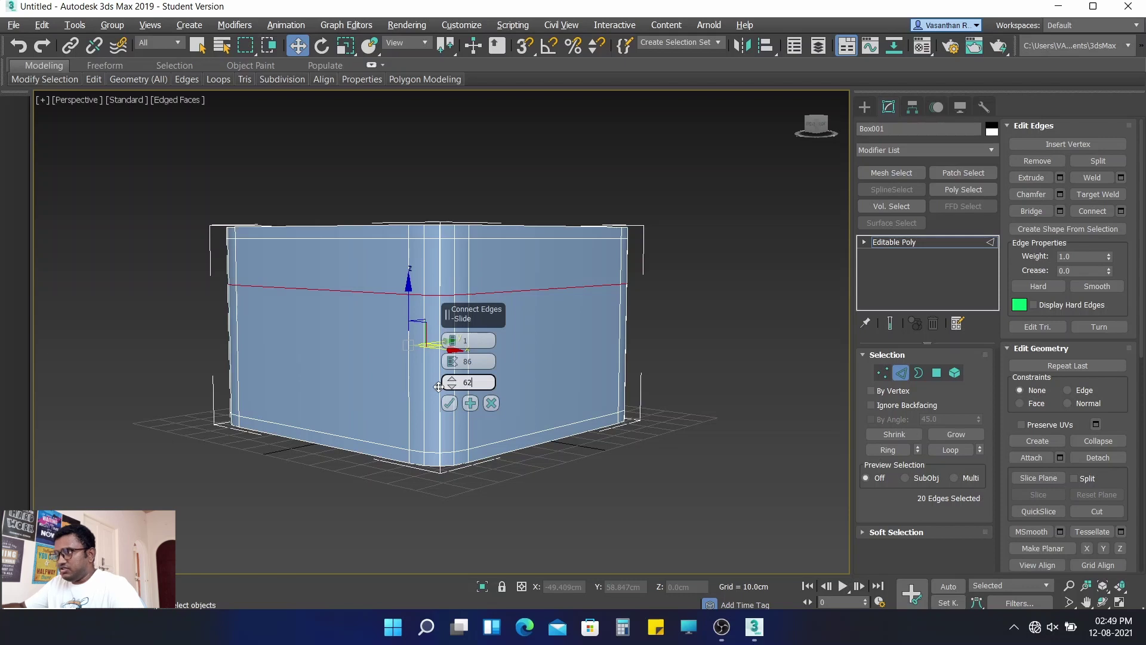
{"action": "key", "text": "Return"}
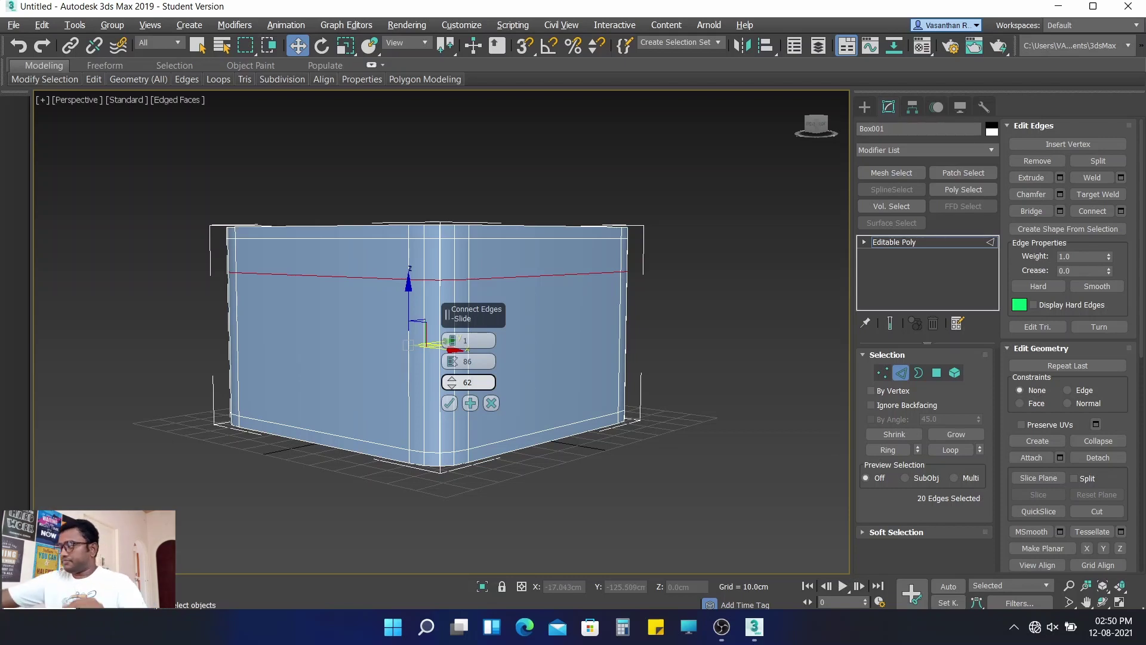
{"action": "left_click", "coordinate": [450, 405]}
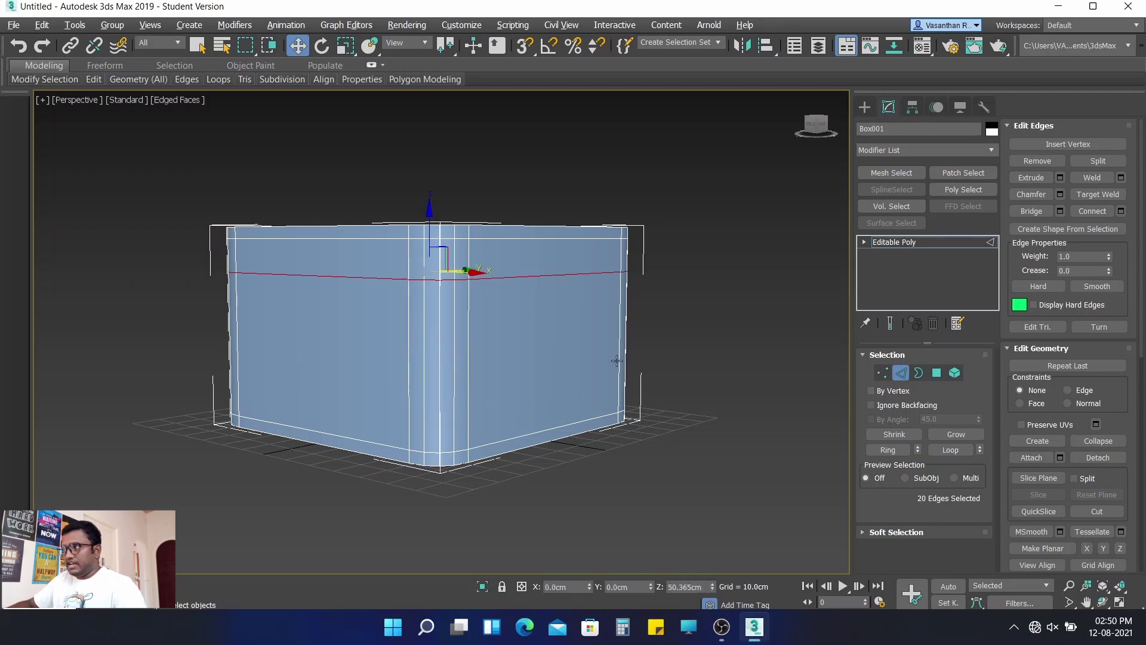
- Enter Polygon mode and marquee-select the box's side faces from the front view
{"action": "left_click", "coordinate": [936, 372]}
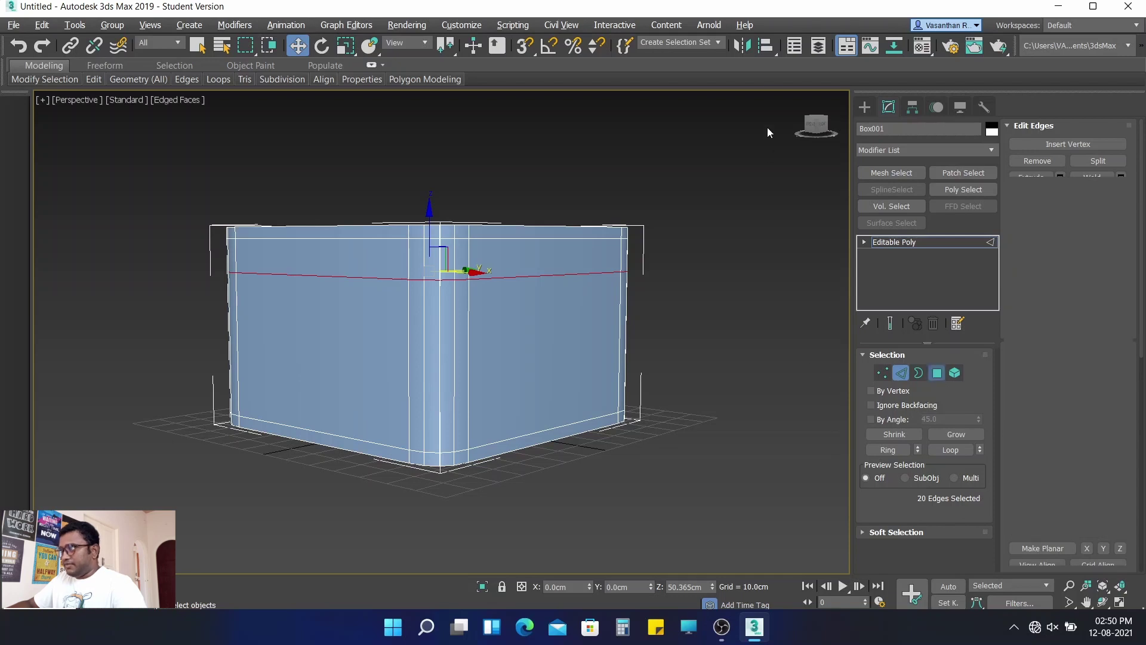
{"action": "left_click", "coordinate": [823, 123]}
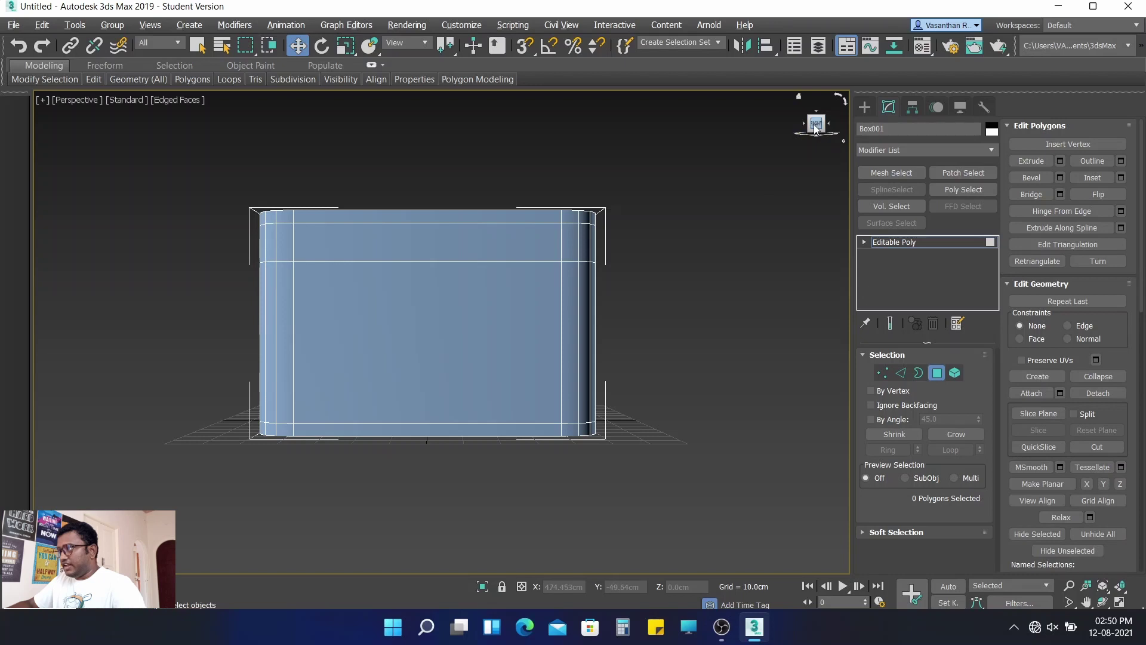
{"action": "middle_click_drag", "start_coordinate": [429, 418], "coordinate": [429, 420], "text": "alt"}
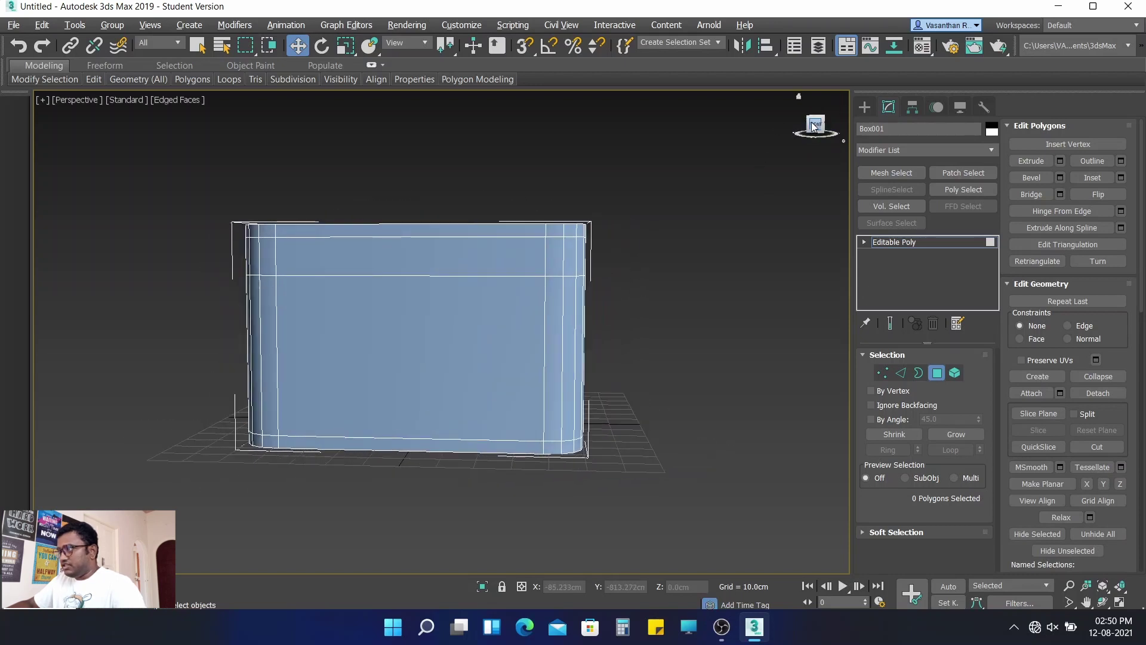
{"action": "left_click", "coordinate": [816, 124]}
{"action": "mouse_move", "coordinate": [322, 342]}
{"action": "middle_mouse_down", "text": "alt"}
{"action": "mouse_move", "coordinate": [335, 361]}
{"action": "mouse_move", "coordinate": [334, 350]}
{"action": "middle_mouse_up", "text": "alt"}
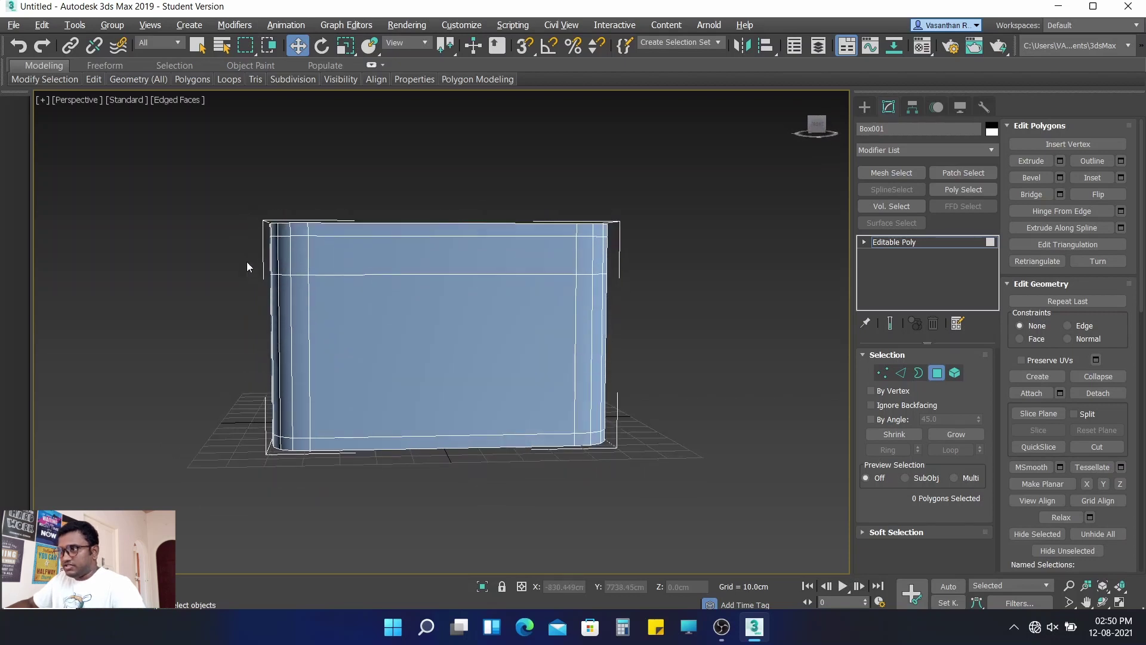
{"action": "left_click_drag", "start_coordinate": [246, 261], "coordinate": [464, 308]}
{"action": "left_click_drag", "start_coordinate": [647, 352], "coordinate": [651, 353]}
{"action": "mouse_move", "coordinate": [651, 353]}
{"action": "middle_mouse_down", "text": "alt"}
{"action": "mouse_move", "coordinate": [627, 370]}
{"action": "mouse_move", "coordinate": [739, 374]}
{"action": "mouse_move", "coordinate": [576, 402]}
{"action": "mouse_move", "coordinate": [614, 382]}
{"action": "middle_mouse_up", "text": "alt"}
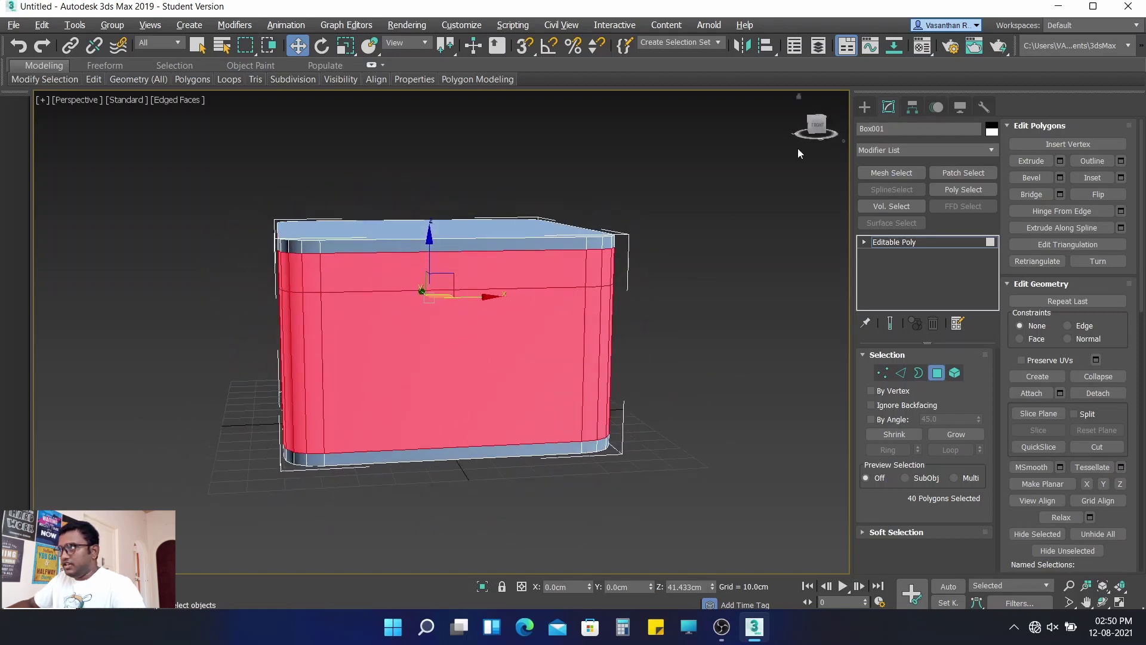
- Deselect the front strip under the top edge and add the top face
{"action": "left_click", "coordinate": [813, 130]}
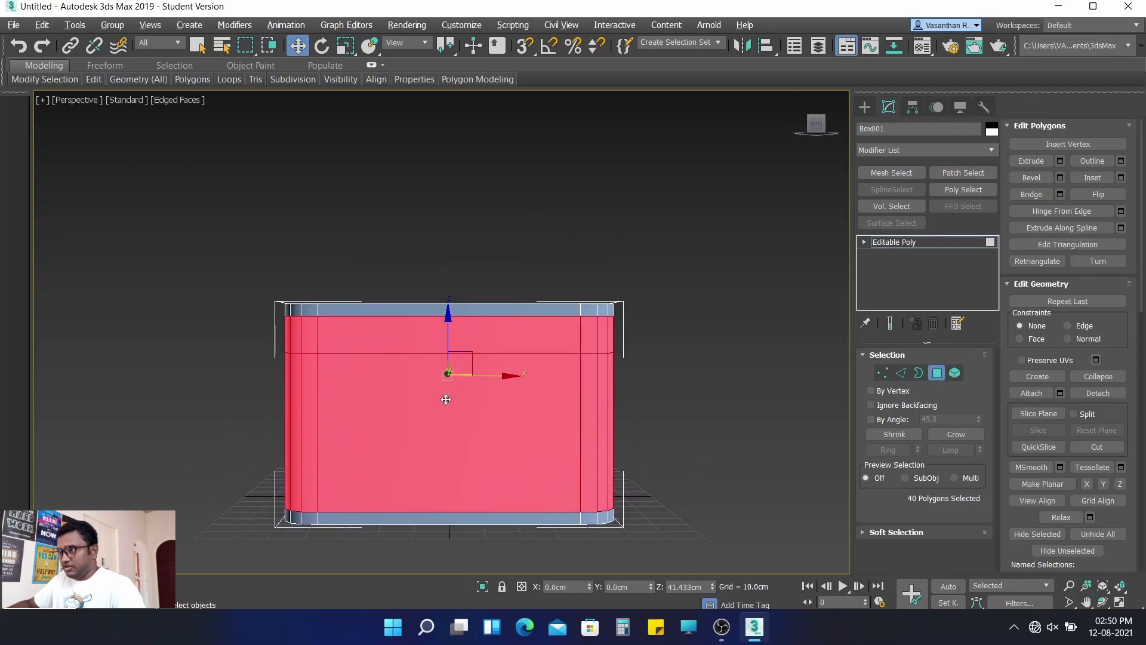
{"action": "mouse_move", "coordinate": [447, 376]}
{"action": "middle_mouse_down", "text": "alt"}
{"action": "mouse_move", "coordinate": [459, 425]}
{"action": "mouse_move", "coordinate": [440, 290]}
{"action": "middle_mouse_up", "text": "alt"}
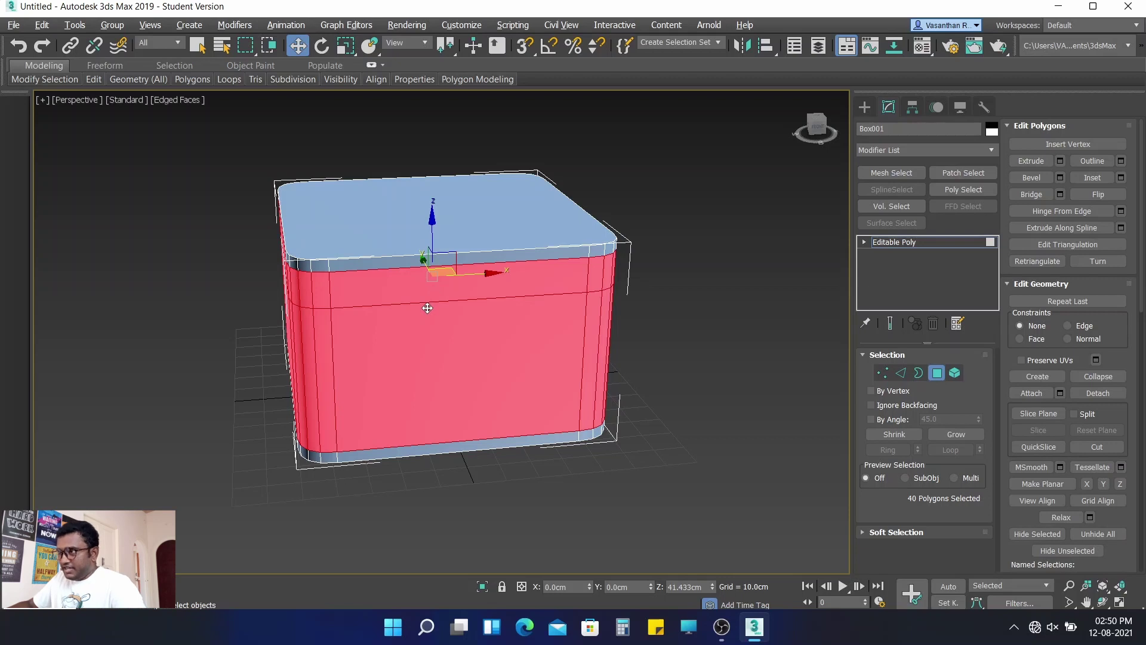
{"action": "left_click", "coordinate": [428, 292], "text": "alt"}
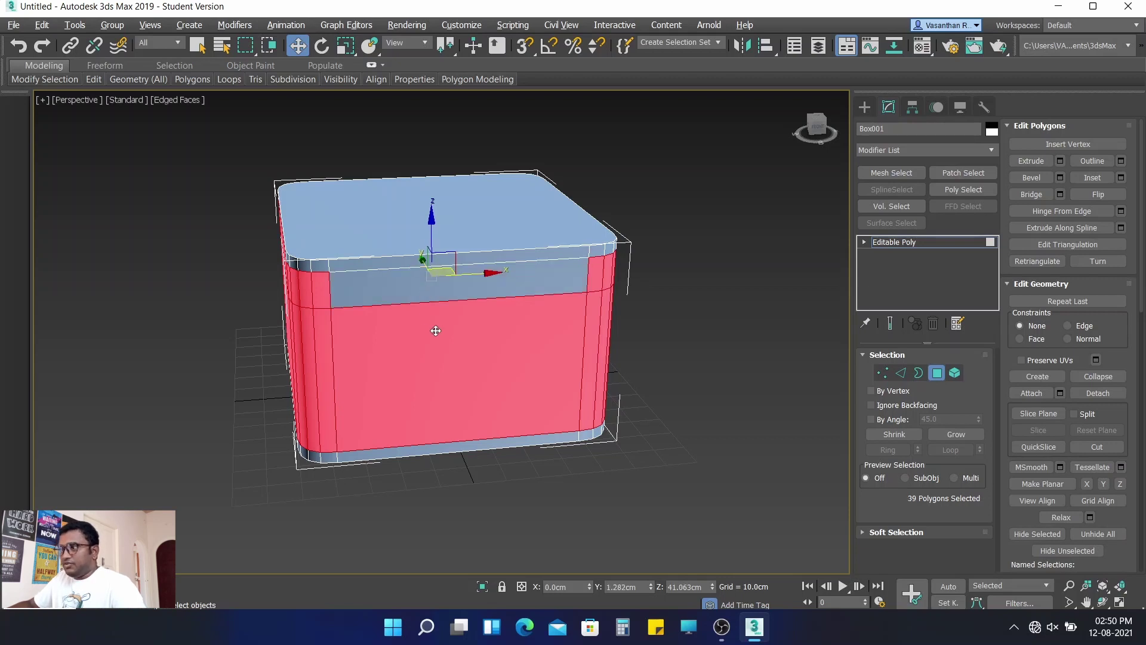
{"action": "scroll", "coordinate": [418, 310], "scroll_direction": "up", "scroll_amount": 2}
{"action": "middle_click_drag", "start_coordinate": [410, 324], "coordinate": [436, 320], "text": "alt"}
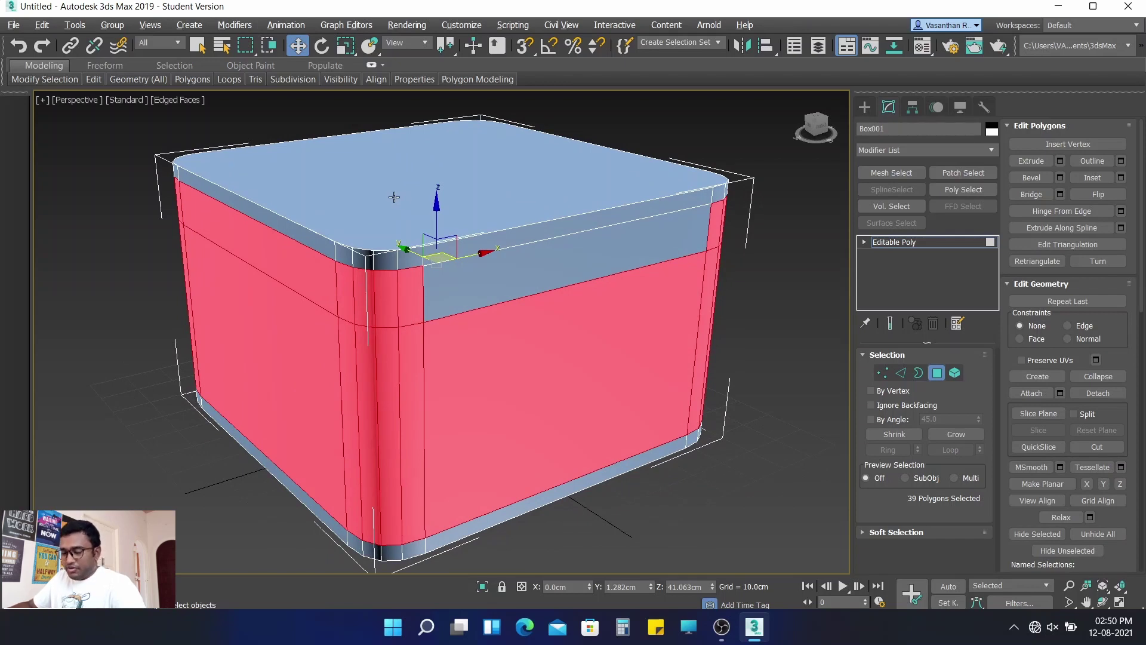
{"action": "left_click", "coordinate": [394, 196], "text": "ctrl"}
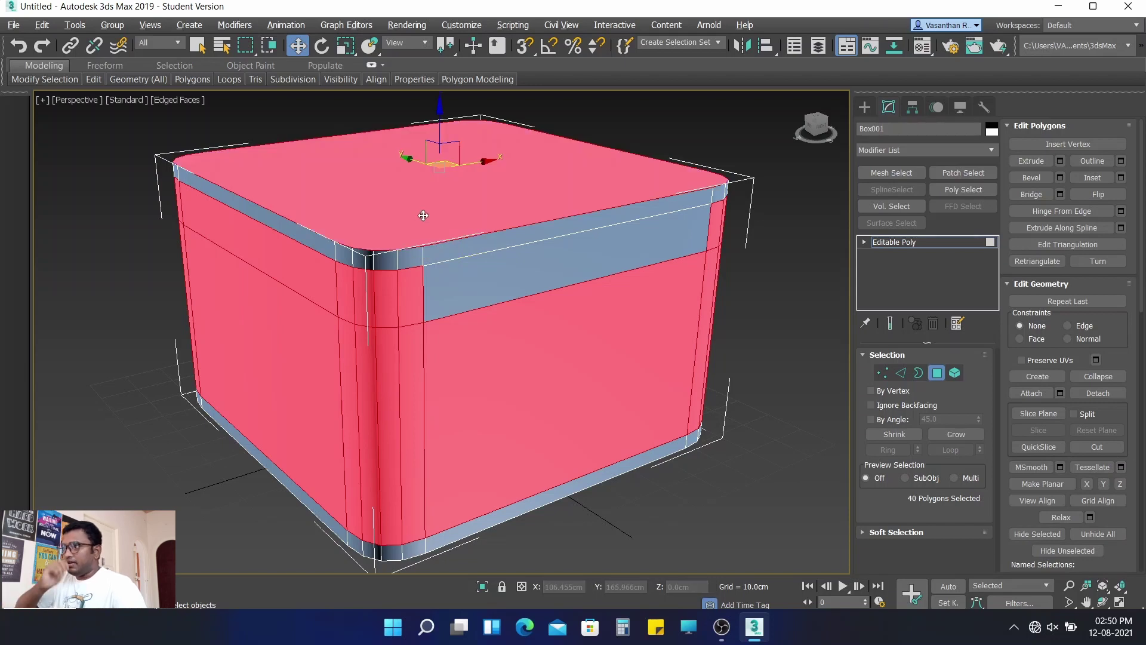
- Delete the selected faces and select the remaining front strip polygon
{"action": "key", "text": "Delete"}
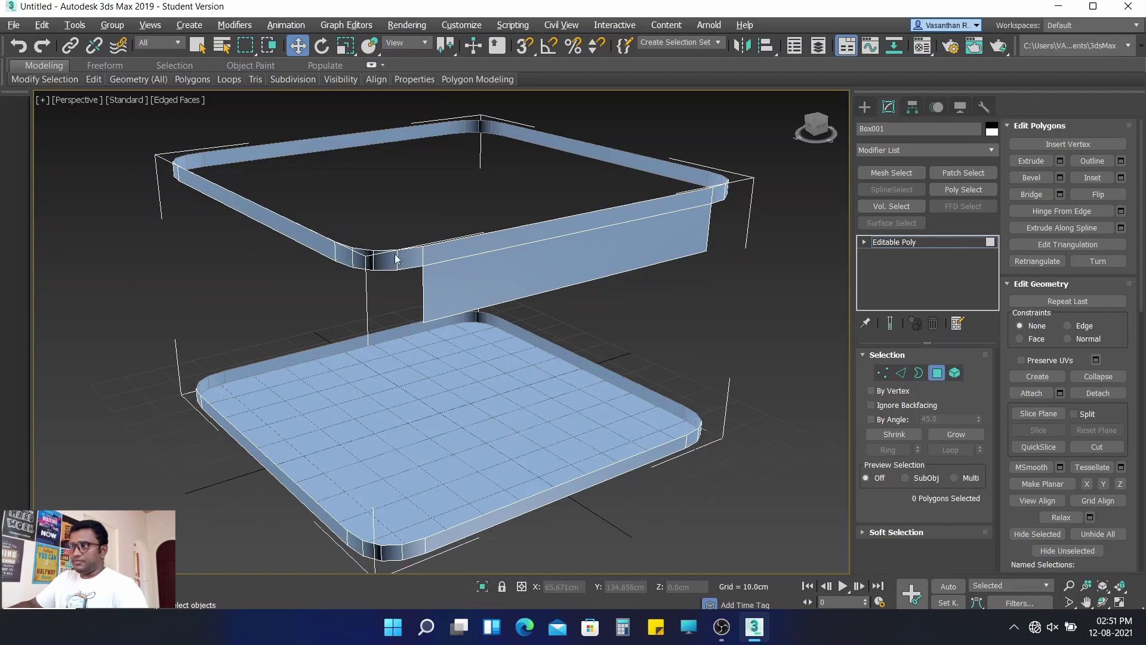
{"action": "left_click", "coordinate": [556, 272]}
{"action": "middle_click_drag", "start_coordinate": [552, 309], "coordinate": [468, 272]}
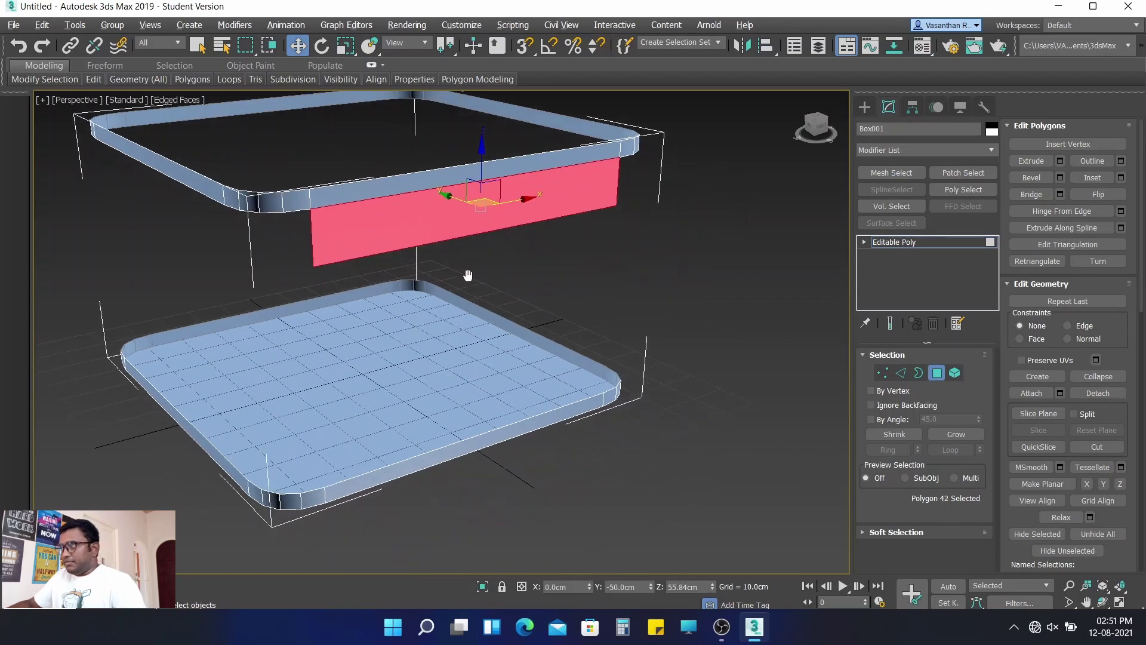
{"action": "scroll", "coordinate": [1099, 298], "scroll_direction": "down", "scroll_amount": 3}
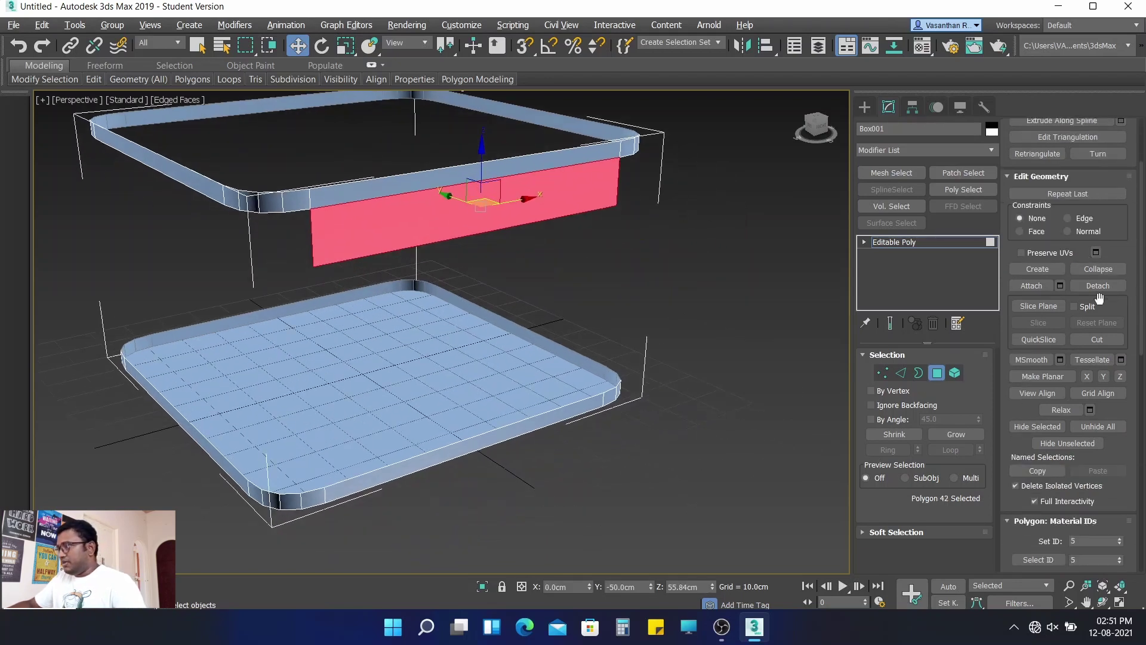
{"action": "scroll", "coordinate": [1085, 330], "scroll_direction": "down", "scroll_amount": 1}
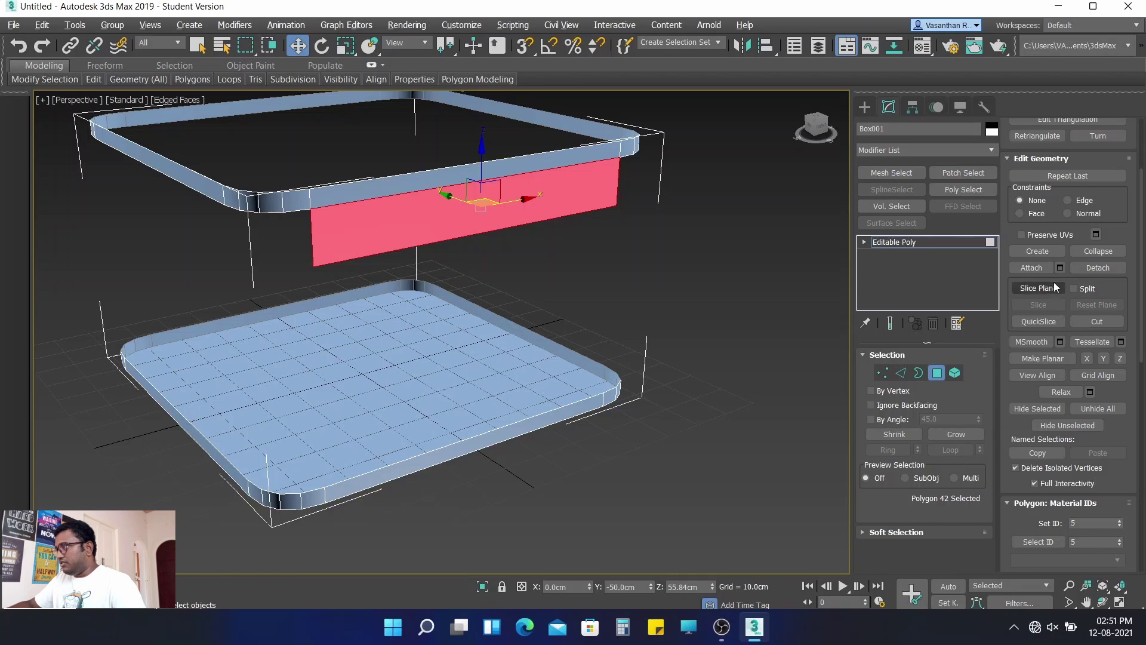
- Detach the strip as Object001, exit Polygon mode and select Object001
{"action": "left_click", "coordinate": [1101, 270]}
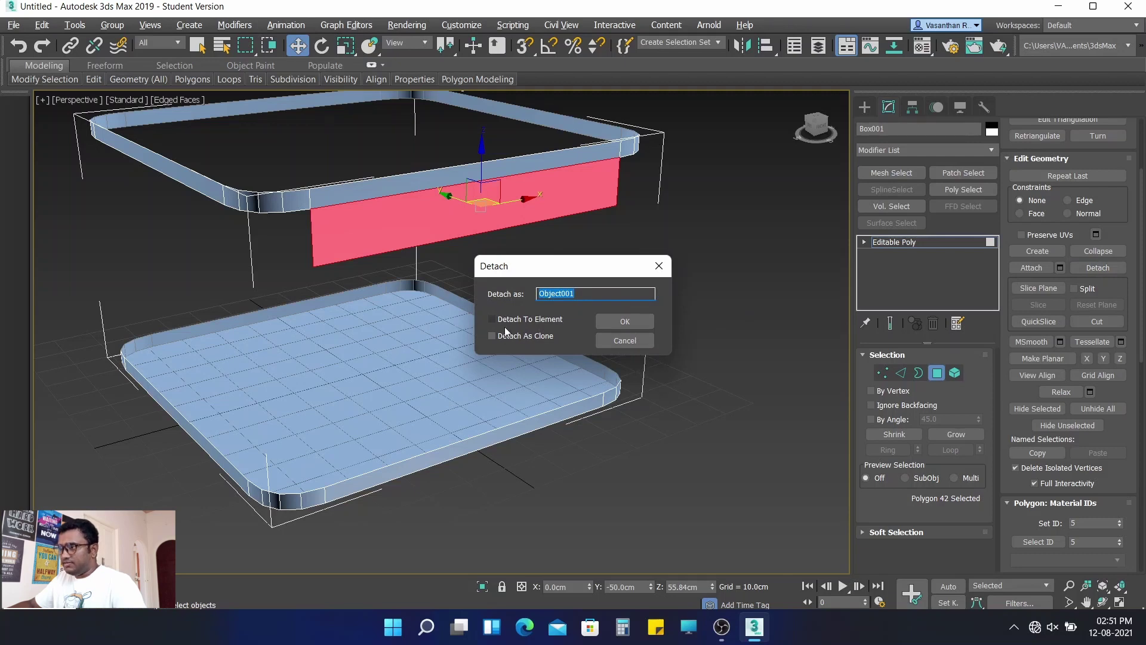
{"action": "left_click", "coordinate": [635, 320]}
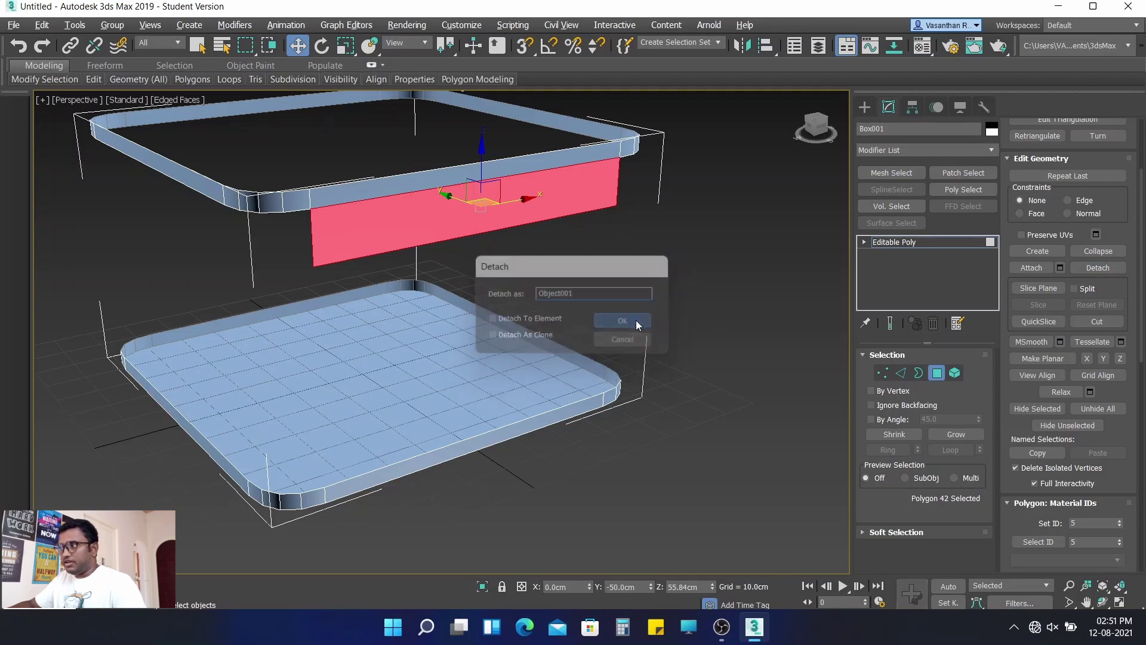
{"action": "left_click", "coordinate": [937, 373]}
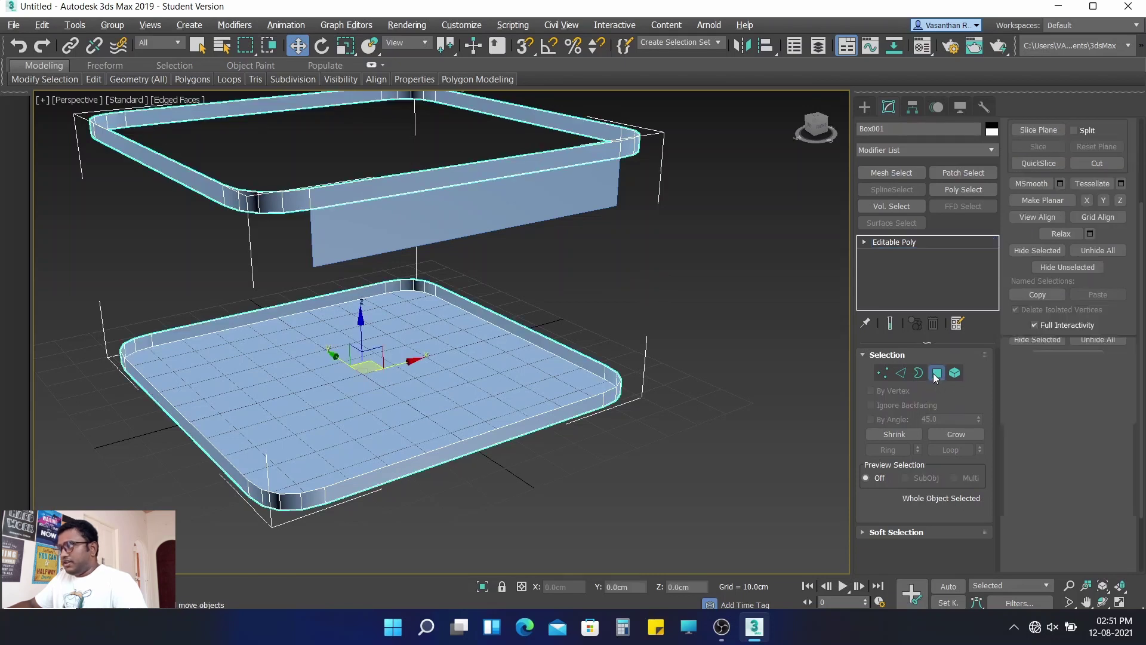
{"action": "left_click", "coordinate": [716, 267]}
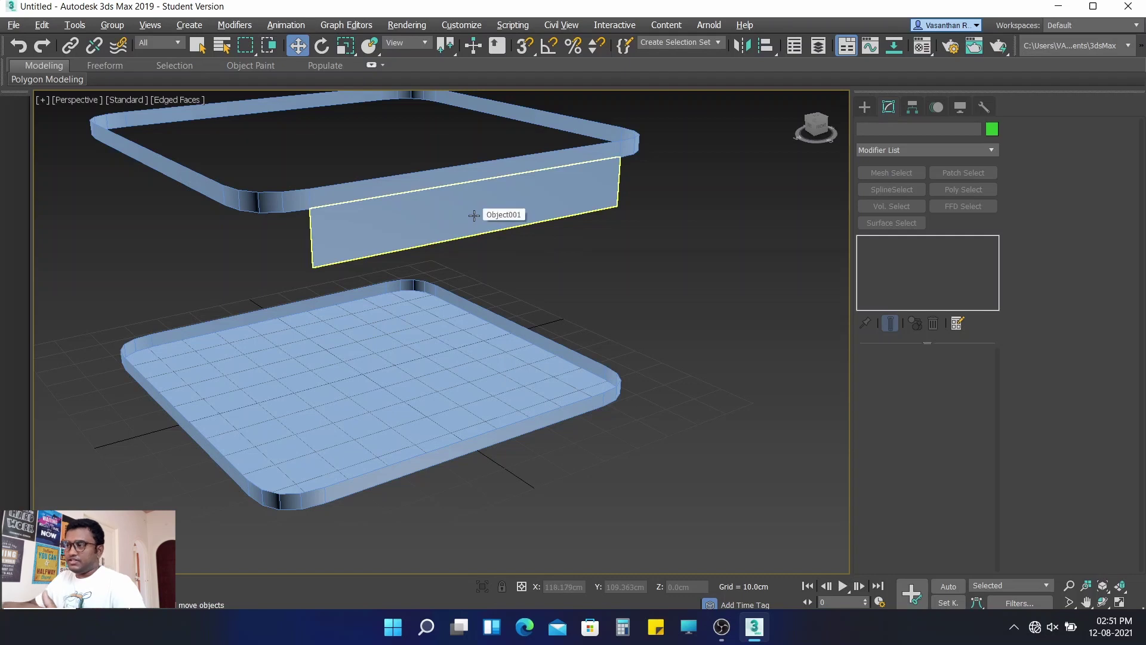
{"action": "middle_click_drag", "start_coordinate": [473, 215], "coordinate": [481, 243], "text": "alt"}
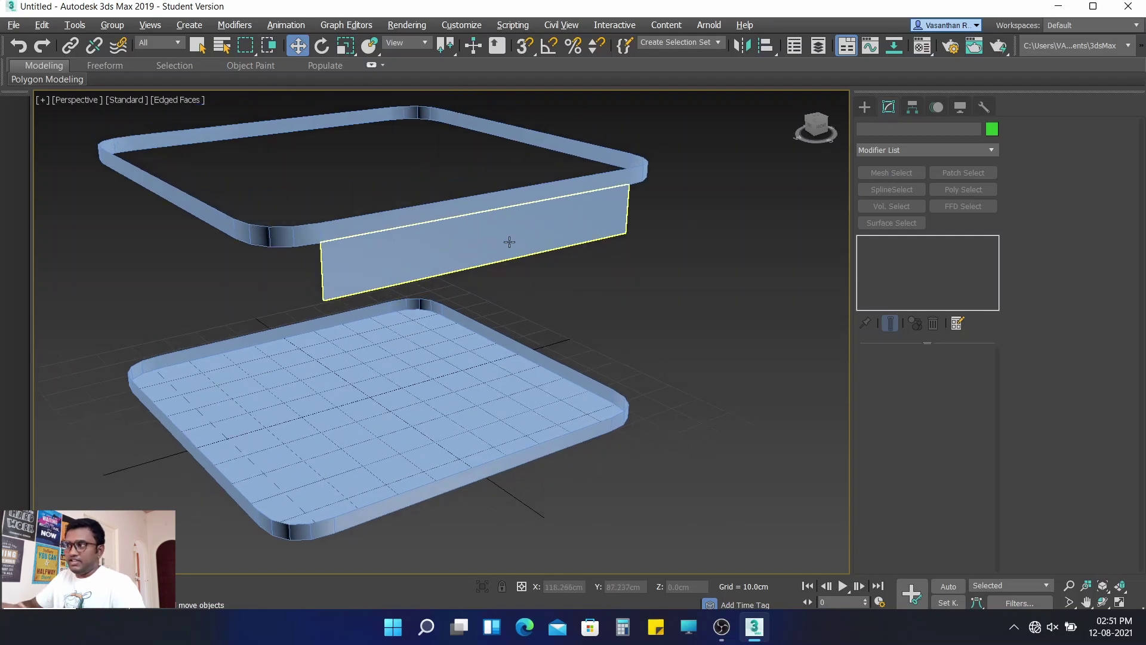
{"action": "left_click", "coordinate": [484, 234]}
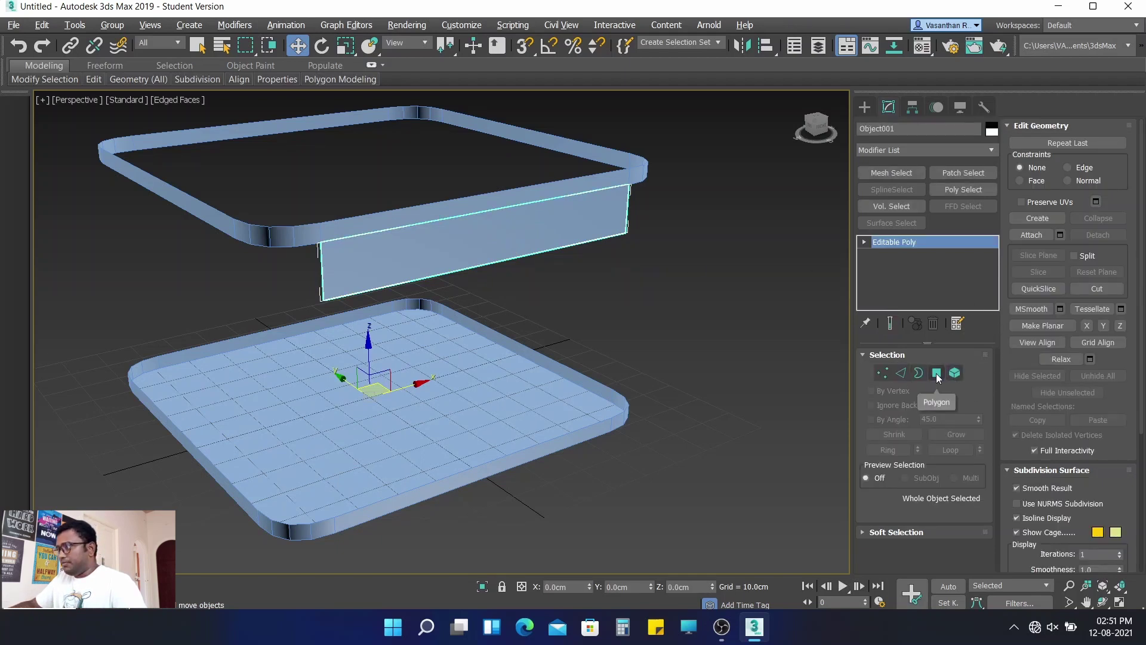
- Scale the panel's four corner vertices to narrow it to about a third of its width
{"action": "left_click", "coordinate": [882, 372]}
{"action": "middle_click_drag", "start_coordinate": [643, 305], "coordinate": [171, 139], "text": "alt"}
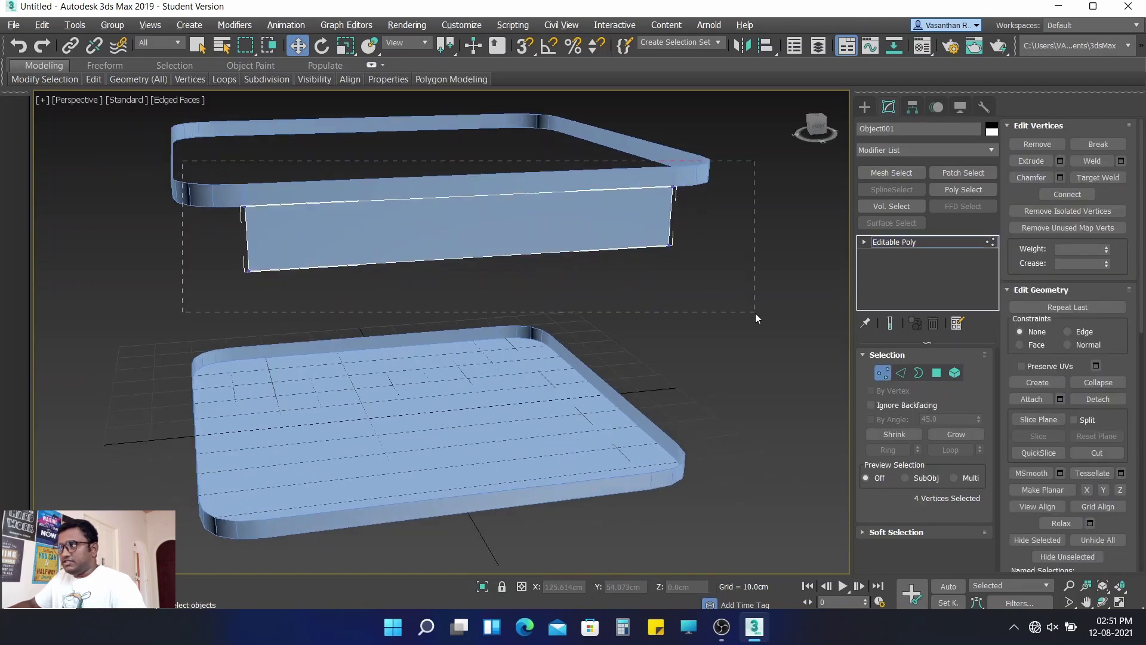
{"action": "left_click_drag", "start_coordinate": [755, 313], "coordinate": [755, 314]}
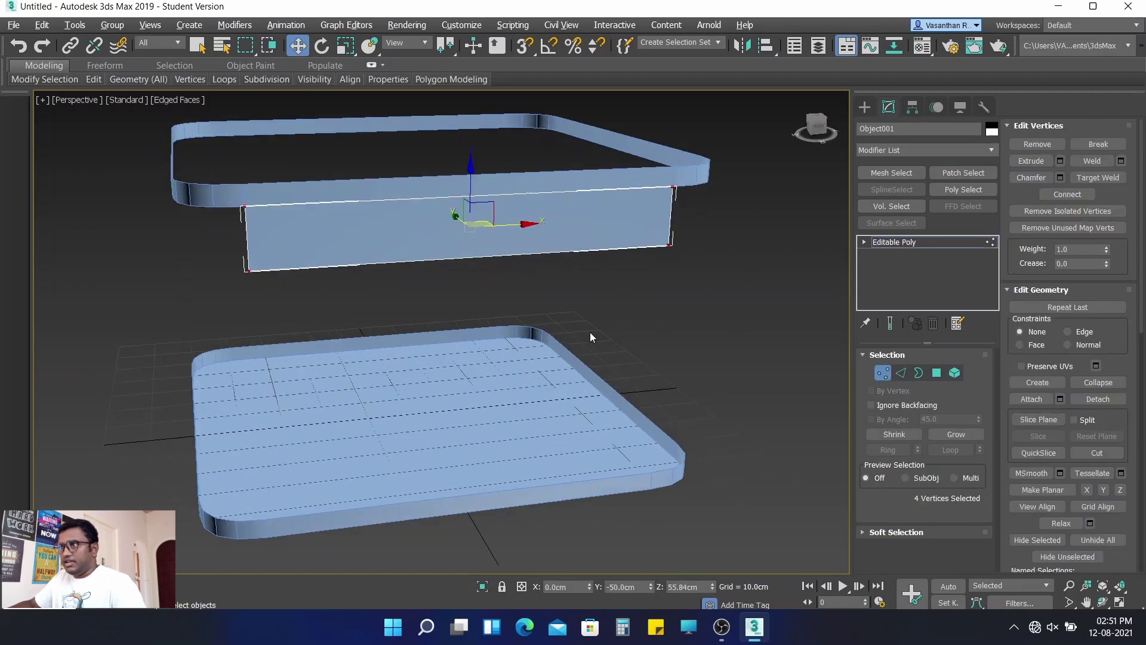
{"action": "left_click", "coordinate": [345, 46]}
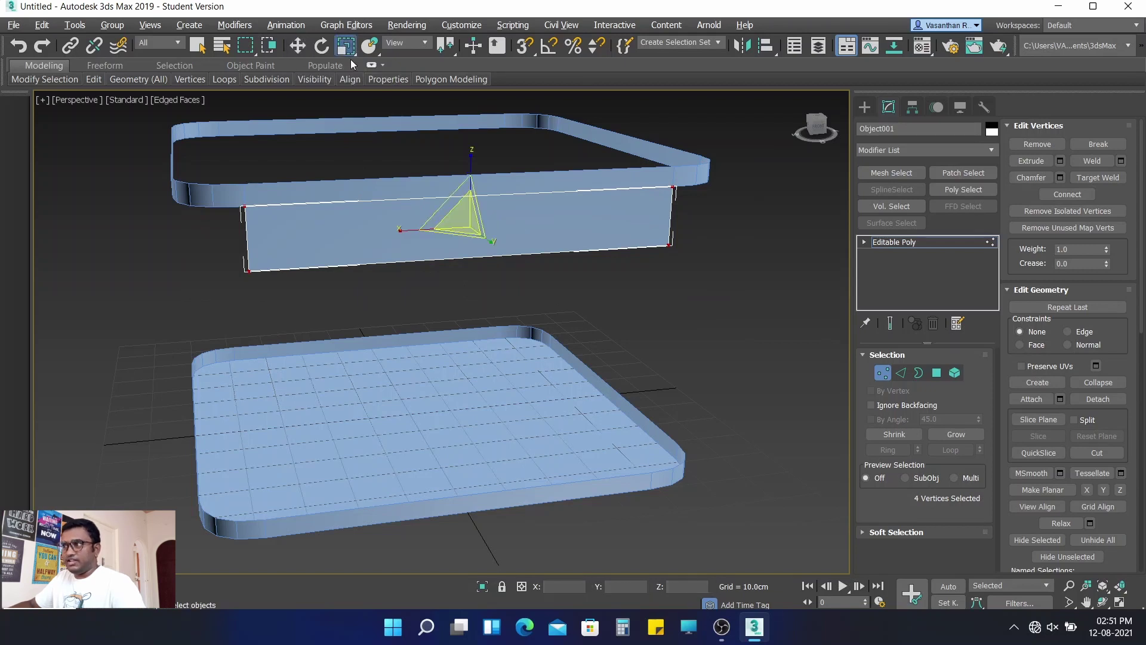
{"action": "middle_click_drag", "start_coordinate": [455, 320], "coordinate": [439, 303], "text": "alt"}
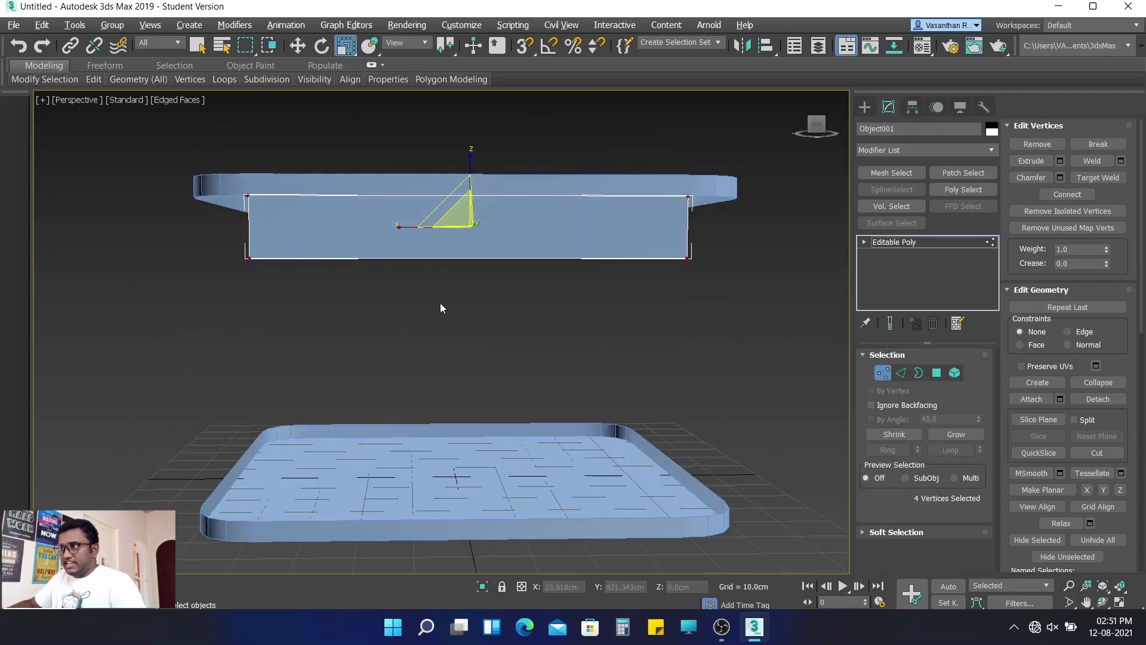
{"action": "mouse_move", "coordinate": [400, 227]}
{"action": "left_mouse_down"}
{"action": "mouse_move", "coordinate": [497, 270]}
{"action": "mouse_move", "coordinate": [529, 271]}
{"action": "mouse_move", "coordinate": [518, 273]}
{"action": "left_mouse_up"}
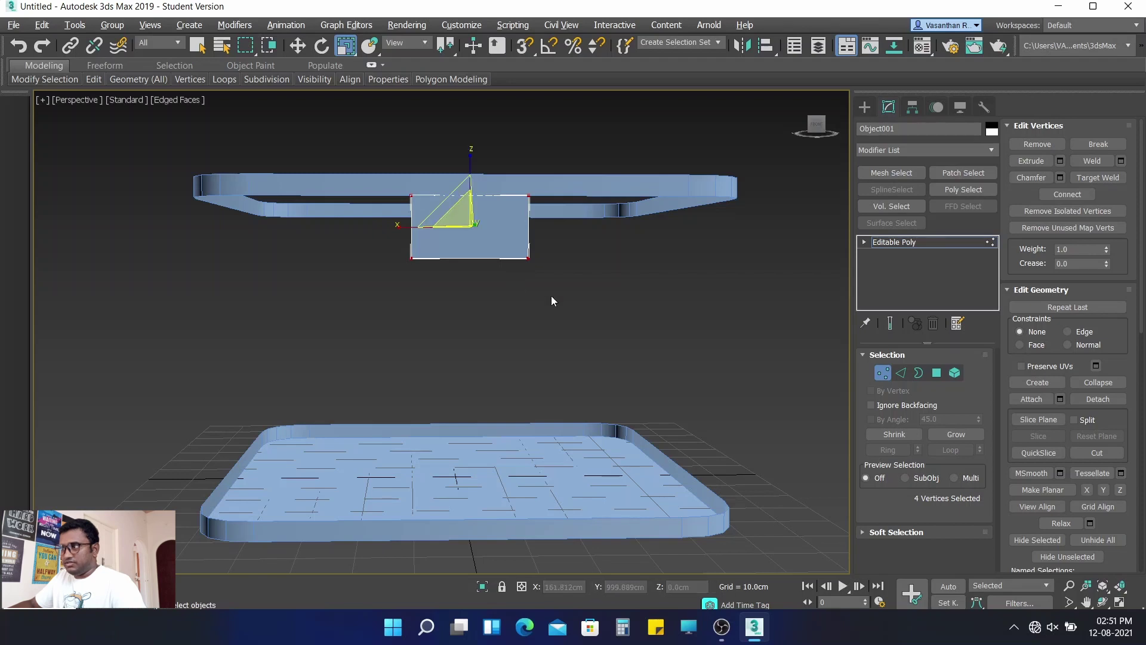
- Move the small piece's two bottom vertices slightly up, to Z 52.023cm
{"action": "left_click", "coordinate": [388, 257]}
{"action": "left_click_drag", "start_coordinate": [393, 246], "coordinate": [648, 287]}
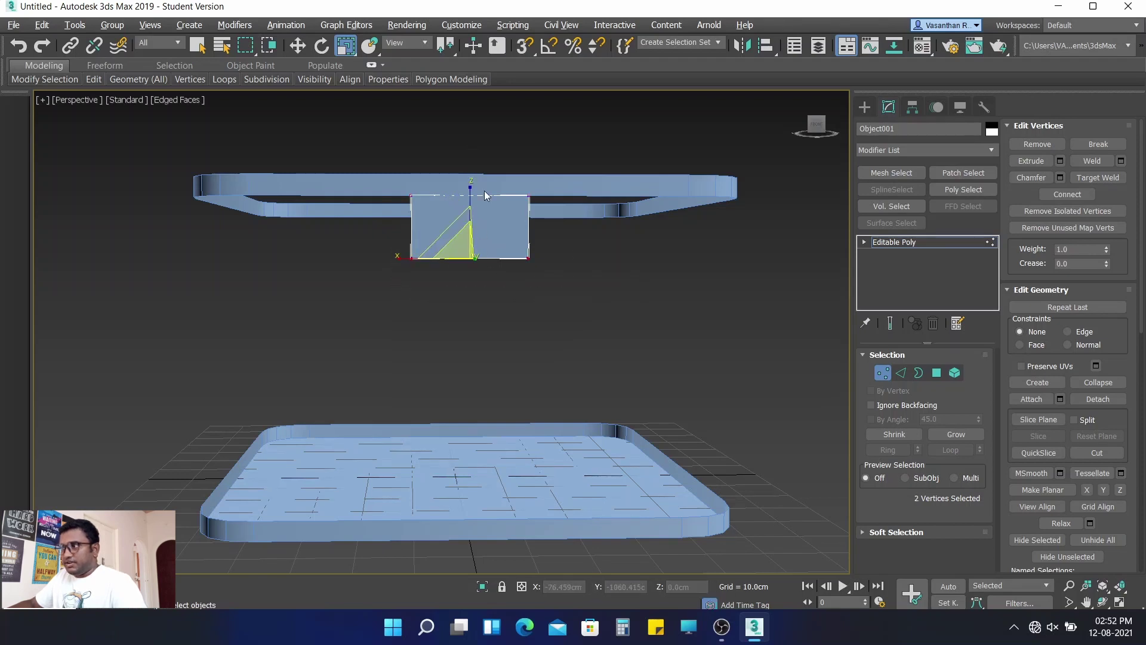
{"action": "key", "text": "w"}
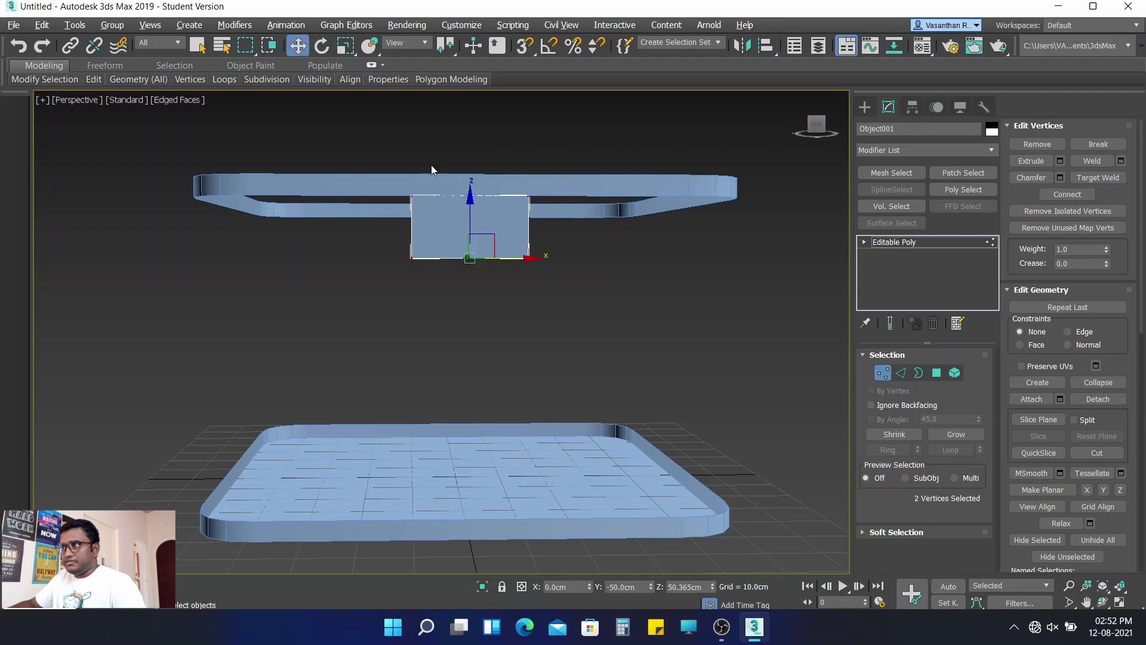
{"action": "left_click_drag", "start_coordinate": [471, 227], "coordinate": [471, 217]}
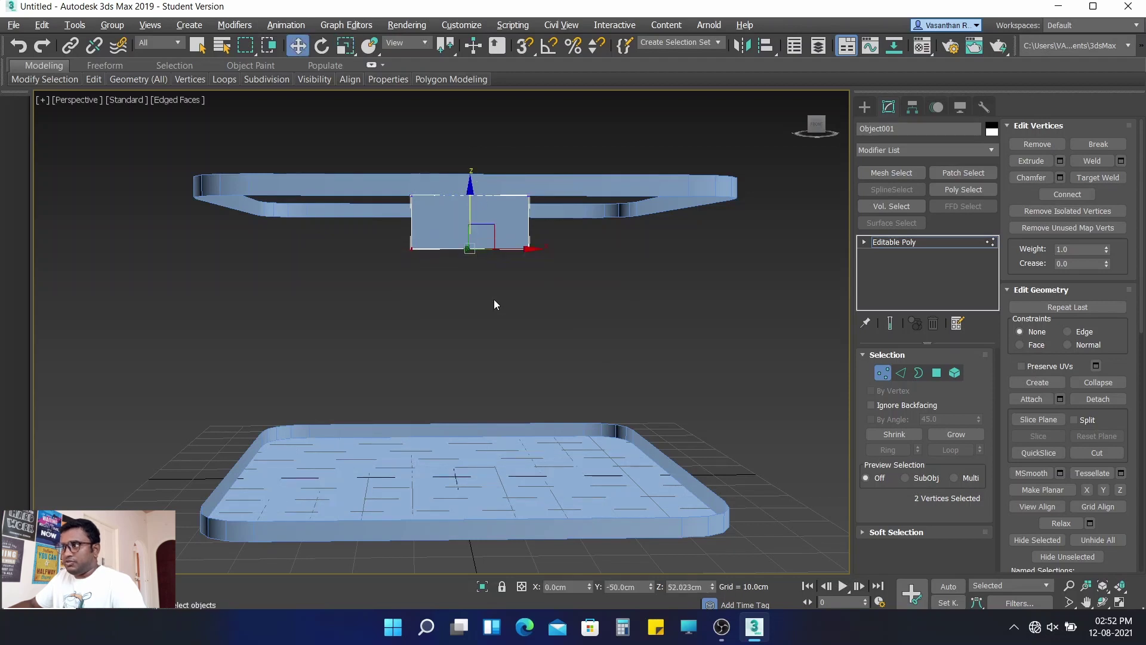
{"action": "middle_click_drag", "start_coordinate": [502, 305], "coordinate": [507, 317], "text": "alt"}
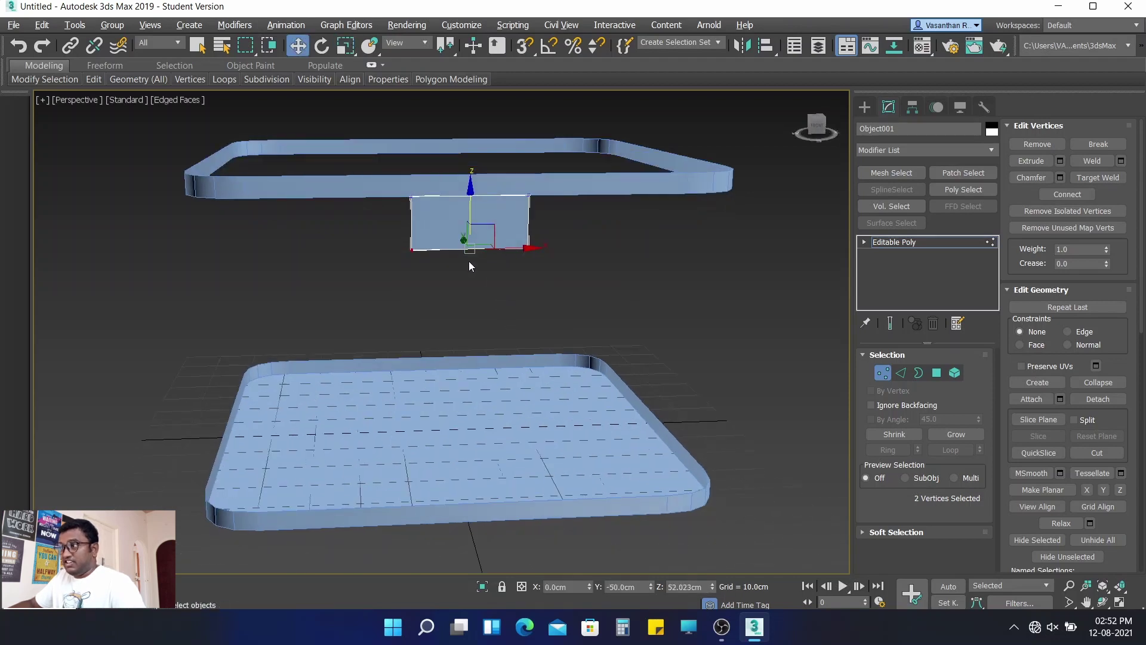
{"action": "scroll", "coordinate": [468, 260], "scroll_direction": "up", "scroll_amount": 3}
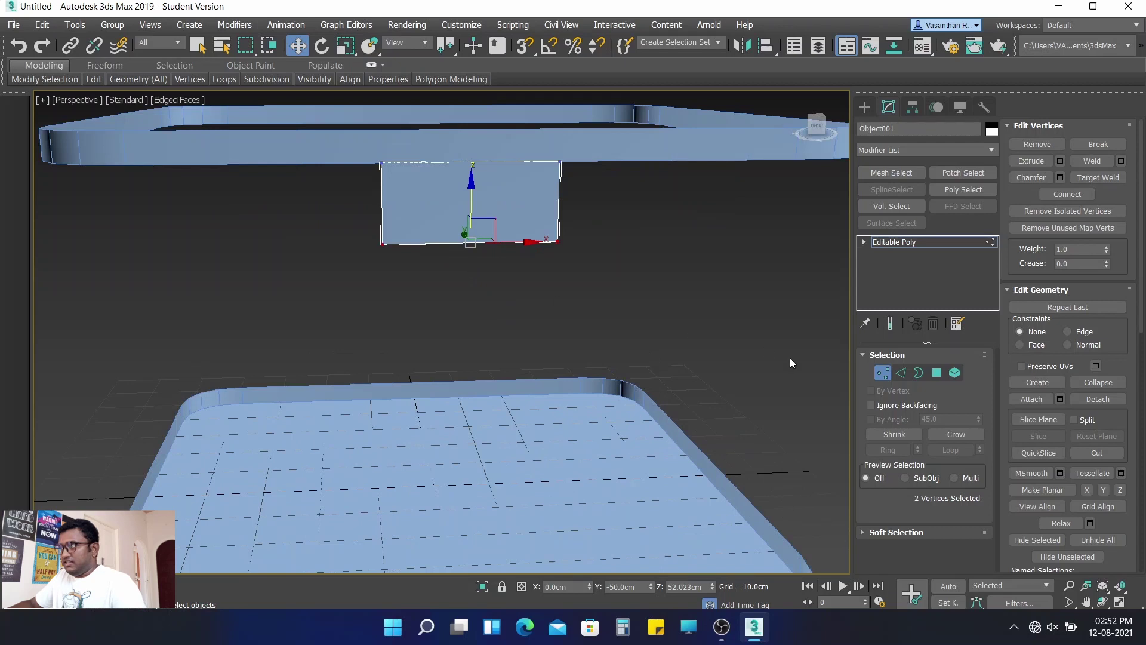
- Switch the panel to Edge level with no edges selected
{"action": "left_click", "coordinate": [902, 374]}
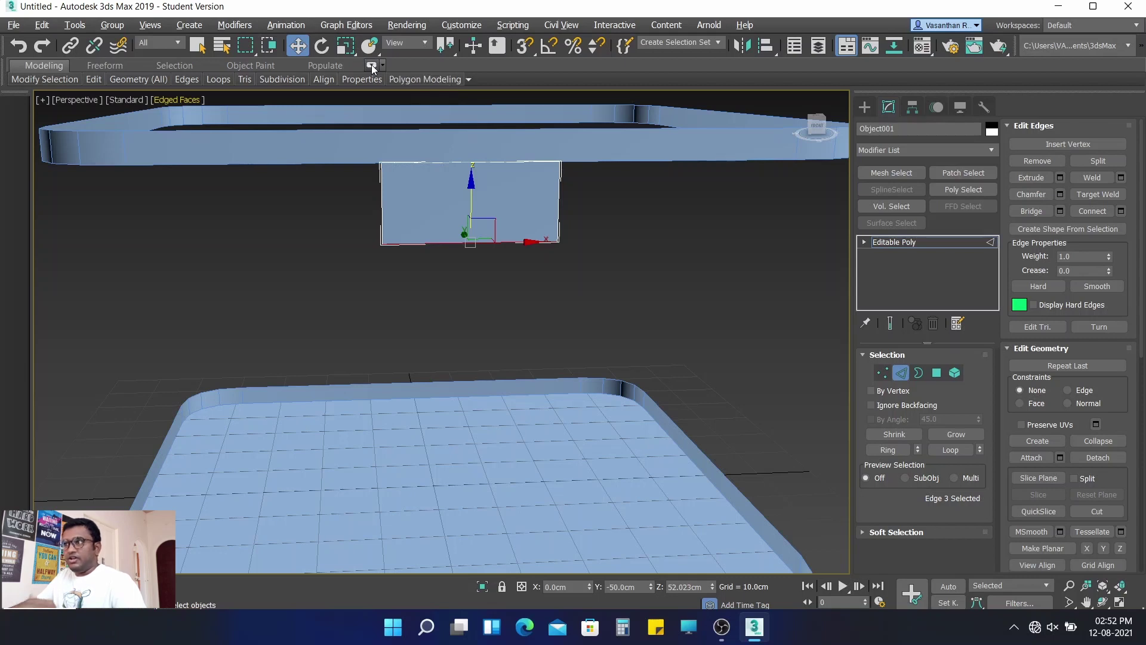
{"action": "mouse_move", "coordinate": [451, 79]}
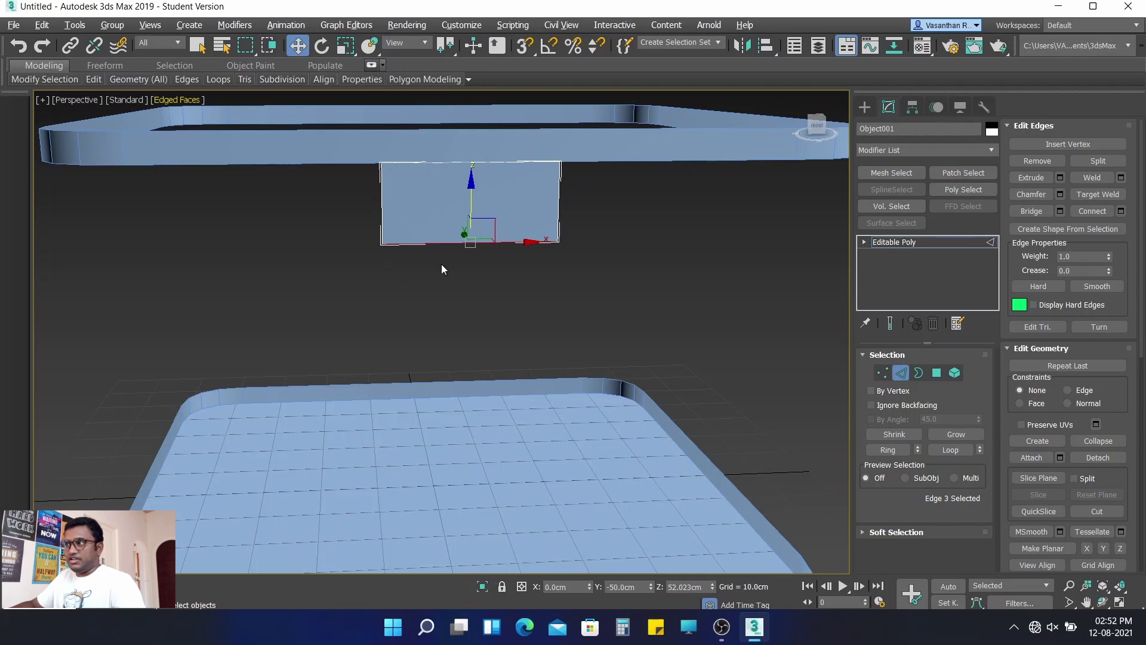
{"action": "scroll", "coordinate": [805, 353], "scroll_direction": "down", "scroll_amount": 5}
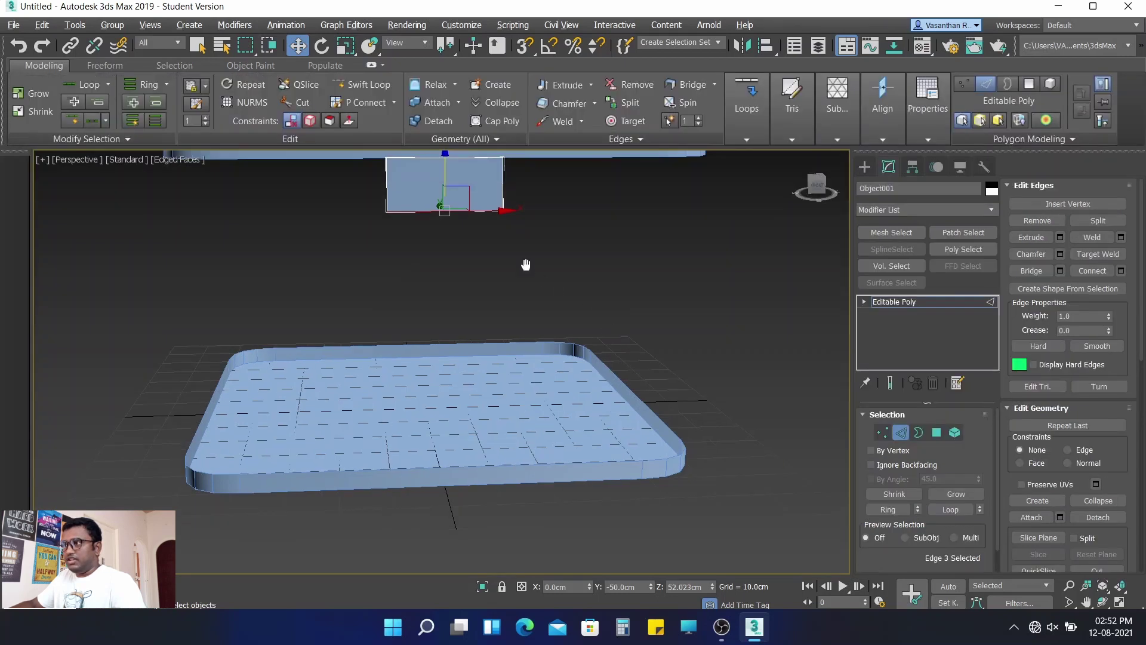
{"action": "middle_click_drag", "start_coordinate": [526, 265], "coordinate": [596, 361]}
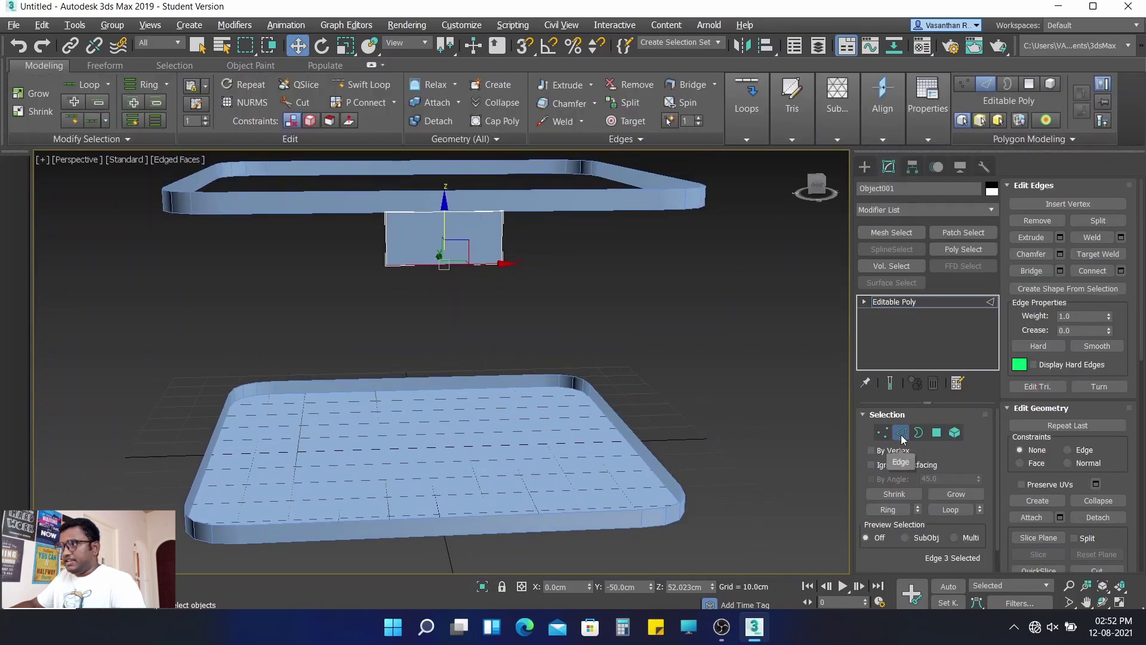
{"action": "left_click", "coordinate": [557, 315]}
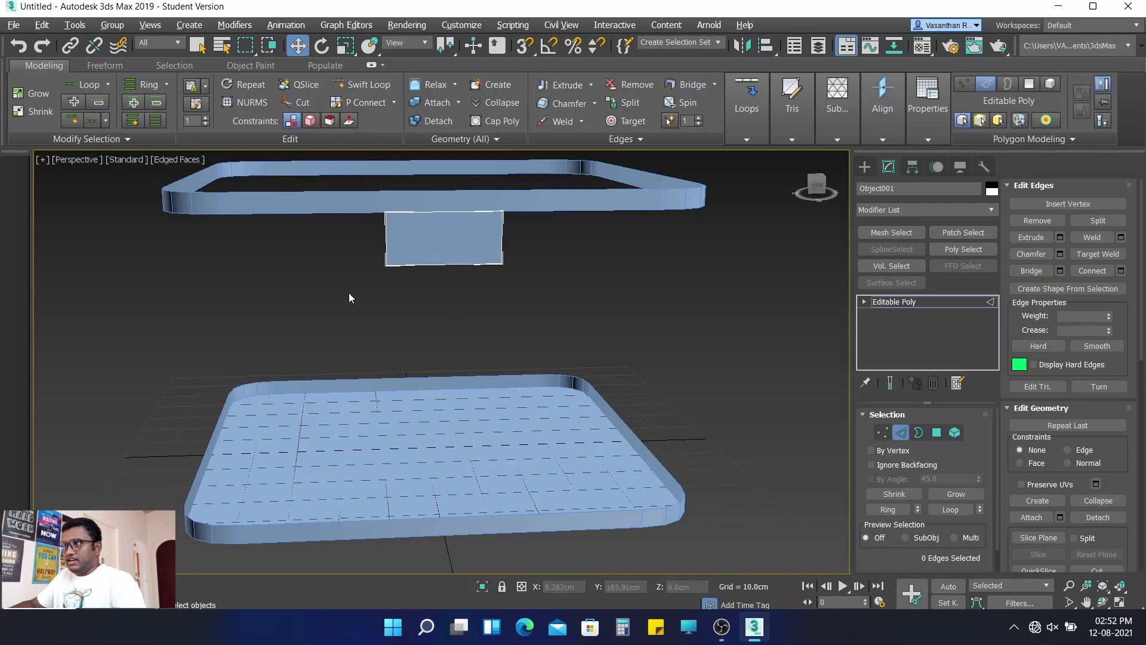
- Swift Loop two horizontal loops near top and bottom and two vertical loops near each side
{"action": "left_click", "coordinate": [358, 84]}
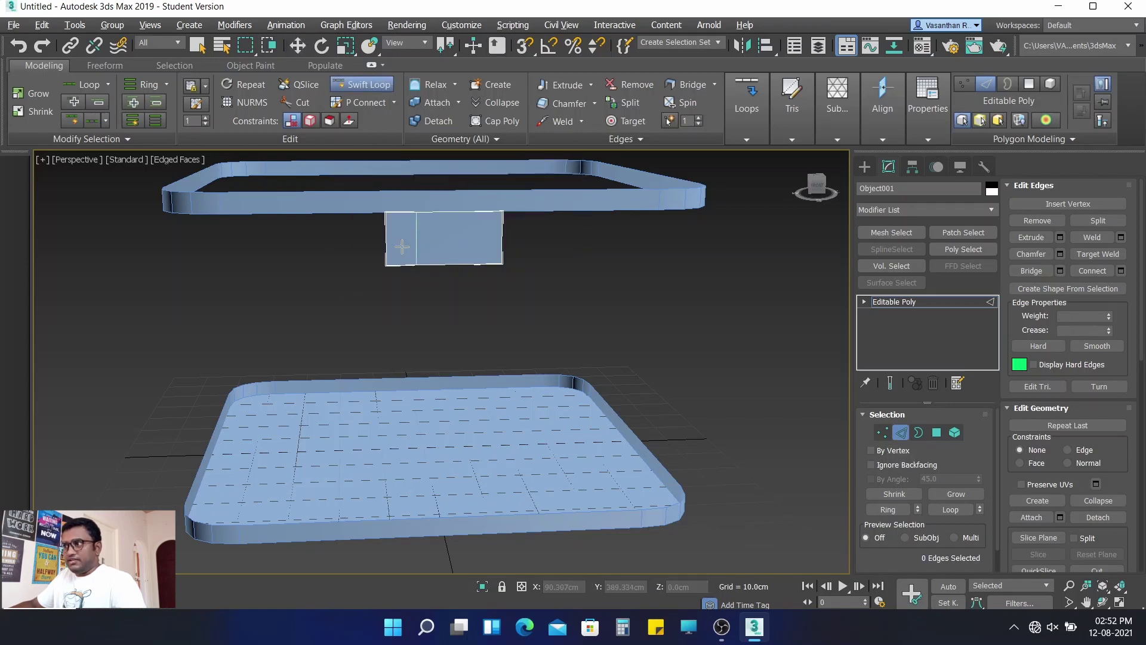
{"action": "scroll", "coordinate": [382, 231], "scroll_direction": "up", "scroll_amount": 2}
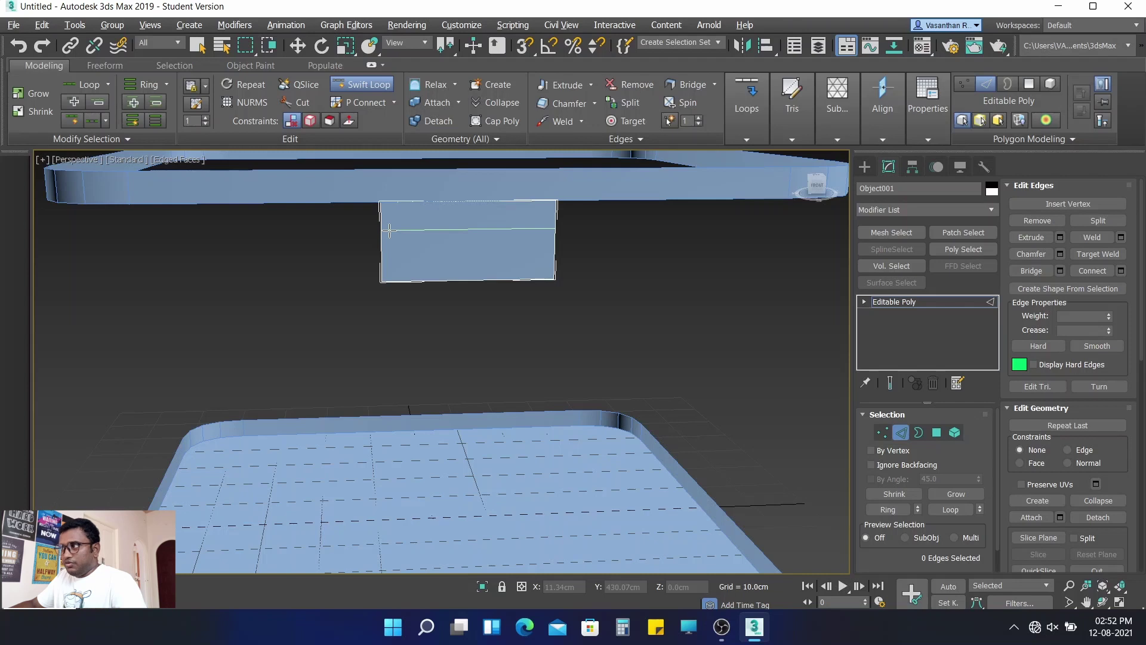
{"action": "left_click", "coordinate": [389, 230]}
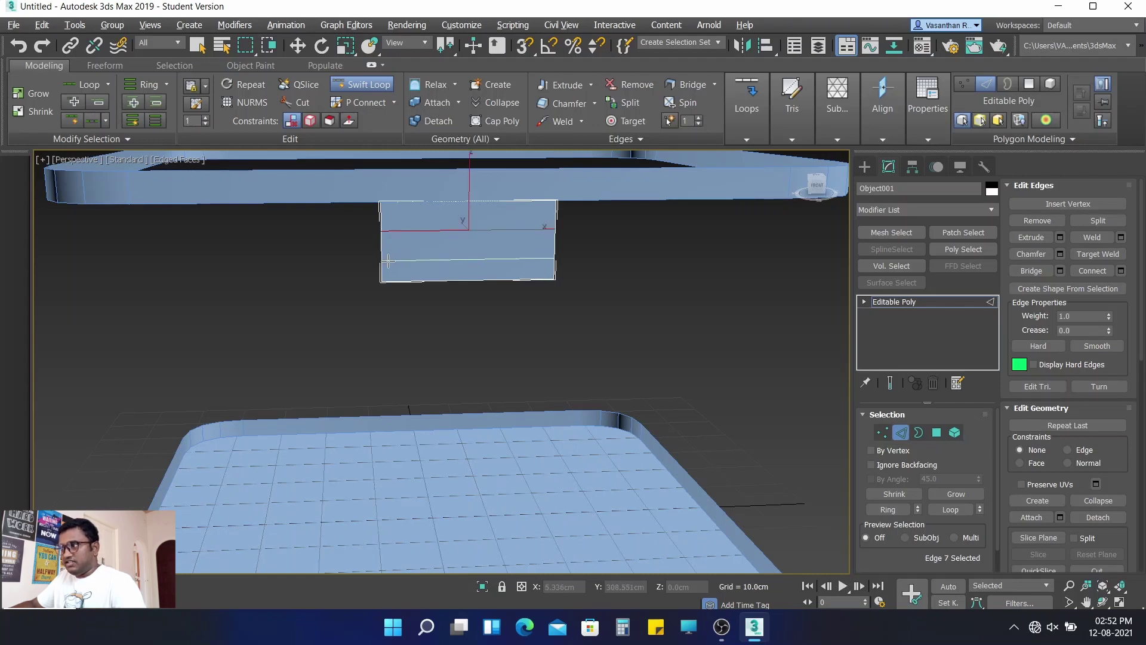
{"action": "left_click", "coordinate": [387, 259]}
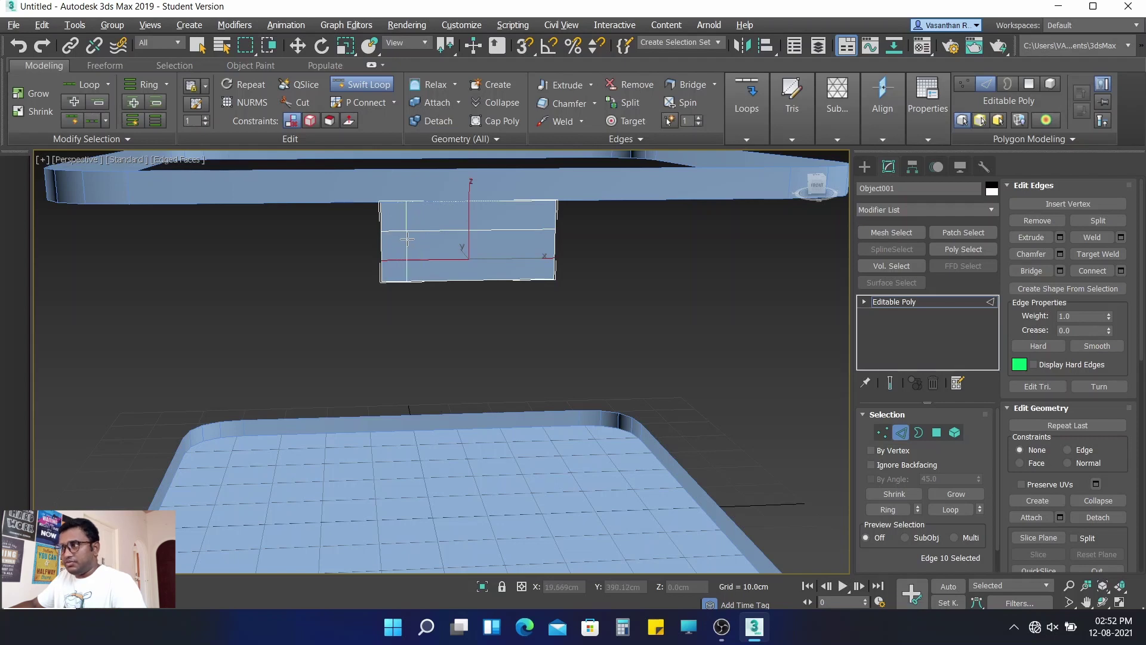
{"action": "left_click", "coordinate": [405, 239]}
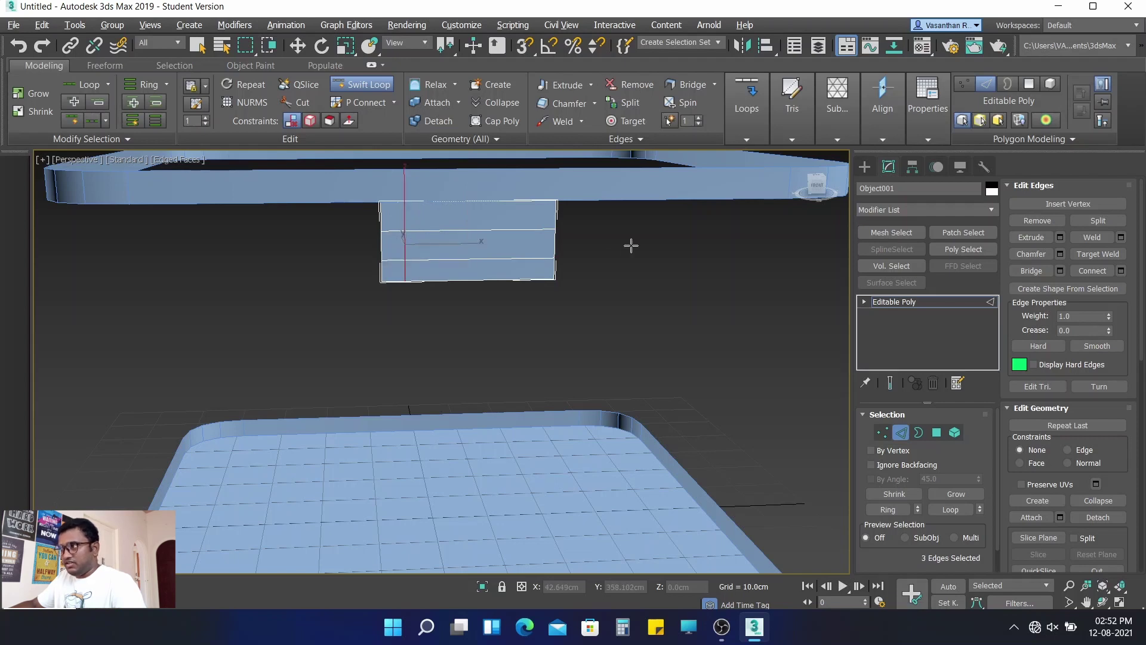
{"action": "left_click", "coordinate": [534, 251]}
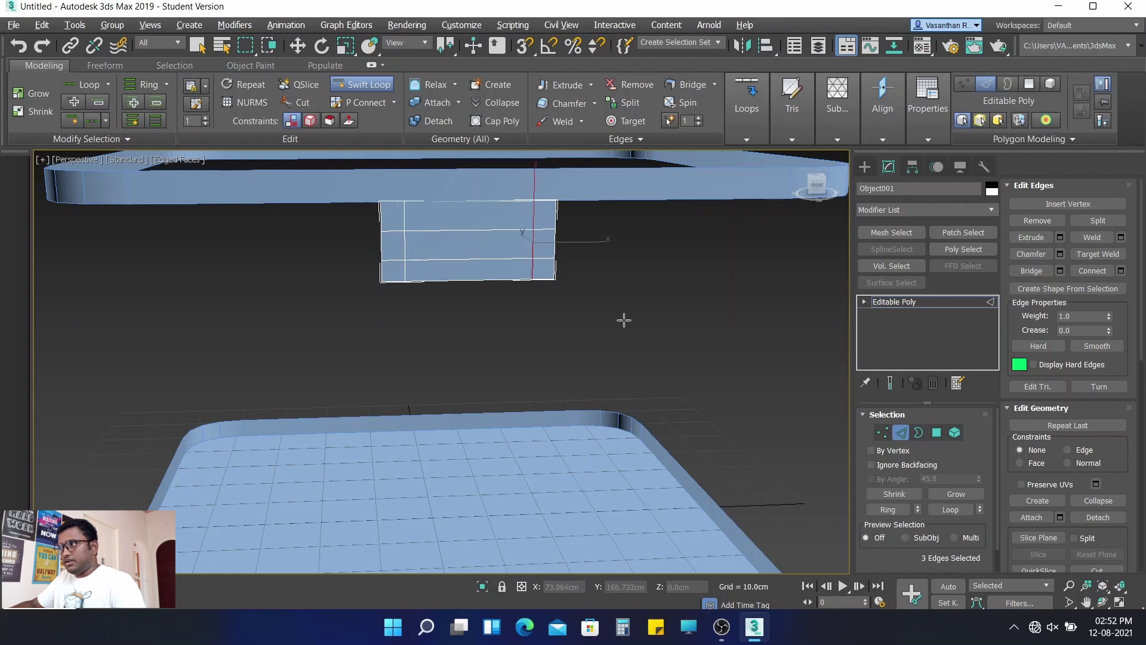
{"action": "key", "text": "ctrl+z"}
{"action": "key", "text": "ctrl+z"}
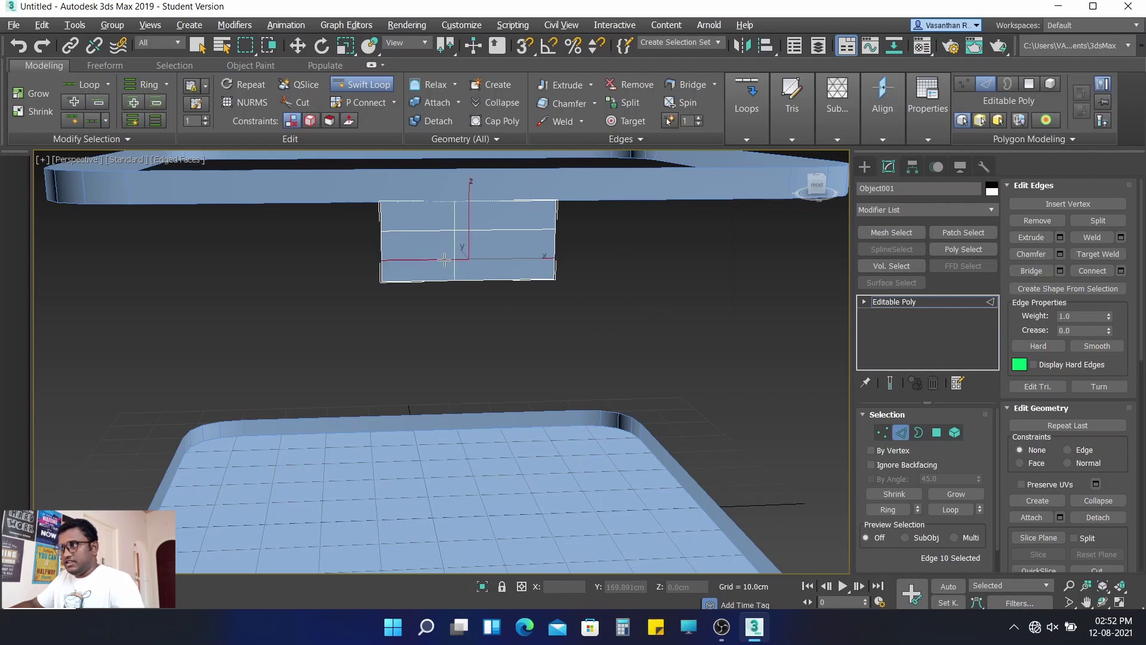
{"action": "left_click", "coordinate": [406, 231]}
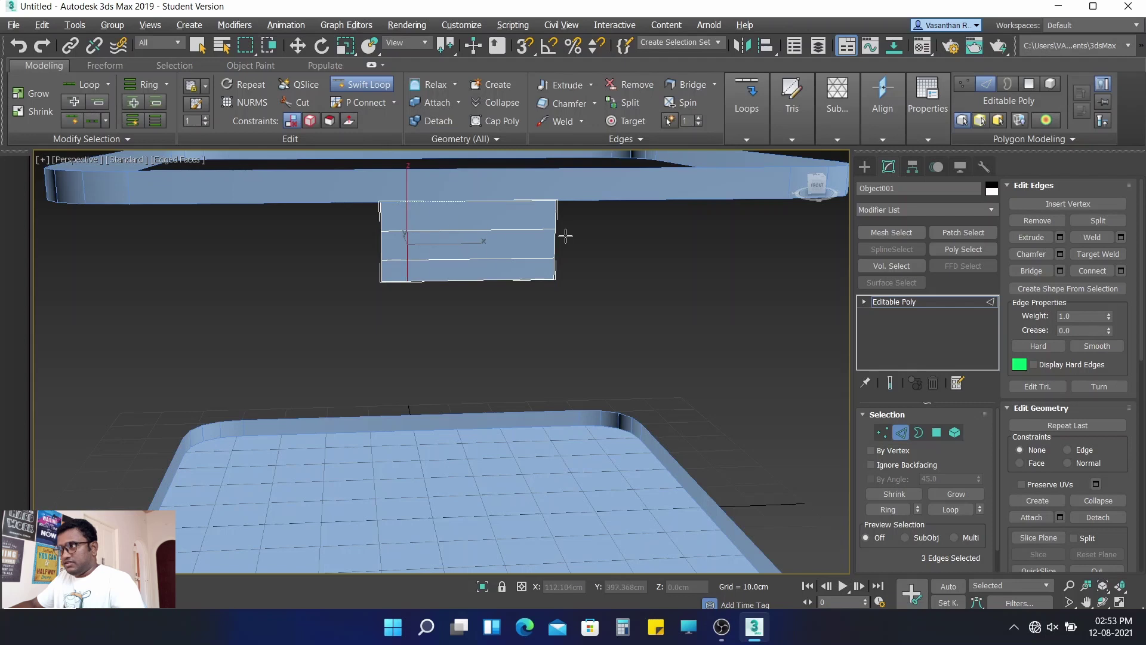
{"action": "left_click", "coordinate": [533, 237]}
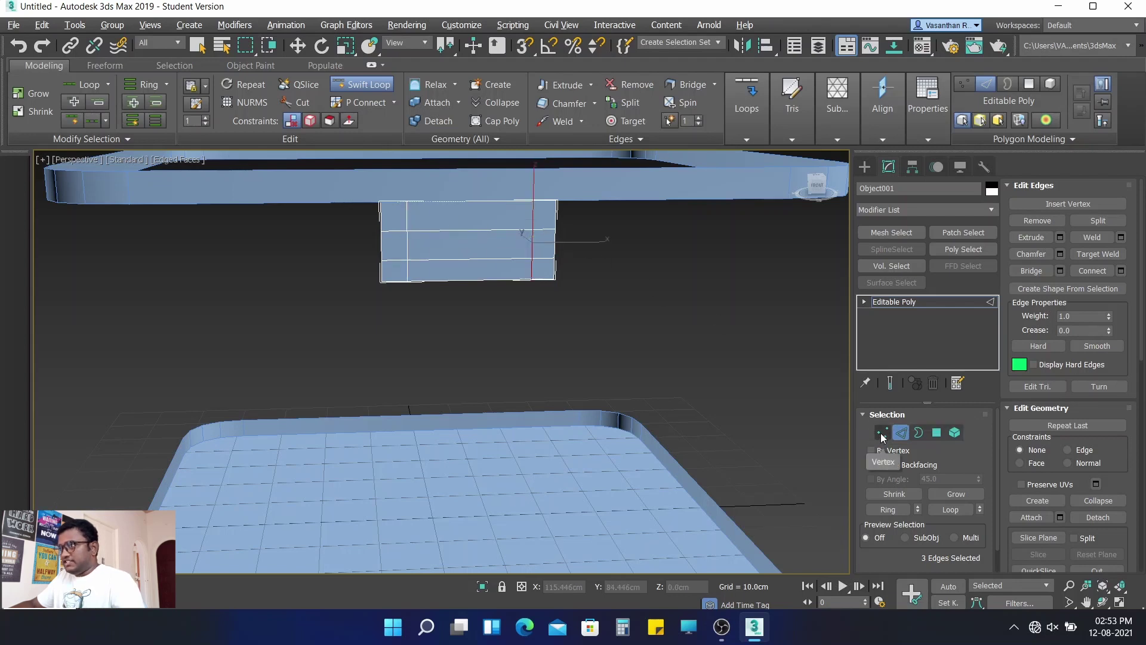
- Target Weld the lower-right inner vertex and the right-side loop vertex into the corner vertex
{"action": "left_click", "coordinate": [881, 433]}
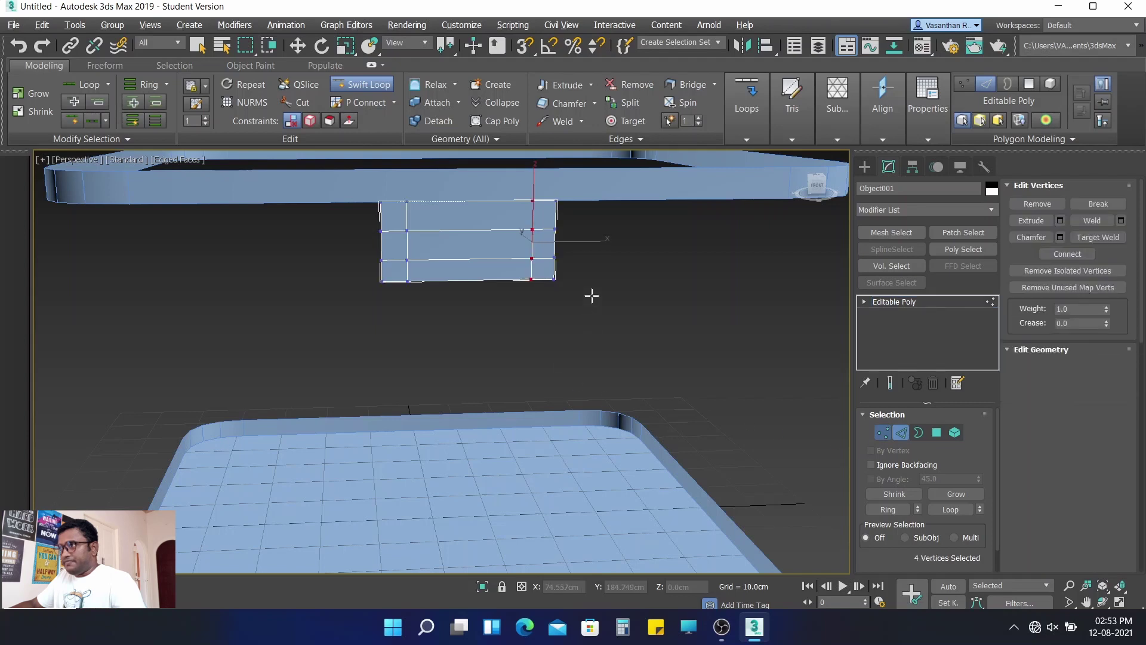
{"action": "left_click", "coordinate": [367, 87]}
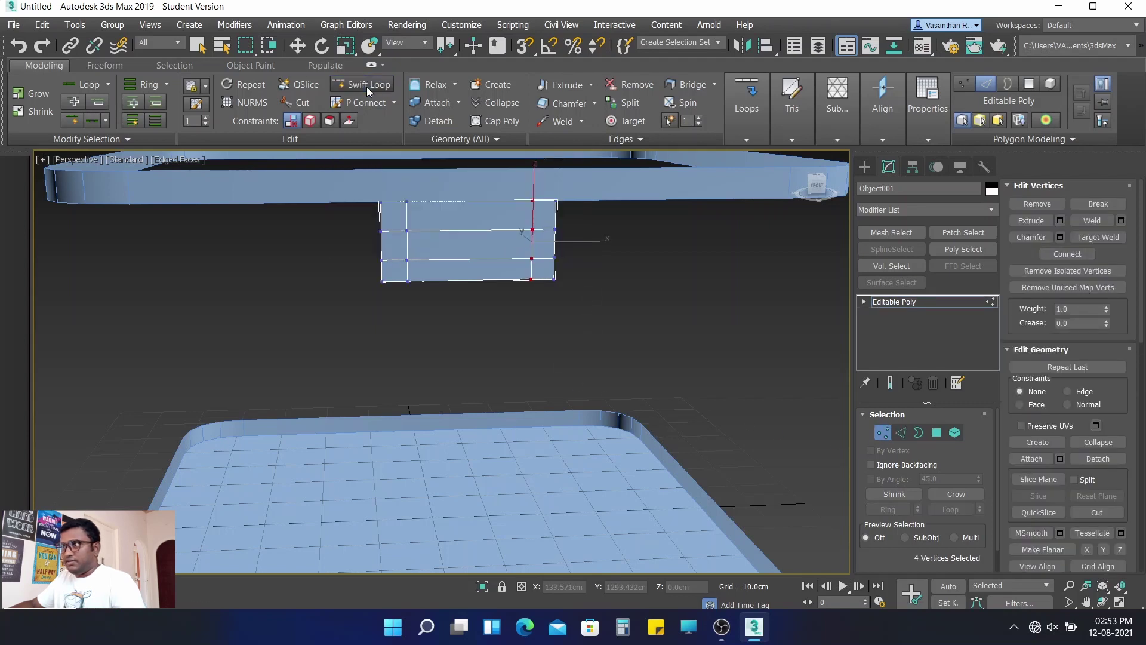
{"action": "key", "text": "w"}
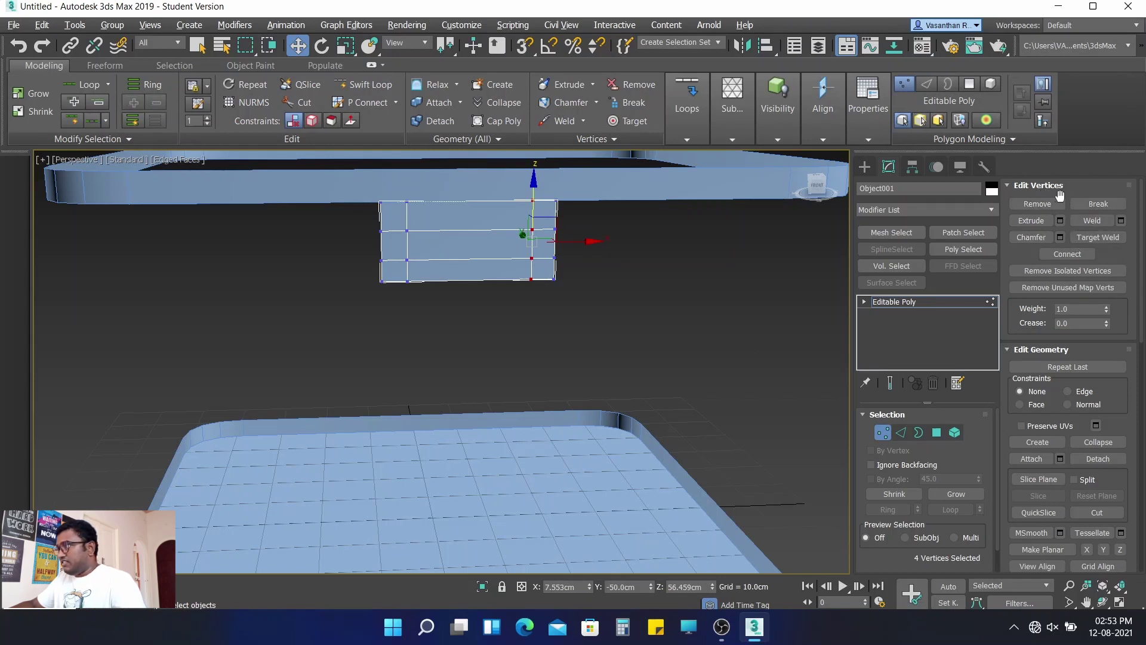
{"action": "left_click", "coordinate": [1107, 240]}
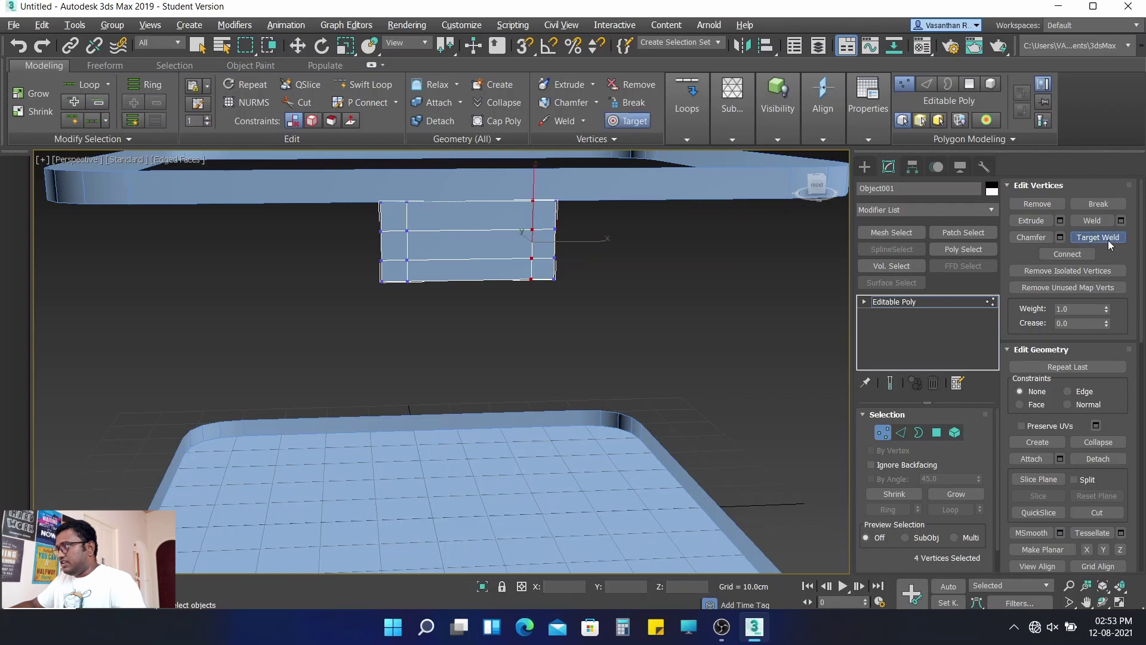
{"action": "scroll", "coordinate": [557, 281], "scroll_direction": "up", "scroll_amount": 2}
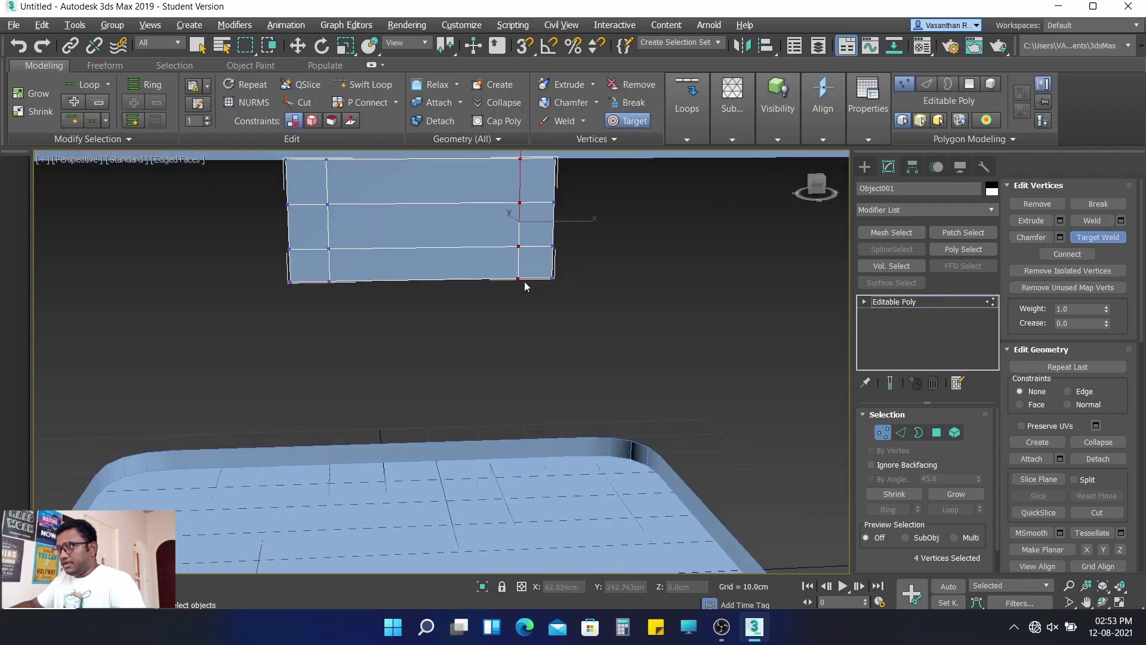
{"action": "left_click", "coordinate": [554, 278]}
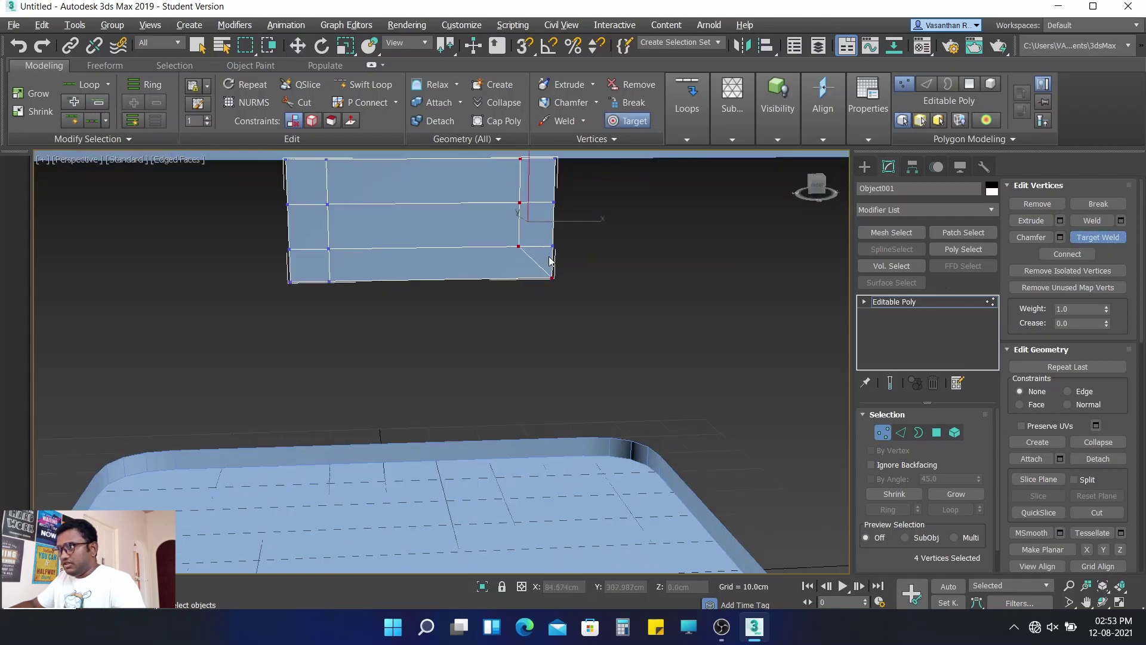
{"action": "left_click", "coordinate": [551, 246]}
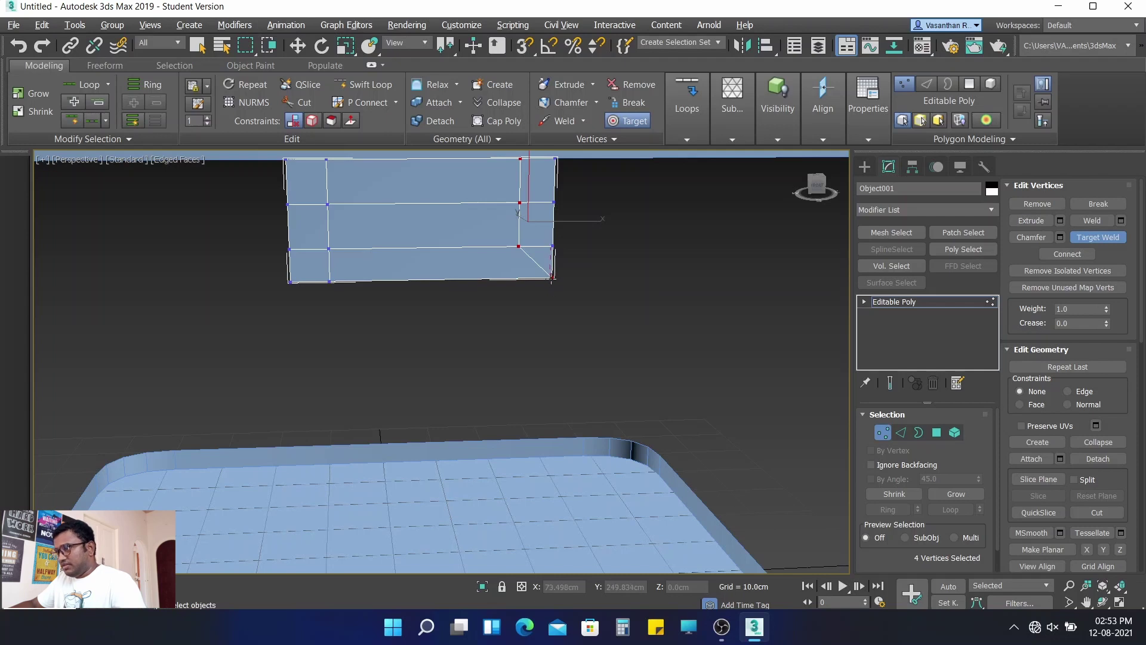
{"action": "left_click", "coordinate": [552, 279]}
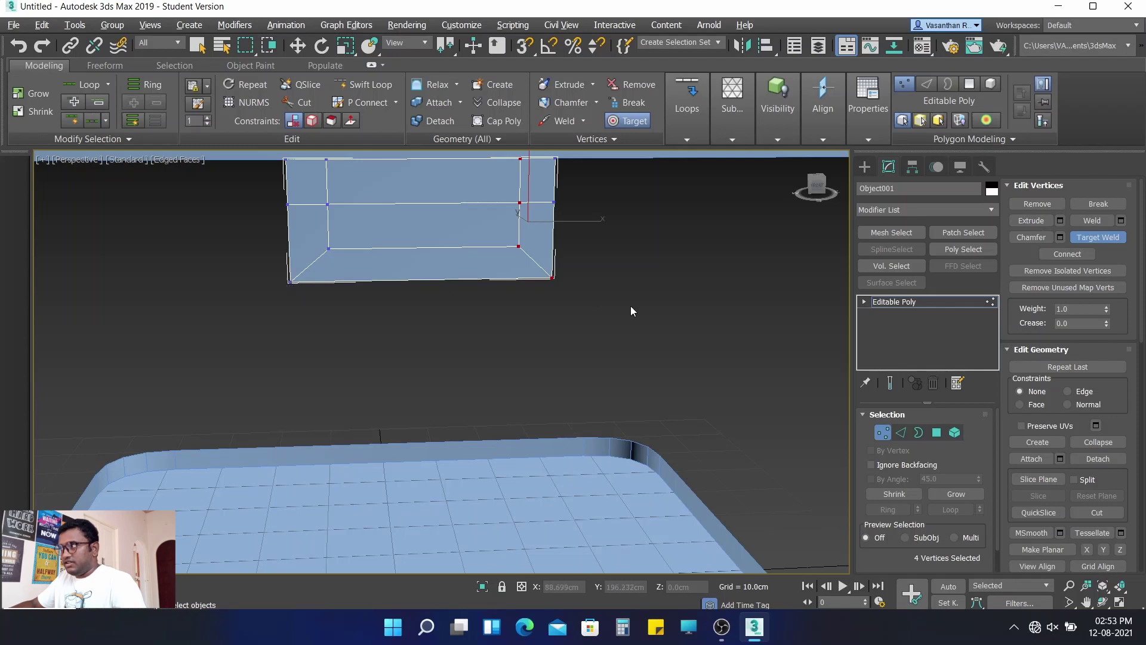
{"action": "left_click", "coordinate": [1111, 238]}
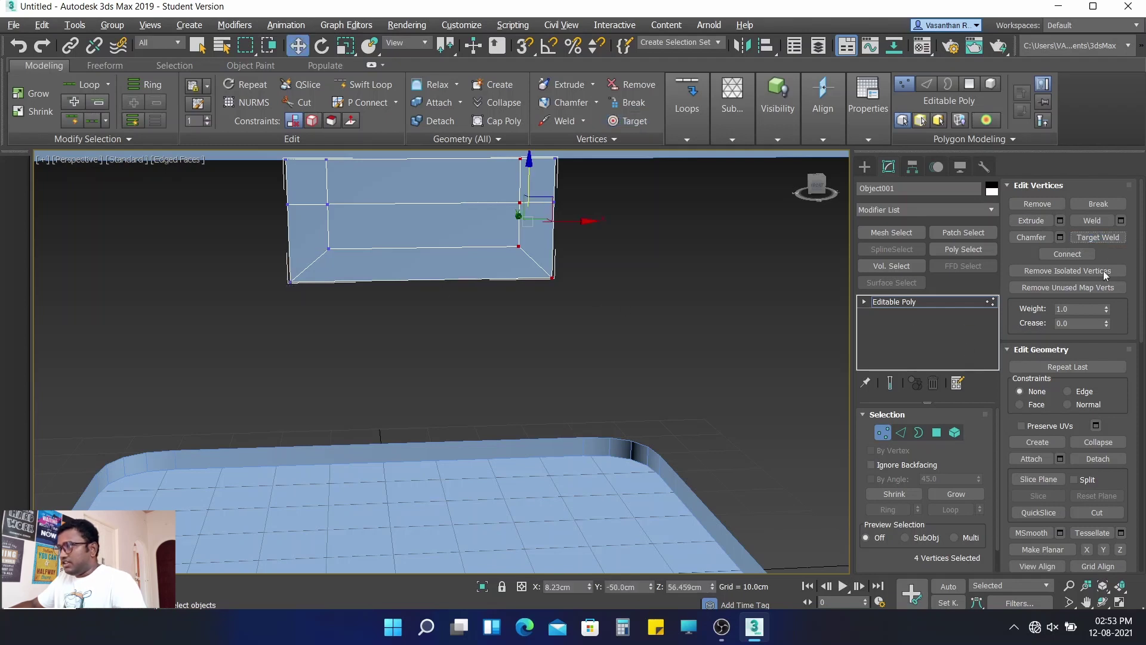
- Delete the piece's centre polygon to leave a rectangular opening
{"action": "left_click", "coordinate": [937, 432]}
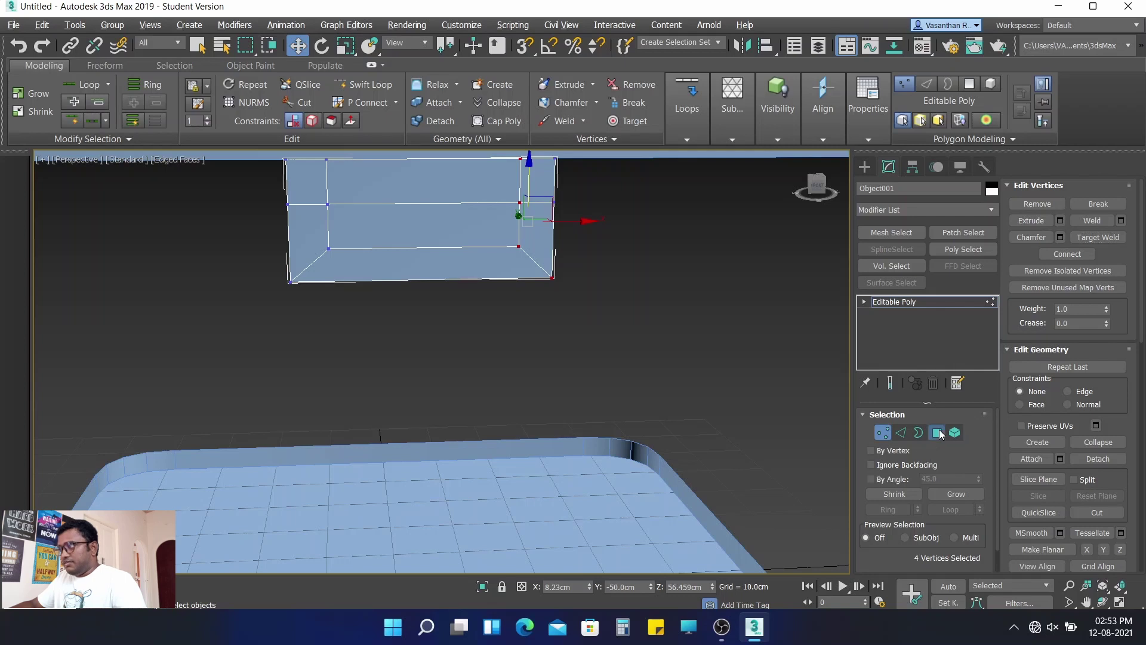
{"action": "left_click", "coordinate": [682, 287]}
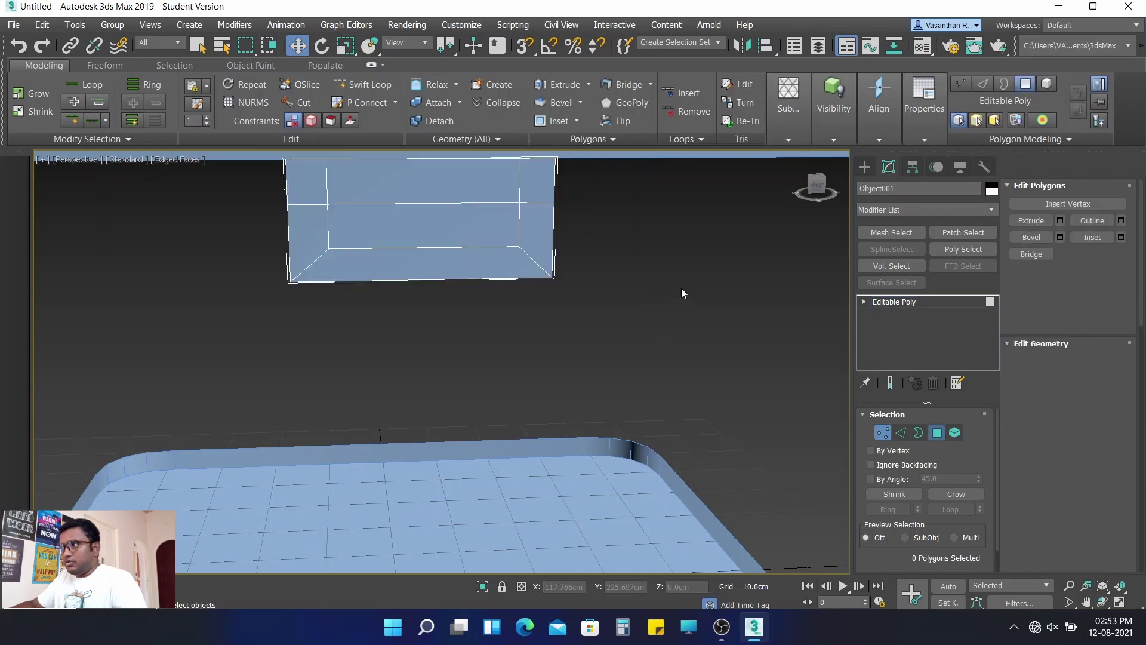
{"action": "left_click", "coordinate": [430, 223]}
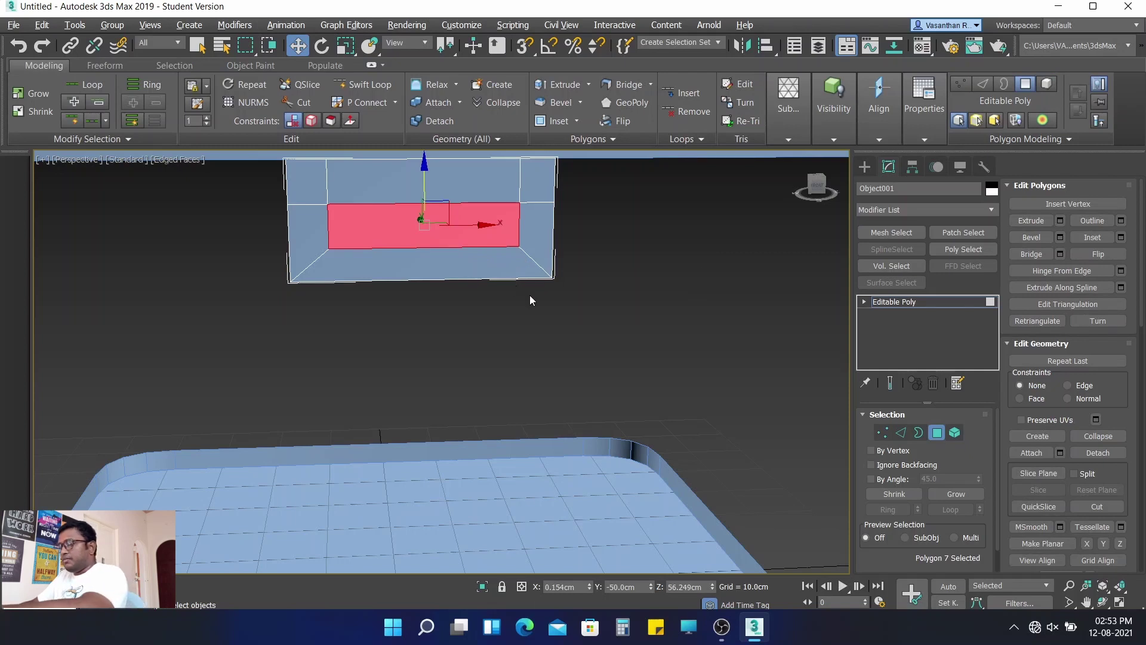
{"action": "key", "text": "Delete"}
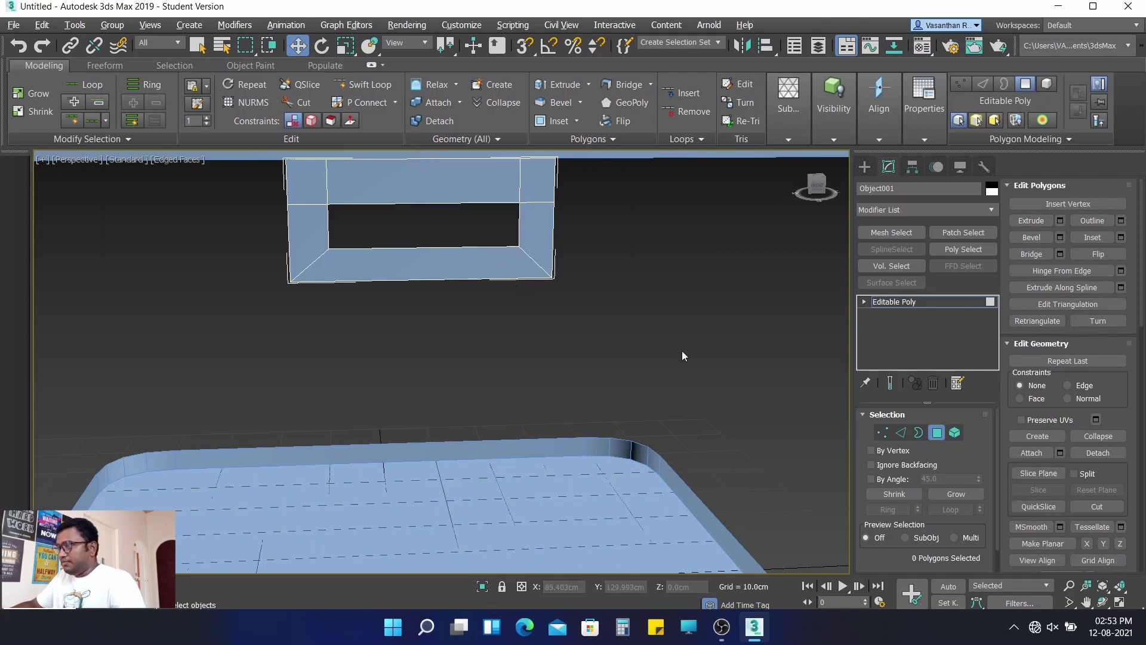
{"action": "left_click", "coordinate": [885, 431]}
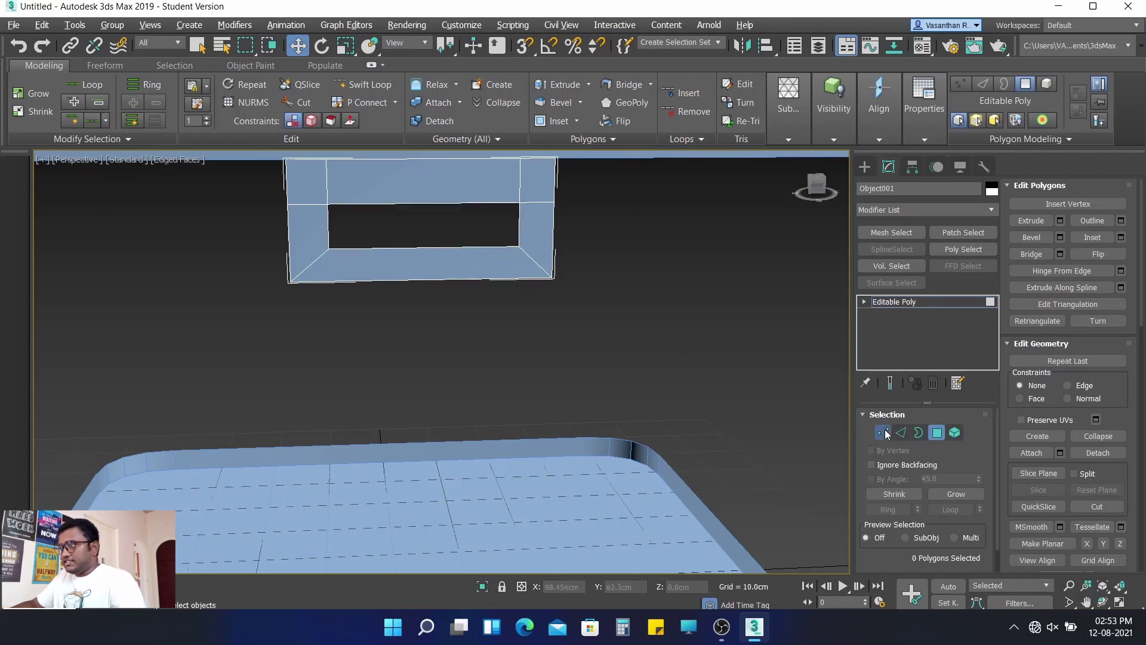
- Pull the lower-right and lower-left corner vertices inward on X into a trapezoid
{"action": "left_click", "coordinate": [465, 238]}
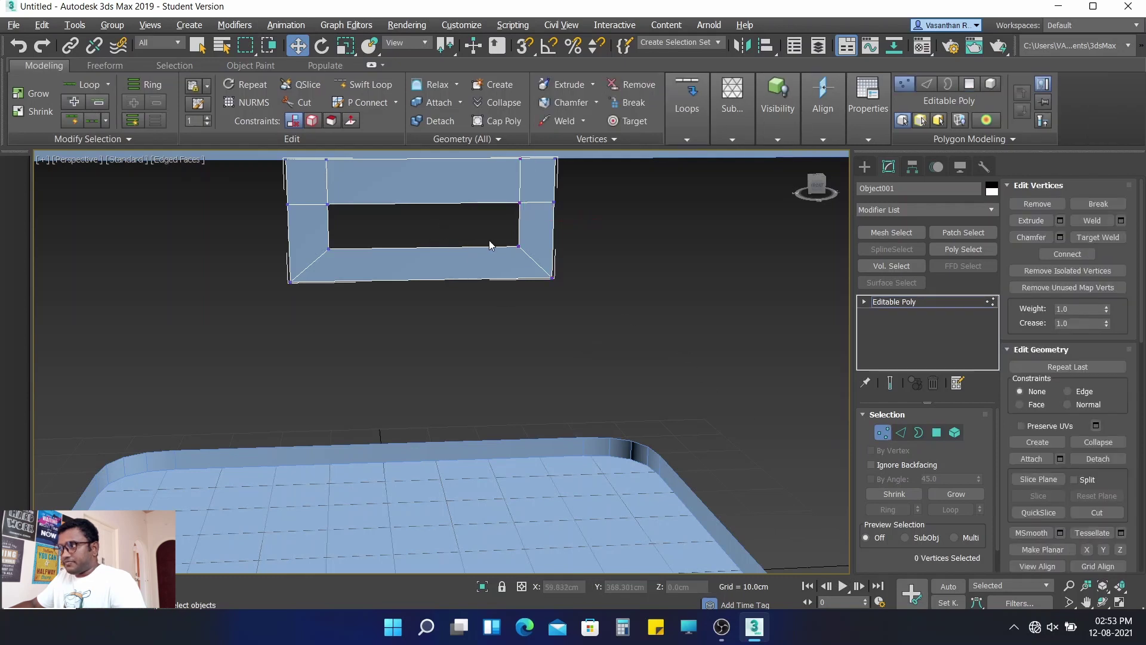
{"action": "left_click_drag", "start_coordinate": [632, 322], "coordinate": [631, 323]}
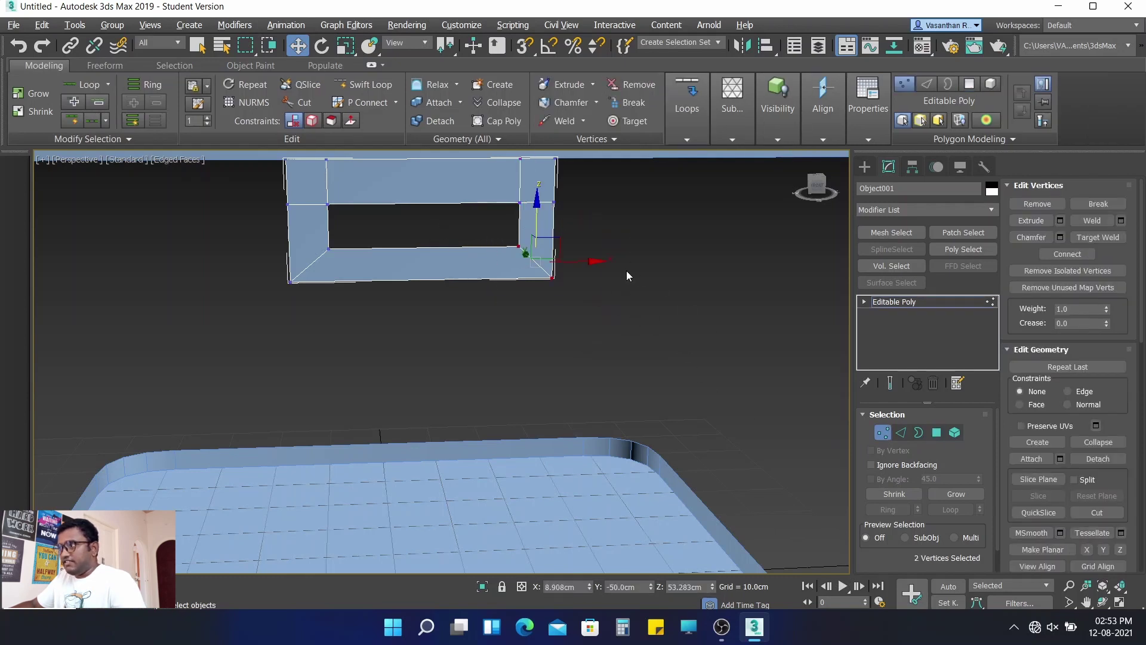
{"action": "left_click_drag", "start_coordinate": [598, 261], "coordinate": [551, 260]}
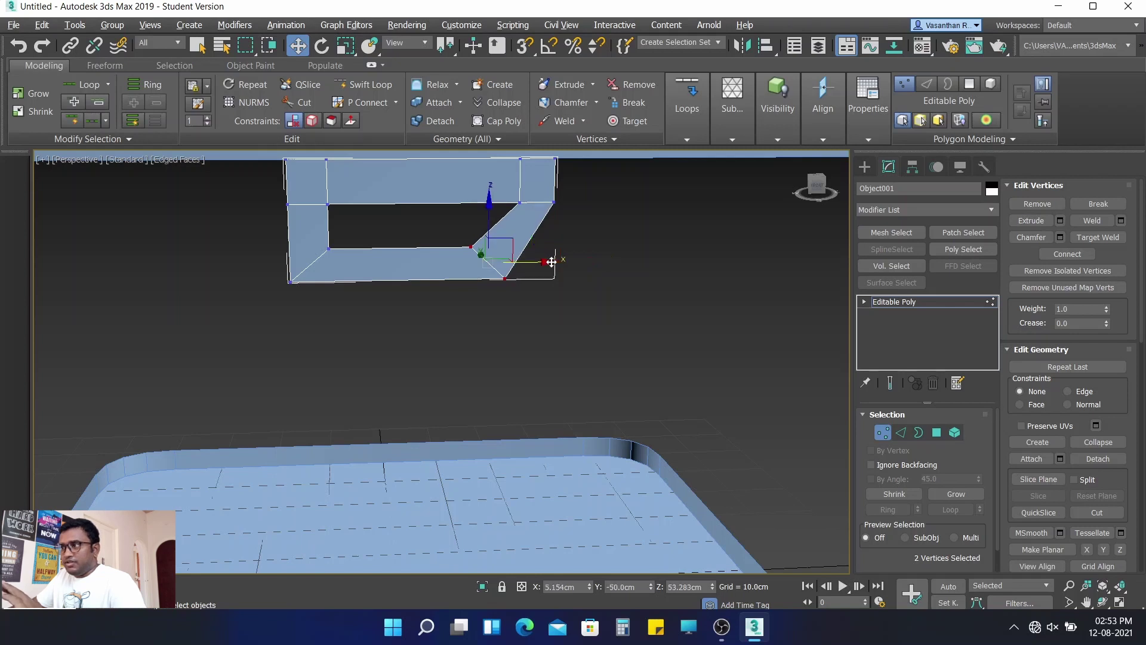
{"action": "mouse_move", "coordinate": [227, 230]}
{"action": "left_mouse_down"}
{"action": "mouse_move", "coordinate": [380, 292]}
{"action": "mouse_move", "coordinate": [375, 264]}
{"action": "mouse_move", "coordinate": [417, 264]}
{"action": "left_mouse_up"}
{"action": "mouse_move", "coordinate": [513, 360]}
{"action": "middle_mouse_down"}
{"action": "mouse_move", "coordinate": [524, 356]}
{"action": "mouse_move", "coordinate": [507, 374]}
{"action": "mouse_move", "coordinate": [527, 433]}
{"action": "middle_mouse_up"}
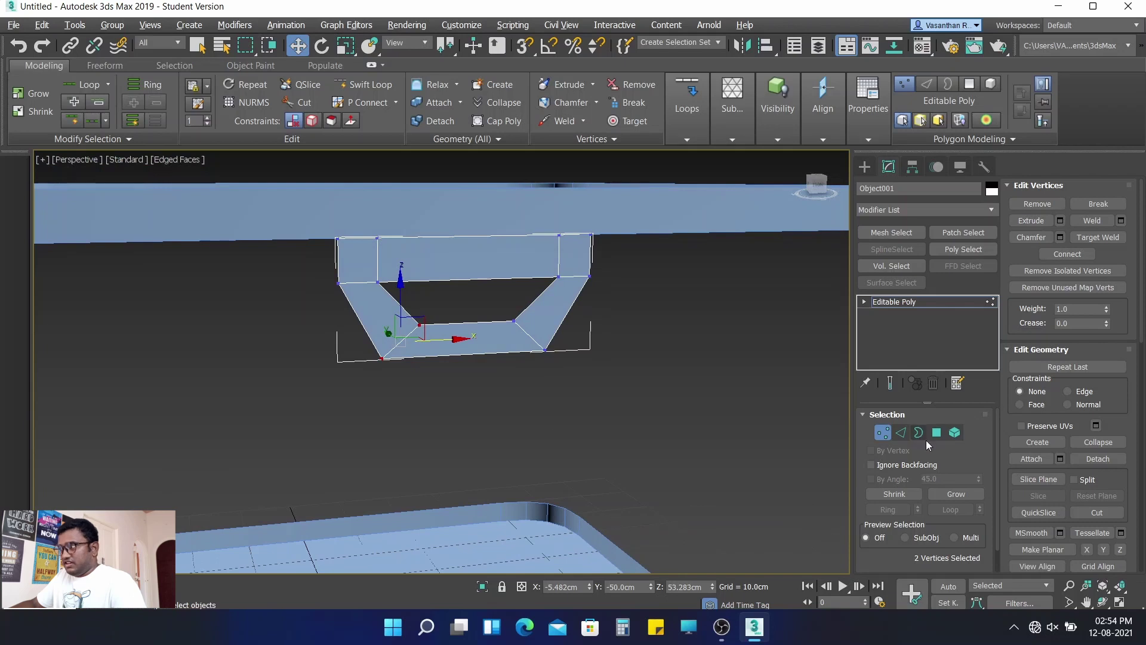
{"action": "left_click", "coordinate": [901, 433]}
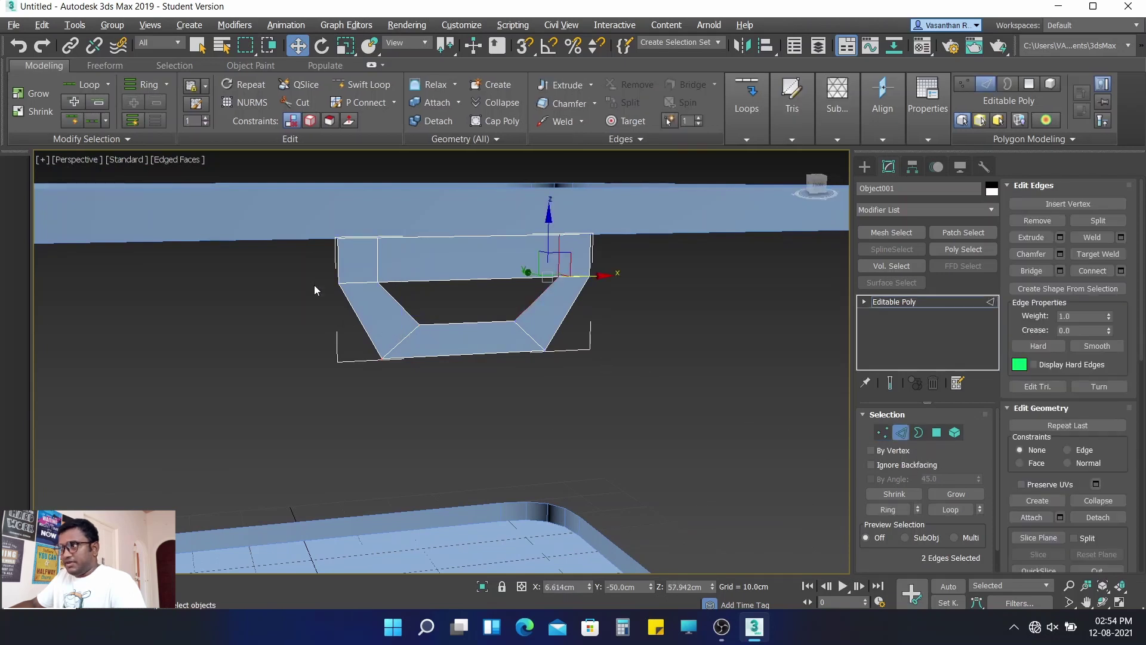
- Swift Loop edges across the top band, left leg, bottom bar, bottom-right corner and right leg
{"action": "left_click", "coordinate": [694, 493]}
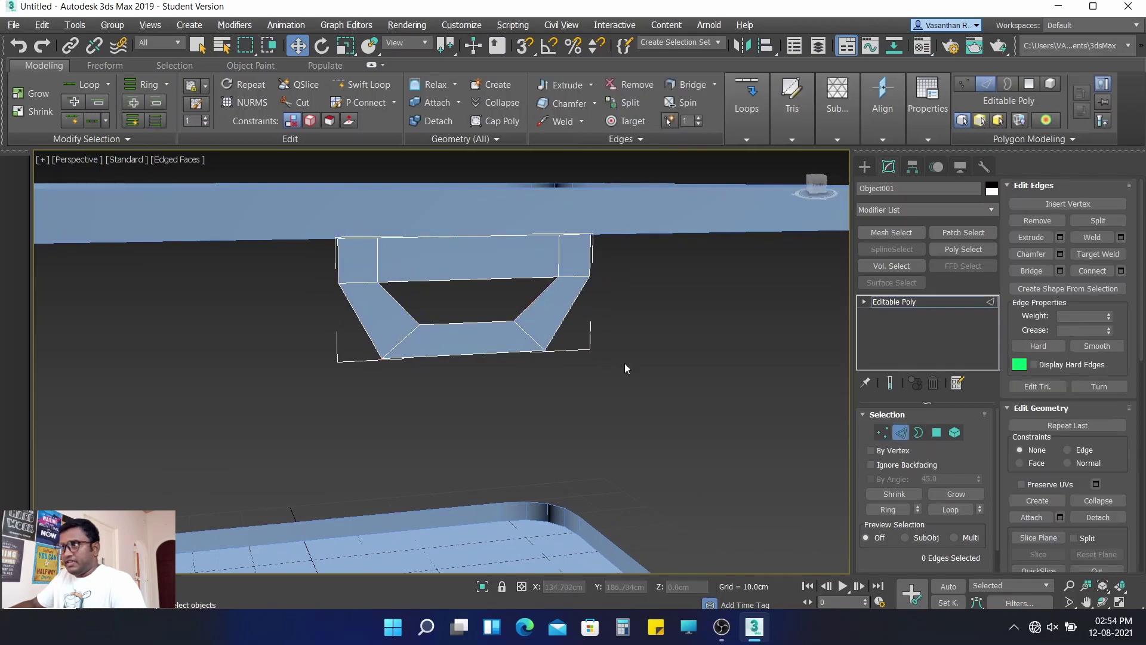
{"action": "left_click", "coordinate": [364, 84]}
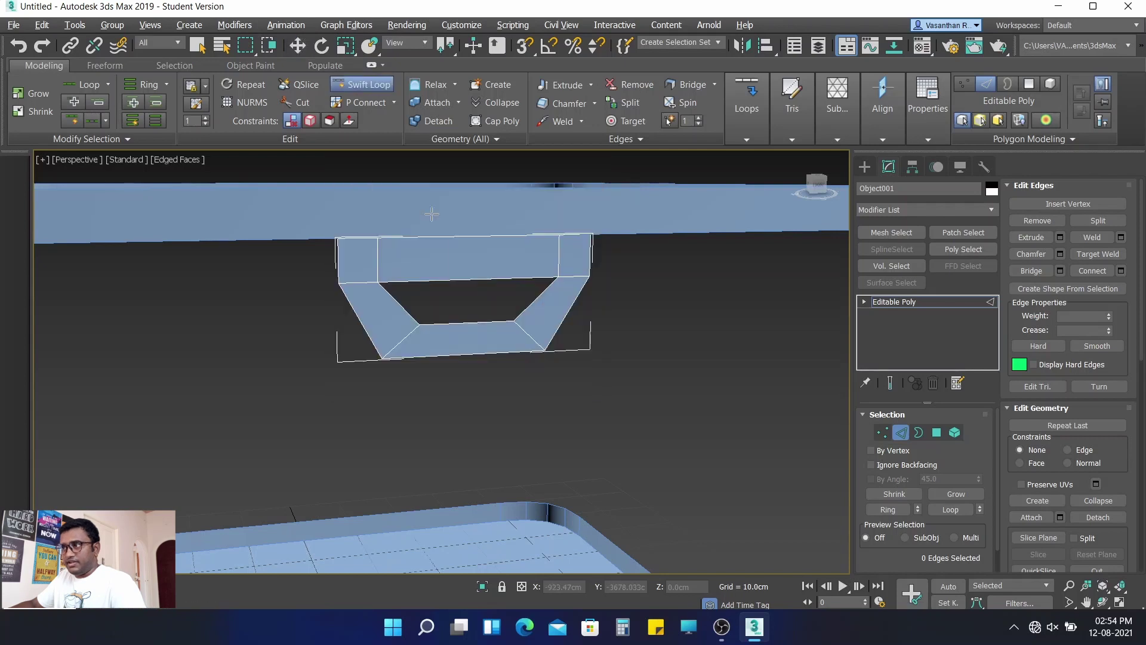
{"action": "left_click", "coordinate": [370, 259]}
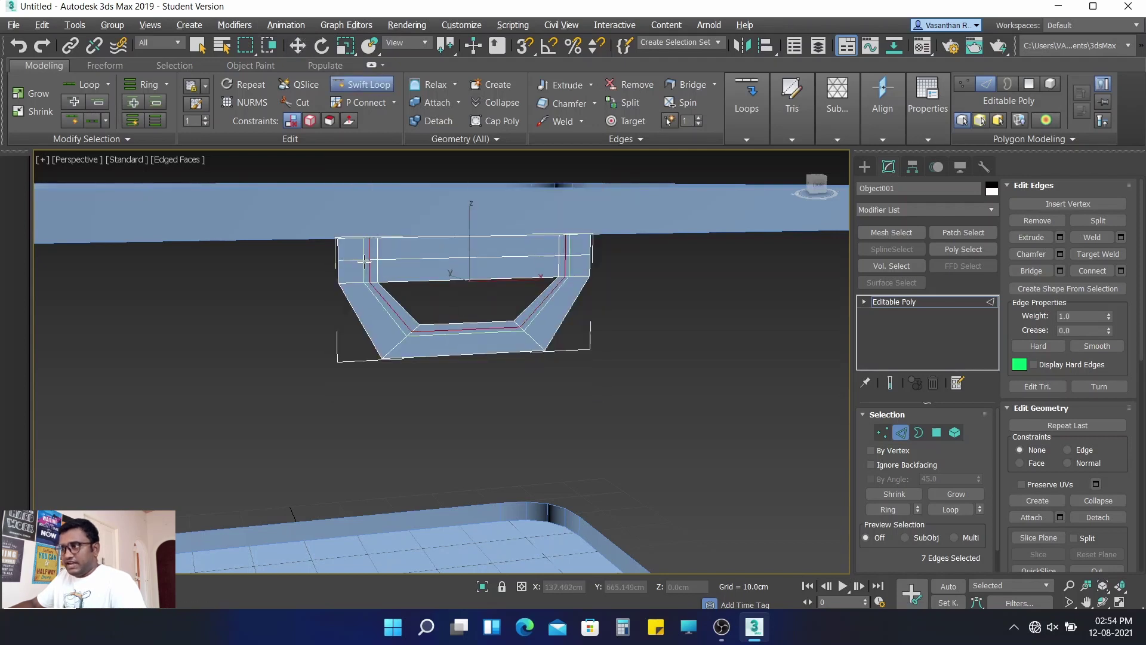
{"action": "left_click", "coordinate": [369, 262]}
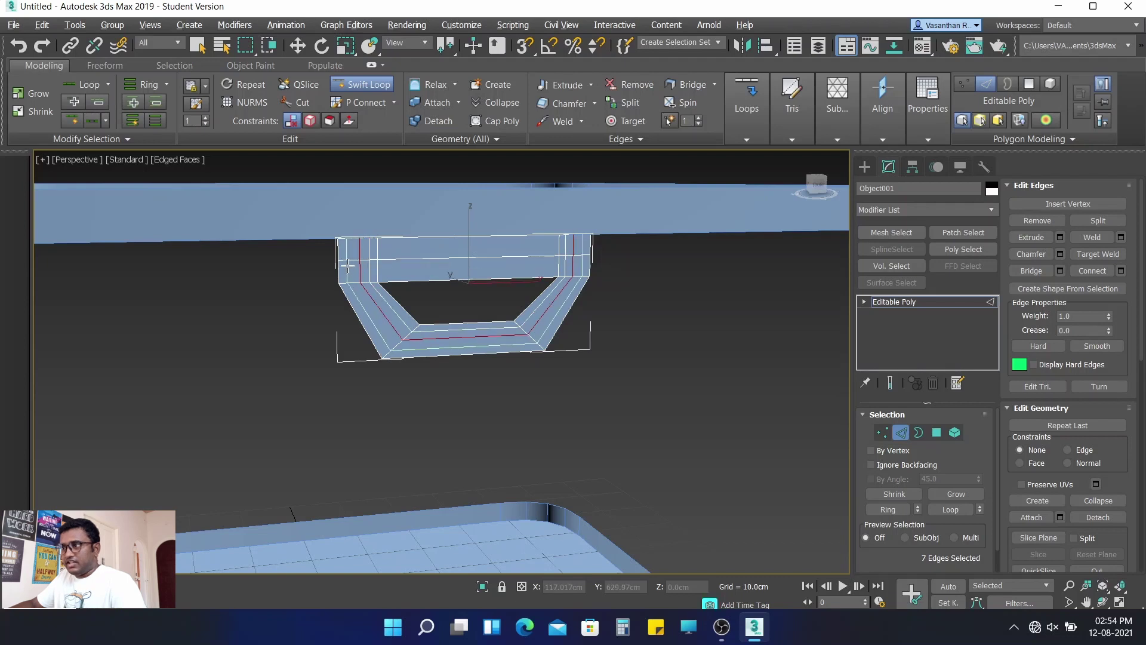
{"action": "left_click", "coordinate": [351, 266]}
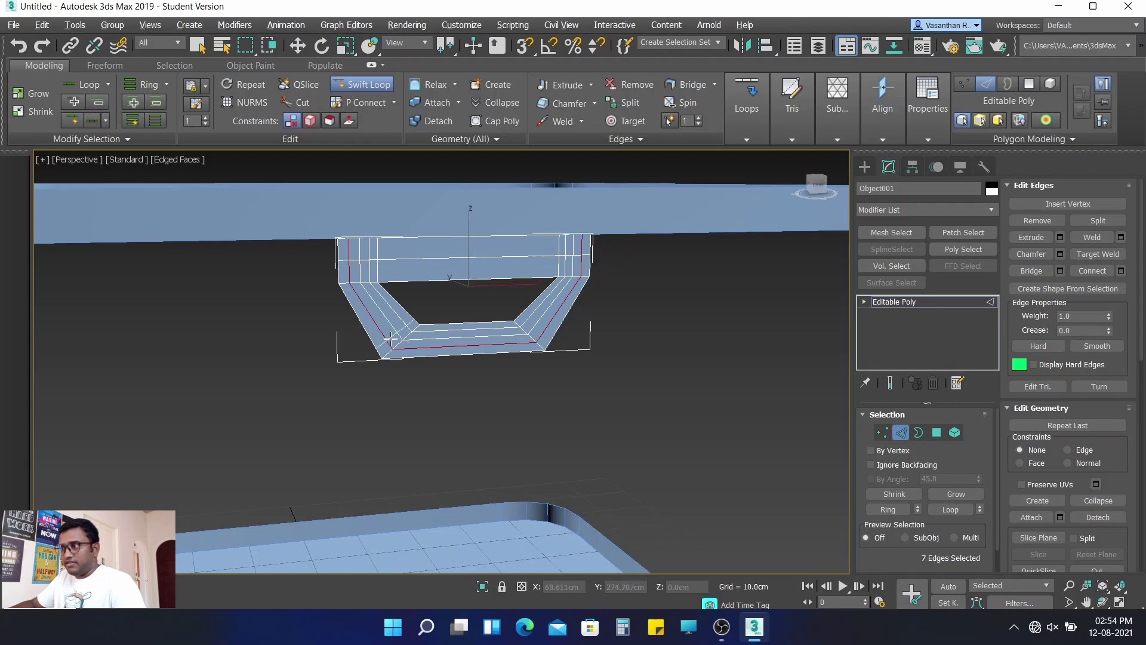
{"action": "left_click", "coordinate": [361, 295]}
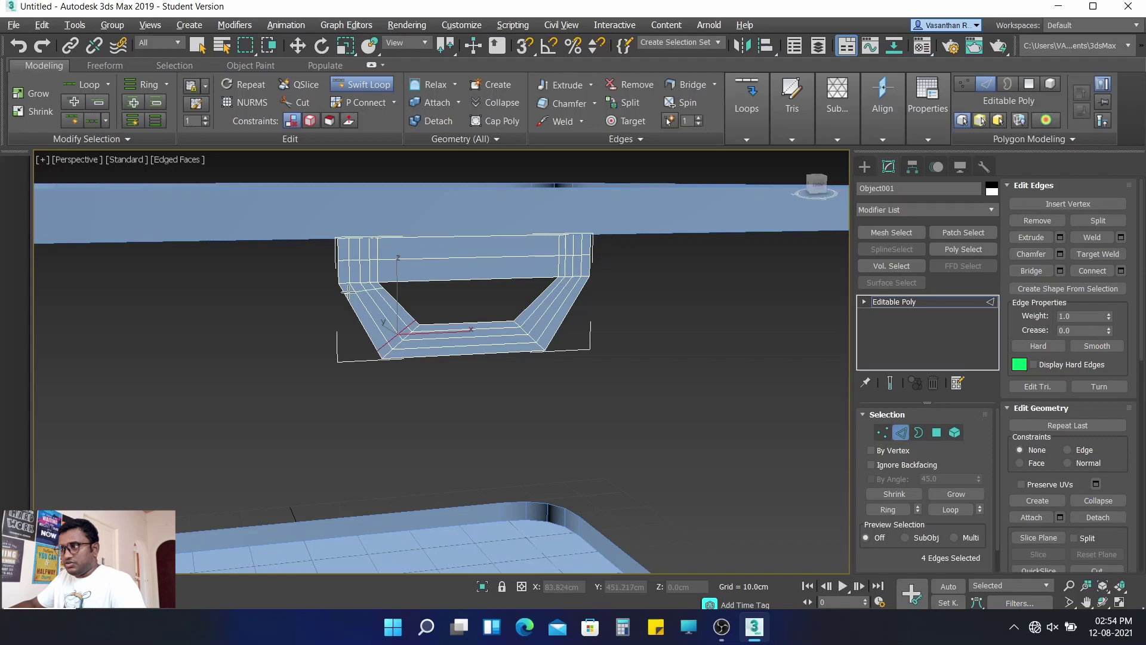
{"action": "left_click", "coordinate": [415, 343]}
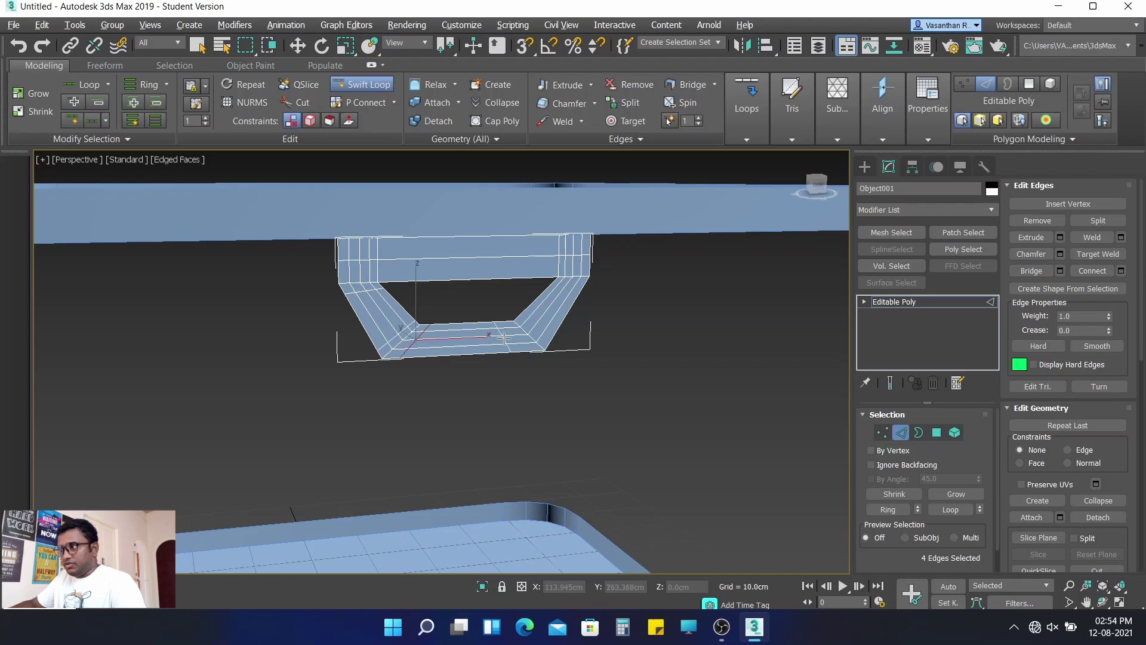
{"action": "left_click", "coordinate": [533, 337]}
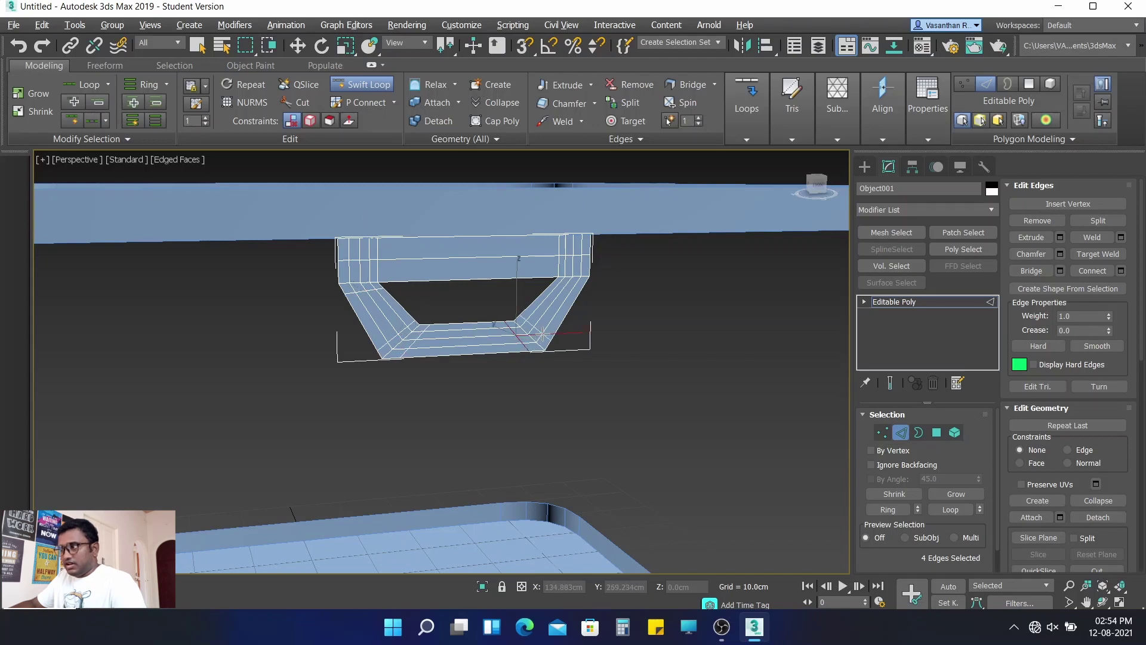
{"action": "left_click", "coordinate": [542, 333]}
{"action": "left_click", "coordinate": [575, 285]}
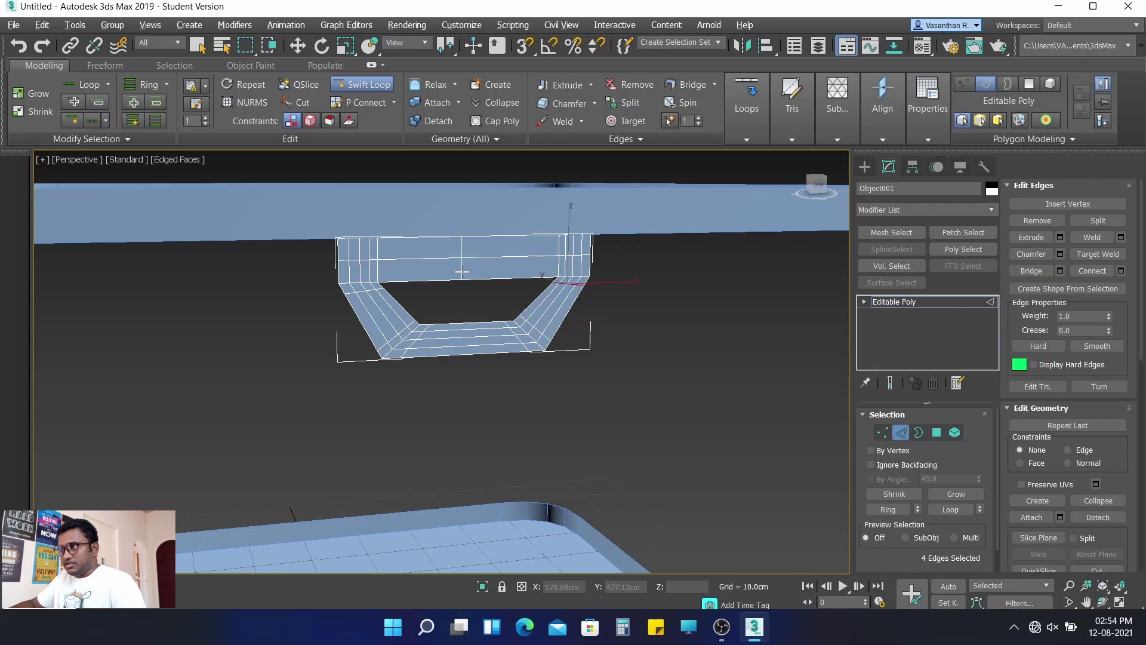
- From a front view, add centre loops through the top band and bottom bar
{"action": "middle_click_drag", "start_coordinate": [519, 307], "coordinate": [657, 258], "text": "alt"}
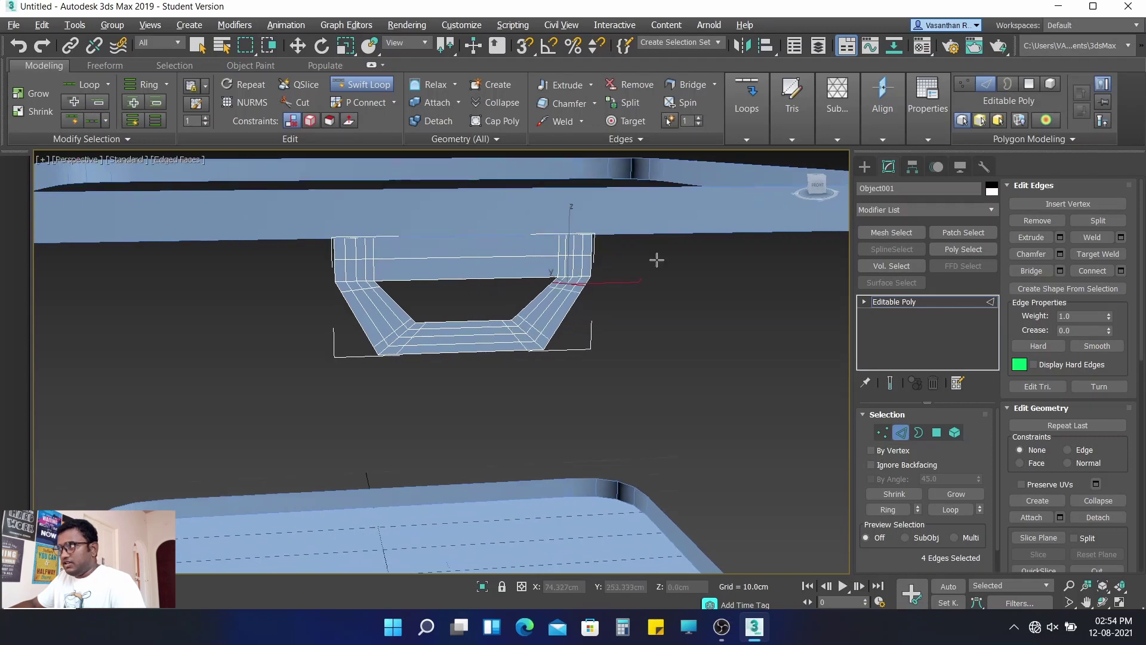
{"action": "left_click", "coordinate": [804, 191]}
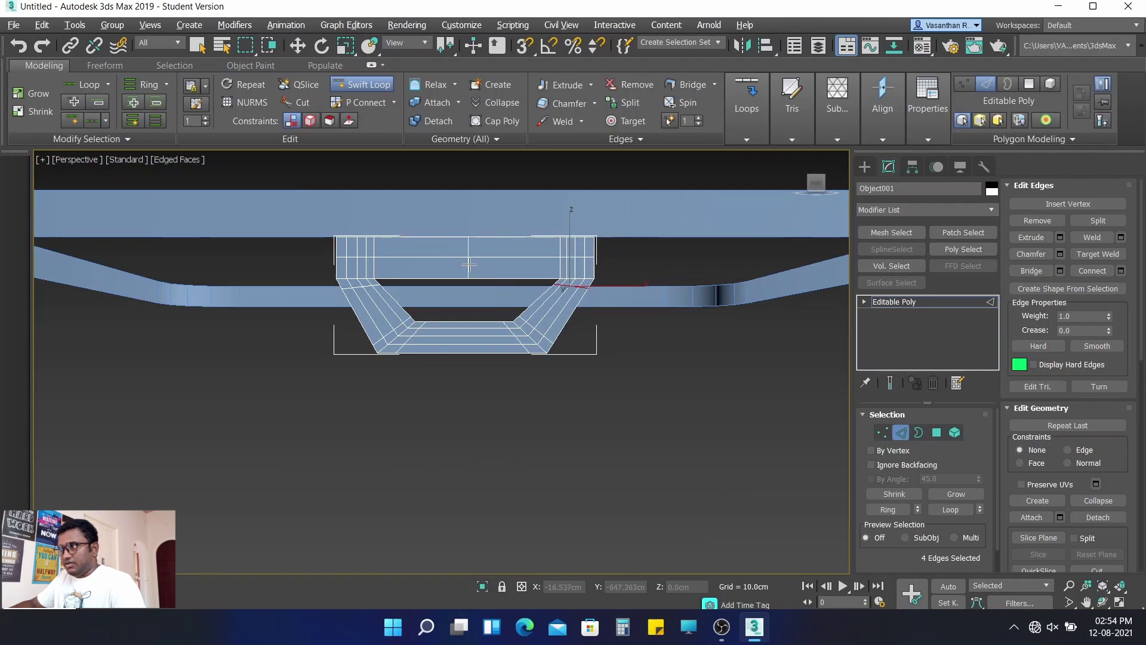
{"action": "left_click", "coordinate": [468, 264]}
{"action": "left_click", "coordinate": [468, 328]}
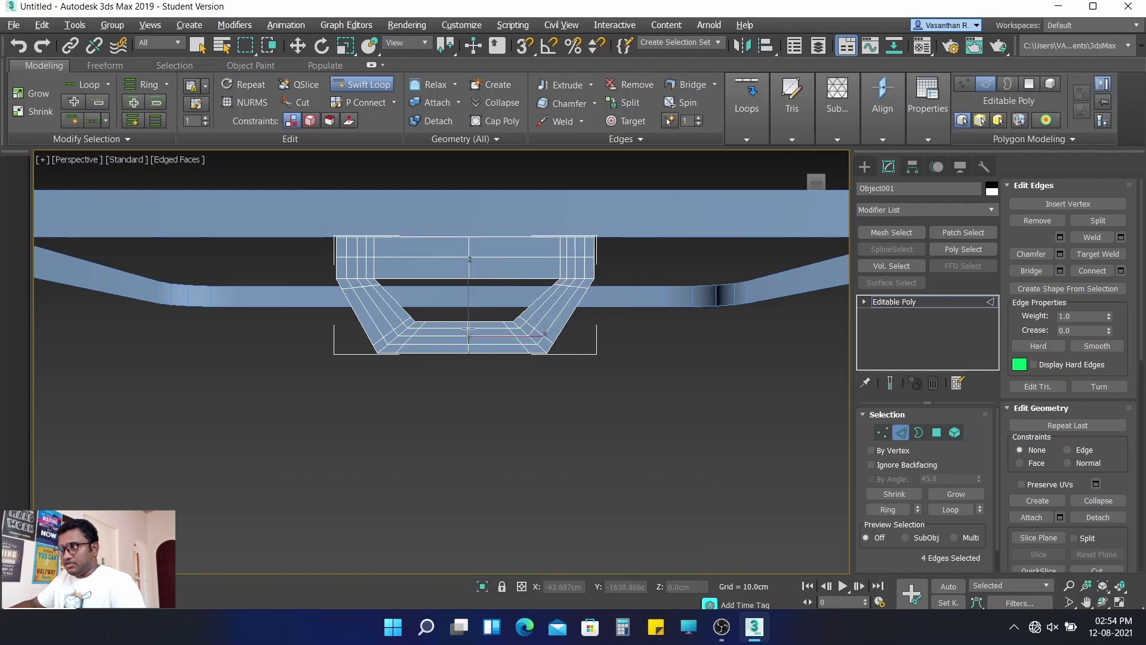
{"action": "middle_click_drag", "start_coordinate": [593, 320], "coordinate": [639, 350], "text": "alt"}
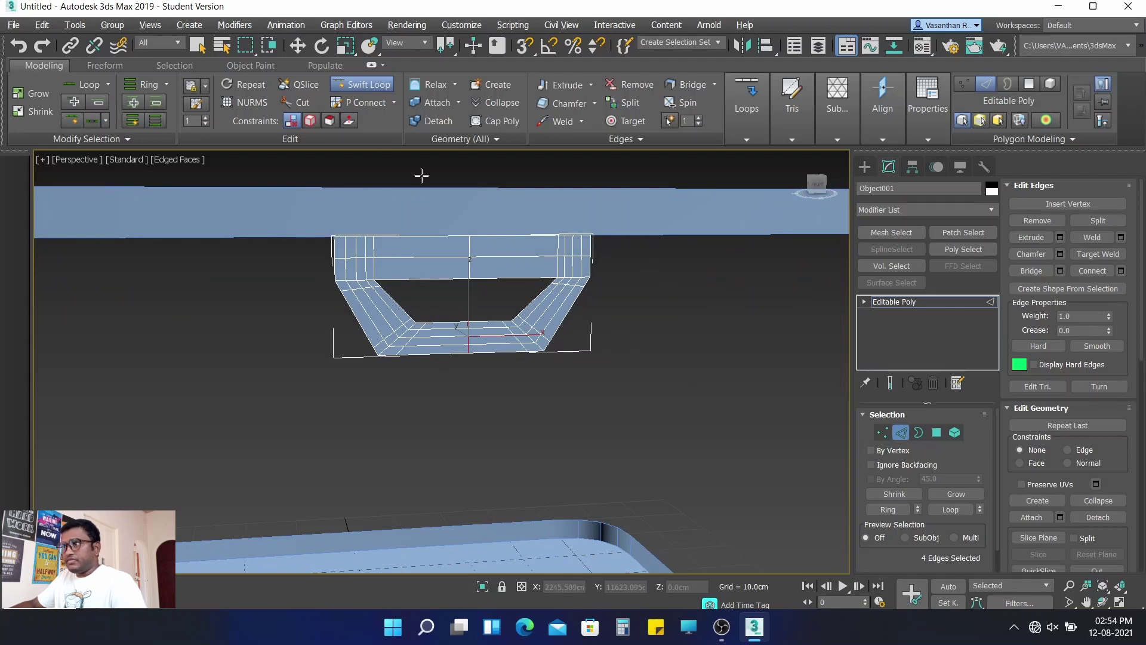
{"action": "left_click", "coordinate": [365, 84]}
{"action": "key", "text": "w"}
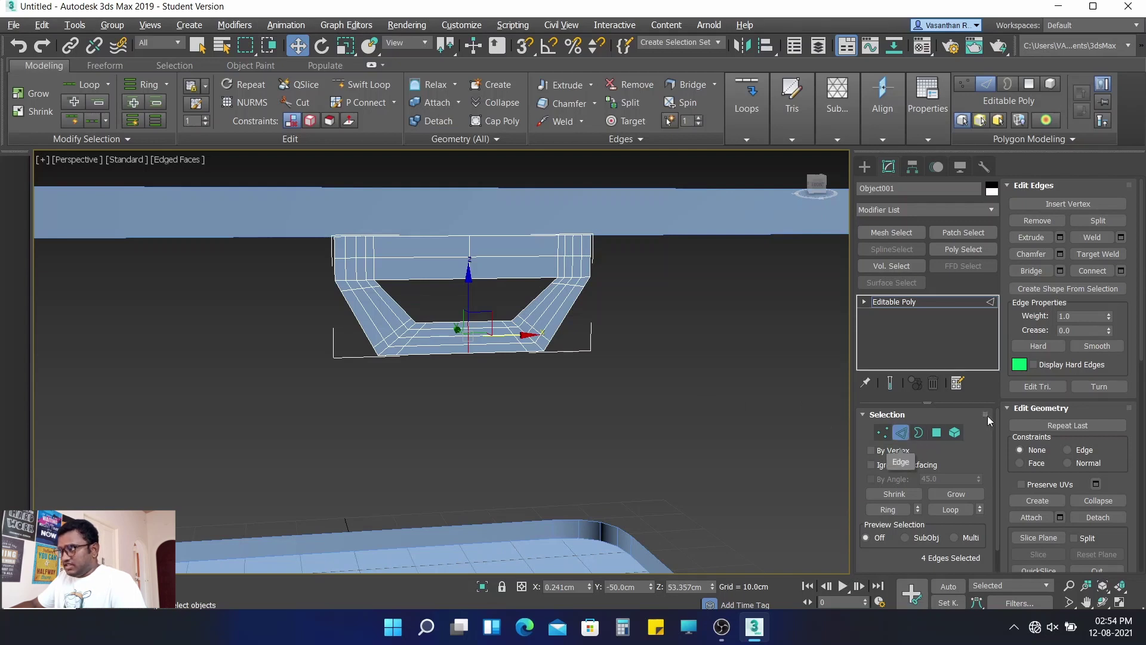
- Mirror the handle on the Y axis as a Copy onto the rim's opposite side
{"action": "left_click", "coordinate": [900, 433]}
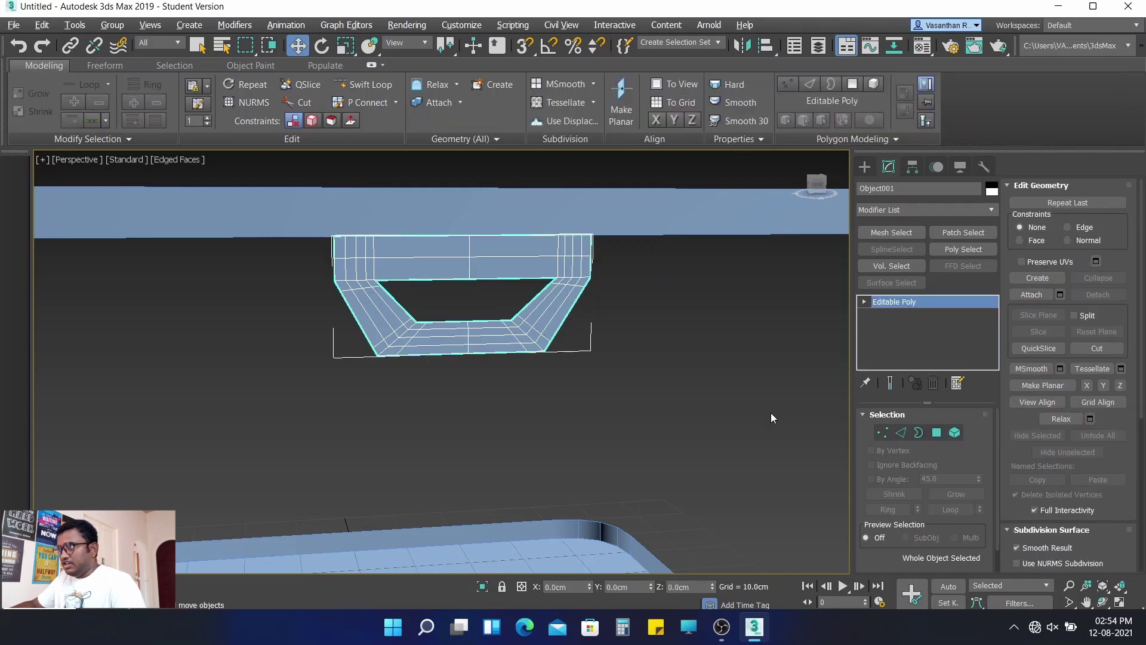
{"action": "scroll", "coordinate": [643, 357], "scroll_direction": "down", "scroll_amount": 2}
{"action": "scroll", "coordinate": [649, 356], "scroll_direction": "down", "scroll_amount": 3}
{"action": "scroll", "coordinate": [672, 392], "scroll_direction": "down", "scroll_amount": 1}
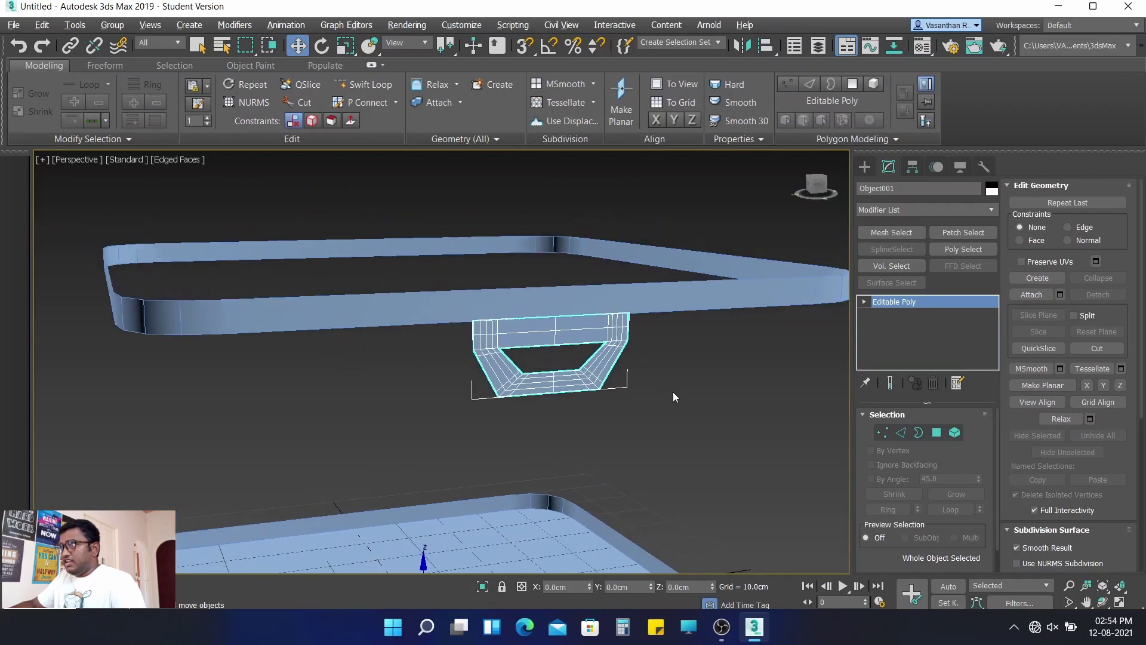
{"action": "left_click", "coordinate": [745, 47]}
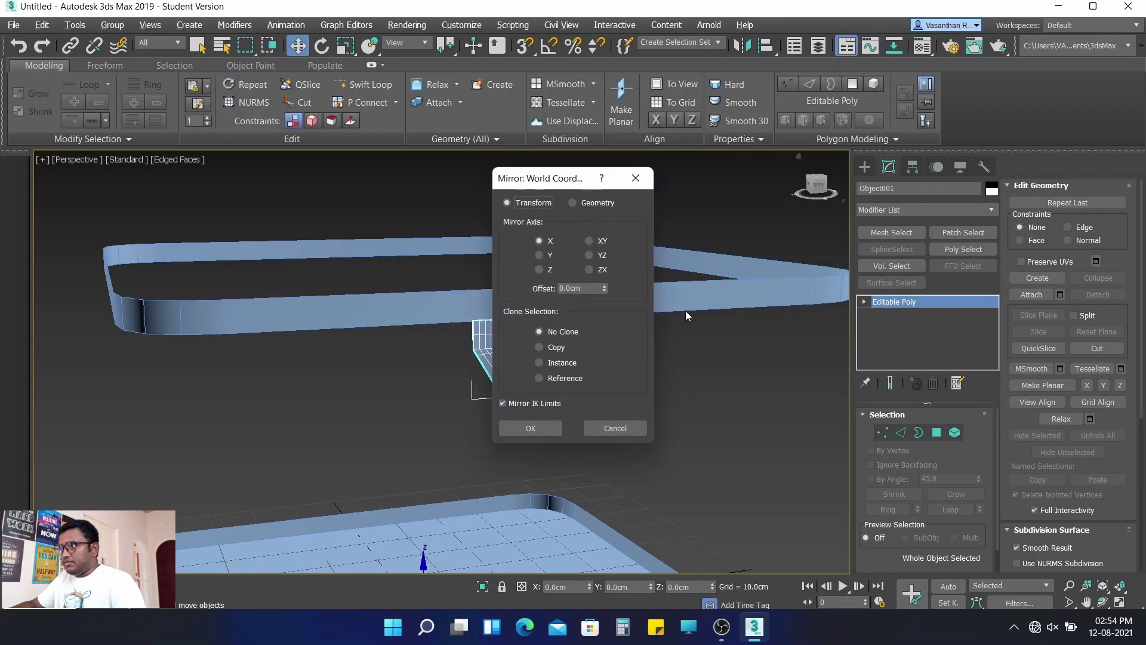
{"action": "left_click", "coordinate": [540, 255]}
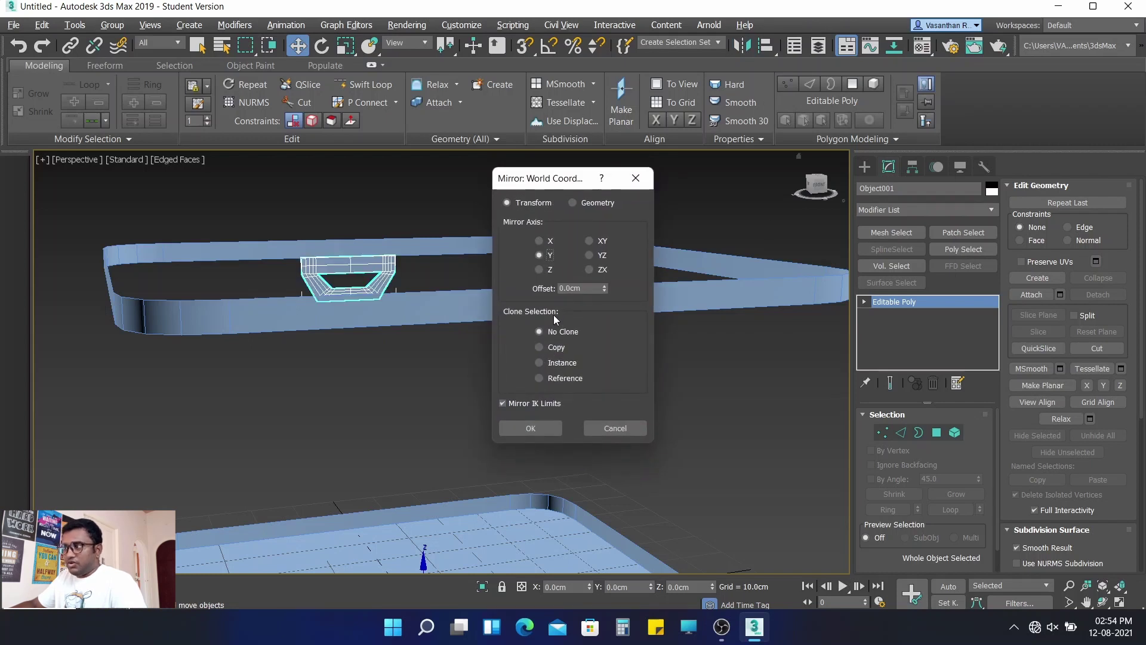
{"action": "left_click", "coordinate": [545, 347]}
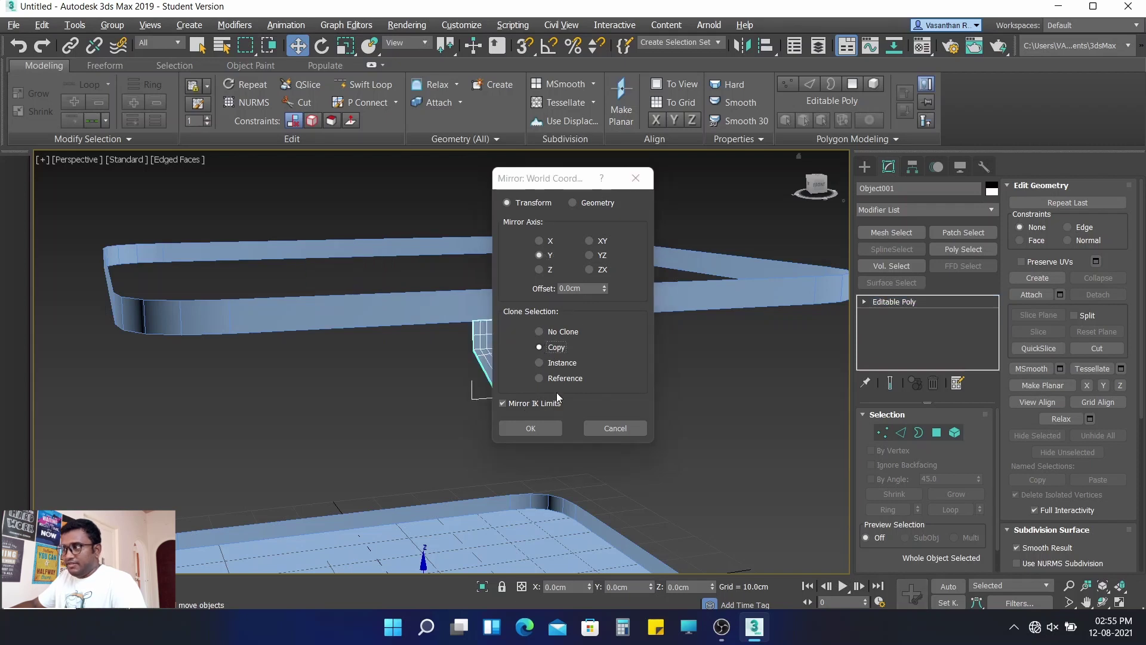
{"action": "left_click", "coordinate": [544, 429]}
{"action": "left_click", "coordinate": [686, 402]}
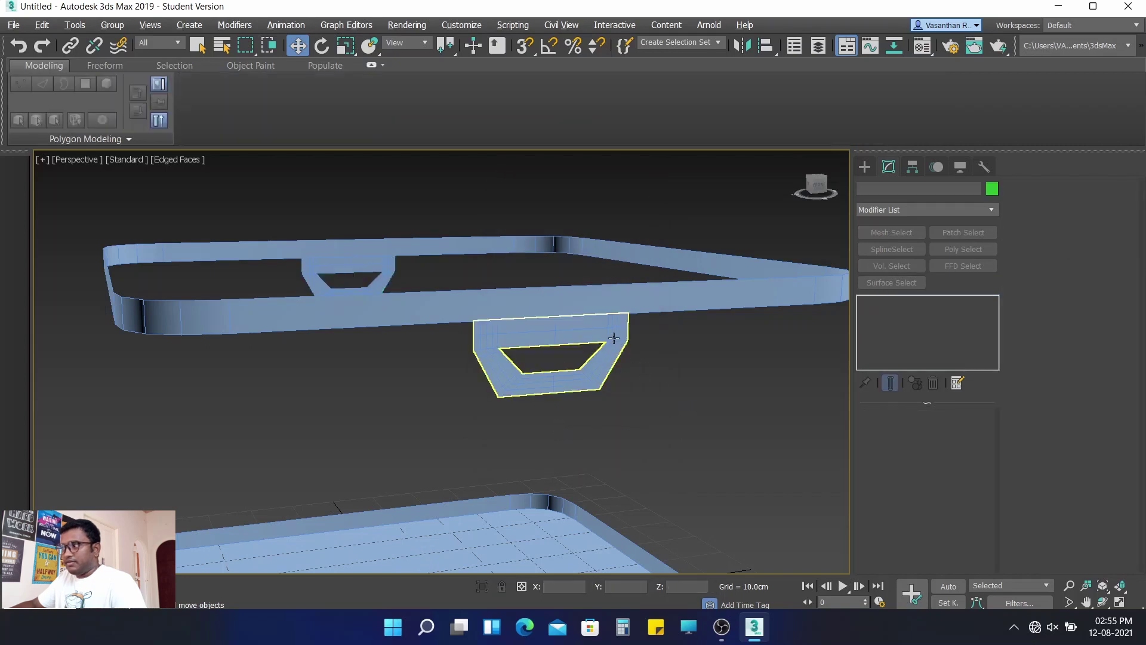
- Attach the upper handle to the front handle, making one Object001
{"action": "left_click", "coordinate": [665, 367]}
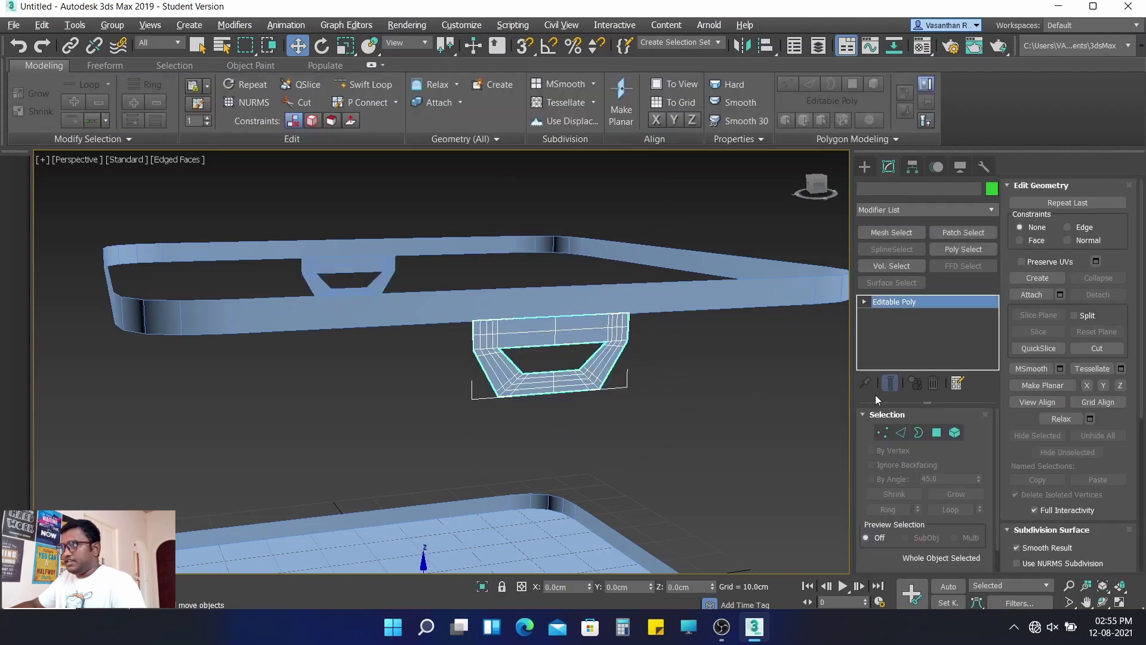
{"action": "left_click", "coordinate": [1041, 296]}
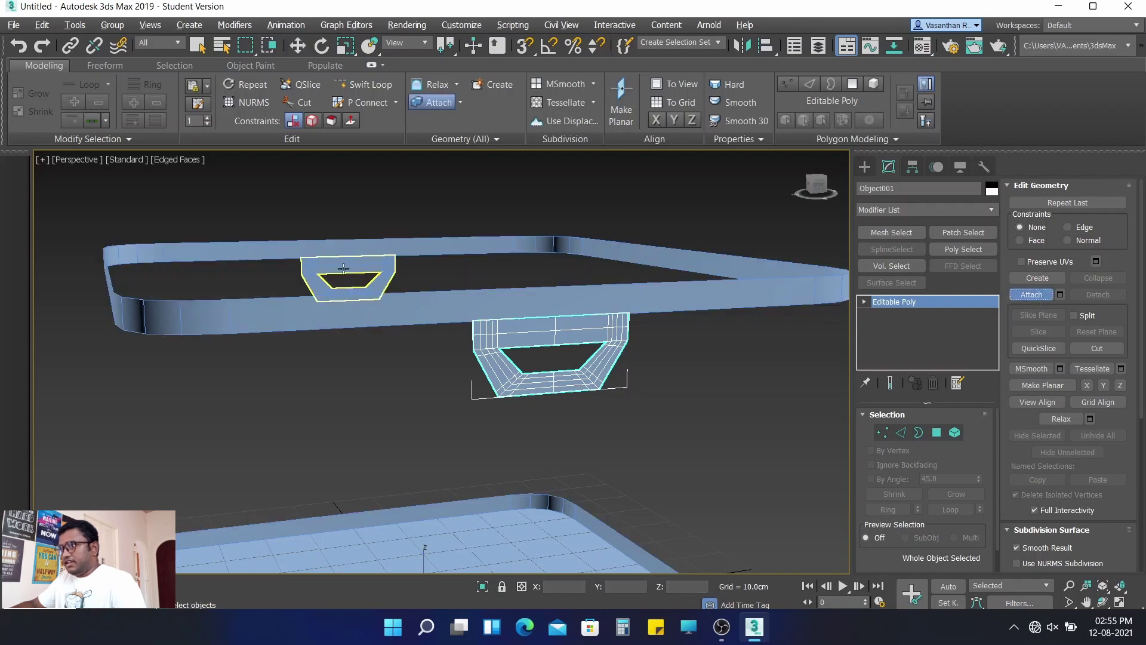
{"action": "middle_click_drag", "start_coordinate": [478, 387], "coordinate": [491, 397], "text": "alt"}
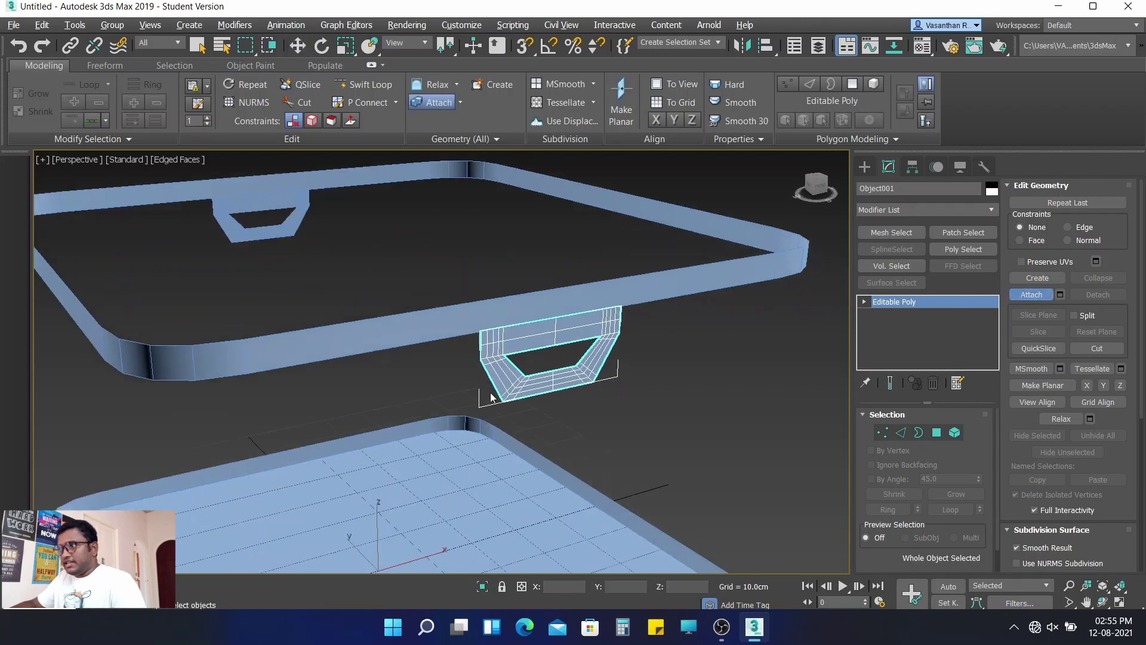
{"action": "left_click", "coordinate": [281, 231]}
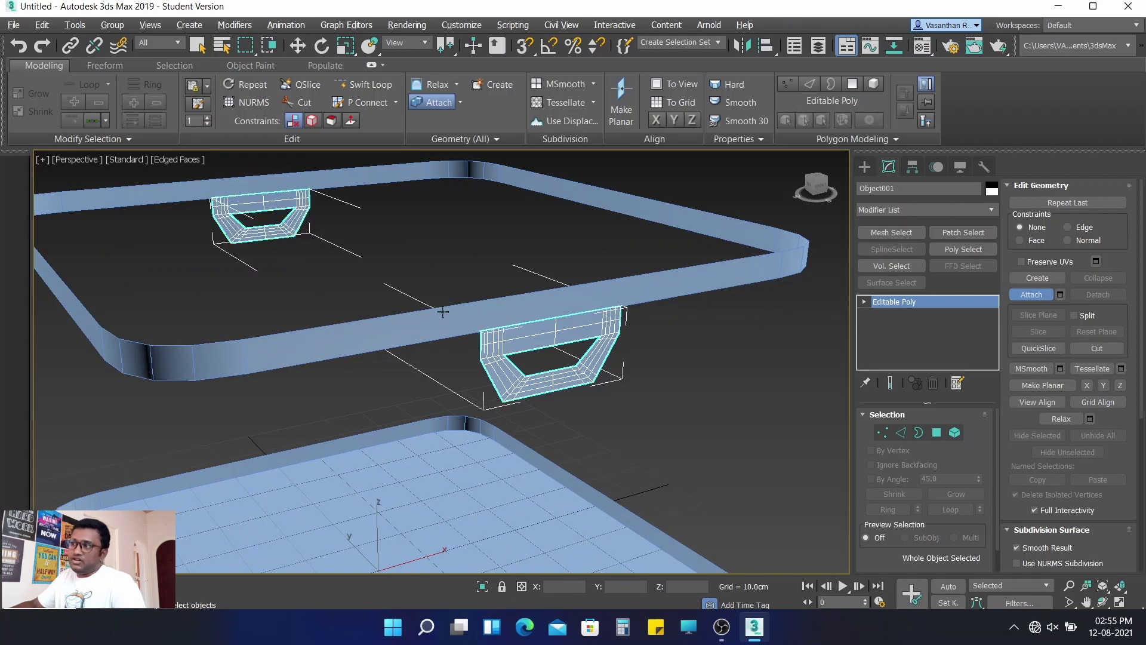
{"action": "left_click", "coordinate": [1037, 295]}
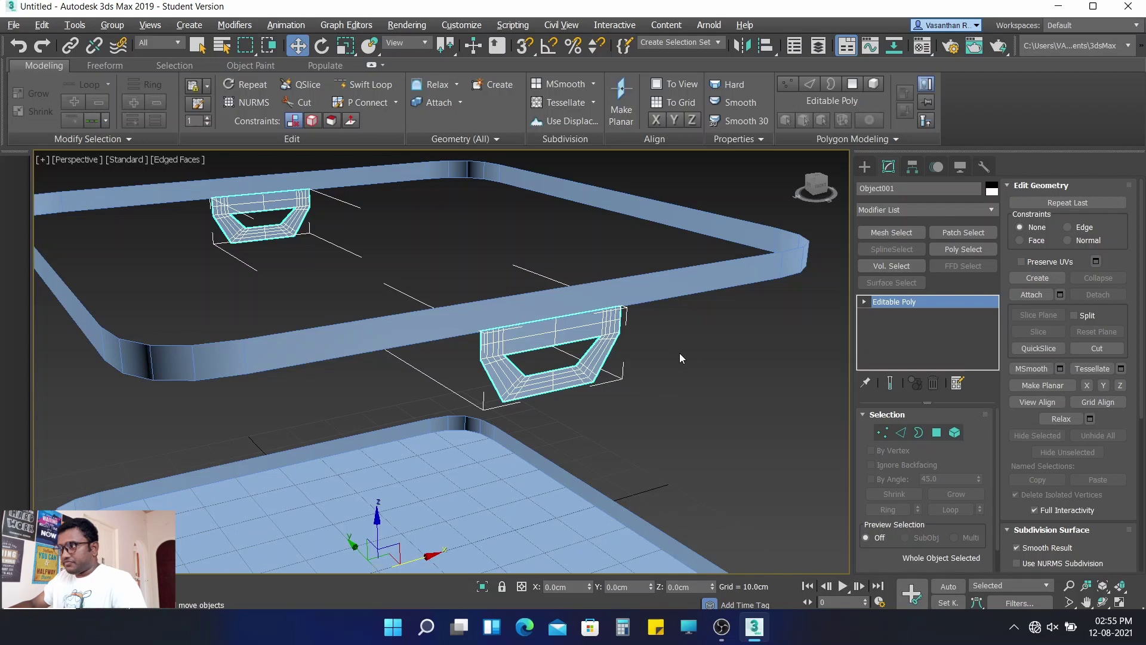
- Open Object001's Modifier List to browse available modifiers
{"action": "scroll", "coordinate": [679, 353], "scroll_direction": "down", "scroll_amount": 3}
{"action": "scroll", "coordinate": [668, 340], "scroll_direction": "down", "scroll_amount": 1}
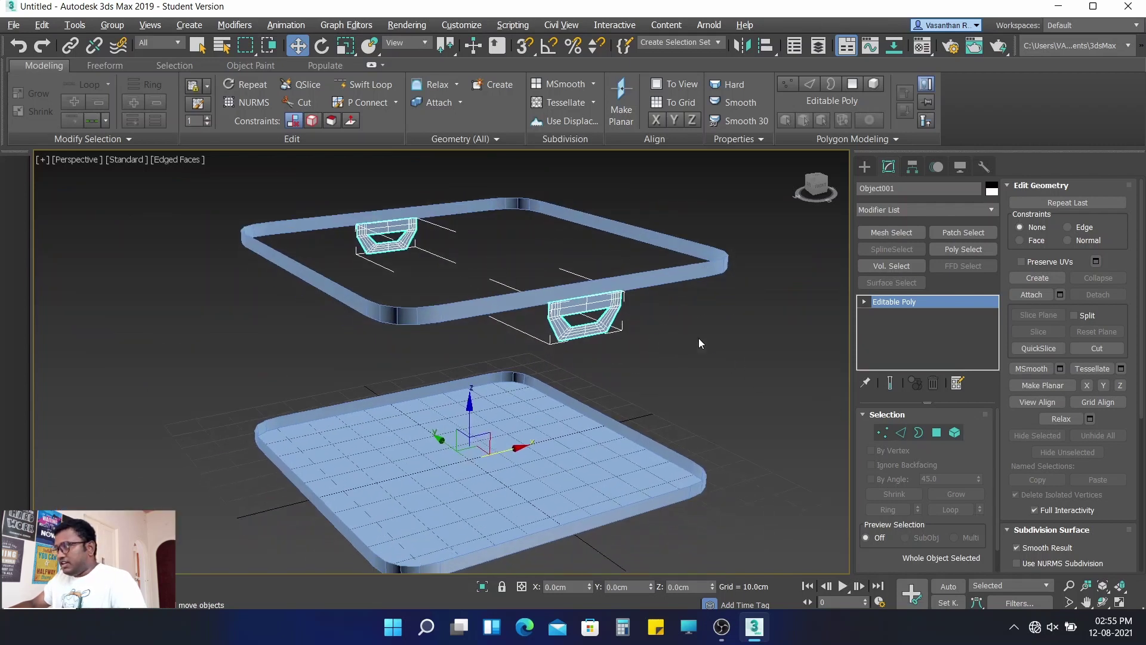
{"action": "left_click", "coordinate": [944, 207]}
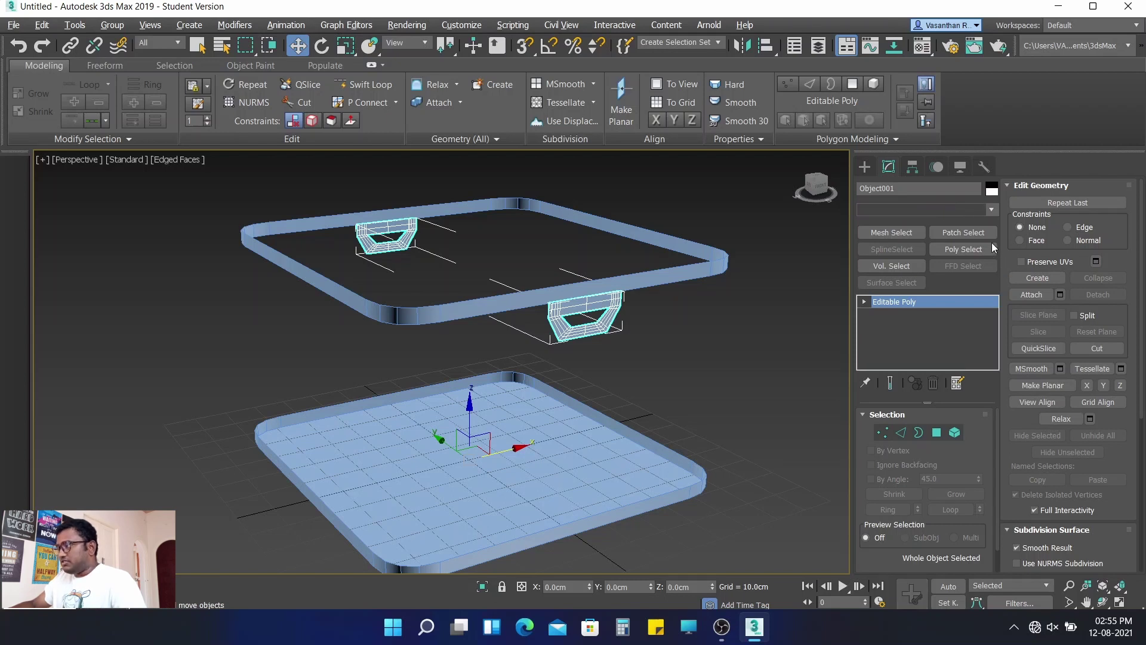
{"action": "key", "text": "Down"}
- Add a Shell modifier to the handles with Outer Amount 0 and Inner Amount 1.5cm
{"action": "mouse_move", "coordinate": [994, 280]}
{"action": "left_mouse_down"}
{"action": "mouse_move", "coordinate": [1006, 364]}
{"action": "mouse_move", "coordinate": [1001, 474]}
{"action": "left_mouse_up"}
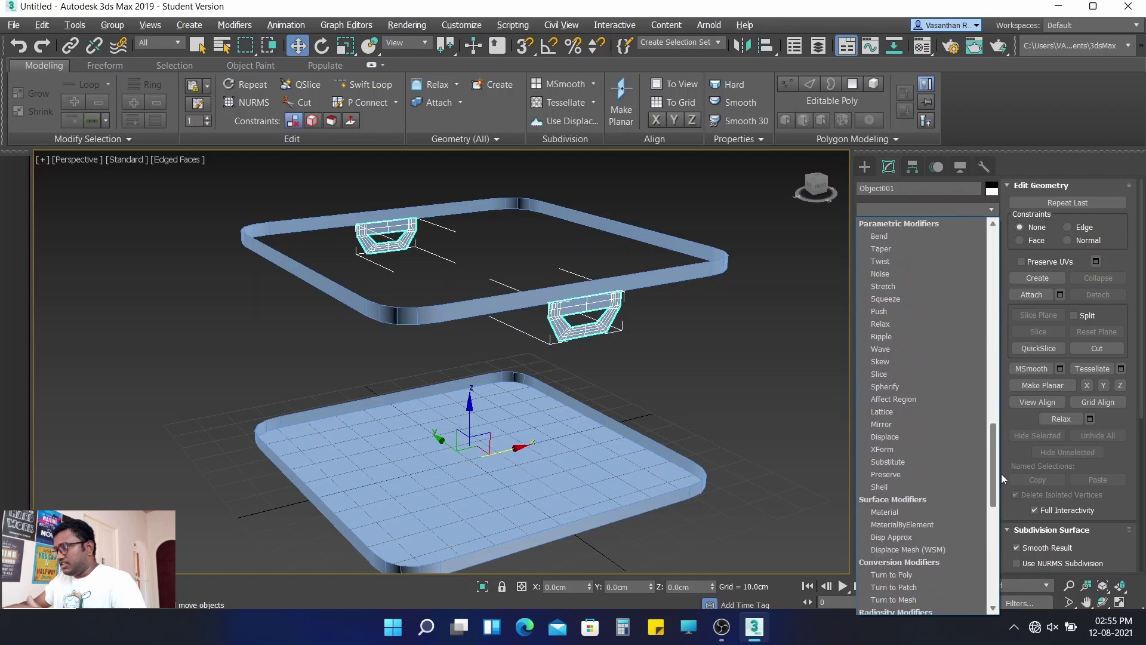
{"action": "left_click", "coordinate": [903, 485]}
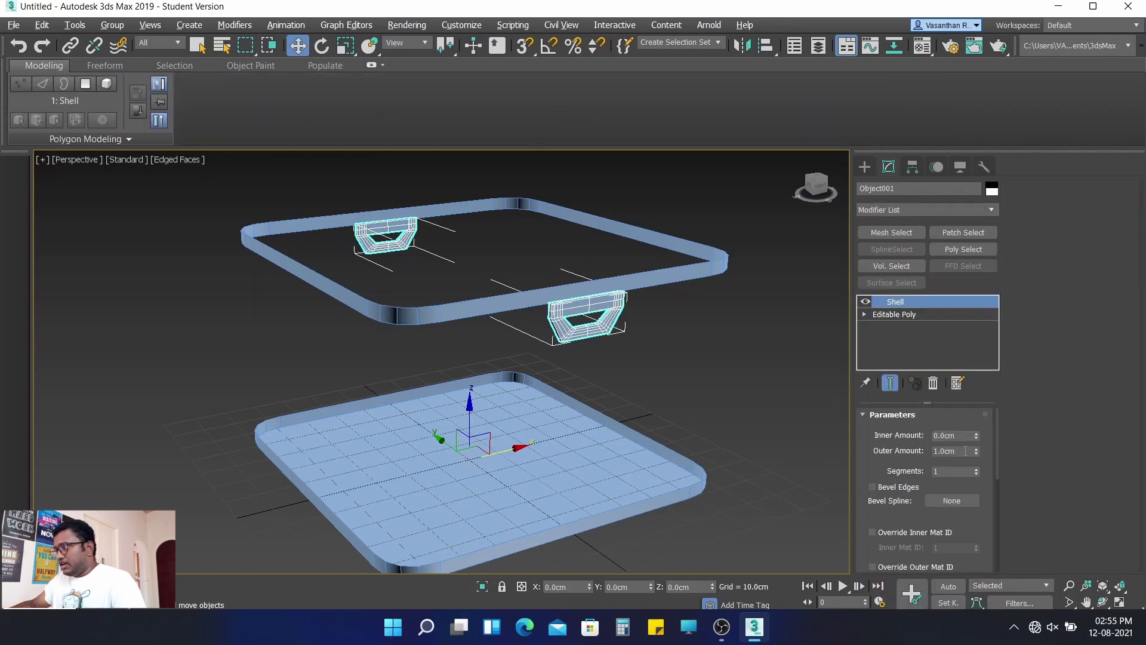
{"action": "double_click", "coordinate": [961, 450]}
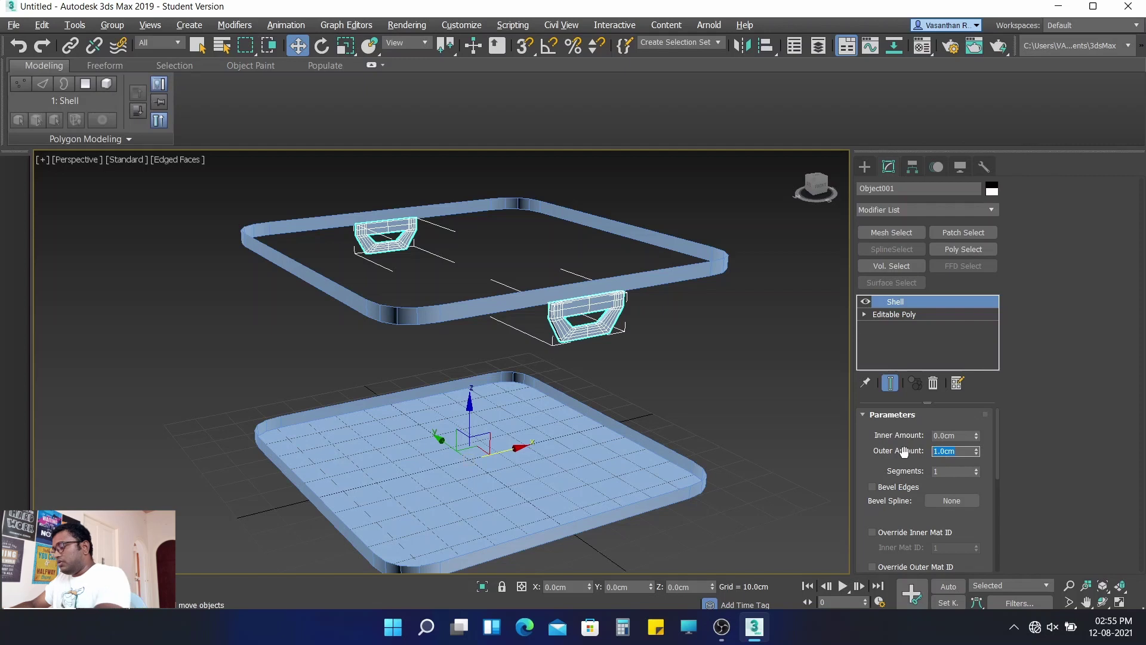
{"action": "type", "text": "0"}
{"action": "key", "text": "Return"}
{"action": "double_click", "coordinate": [962, 435]}
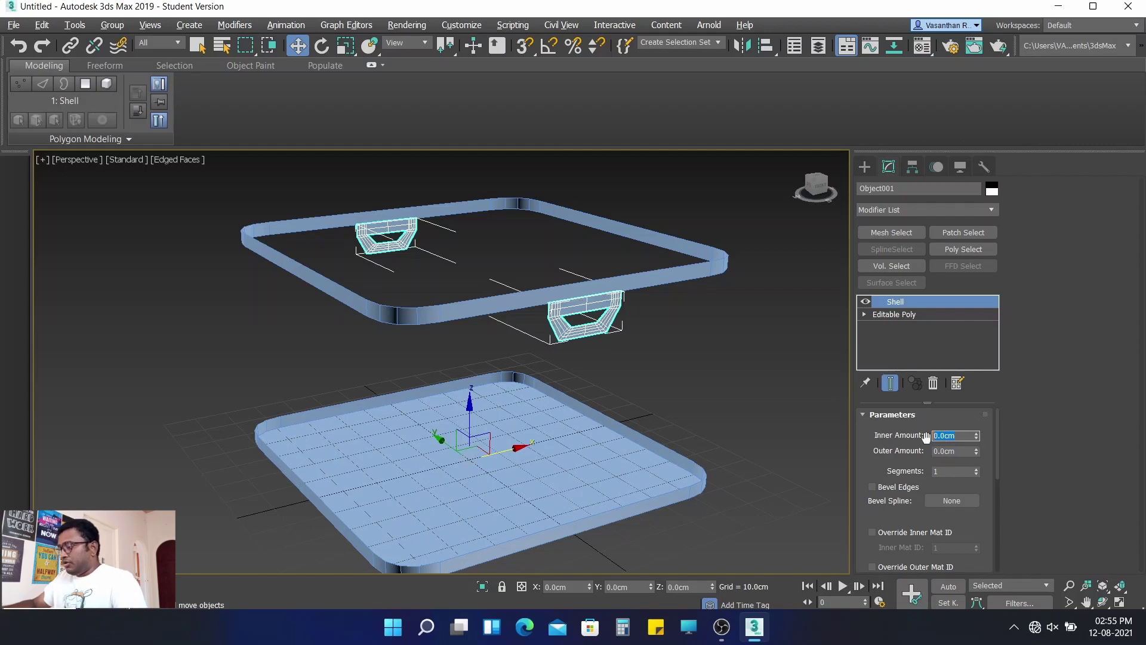
{"action": "type", "text": "1.5"}
{"action": "key", "text": "Return"}
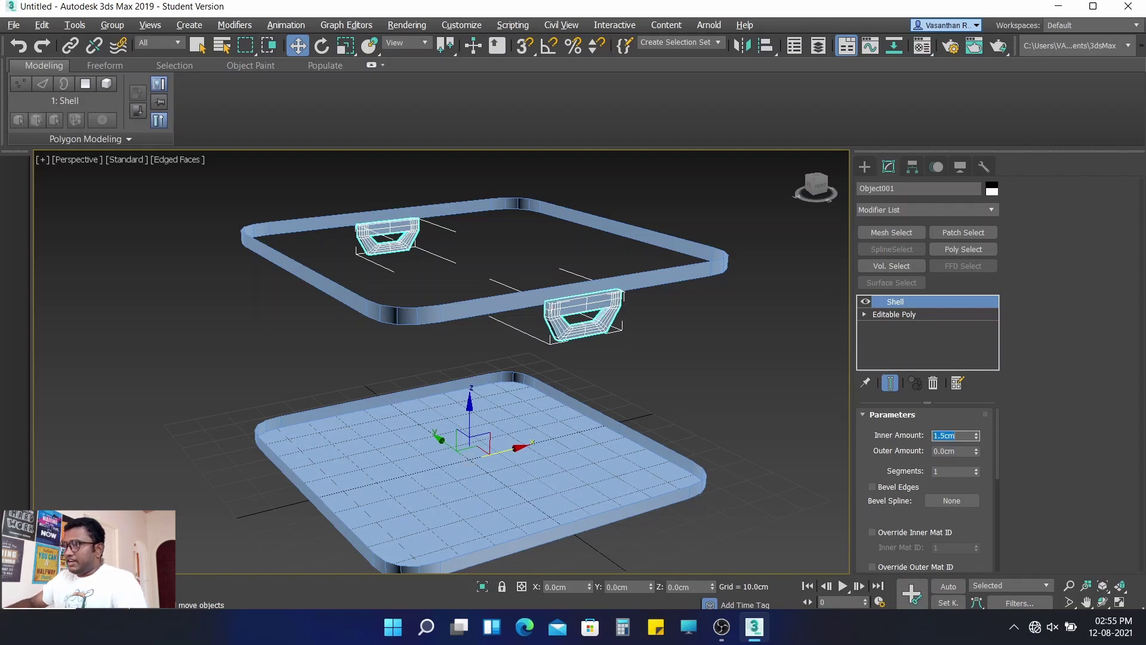
- Toggle the handle selection to inspect the shell, ending with Box001 selected
{"action": "left_click", "coordinate": [720, 375]}
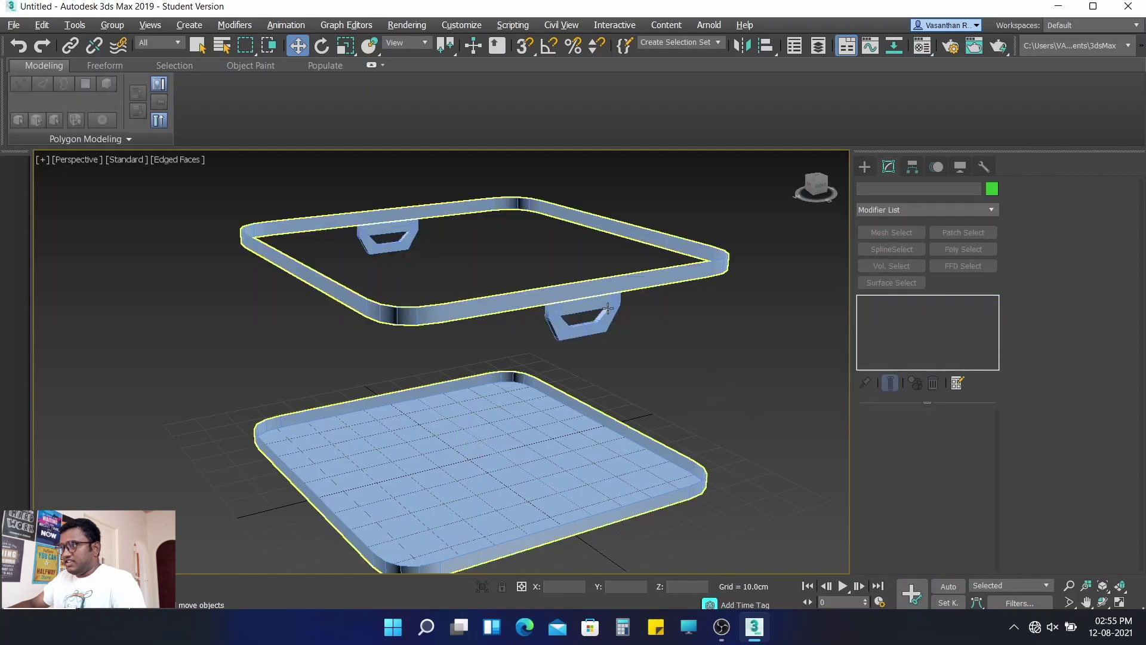
{"action": "left_click", "coordinate": [589, 327]}
{"action": "scroll", "coordinate": [589, 327], "scroll_direction": "up", "scroll_amount": 2}
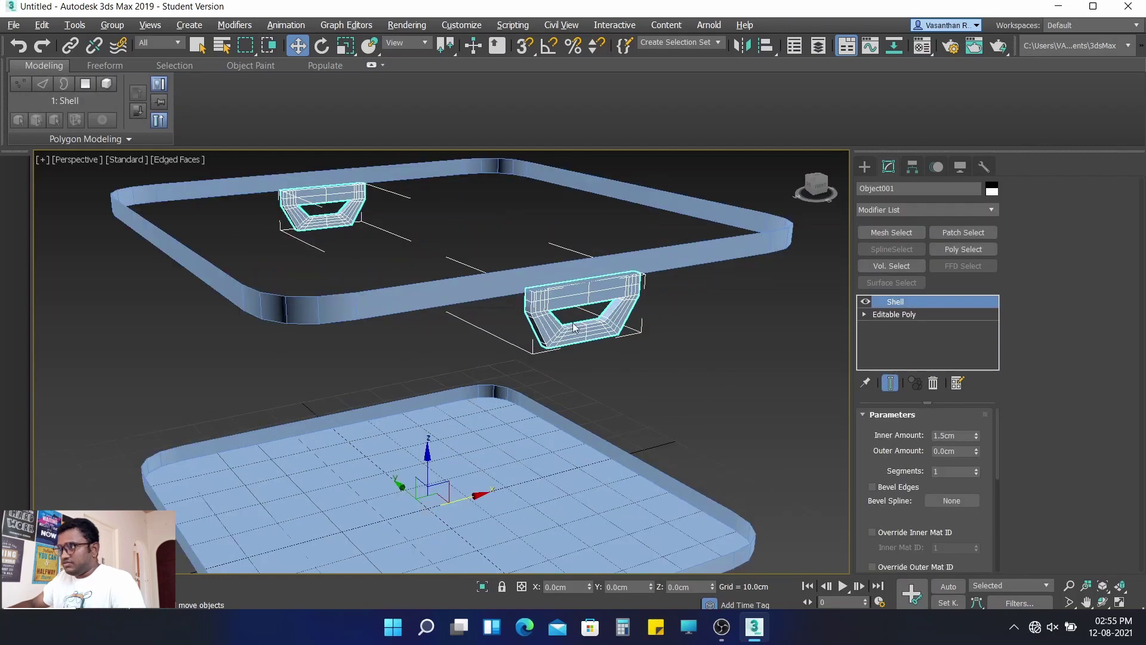
{"action": "left_click", "coordinate": [741, 340]}
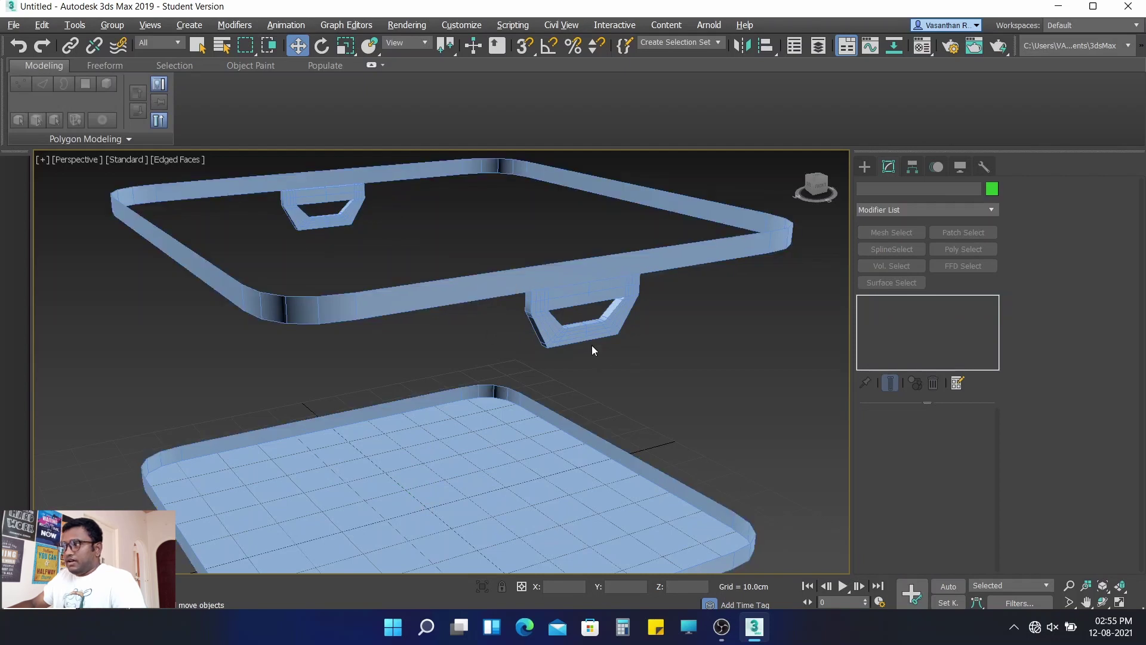
{"action": "left_click", "coordinate": [627, 299]}
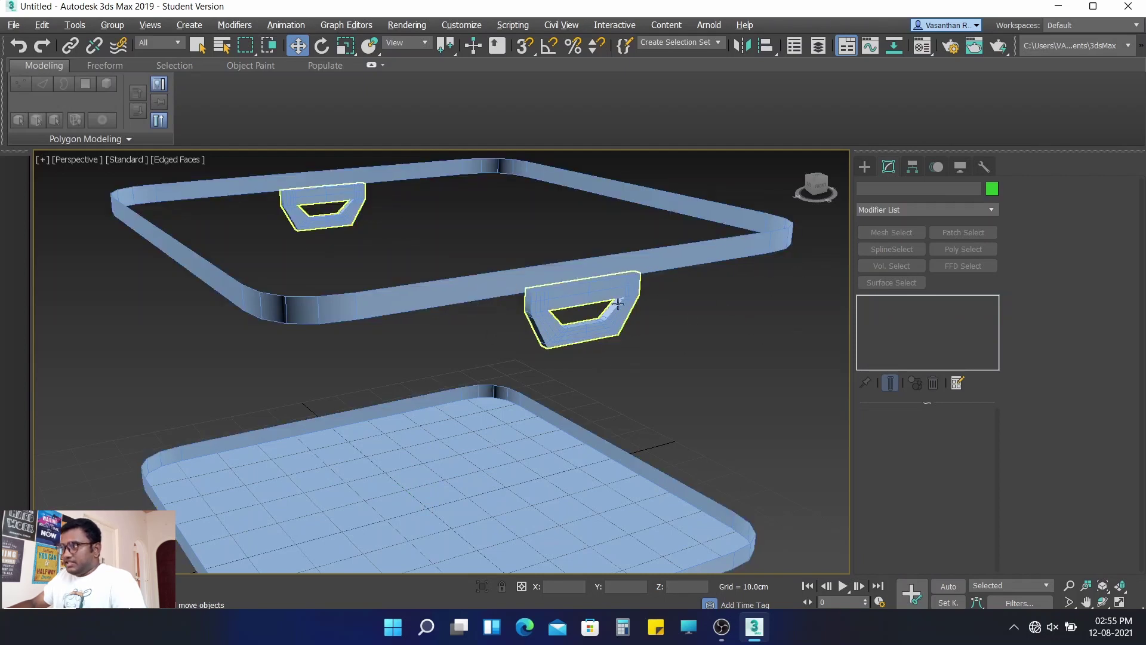
{"action": "left_click", "coordinate": [727, 324]}
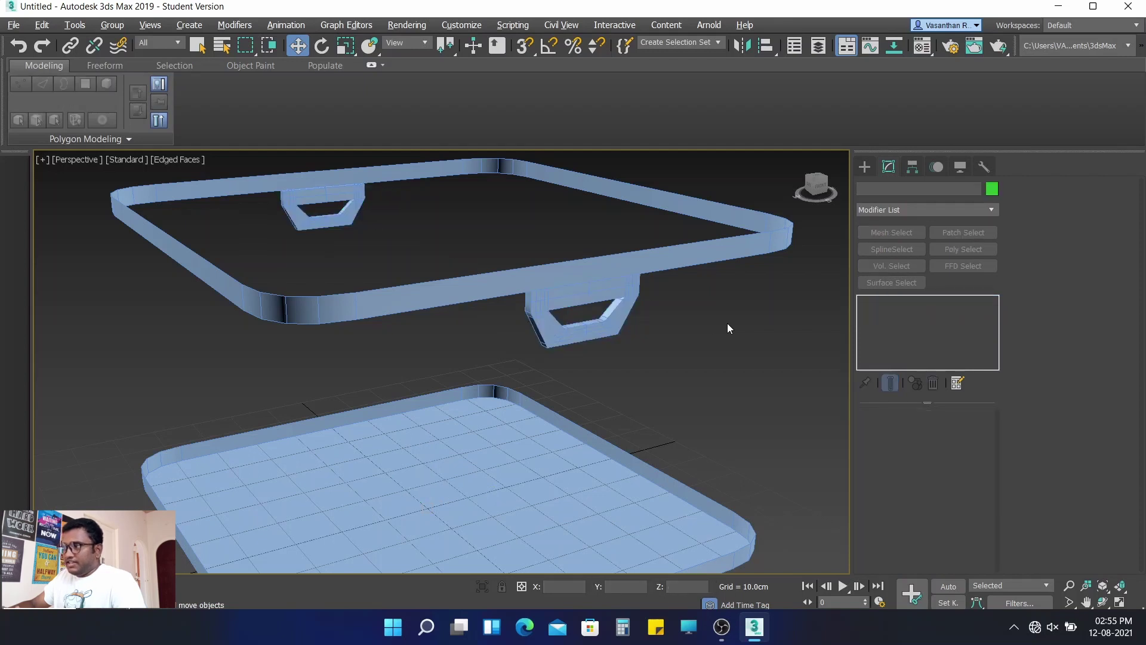
{"action": "left_click", "coordinate": [454, 292]}
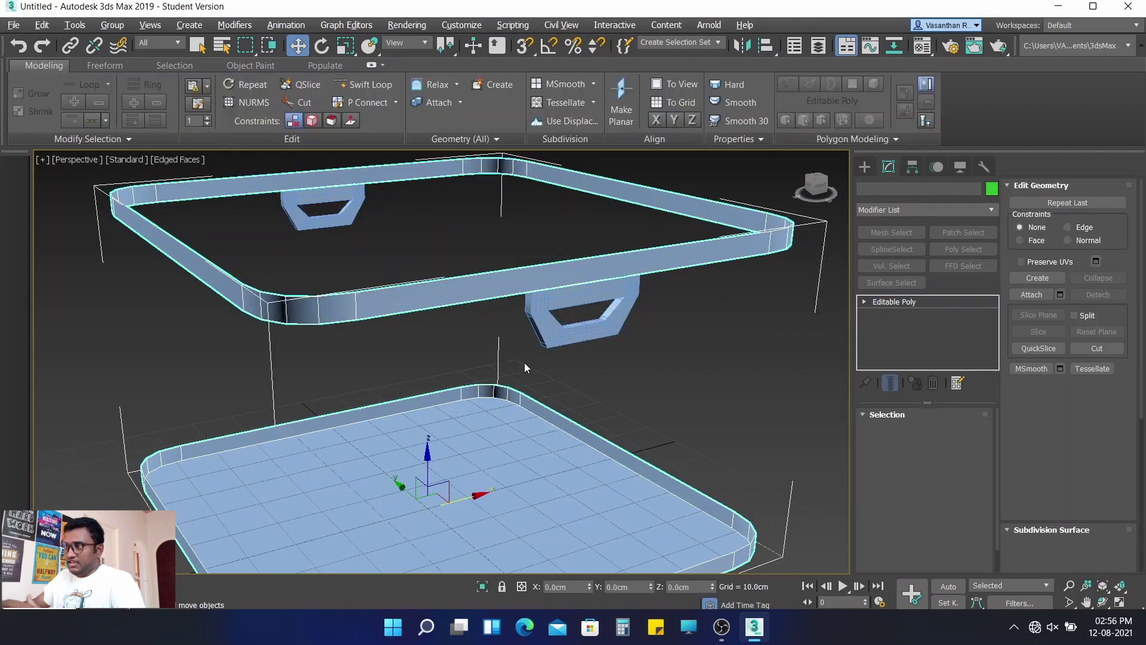
- Add a Shell modifier to Box001 with a 2.0cm Inner Amount
{"action": "scroll", "coordinate": [488, 364], "scroll_direction": "down", "scroll_amount": 3}
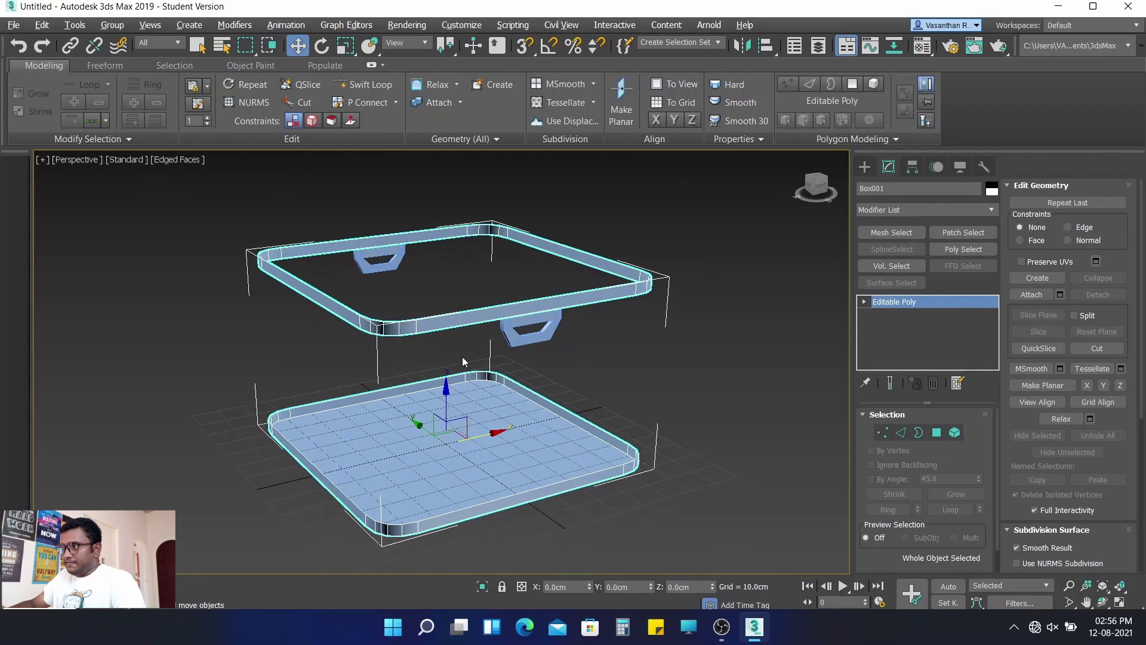
{"action": "scroll", "coordinate": [462, 357], "scroll_direction": "up", "scroll_amount": 3}
{"action": "left_click", "coordinate": [903, 207]}
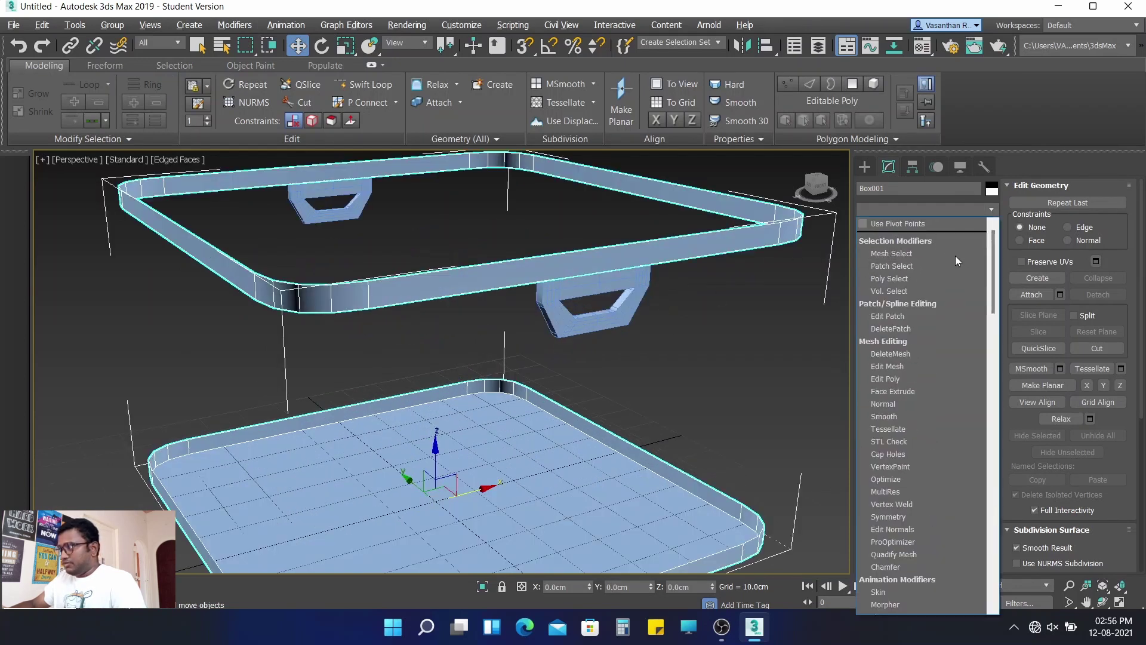
{"action": "left_click_drag", "start_coordinate": [994, 263], "coordinate": [1004, 450]}
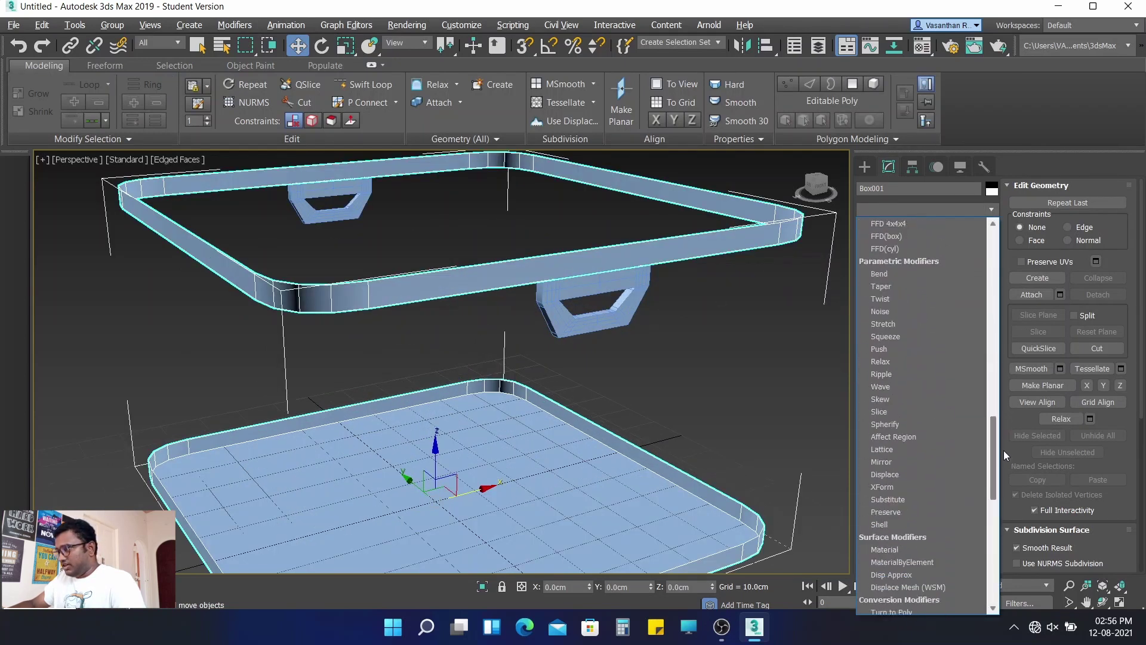
{"action": "left_click", "coordinate": [908, 461]}
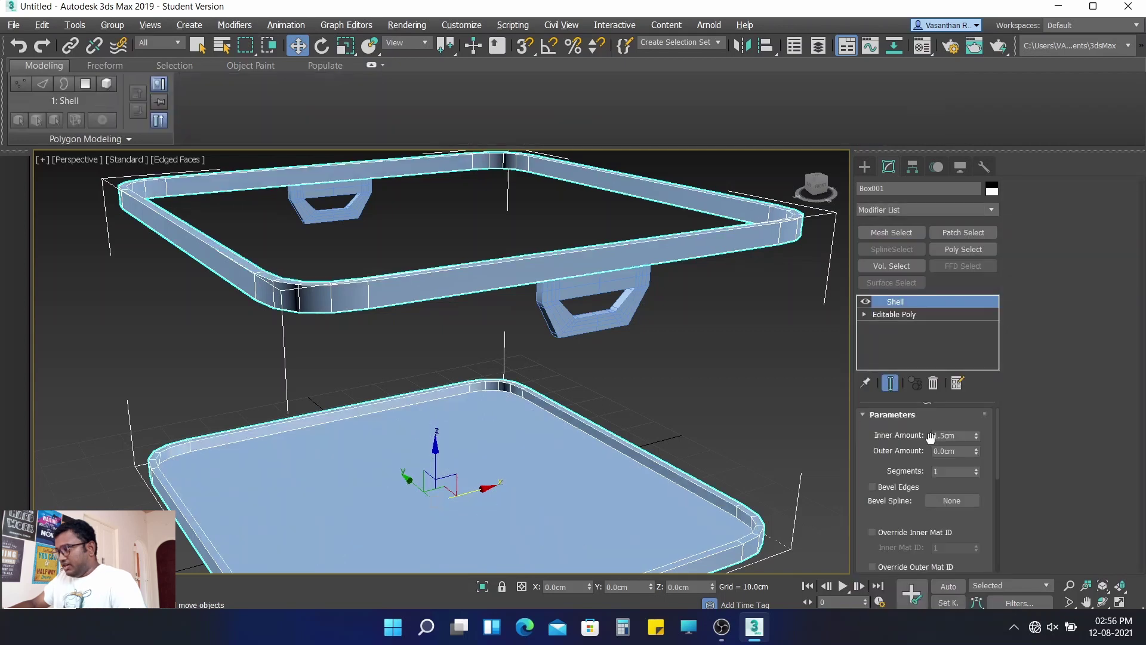
{"action": "double_click", "coordinate": [962, 435]}
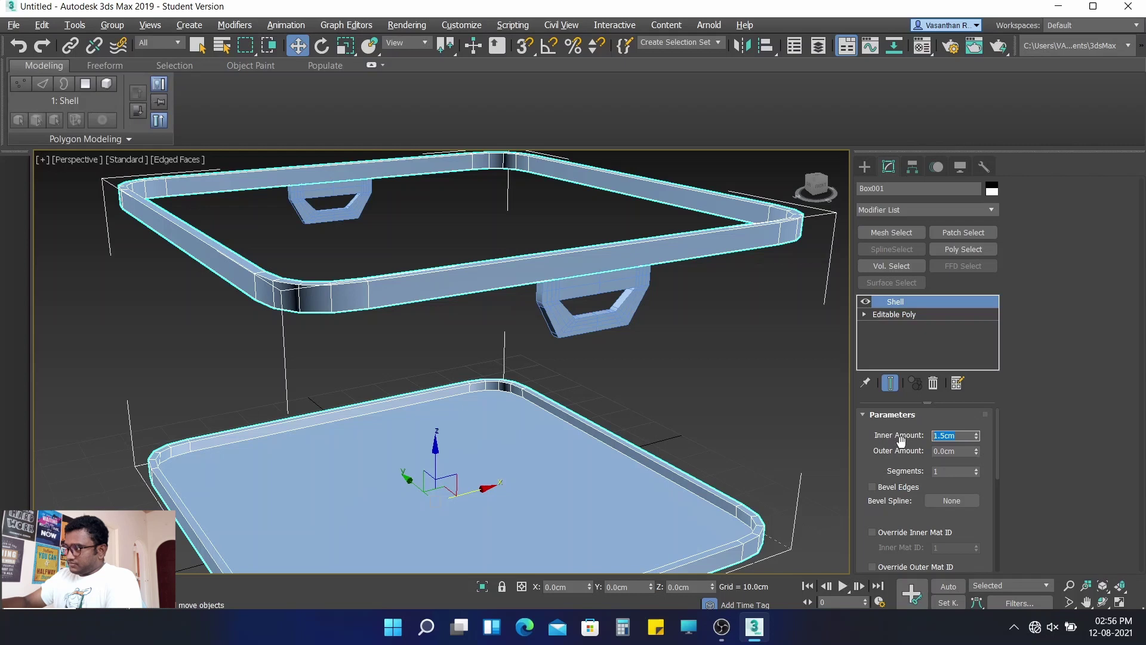
{"action": "type", "text": "2"}
{"action": "key", "text": "Return"}
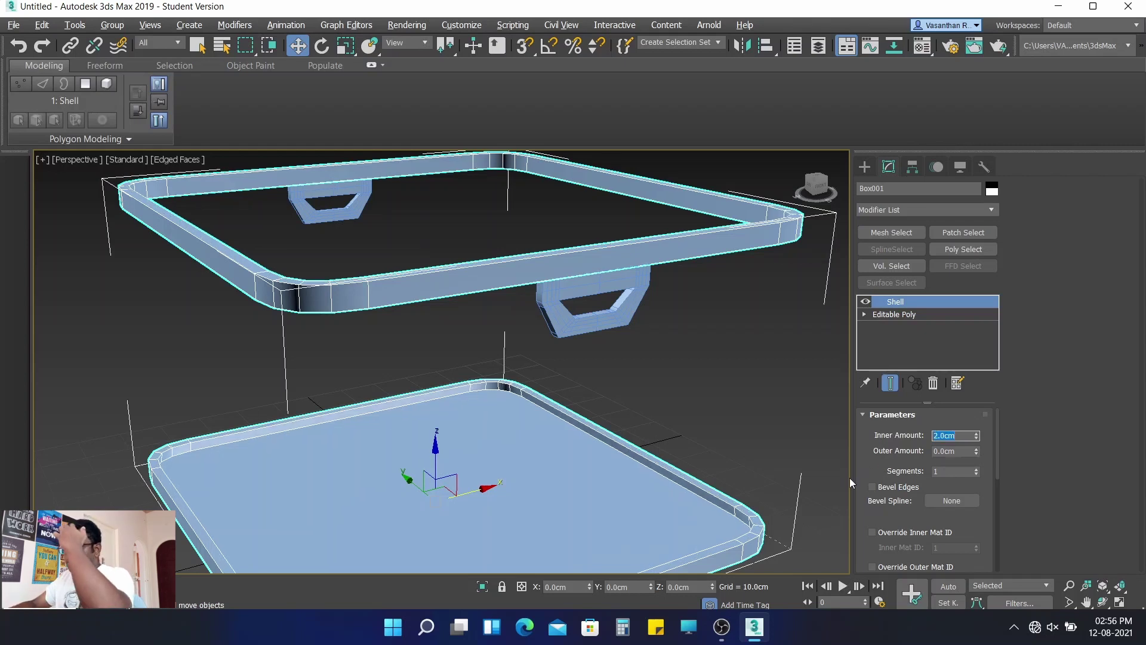
{"action": "mouse_move", "coordinate": [661, 442]}
{"action": "middle_mouse_down"}
{"action": "mouse_move", "coordinate": [530, 383]}
{"action": "mouse_move", "coordinate": [529, 411]}
{"action": "middle_mouse_up"}
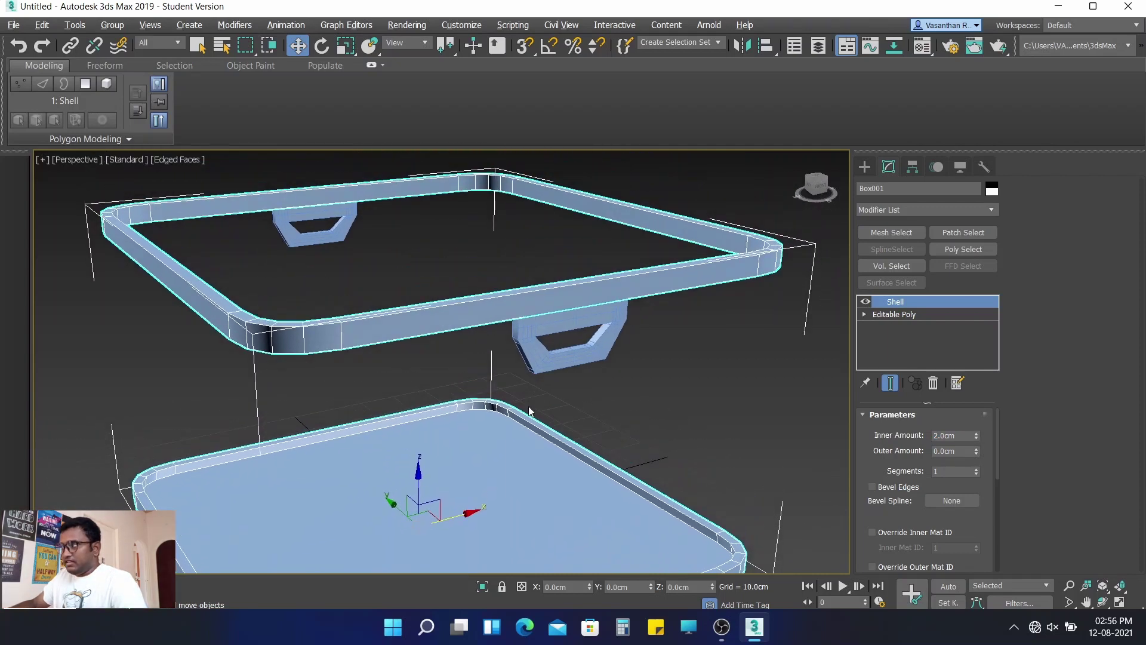
{"action": "right_click", "coordinate": [898, 303]}
- Delete Box001's Shell modifier and select two front rim edges beside the handle
{"action": "left_click", "coordinate": [922, 319]}
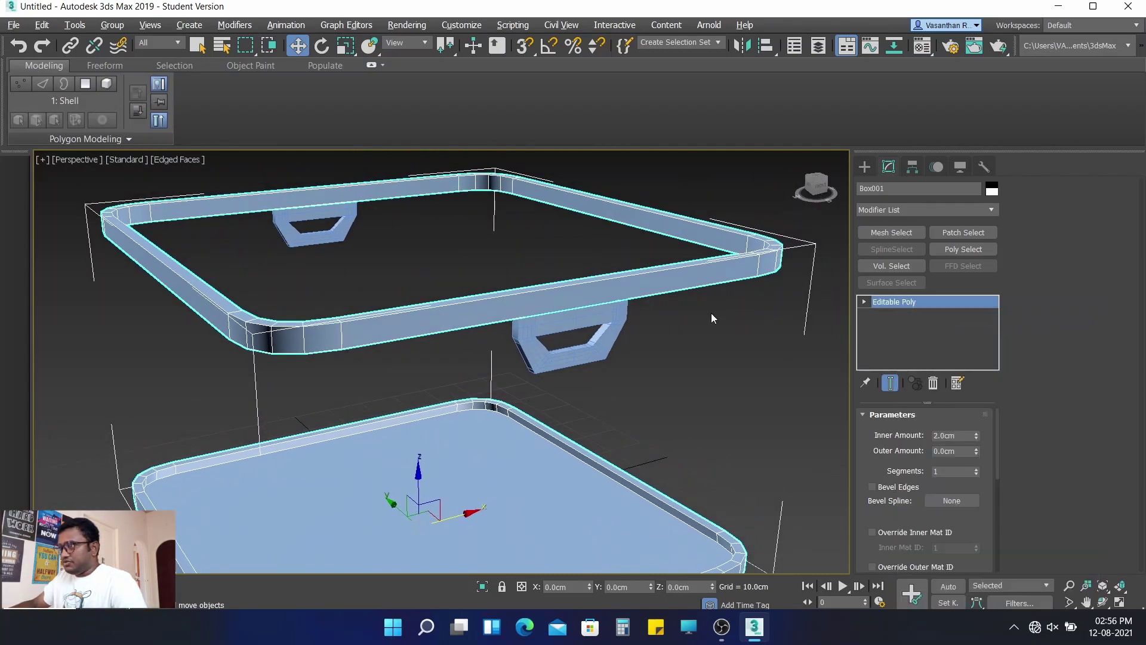
{"action": "left_click", "coordinate": [622, 321]}
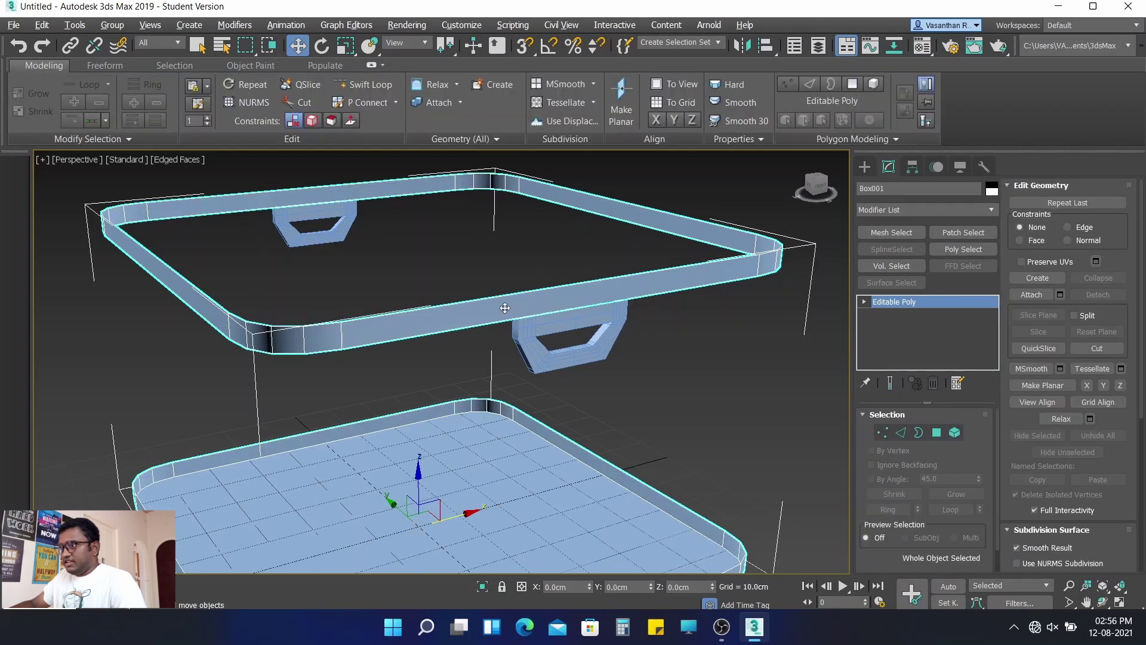
{"action": "left_click", "coordinate": [917, 208]}
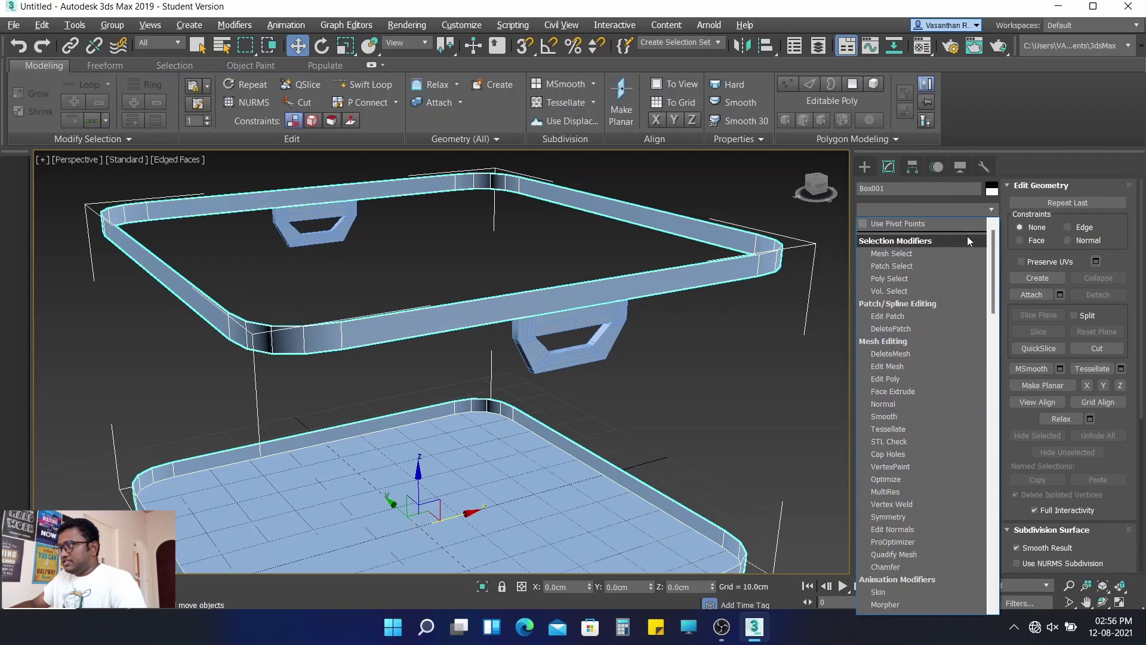
{"action": "left_click", "coordinate": [789, 310]}
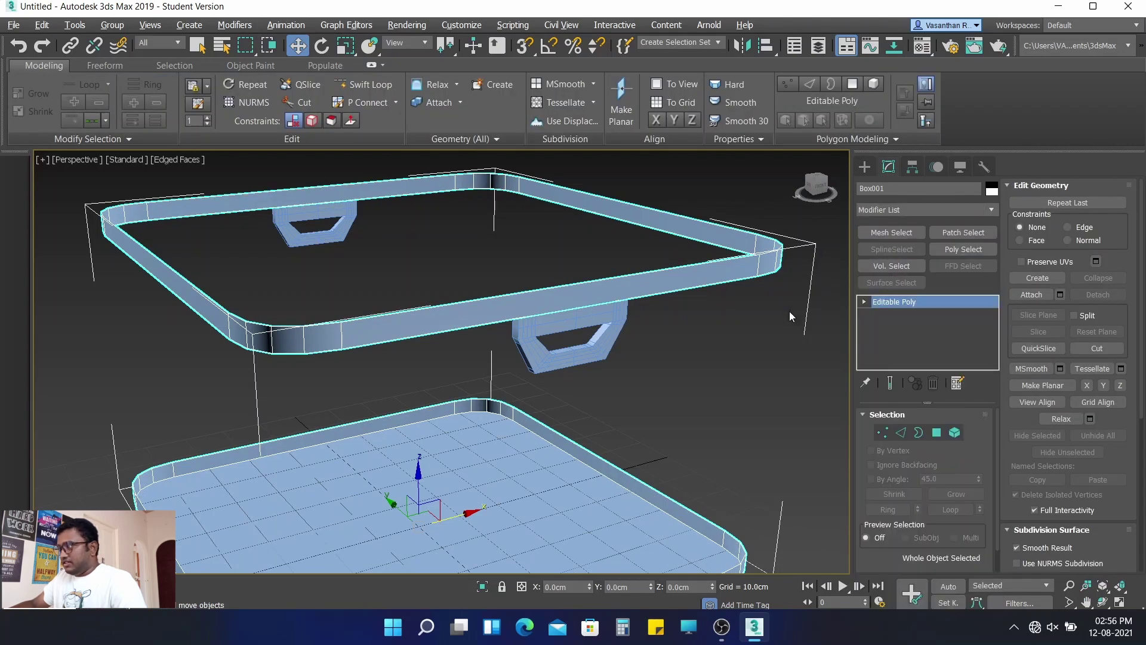
{"action": "left_click", "coordinate": [904, 435]}
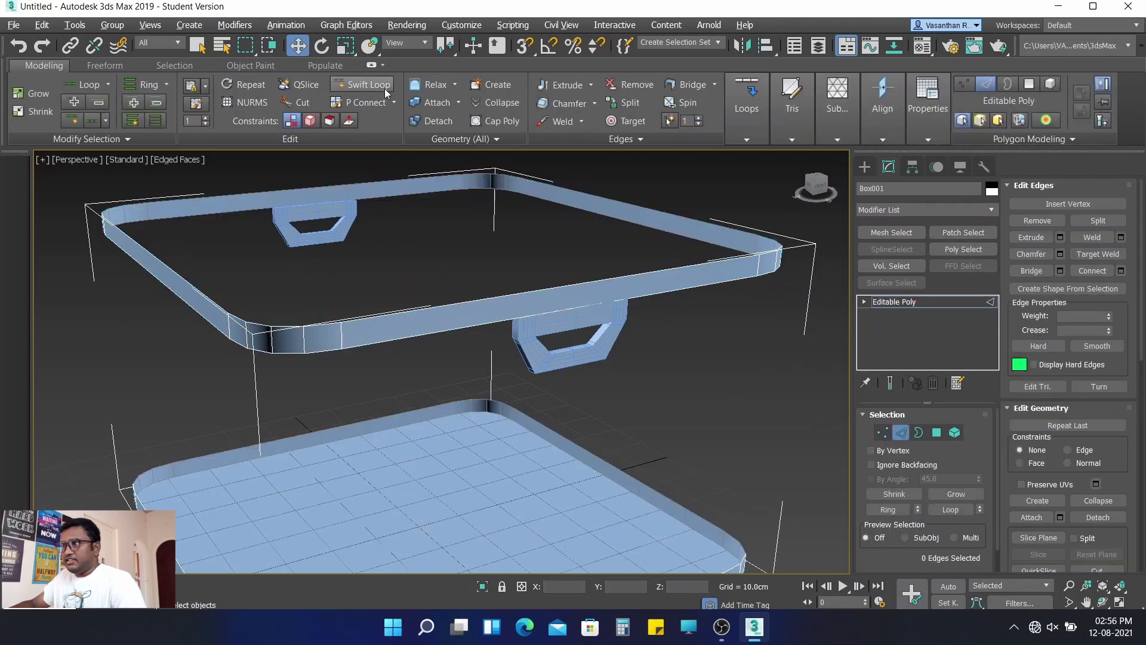
{"action": "left_click", "coordinate": [445, 308]}
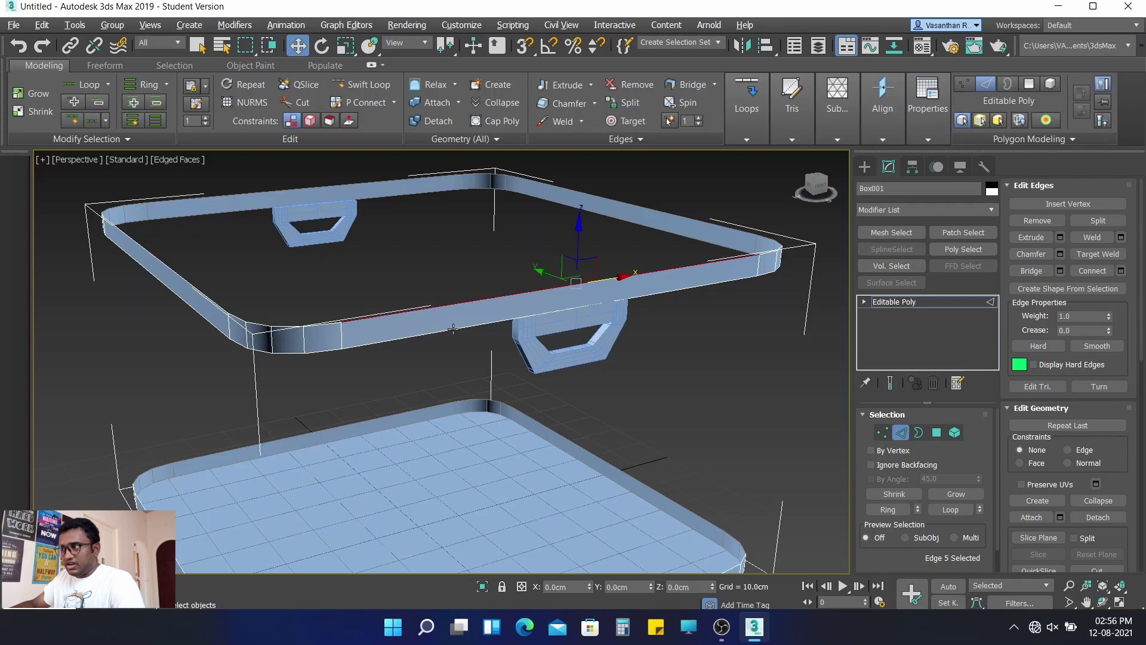
{"action": "left_click", "coordinate": [453, 329], "text": "ctrl"}
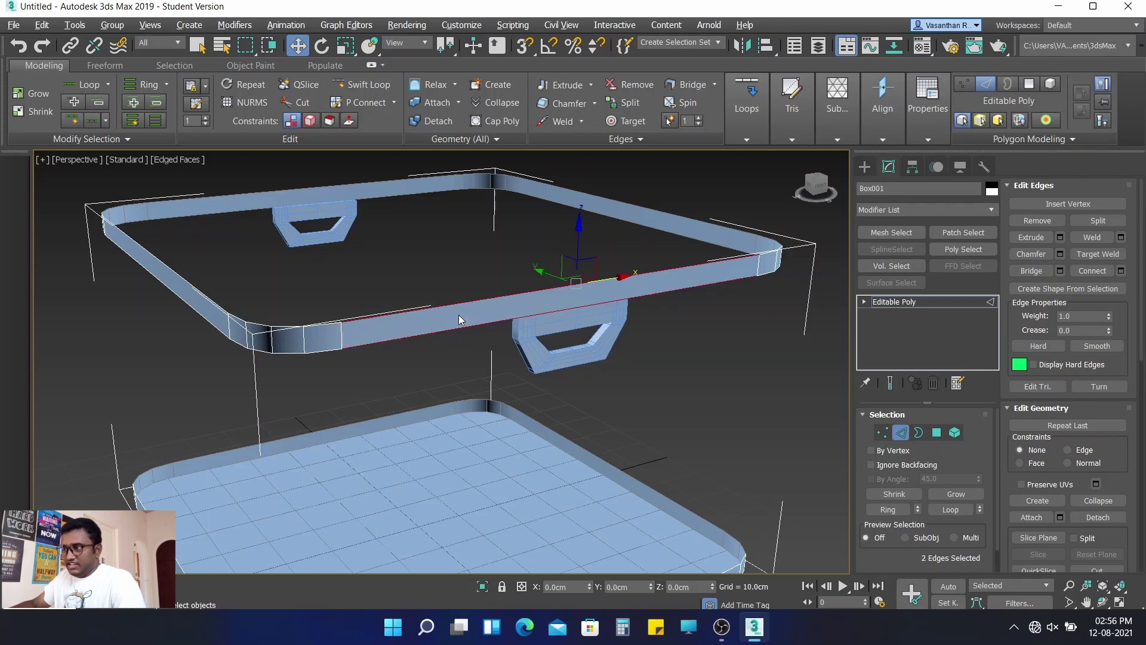
{"action": "scroll", "coordinate": [463, 308], "scroll_direction": "up", "scroll_amount": 2}
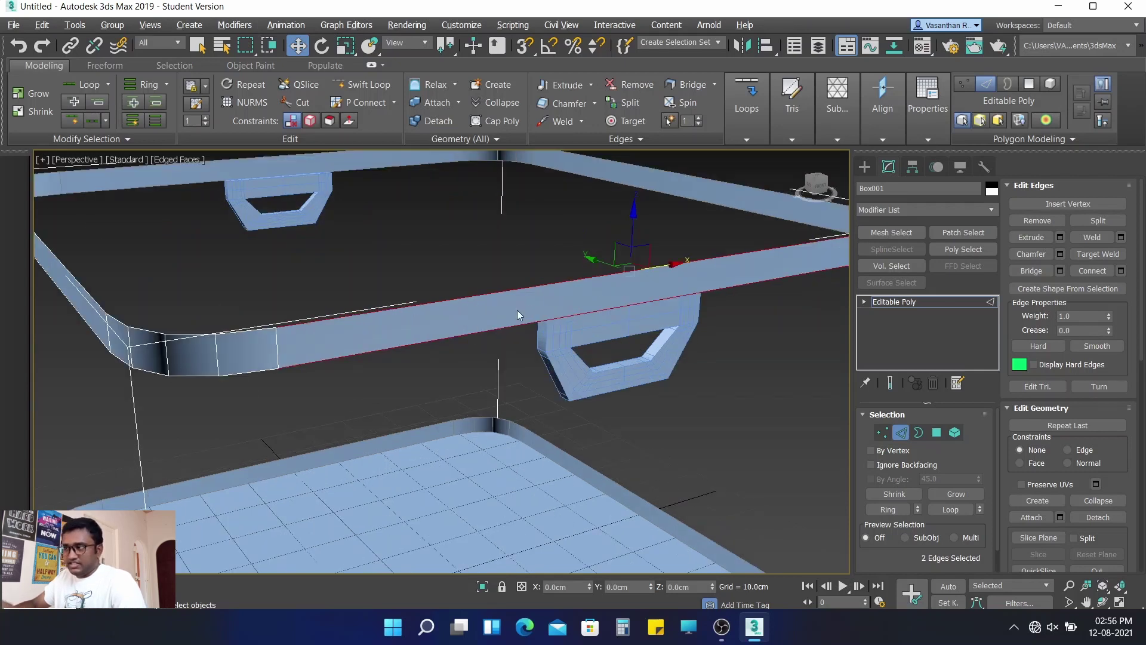
- Connect the two edges with 2 segments, pinch about -92 and slide about -19
{"action": "left_click", "coordinate": [1121, 271]}
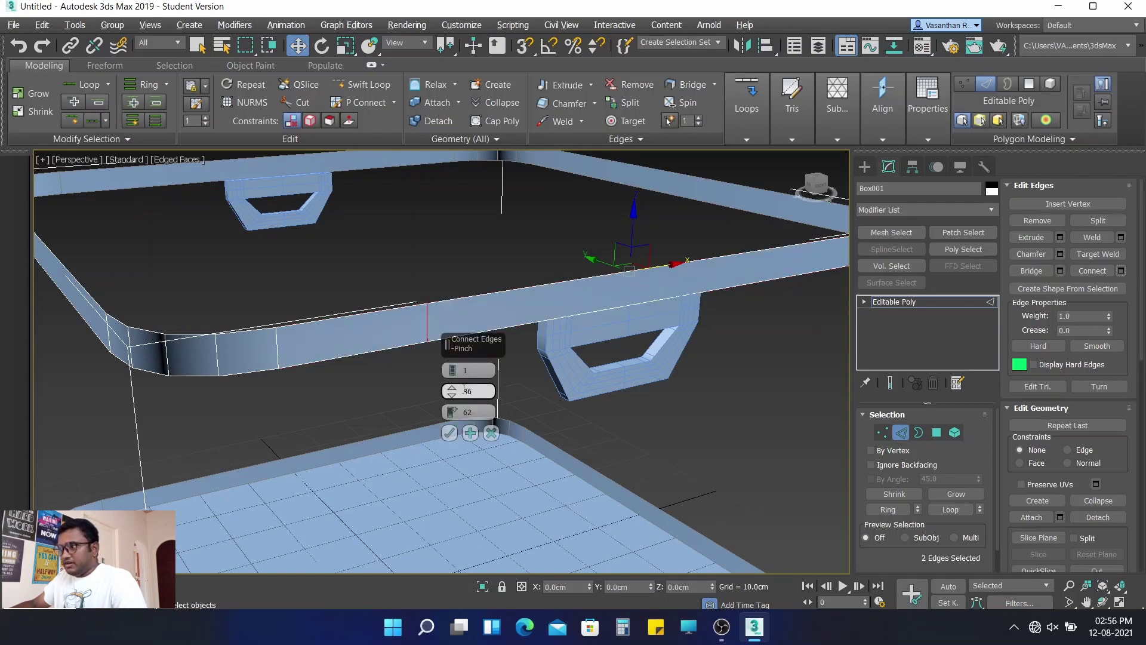
{"action": "left_click_drag", "start_coordinate": [453, 396], "coordinate": [458, 380]}
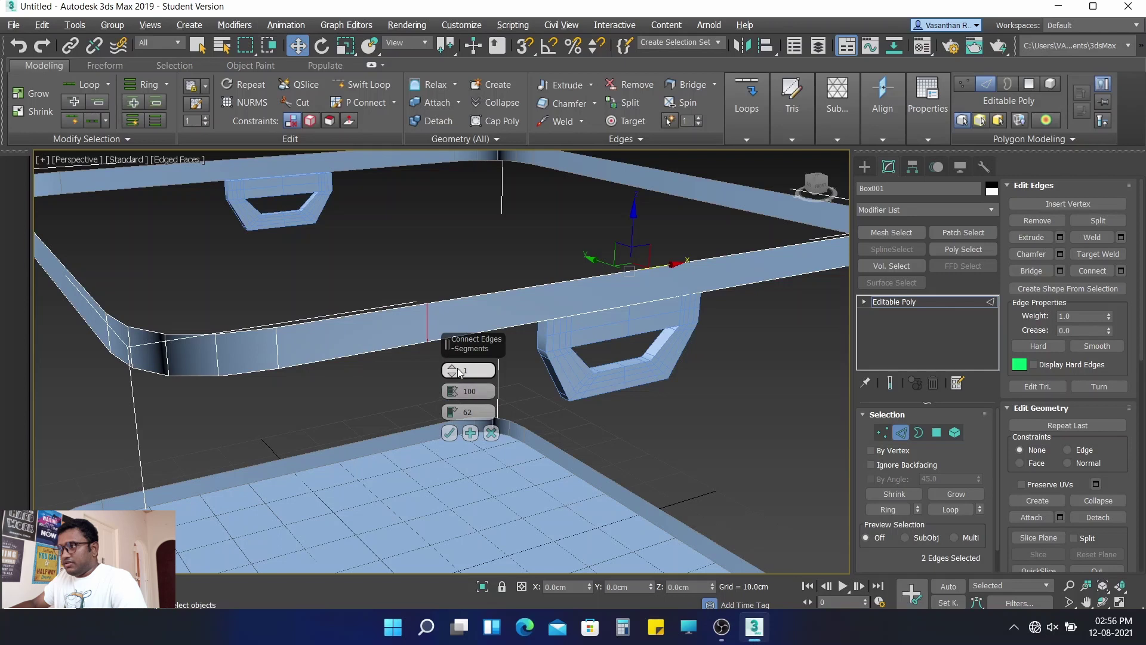
{"action": "left_click", "coordinate": [454, 368]}
{"action": "scroll", "coordinate": [537, 376], "scroll_direction": "down", "scroll_amount": 3}
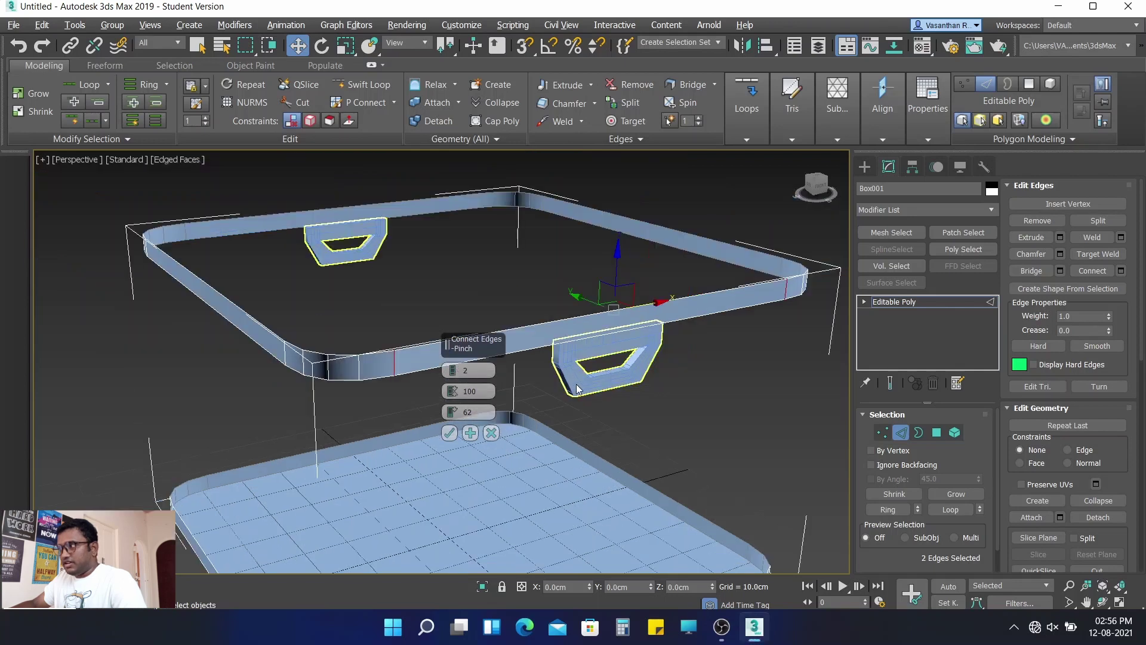
{"action": "middle_click_drag", "start_coordinate": [537, 376], "coordinate": [558, 383]}
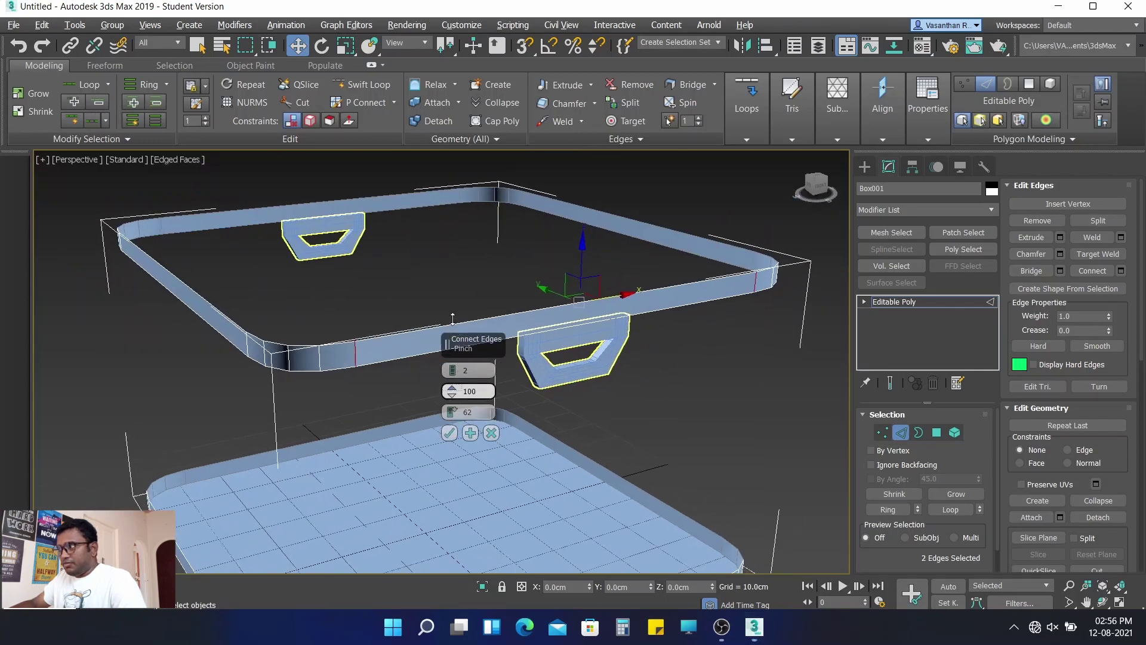
{"action": "mouse_move", "coordinate": [452, 318]}
{"action": "left_mouse_down"}
{"action": "mouse_move", "coordinate": [499, 43]}
{"action": "mouse_move", "coordinate": [525, 199]}
{"action": "mouse_move", "coordinate": [514, 198]}
{"action": "left_mouse_up"}
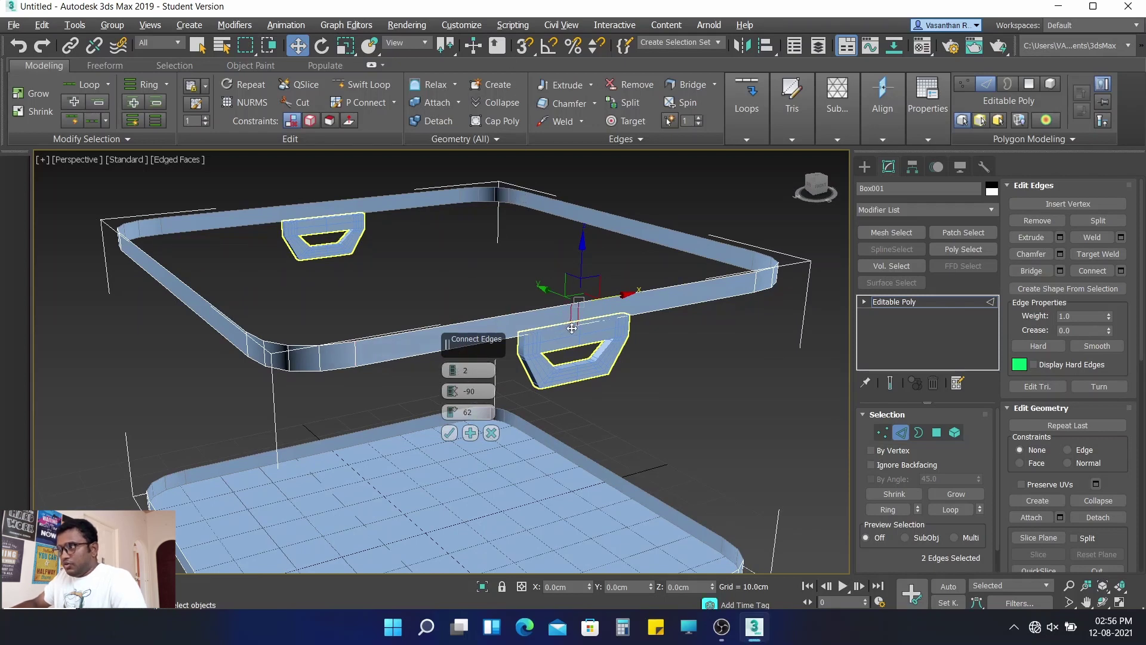
{"action": "scroll", "coordinate": [572, 328], "scroll_direction": "up", "scroll_amount": 3}
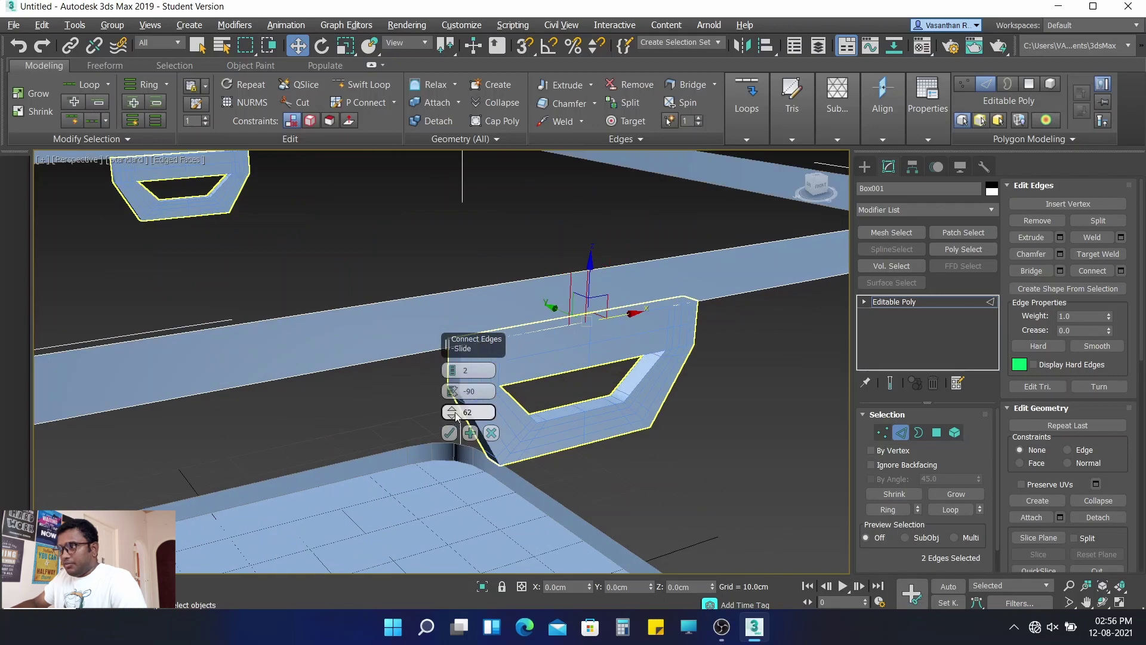
{"action": "mouse_move", "coordinate": [455, 413]}
{"action": "left_mouse_down"}
{"action": "mouse_move", "coordinate": [453, 434]}
{"action": "mouse_move", "coordinate": [566, 451]}
{"action": "left_mouse_up"}
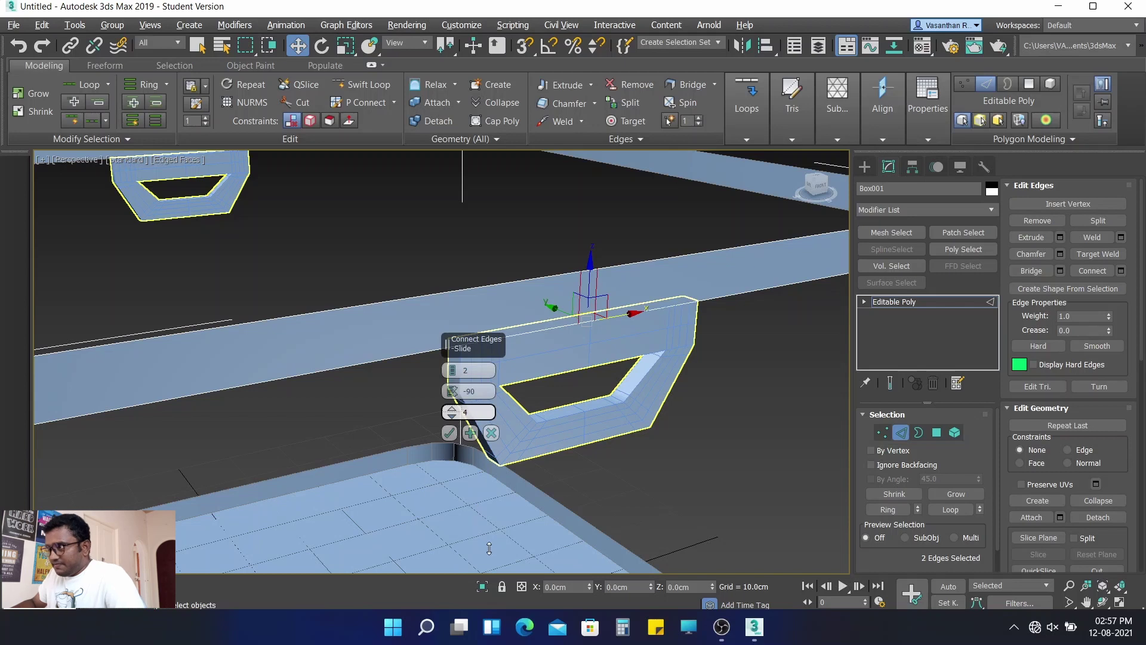
{"action": "middle_click_drag", "start_coordinate": [610, 350], "coordinate": [606, 341], "text": "alt"}
{"action": "left_click_drag", "start_coordinate": [452, 412], "coordinate": [456, 435]}
{"action": "left_click_drag", "start_coordinate": [451, 391], "coordinate": [453, 433]}
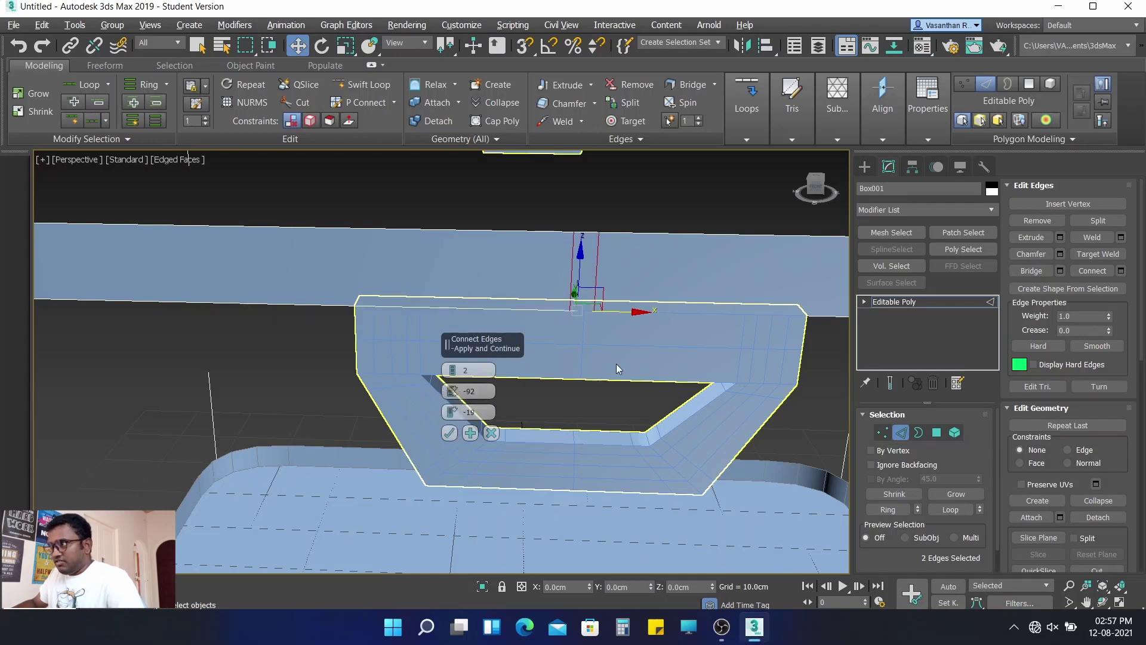
{"action": "middle_click_drag", "start_coordinate": [616, 363], "coordinate": [615, 335], "text": "alt"}
{"action": "key", "text": "z"}
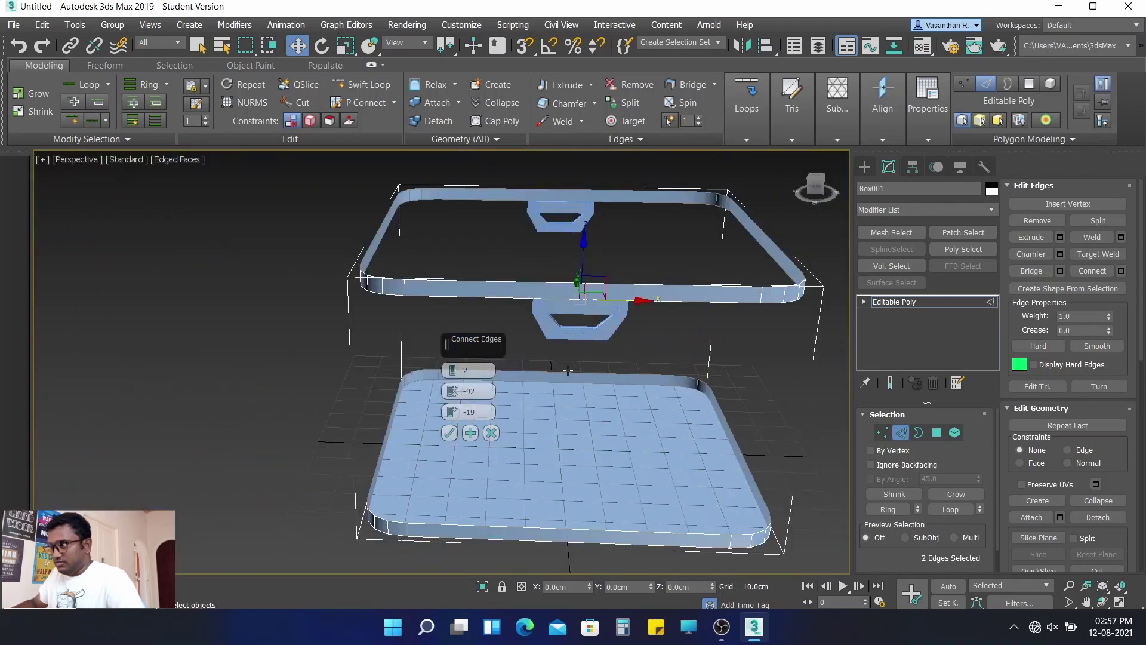
{"action": "middle_click_drag", "start_coordinate": [567, 370], "coordinate": [603, 360], "text": "alt"}
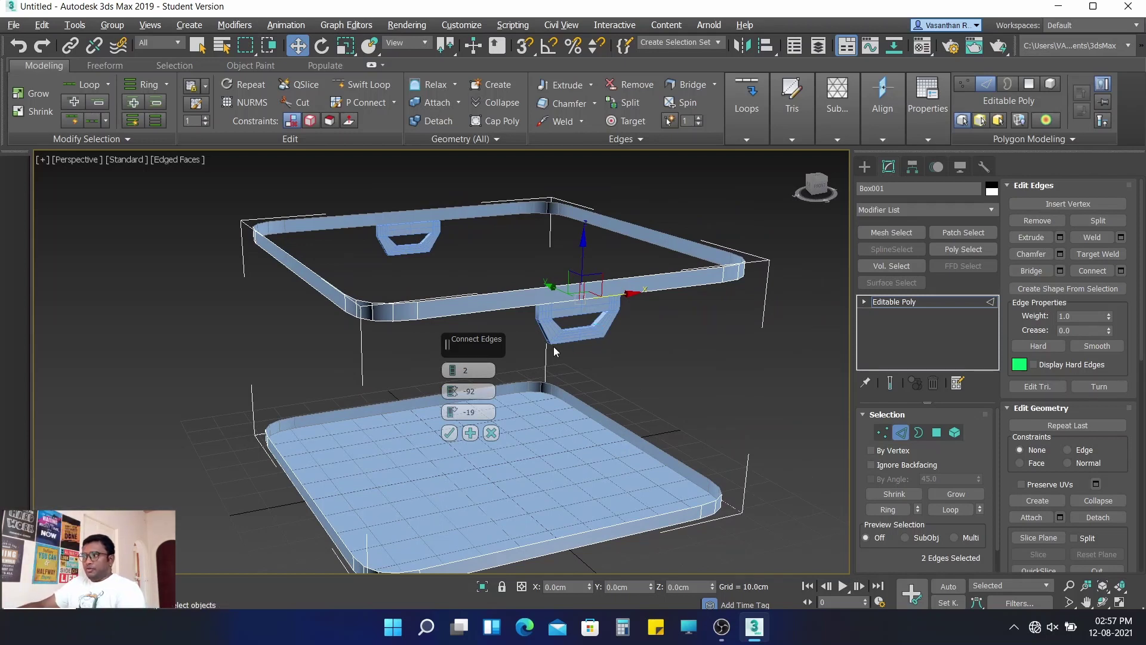
- Confirm the connecting edges and add a Shell modifier with 2.0cm inner amount
{"action": "left_click", "coordinate": [448, 432]}
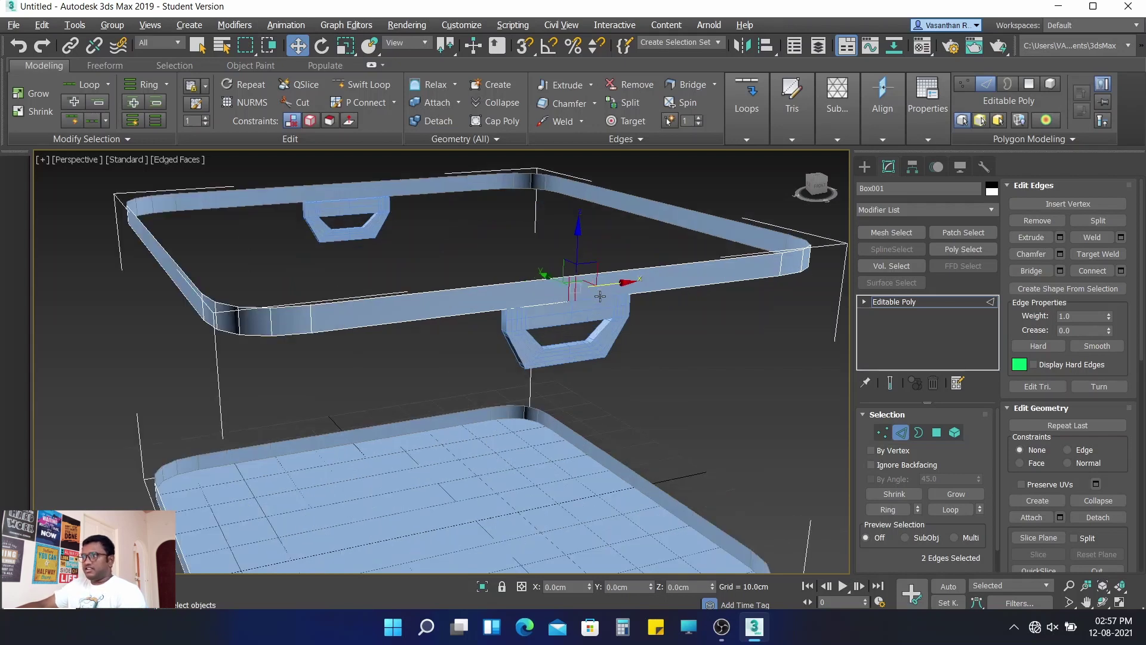
{"action": "scroll", "coordinate": [600, 296], "scroll_direction": "up", "scroll_amount": 4}
{"action": "left_click", "coordinate": [954, 210]}
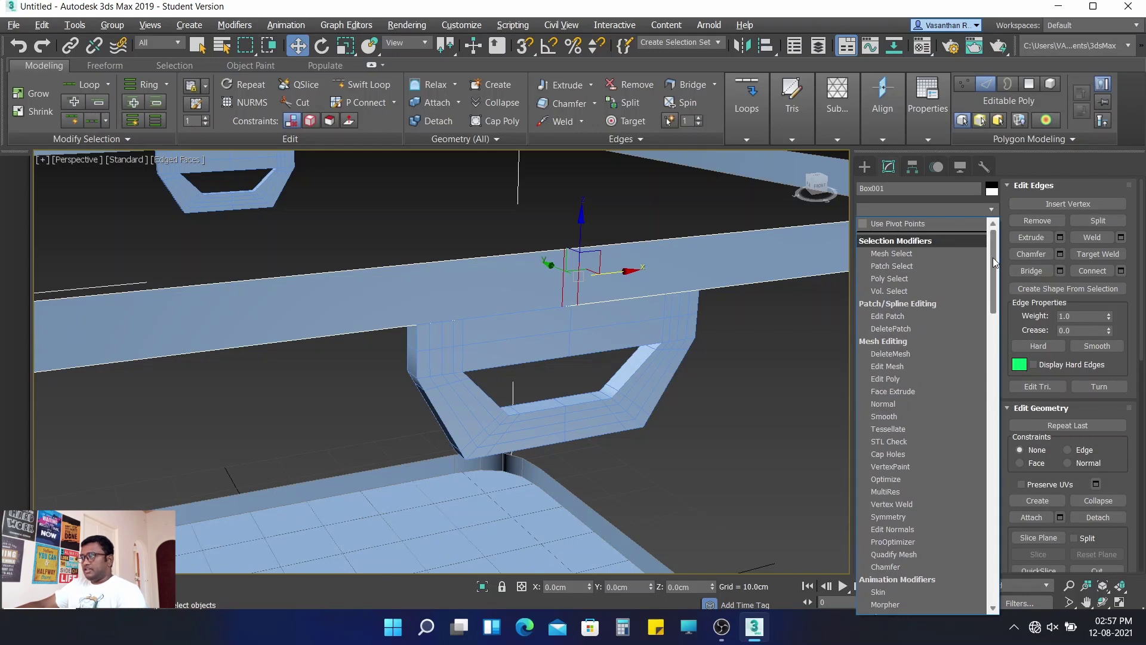
{"action": "left_click_drag", "start_coordinate": [993, 256], "coordinate": [997, 453]}
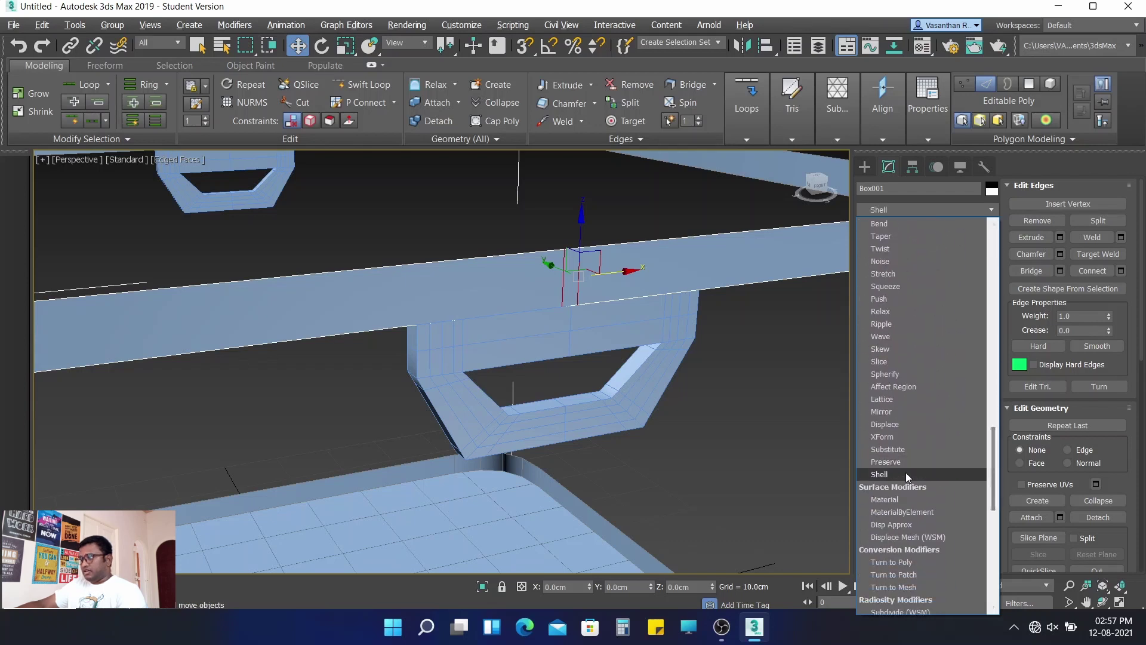
{"action": "left_click", "coordinate": [905, 472]}
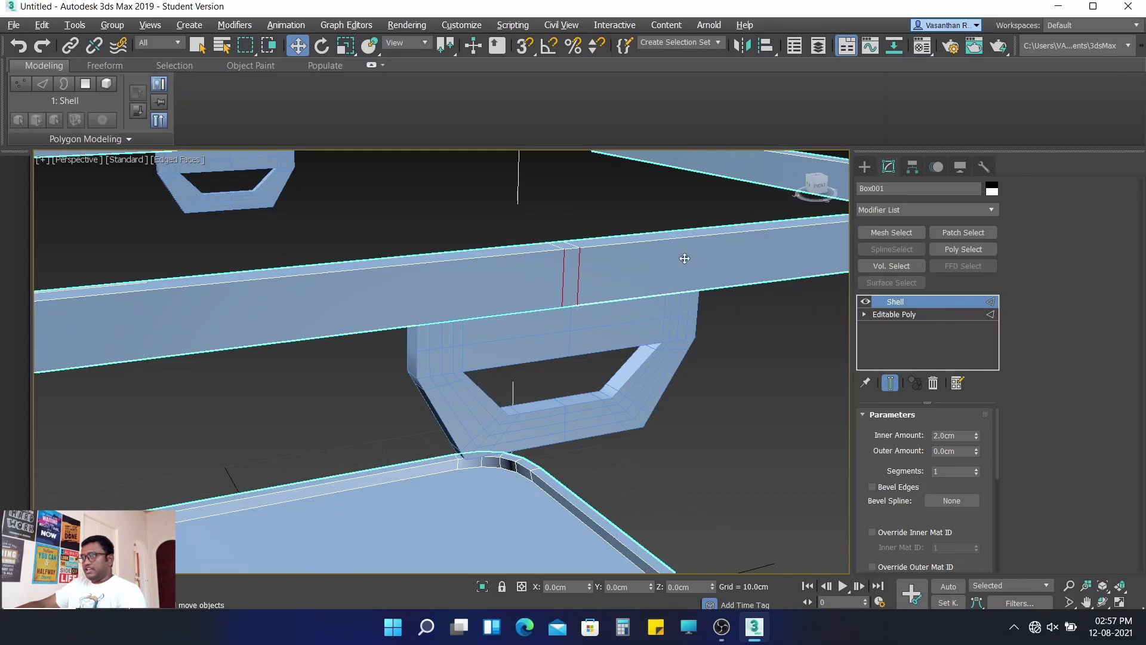
{"action": "scroll", "coordinate": [705, 251], "scroll_direction": "down", "scroll_amount": 5}
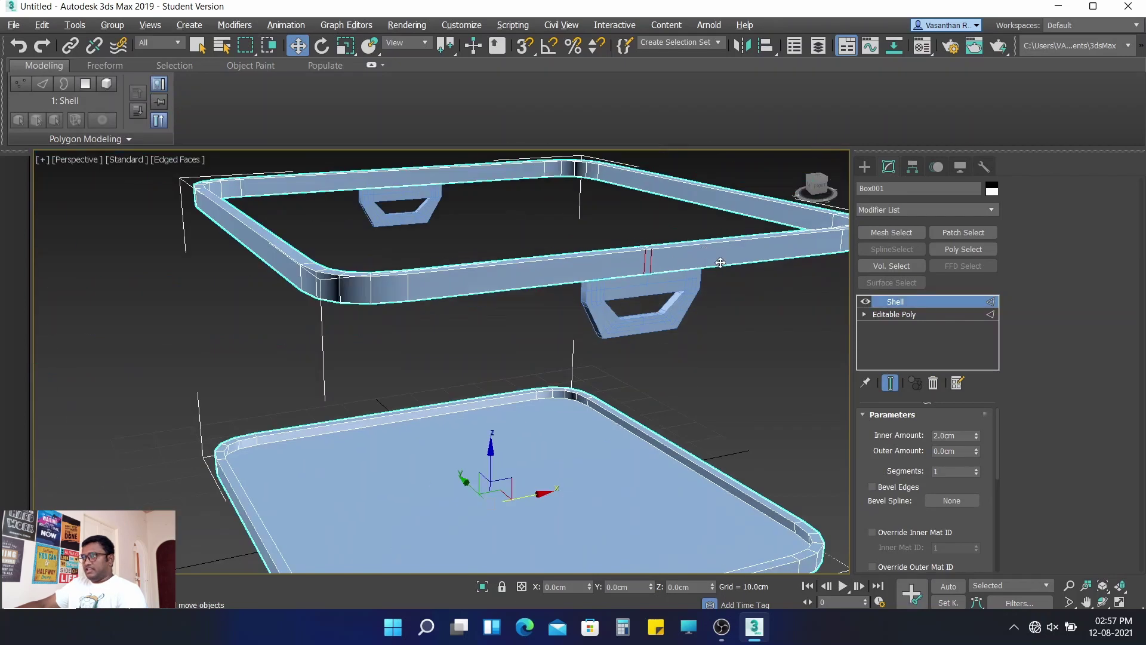
- Check the base Editable Poly edges, then make the Shell the active modifier again
{"action": "left_click", "coordinate": [918, 314]}
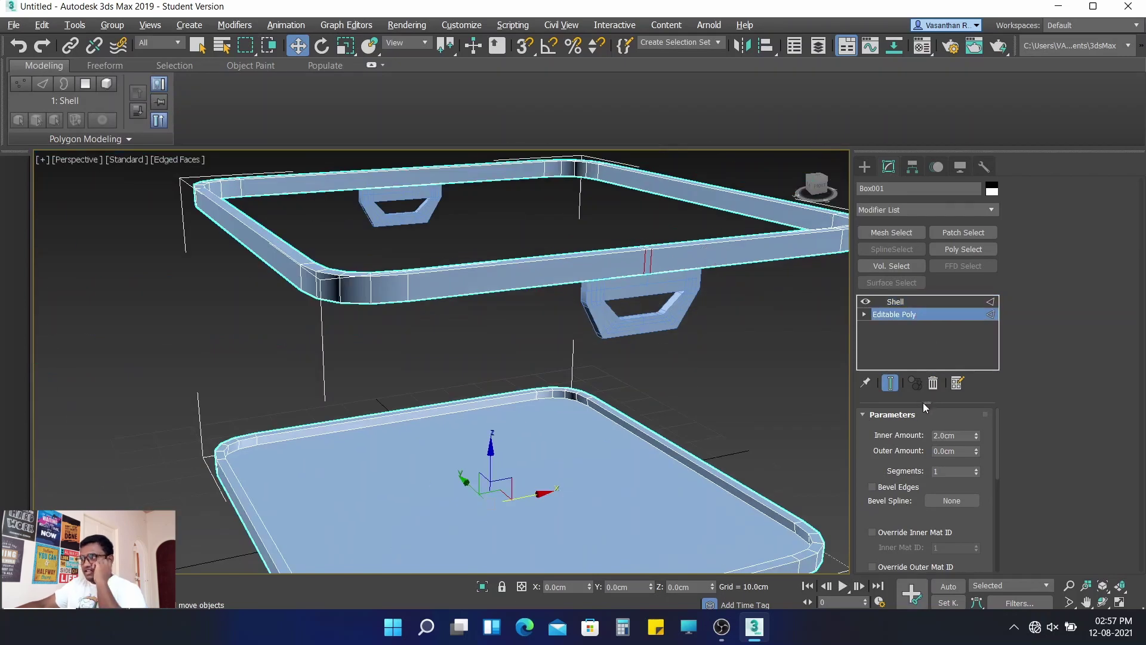
{"action": "key", "text": "2"}
{"action": "left_click", "coordinate": [901, 428]}
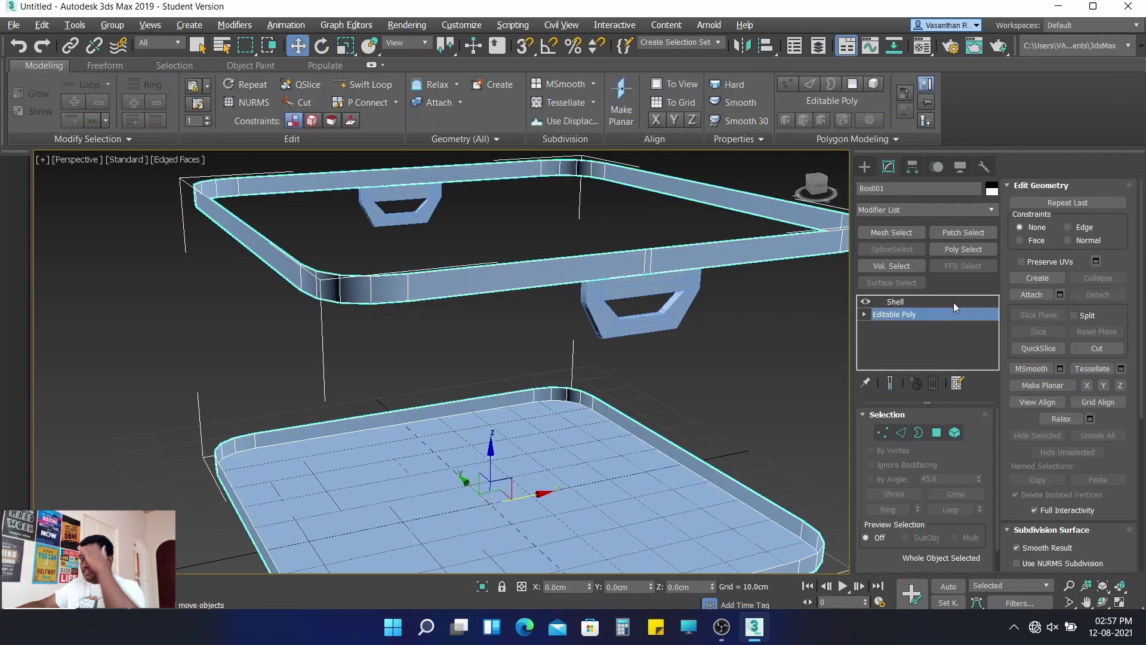
{"action": "left_click", "coordinate": [930, 296]}
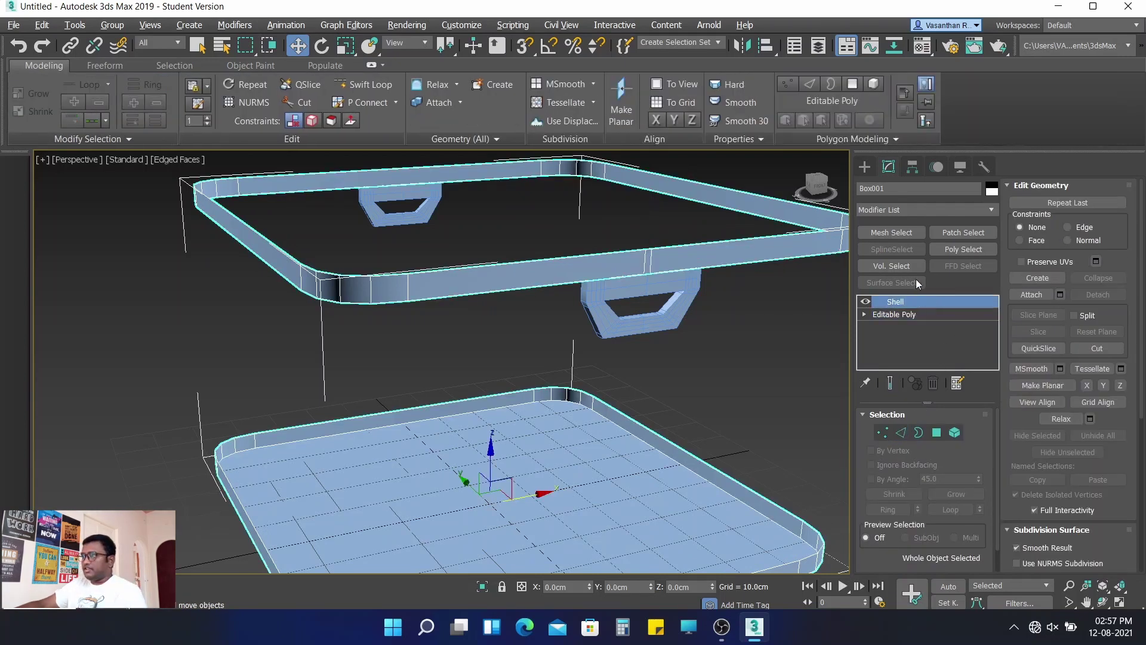
{"action": "left_click", "coordinate": [931, 210]}
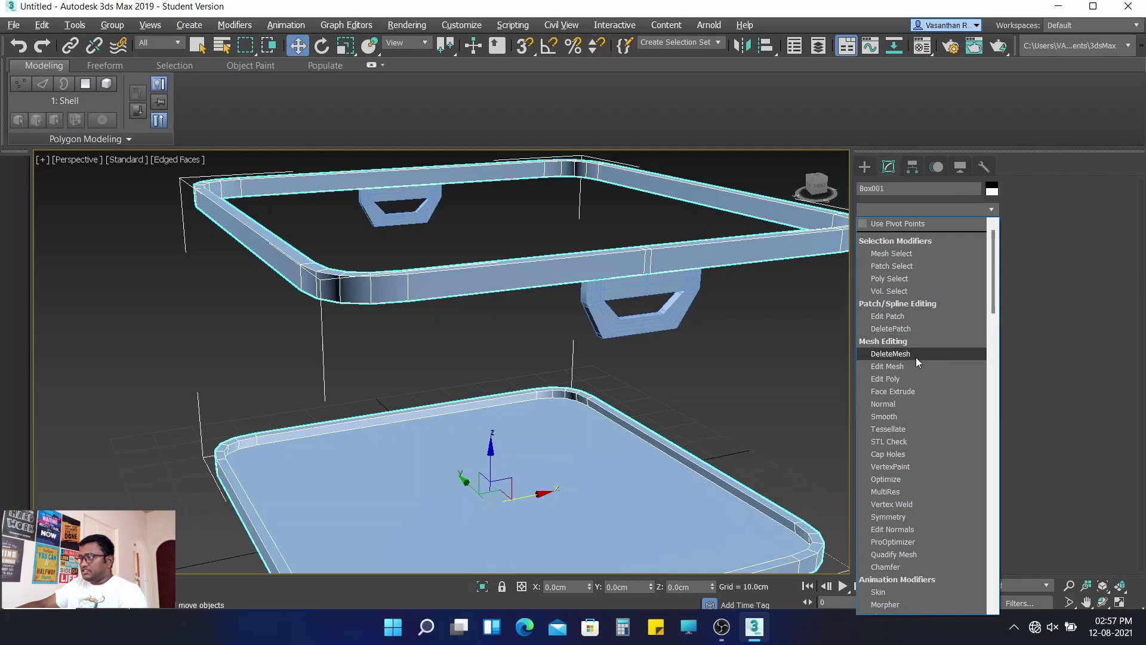
- Add an Edit Poly modifier above the Shell and pick an edge on the top frame
{"action": "left_click", "coordinate": [904, 378]}
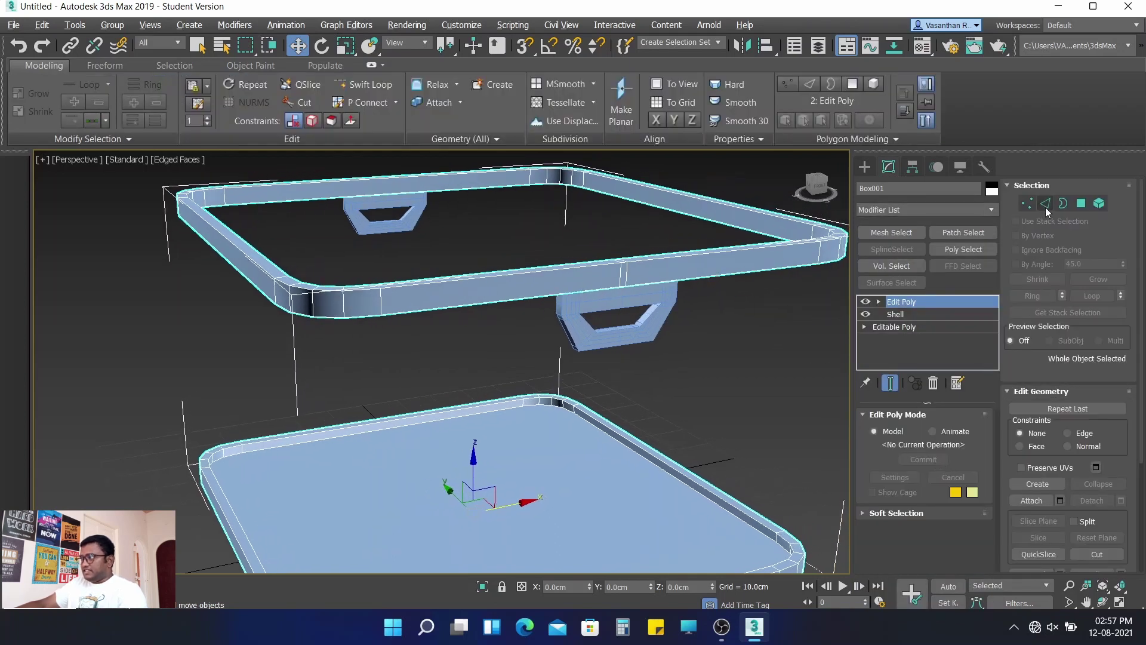
{"action": "left_click", "coordinate": [1045, 204]}
{"action": "left_click", "coordinate": [624, 276]}
{"action": "scroll", "coordinate": [642, 281], "scroll_direction": "up", "scroll_amount": 3}
{"action": "scroll", "coordinate": [642, 277], "scroll_direction": "up", "scroll_amount": 2}
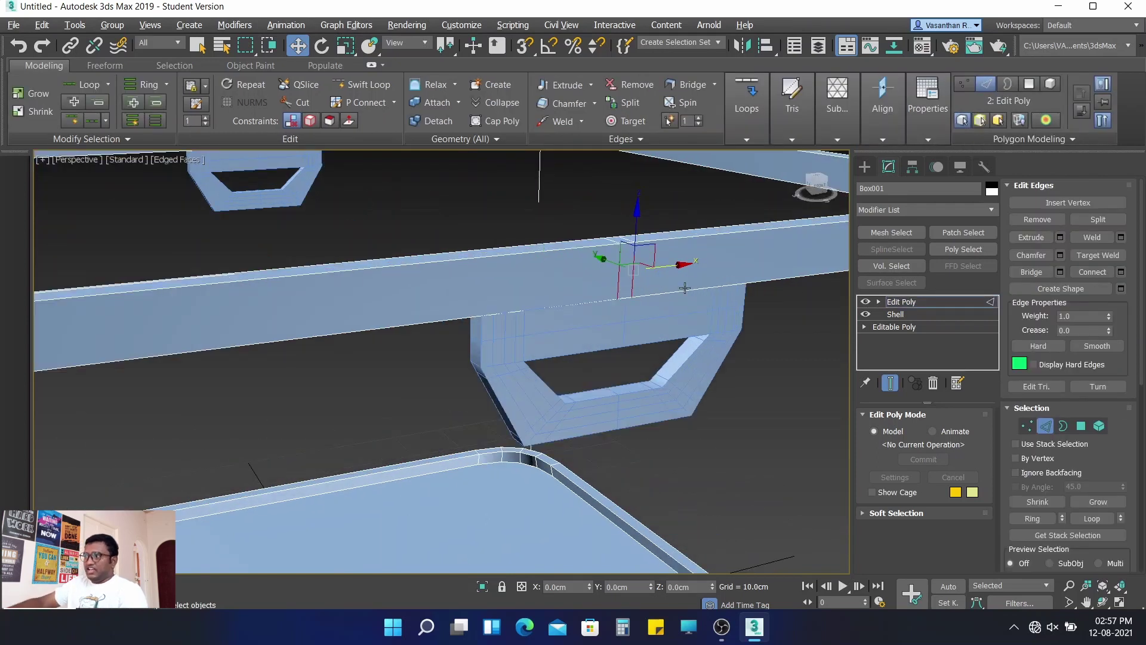
- Try a loop selection from a vertical frame edge, clear it, and go to Polygon level
{"action": "left_click", "coordinate": [719, 271]}
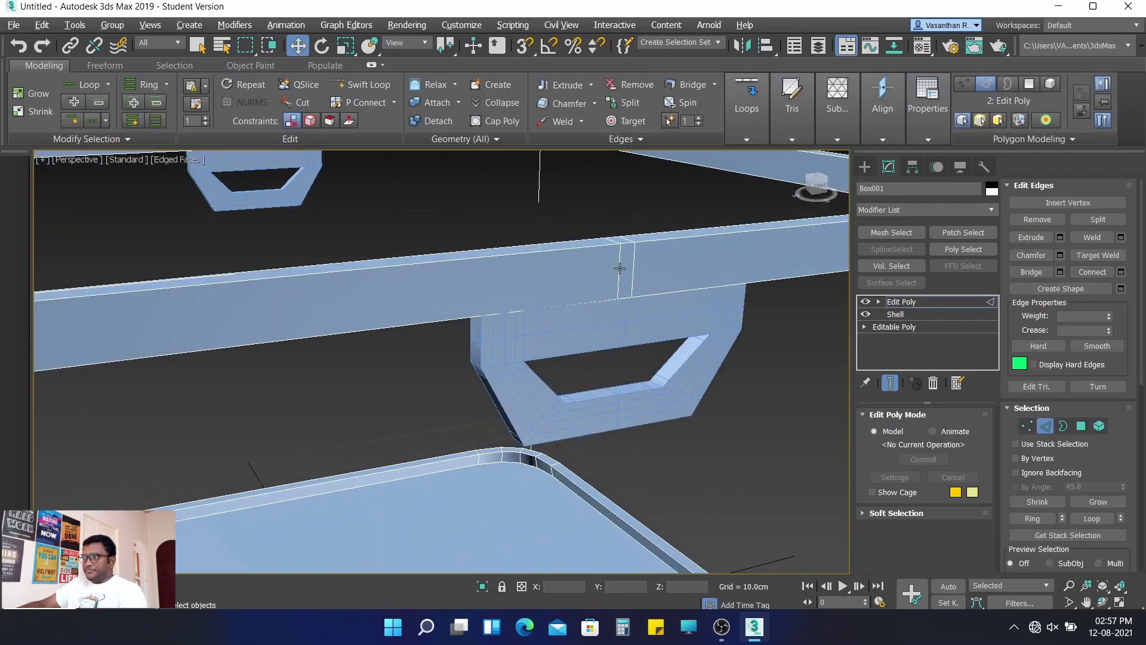
{"action": "left_click", "coordinate": [620, 268]}
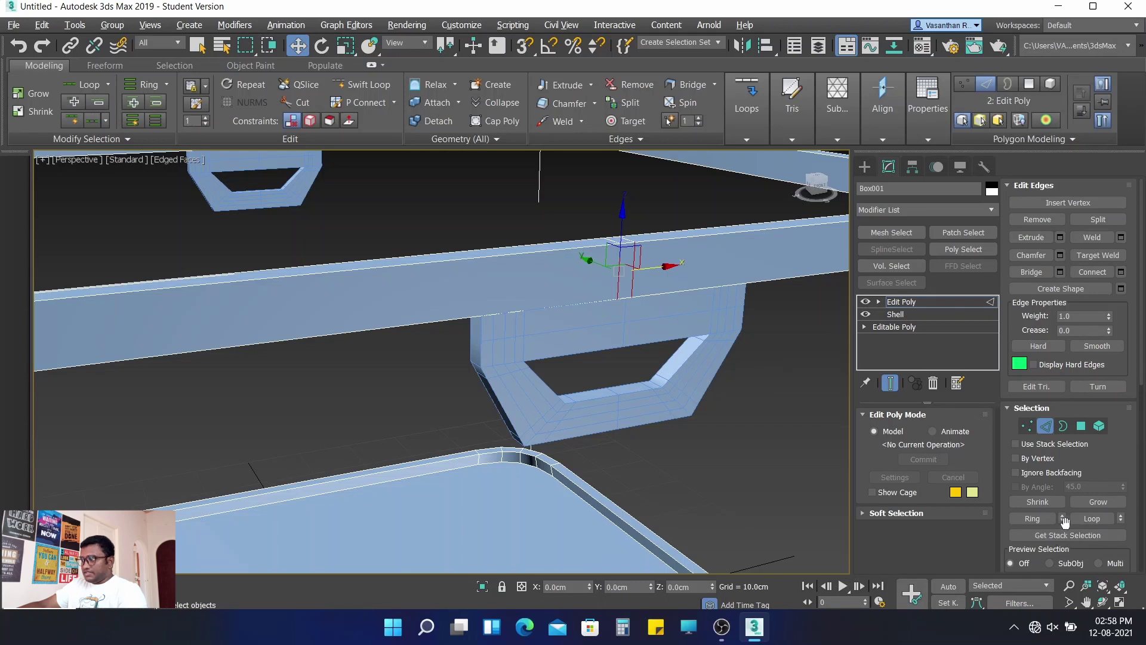
{"action": "left_click", "coordinate": [1090, 519]}
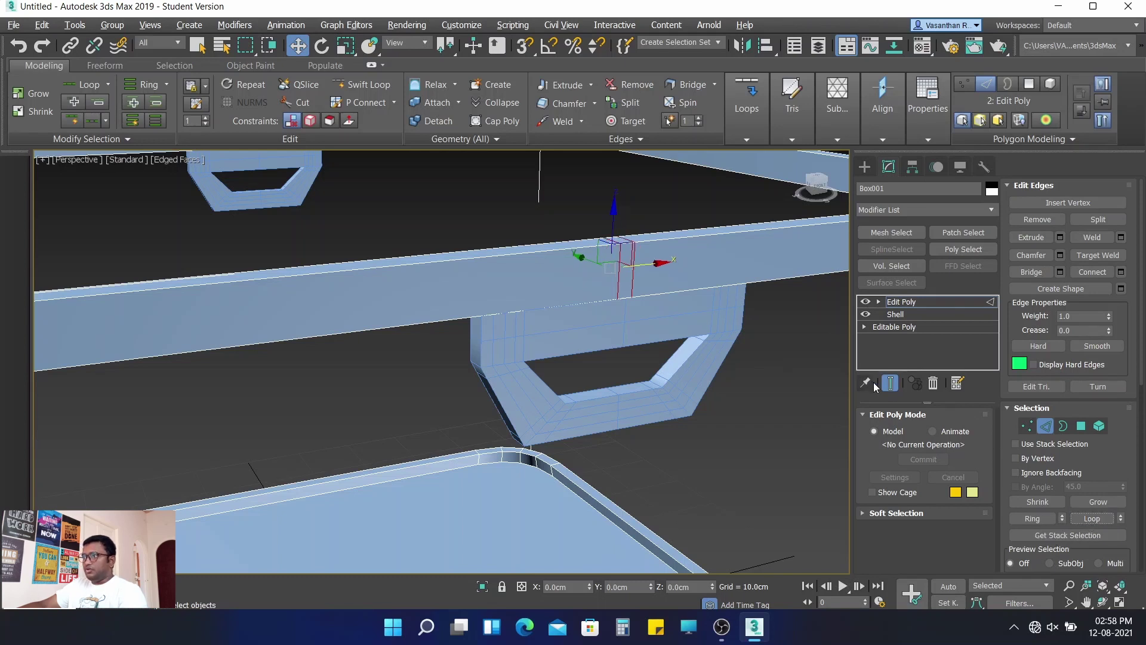
{"action": "left_click", "coordinate": [820, 397]}
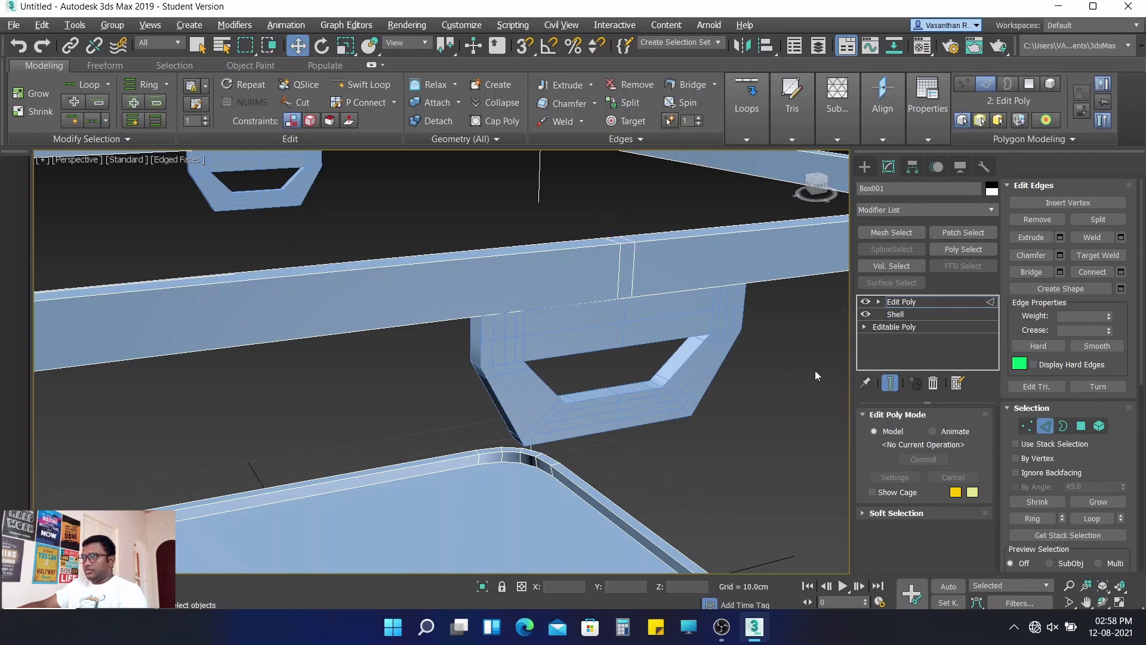
{"action": "left_click", "coordinate": [1081, 426]}
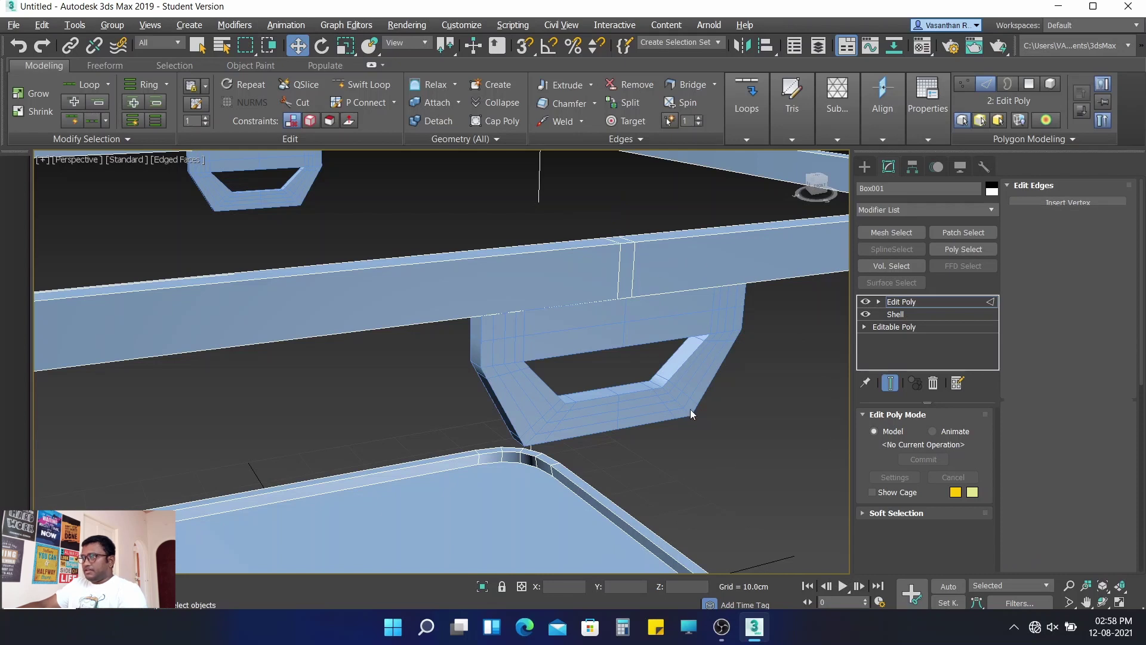
- Select four narrow strip polygons on the frame while orbiting around it
{"action": "left_click", "coordinate": [627, 263]}
{"action": "middle_click_drag", "start_coordinate": [606, 243], "coordinate": [610, 240], "text": "alt"}
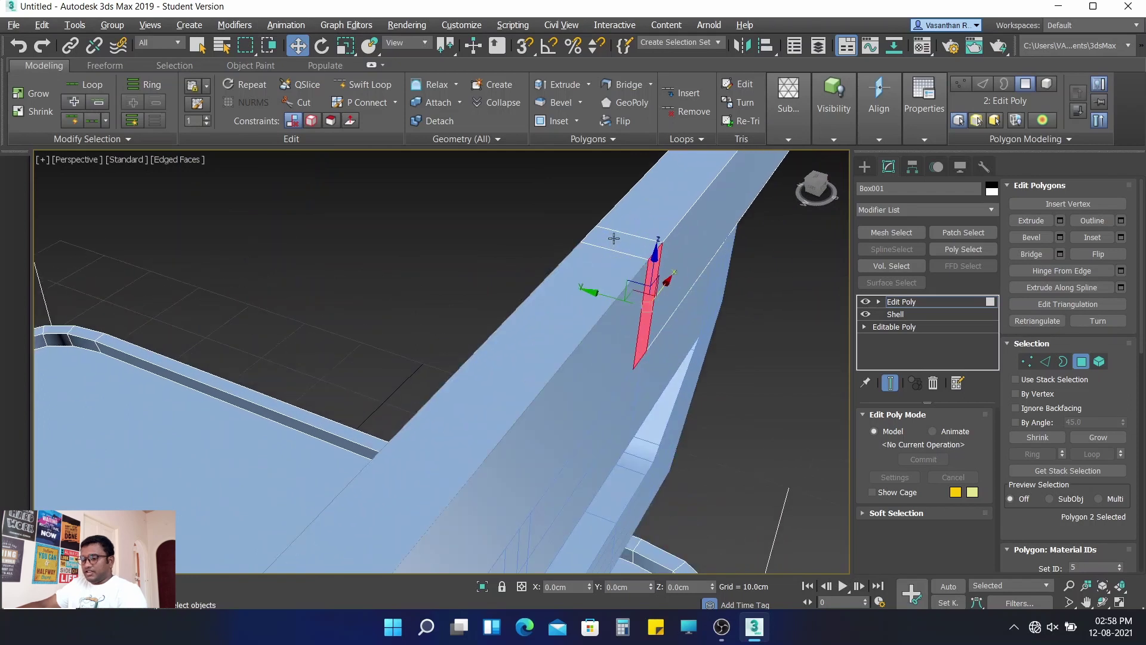
{"action": "left_click", "coordinate": [614, 239], "text": "ctrl"}
{"action": "mouse_move", "coordinate": [553, 306]}
{"action": "middle_mouse_down", "text": "alt"}
{"action": "mouse_move", "coordinate": [609, 301]}
{"action": "mouse_move", "coordinate": [610, 360]}
{"action": "middle_mouse_up", "text": "alt"}
{"action": "left_click", "coordinate": [609, 301], "text": "ctrl"}
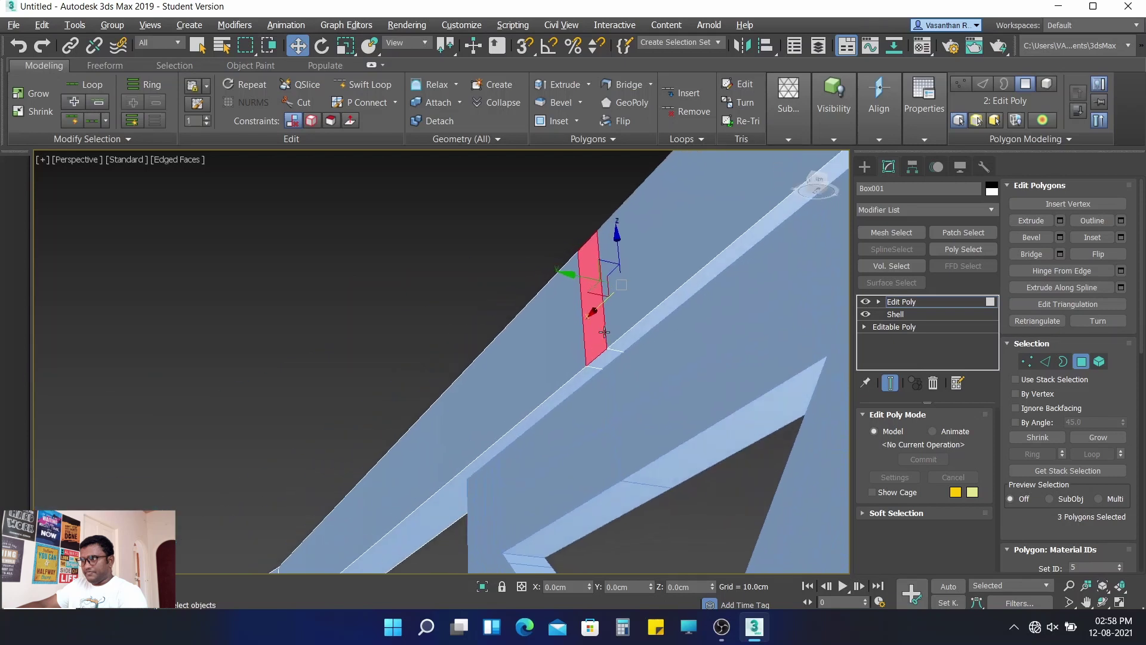
{"action": "left_click", "coordinate": [611, 359], "text": "ctrl"}
{"action": "mouse_move", "coordinate": [679, 403]}
{"action": "middle_mouse_down", "text": "alt"}
{"action": "mouse_move", "coordinate": [566, 439]}
{"action": "mouse_move", "coordinate": [620, 398]}
{"action": "mouse_move", "coordinate": [672, 410]}
{"action": "mouse_move", "coordinate": [637, 371]}
{"action": "mouse_move", "coordinate": [682, 393]}
{"action": "middle_mouse_up", "text": "alt"}
- Clear the polygon selection, leaving the Edit Poly at Polygon level with nothing selected
{"action": "scroll", "coordinate": [624, 400], "scroll_direction": "down", "scroll_amount": 5}
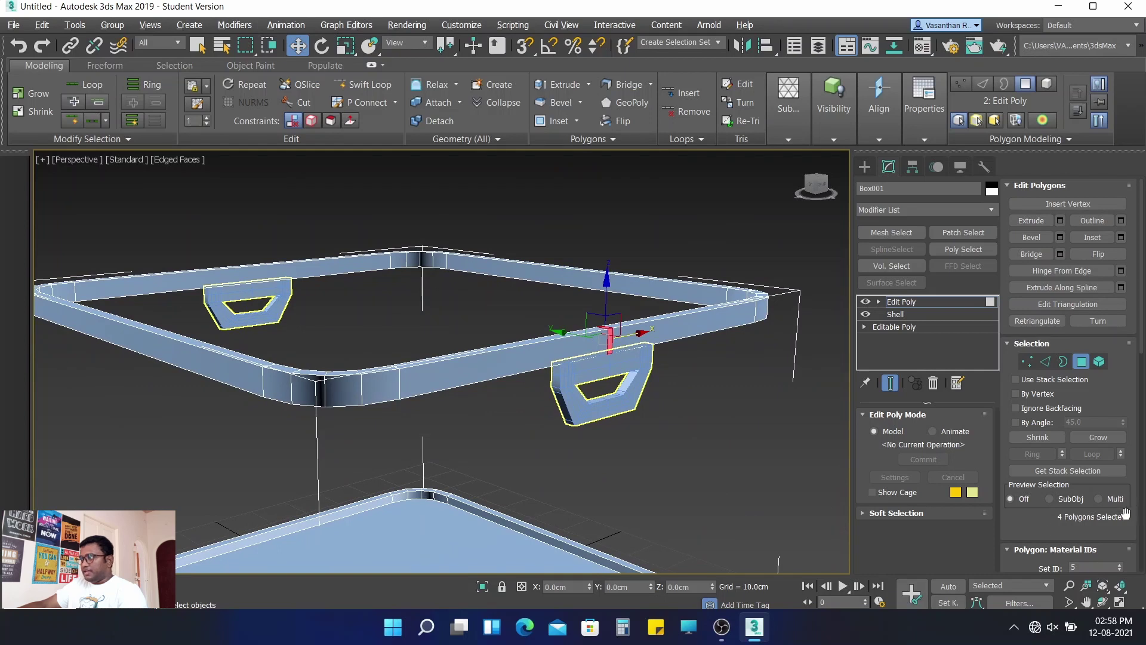
{"action": "scroll", "coordinate": [1126, 513], "scroll_direction": "down", "scroll_amount": 3}
{"action": "scroll", "coordinate": [1072, 484], "scroll_direction": "down", "scroll_amount": 2}
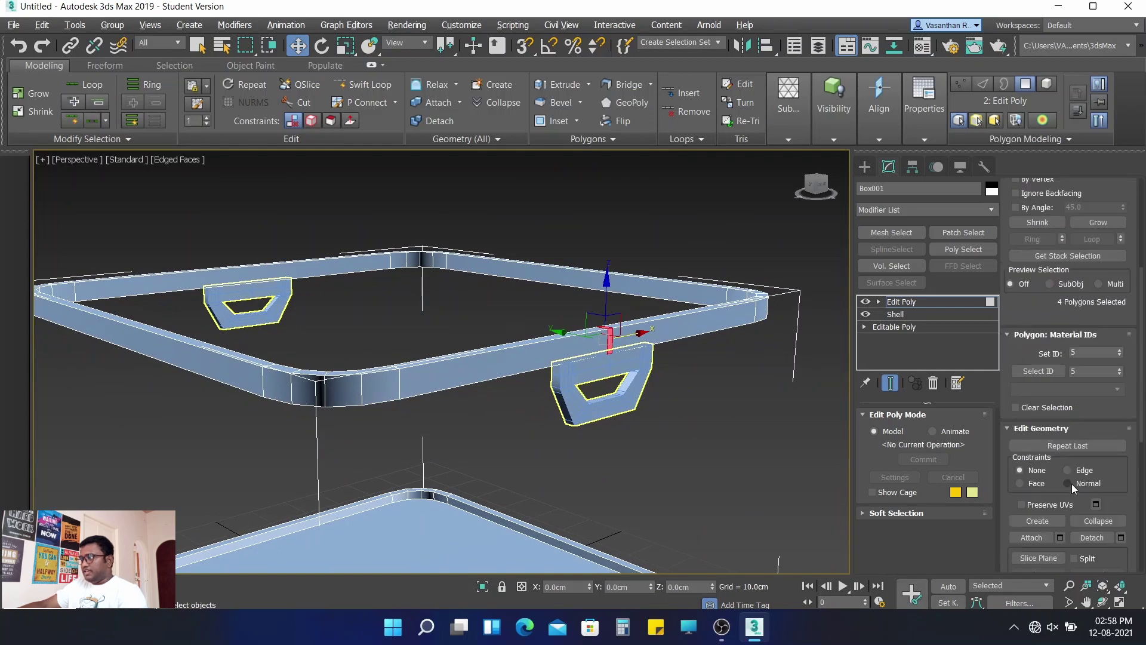
{"action": "left_click", "coordinate": [1107, 538]}
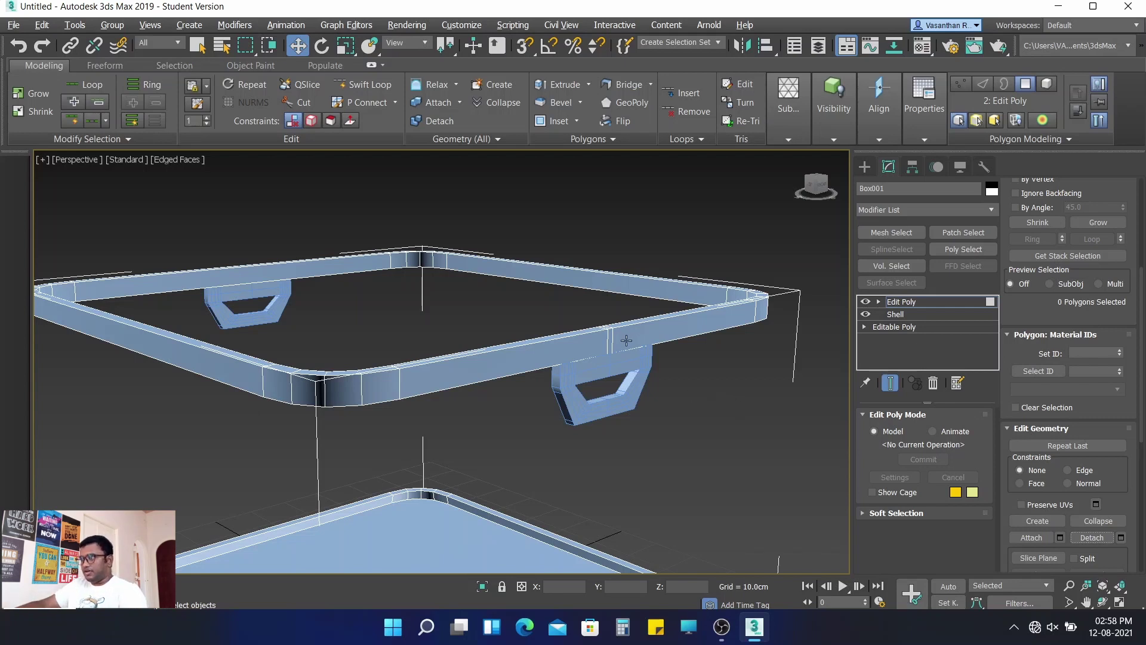
{"action": "scroll", "coordinate": [627, 340], "scroll_direction": "up", "scroll_amount": 3}
{"action": "scroll", "coordinate": [1059, 227], "scroll_direction": "up", "scroll_amount": 2}
{"action": "scroll", "coordinate": [1058, 268], "scroll_direction": "up", "scroll_amount": 2}
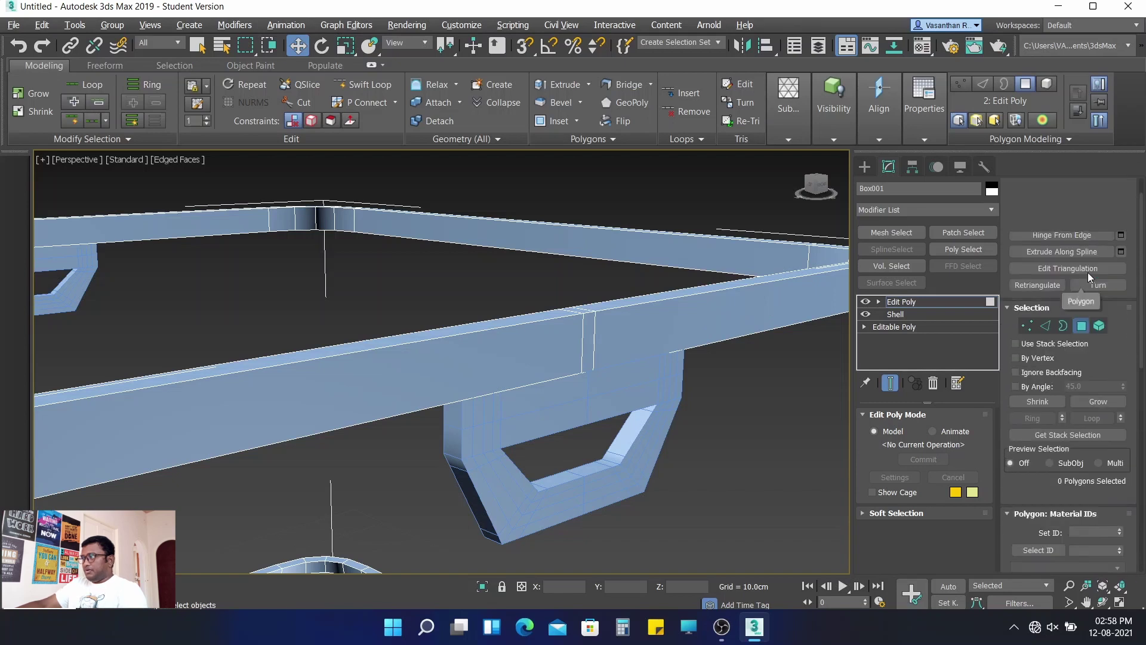
{"action": "scroll", "coordinate": [1055, 316], "scroll_direction": "up", "scroll_amount": 1}
- At Edge level, select the 8-edge vertical loop across the frame side above the handle
{"action": "left_click", "coordinate": [1045, 344]}
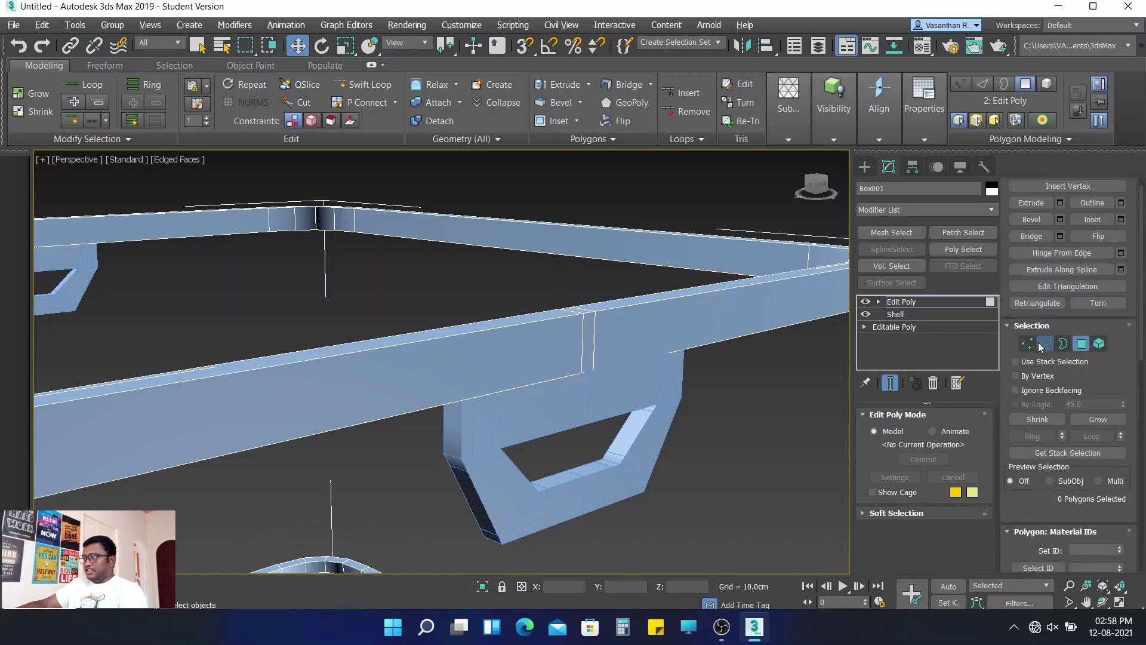
{"action": "left_click", "coordinate": [580, 336]}
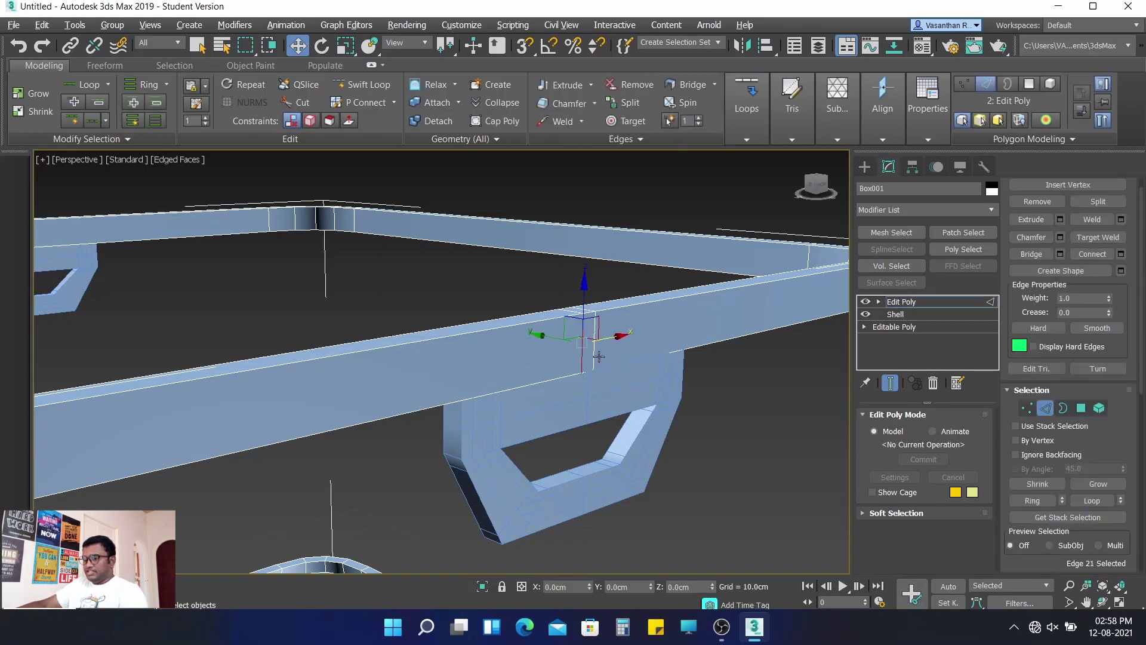
{"action": "scroll", "coordinate": [599, 354], "scroll_direction": "up", "scroll_amount": 1}
{"action": "left_click", "coordinate": [591, 350], "text": "ctrl"}
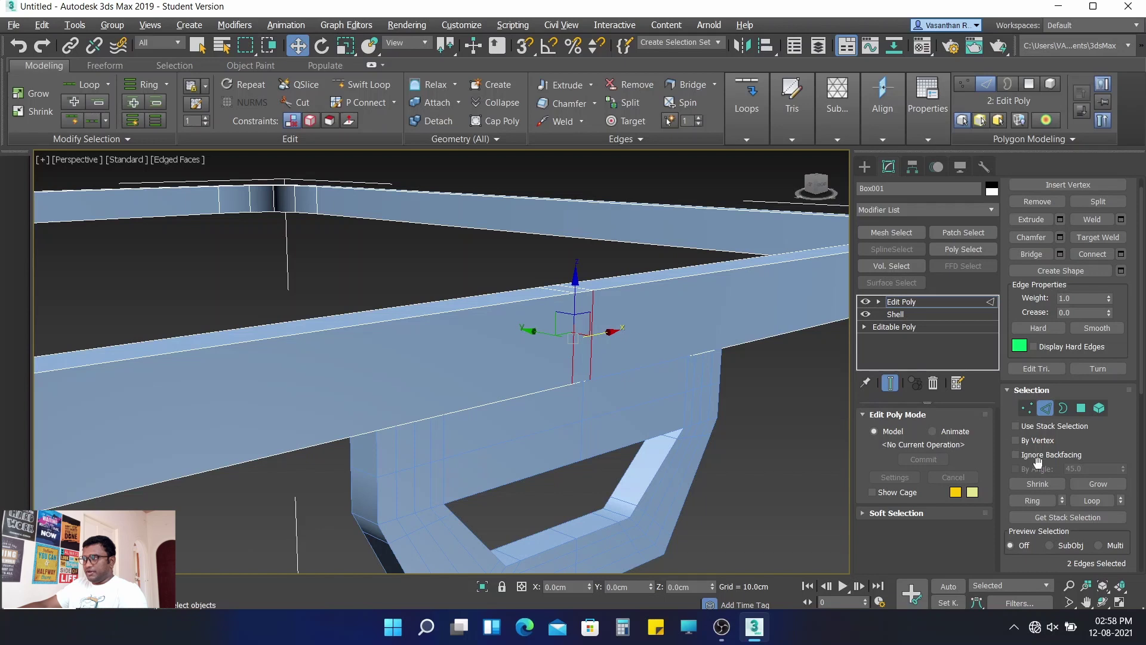
{"action": "left_click", "coordinate": [1094, 503]}
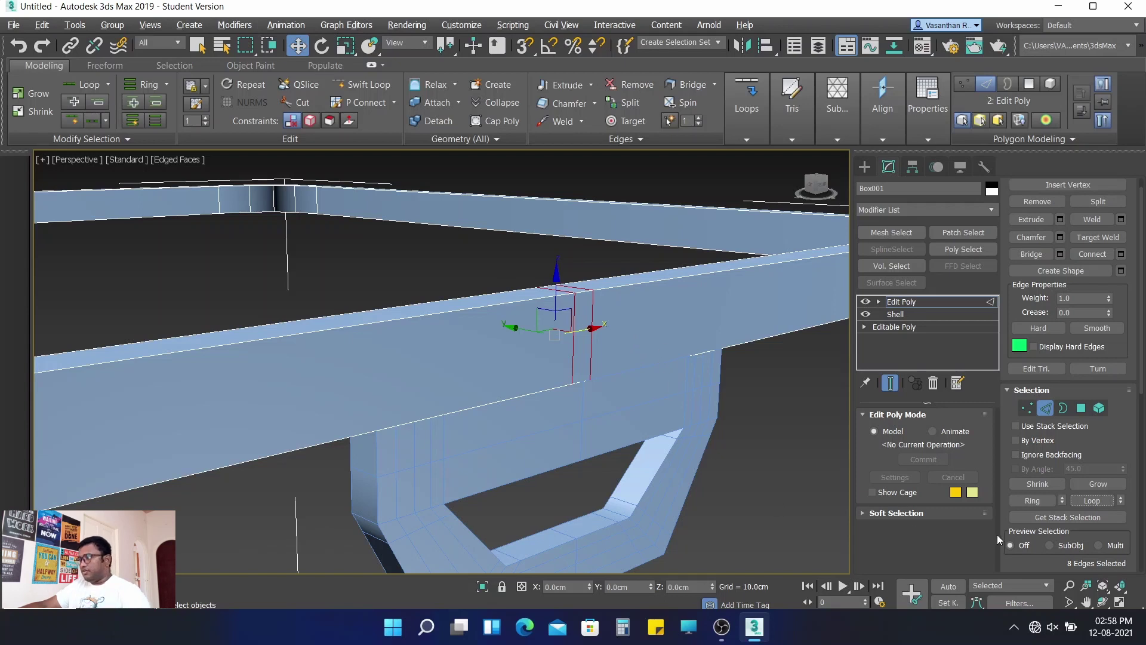
{"action": "scroll", "coordinate": [1087, 457], "scroll_direction": "down", "scroll_amount": 2}
{"action": "scroll", "coordinate": [1095, 484], "scroll_direction": "down", "scroll_amount": 3}
{"action": "scroll", "coordinate": [1099, 499], "scroll_direction": "up", "scroll_amount": 2}
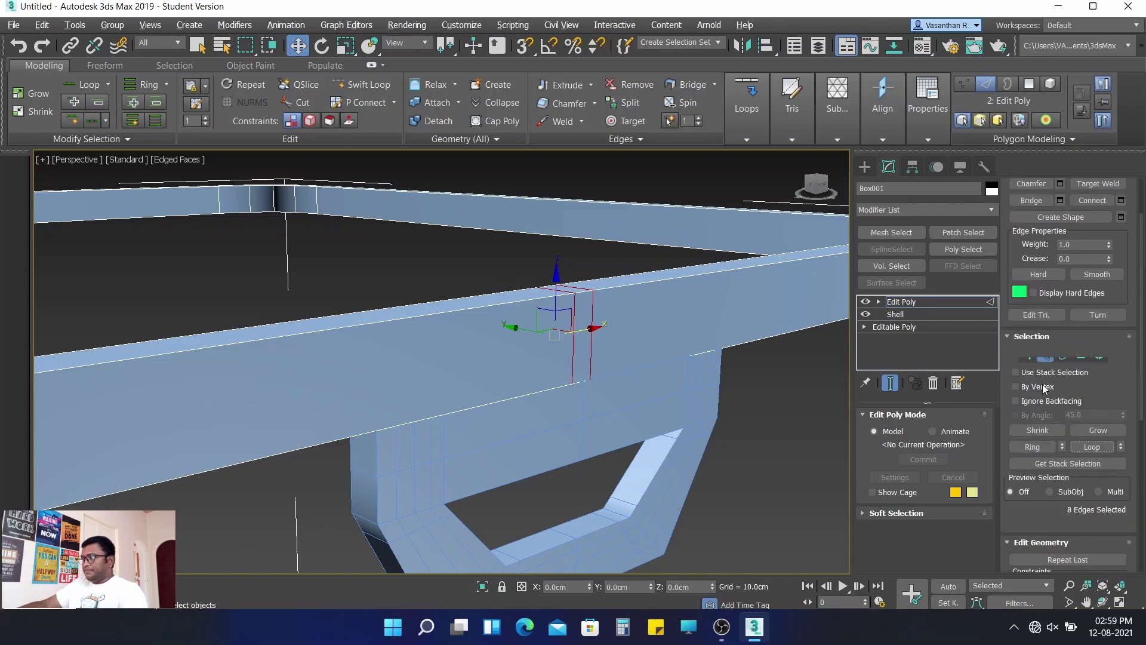
{"action": "scroll", "coordinate": [1074, 417], "scroll_direction": "up", "scroll_amount": 3}
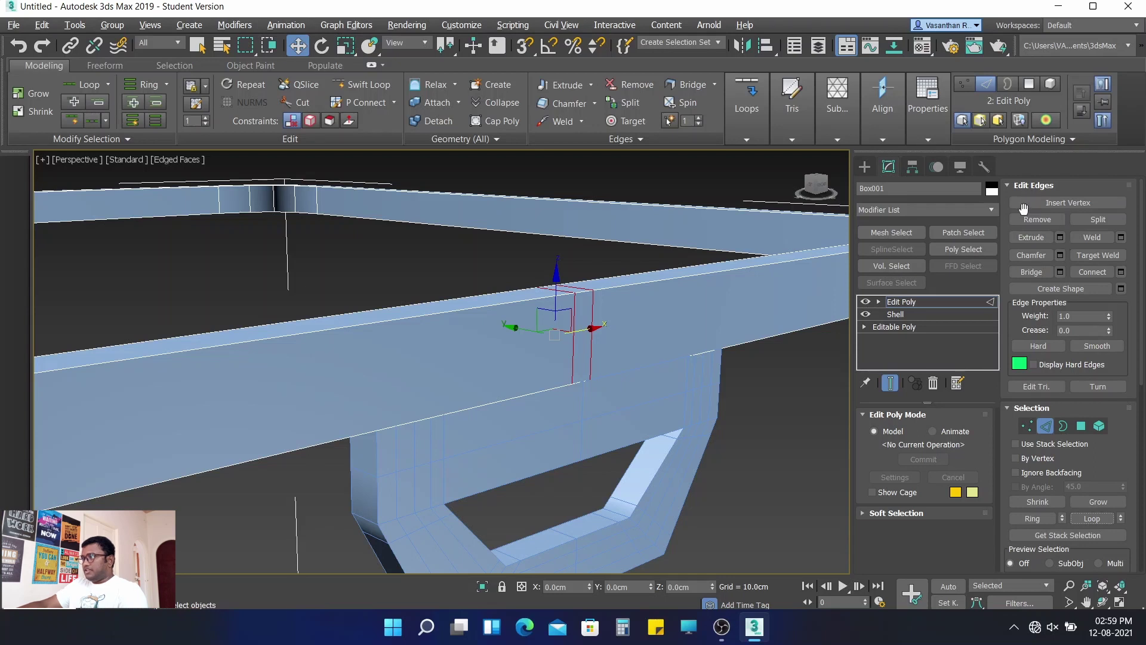
{"action": "left_click", "coordinate": [1037, 219]}
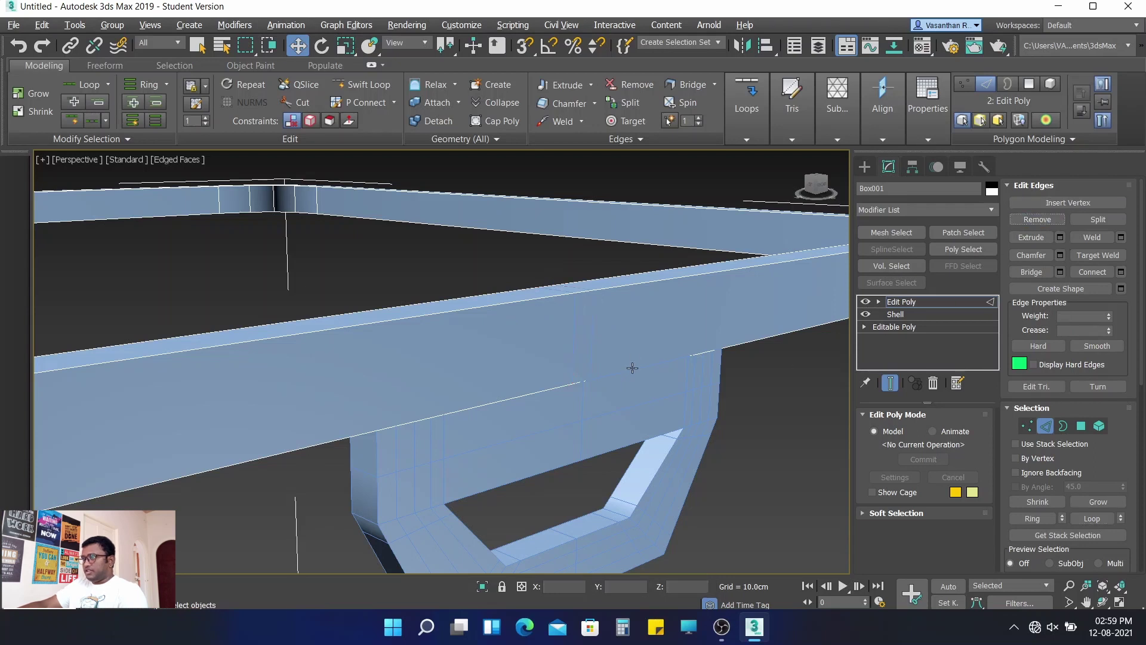
{"action": "scroll", "coordinate": [632, 368], "scroll_direction": "down", "scroll_amount": 2}
{"action": "scroll", "coordinate": [762, 387], "scroll_direction": "down", "scroll_amount": 3}
{"action": "scroll", "coordinate": [764, 413], "scroll_direction": "down", "scroll_amount": 3}
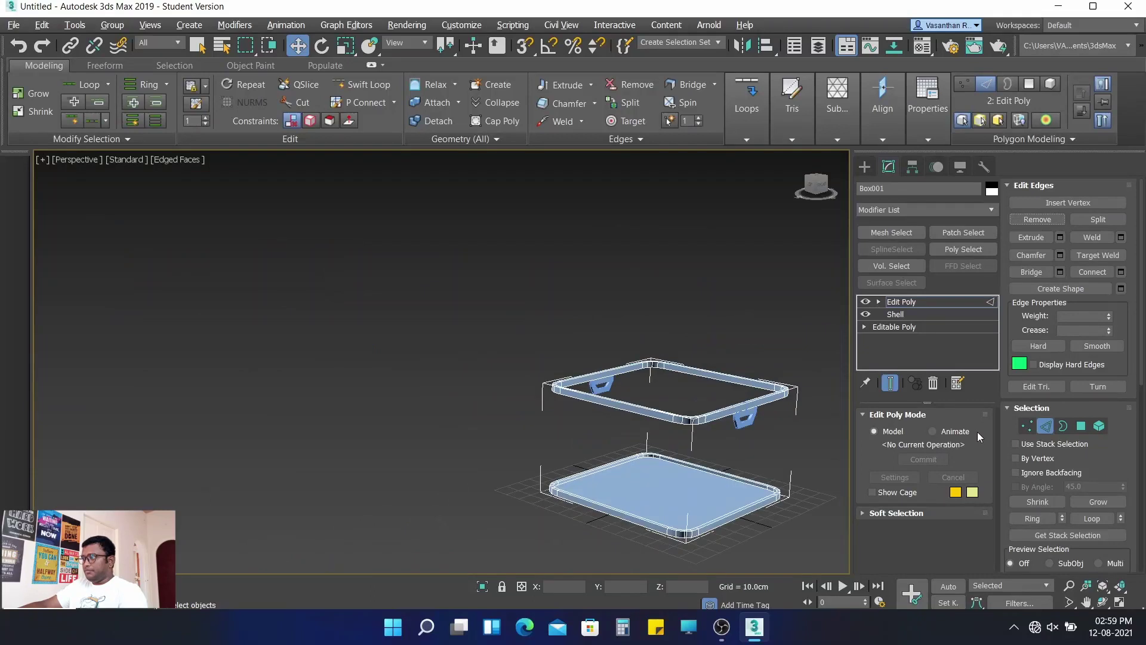
{"action": "middle_click_drag", "start_coordinate": [600, 450], "coordinate": [497, 394]}
{"action": "scroll", "coordinate": [628, 357], "scroll_direction": "up", "scroll_amount": 4}
{"action": "scroll", "coordinate": [658, 353], "scroll_direction": "down", "scroll_amount": 4}
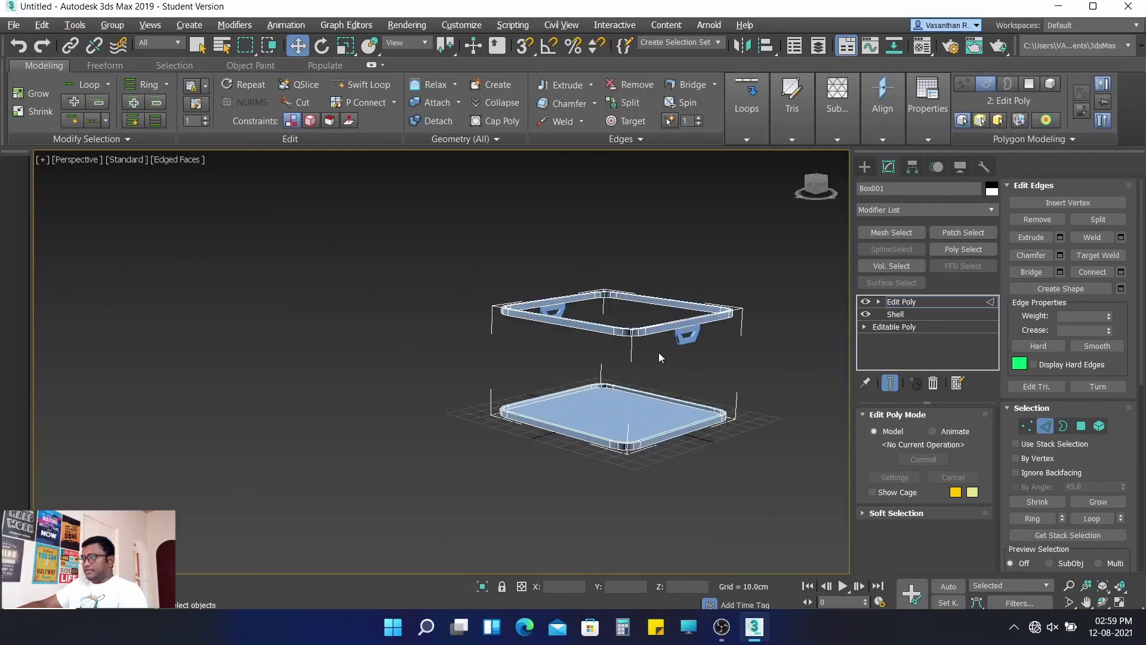
{"action": "scroll", "coordinate": [635, 343], "scroll_direction": "up", "scroll_amount": 1}
{"action": "scroll", "coordinate": [636, 342], "scroll_direction": "up", "scroll_amount": 1}
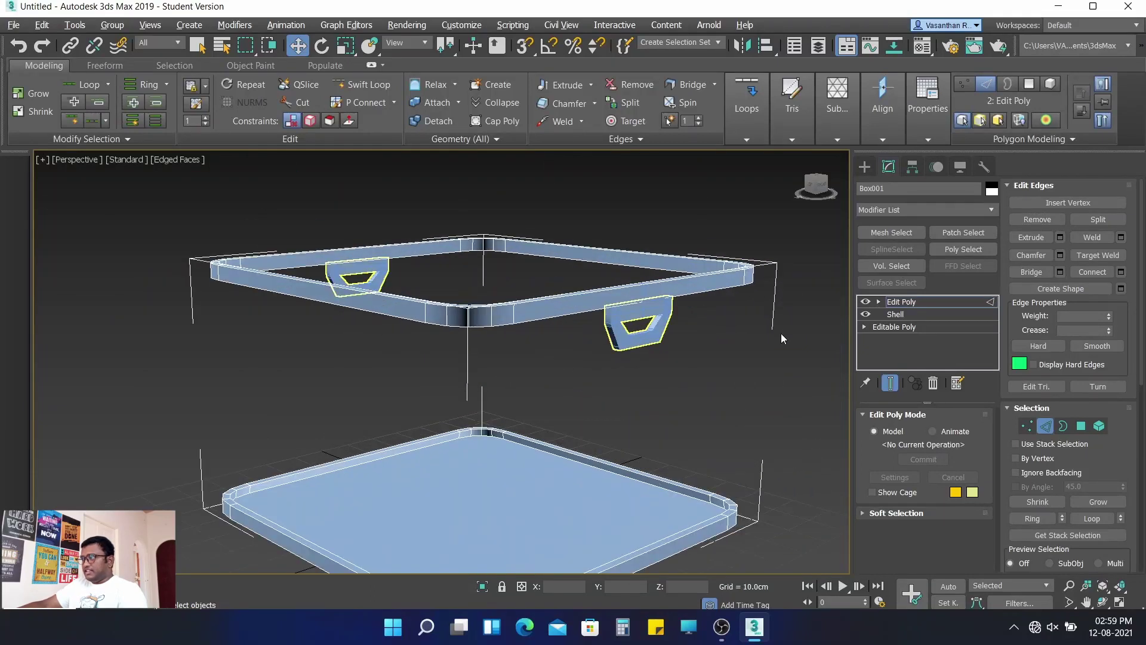
{"action": "left_click", "coordinate": [1028, 427]}
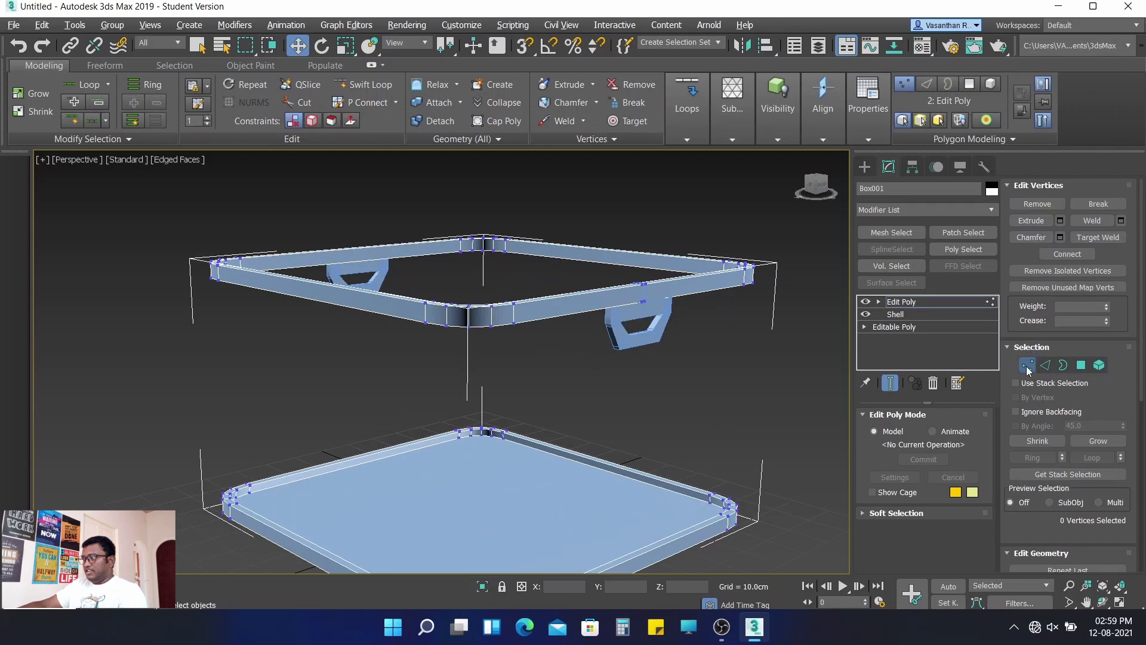
{"action": "left_click", "coordinate": [1027, 365]}
{"action": "scroll", "coordinate": [681, 340], "scroll_direction": "up", "scroll_amount": 3}
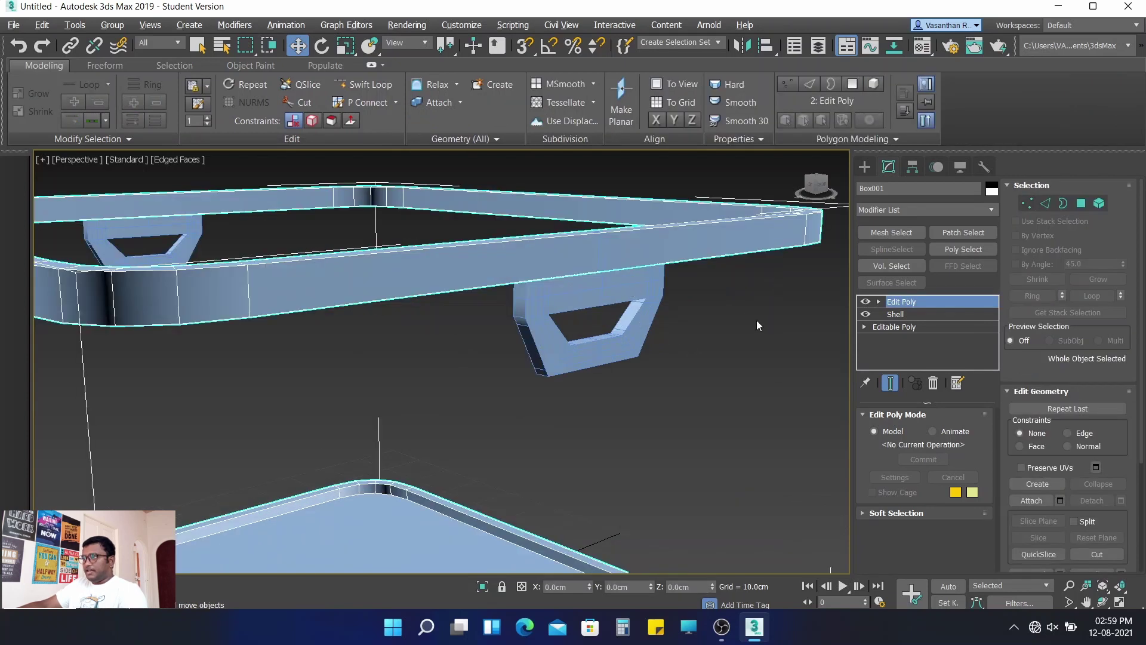
{"action": "left_click", "coordinate": [739, 314]}
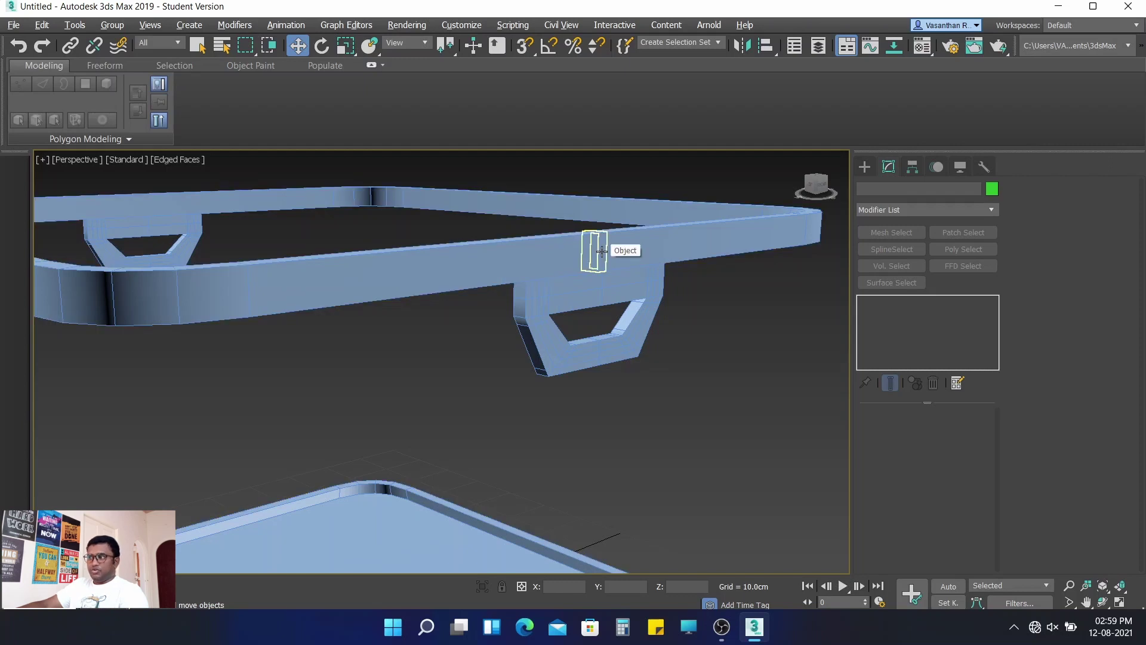
{"action": "left_click", "coordinate": [426, 274]}
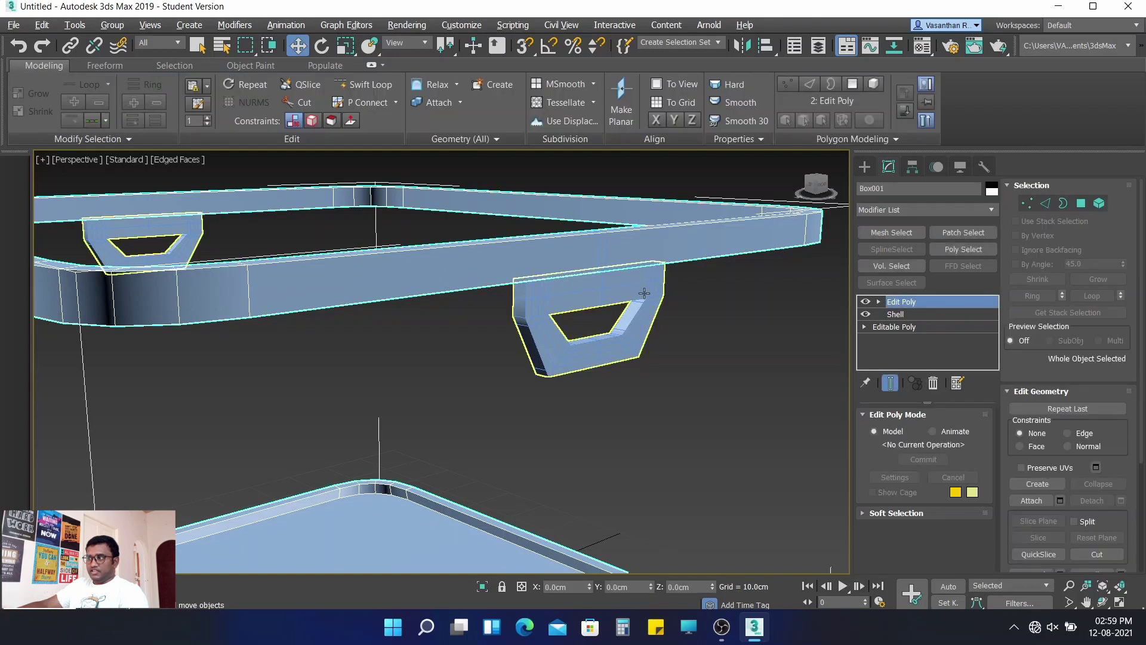
{"action": "middle_click_drag", "start_coordinate": [648, 353], "coordinate": [621, 445], "text": "alt"}
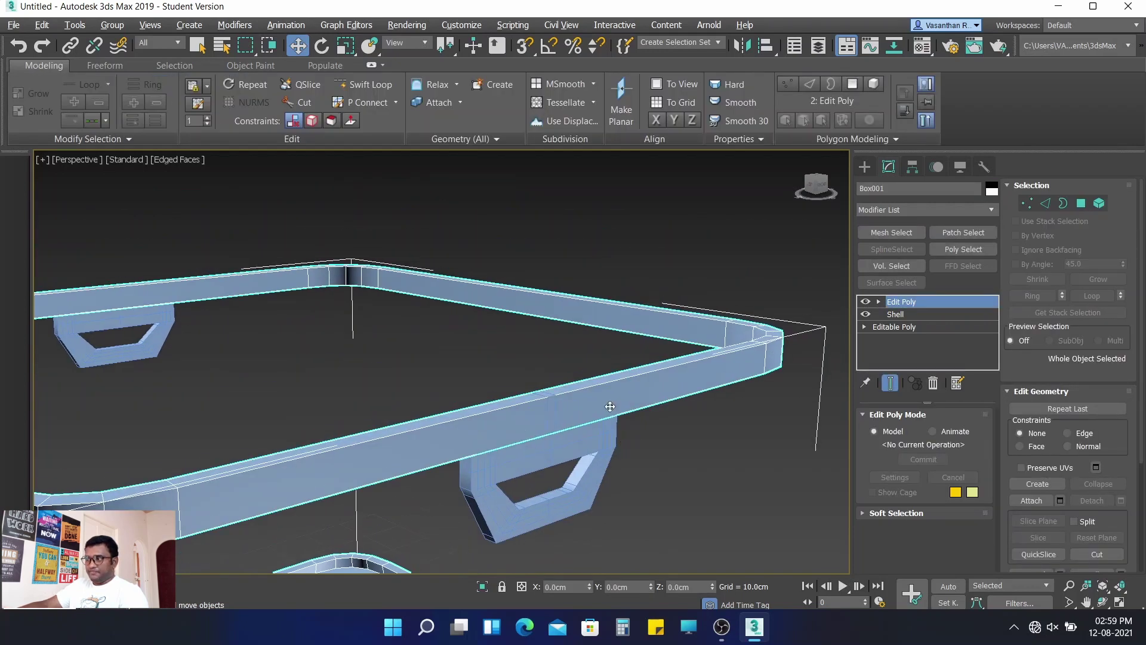
{"action": "scroll", "coordinate": [784, 359], "scroll_direction": "up", "scroll_amount": 2}
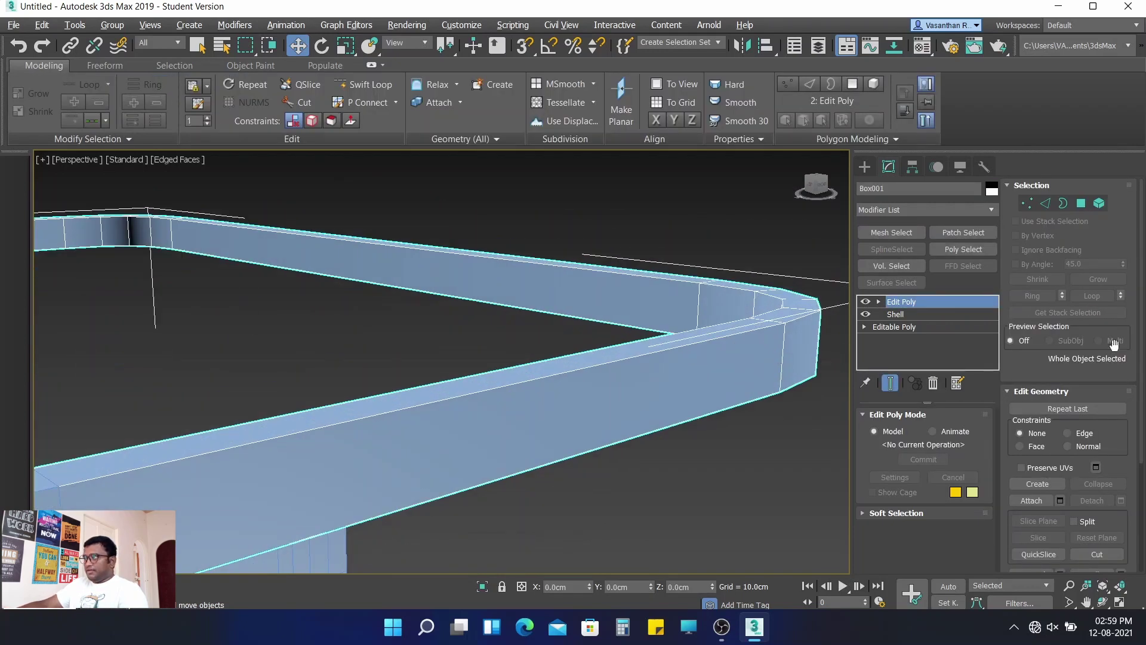
{"action": "left_click", "coordinate": [1044, 203]}
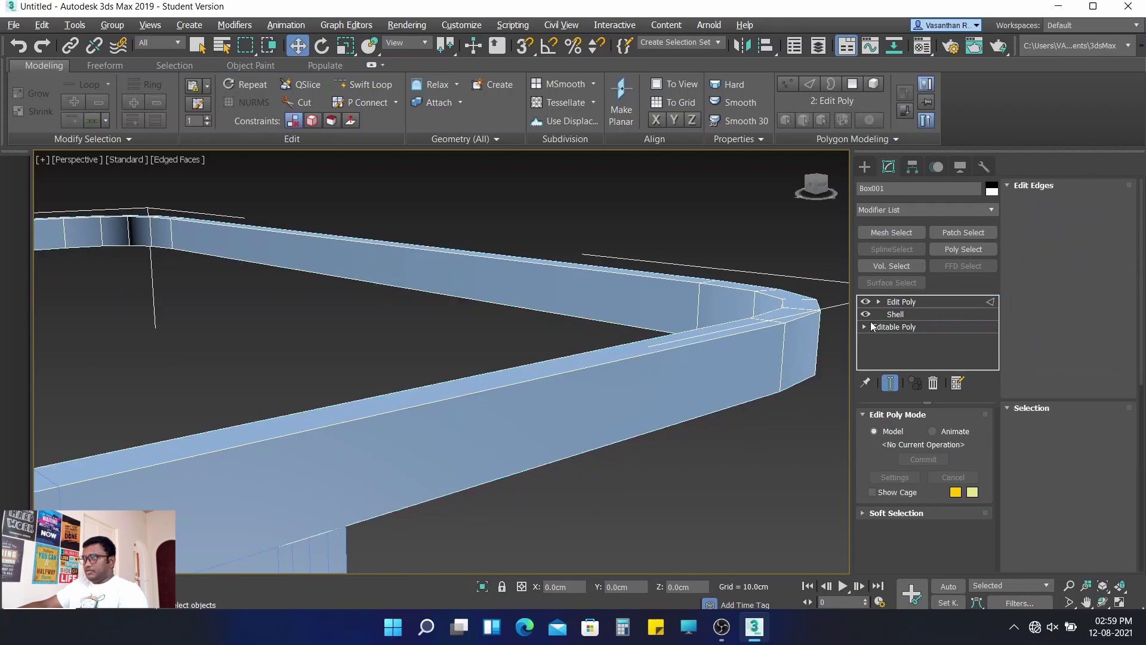
- Ring-select the frame's vertical corner edges and connect them into a middle edge loop
{"action": "left_click", "coordinate": [783, 352]}
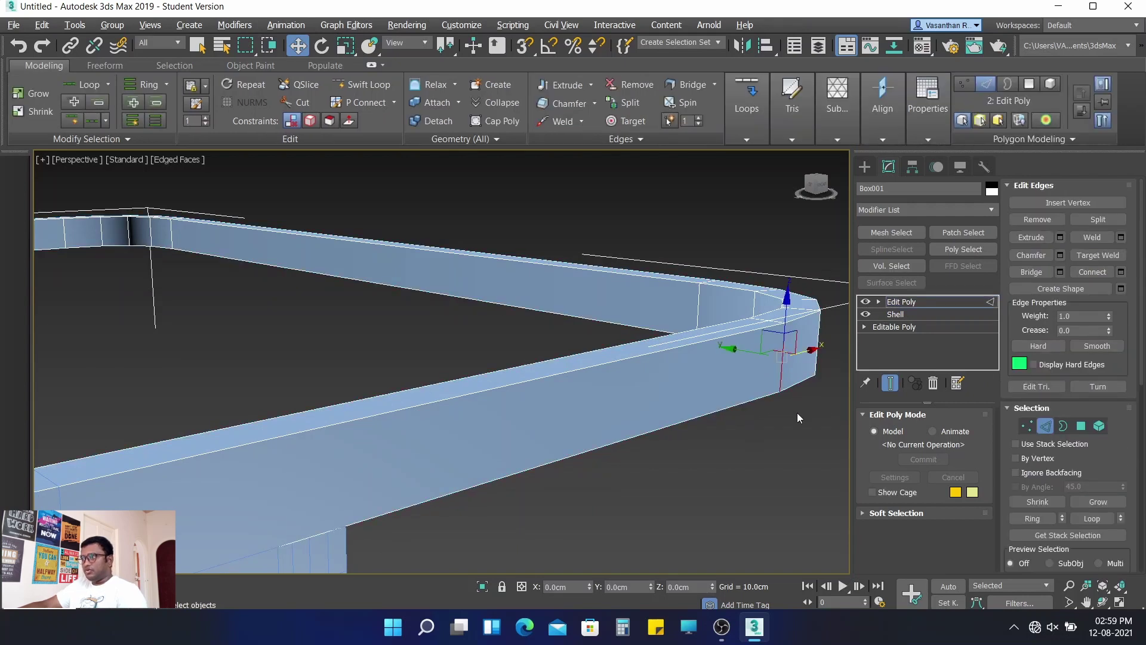
{"action": "scroll", "coordinate": [796, 413], "scroll_direction": "down", "scroll_amount": 5}
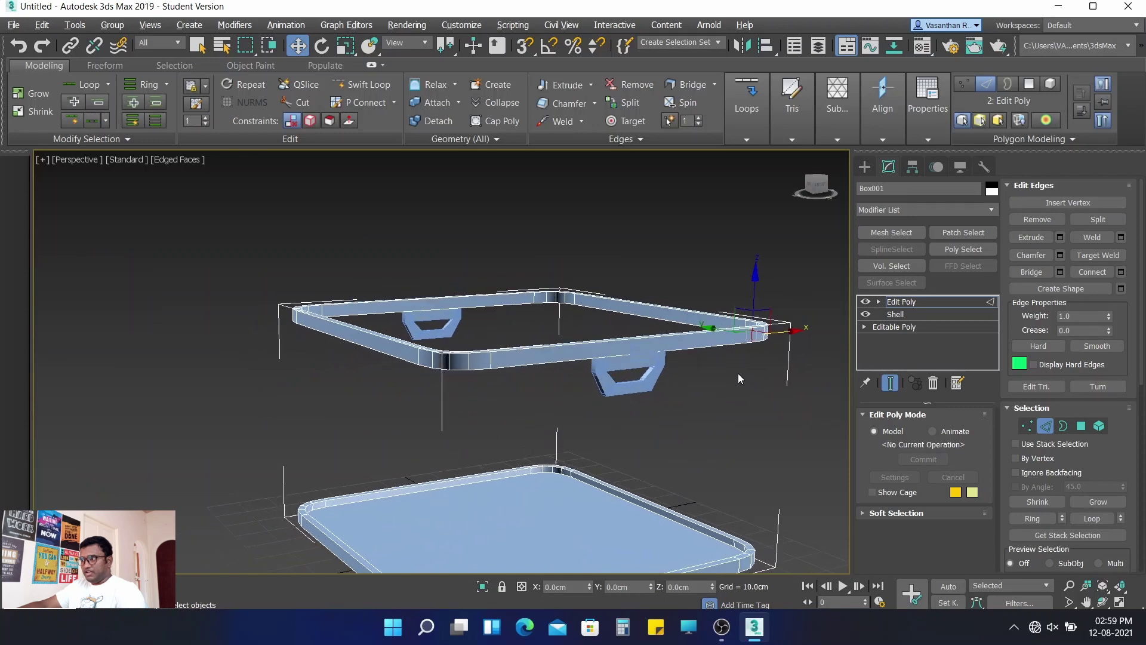
{"action": "scroll", "coordinate": [753, 352], "scroll_direction": "up", "scroll_amount": 4}
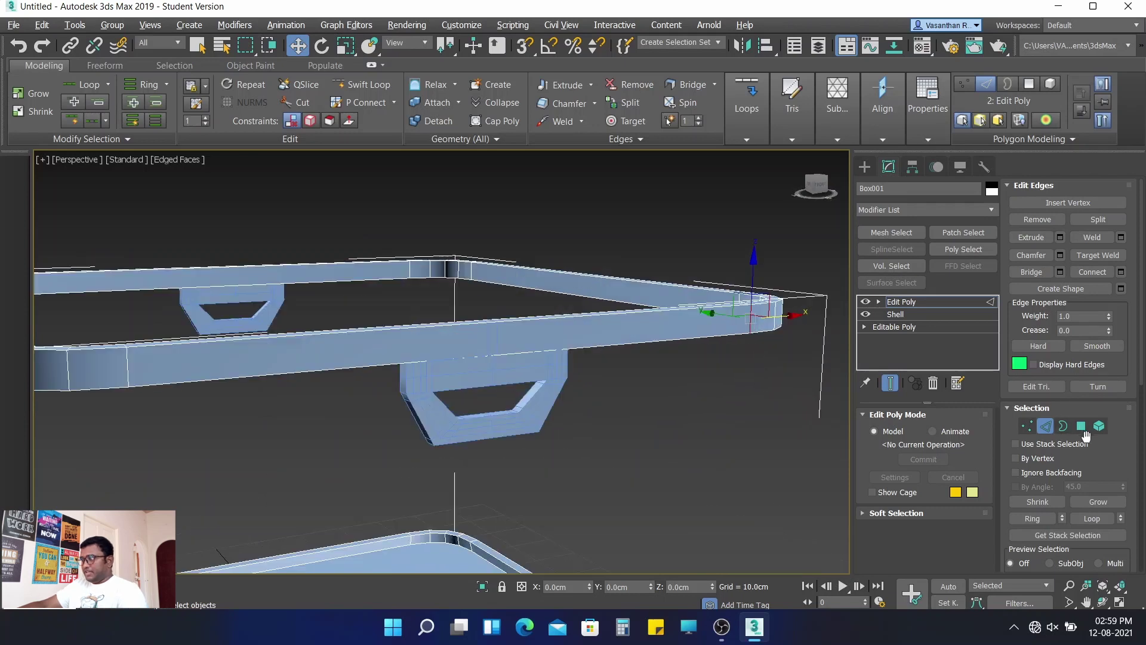
{"action": "left_click", "coordinate": [1033, 519]}
{"action": "scroll", "coordinate": [796, 531], "scroll_direction": "down", "scroll_amount": 5}
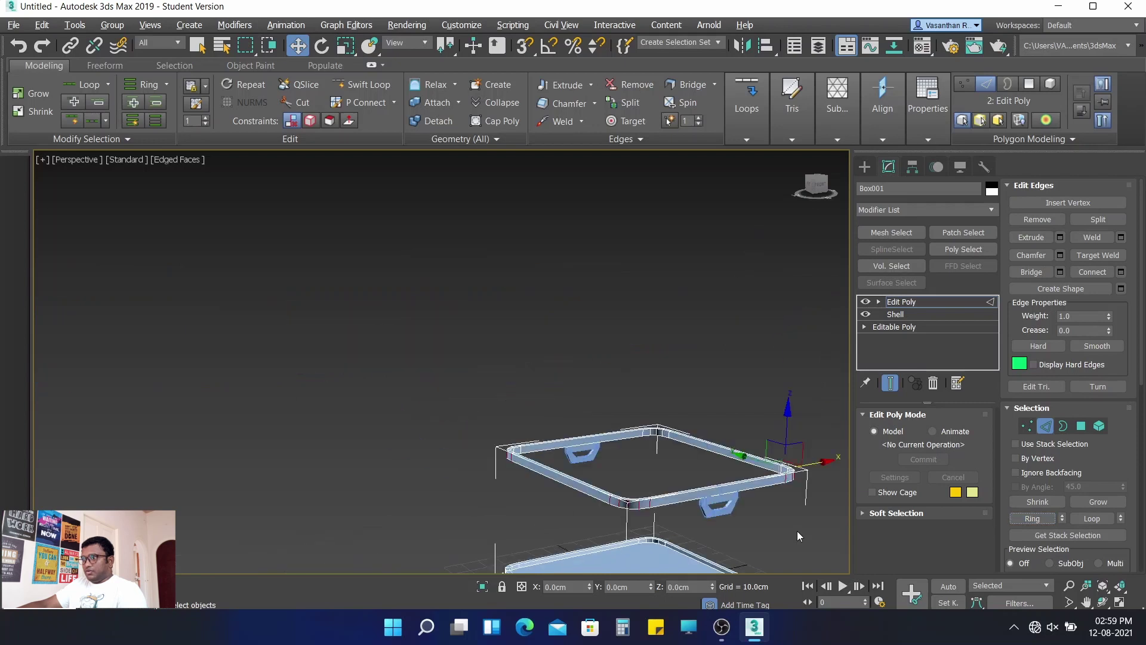
{"action": "mouse_move", "coordinate": [655, 455]}
{"action": "middle_mouse_down", "text": "alt"}
{"action": "mouse_move", "coordinate": [617, 400]}
{"action": "mouse_move", "coordinate": [608, 428]}
{"action": "mouse_move", "coordinate": [543, 420]}
{"action": "middle_mouse_up", "text": "alt"}
{"action": "scroll", "coordinate": [525, 437], "scroll_direction": "up", "scroll_amount": 2}
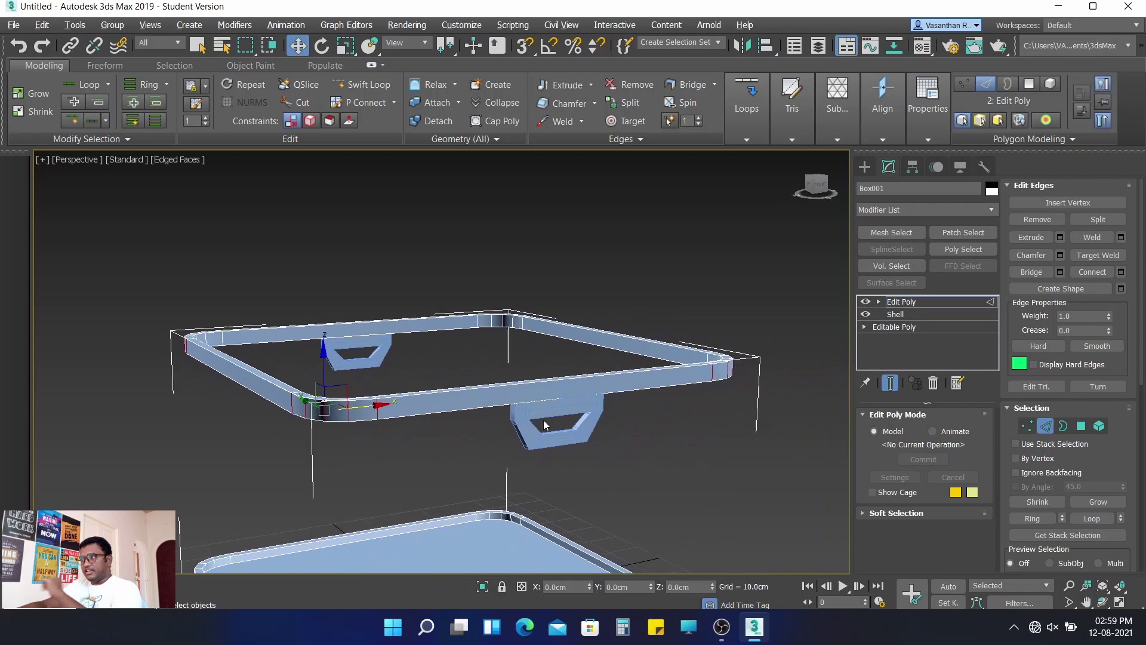
{"action": "left_click", "coordinate": [1095, 272]}
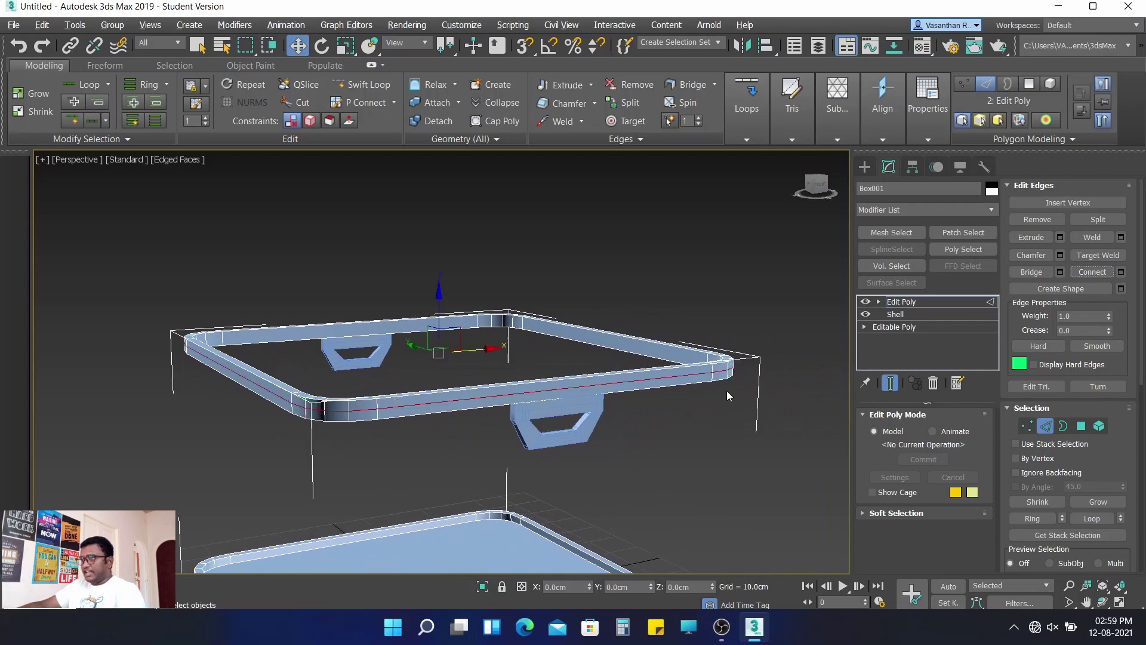
{"action": "scroll", "coordinate": [726, 390], "scroll_direction": "up", "scroll_amount": 2}
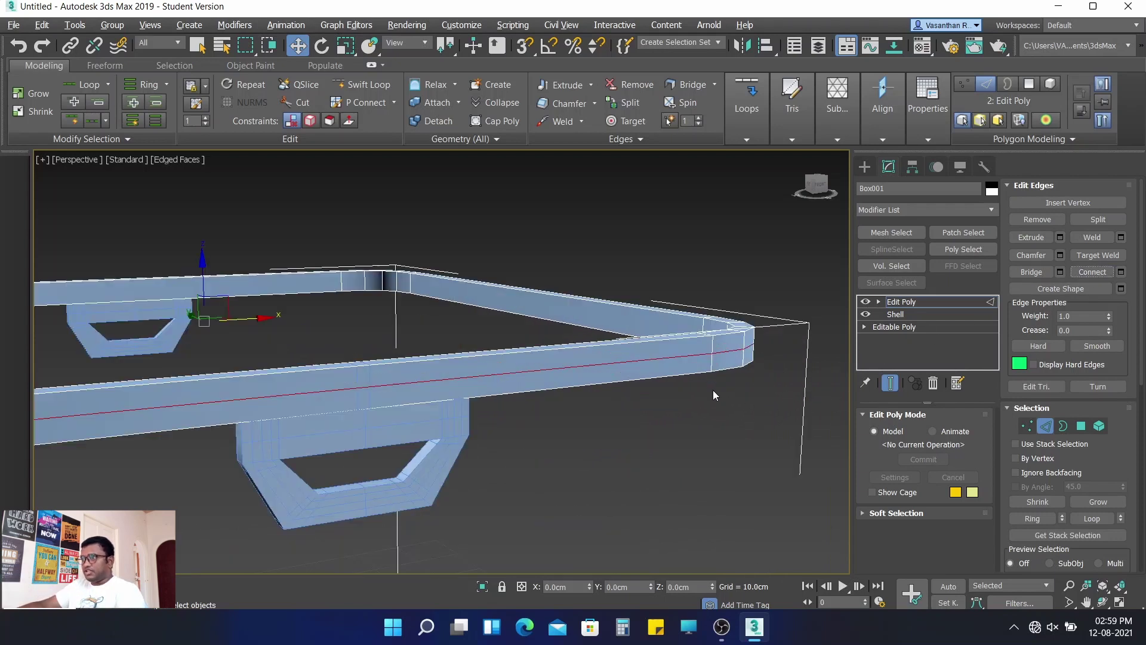
- Extrude the middle edge loop into a groove with height -0.35 and width 0.25
{"action": "left_click", "coordinate": [1059, 238]}
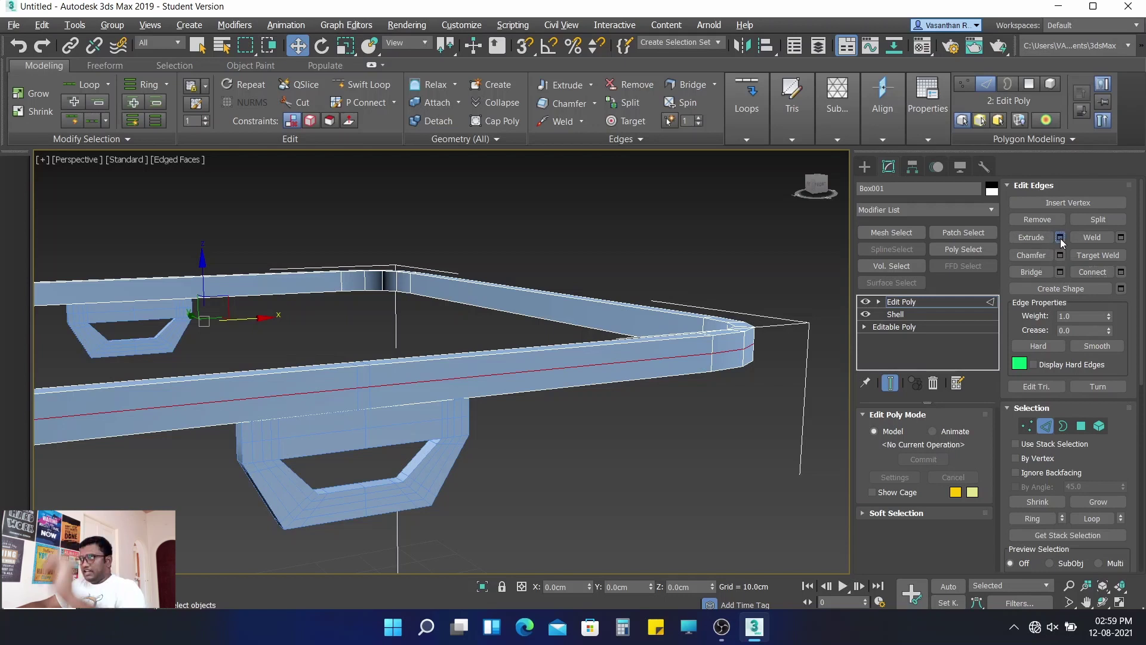
{"action": "left_click", "coordinate": [1060, 239]}
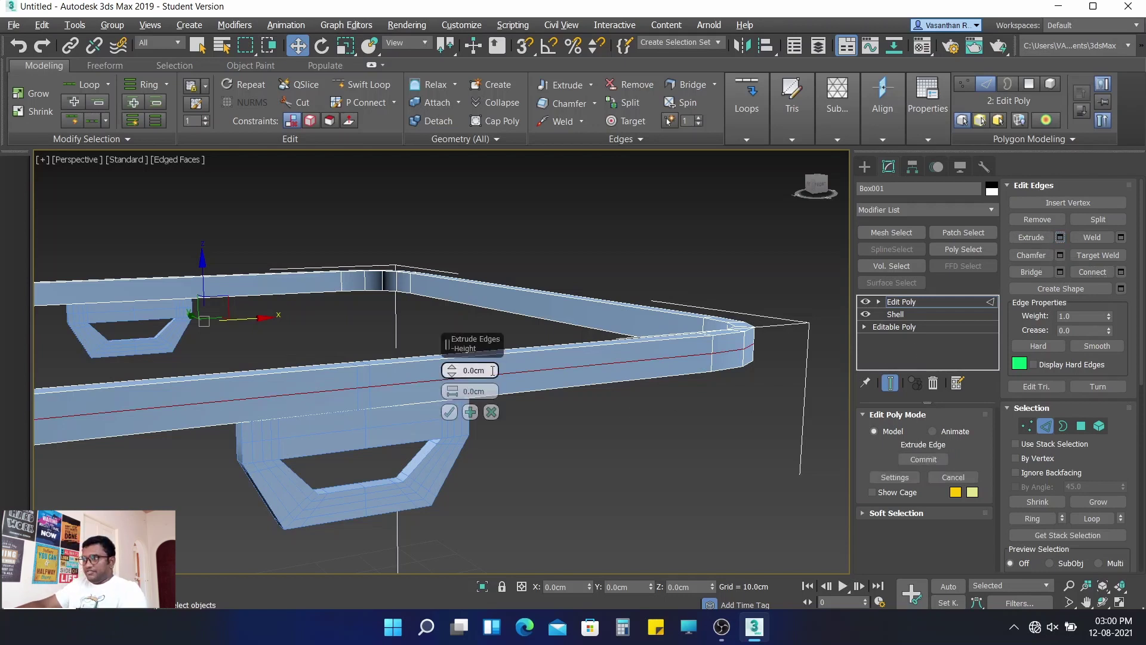
{"action": "left_click_drag", "start_coordinate": [492, 371], "coordinate": [467, 370]}
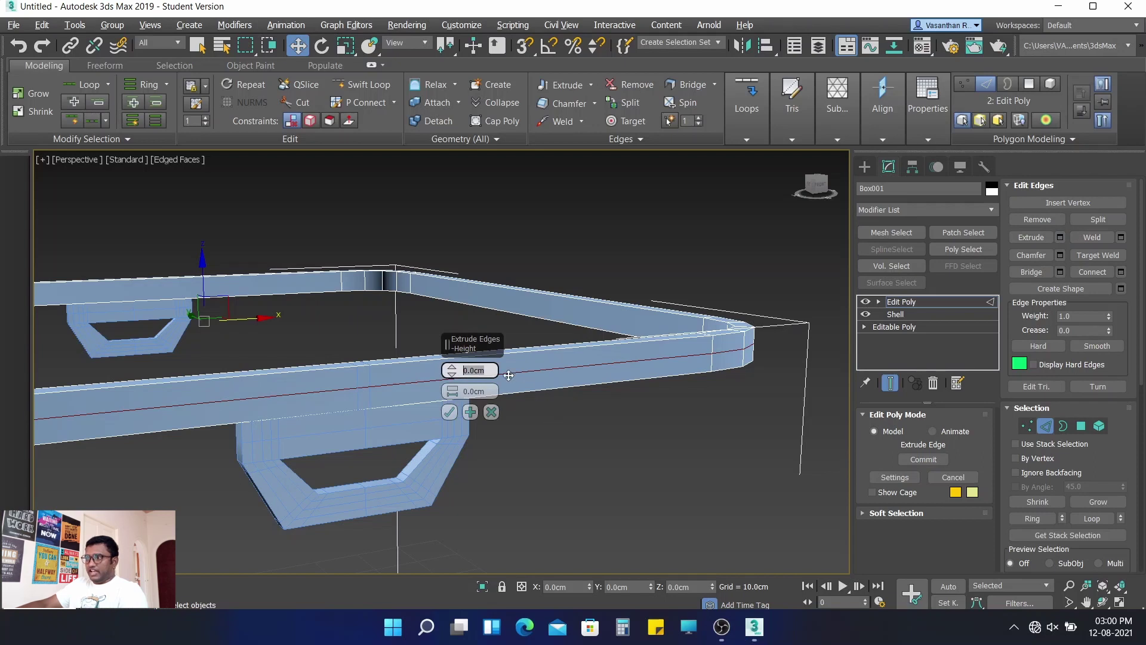
{"action": "key", "text": "BackSpace"}
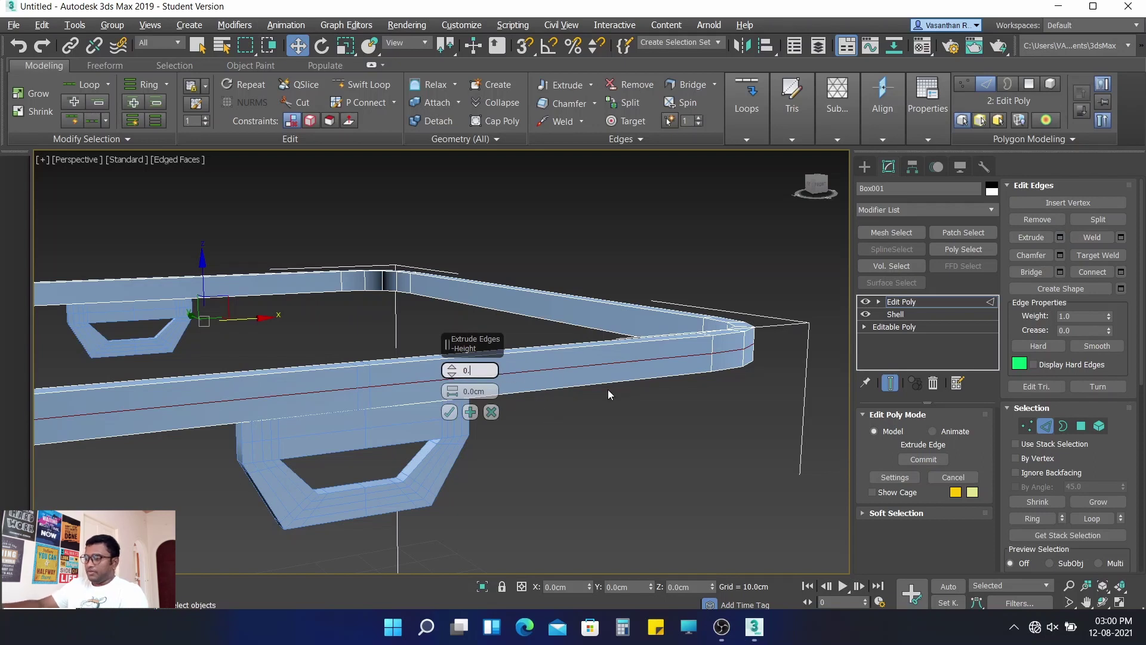
{"action": "type", "text": "-"}
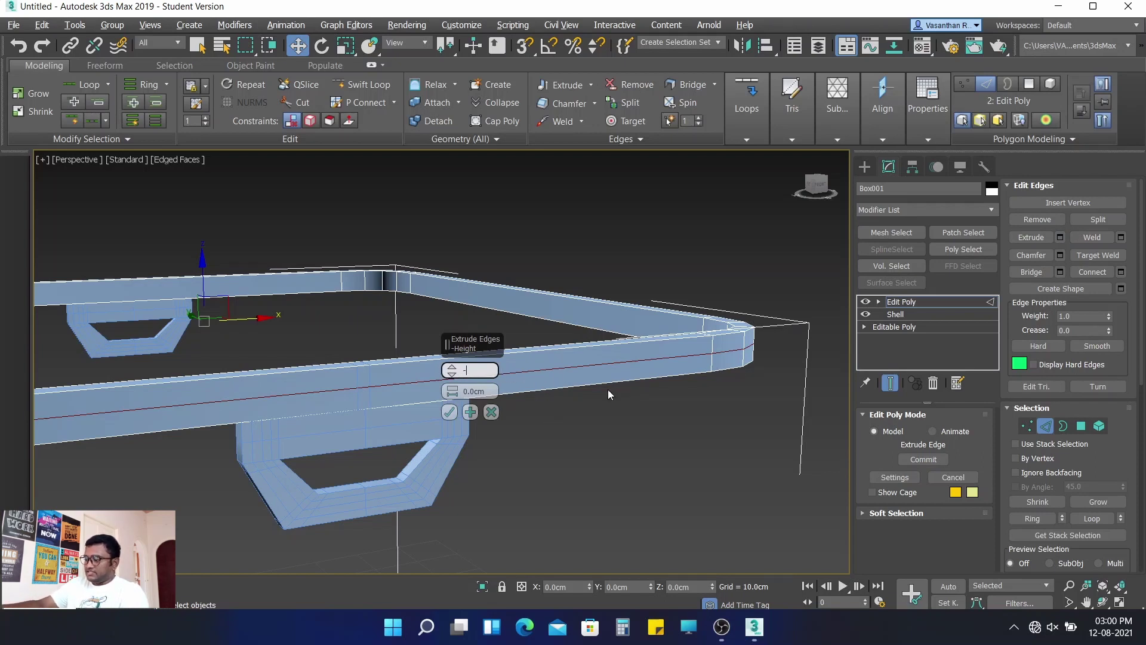
{"action": "type", "text": "0.35"}
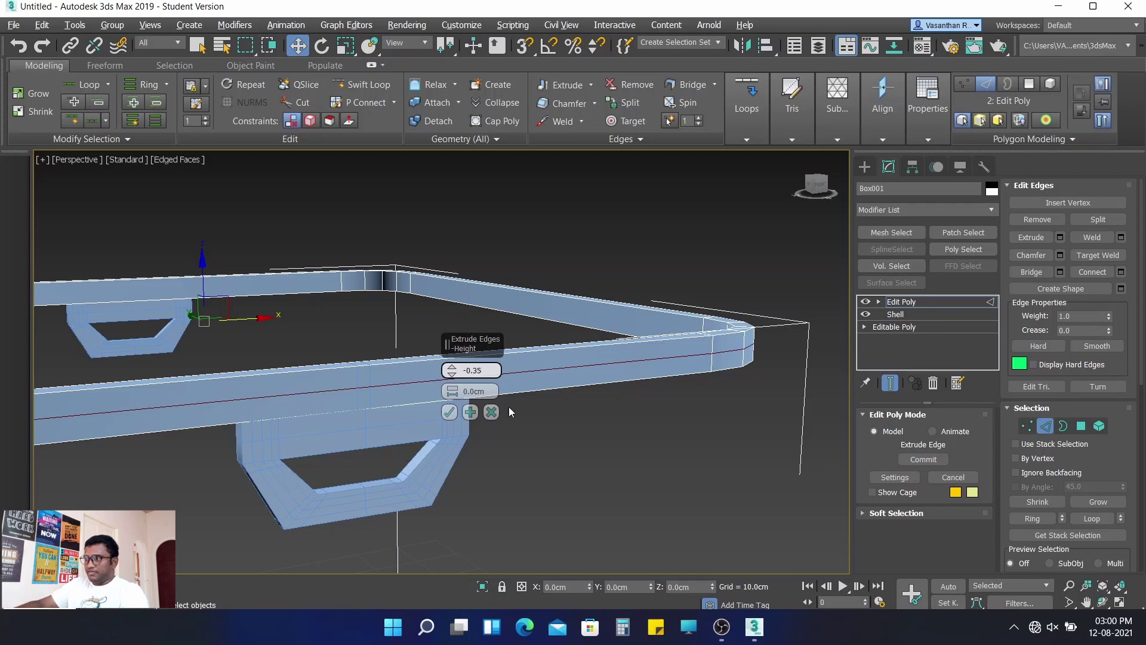
{"action": "left_click", "coordinate": [487, 392]}
{"action": "type", "text": "0.25"}
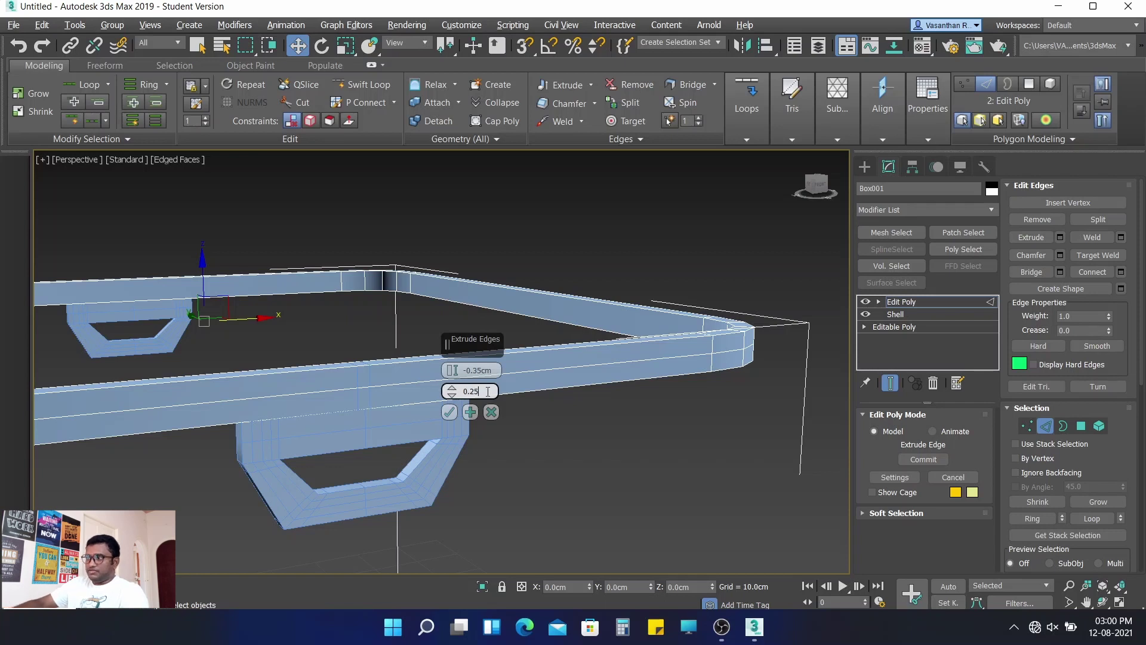
{"action": "left_click", "coordinate": [450, 413]}
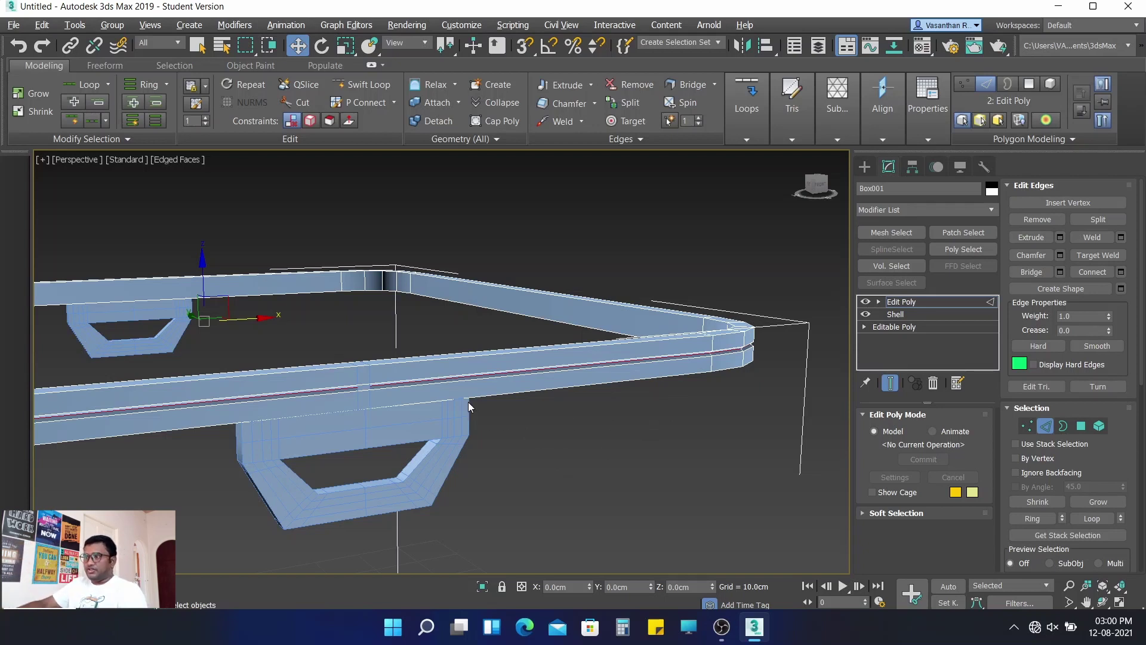
- Pick a rail corner edge and extend it to the full edge ring around the rail
{"action": "scroll", "coordinate": [368, 388], "scroll_direction": "up", "scroll_amount": 2}
{"action": "scroll", "coordinate": [546, 399], "scroll_direction": "down", "scroll_amount": 3}
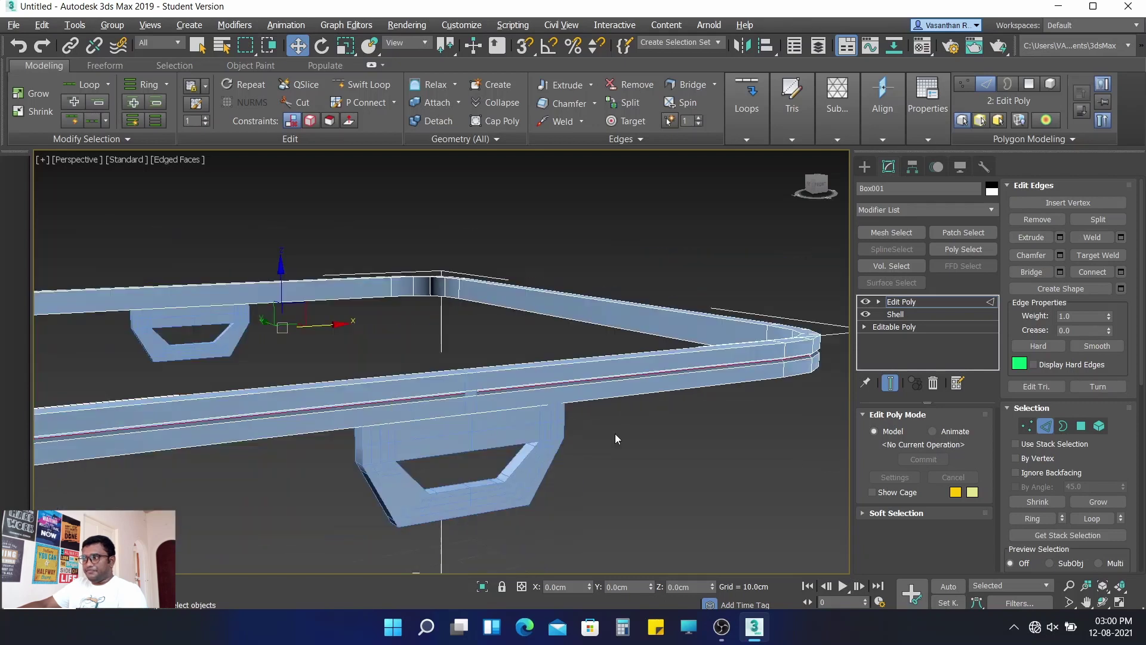
{"action": "scroll", "coordinate": [662, 439], "scroll_direction": "down", "scroll_amount": 2}
{"action": "middle_click_drag", "start_coordinate": [647, 443], "coordinate": [693, 448], "text": "alt"}
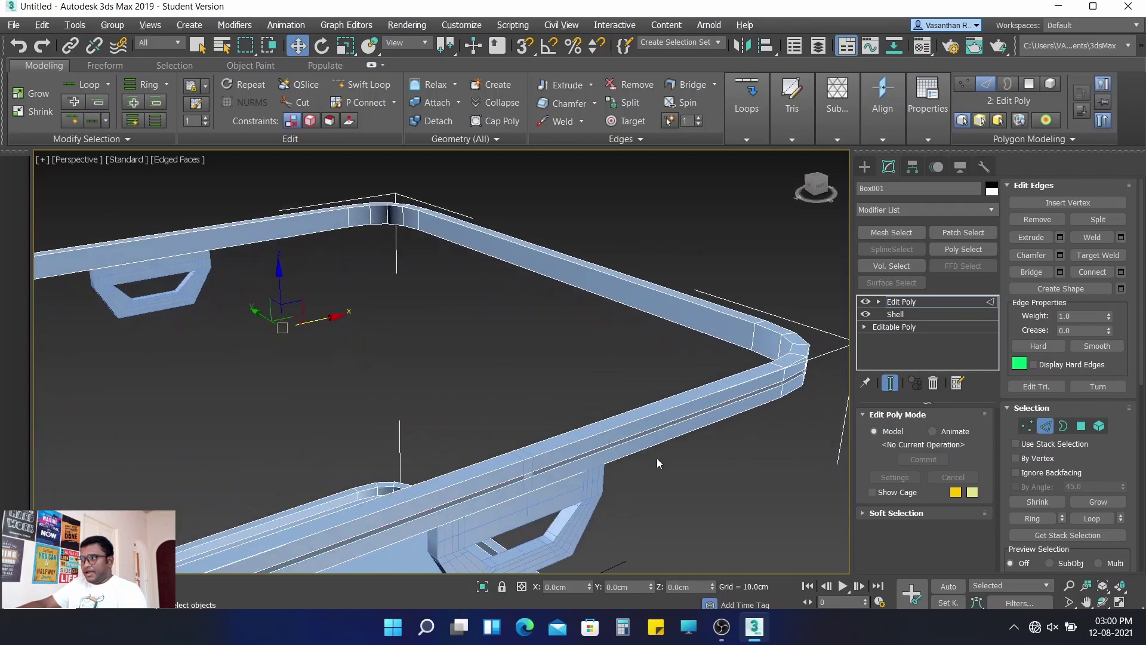
{"action": "scroll", "coordinate": [636, 345], "scroll_direction": "up", "scroll_amount": 3}
{"action": "middle_click_drag", "start_coordinate": [635, 345], "coordinate": [640, 357], "text": "alt"}
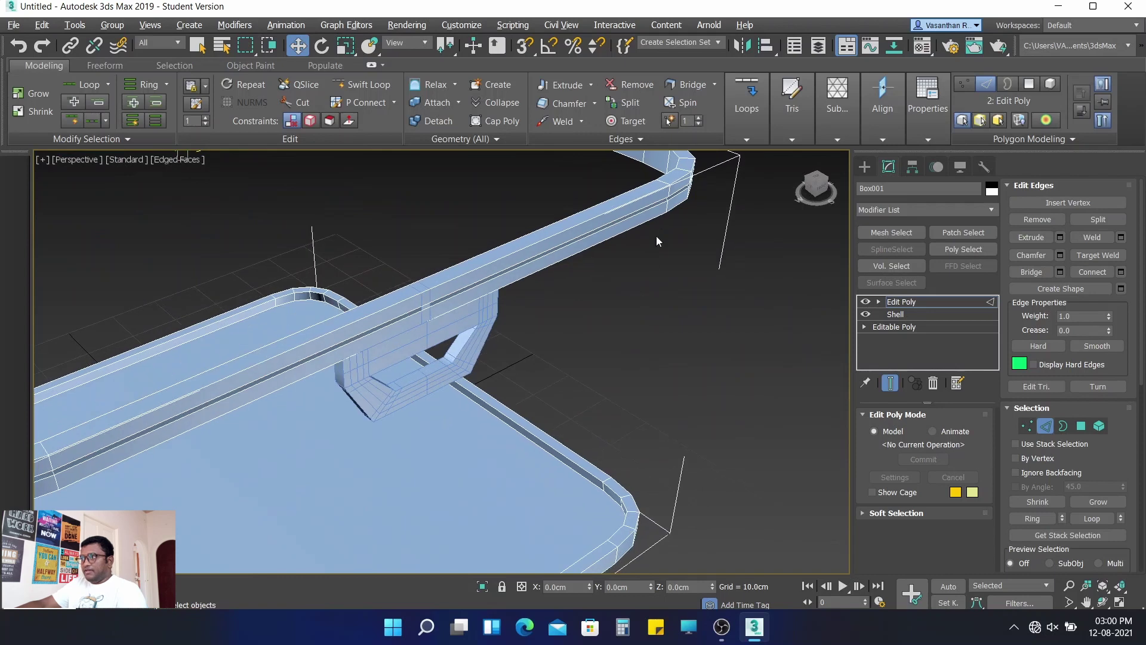
{"action": "middle_click_drag", "start_coordinate": [669, 167], "coordinate": [675, 359], "text": "alt"}
{"action": "left_click", "coordinate": [660, 189]}
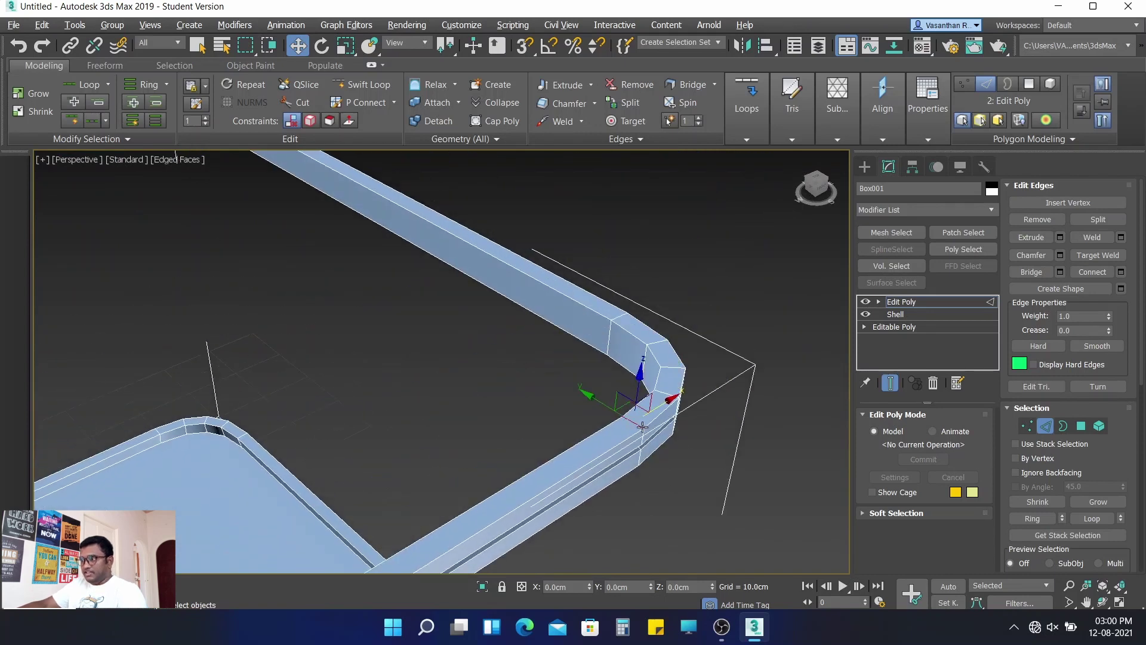
{"action": "middle_click_drag", "start_coordinate": [643, 426], "coordinate": [633, 421], "text": "alt"}
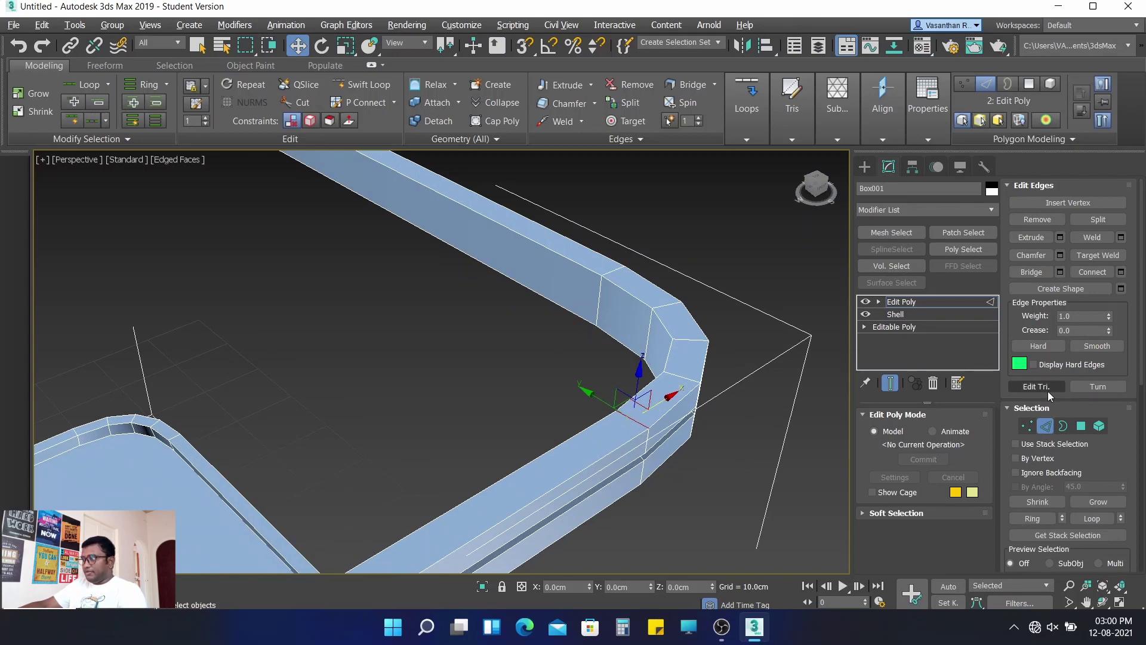
{"action": "scroll", "coordinate": [1045, 424], "scroll_direction": "down", "scroll_amount": 3}
{"action": "scroll", "coordinate": [1045, 400], "scroll_direction": "down", "scroll_amount": 2}
{"action": "scroll", "coordinate": [1046, 398], "scroll_direction": "down", "scroll_amount": 1}
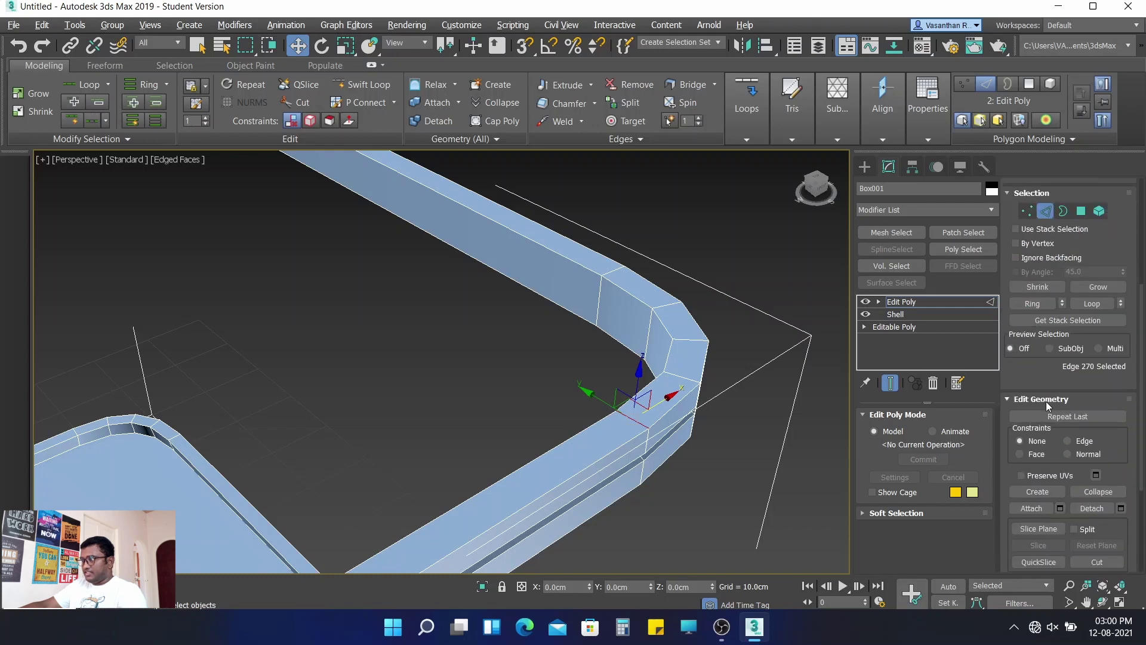
{"action": "scroll", "coordinate": [1045, 398], "scroll_direction": "up", "scroll_amount": 3}
{"action": "scroll", "coordinate": [1033, 397], "scroll_direction": "up", "scroll_amount": 2}
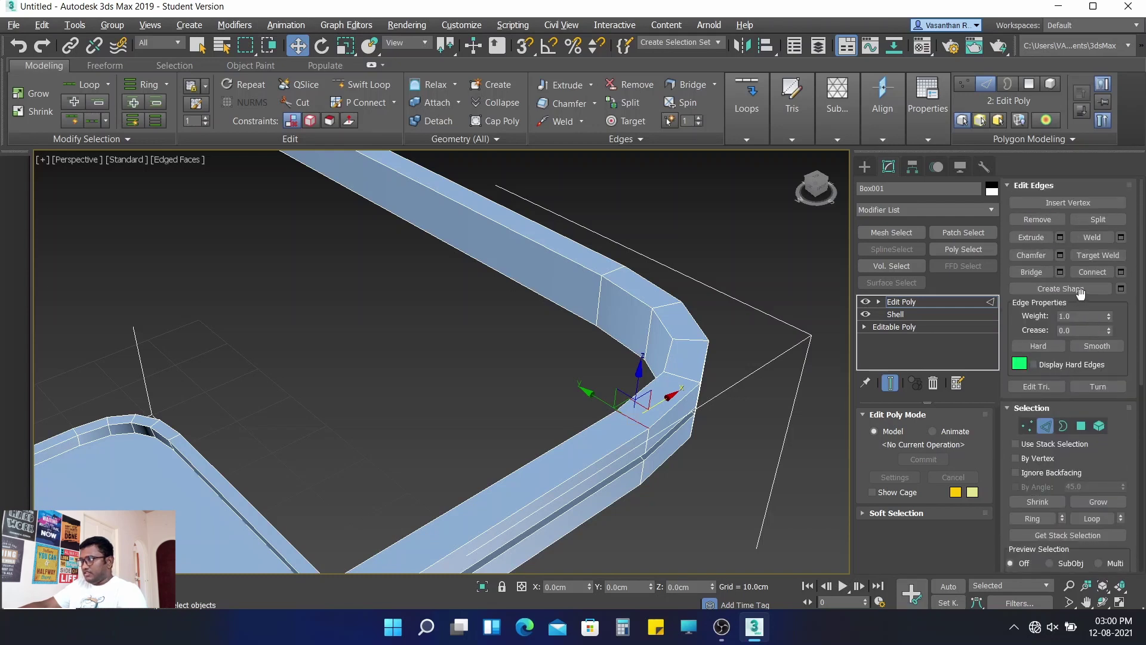
{"action": "left_click", "coordinate": [1043, 519]}
- Connect the edge ring into a new loop along the upper band of the rail
{"action": "key", "text": "z"}
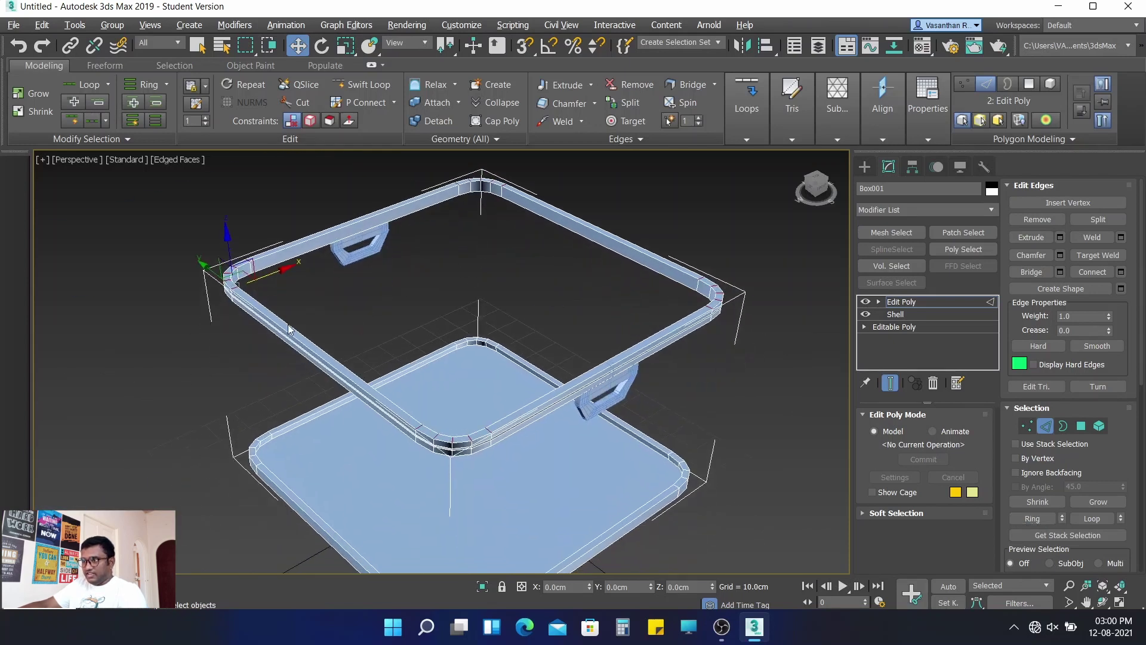
{"action": "scroll", "coordinate": [467, 396], "scroll_direction": "up", "scroll_amount": 4}
{"action": "scroll", "coordinate": [467, 396], "scroll_direction": "up", "scroll_amount": 2}
{"action": "middle_click_drag", "start_coordinate": [466, 395], "coordinate": [420, 327]}
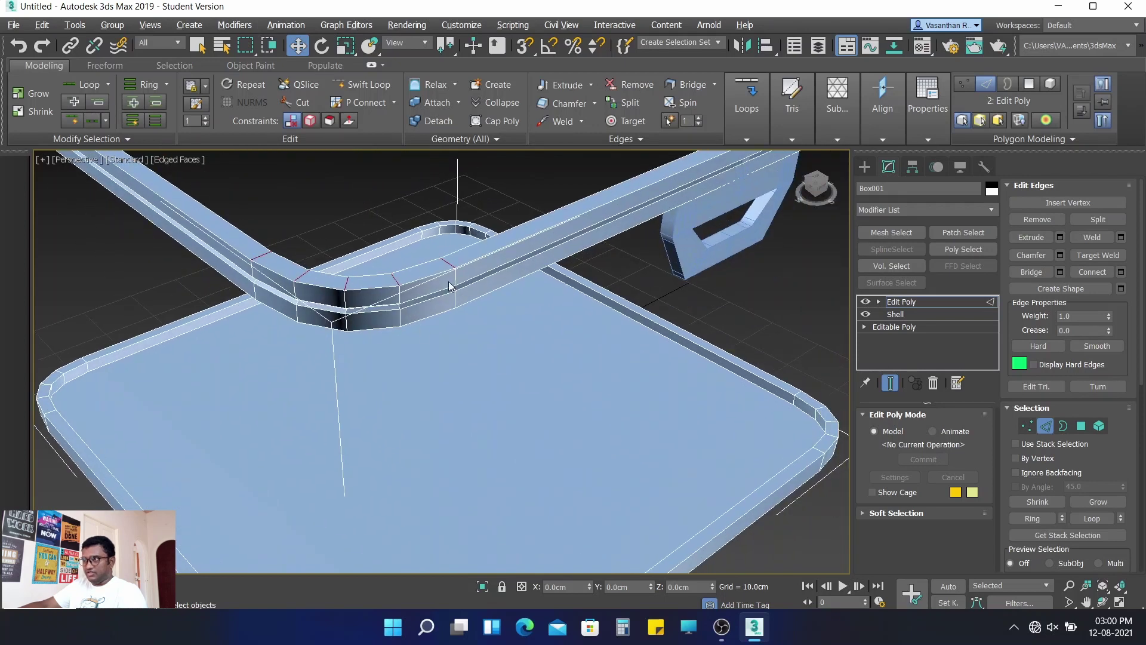
{"action": "middle_click_drag", "start_coordinate": [575, 256], "coordinate": [409, 417], "text": "alt"}
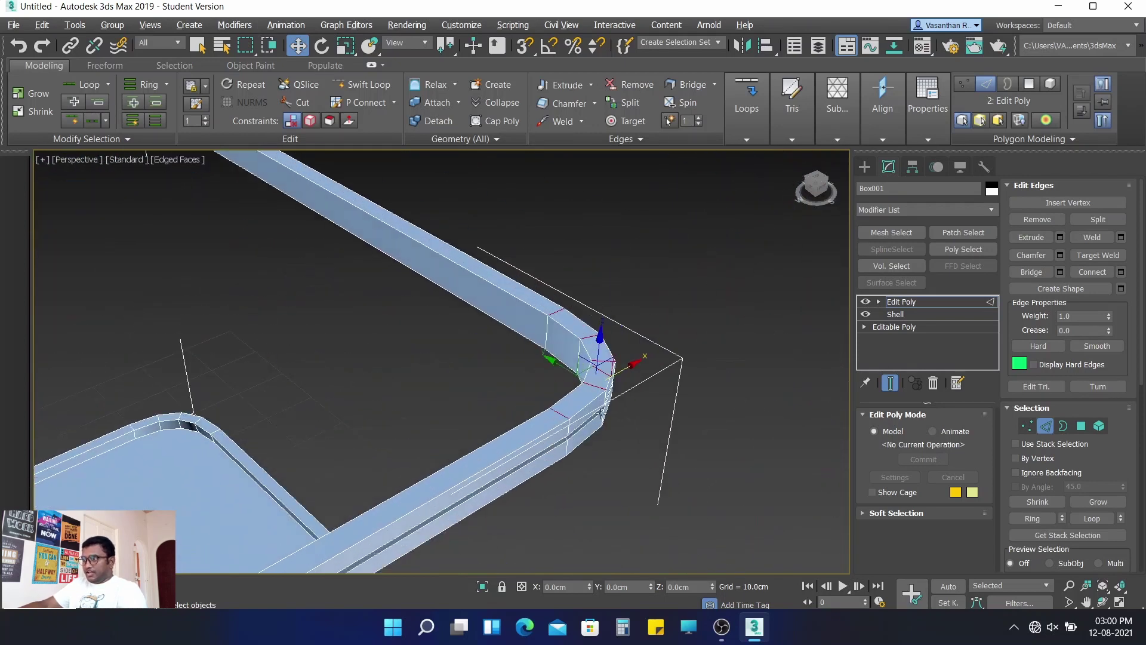
{"action": "scroll", "coordinate": [601, 412], "scroll_direction": "up", "scroll_amount": 2}
{"action": "scroll", "coordinate": [597, 394], "scroll_direction": "up", "scroll_amount": 2}
{"action": "scroll", "coordinate": [595, 388], "scroll_direction": "up", "scroll_amount": 2}
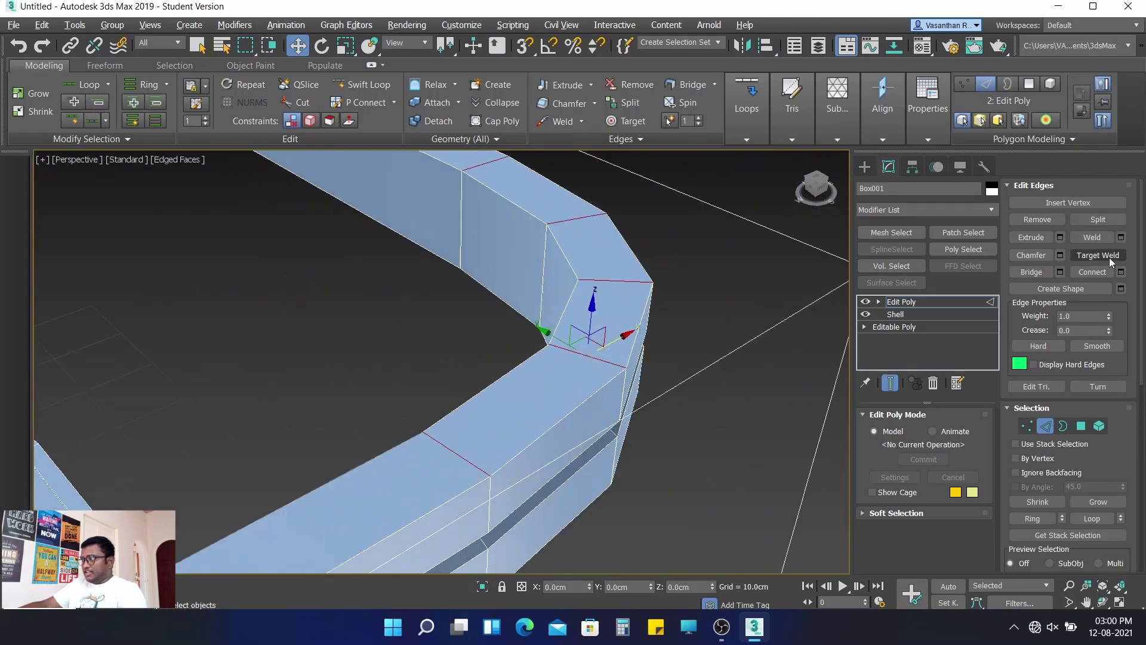
{"action": "left_click", "coordinate": [1101, 273]}
{"action": "scroll", "coordinate": [825, 377], "scroll_direction": "down", "scroll_amount": 3}
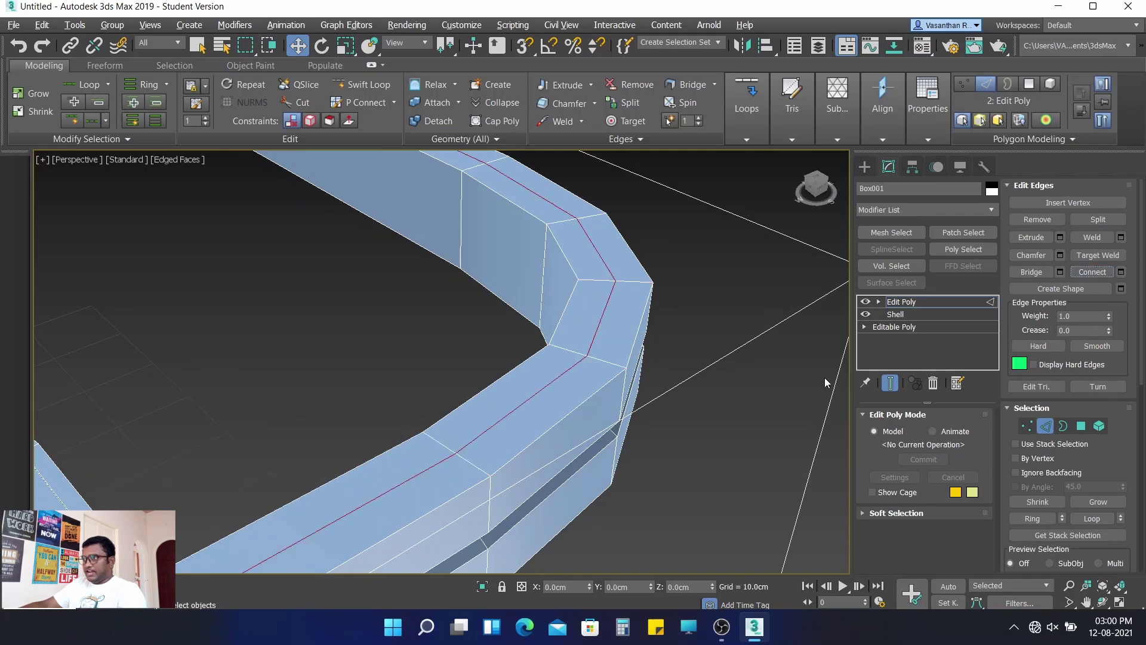
{"action": "scroll", "coordinate": [736, 384], "scroll_direction": "down", "scroll_amount": 2}
{"action": "middle_click_drag", "start_coordinate": [737, 388], "coordinate": [743, 350]}
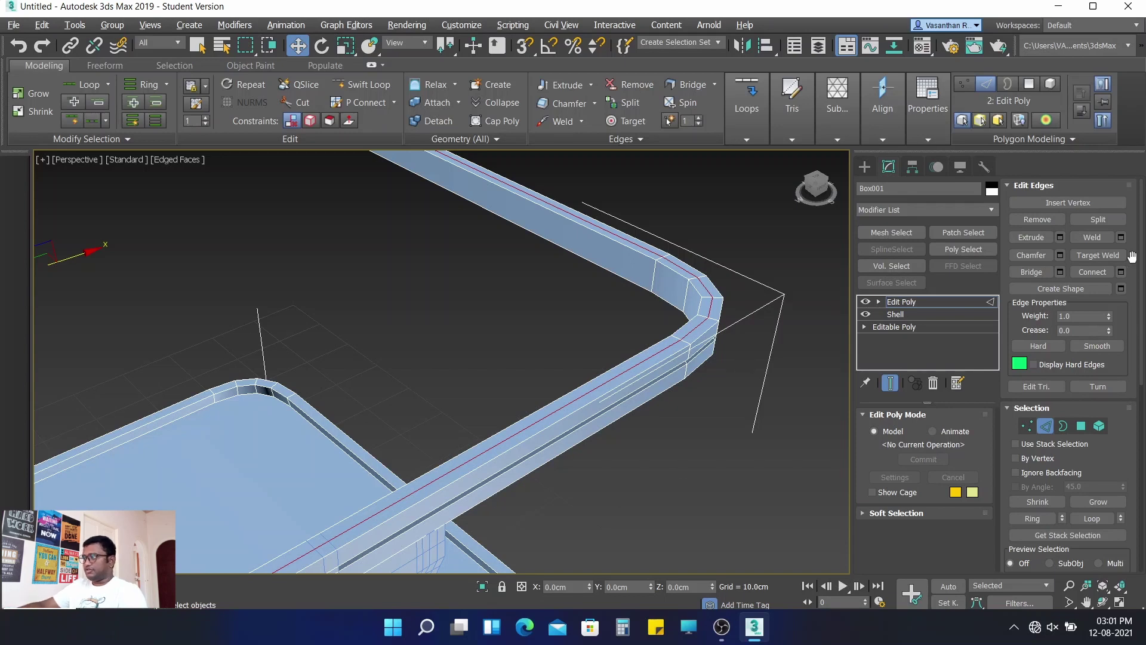
{"action": "scroll", "coordinate": [753, 326], "scroll_direction": "up", "scroll_amount": 4}
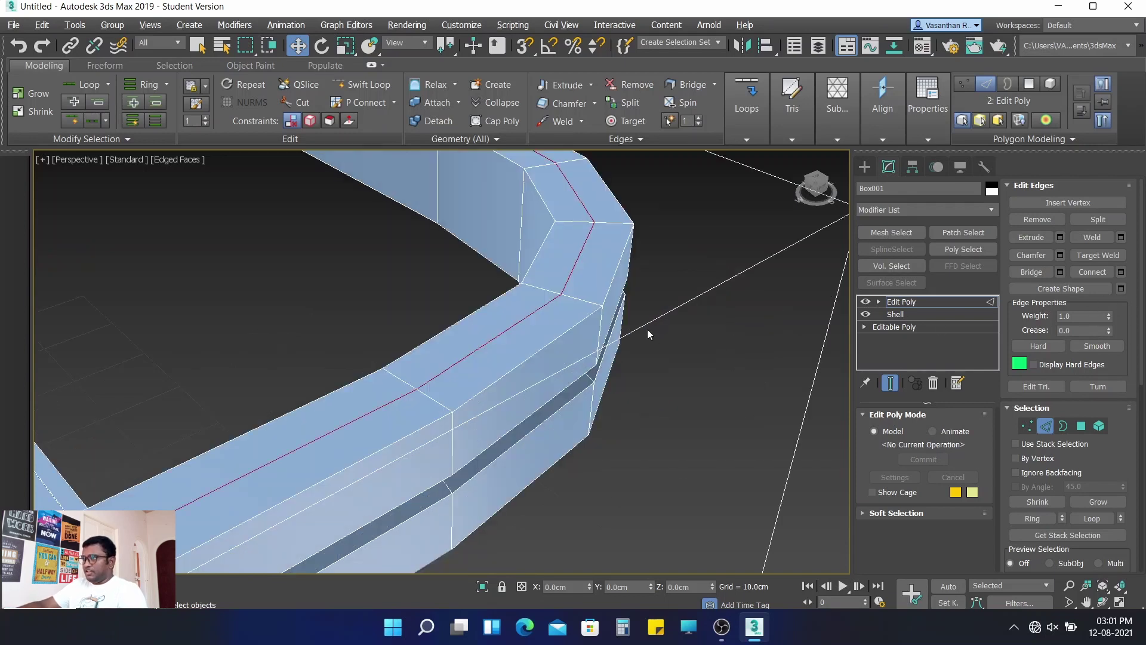
{"action": "scroll", "coordinate": [647, 328], "scroll_direction": "up", "scroll_amount": 2}
{"action": "scroll", "coordinate": [698, 338], "scroll_direction": "up", "scroll_amount": 1}
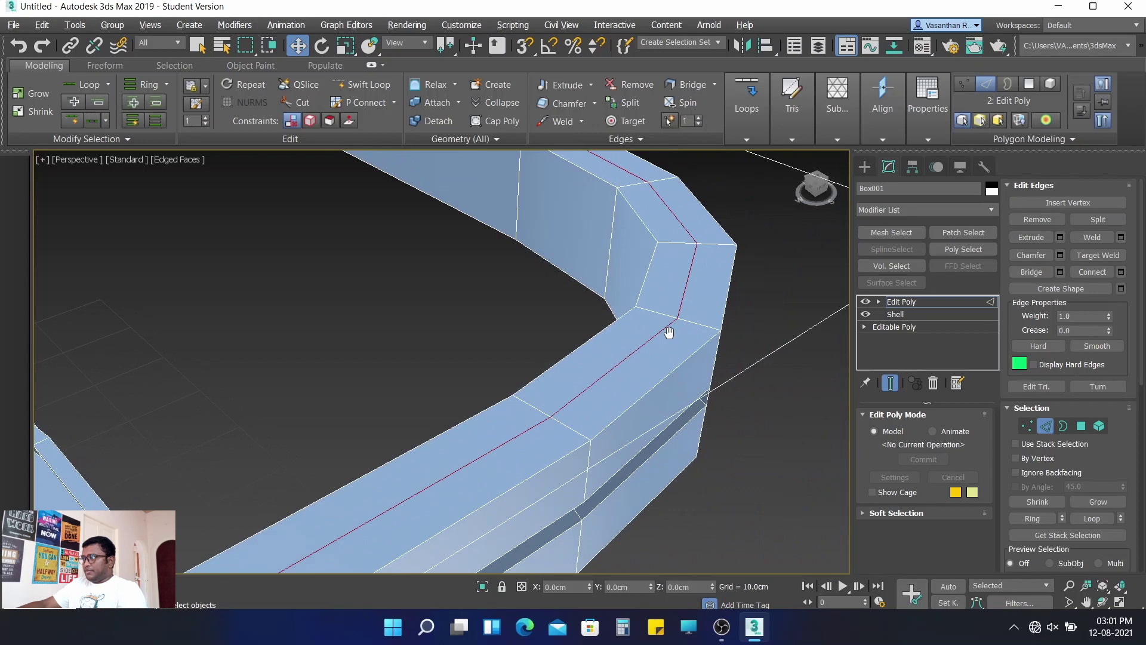
- Create smooth spline Shape001 from the selected loop and leave Edge level
{"action": "left_click", "coordinate": [1121, 289]}
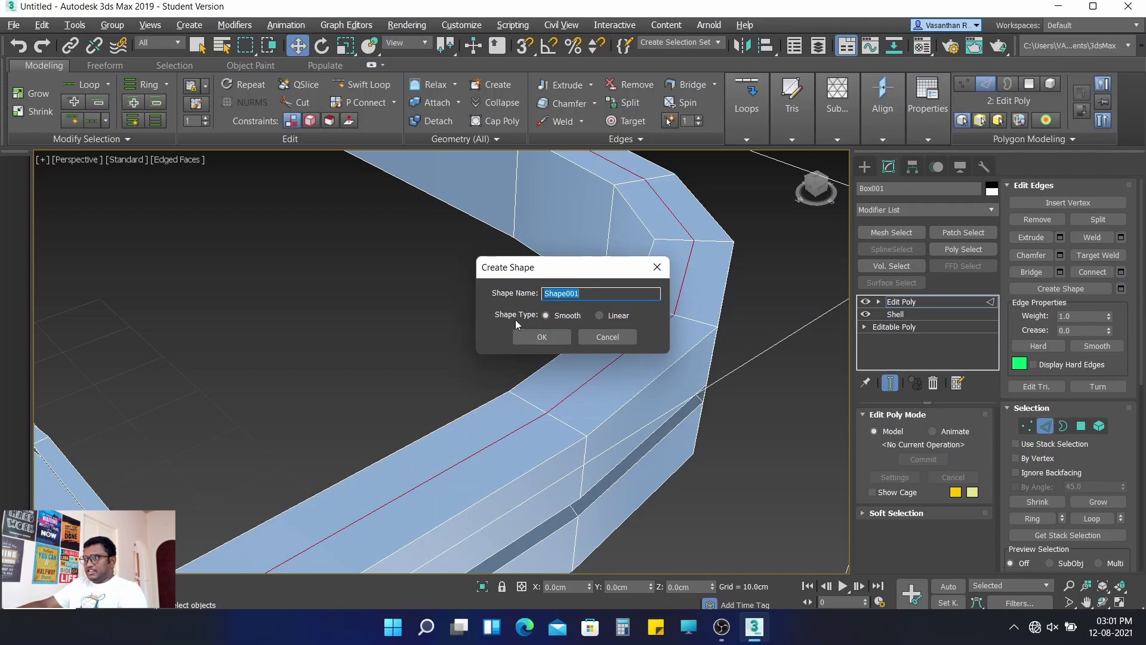
{"action": "left_click", "coordinate": [545, 339]}
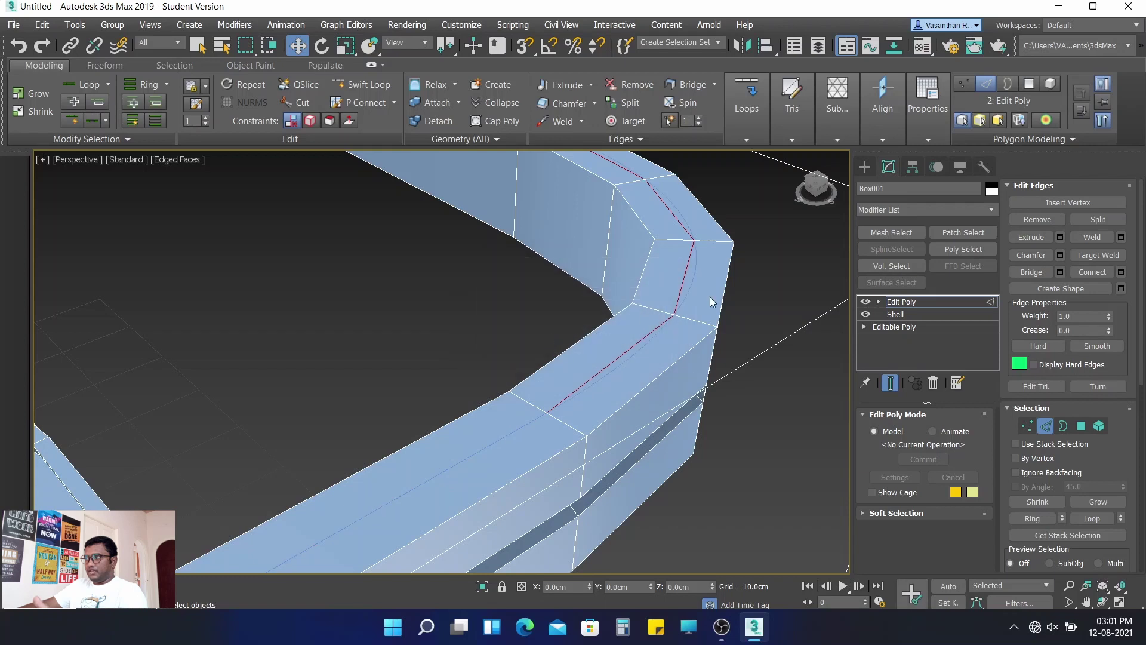
{"action": "left_click", "coordinate": [1046, 426]}
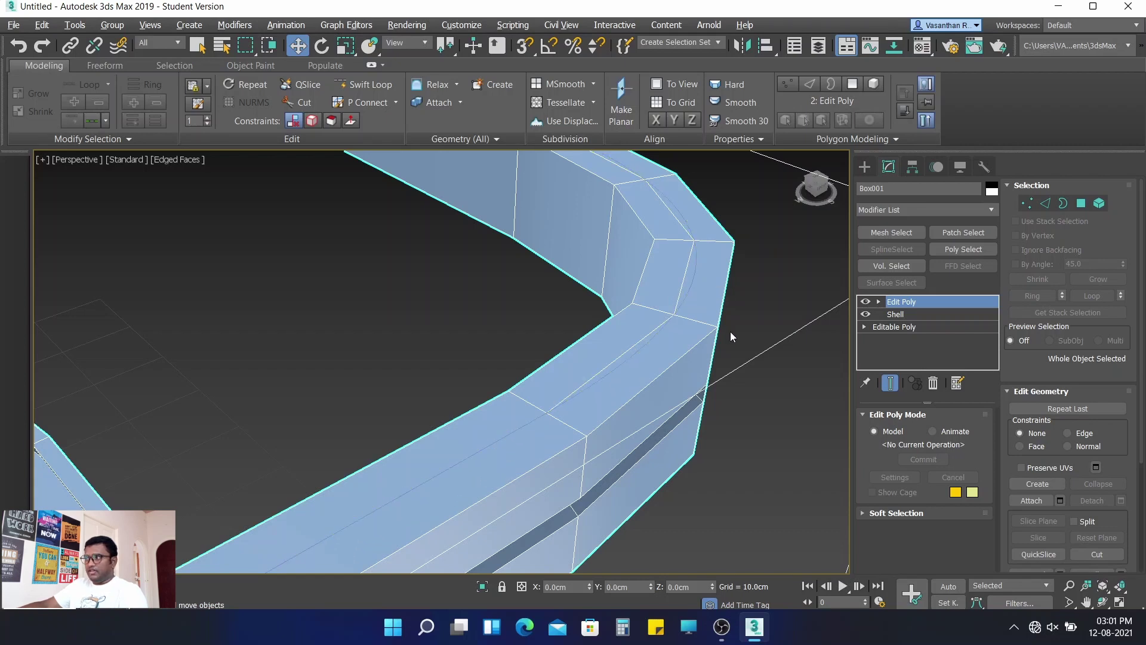
{"action": "scroll", "coordinate": [730, 331], "scroll_direction": "down", "scroll_amount": 3}
{"action": "middle_click_drag", "start_coordinate": [732, 350], "coordinate": [617, 317], "text": "alt"}
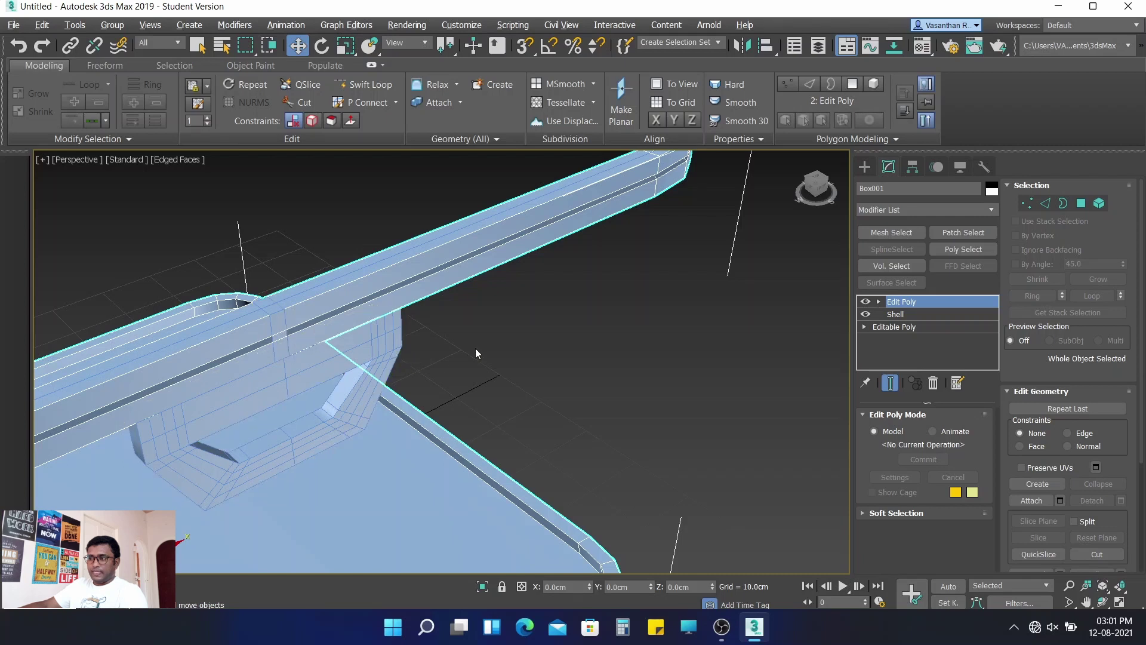
{"action": "middle_click_drag", "start_coordinate": [492, 345], "coordinate": [499, 340], "text": "alt"}
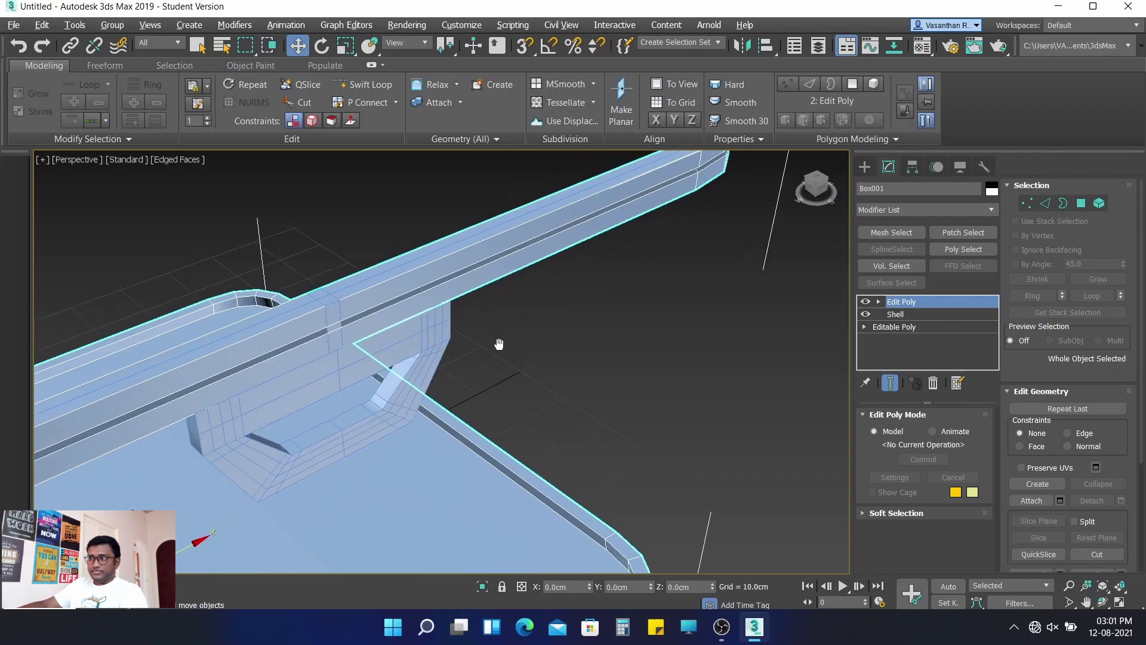
{"action": "left_click", "coordinate": [330, 303]}
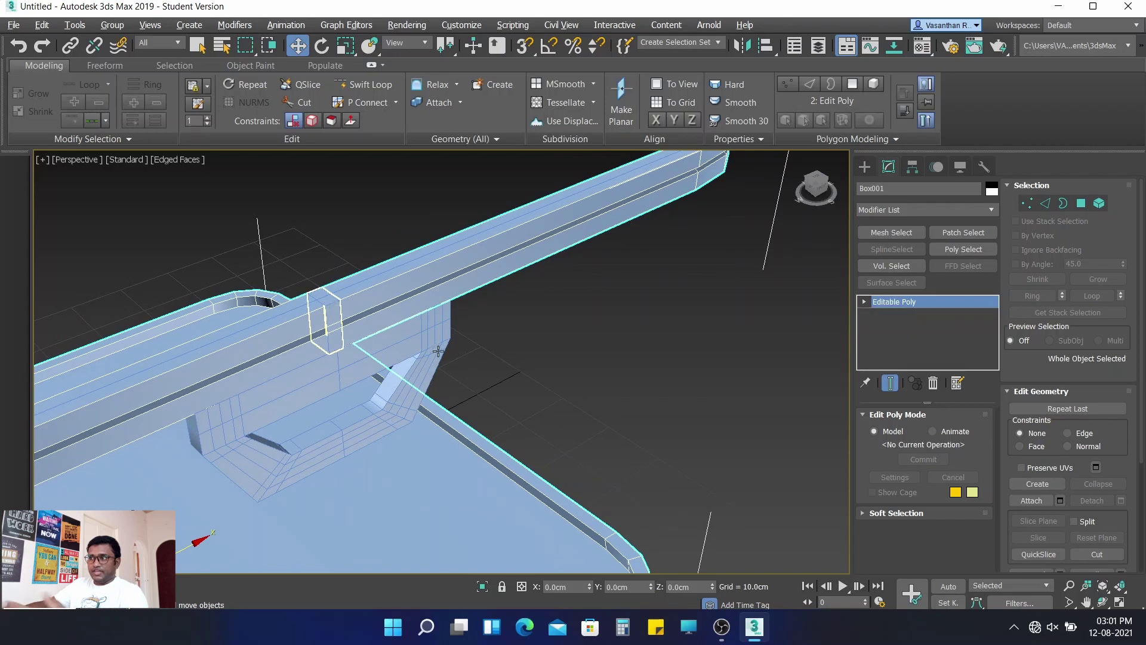
{"action": "left_click", "coordinate": [614, 354]}
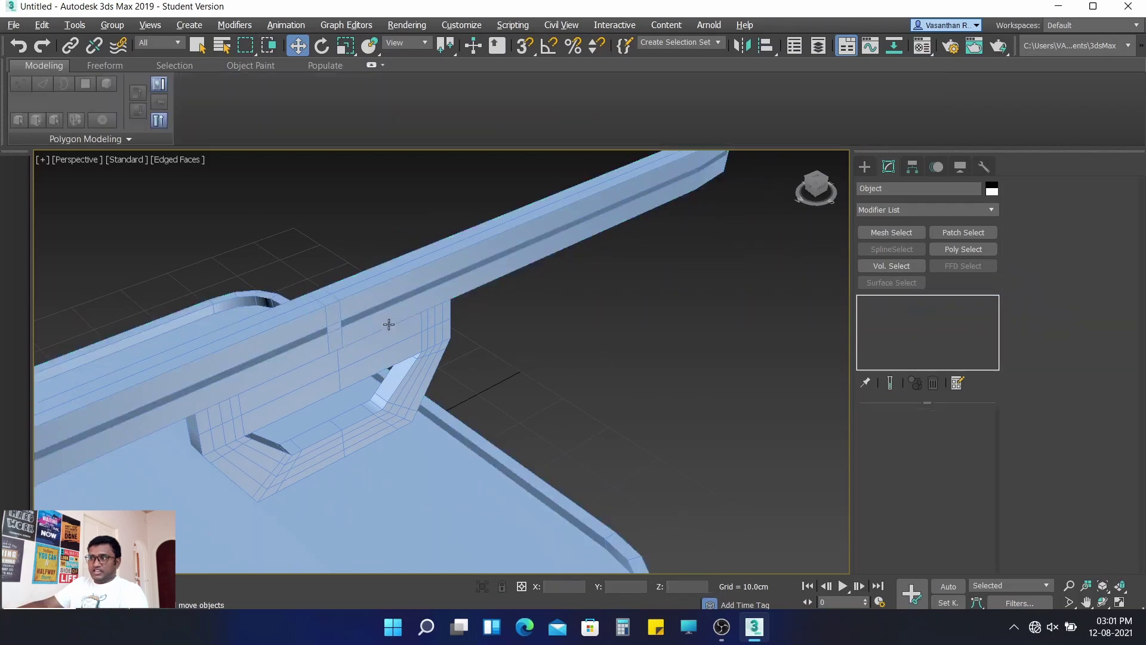
{"action": "scroll", "coordinate": [334, 312], "scroll_direction": "down", "scroll_amount": 5}
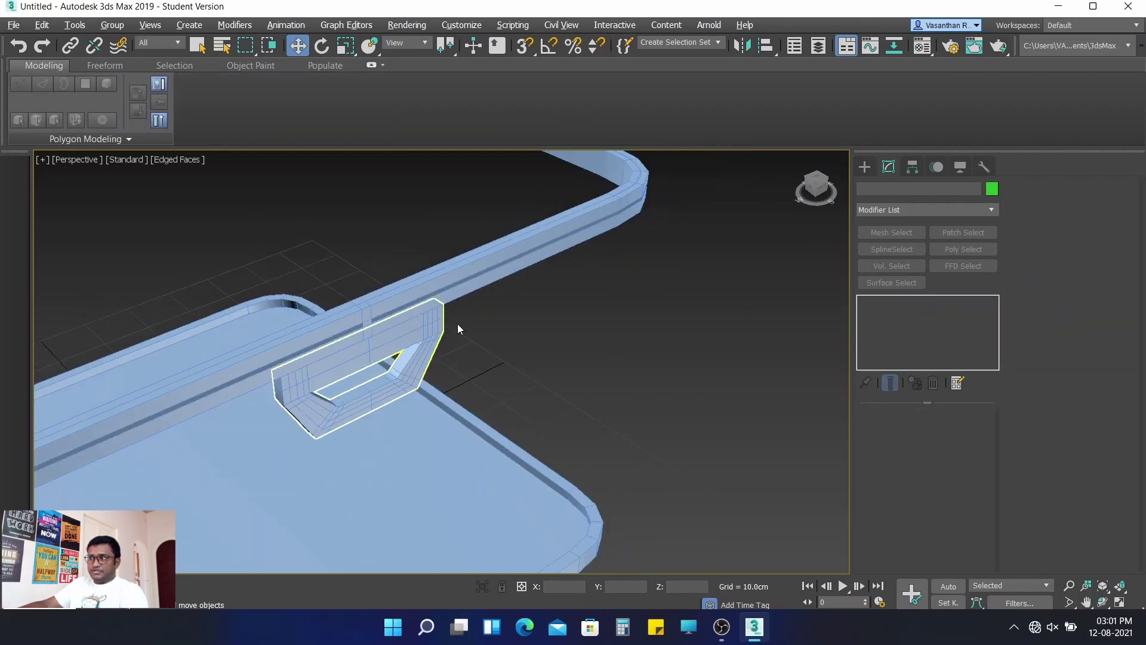
{"action": "middle_click_drag", "start_coordinate": [457, 324], "coordinate": [539, 367], "text": "alt"}
{"action": "scroll", "coordinate": [533, 369], "scroll_direction": "up", "scroll_amount": 5}
{"action": "scroll", "coordinate": [531, 365], "scroll_direction": "down", "scroll_amount": 5}
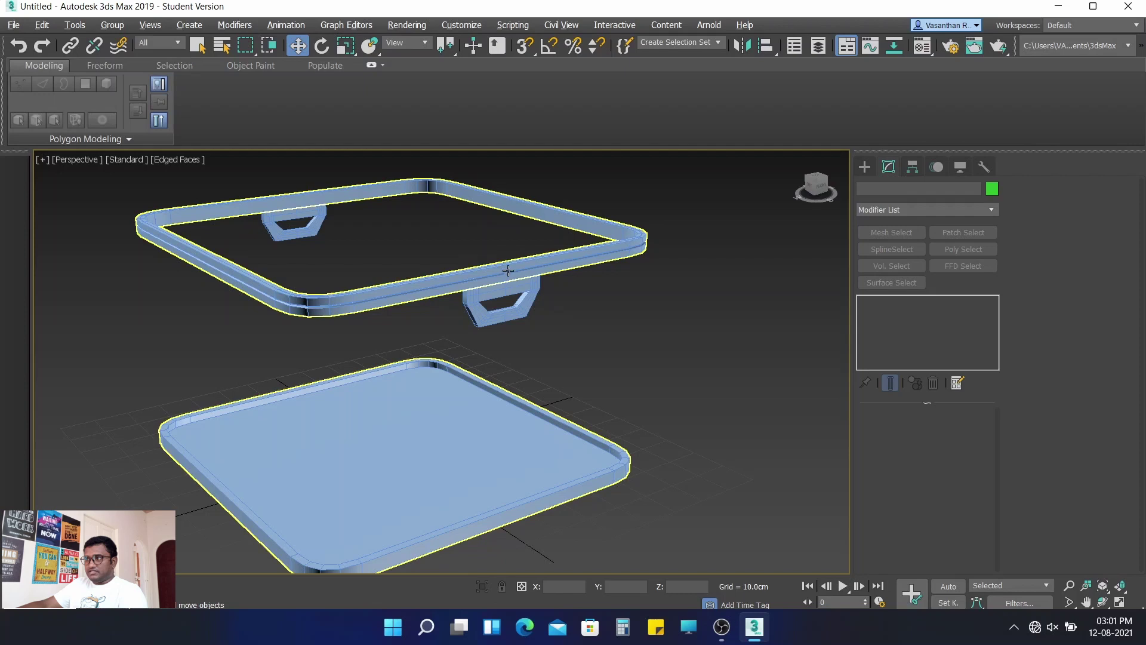
{"action": "scroll", "coordinate": [590, 302], "scroll_direction": "down", "scroll_amount": 2}
{"action": "scroll", "coordinate": [500, 325], "scroll_direction": "up", "scroll_amount": 5}
{"action": "scroll", "coordinate": [522, 307], "scroll_direction": "down", "scroll_amount": 5}
{"action": "scroll", "coordinate": [425, 323], "scroll_direction": "up", "scroll_amount": 3}
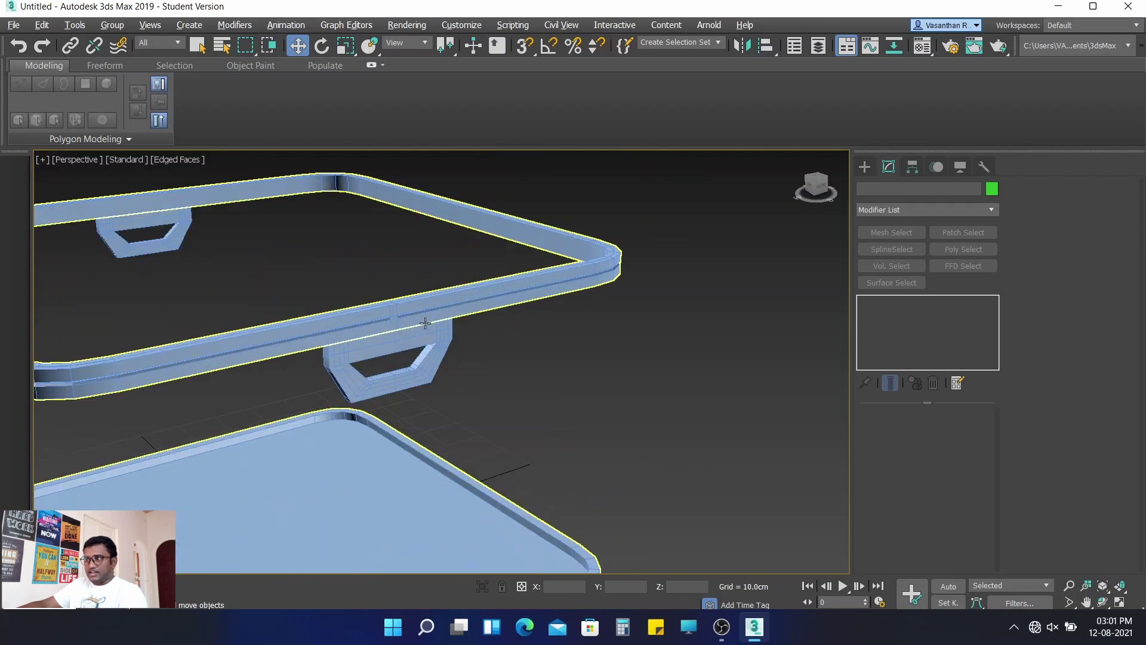
- Select the small clip piece on the rail, isolate it, and orbit to a front-on view
{"action": "left_click", "coordinate": [387, 305]}
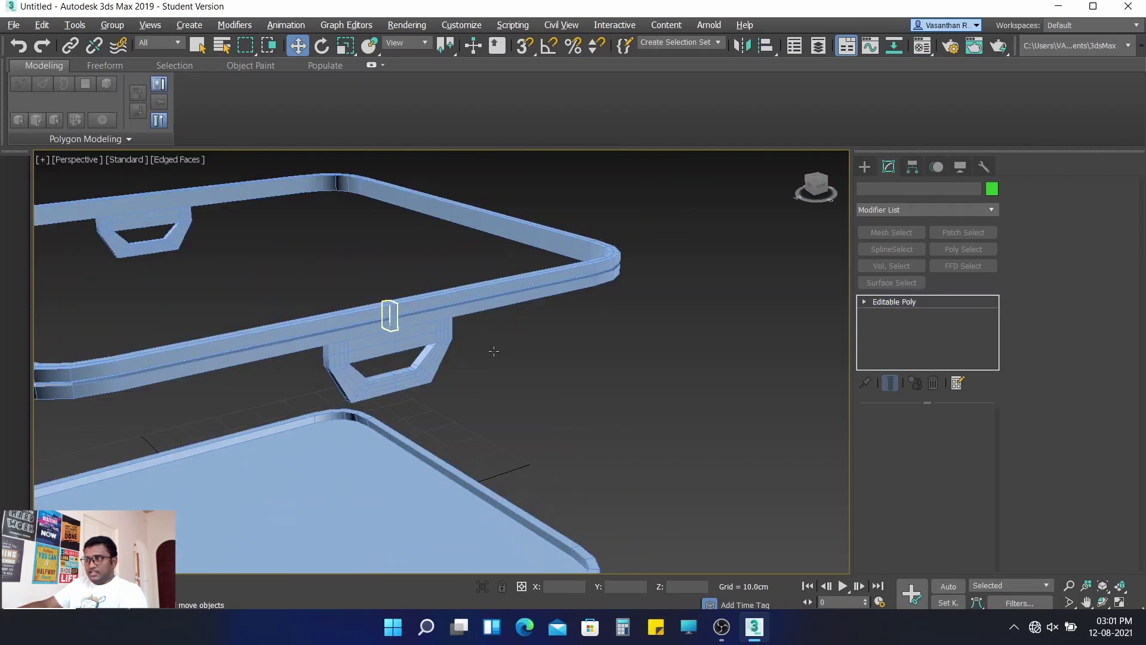
{"action": "scroll", "coordinate": [510, 356], "scroll_direction": "down", "scroll_amount": 2}
{"action": "scroll", "coordinate": [601, 328], "scroll_direction": "up", "scroll_amount": 2}
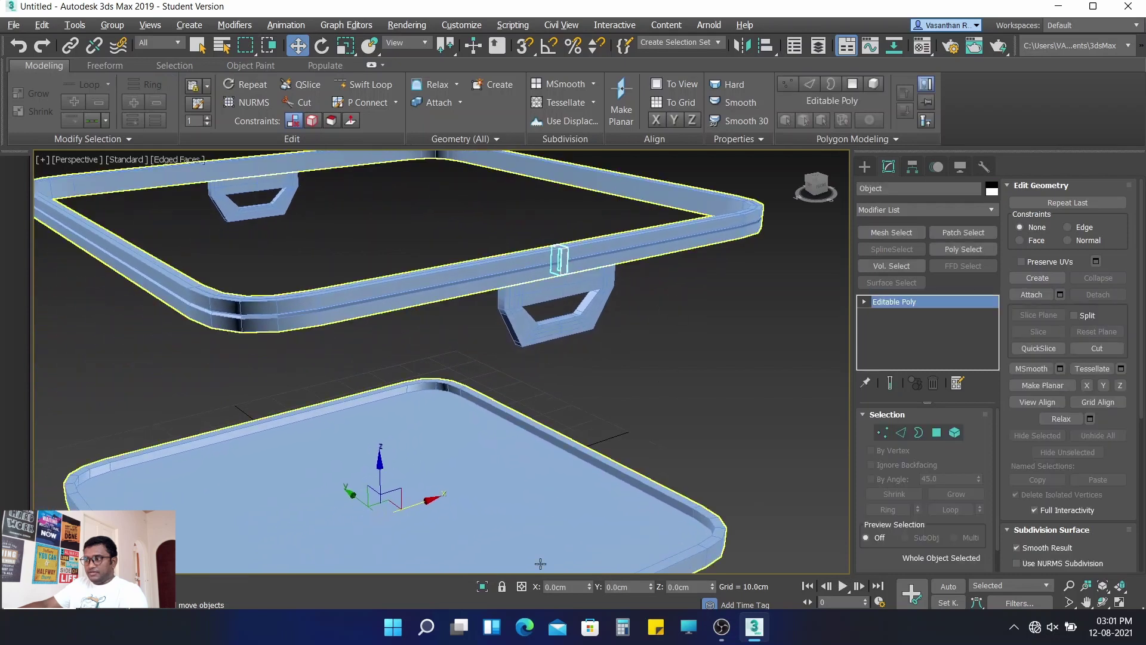
{"action": "left_click", "coordinate": [482, 588]}
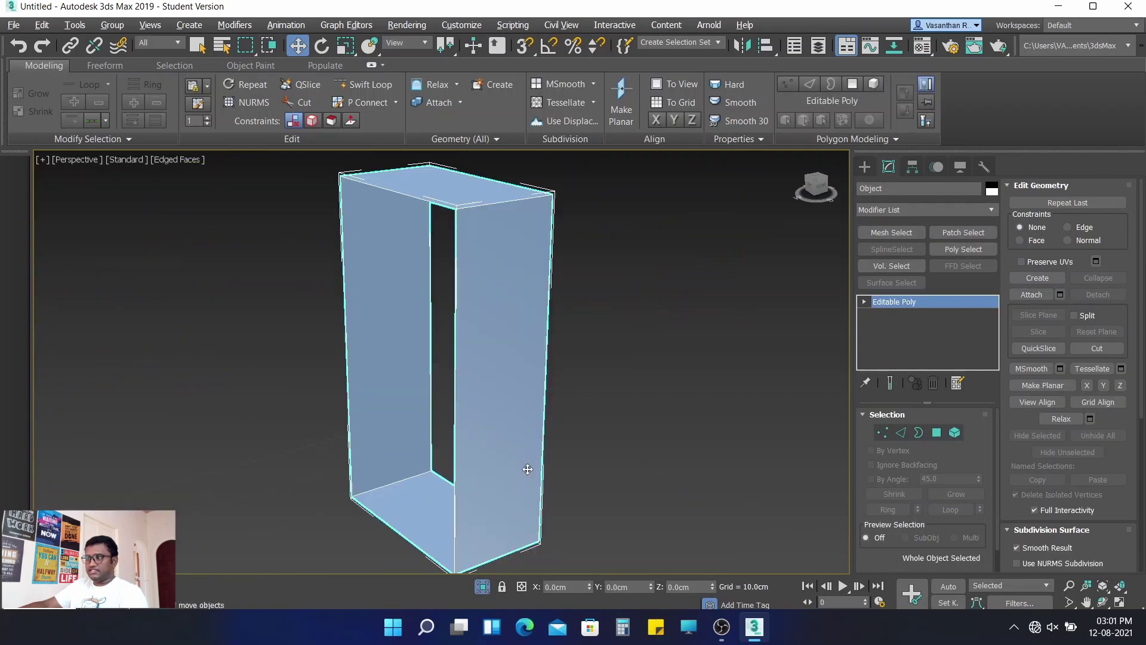
{"action": "mouse_move", "coordinate": [560, 449]}
{"action": "middle_mouse_down", "text": "alt"}
{"action": "mouse_move", "coordinate": [476, 424]}
{"action": "mouse_move", "coordinate": [493, 405]}
{"action": "middle_mouse_up", "text": "alt"}
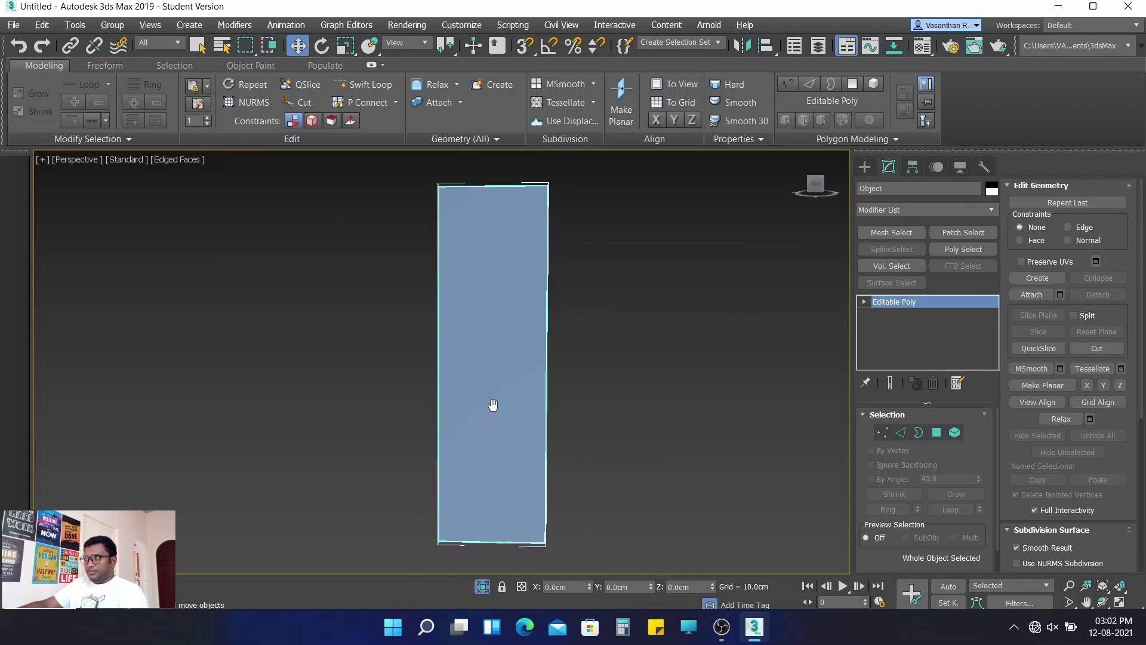
- In Edge mode, select the clip's edge ring and connect two vertical edges across its faces
{"action": "left_click", "coordinate": [901, 432]}
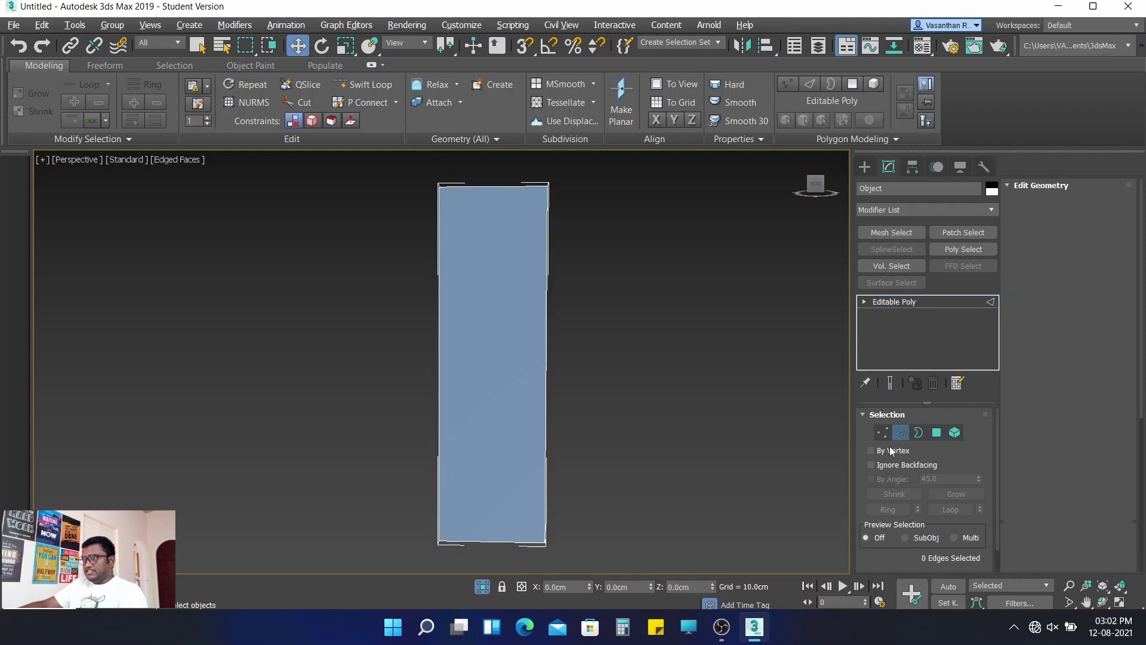
{"action": "double_click", "coordinate": [499, 550]}
{"action": "mouse_move", "coordinate": [646, 443]}
{"action": "middle_mouse_down", "text": "alt"}
{"action": "mouse_move", "coordinate": [681, 471]}
{"action": "mouse_move", "coordinate": [693, 447]}
{"action": "middle_mouse_up", "text": "alt"}
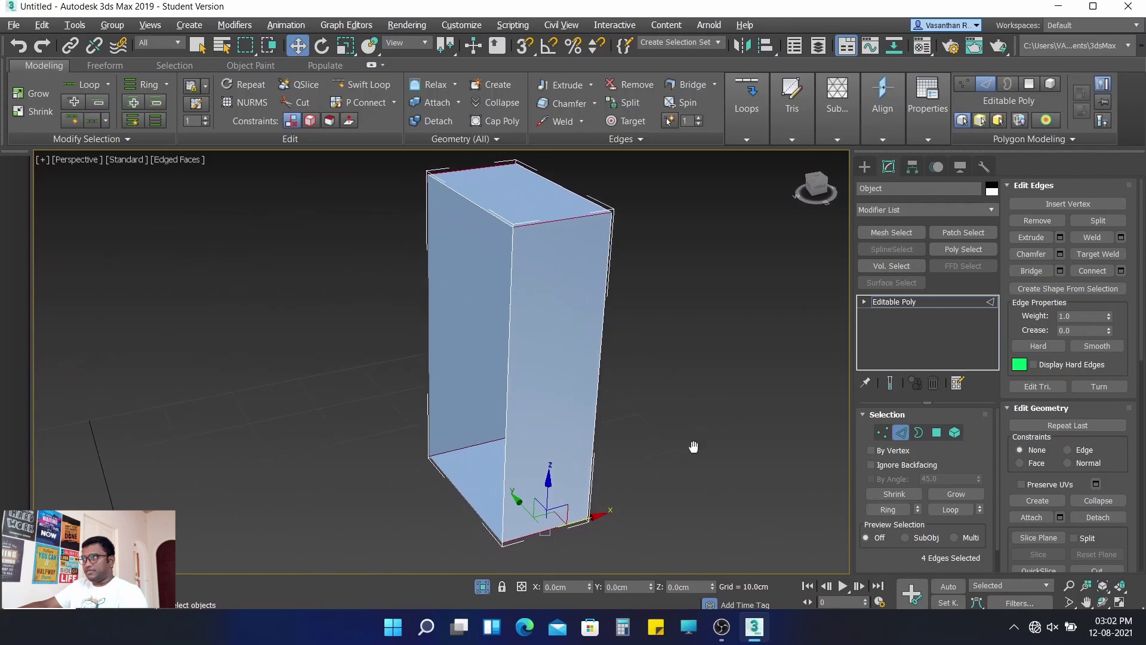
{"action": "left_click", "coordinate": [1095, 271]}
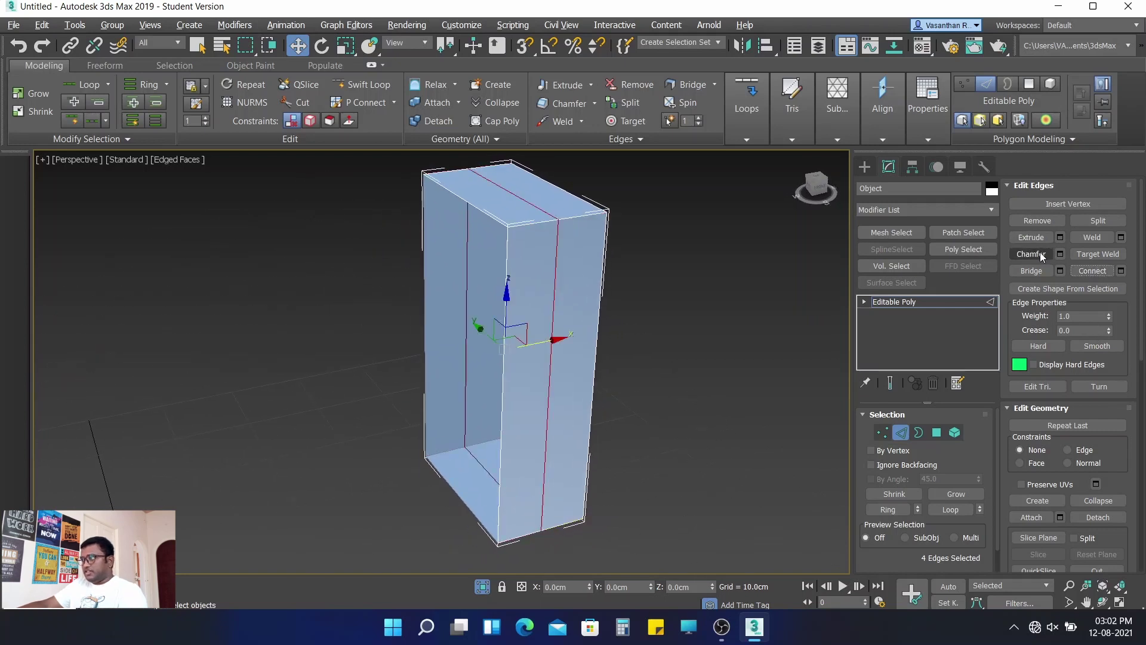
- Chamfer the new vertical edges at 0.07cm with Open Chamfer enabled
{"action": "left_click", "coordinate": [1060, 253]}
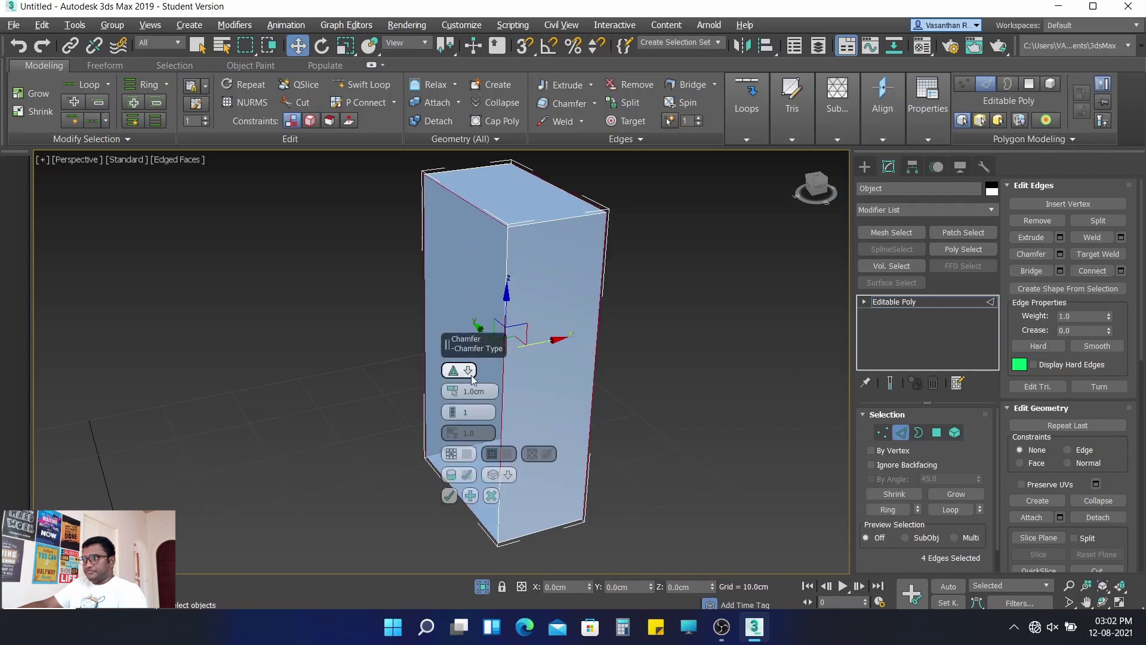
{"action": "double_click", "coordinate": [488, 391]}
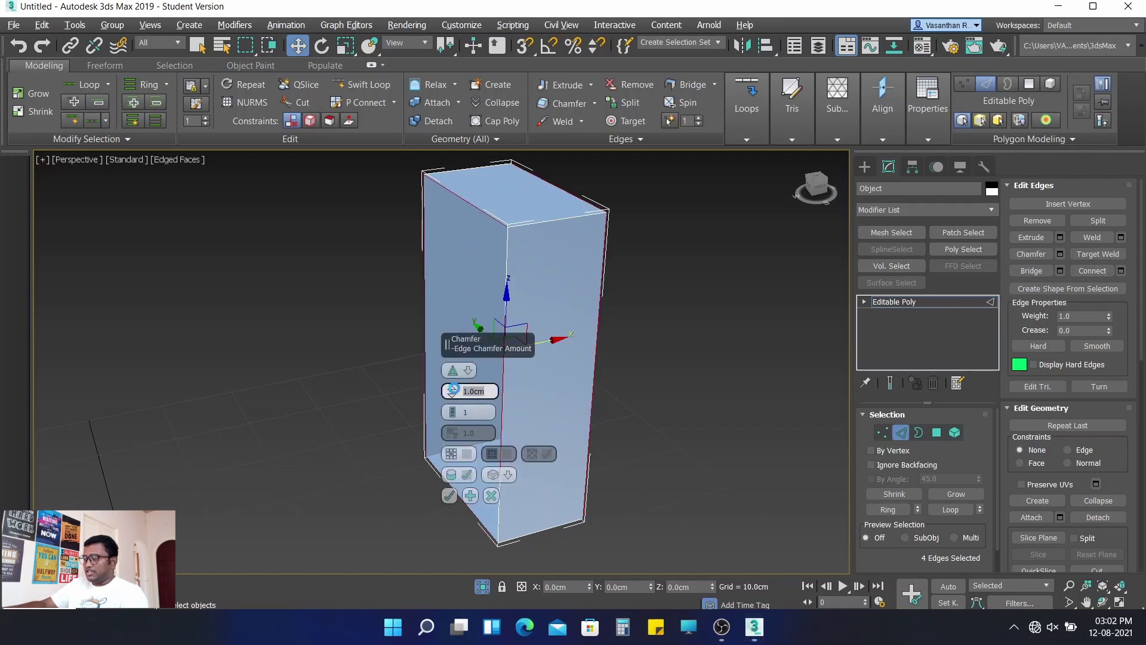
{"action": "type", "text": "0.07"}
{"action": "key", "text": "Return"}
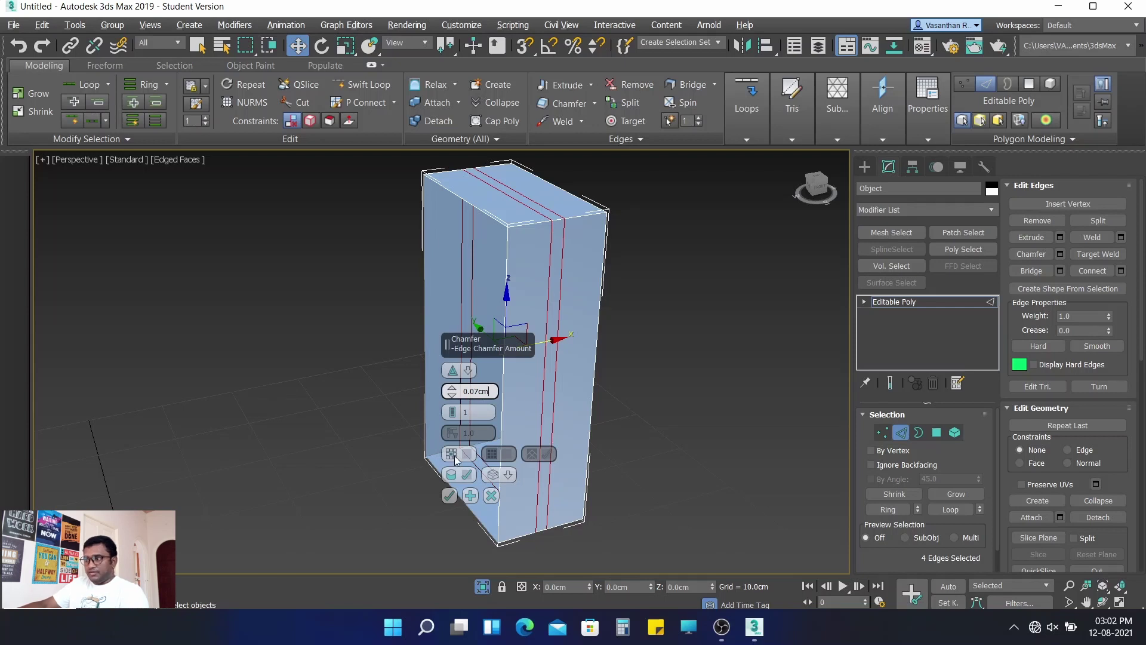
{"action": "left_click", "coordinate": [452, 455]}
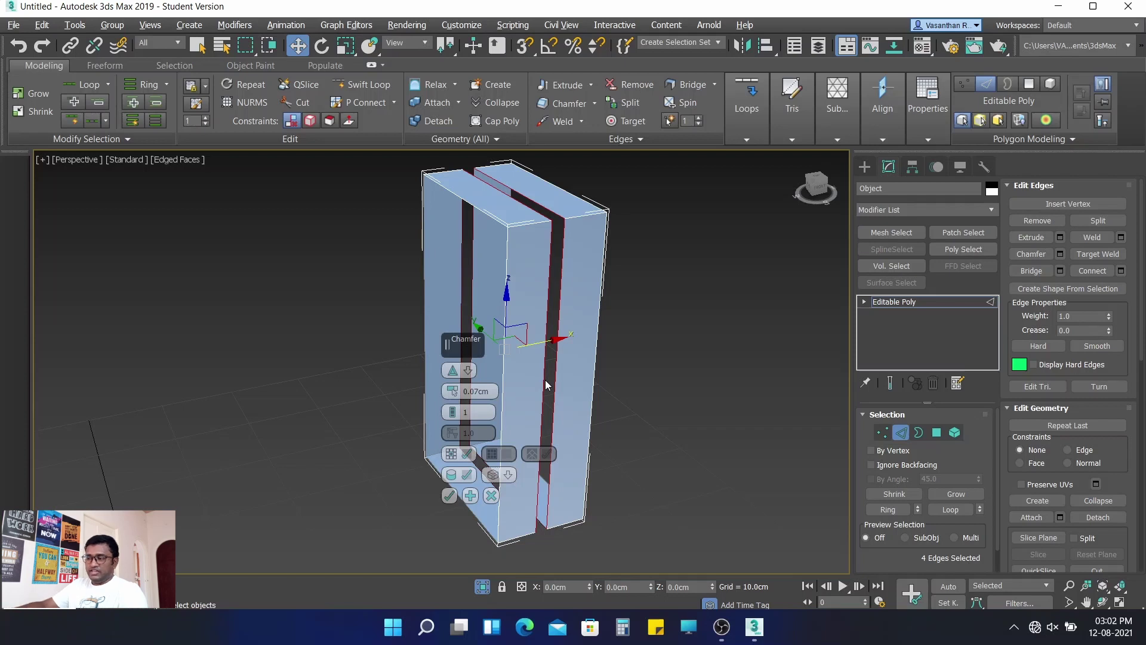
- Apply the side slots, then select the clip's bottom strip edges and connect them
{"action": "left_click", "coordinate": [449, 495]}
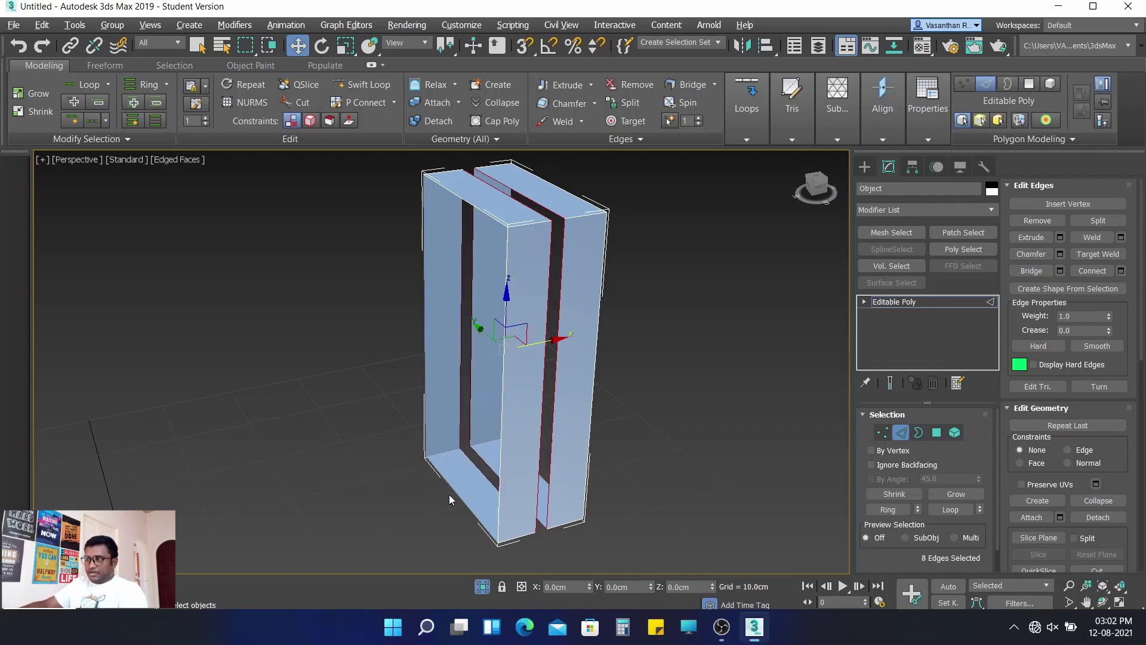
{"action": "middle_click_drag", "start_coordinate": [600, 520], "coordinate": [653, 509], "text": "alt"}
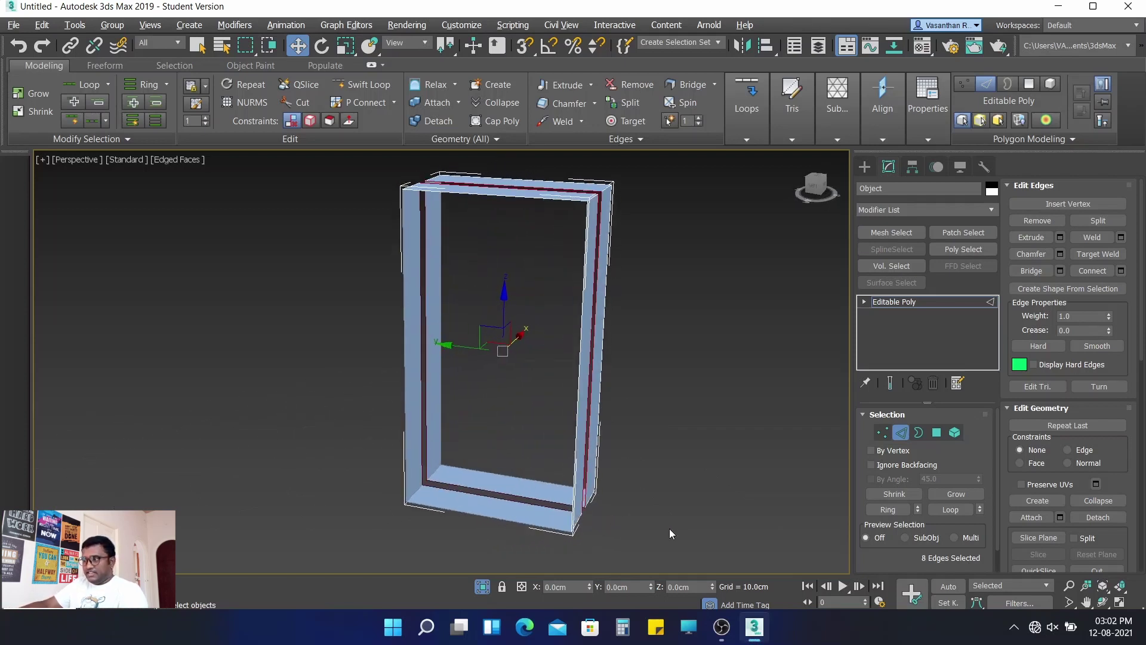
{"action": "left_click", "coordinate": [670, 533]}
{"action": "scroll", "coordinate": [673, 498], "scroll_direction": "up", "scroll_amount": 3}
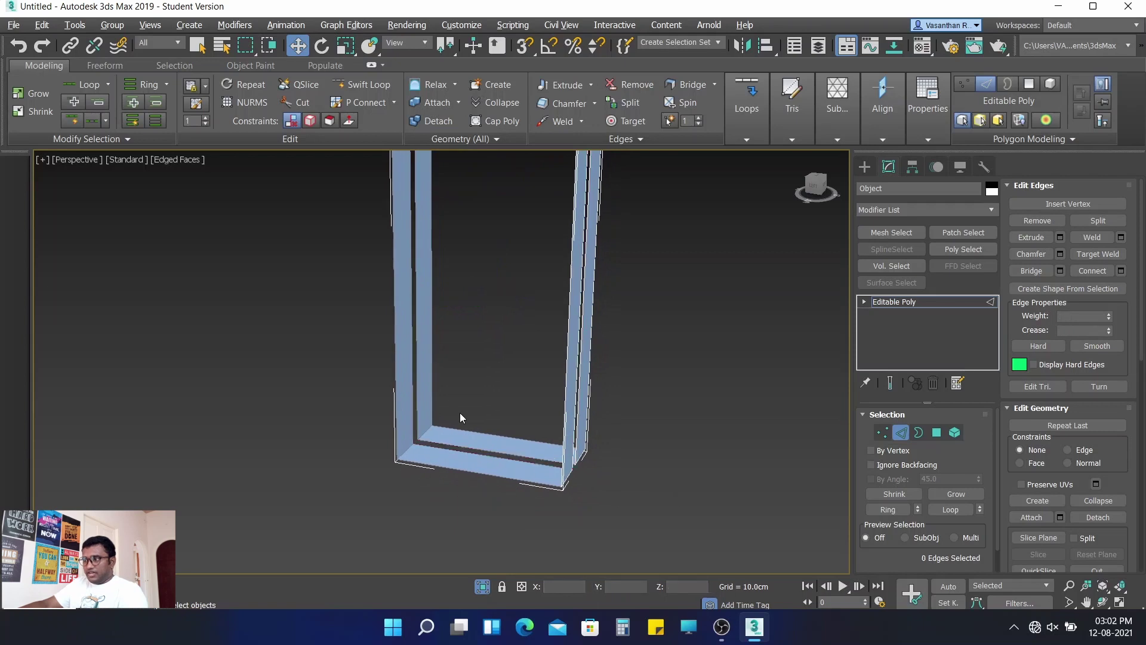
{"action": "left_click_drag", "start_coordinate": [509, 511], "coordinate": [508, 510]}
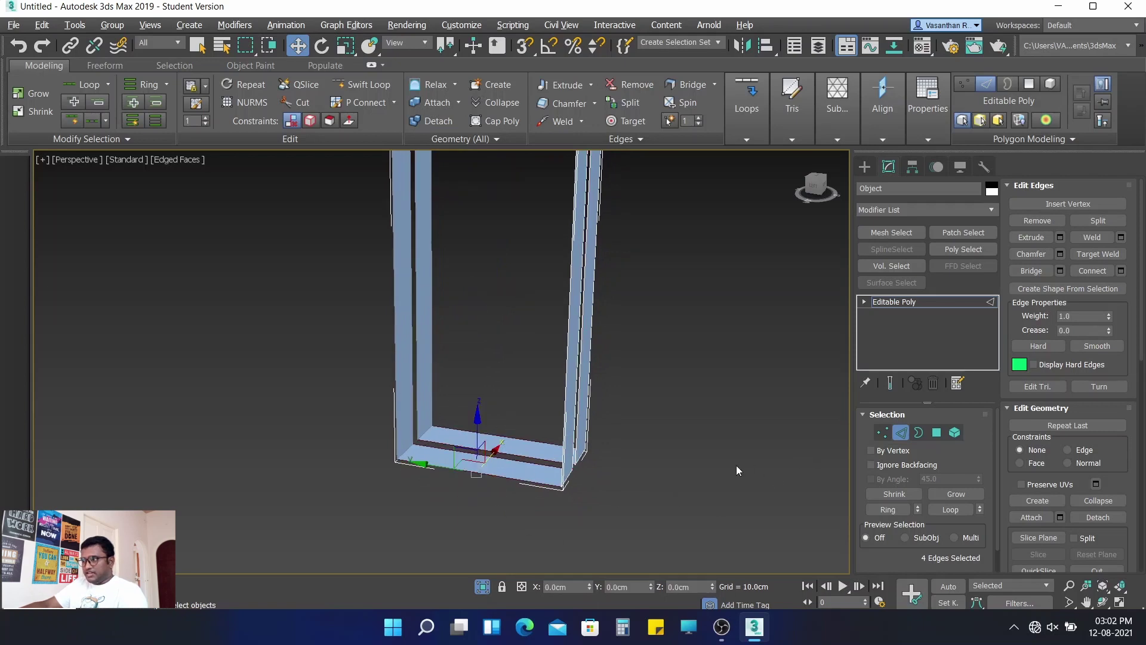
{"action": "left_click", "coordinate": [1098, 272]}
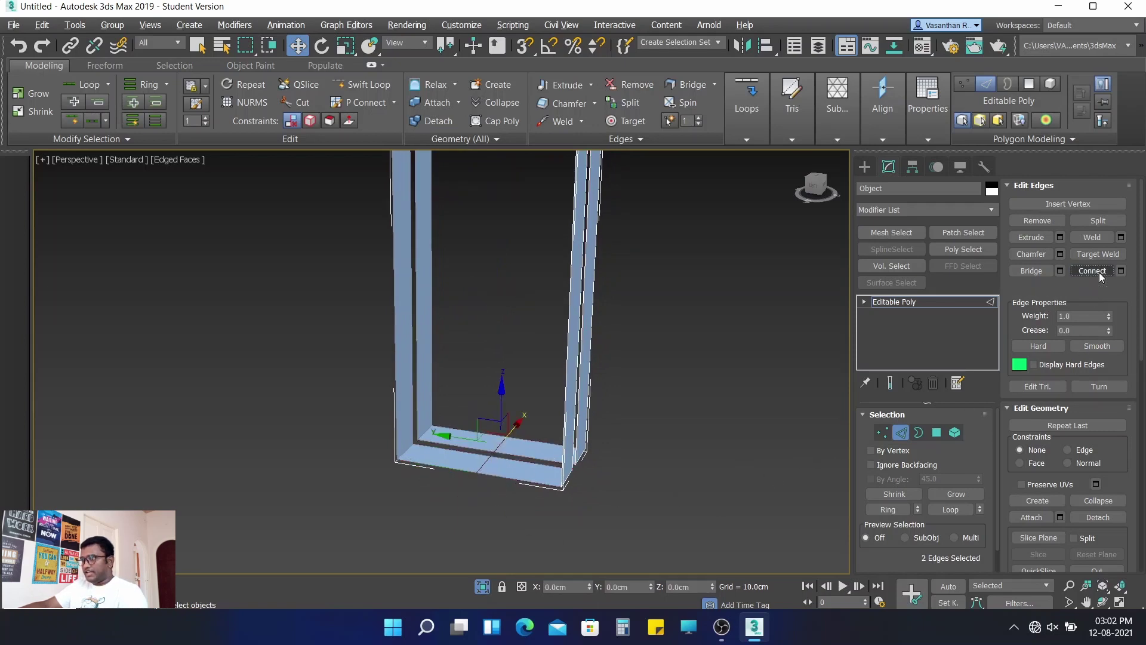
- Chamfer the bottom connecting edges as a 0.07cm open slot, then pick a base edge
{"action": "left_click", "coordinate": [1059, 255]}
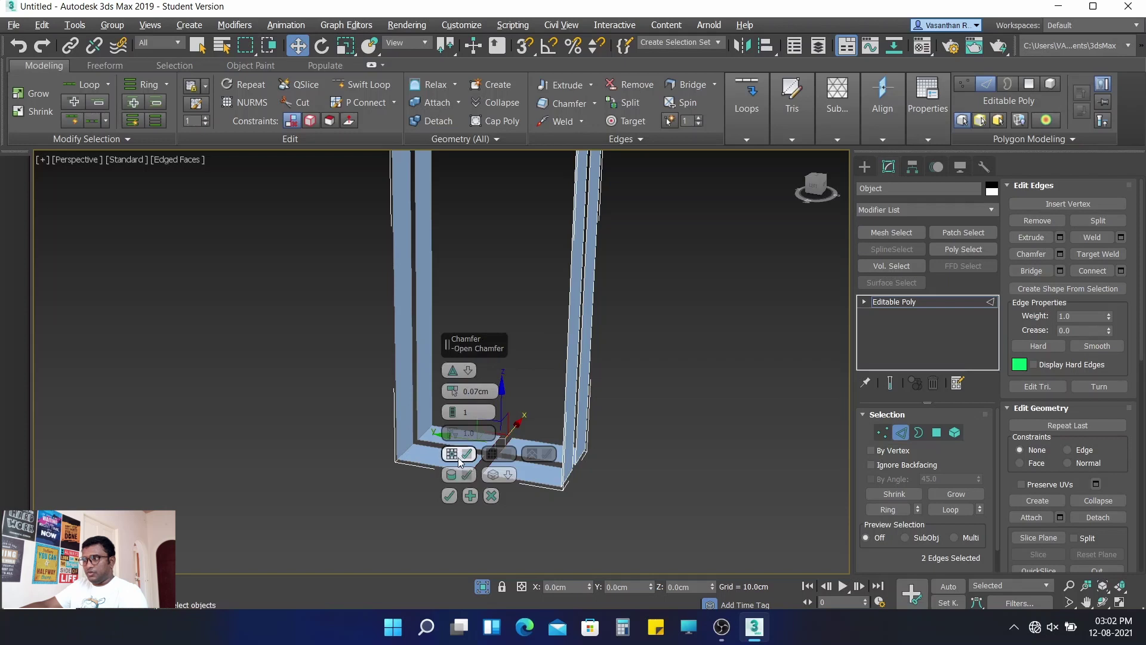
{"action": "left_click", "coordinate": [450, 496]}
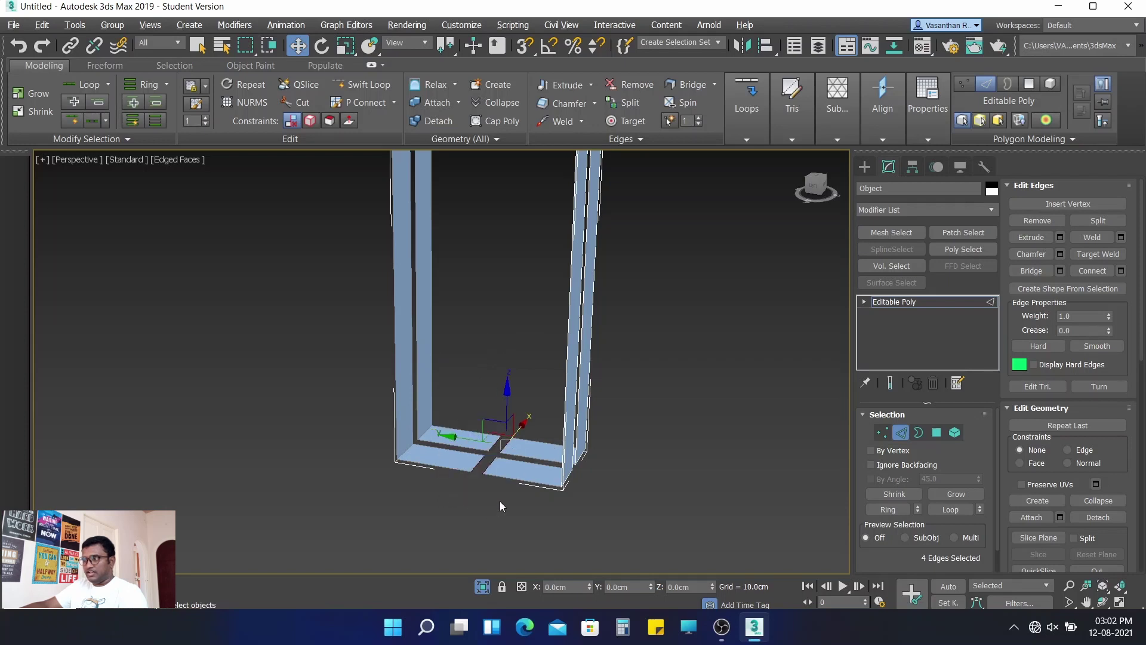
{"action": "left_click", "coordinate": [500, 500]}
{"action": "scroll", "coordinate": [473, 459], "scroll_direction": "up", "scroll_amount": 2}
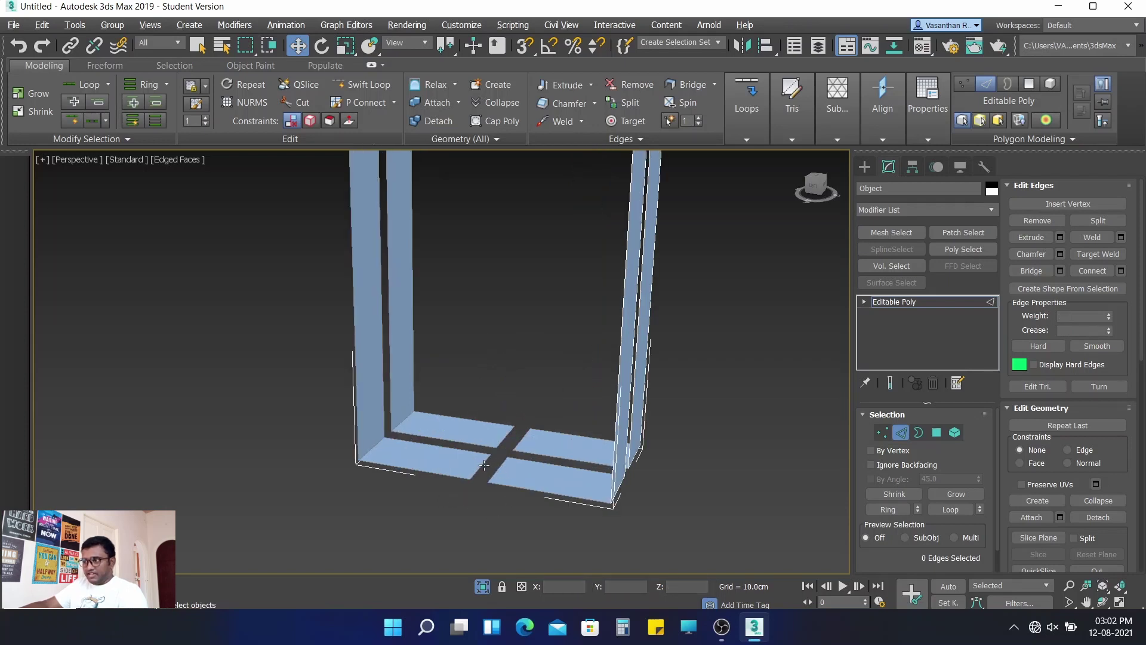
{"action": "left_click", "coordinate": [490, 458]}
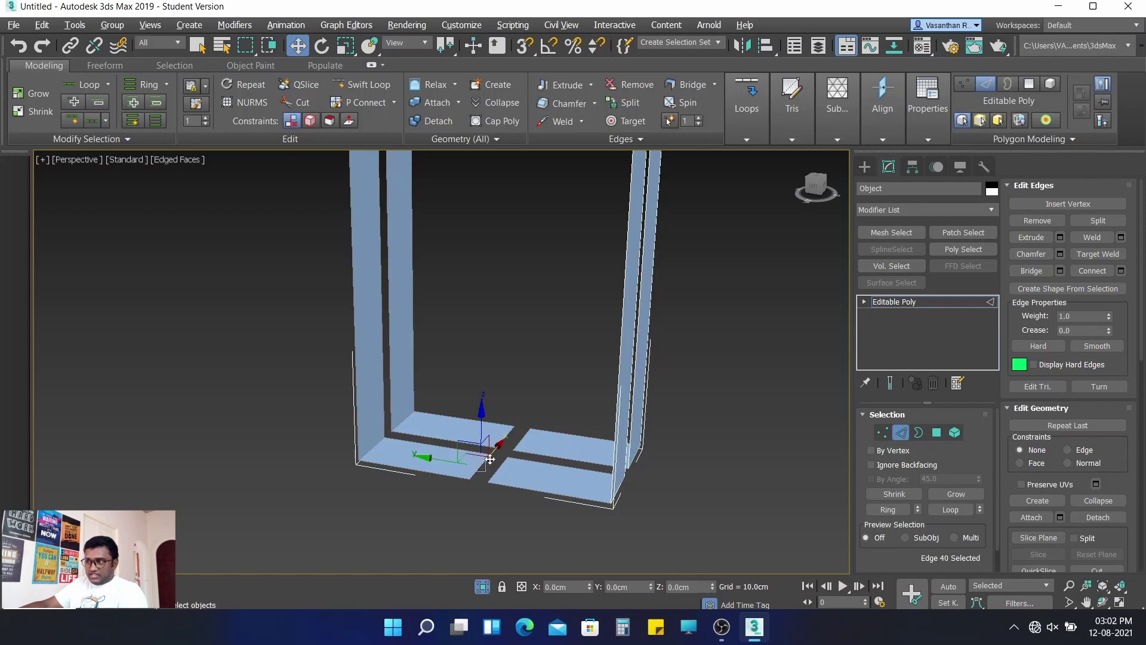
- Add a second base edge to the selection and view the clip from above
{"action": "left_click", "coordinate": [507, 432], "text": "ctrl"}
{"action": "scroll", "coordinate": [604, 482], "scroll_direction": "down", "scroll_amount": 3}
{"action": "mouse_move", "coordinate": [611, 489]}
{"action": "middle_mouse_down", "text": "alt"}
{"action": "mouse_move", "coordinate": [579, 492]}
{"action": "mouse_move", "coordinate": [554, 421]}
{"action": "mouse_move", "coordinate": [557, 352]}
{"action": "middle_mouse_up", "text": "alt"}
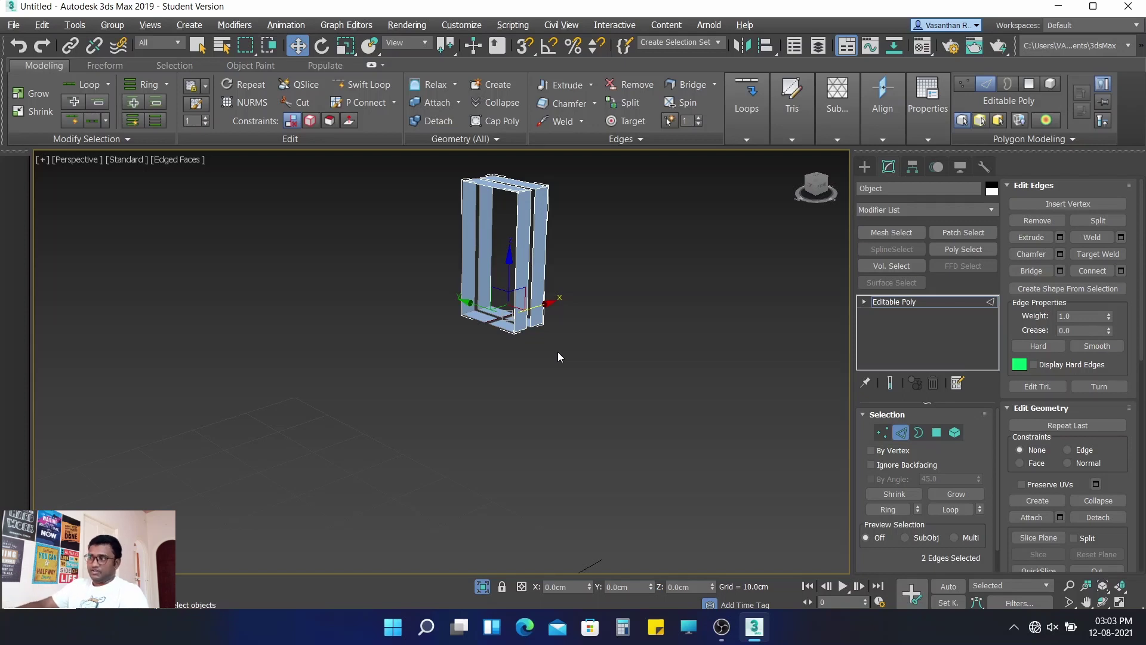
- Exit isolation and zoom out to show the tray frame, handles and base
{"action": "left_click", "coordinate": [482, 591]}
{"action": "scroll", "coordinate": [576, 417], "scroll_direction": "down", "scroll_amount": 3}
{"action": "scroll", "coordinate": [561, 377], "scroll_direction": "down", "scroll_amount": 3}
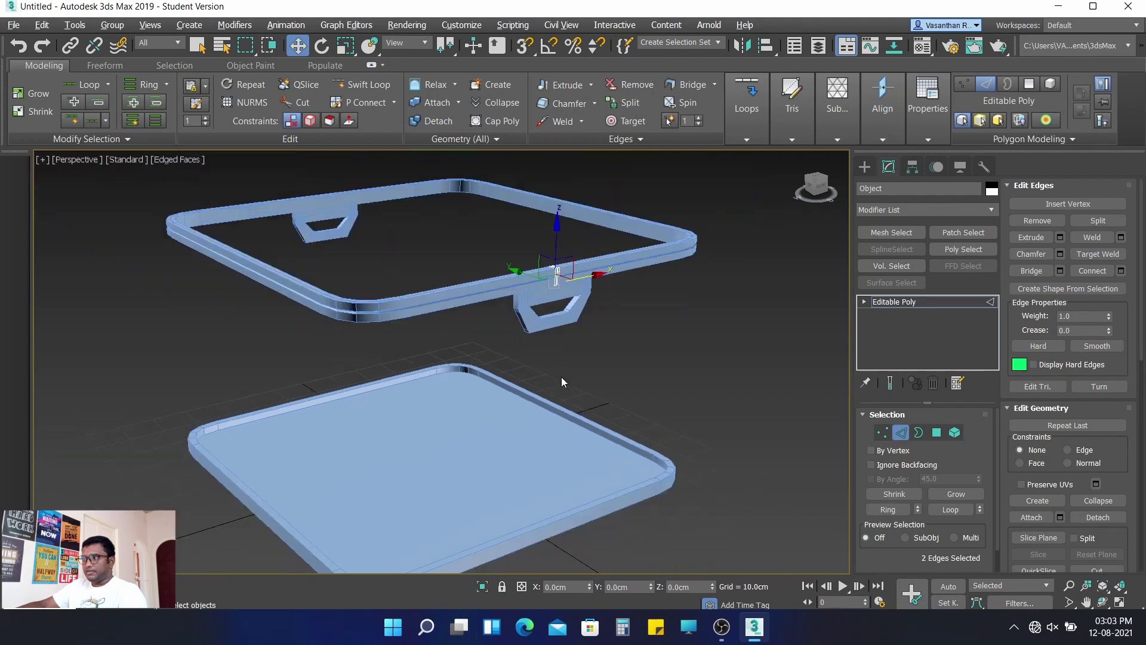
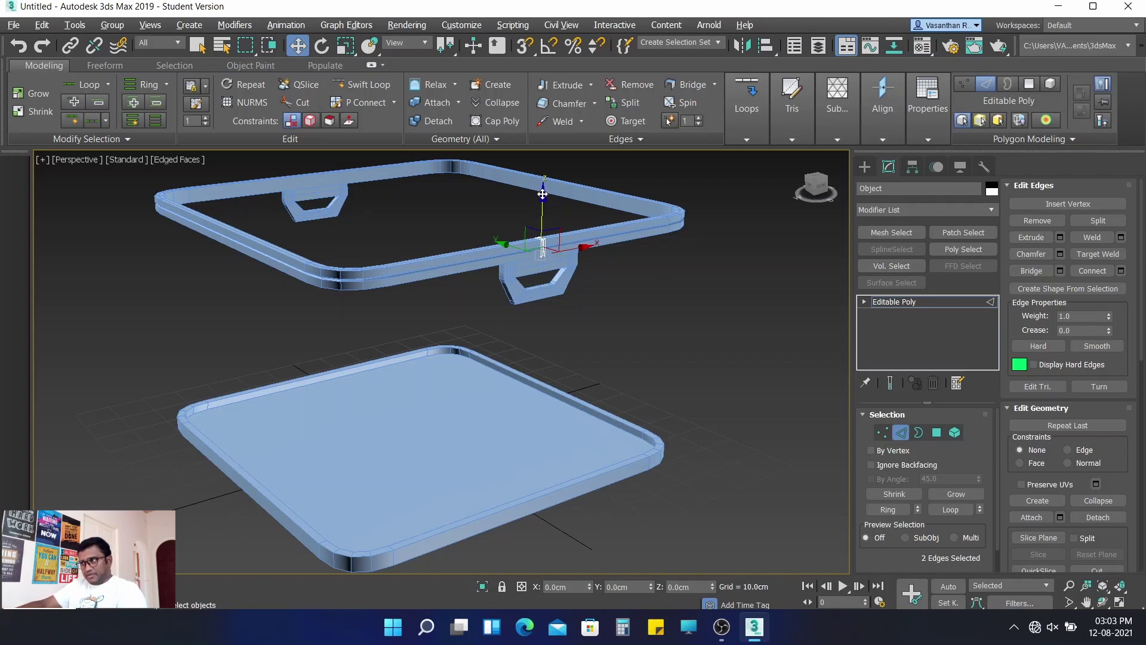
- Shift-drag the frame edges down into a strip, then collapse it back to its start
{"action": "left_click_drag", "start_coordinate": [542, 194], "coordinate": [537, 438], "text": "shift"}
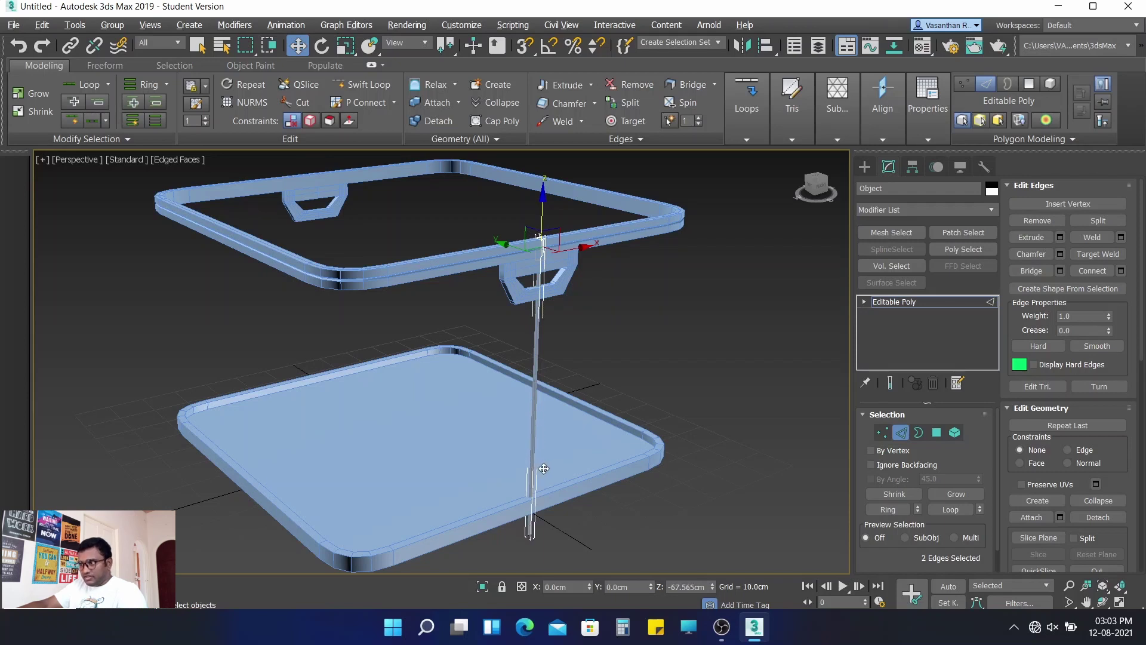
{"action": "scroll", "coordinate": [542, 465], "scroll_direction": "up", "scroll_amount": 5}
{"action": "left_click_drag", "start_coordinate": [543, 465], "coordinate": [544, 490]}
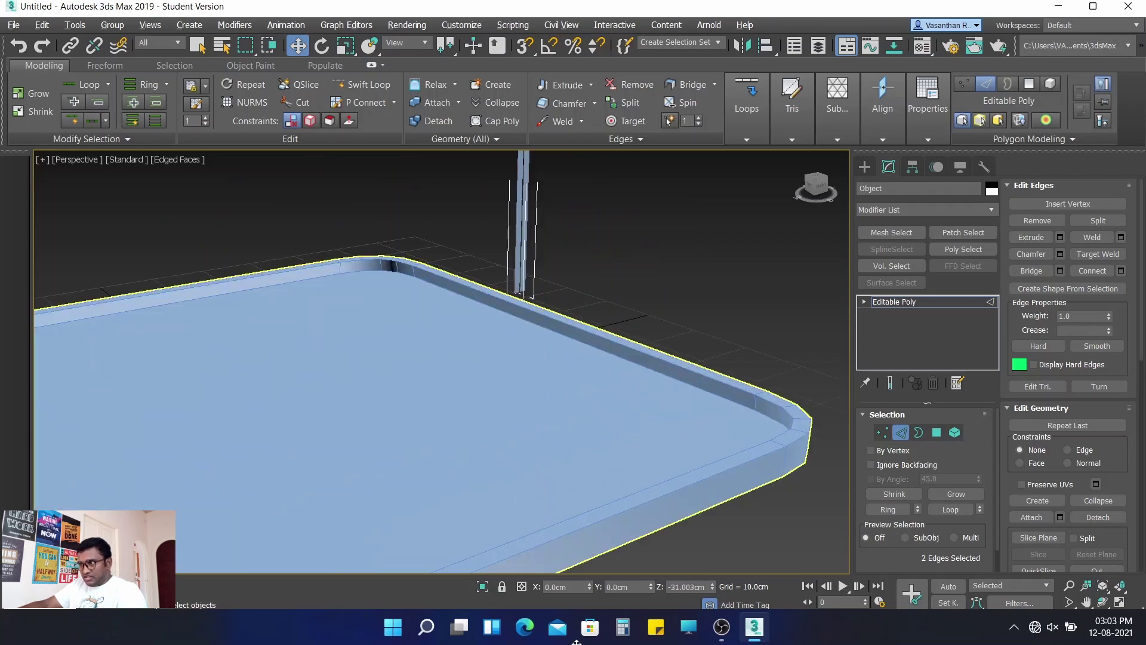
{"action": "left_click_drag", "start_coordinate": [615, 642], "coordinate": [481, 507]}
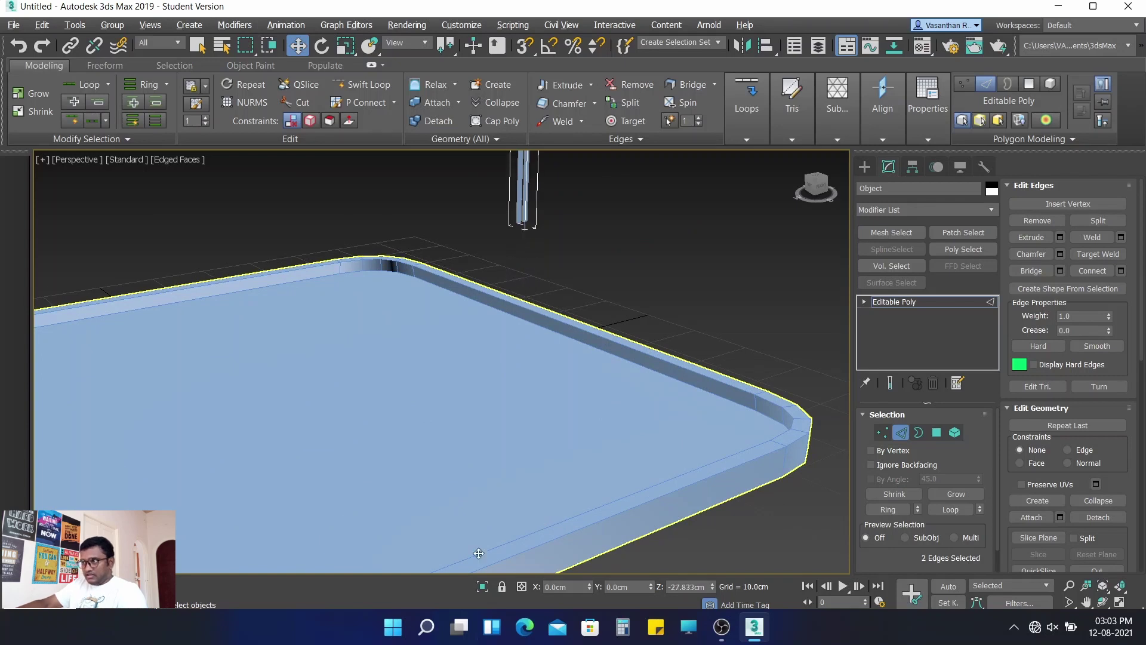
{"action": "scroll", "coordinate": [557, 296], "scroll_direction": "down", "scroll_amount": 5}
{"action": "scroll", "coordinate": [556, 298], "scroll_direction": "down", "scroll_amount": 1}
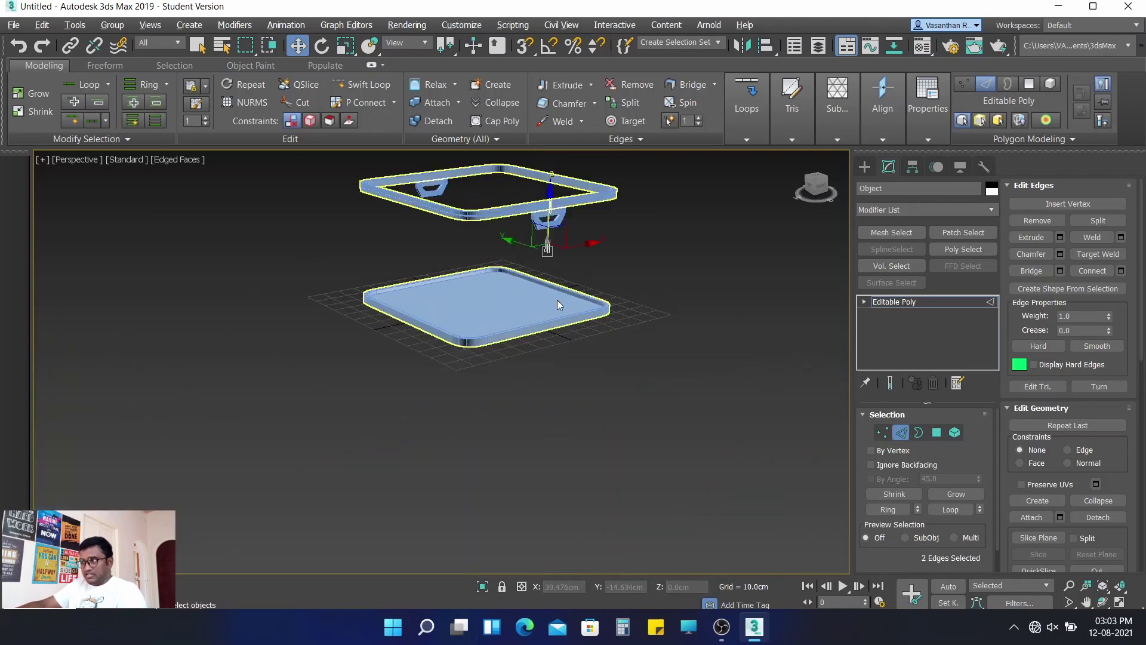
- Extrude the edges again until the tall strip reaches the bottom plate
{"action": "middle_click_drag", "start_coordinate": [574, 228], "coordinate": [510, 347]}
{"action": "scroll", "coordinate": [536, 296], "scroll_direction": "up", "scroll_amount": 2}
{"action": "scroll", "coordinate": [536, 296], "scroll_direction": "up", "scroll_amount": 2}
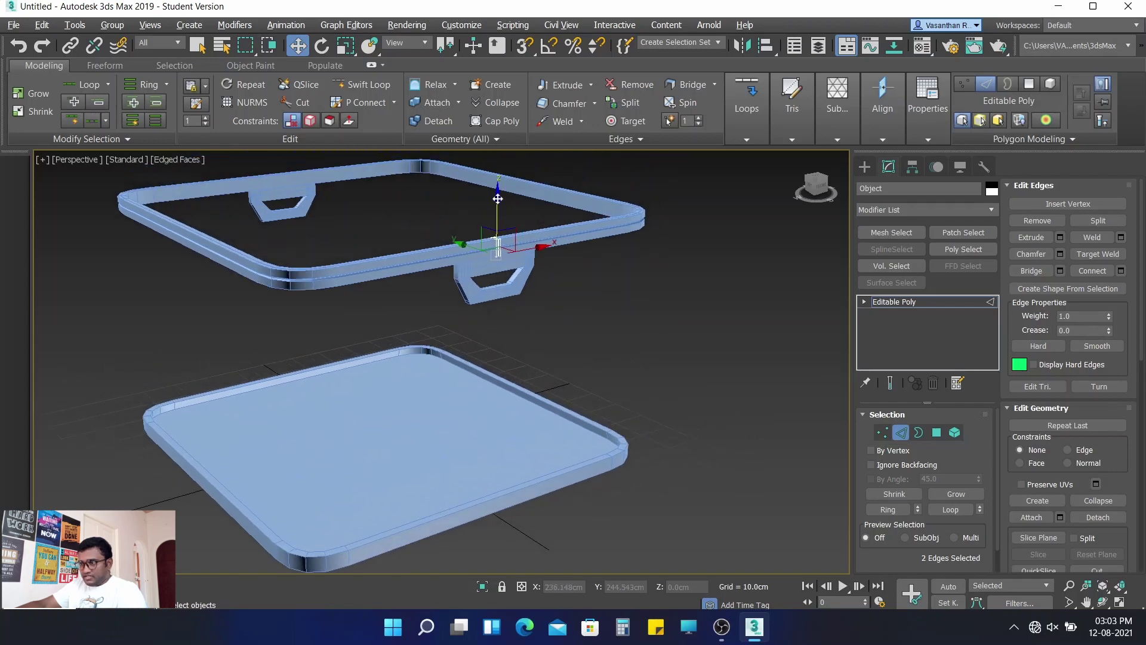
{"action": "left_click_drag", "start_coordinate": [497, 198], "coordinate": [505, 432], "text": "shift"}
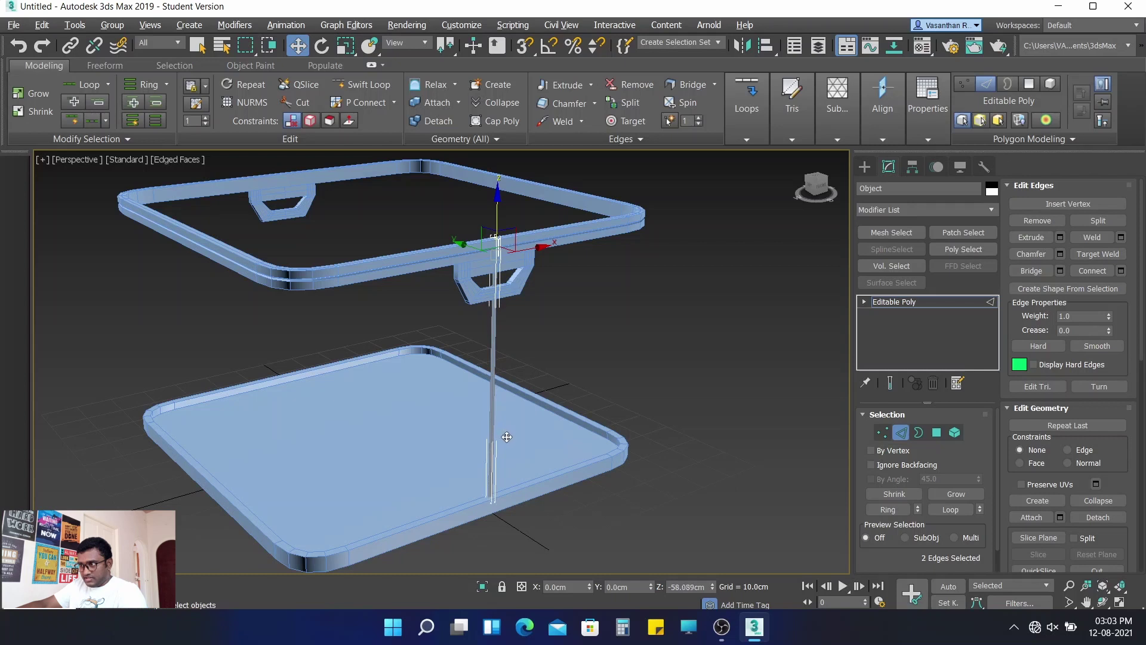
{"action": "left_click_drag", "start_coordinate": [507, 437], "coordinate": [506, 437], "text": "shift"}
{"action": "middle_click_drag", "start_coordinate": [563, 410], "coordinate": [549, 388]}
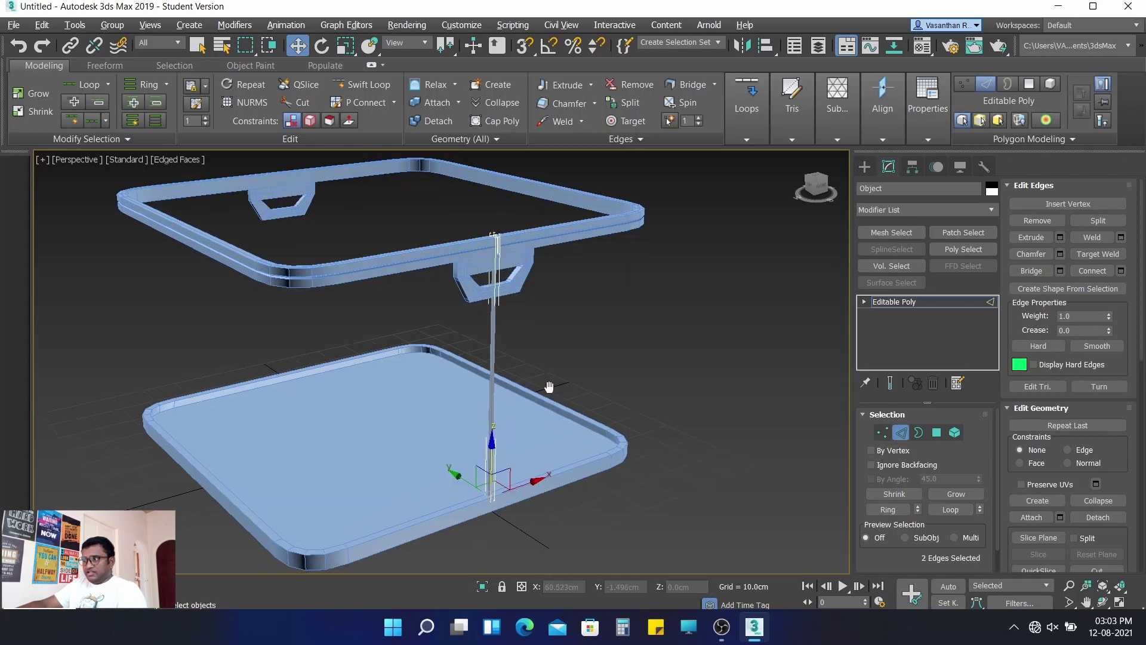
- Isolate the leg frame, clear the edge selection, and orbit to inspect the strips
{"action": "left_click", "coordinate": [482, 587]}
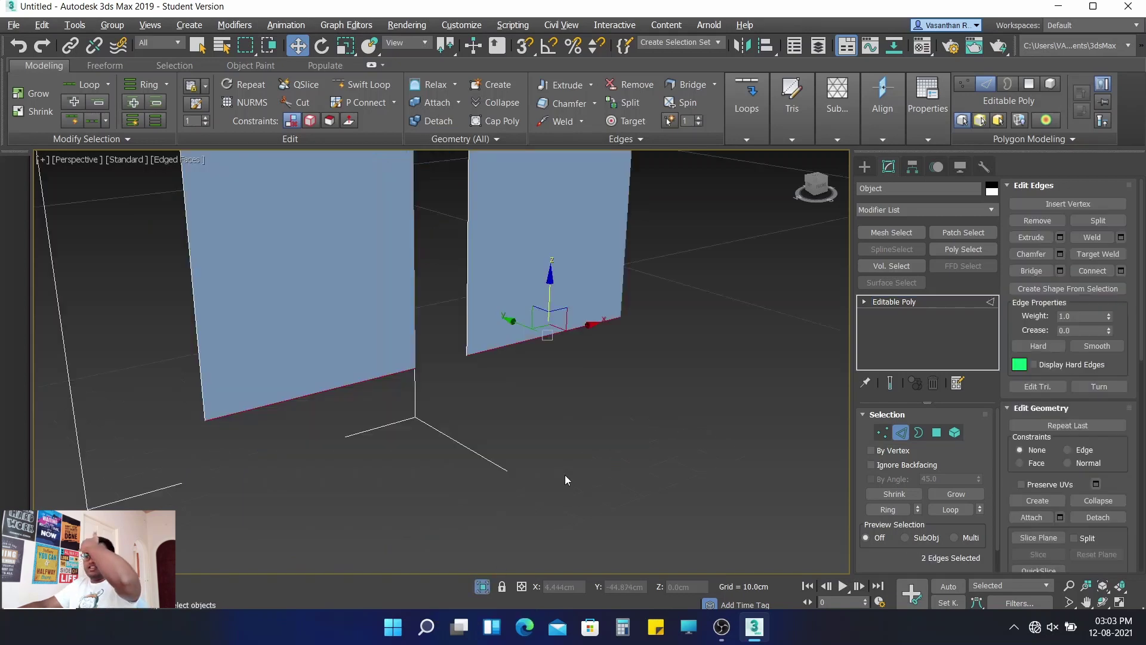
{"action": "left_click", "coordinate": [588, 440]}
{"action": "mouse_move", "coordinate": [589, 440]}
{"action": "middle_mouse_down", "text": "alt"}
{"action": "mouse_move", "coordinate": [612, 294]}
{"action": "mouse_move", "coordinate": [581, 267]}
{"action": "mouse_move", "coordinate": [618, 201]}
{"action": "mouse_move", "coordinate": [561, 257]}
{"action": "mouse_move", "coordinate": [573, 428]}
{"action": "mouse_move", "coordinate": [512, 342]}
{"action": "middle_mouse_up", "text": "alt"}
{"action": "scroll", "coordinate": [512, 341], "scroll_direction": "up", "scroll_amount": 5}
{"action": "scroll", "coordinate": [505, 366], "scroll_direction": "up", "scroll_amount": 5}
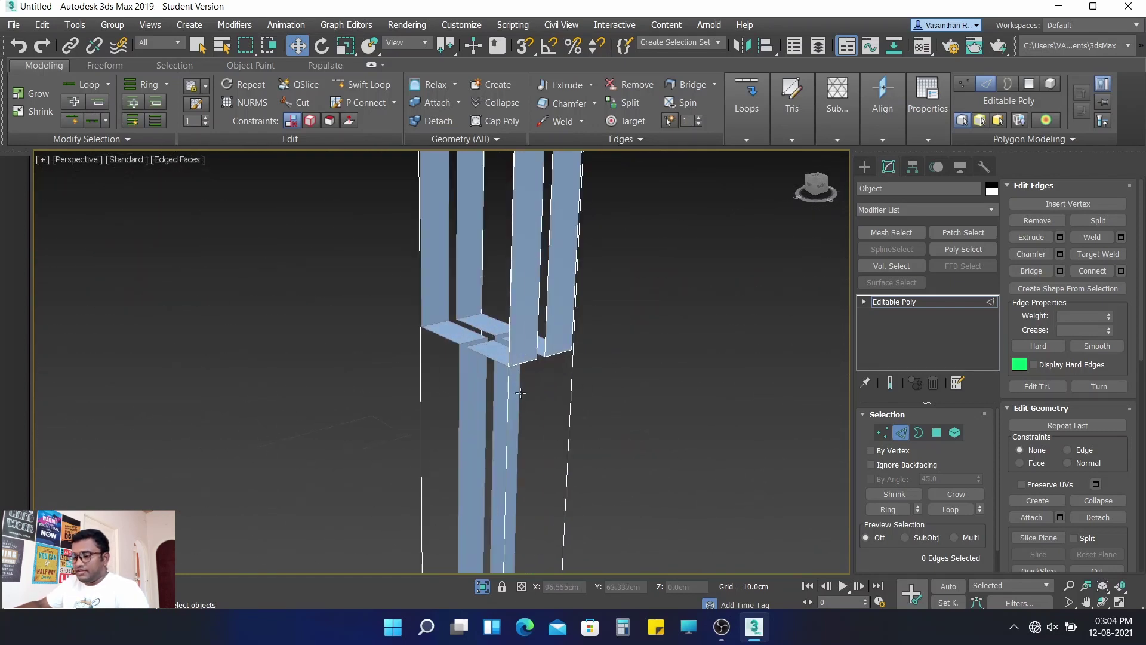
{"action": "mouse_move", "coordinate": [520, 393]}
{"action": "middle_mouse_down", "text": "alt"}
{"action": "mouse_move", "coordinate": [530, 409]}
{"action": "mouse_move", "coordinate": [570, 405]}
{"action": "middle_mouse_up", "text": "alt"}
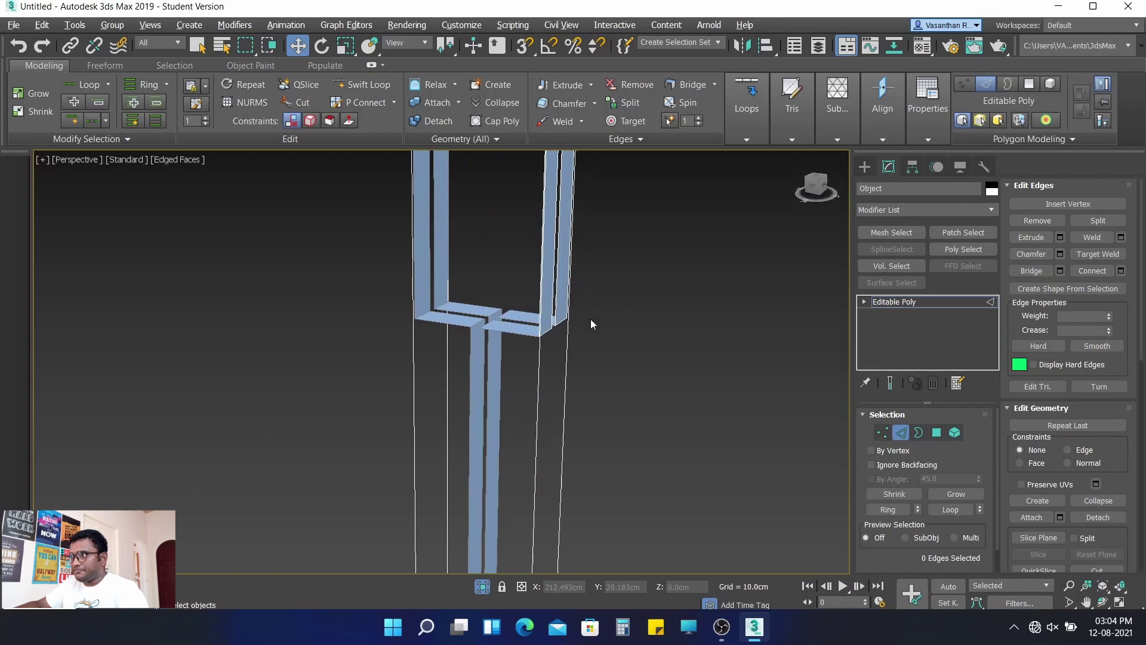
{"action": "middle_click_drag", "start_coordinate": [589, 319], "coordinate": [559, 403], "text": "alt"}
{"action": "middle_click_drag", "start_coordinate": [486, 340], "coordinate": [491, 266]}
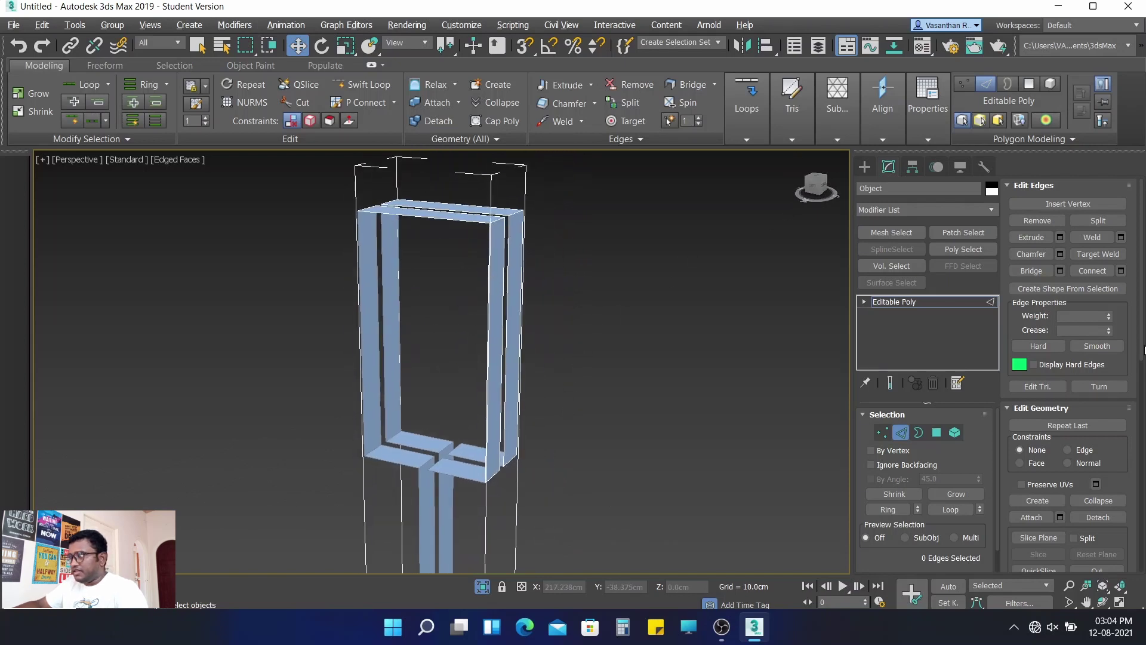
- Return to object level and close the Modifier List without adding a modifier
{"action": "left_click", "coordinate": [902, 432]}
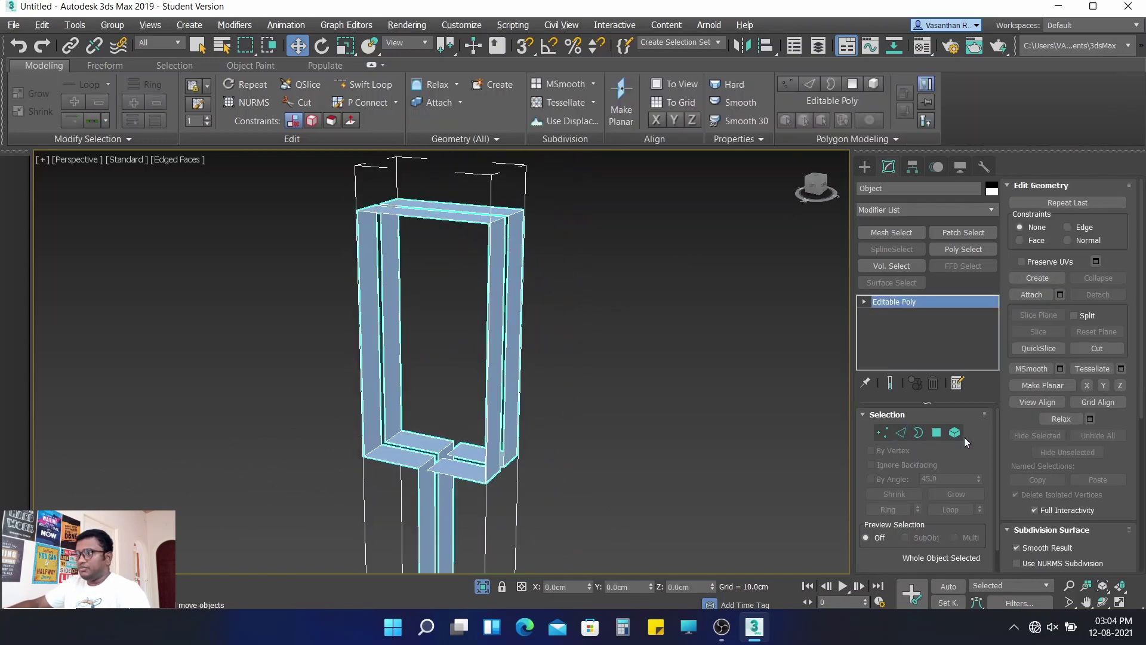
{"action": "left_click", "coordinate": [918, 207]}
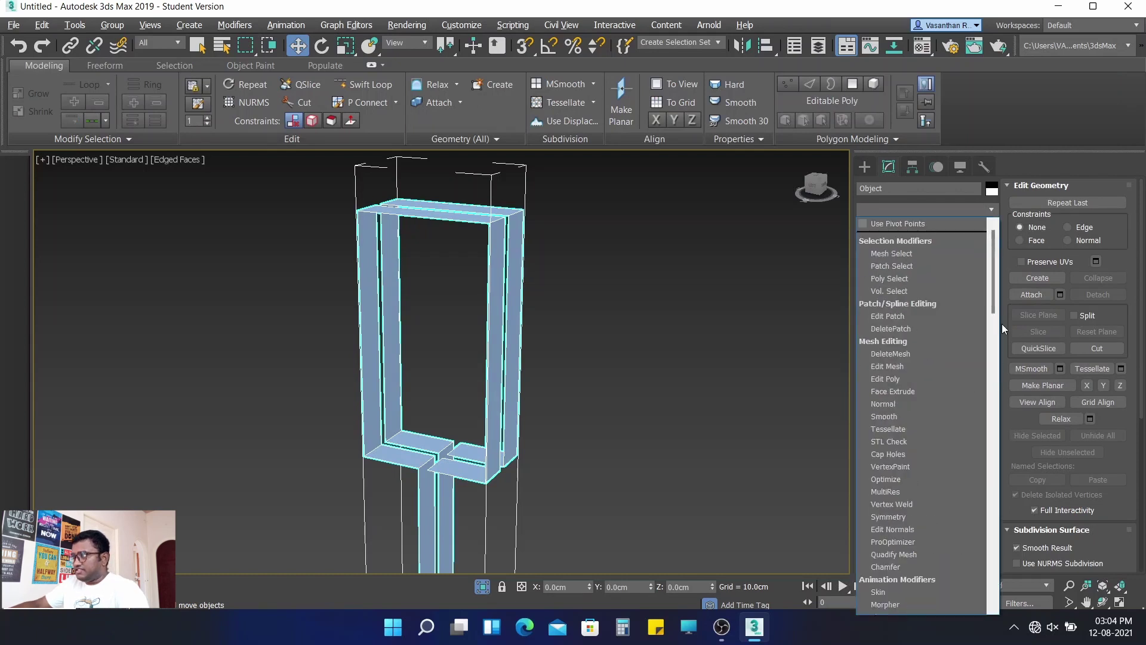
{"action": "left_click_drag", "start_coordinate": [993, 310], "coordinate": [993, 380]}
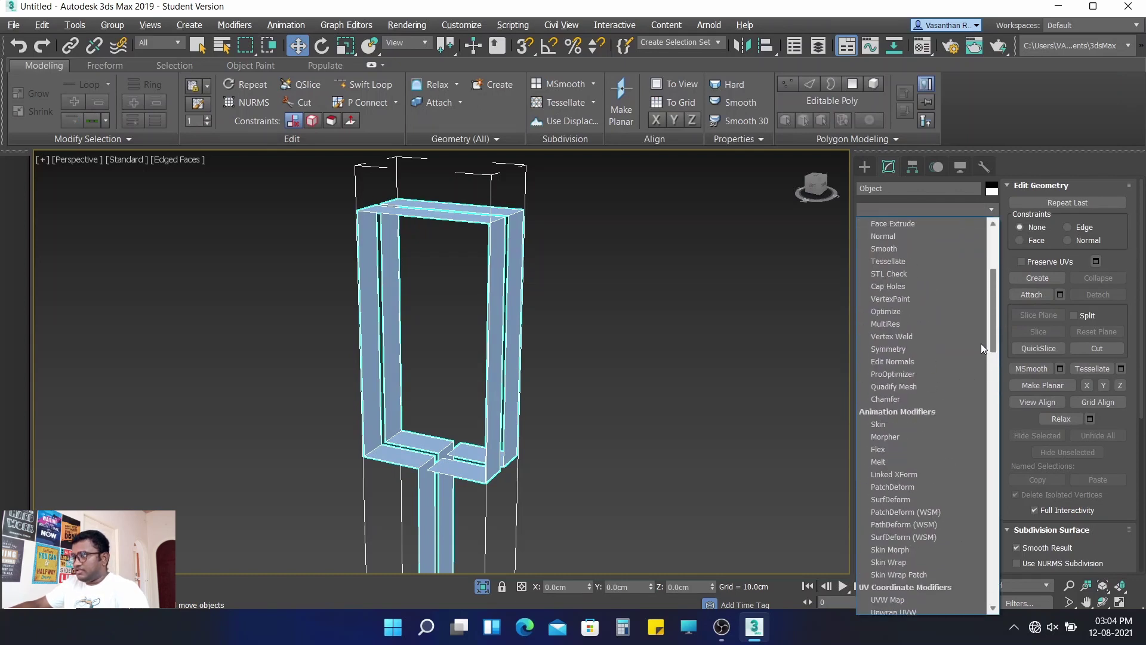
{"action": "left_click", "coordinate": [731, 353]}
{"action": "mouse_move", "coordinate": [648, 427]}
{"action": "middle_mouse_down", "text": "alt"}
{"action": "mouse_move", "coordinate": [686, 396]}
{"action": "mouse_move", "coordinate": [736, 396]}
{"action": "mouse_move", "coordinate": [707, 417]}
{"action": "middle_mouse_up", "text": "alt"}
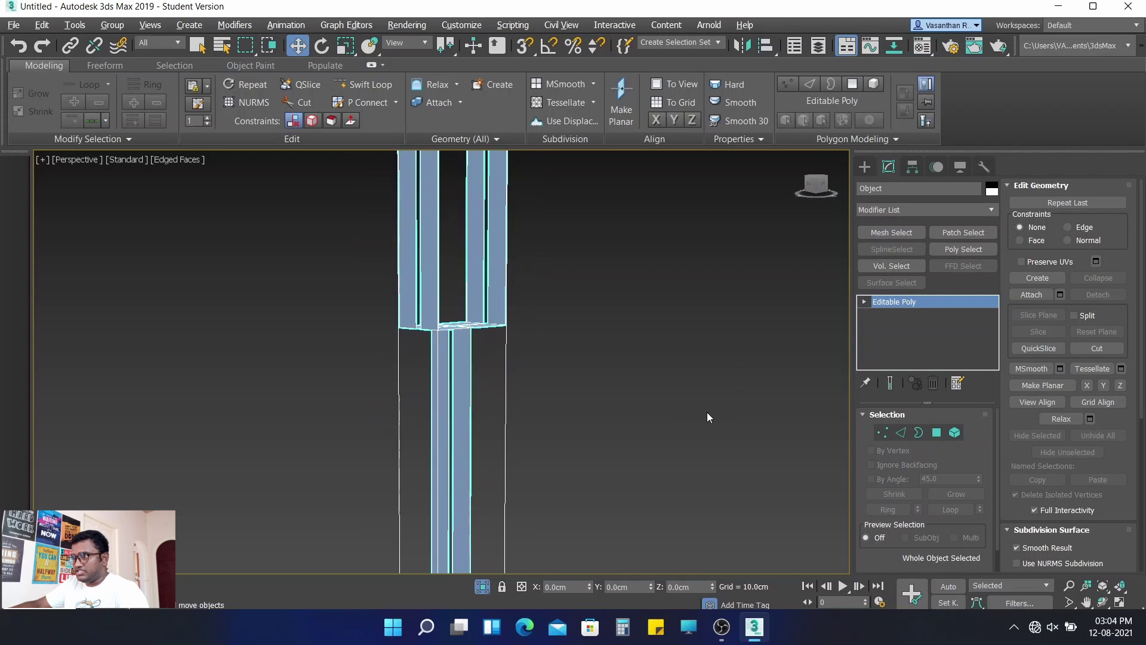
- Add two Swift Loop edge loops across the lower vertical strips, then return to object level
{"action": "left_click", "coordinate": [901, 433]}
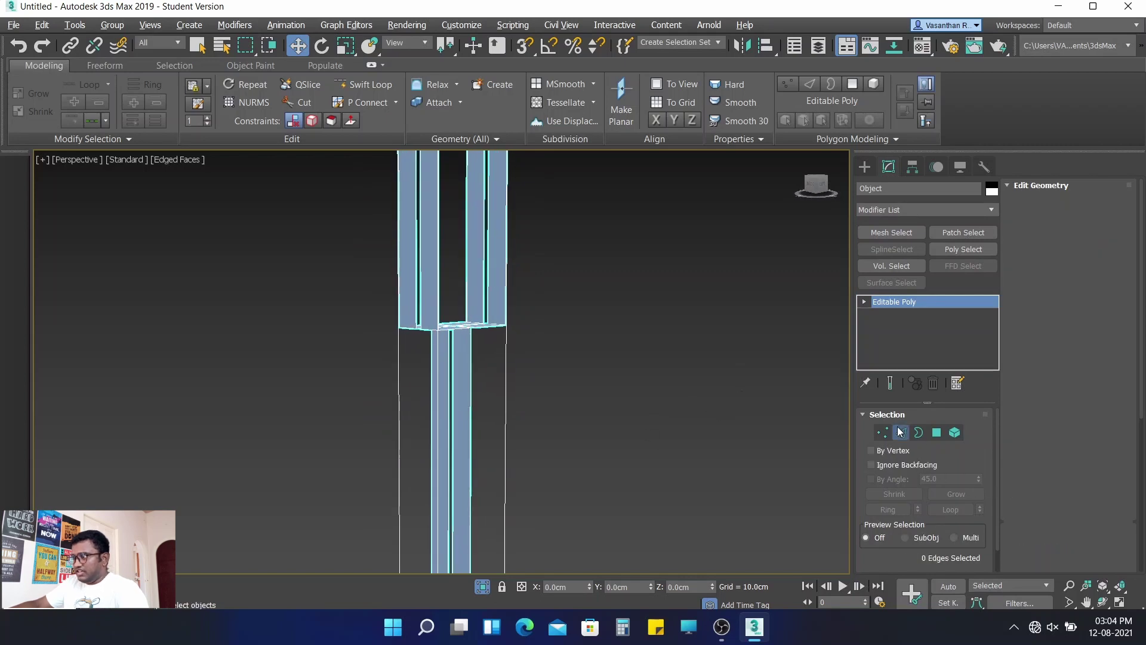
{"action": "left_click", "coordinate": [353, 84]}
{"action": "mouse_move", "coordinate": [467, 436]}
{"action": "middle_mouse_down"}
{"action": "mouse_move", "coordinate": [494, 454]}
{"action": "mouse_move", "coordinate": [477, 368]}
{"action": "middle_mouse_up"}
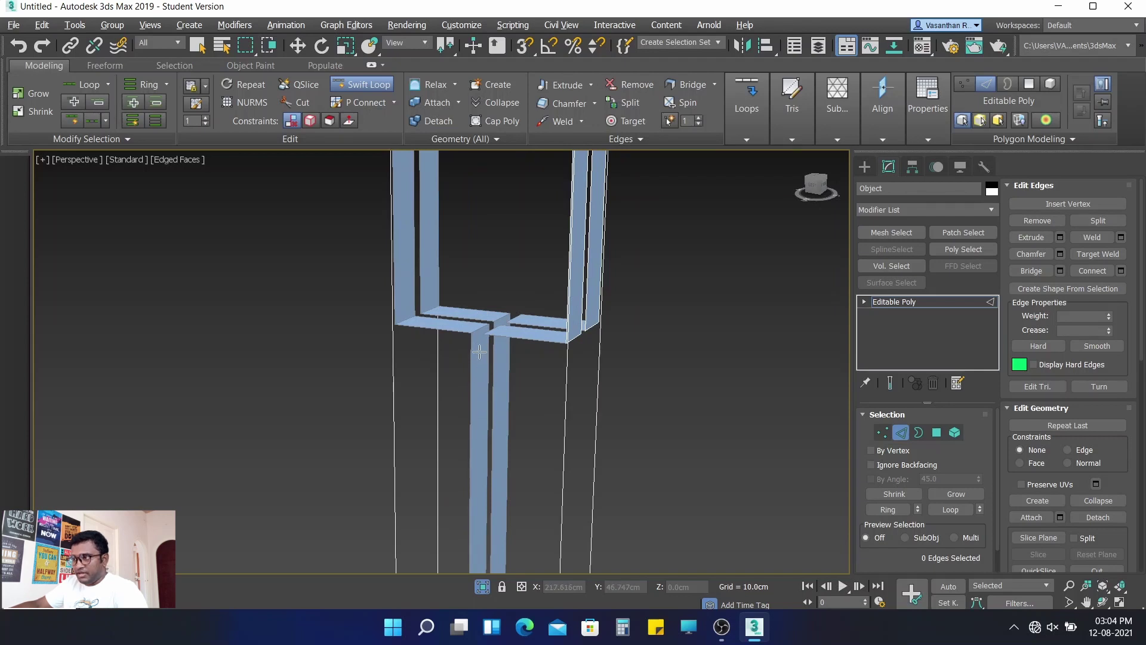
{"action": "mouse_move", "coordinate": [495, 503]}
{"action": "middle_mouse_down", "text": "alt"}
{"action": "mouse_move", "coordinate": [512, 404]}
{"action": "mouse_move", "coordinate": [522, 420]}
{"action": "mouse_move", "coordinate": [543, 412]}
{"action": "mouse_move", "coordinate": [456, 299]}
{"action": "mouse_move", "coordinate": [460, 379]}
{"action": "middle_mouse_up", "text": "alt"}
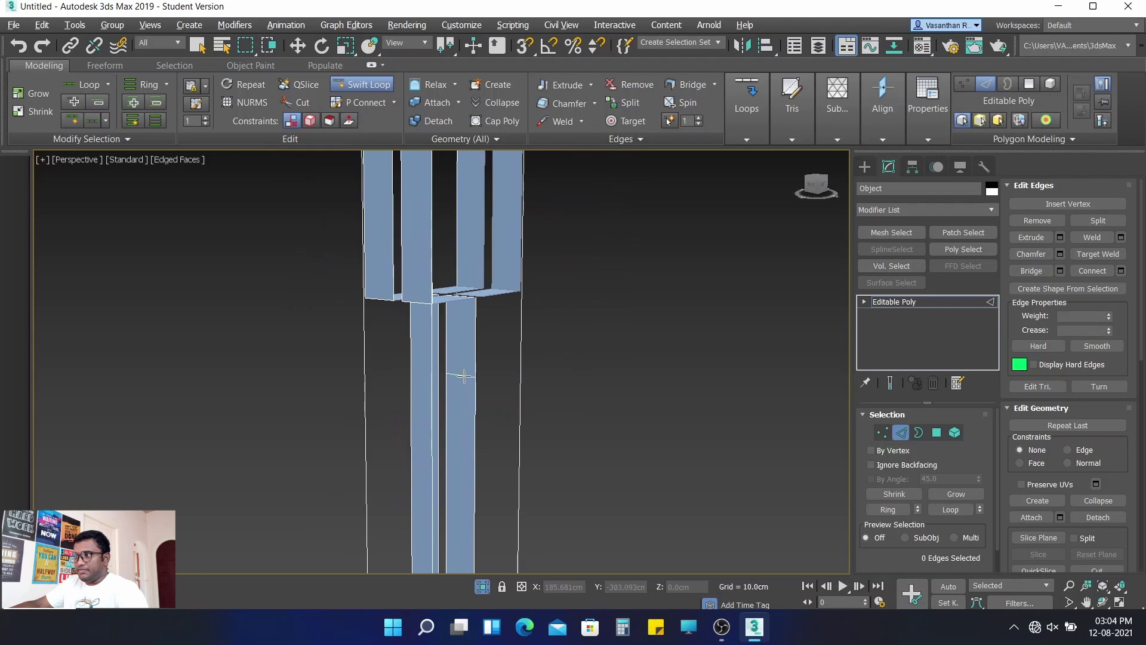
{"action": "left_click", "coordinate": [459, 366]}
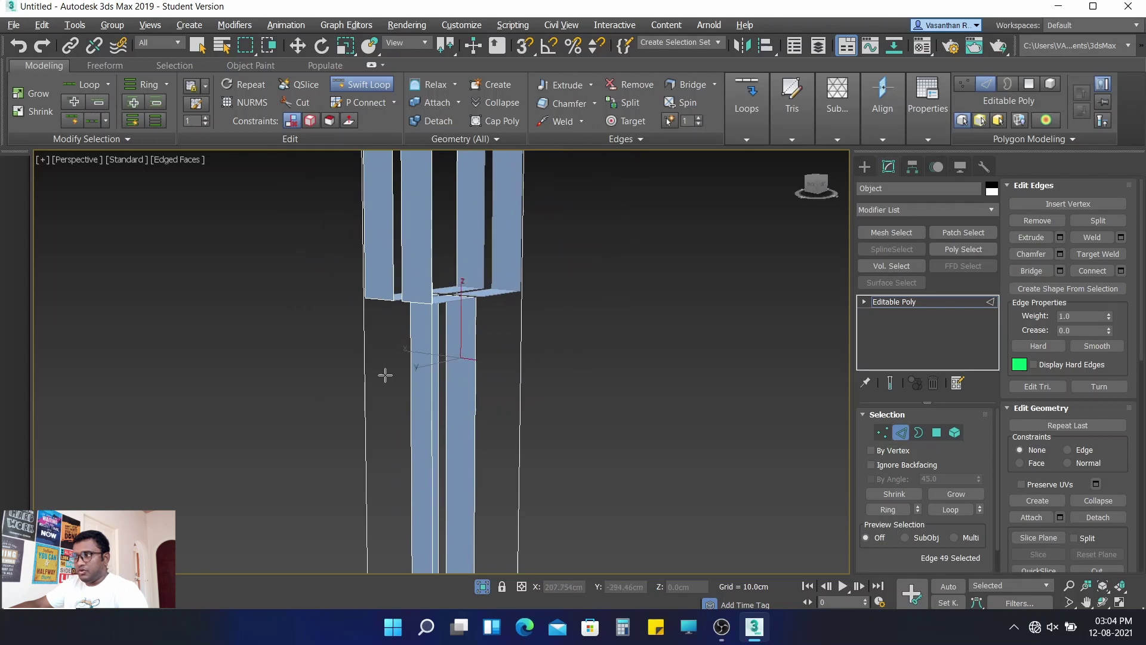
{"action": "left_click", "coordinate": [422, 355]}
{"action": "mouse_move", "coordinate": [584, 429]}
{"action": "middle_mouse_down", "text": "alt"}
{"action": "mouse_move", "coordinate": [540, 422]}
{"action": "mouse_move", "coordinate": [560, 427]}
{"action": "middle_mouse_up", "text": "alt"}
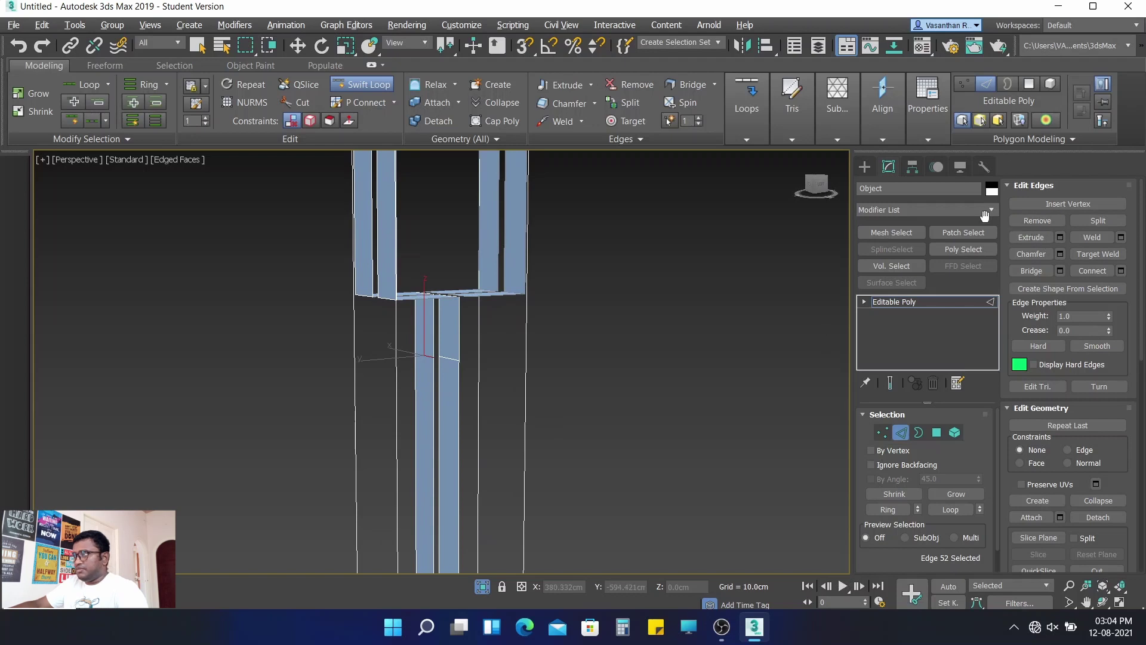
{"action": "left_click", "coordinate": [904, 431]}
- Add a Shell modifier with 0 inner amount and 0.5cm outer amount
{"action": "left_click", "coordinate": [940, 207]}
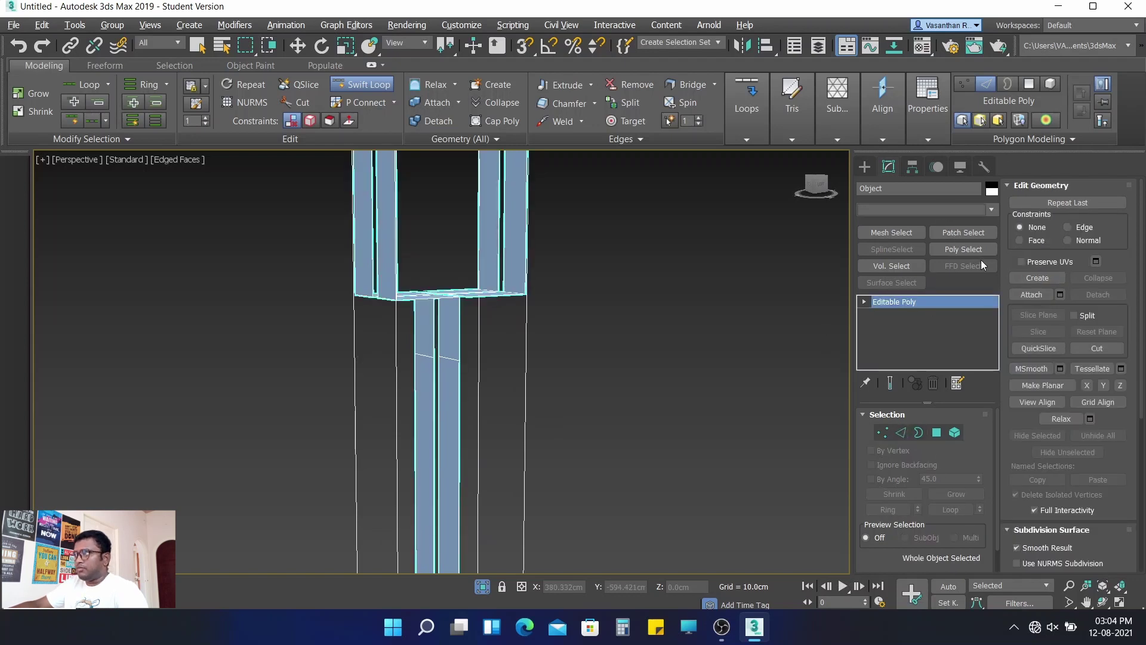
{"action": "left_click_drag", "start_coordinate": [994, 284], "coordinate": [997, 503]}
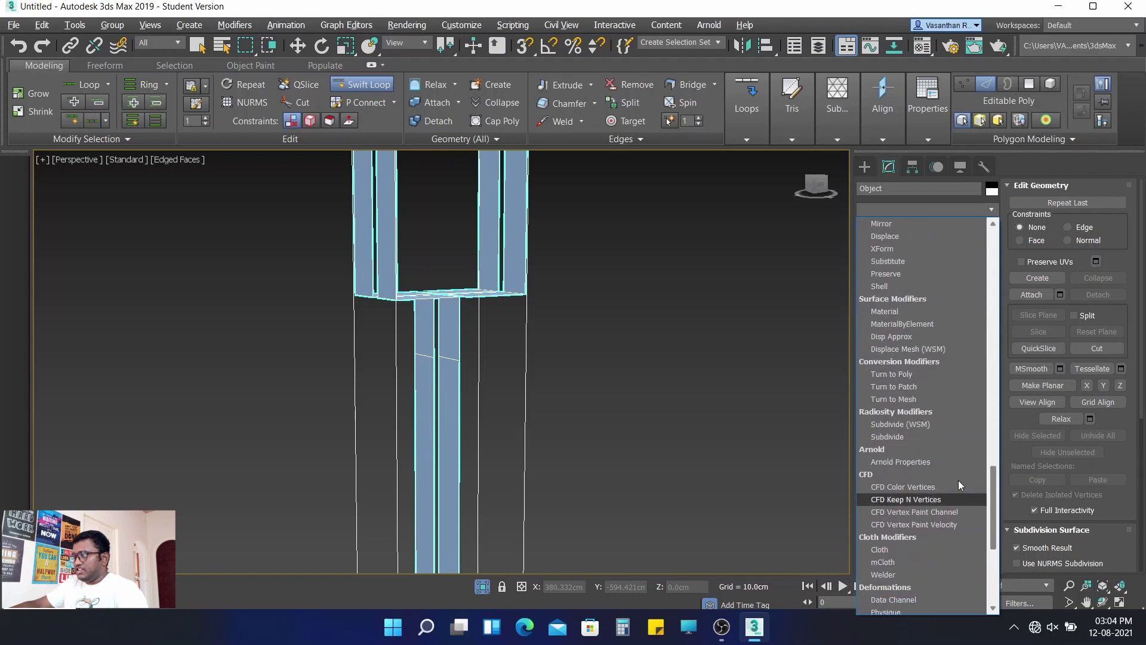
{"action": "left_click", "coordinate": [898, 288]}
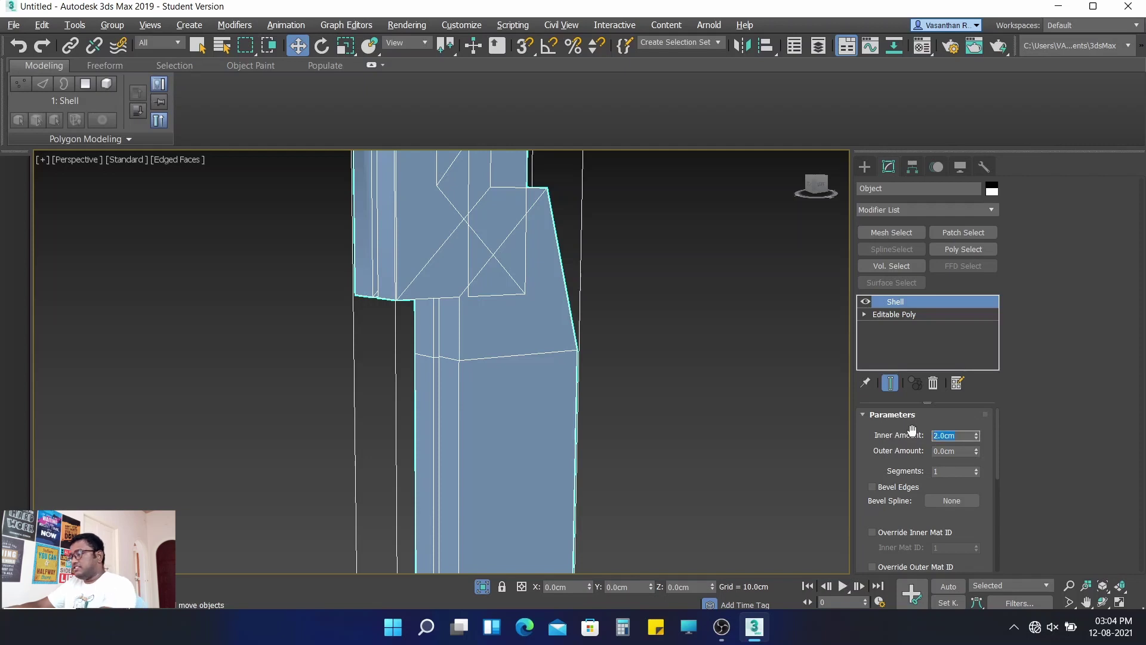
{"action": "type", "text": "0"}
{"action": "key", "text": "Return"}
{"action": "key", "text": "Tab"}
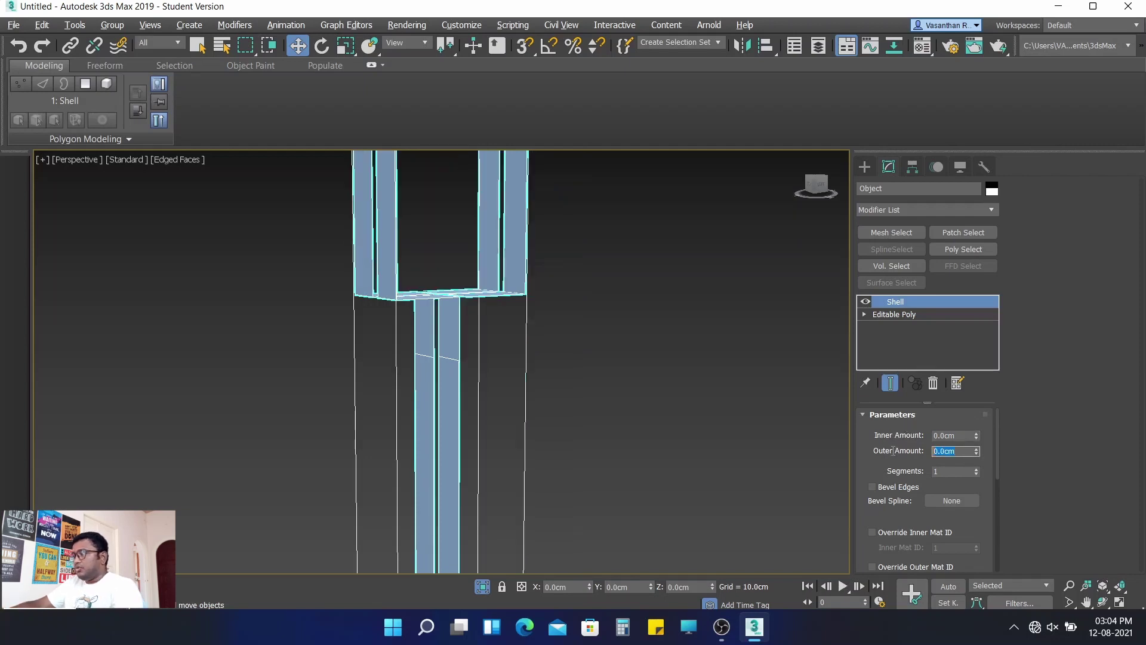
{"action": "type", "text": "0.5"}
{"action": "key", "text": "Return"}
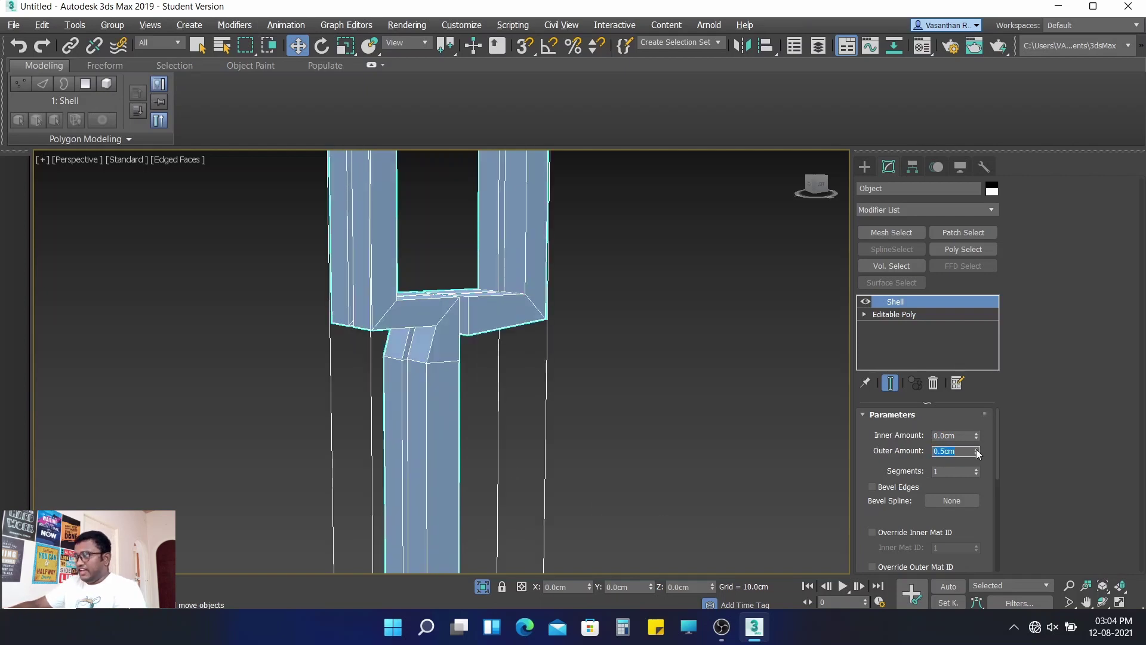
- Enable Straighten Corners on the Shell and zoom out to show the whole frame
{"action": "middle_click_drag", "start_coordinate": [678, 461], "coordinate": [633, 456], "text": "alt"}
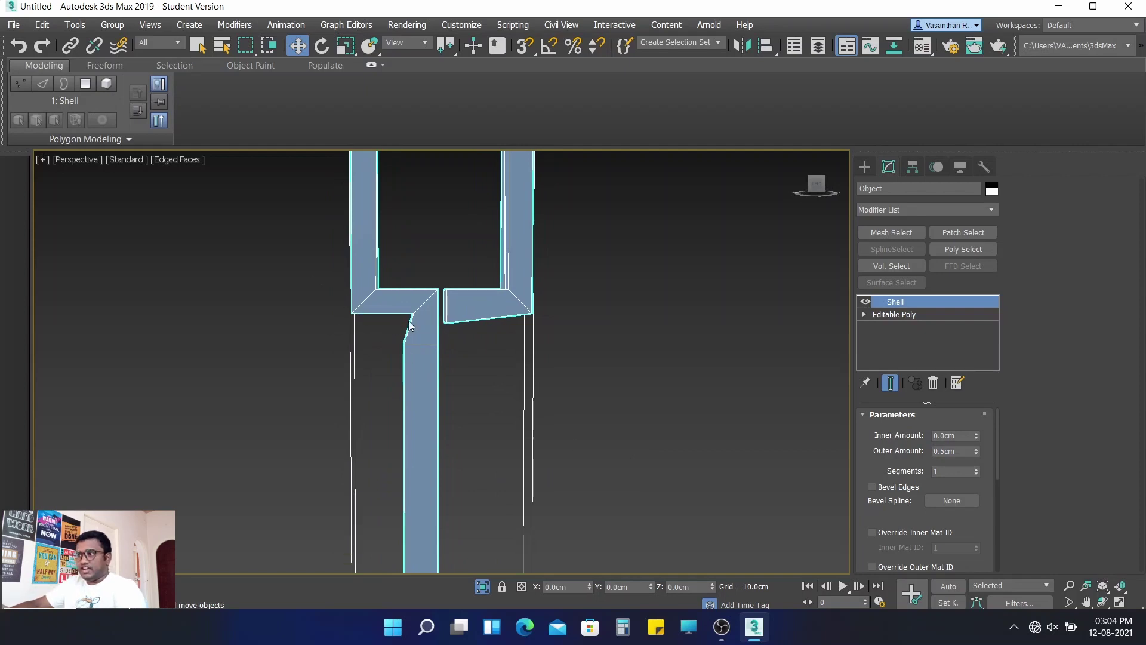
{"action": "scroll", "coordinate": [890, 457], "scroll_direction": "down", "scroll_amount": 5}
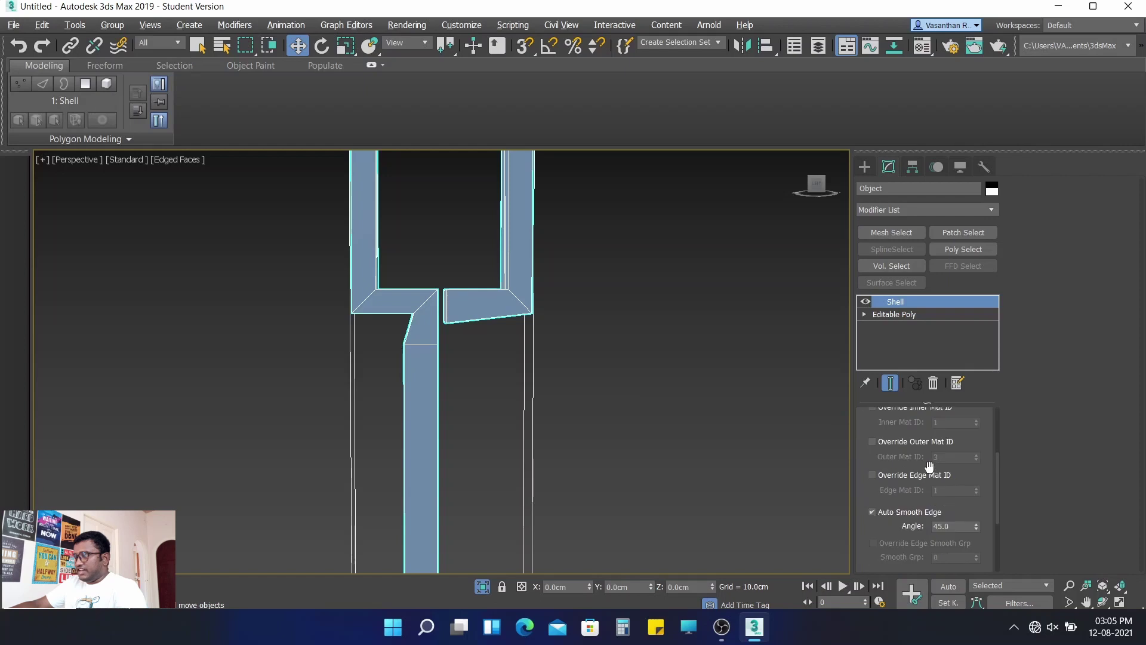
{"action": "scroll", "coordinate": [889, 502], "scroll_direction": "down", "scroll_amount": 5}
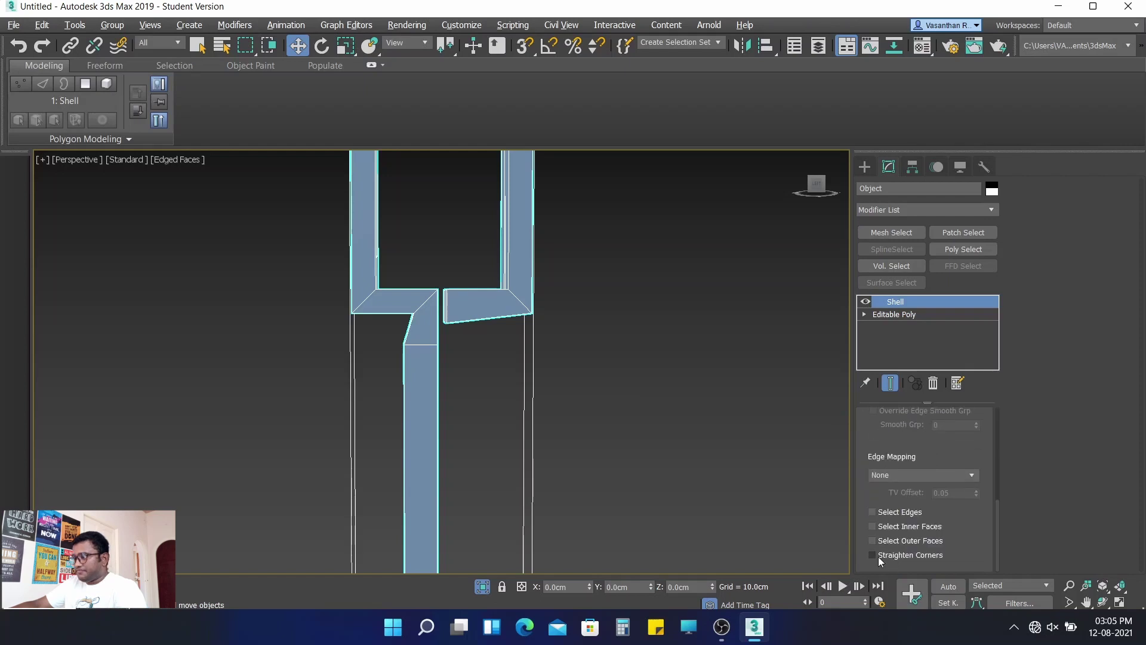
{"action": "left_click", "coordinate": [873, 555]}
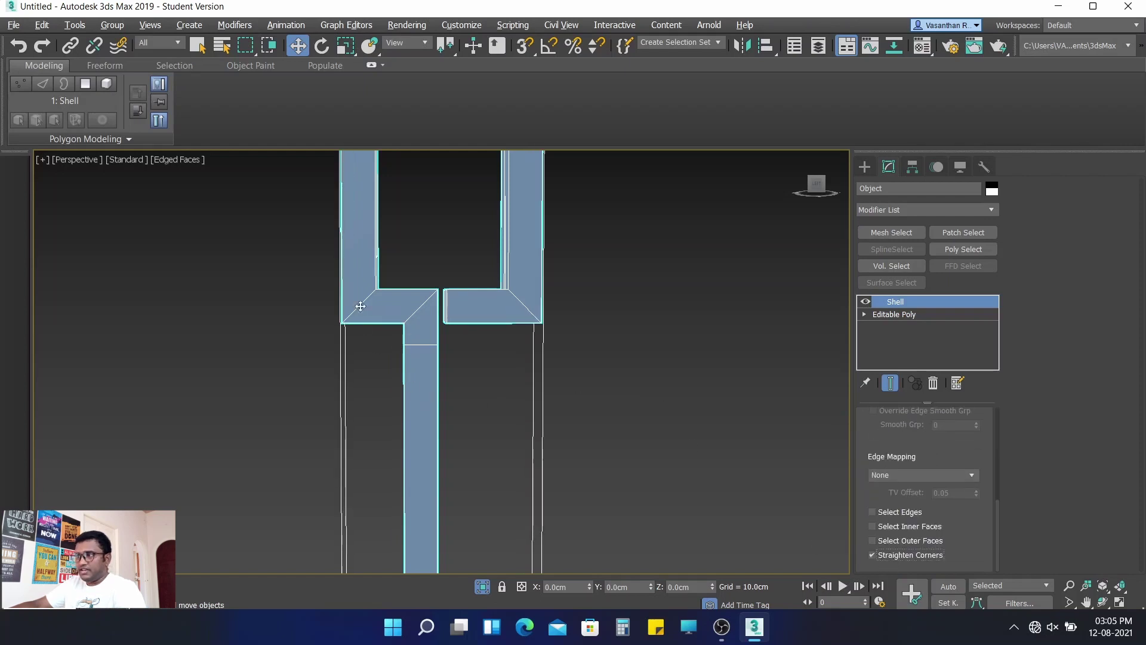
{"action": "scroll", "coordinate": [556, 384], "scroll_direction": "down", "scroll_amount": 3}
{"action": "scroll", "coordinate": [558, 397], "scroll_direction": "down", "scroll_amount": 2}
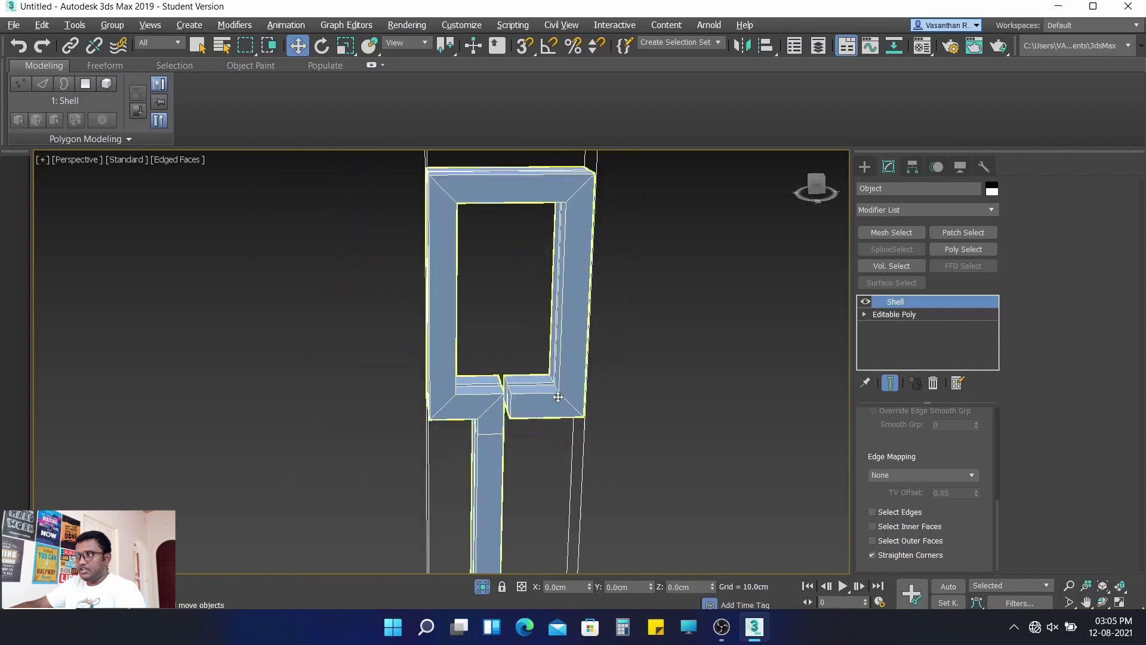
{"action": "middle_click_drag", "start_coordinate": [557, 361], "coordinate": [558, 375]}
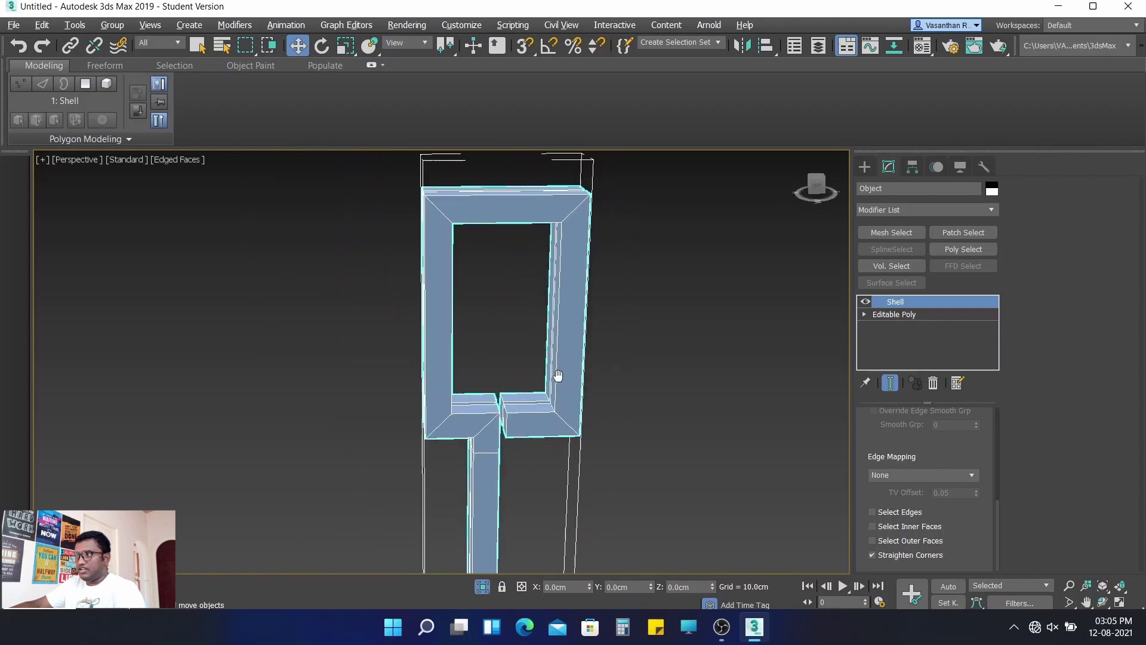
- Add an Edit Poly modifier above the Shell and Swift Loop two edge loops at the bottom corner joint
{"action": "left_click", "coordinate": [901, 212]}
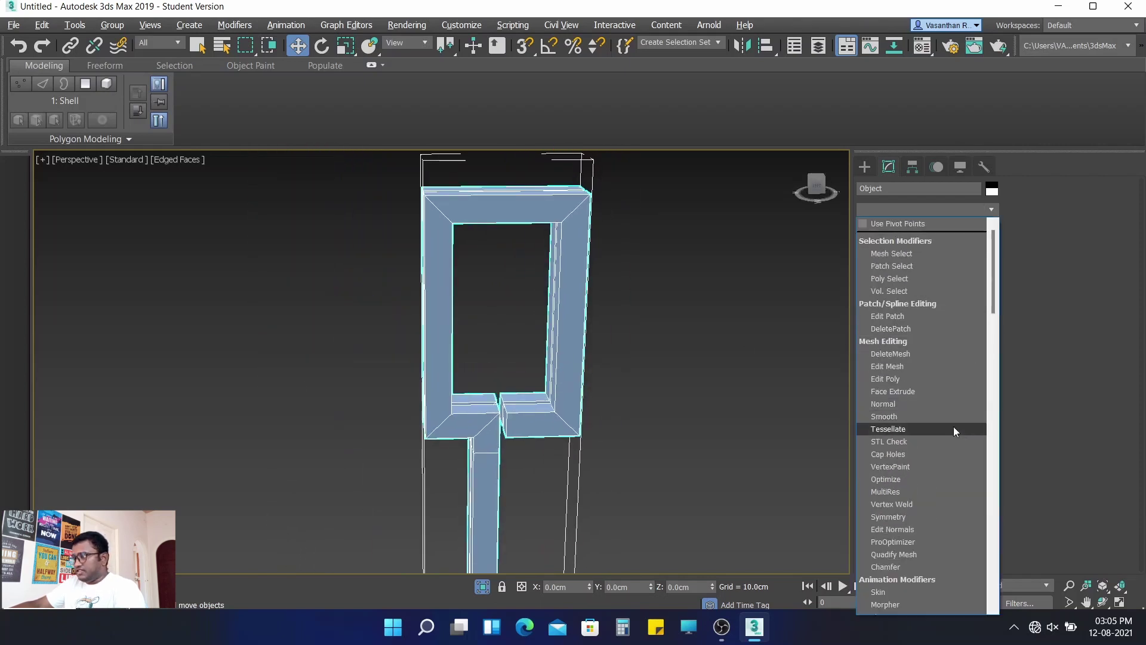
{"action": "left_click", "coordinate": [922, 381]}
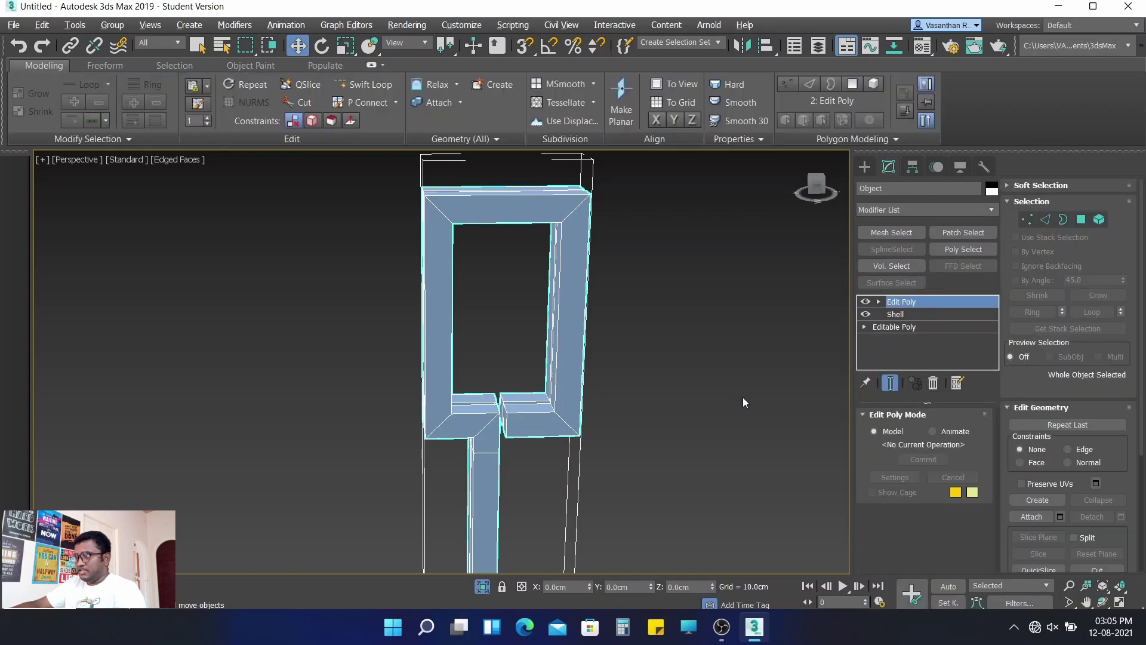
{"action": "left_click", "coordinate": [1046, 220]}
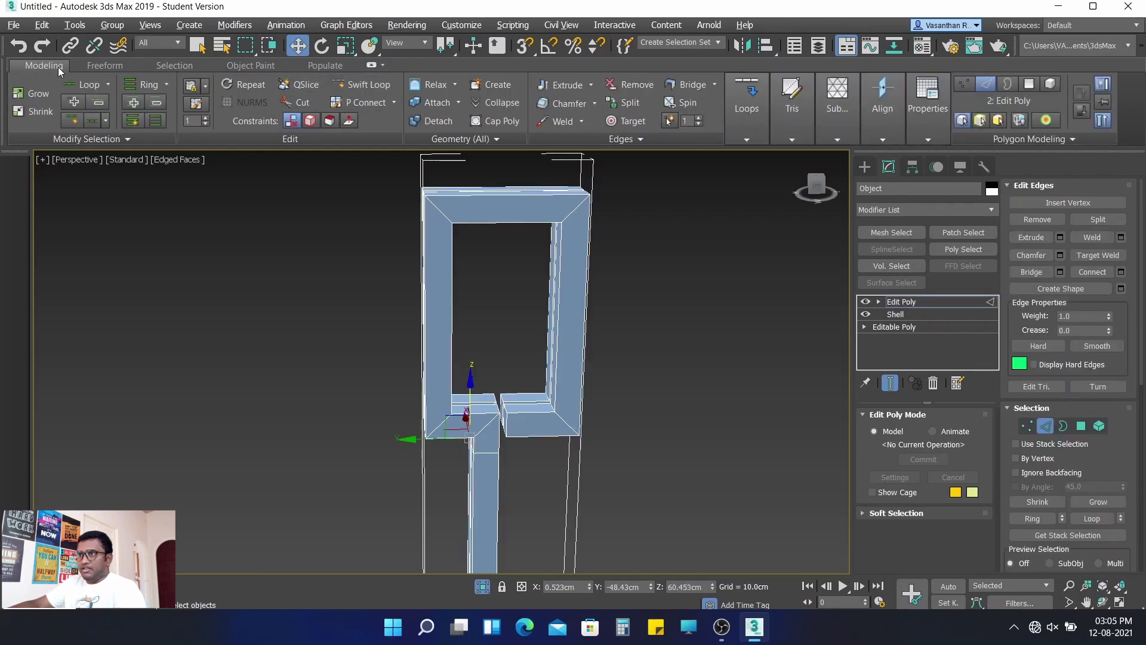
{"action": "left_click", "coordinate": [369, 84]}
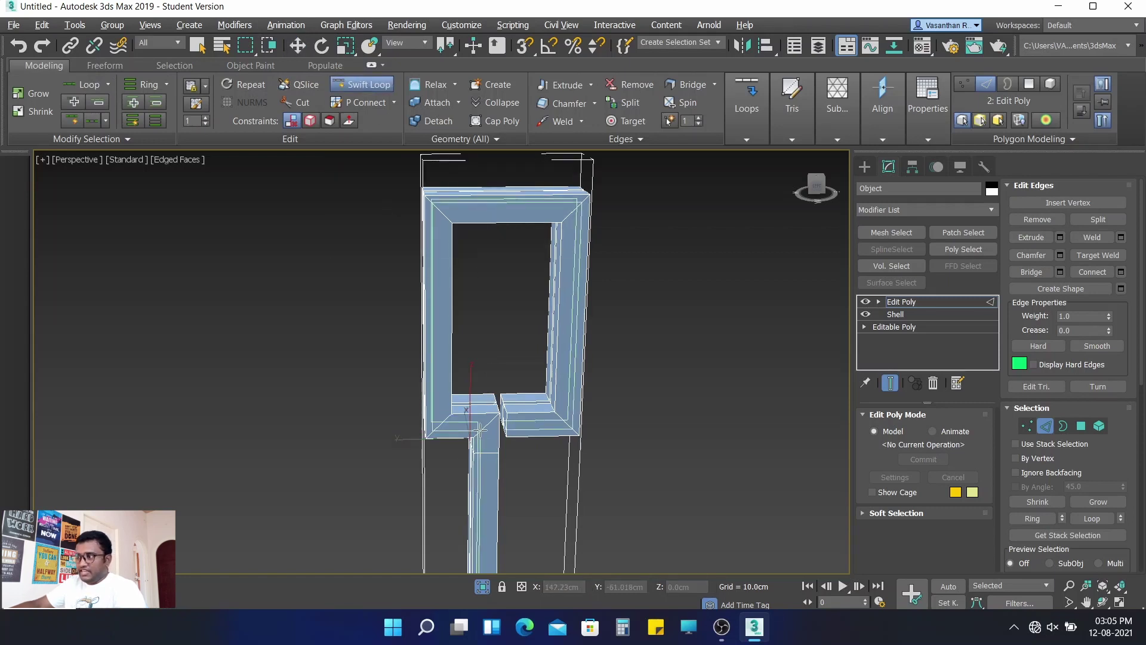
{"action": "scroll", "coordinate": [493, 410], "scroll_direction": "up", "scroll_amount": 3}
{"action": "scroll", "coordinate": [433, 421], "scroll_direction": "up", "scroll_amount": 2}
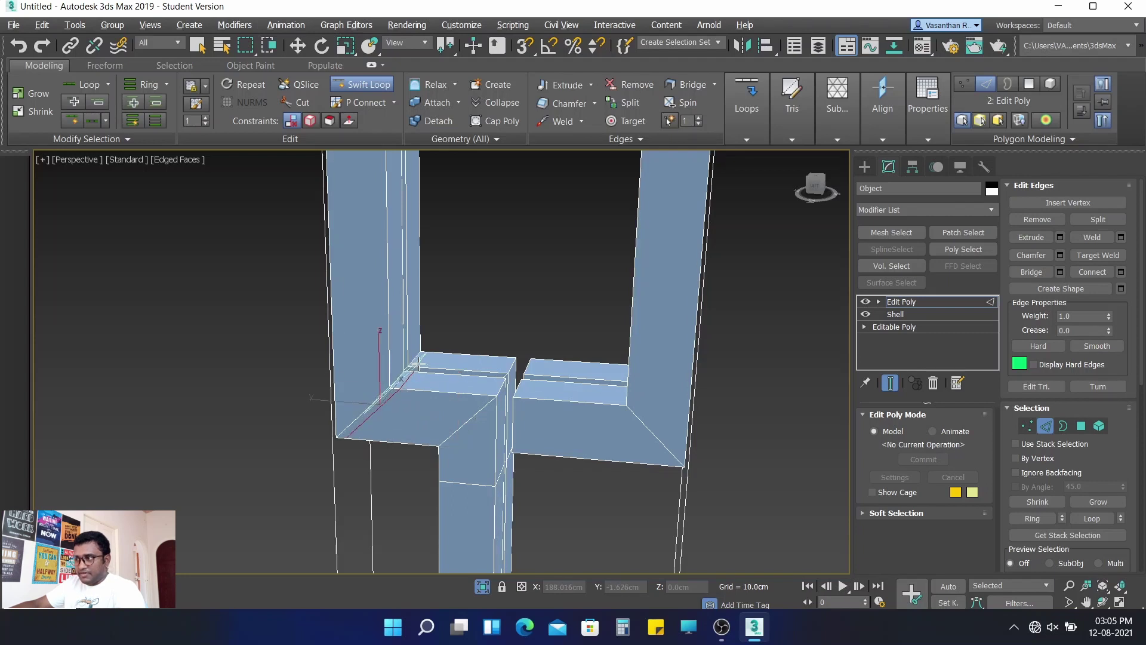
{"action": "middle_click_drag", "start_coordinate": [418, 363], "coordinate": [420, 395], "text": "alt"}
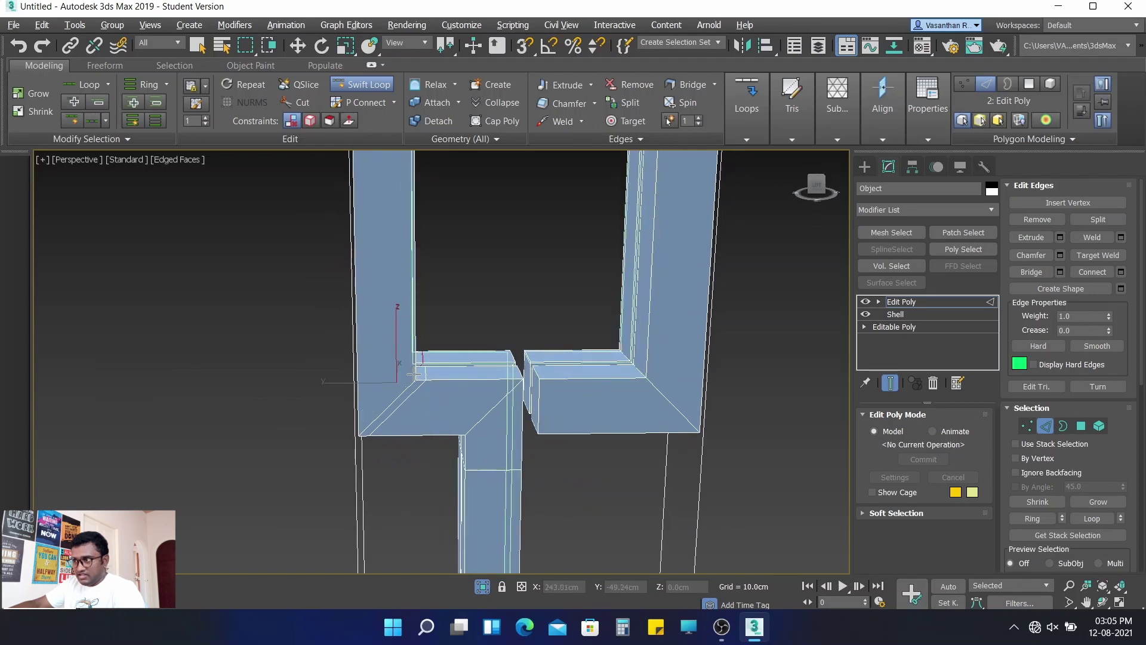
{"action": "left_click", "coordinate": [414, 374]}
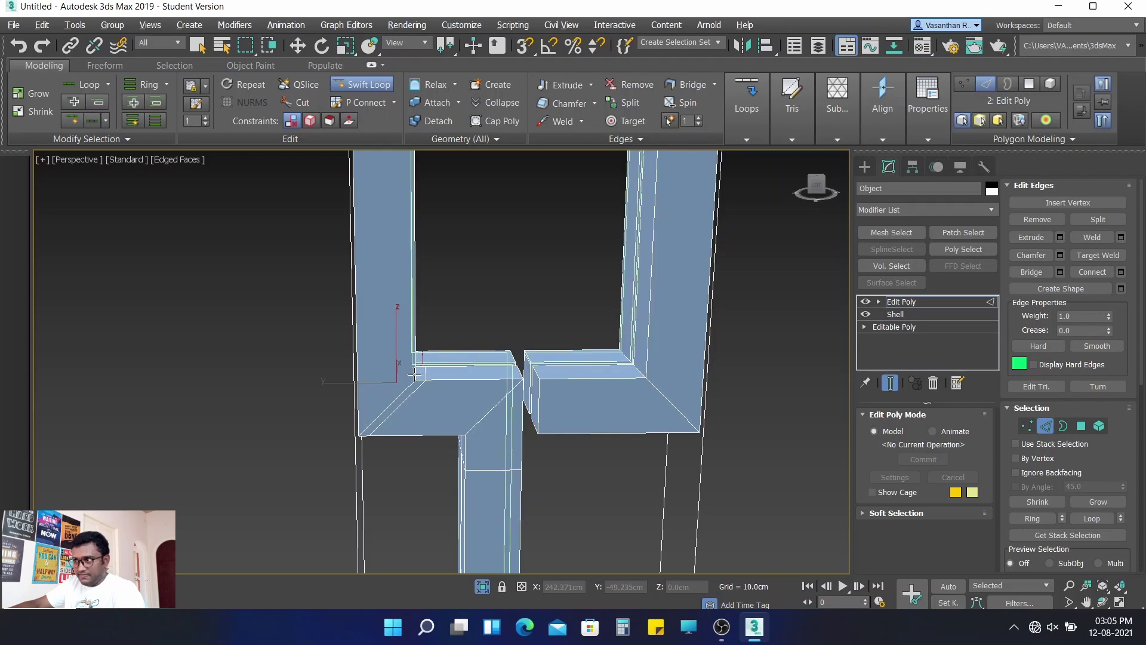
{"action": "left_click", "coordinate": [416, 374]}
- Add an edge at the frame's top-left corner and pick its diagonal edge
{"action": "middle_click_drag", "start_coordinate": [416, 375], "coordinate": [435, 353], "text": "alt"}
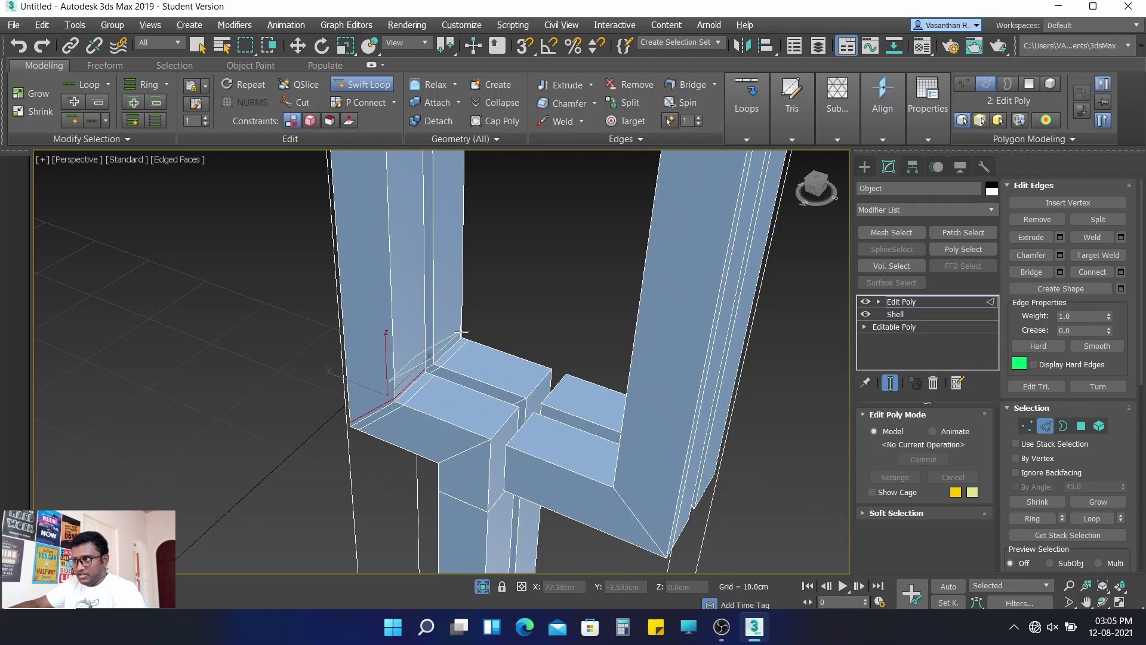
{"action": "middle_click_drag", "start_coordinate": [486, 287], "coordinate": [560, 425]}
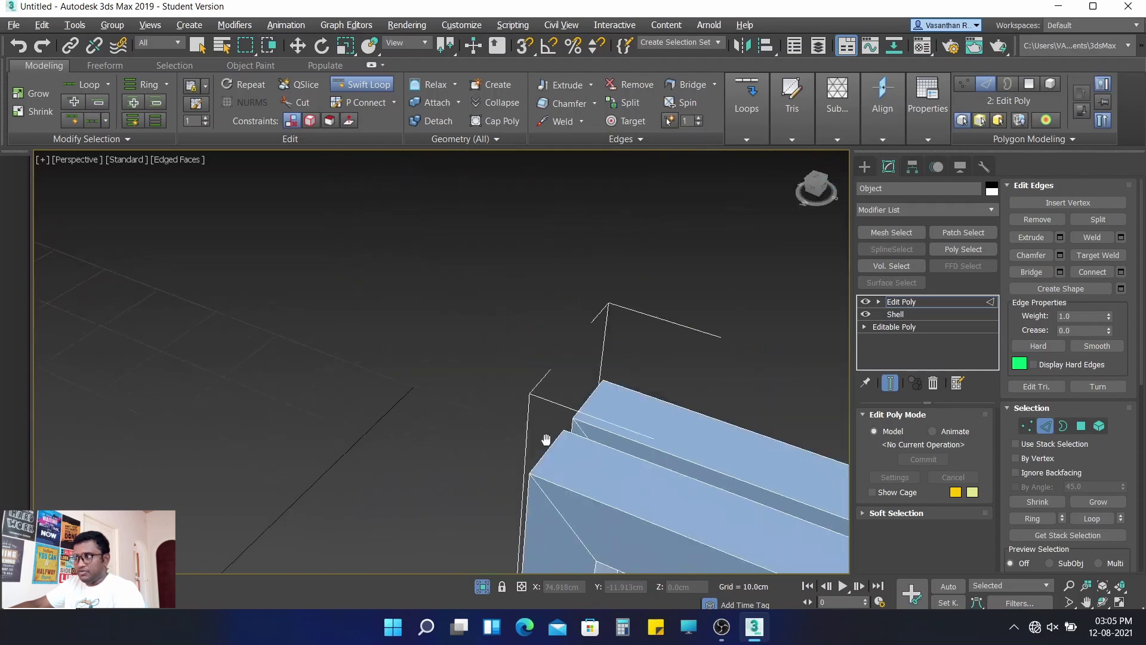
{"action": "scroll", "coordinate": [561, 425], "scroll_direction": "down", "scroll_amount": 5}
{"action": "scroll", "coordinate": [511, 471], "scroll_direction": "up", "scroll_amount": 3}
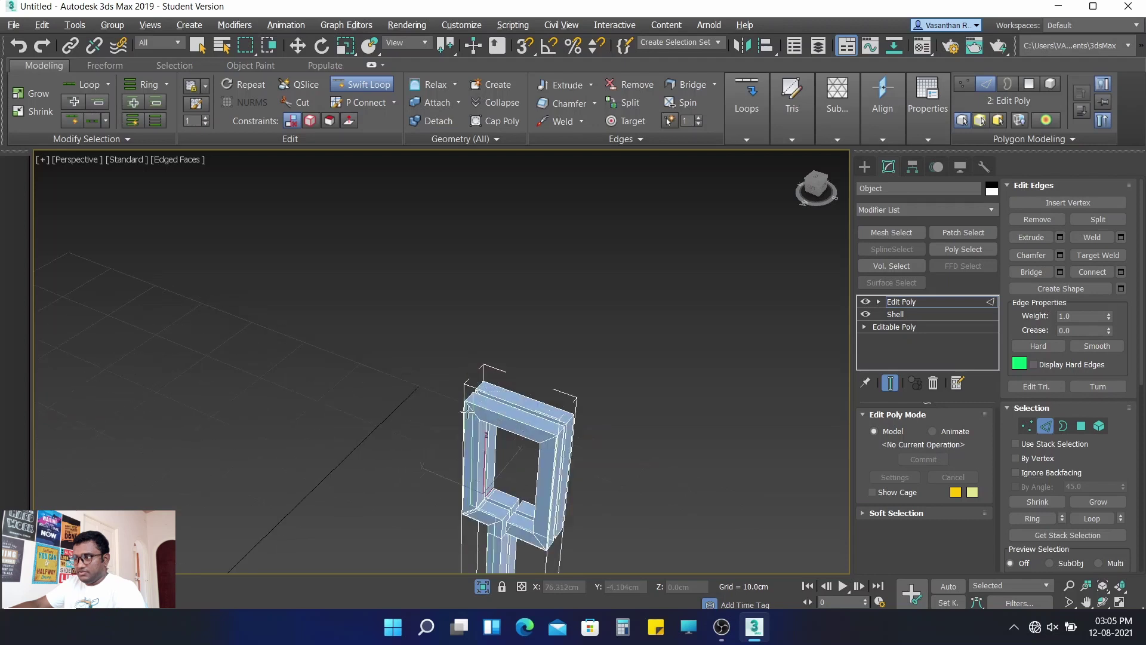
{"action": "middle_click_drag", "start_coordinate": [511, 471], "coordinate": [599, 440], "text": "alt"}
{"action": "scroll", "coordinate": [508, 434], "scroll_direction": "up", "scroll_amount": 2}
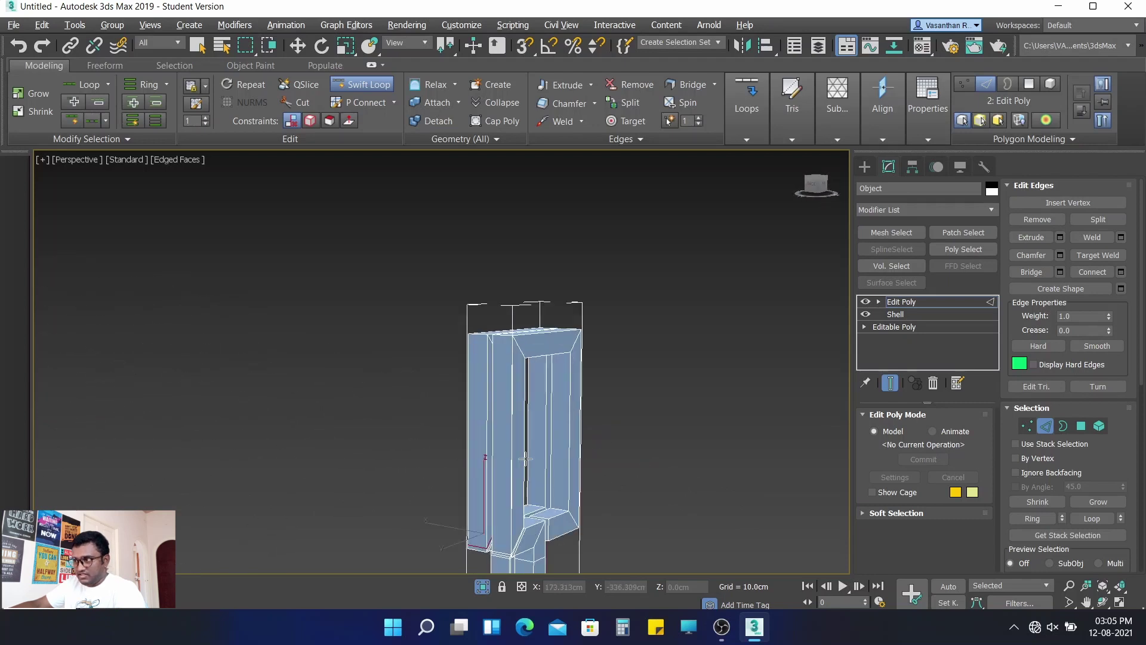
{"action": "scroll", "coordinate": [508, 434], "scroll_direction": "up", "scroll_amount": 3}
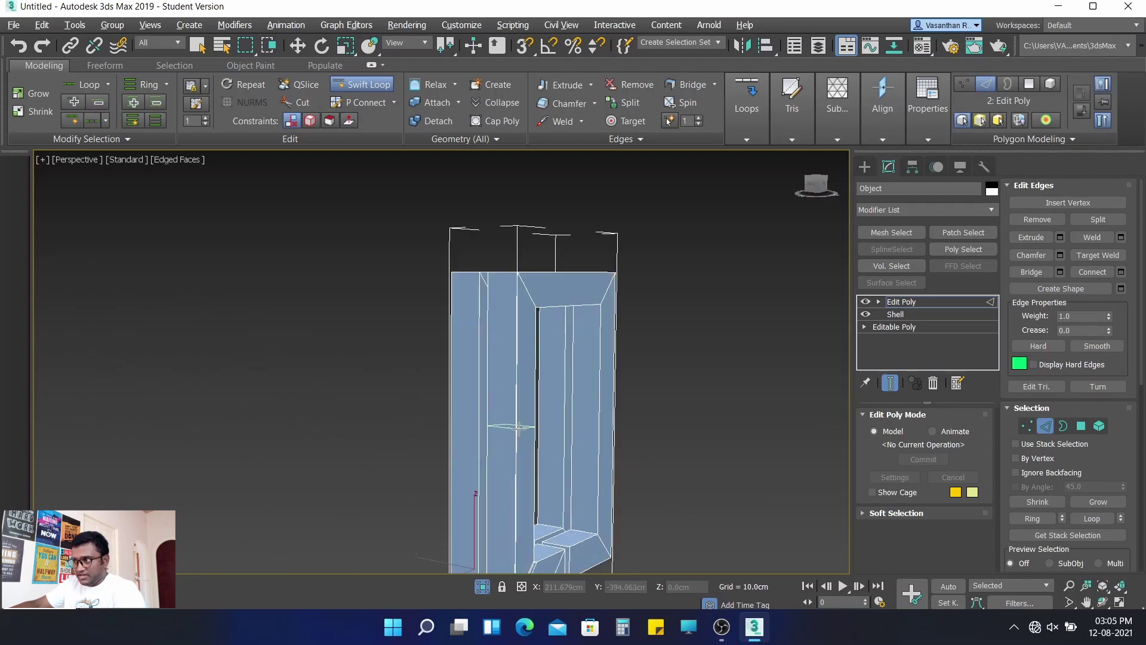
{"action": "left_click", "coordinate": [519, 427]}
{"action": "middle_click_drag", "start_coordinate": [479, 421], "coordinate": [491, 334], "text": "alt"}
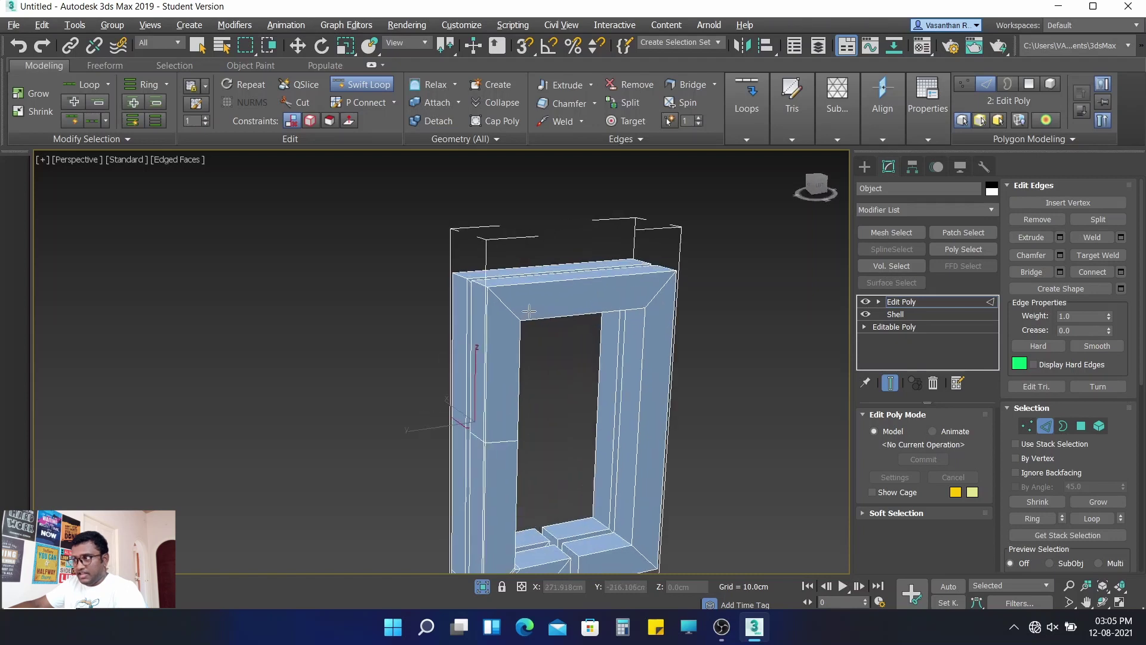
{"action": "scroll", "coordinate": [491, 322], "scroll_direction": "up", "scroll_amount": 3}
{"action": "left_click", "coordinate": [505, 340]}
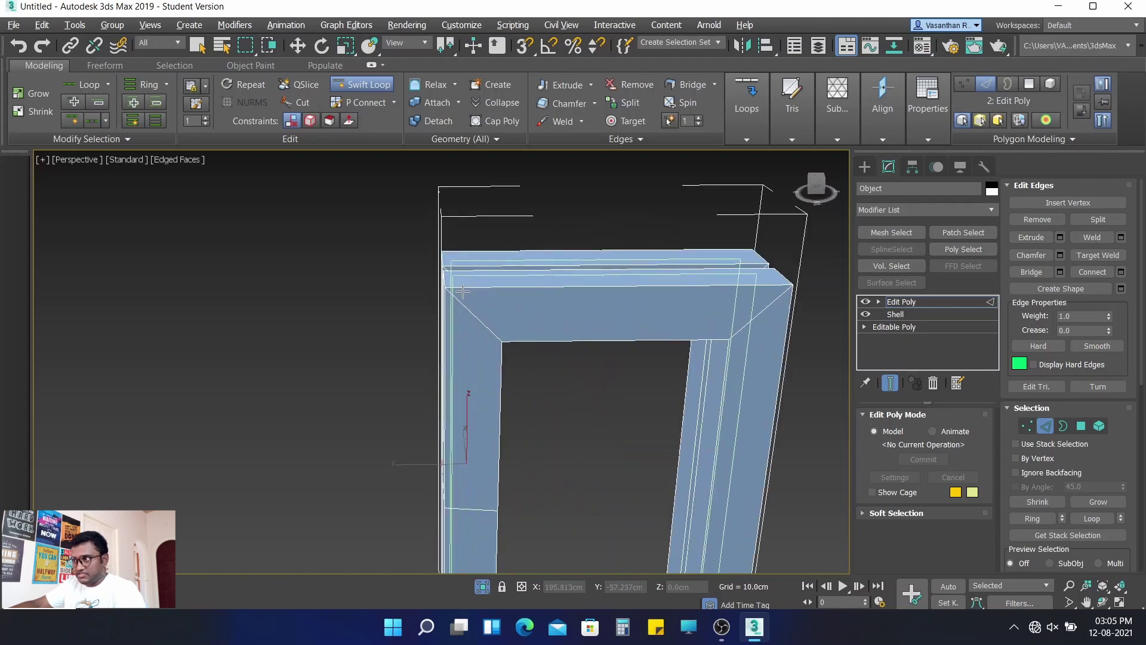
{"action": "left_click", "coordinate": [461, 288]}
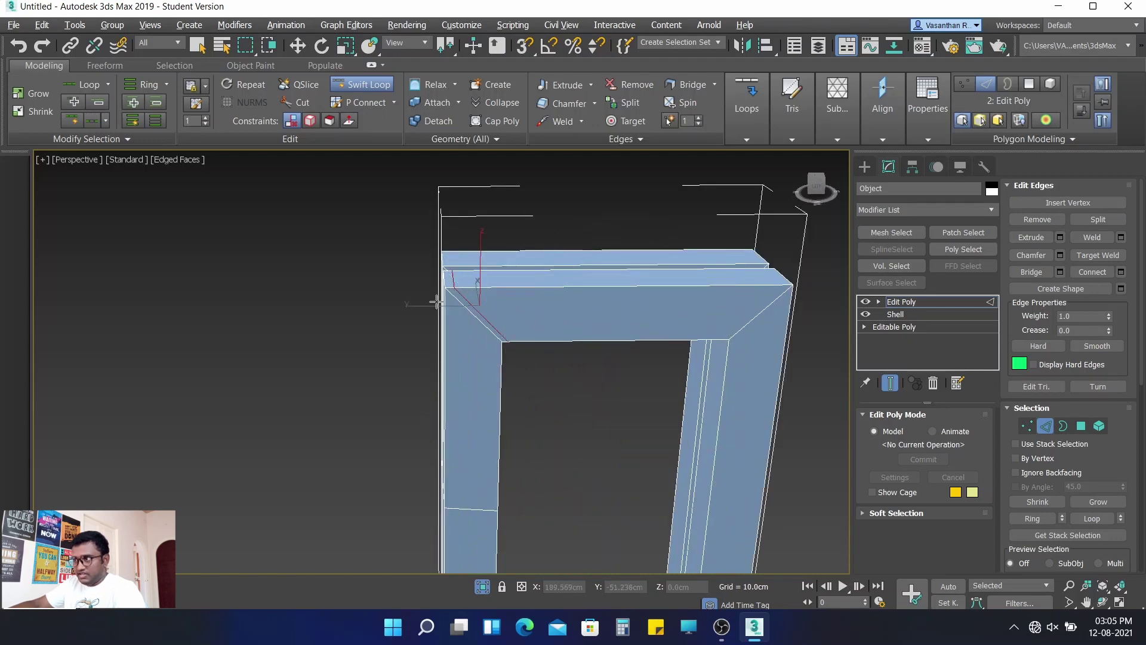
- Insert edge loops across the frame's top and at the lower inner corner
{"action": "scroll", "coordinate": [471, 321], "scroll_direction": "up", "scroll_amount": 3}
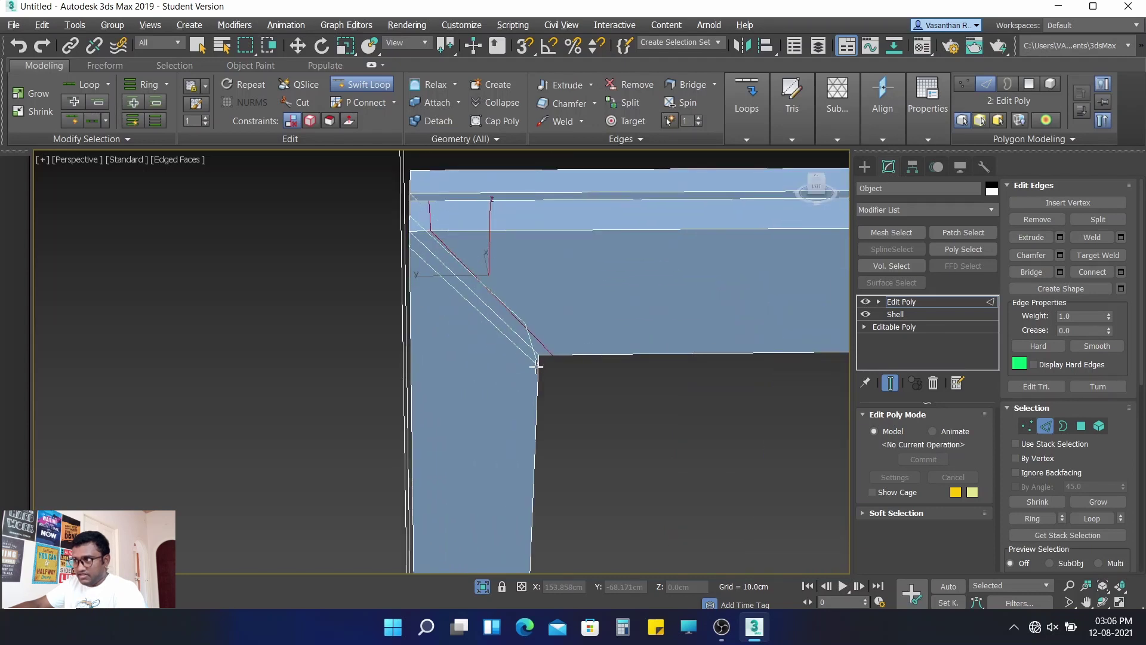
{"action": "middle_click_drag", "start_coordinate": [536, 364], "coordinate": [696, 335], "text": "alt"}
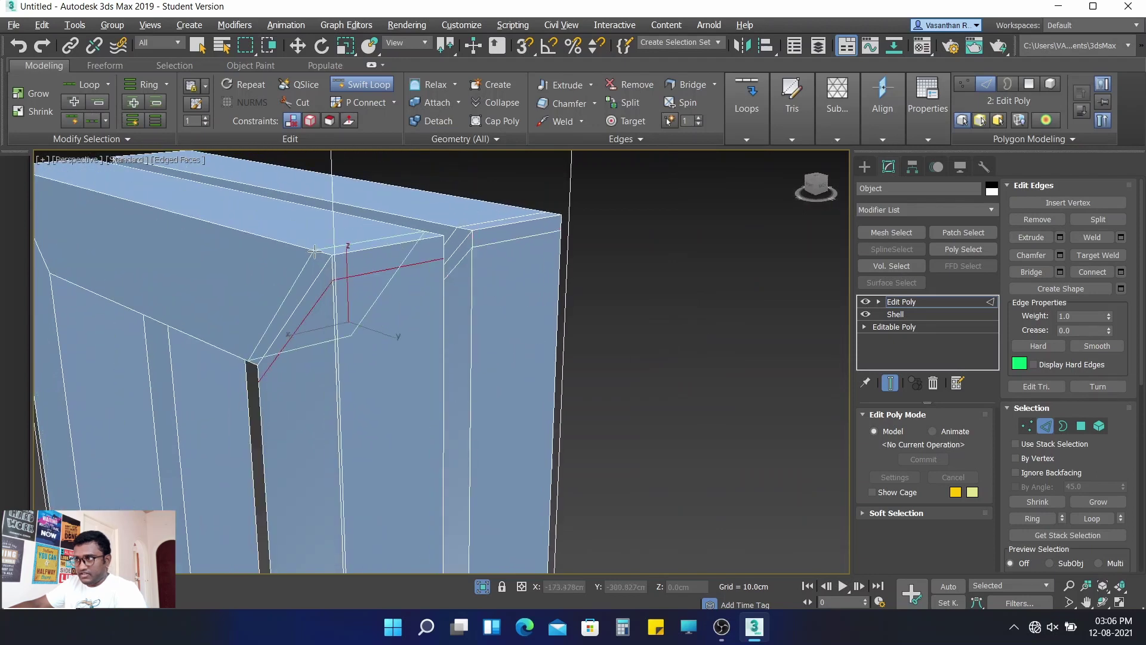
{"action": "middle_click_drag", "start_coordinate": [333, 280], "coordinate": [298, 345], "text": "alt"}
{"action": "scroll", "coordinate": [424, 304], "scroll_direction": "down", "scroll_amount": 3}
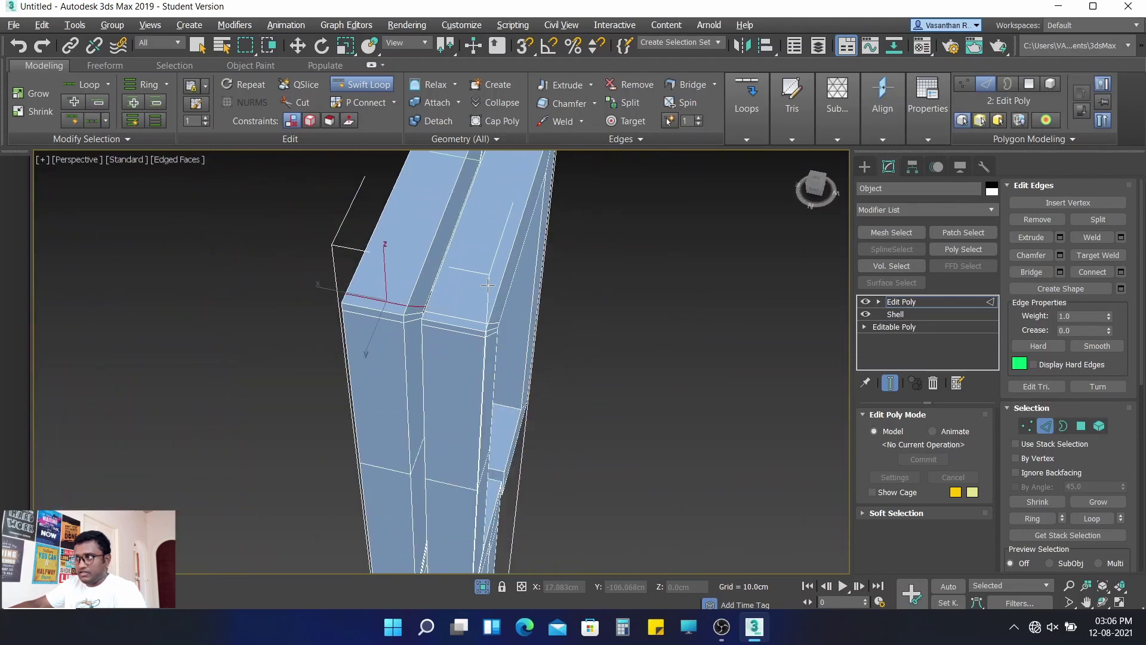
{"action": "middle_click_drag", "start_coordinate": [423, 304], "coordinate": [416, 298], "text": "alt"}
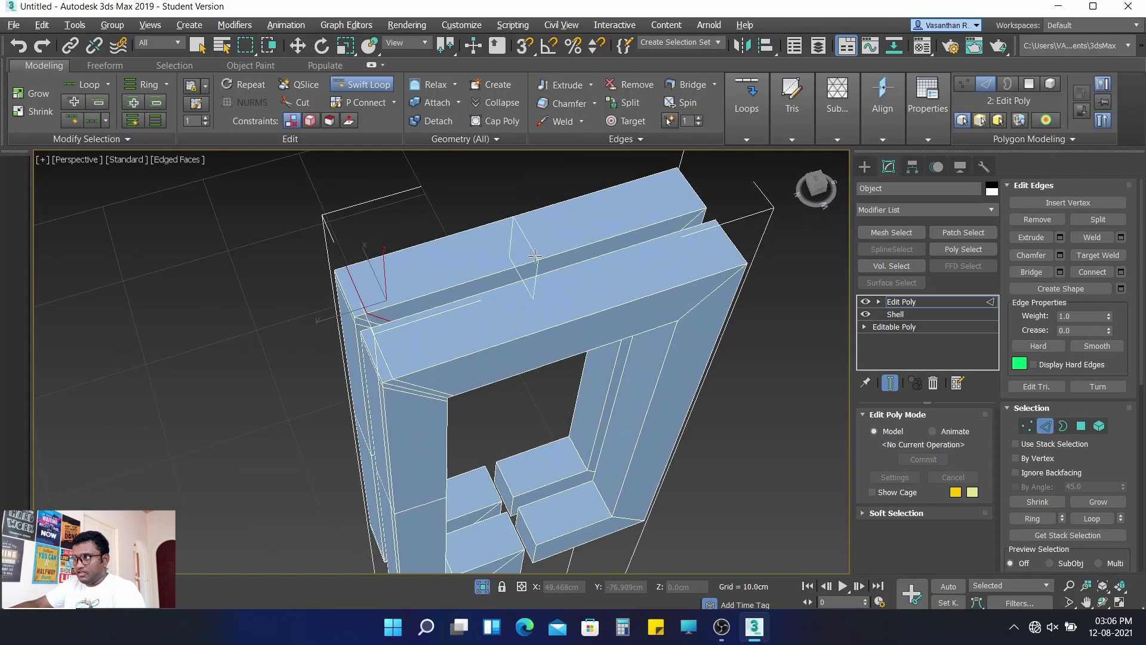
{"action": "mouse_move", "coordinate": [525, 310]}
{"action": "middle_mouse_down", "text": "alt"}
{"action": "mouse_move", "coordinate": [460, 312]}
{"action": "mouse_move", "coordinate": [517, 310]}
{"action": "mouse_move", "coordinate": [487, 305]}
{"action": "middle_mouse_up", "text": "alt"}
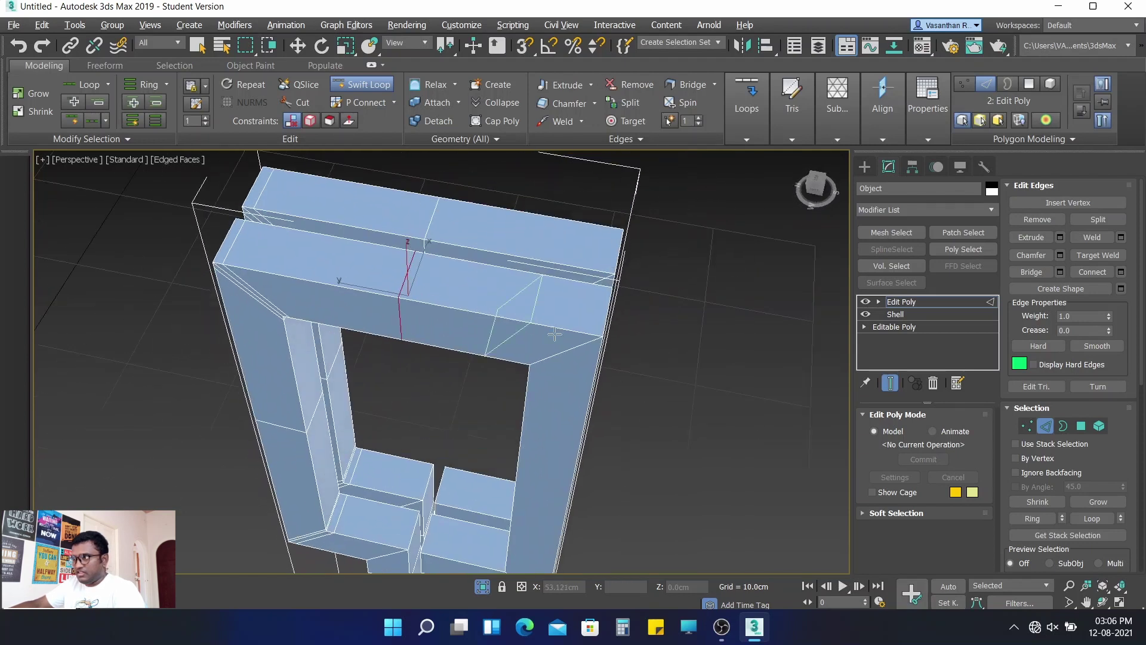
{"action": "left_click", "coordinate": [593, 337]}
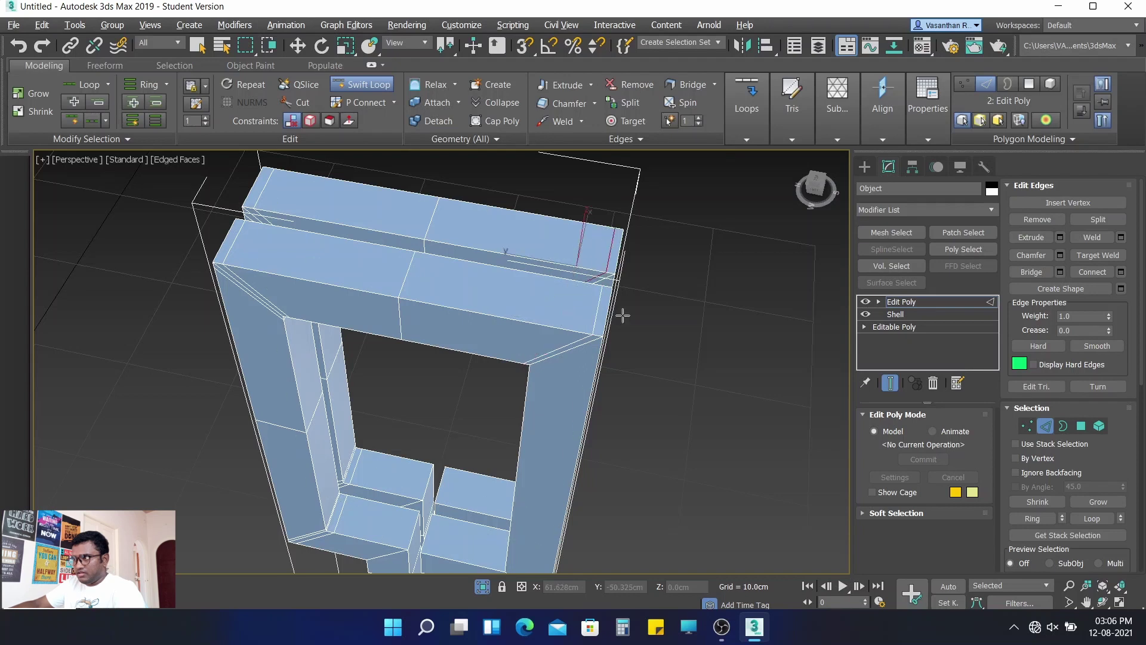
{"action": "middle_click_drag", "start_coordinate": [622, 316], "coordinate": [583, 295], "text": "alt"}
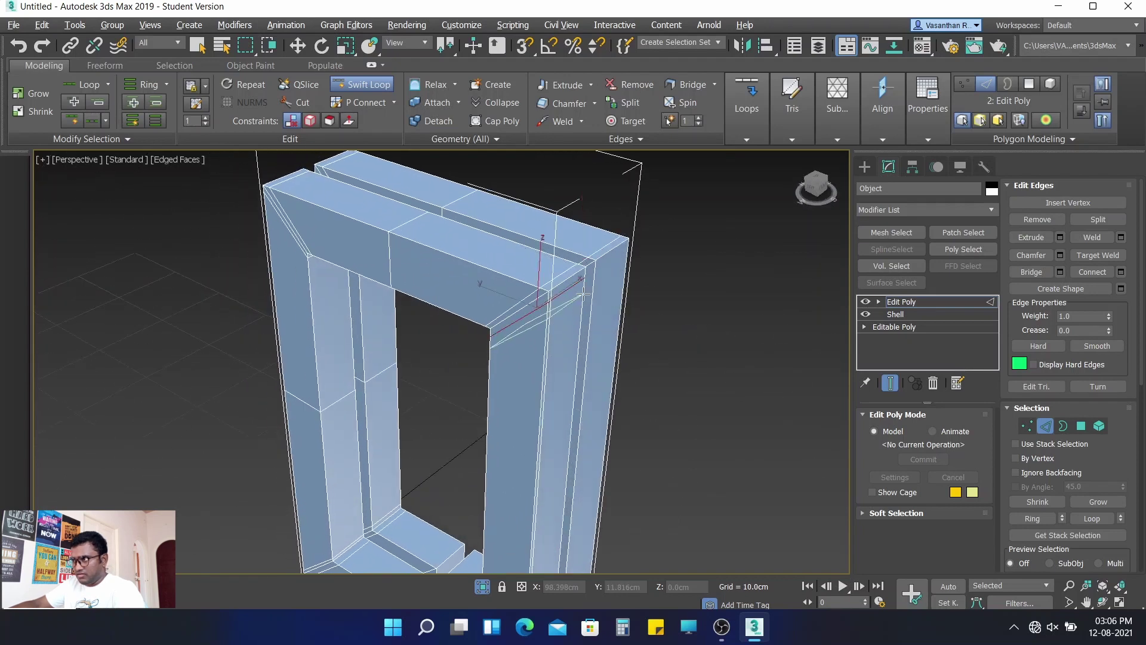
{"action": "middle_click_drag", "start_coordinate": [572, 388], "coordinate": [539, 291]}
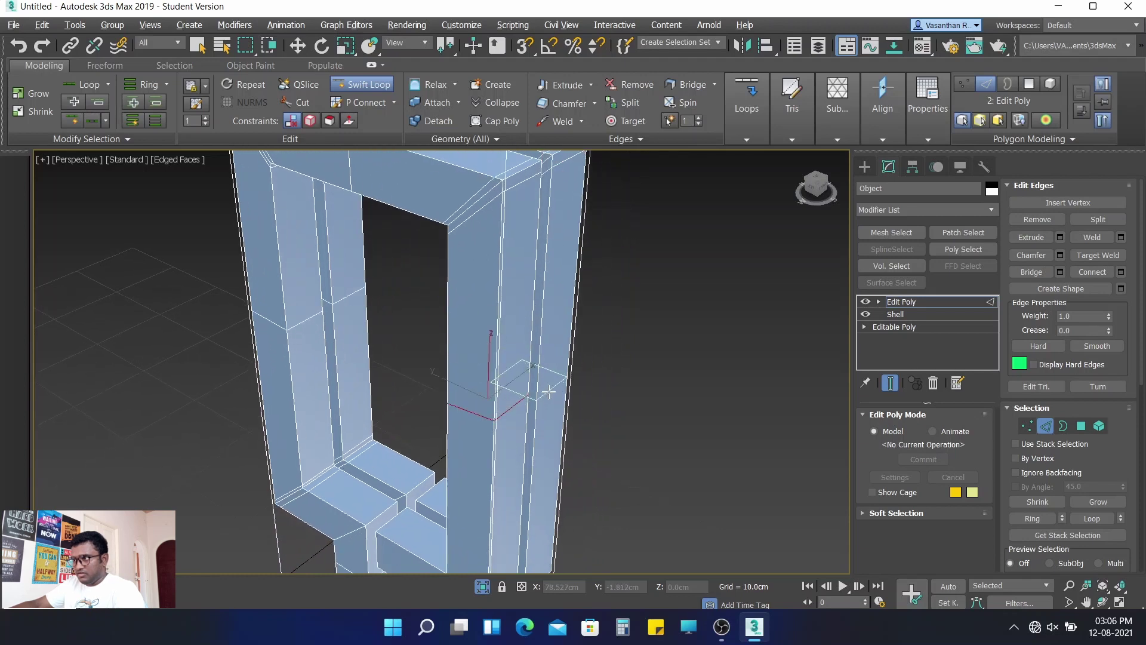
{"action": "mouse_move", "coordinate": [509, 407]}
{"action": "middle_mouse_down", "text": "alt"}
{"action": "mouse_move", "coordinate": [504, 396]}
{"action": "mouse_move", "coordinate": [501, 429]}
{"action": "middle_mouse_up", "text": "alt"}
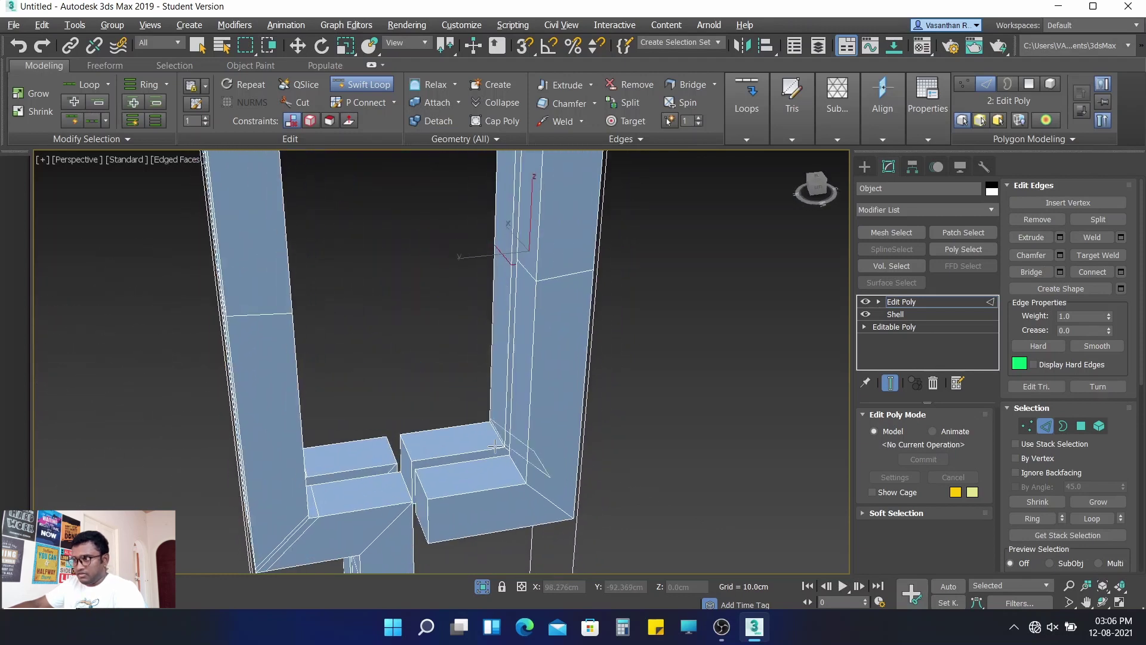
{"action": "left_click", "coordinate": [501, 432]}
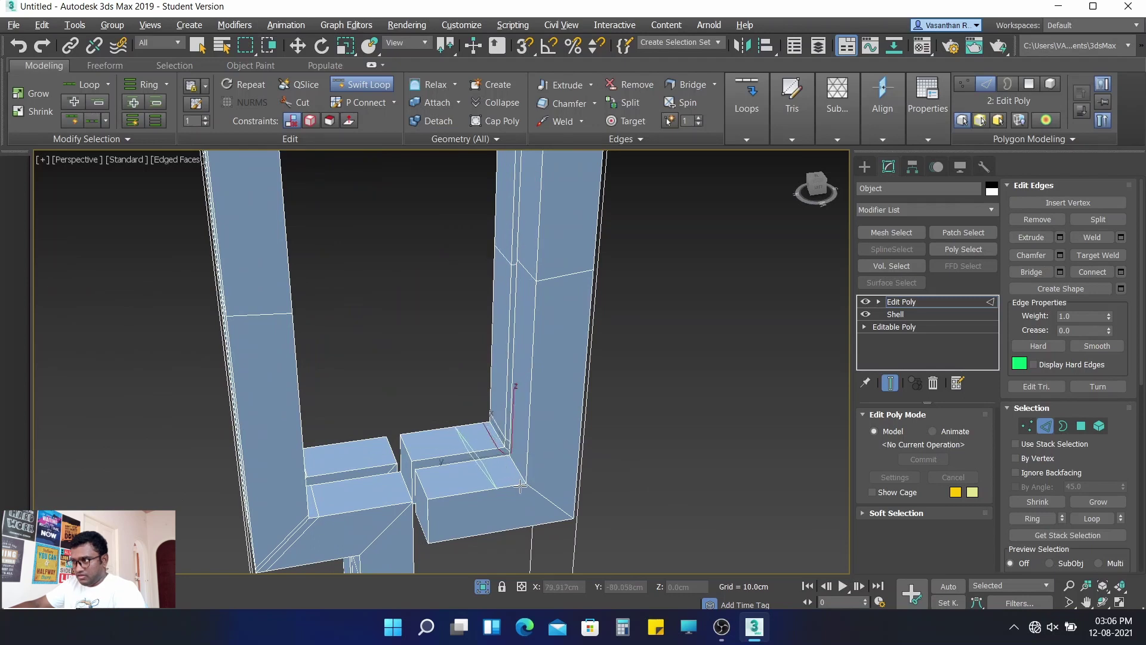
- Add a diagonal corner loop and a vertical loop across the slat, then switch to Polygon mode
{"action": "scroll", "coordinate": [520, 486], "scroll_direction": "up", "scroll_amount": 2}
{"action": "scroll", "coordinate": [513, 483], "scroll_direction": "up", "scroll_amount": 2}
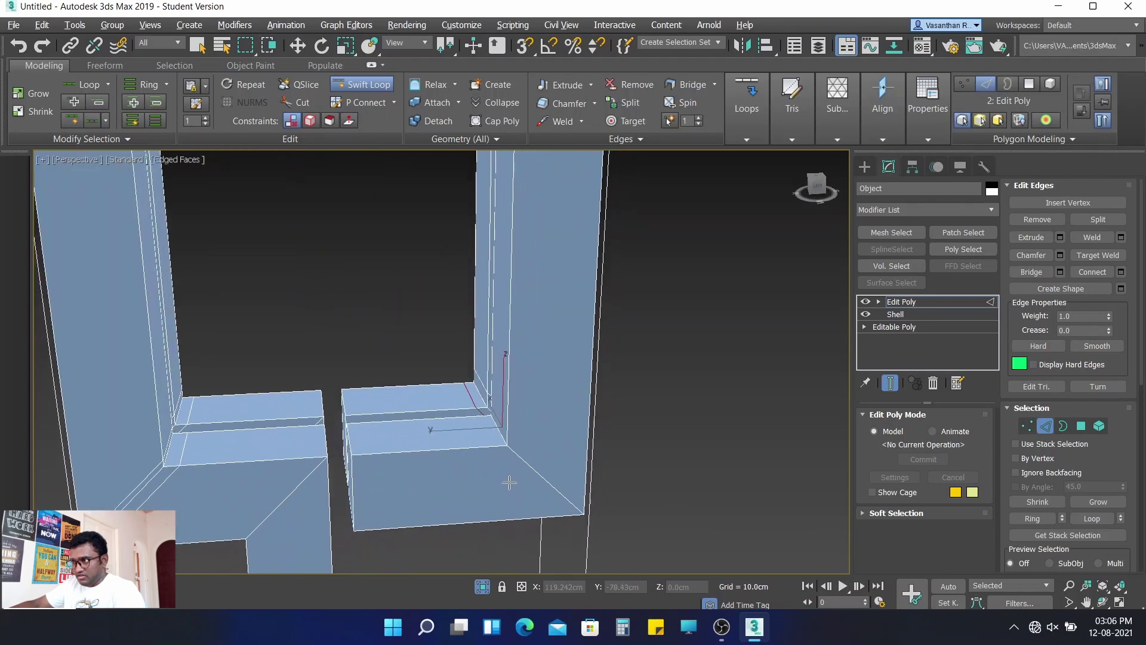
{"action": "left_click", "coordinate": [495, 452]}
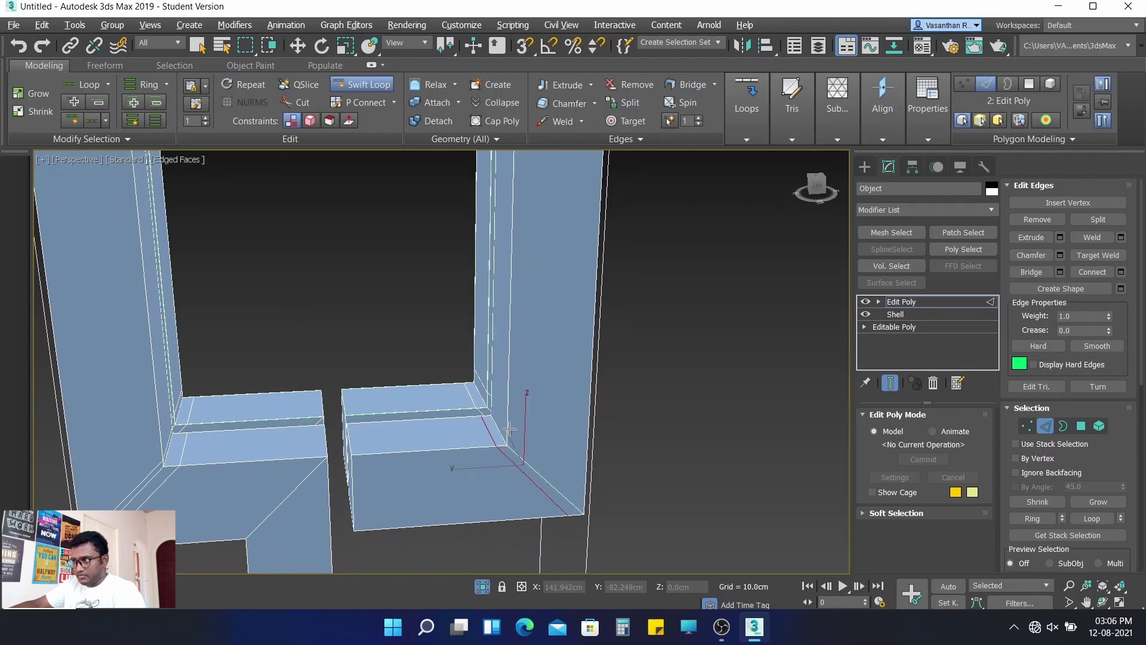
{"action": "scroll", "coordinate": [507, 431], "scroll_direction": "down", "scroll_amount": 1}
{"action": "scroll", "coordinate": [478, 445], "scroll_direction": "down", "scroll_amount": 2}
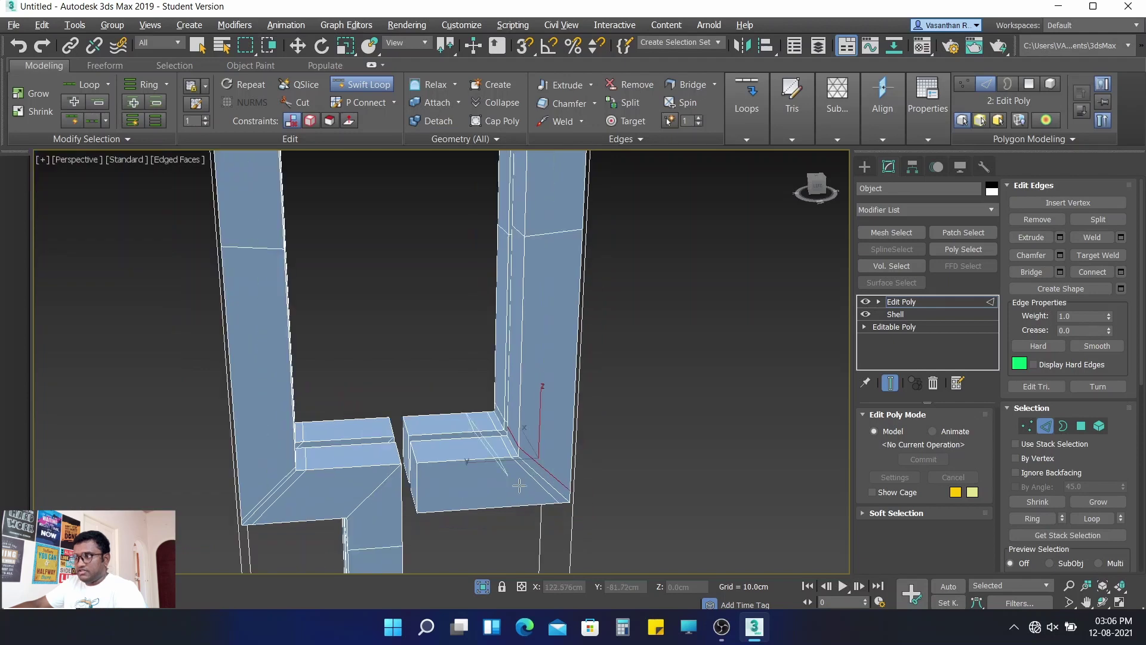
{"action": "left_click", "coordinate": [427, 462]}
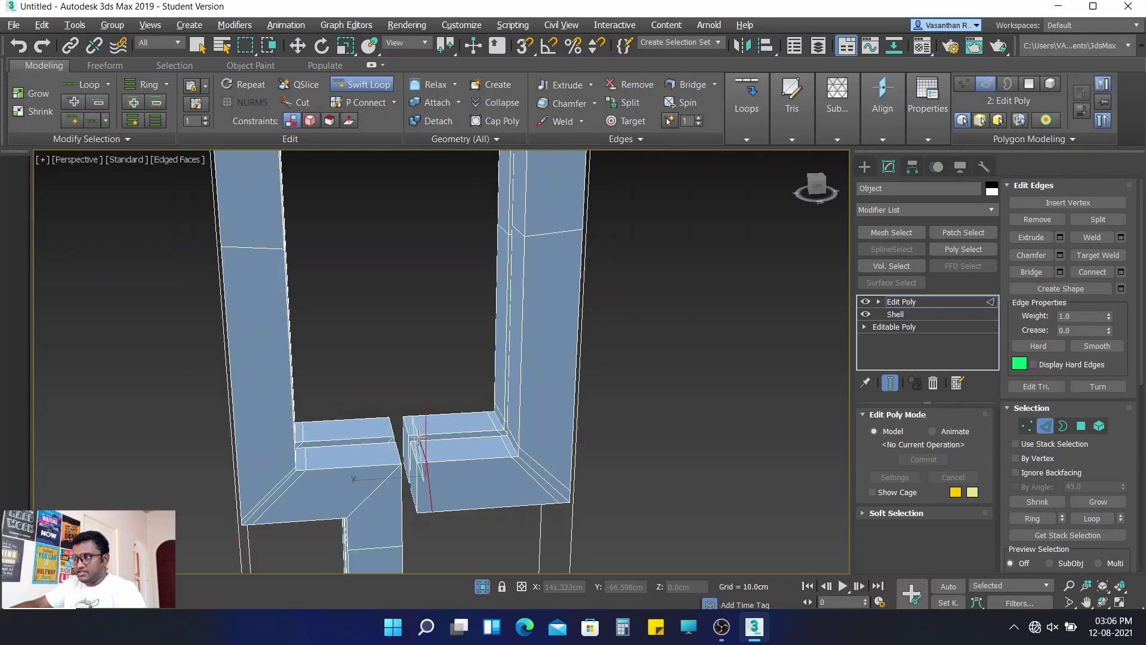
{"action": "scroll", "coordinate": [558, 519], "scroll_direction": "up", "scroll_amount": 4}
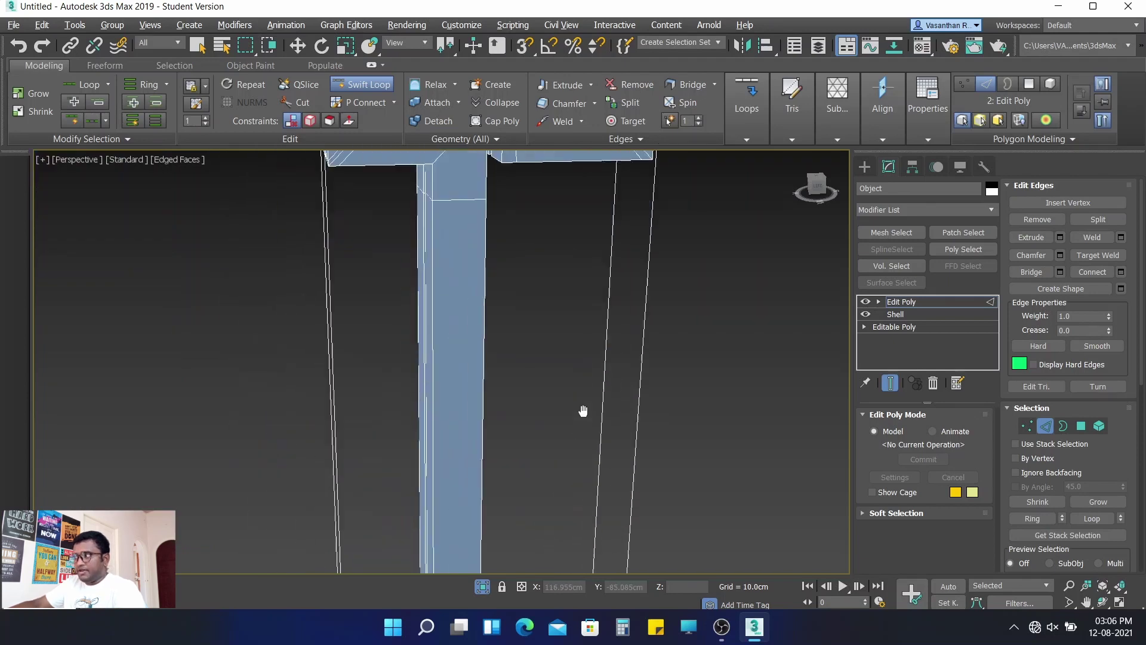
{"action": "left_click", "coordinate": [1081, 426]}
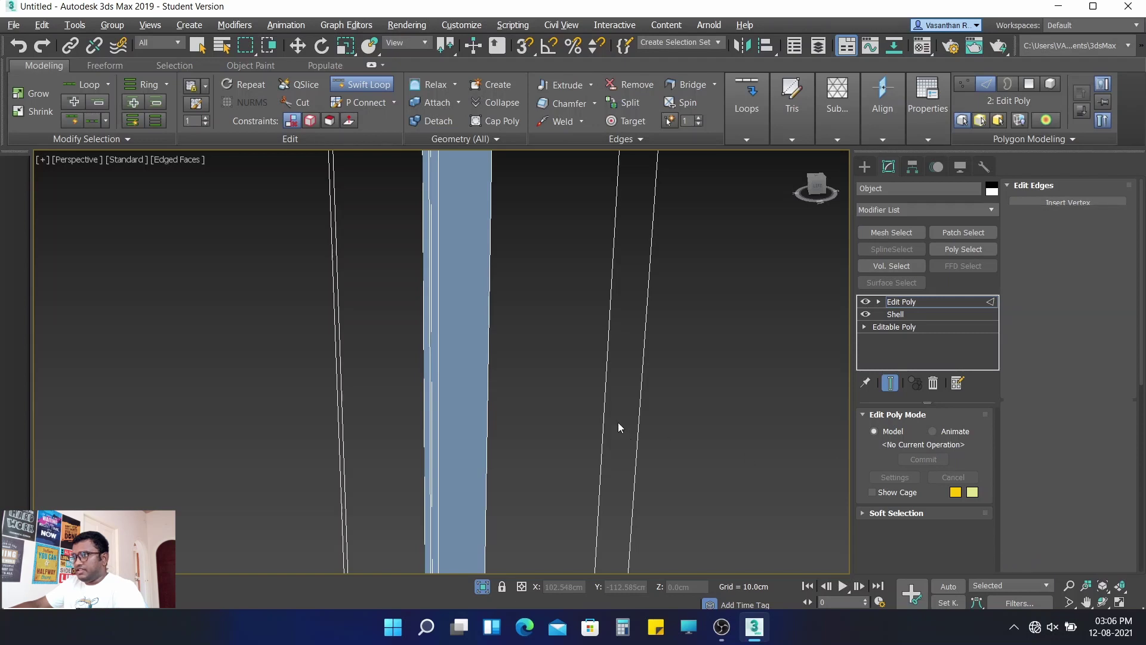
{"action": "scroll", "coordinate": [532, 333], "scroll_direction": "down", "scroll_amount": 4}
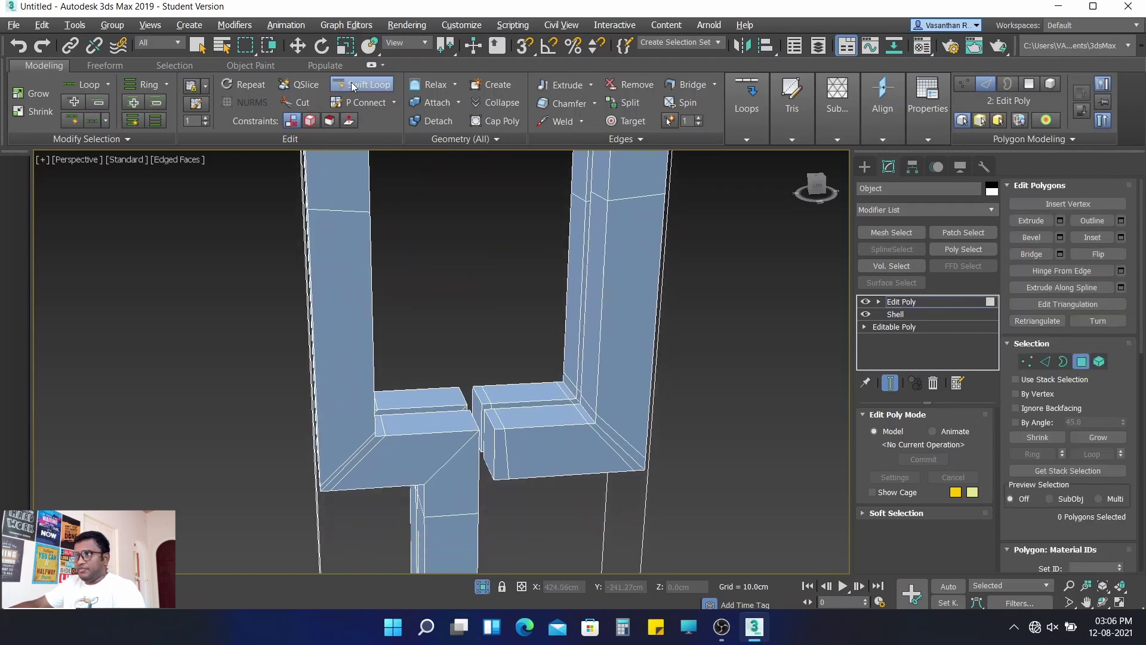
- With the Move tool active, select the lower post's two long faces
{"action": "key", "text": "w"}
{"action": "middle_click_drag", "start_coordinate": [529, 410], "coordinate": [497, 373]}
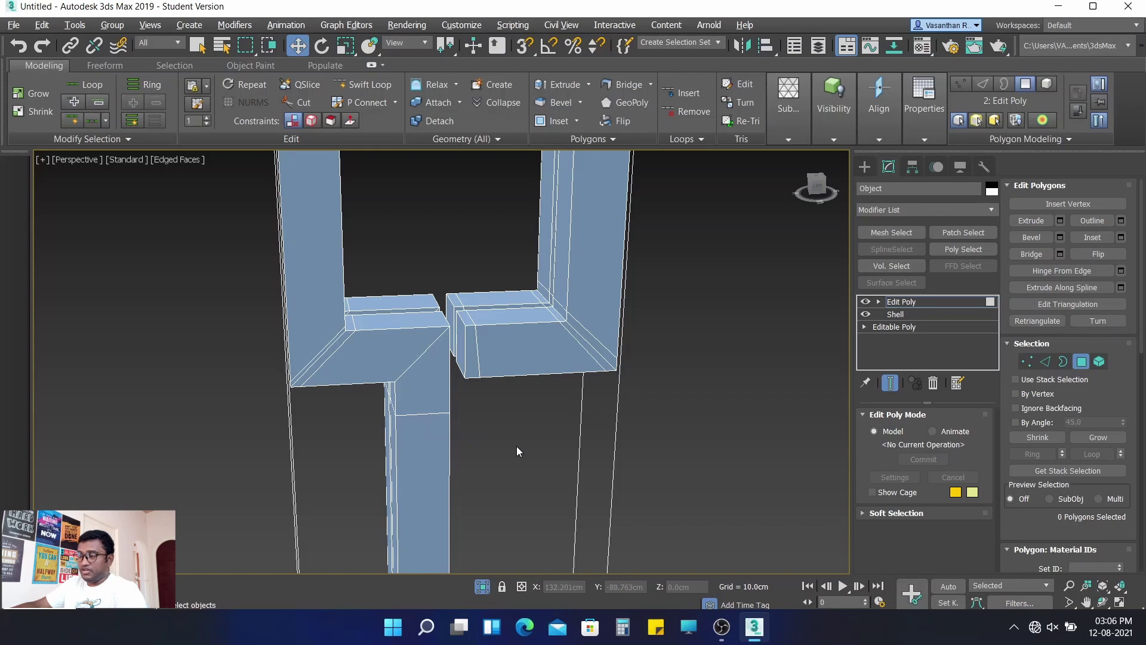
{"action": "mouse_move", "coordinate": [517, 447]}
{"action": "middle_mouse_down"}
{"action": "mouse_move", "coordinate": [471, 410]}
{"action": "mouse_move", "coordinate": [479, 439]}
{"action": "middle_mouse_up"}
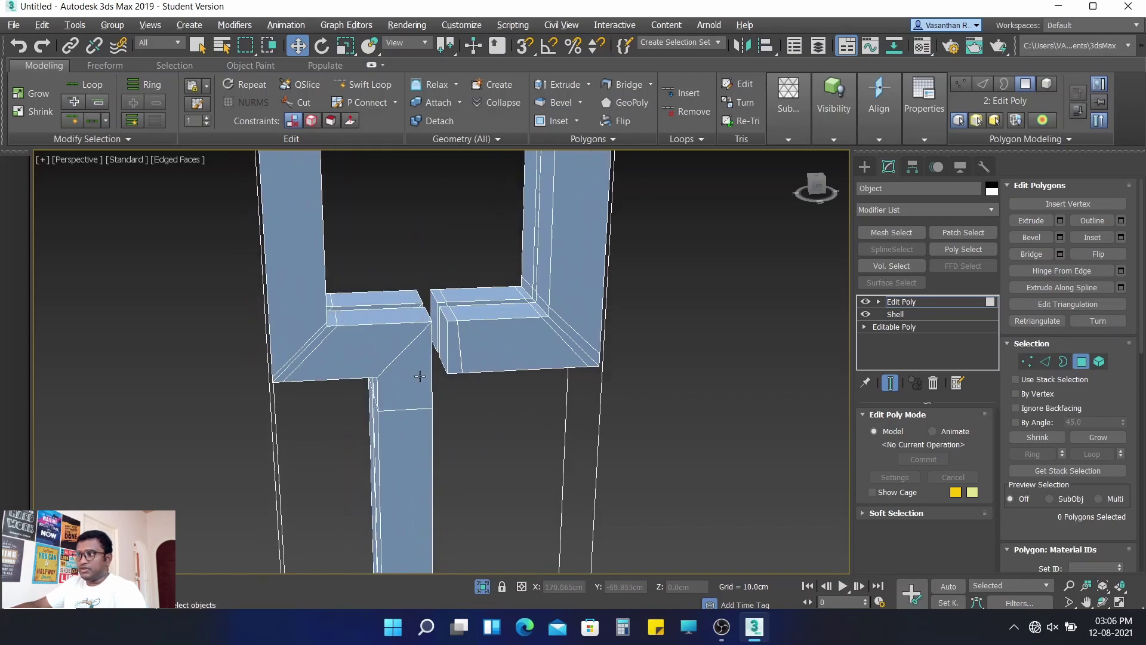
{"action": "scroll", "coordinate": [419, 376], "scroll_direction": "down", "scroll_amount": 5}
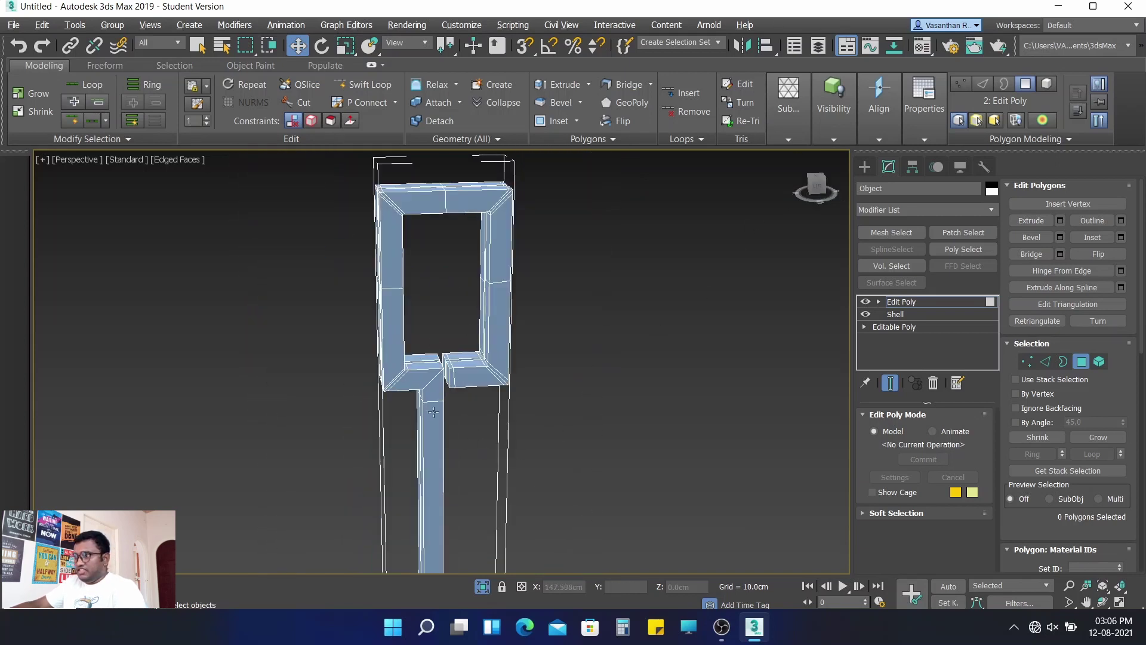
{"action": "scroll", "coordinate": [449, 446], "scroll_direction": "up", "scroll_amount": 2}
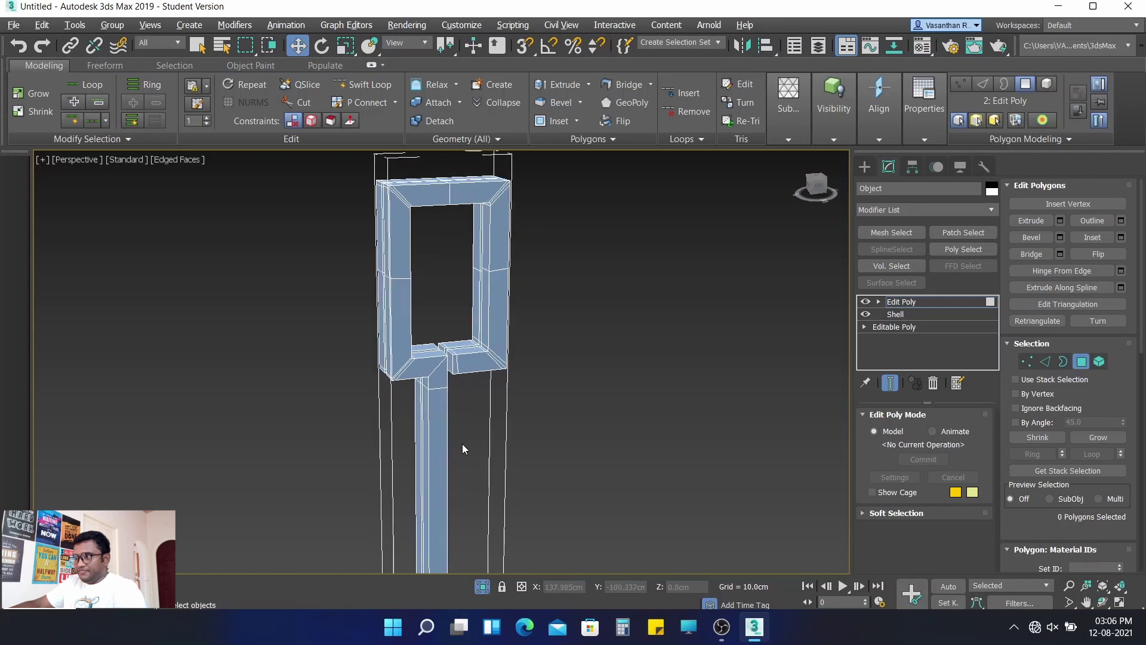
{"action": "scroll", "coordinate": [462, 443], "scroll_direction": "up", "scroll_amount": 1}
{"action": "scroll", "coordinate": [441, 376], "scroll_direction": "up", "scroll_amount": 3}
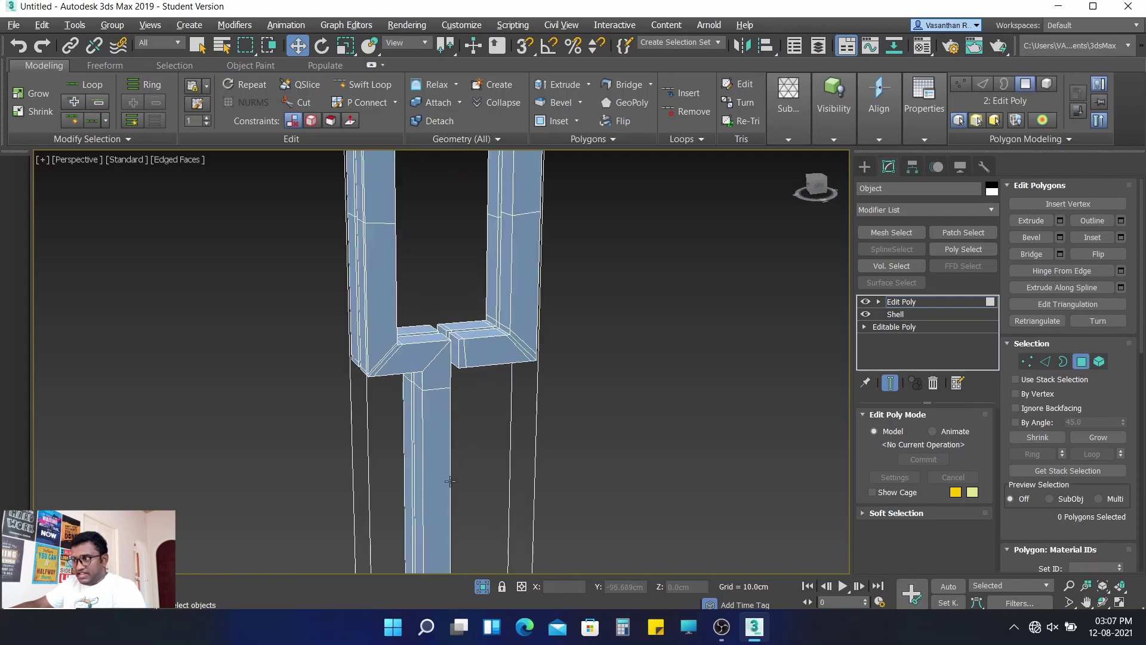
{"action": "middle_click_drag", "start_coordinate": [491, 491], "coordinate": [476, 489], "text": "alt"}
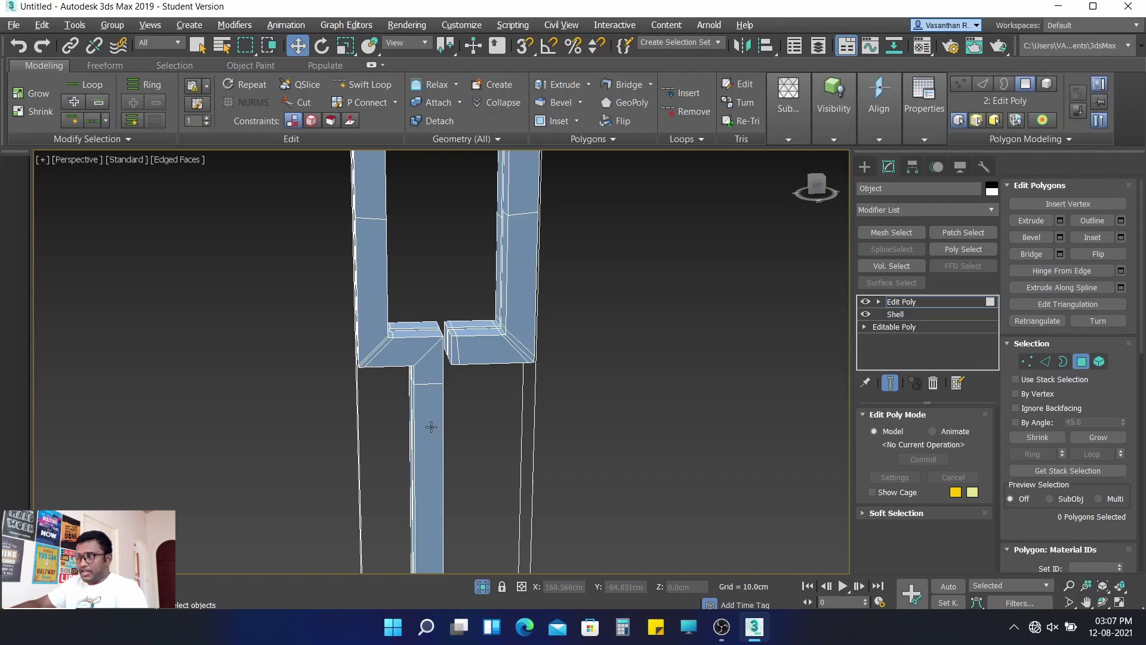
{"action": "middle_click_drag", "start_coordinate": [431, 427], "coordinate": [489, 418], "text": "alt"}
{"action": "mouse_move", "coordinate": [657, 359]}
{"action": "middle_mouse_down", "text": "alt"}
{"action": "mouse_move", "coordinate": [568, 403]}
{"action": "mouse_move", "coordinate": [493, 387]}
{"action": "middle_mouse_up", "text": "alt"}
{"action": "left_click", "coordinate": [451, 379]}
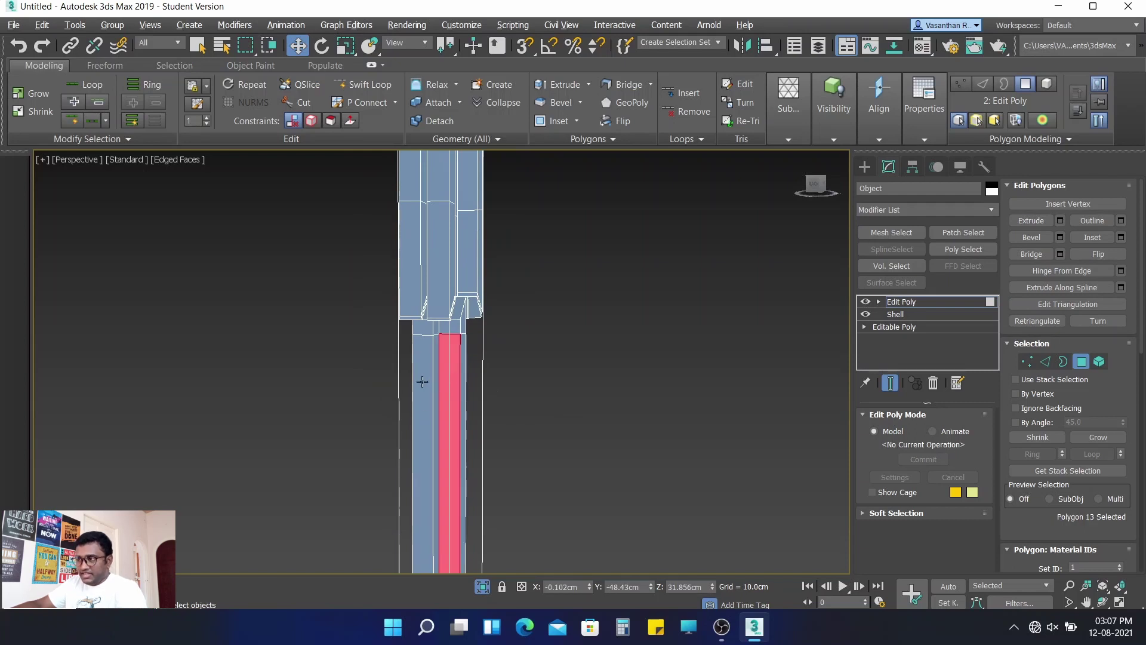
{"action": "left_click", "coordinate": [422, 381], "text": "ctrl"}
- Detach the two selected faces, then return to Edge sub-object mode
{"action": "middle_click_drag", "start_coordinate": [549, 467], "coordinate": [562, 464], "text": "alt"}
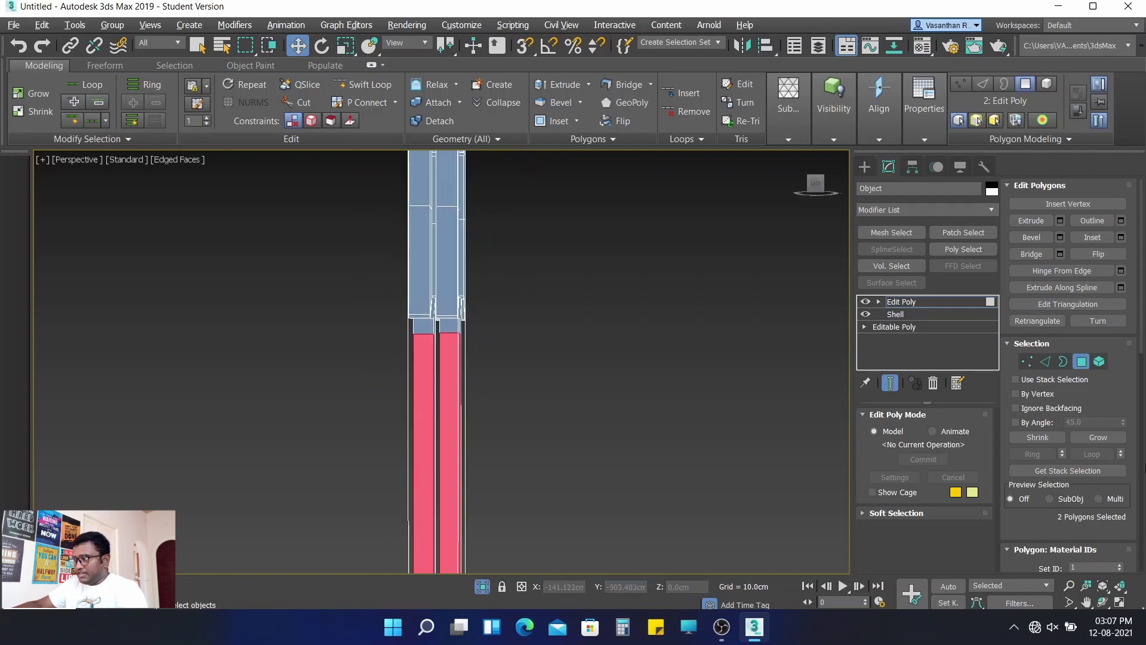
{"action": "scroll", "coordinate": [1072, 465], "scroll_direction": "down", "scroll_amount": 3}
{"action": "scroll", "coordinate": [1072, 465], "scroll_direction": "down", "scroll_amount": 2}
{"action": "scroll", "coordinate": [1103, 466], "scroll_direction": "down", "scroll_amount": 2}
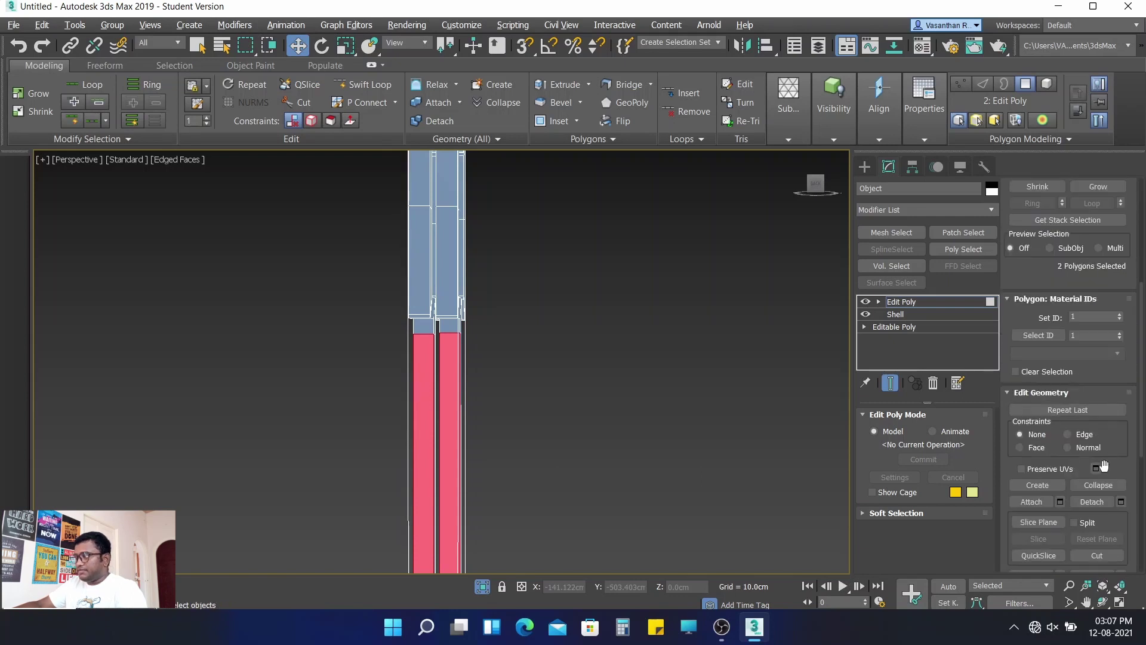
{"action": "left_click", "coordinate": [1101, 503]}
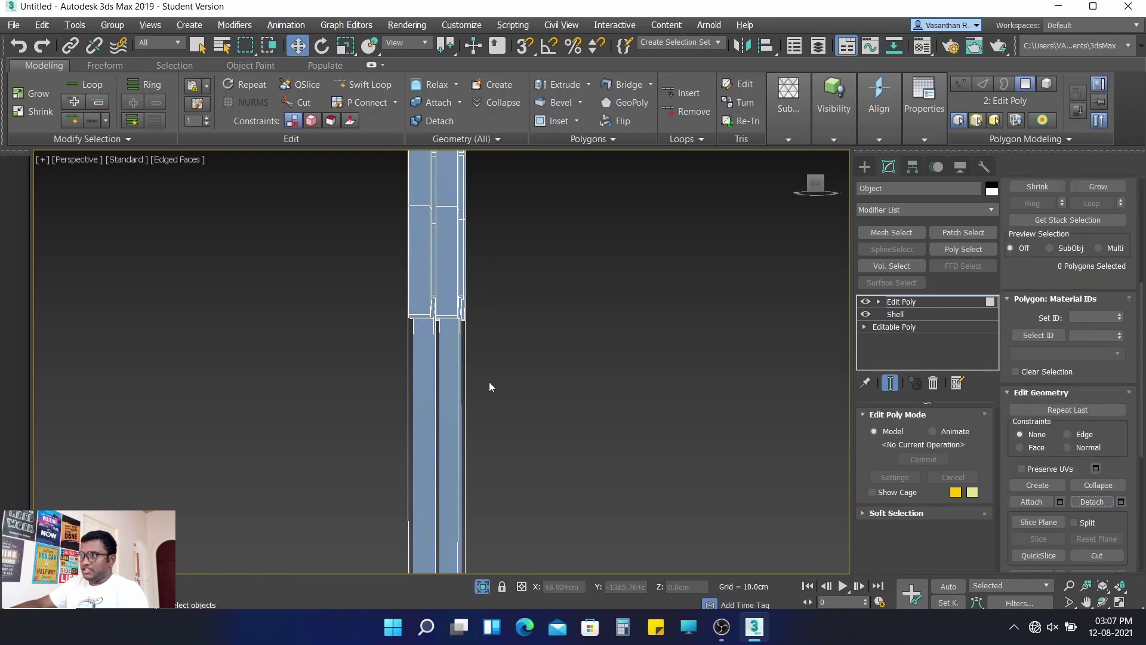
{"action": "middle_click_drag", "start_coordinate": [589, 420], "coordinate": [393, 438], "text": "alt"}
{"action": "middle_click_drag", "start_coordinate": [506, 464], "coordinate": [481, 464], "text": "alt"}
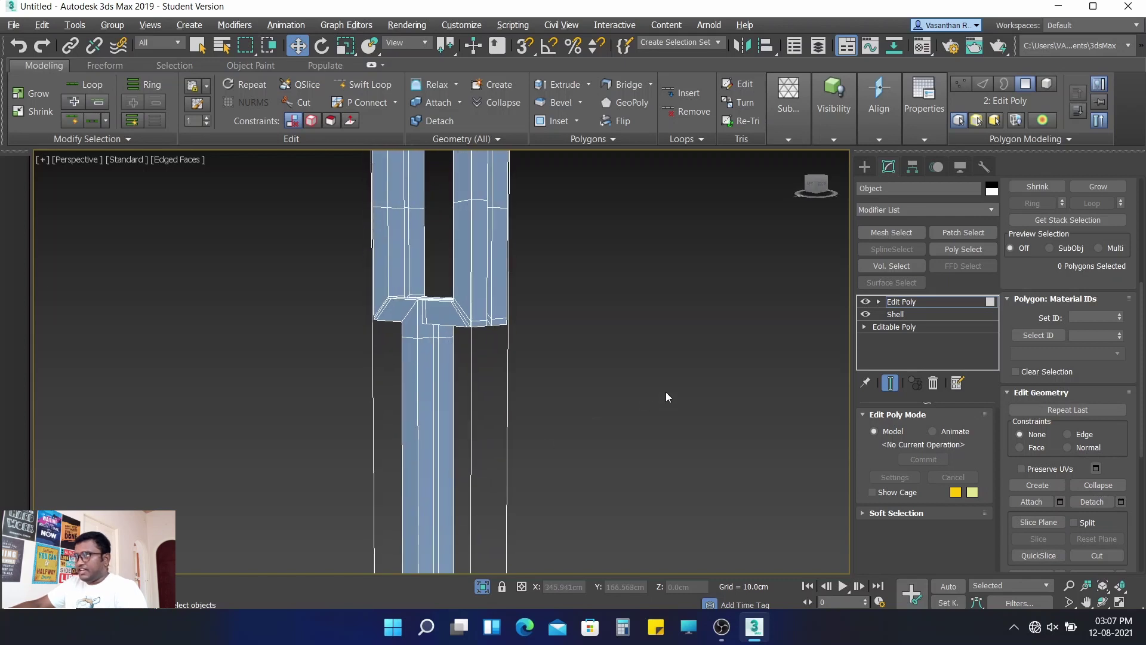
{"action": "scroll", "coordinate": [1078, 199], "scroll_direction": "up", "scroll_amount": 3}
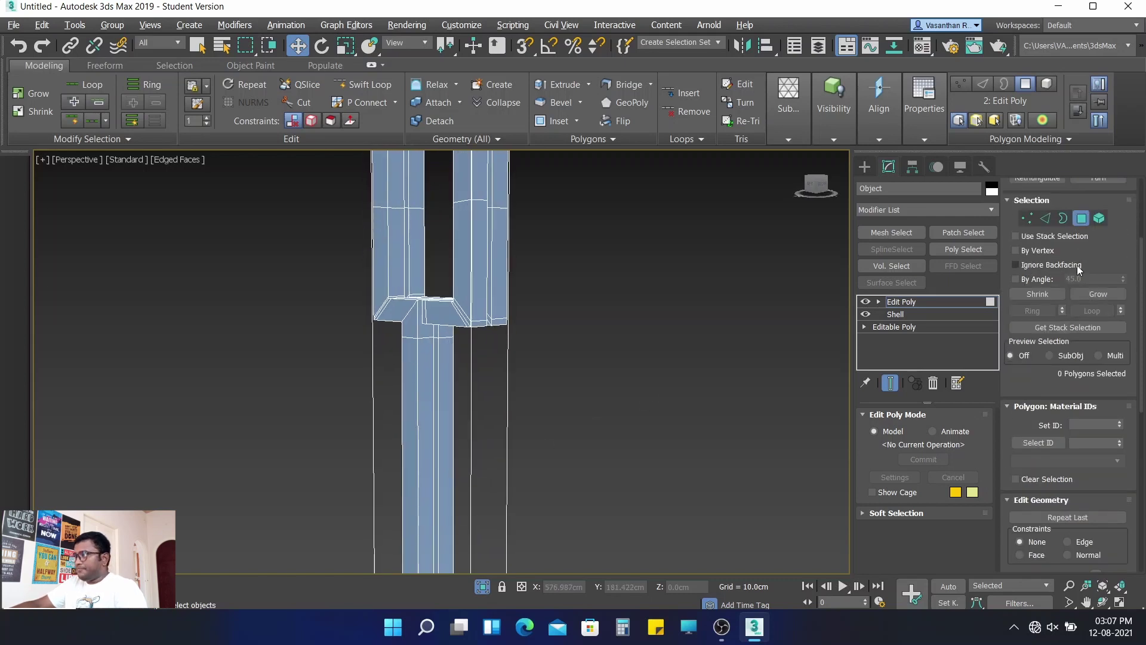
{"action": "left_click", "coordinate": [1046, 219]}
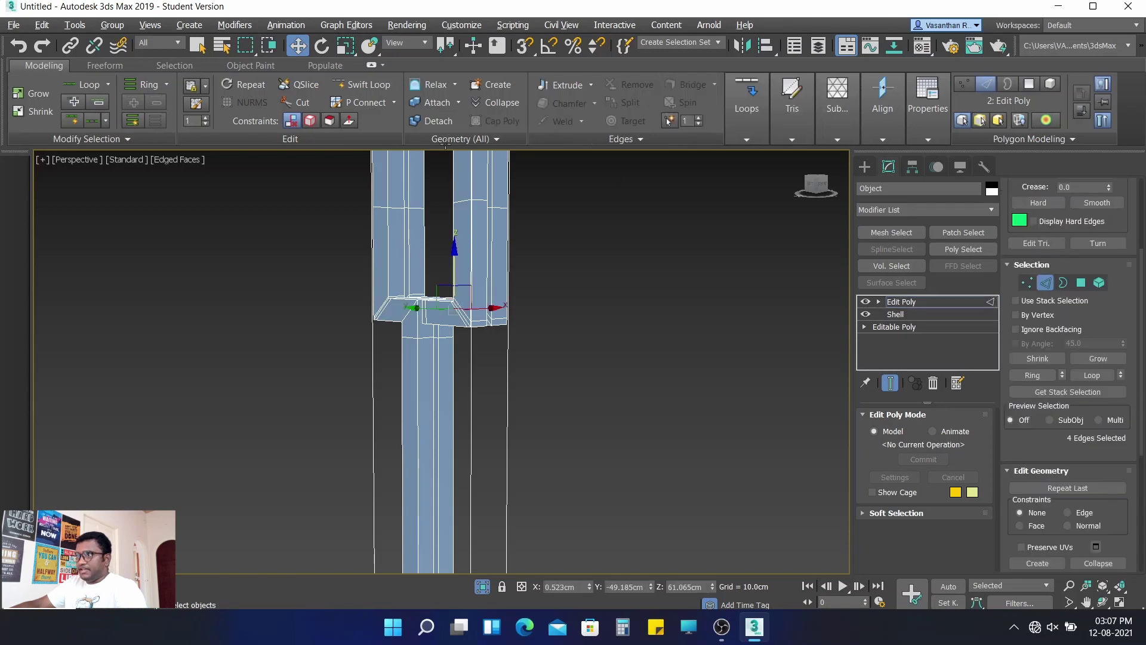
- Zoom and pan around the tower, selecting its bottom edges and framing its upper part
{"action": "left_click", "coordinate": [370, 83]}
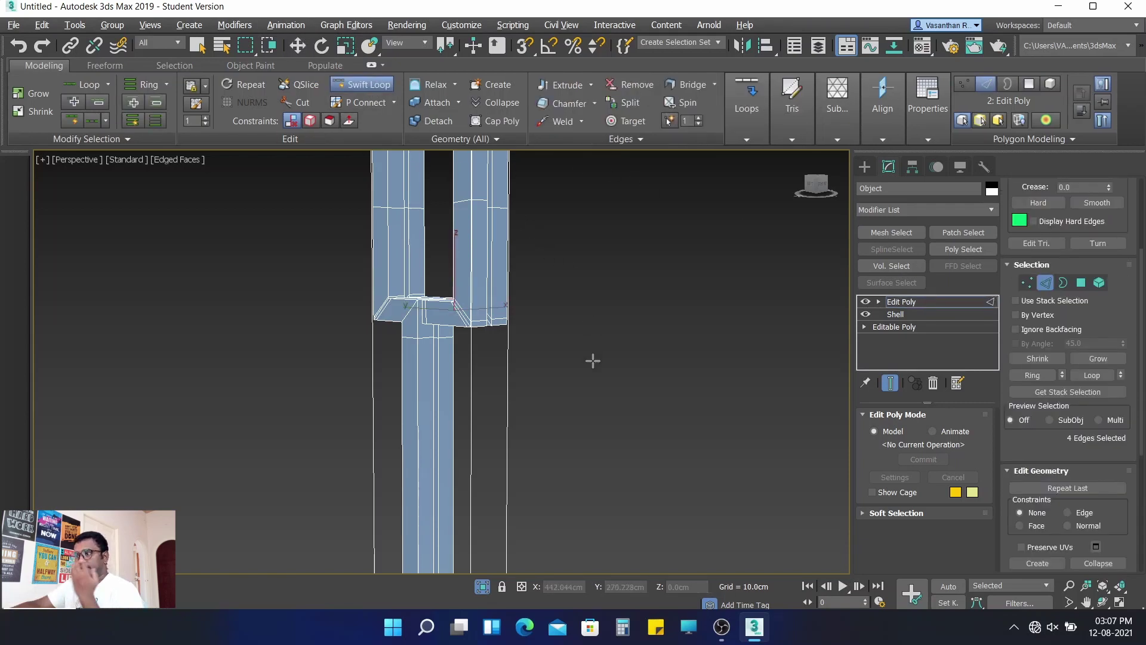
{"action": "scroll", "coordinate": [593, 361], "scroll_direction": "down", "scroll_amount": 2}
{"action": "scroll", "coordinate": [609, 402], "scroll_direction": "down", "scroll_amount": 2}
{"action": "mouse_move", "coordinate": [556, 457]}
{"action": "middle_mouse_down"}
{"action": "mouse_move", "coordinate": [509, 341]}
{"action": "mouse_move", "coordinate": [522, 467]}
{"action": "middle_mouse_up"}
{"action": "scroll", "coordinate": [459, 229], "scroll_direction": "up", "scroll_amount": 2}
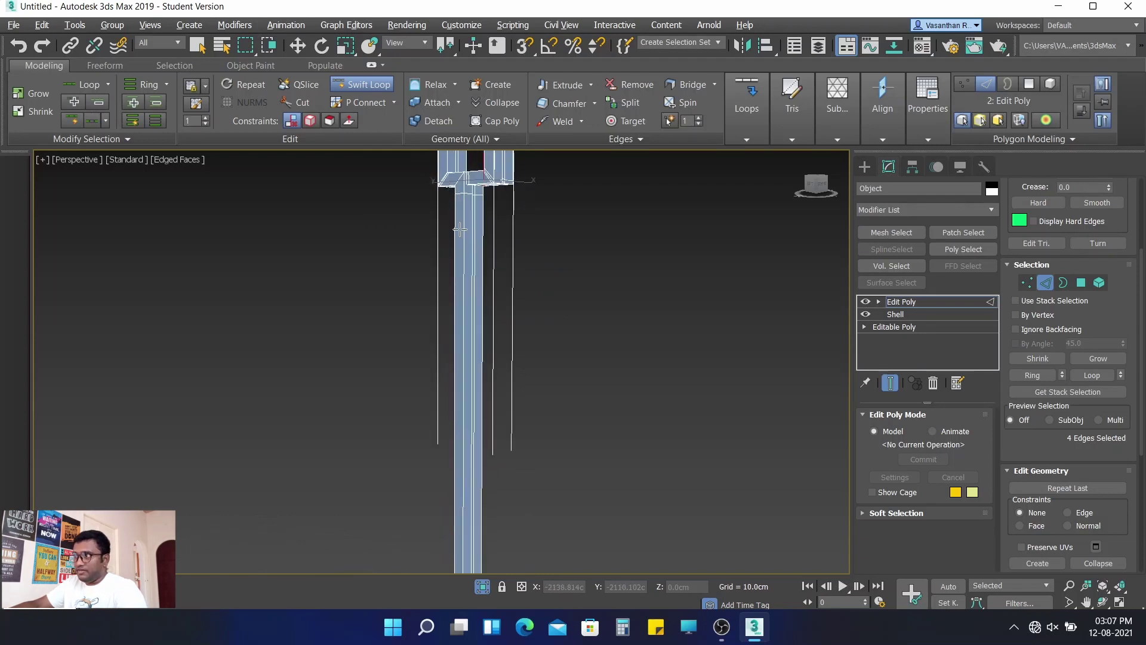
{"action": "scroll", "coordinate": [483, 247], "scroll_direction": "down", "scroll_amount": 1}
{"action": "scroll", "coordinate": [576, 253], "scroll_direction": "up", "scroll_amount": 1}
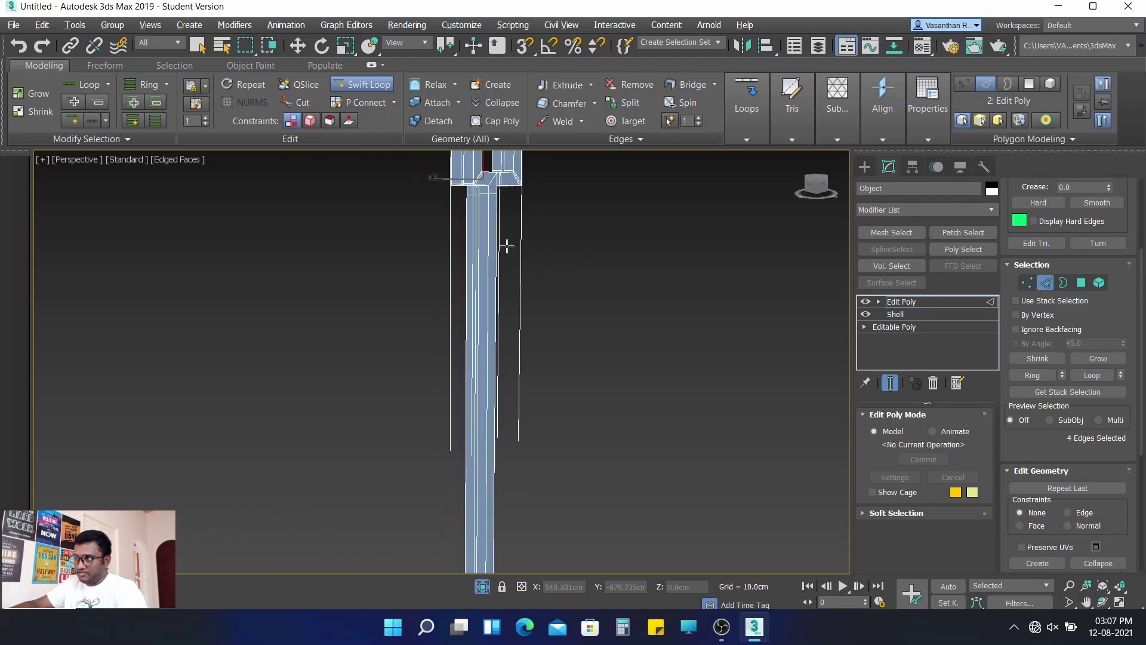
{"action": "scroll", "coordinate": [524, 328], "scroll_direction": "up", "scroll_amount": 1}
{"action": "scroll", "coordinate": [524, 328], "scroll_direction": "down", "scroll_amount": 1}
{"action": "scroll", "coordinate": [656, 280], "scroll_direction": "up", "scroll_amount": 1}
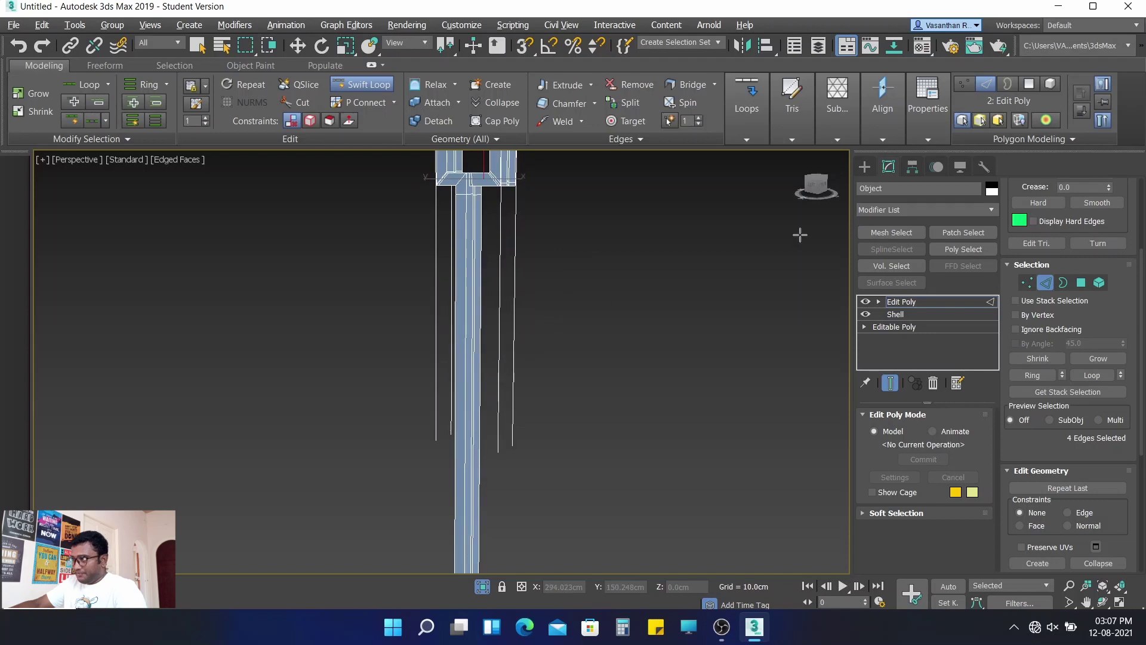
{"action": "scroll", "coordinate": [767, 229], "scroll_direction": "up", "scroll_amount": 1}
{"action": "scroll", "coordinate": [767, 228], "scroll_direction": "down", "scroll_amount": 1}
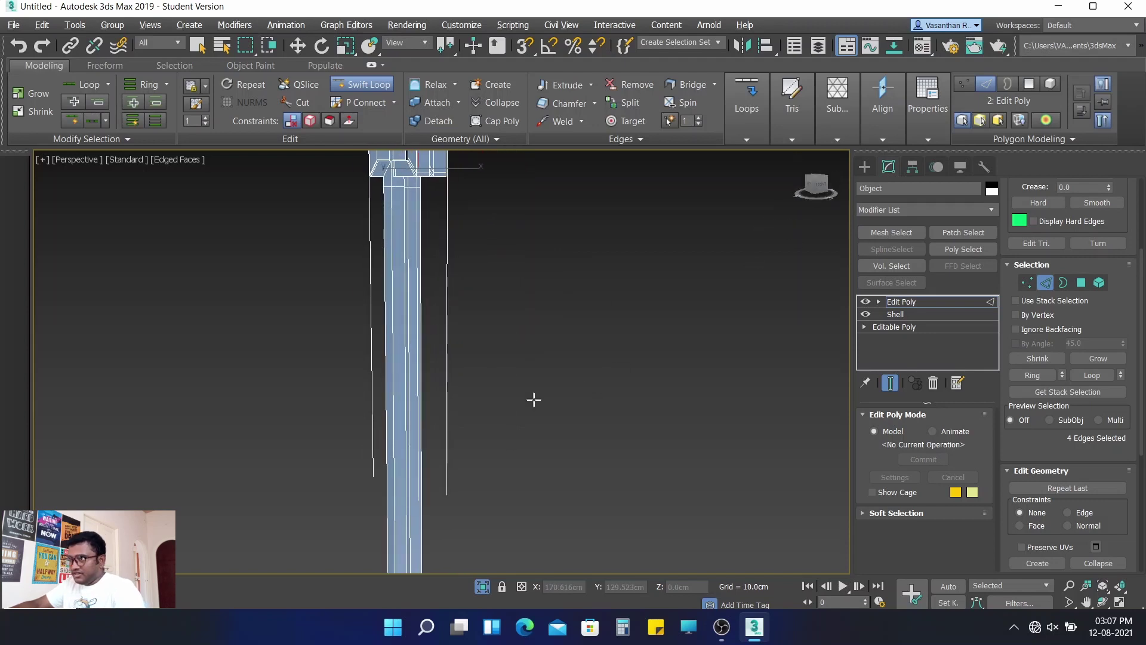
{"action": "scroll", "coordinate": [532, 399], "scroll_direction": "down", "scroll_amount": 1}
{"action": "scroll", "coordinate": [519, 408], "scroll_direction": "down", "scroll_amount": 1}
{"action": "scroll", "coordinate": [512, 447], "scroll_direction": "up", "scroll_amount": 1}
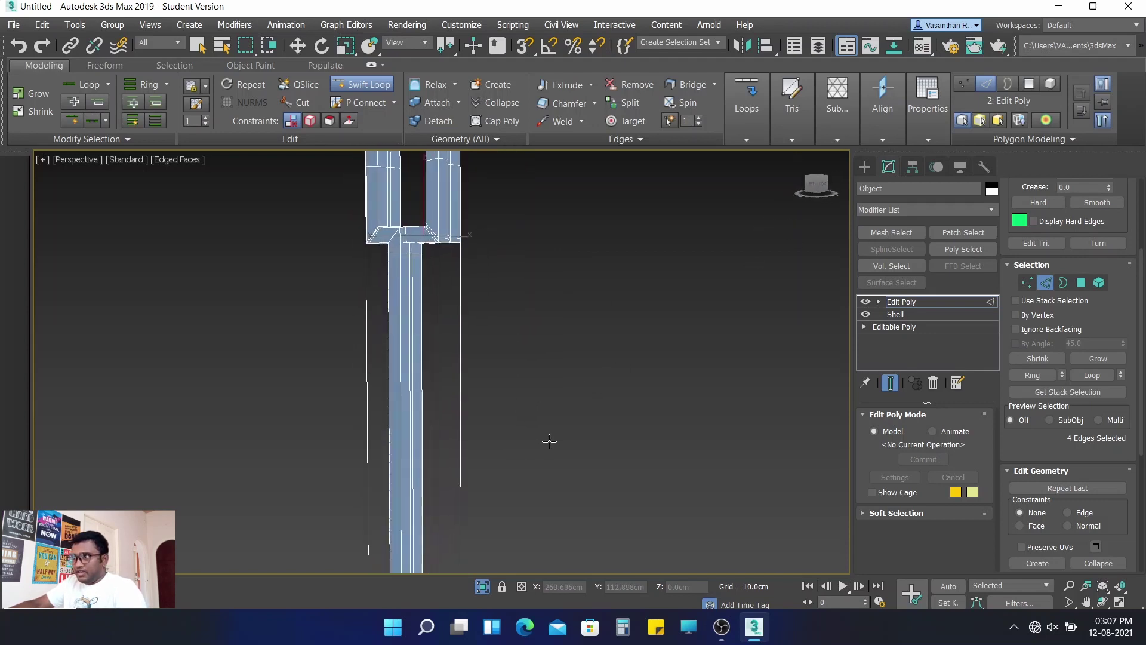
{"action": "scroll", "coordinate": [544, 412], "scroll_direction": "down", "scroll_amount": 1}
{"action": "scroll", "coordinate": [555, 451], "scroll_direction": "down", "scroll_amount": 1}
{"action": "scroll", "coordinate": [555, 451], "scroll_direction": "down", "scroll_amount": 1}
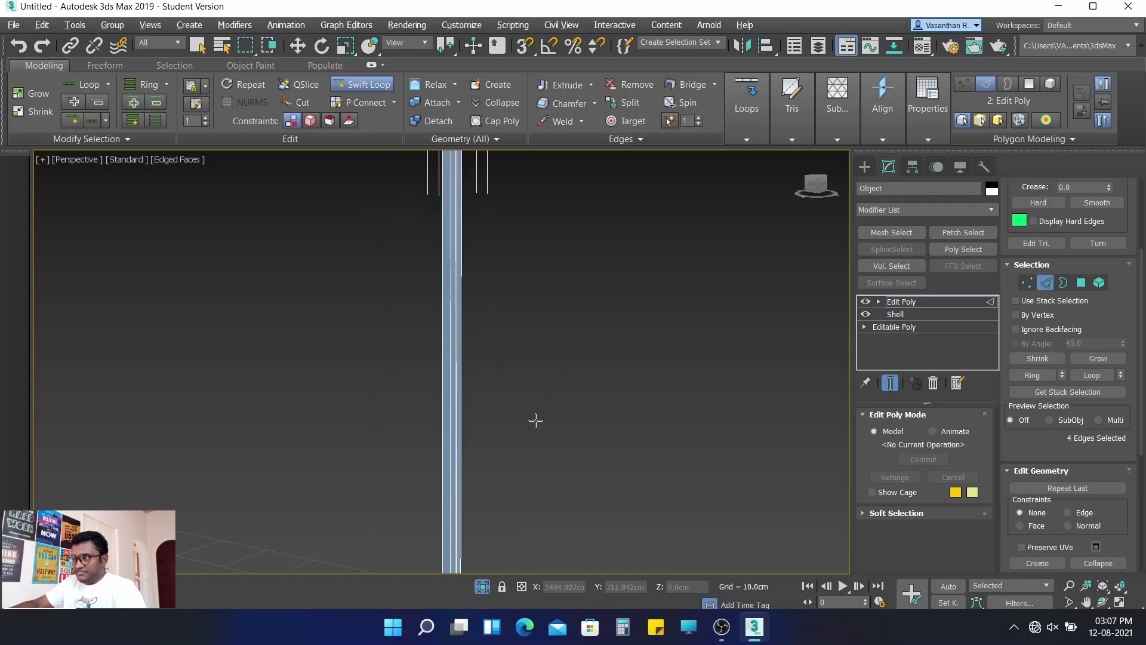
{"action": "scroll", "coordinate": [535, 358], "scroll_direction": "down", "scroll_amount": 1}
{"action": "scroll", "coordinate": [537, 388], "scroll_direction": "down", "scroll_amount": 1}
{"action": "scroll", "coordinate": [540, 418], "scroll_direction": "down", "scroll_amount": 1}
{"action": "scroll", "coordinate": [535, 358], "scroll_direction": "up", "scroll_amount": 1}
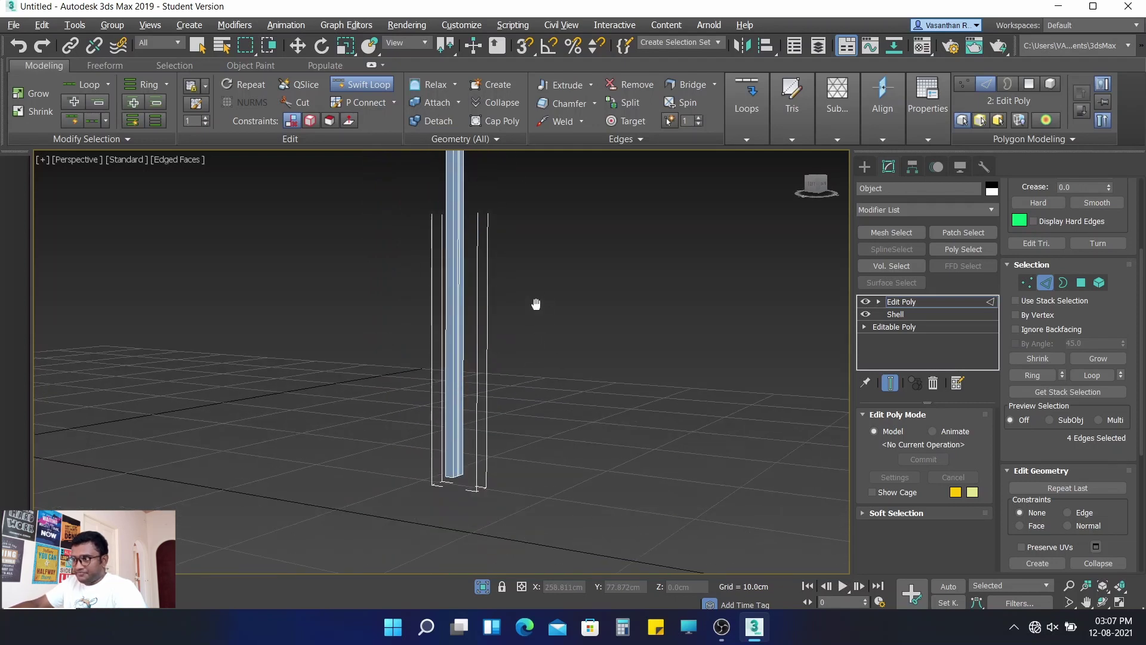
{"action": "scroll", "coordinate": [508, 418], "scroll_direction": "up", "scroll_amount": 1}
{"action": "scroll", "coordinate": [442, 462], "scroll_direction": "up", "scroll_amount": 1}
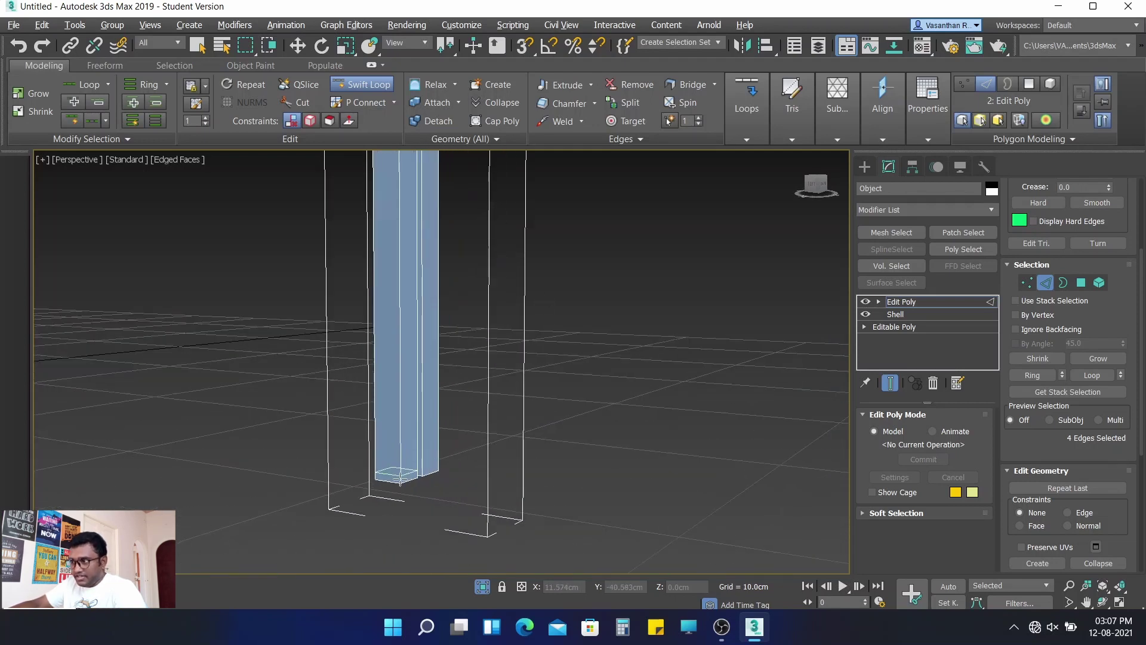
{"action": "left_click", "coordinate": [399, 475]}
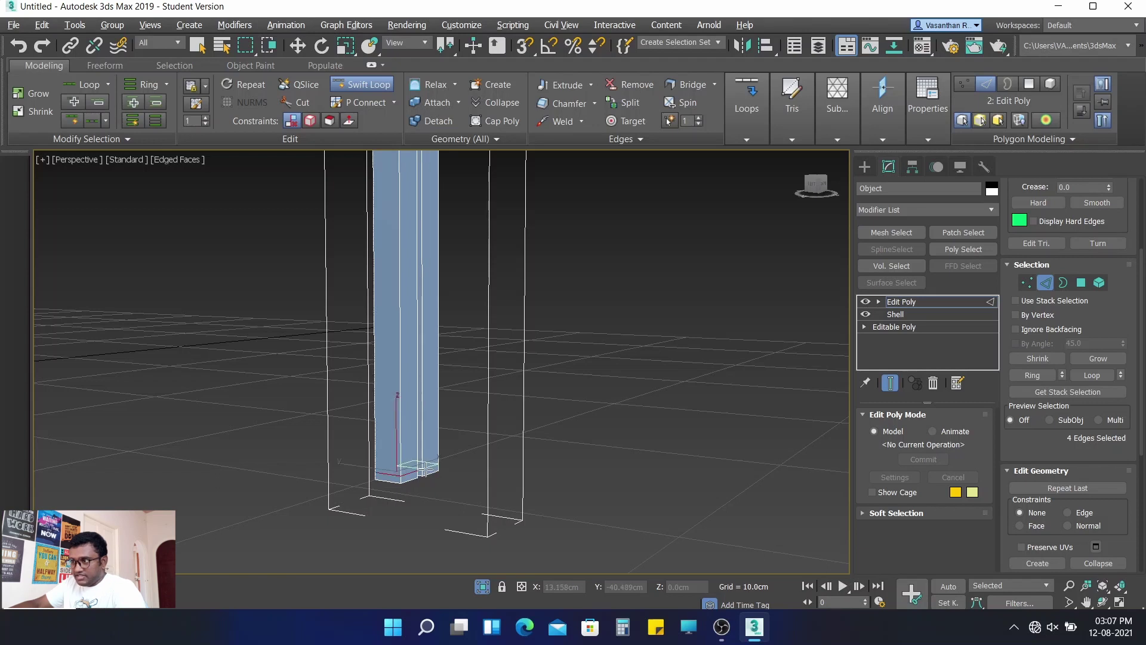
{"action": "scroll", "coordinate": [558, 440], "scroll_direction": "up", "scroll_amount": 1}
{"action": "scroll", "coordinate": [583, 356], "scroll_direction": "up", "scroll_amount": 1}
{"action": "middle_click_drag", "start_coordinate": [583, 355], "coordinate": [643, 531]}
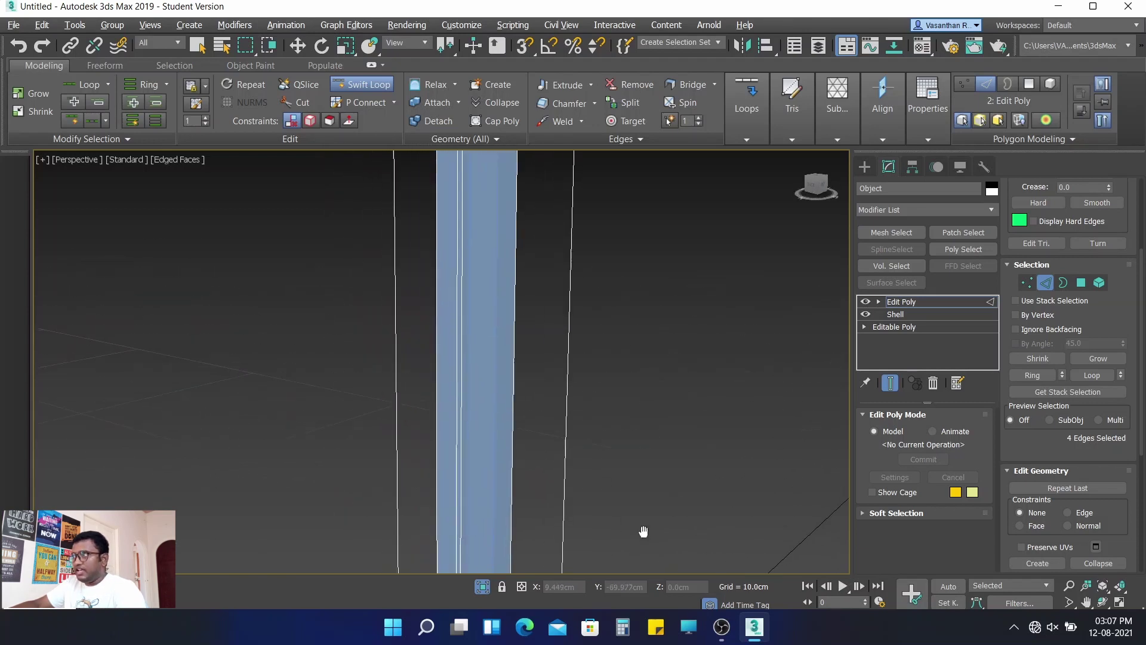
- Exit Edge level, face the leg straight on, and frame the ledge between its bands
{"action": "key", "text": "2"}
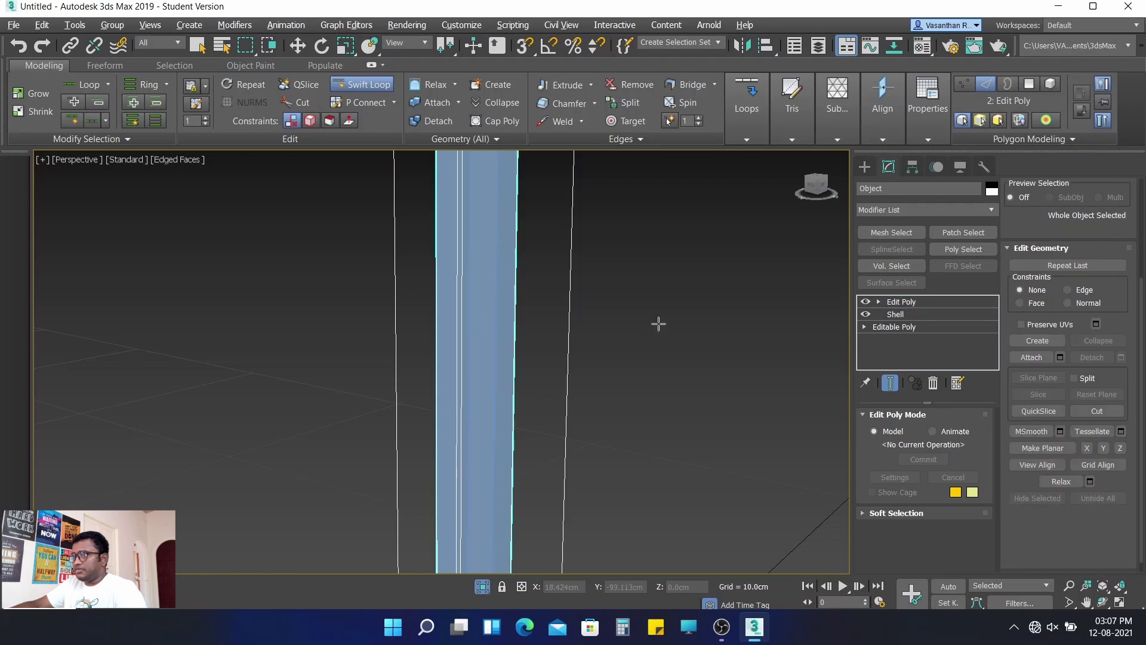
{"action": "scroll", "coordinate": [657, 322], "scroll_direction": "down", "scroll_amount": 3}
{"action": "middle_click_drag", "start_coordinate": [667, 279], "coordinate": [635, 520]}
{"action": "scroll", "coordinate": [678, 384], "scroll_direction": "up", "scroll_amount": 1}
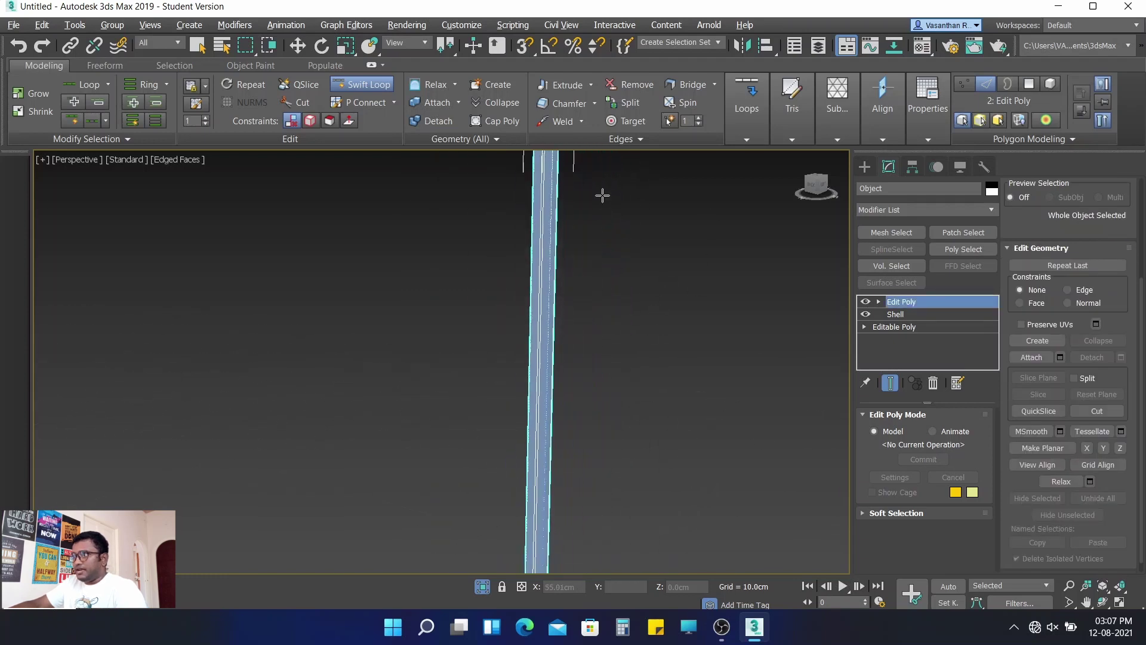
{"action": "scroll", "coordinate": [602, 382], "scroll_direction": "up", "scroll_amount": 1}
{"action": "left_click", "coordinate": [813, 184]}
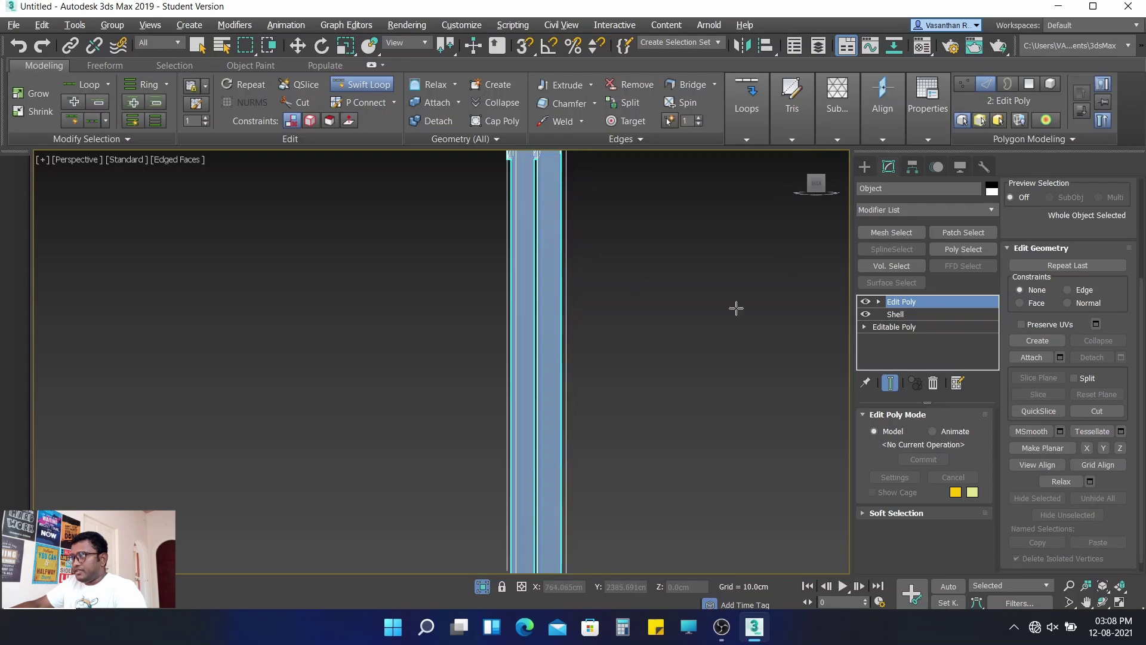
{"action": "middle_click_drag", "start_coordinate": [704, 268], "coordinate": [659, 356]}
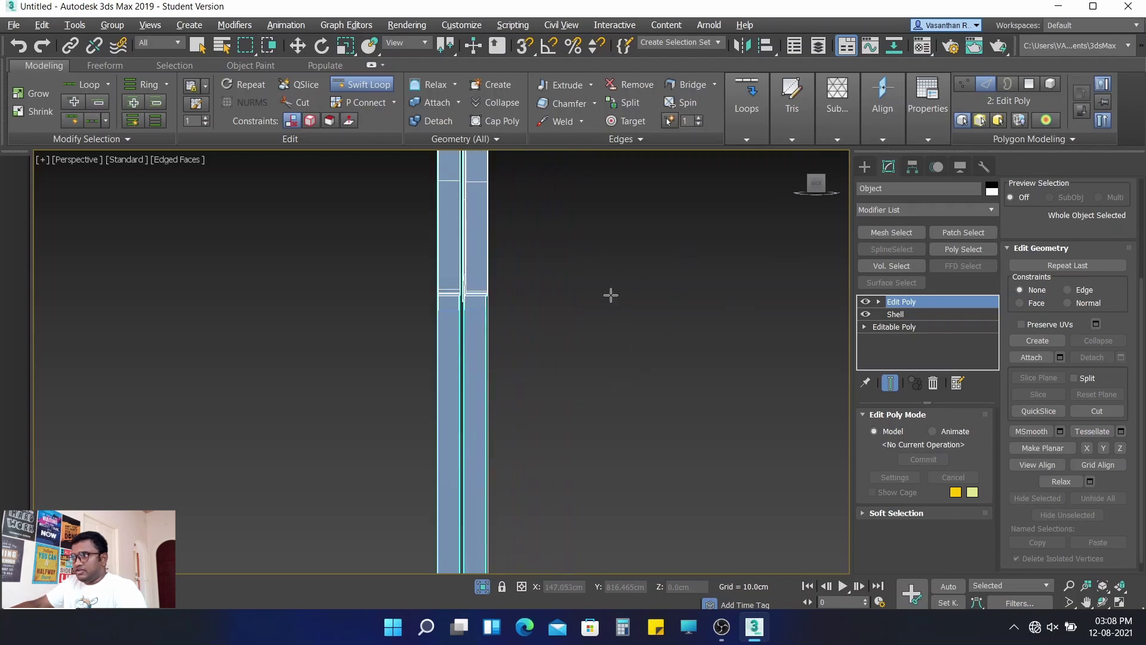
- Select Object003 and bridge the two edges along its central gap
{"action": "left_click", "coordinate": [357, 83]}
{"action": "key", "text": "ctrl+z"}
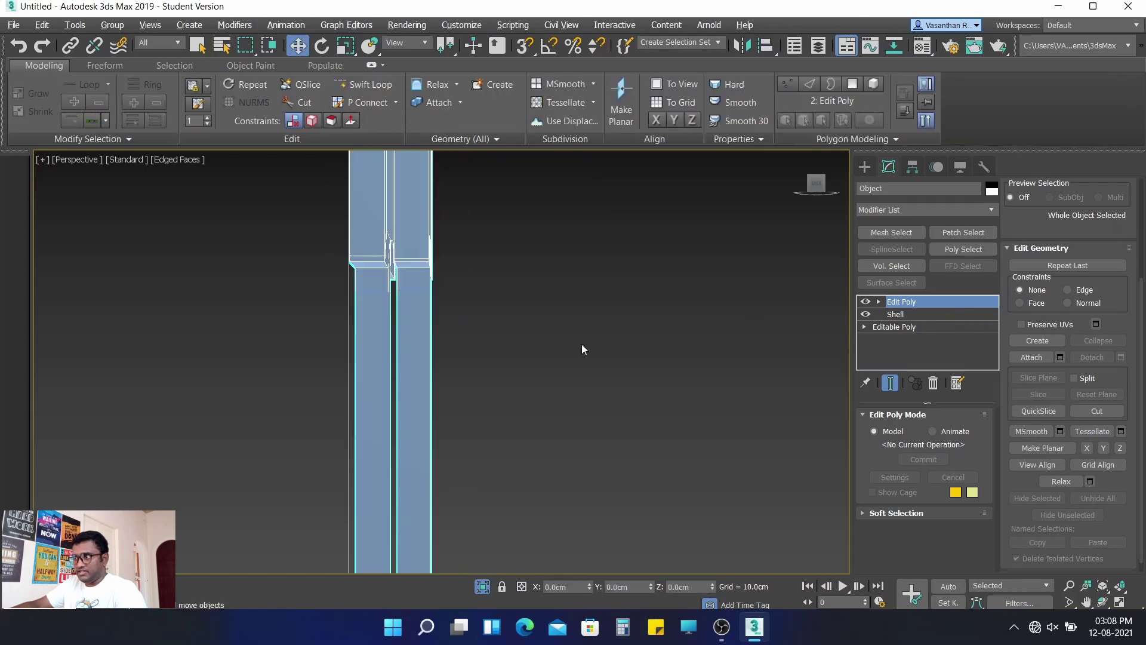
{"action": "left_click", "coordinate": [582, 343]}
{"action": "left_click", "coordinate": [418, 344]}
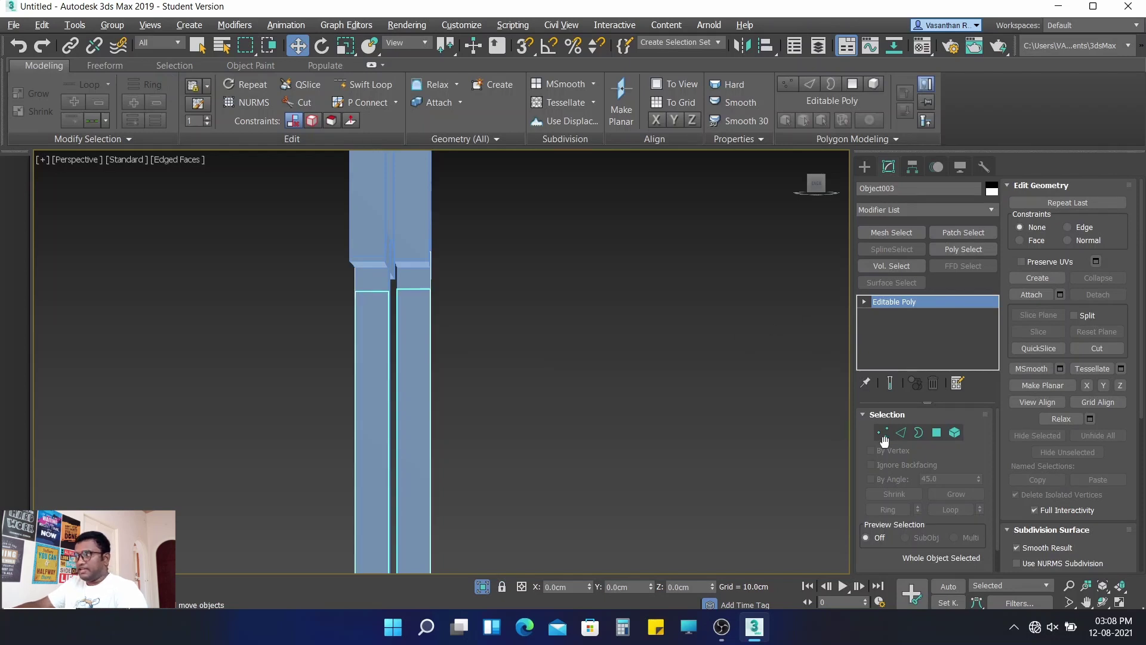
{"action": "left_click", "coordinate": [902, 431]}
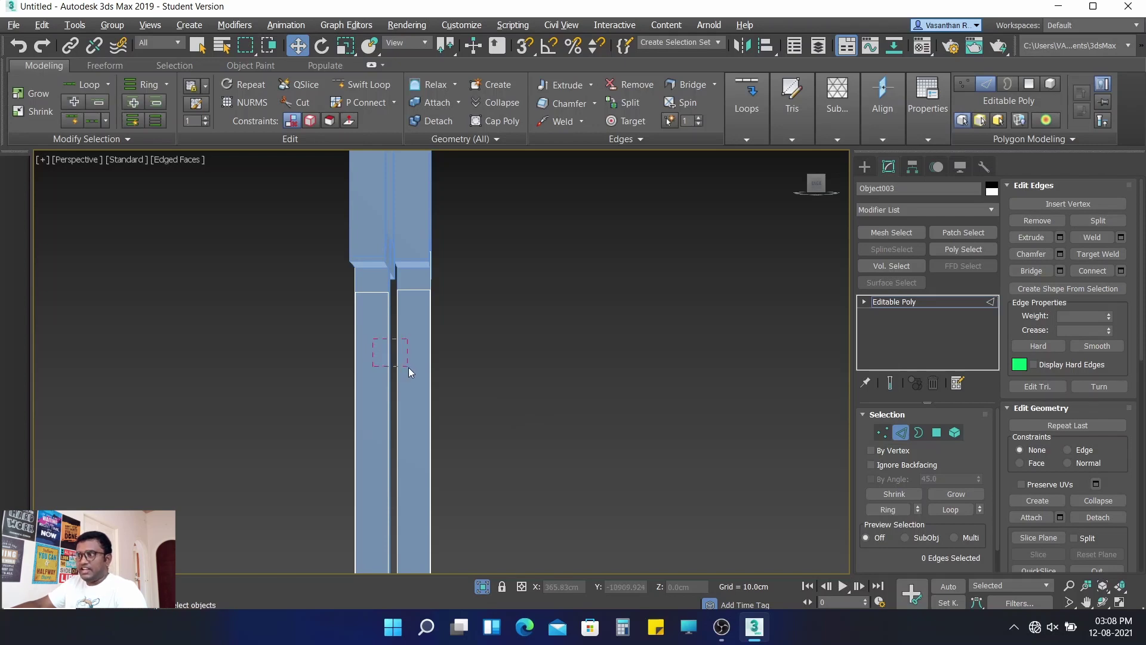
{"action": "left_click_drag", "start_coordinate": [403, 361], "coordinate": [409, 367]}
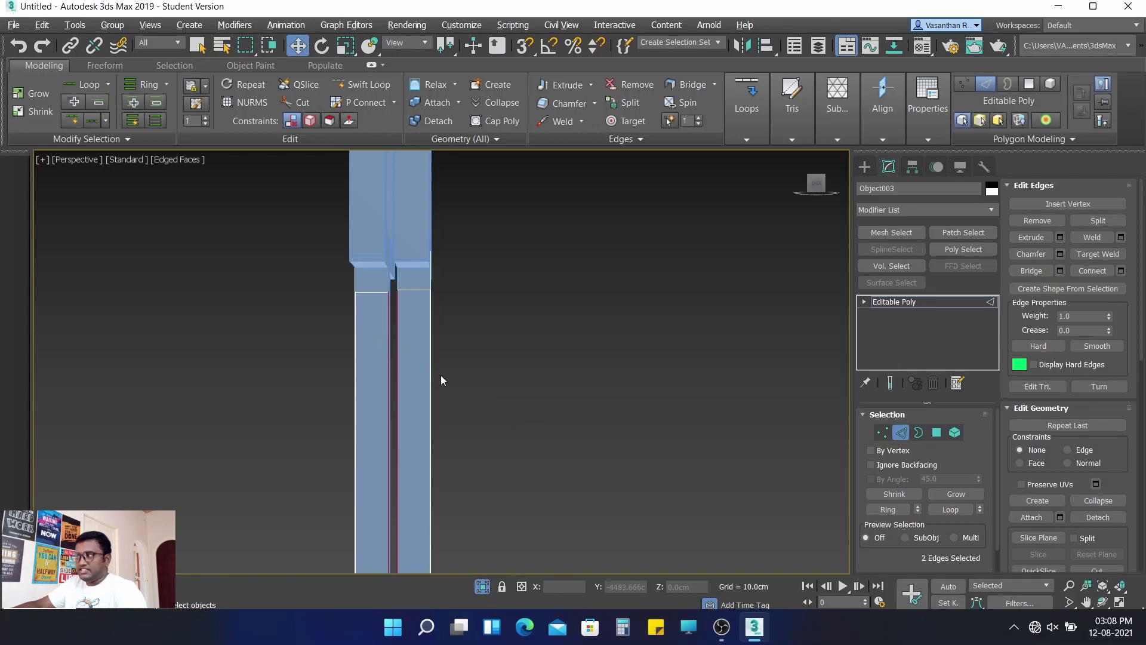
{"action": "left_click", "coordinate": [1037, 271]}
- Add the outer vertical edges, preview a 23-segment Connect, then cancel and deselect
{"action": "mouse_move", "coordinate": [424, 392]}
{"action": "middle_mouse_down", "text": "alt"}
{"action": "mouse_move", "coordinate": [464, 403]}
{"action": "mouse_move", "coordinate": [428, 403]}
{"action": "mouse_move", "coordinate": [453, 348]}
{"action": "mouse_move", "coordinate": [476, 340]}
{"action": "mouse_move", "coordinate": [290, 302]}
{"action": "middle_mouse_up", "text": "alt"}
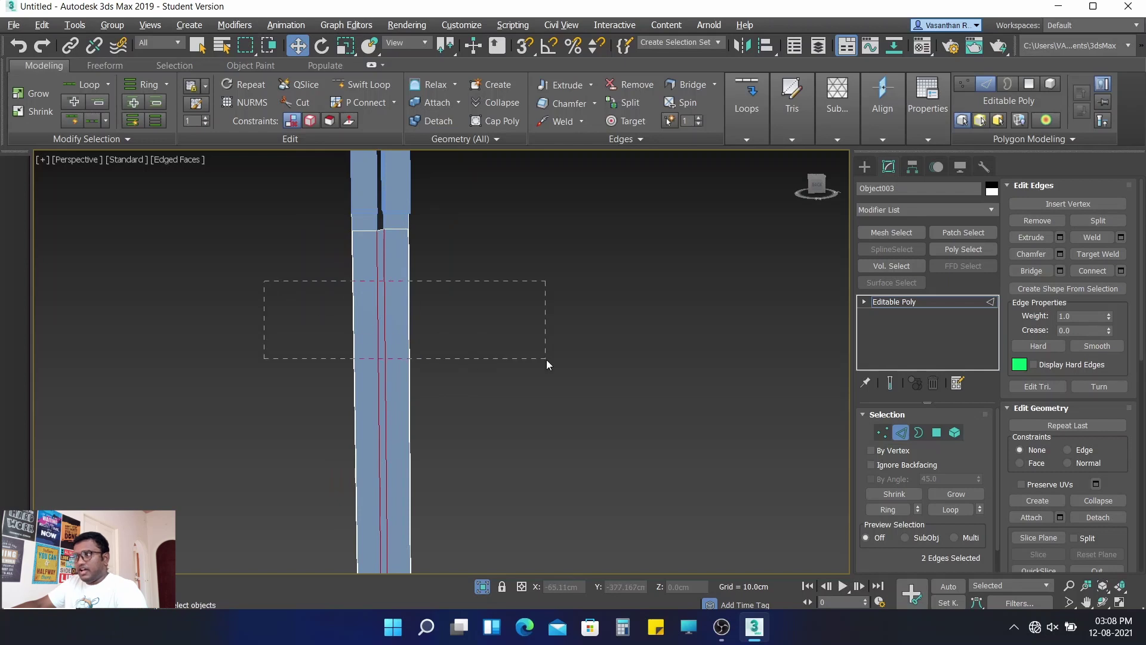
{"action": "left_click_drag", "start_coordinate": [546, 359], "coordinate": [546, 360], "text": "ctrl"}
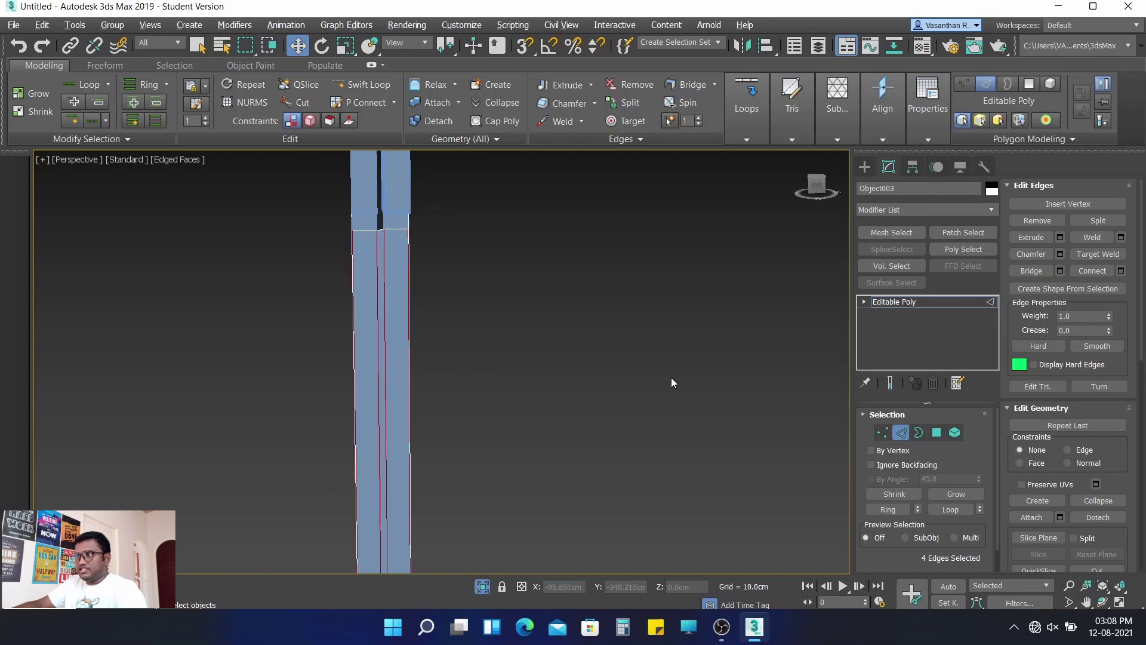
{"action": "left_click", "coordinate": [1121, 271]}
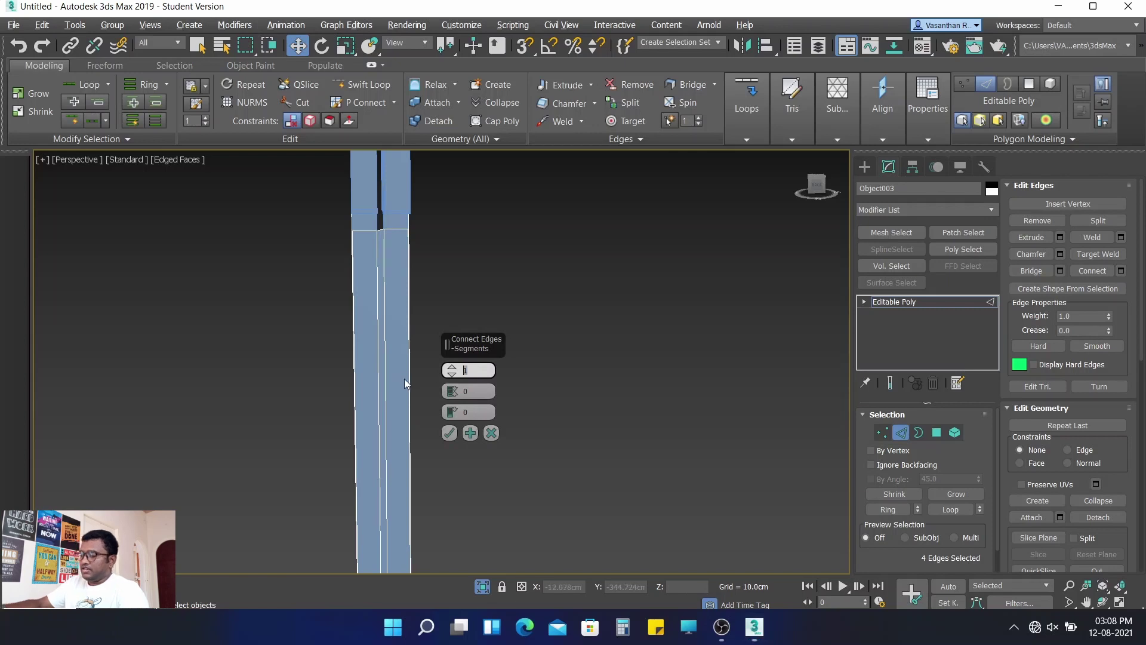
{"action": "type", "text": "23"}
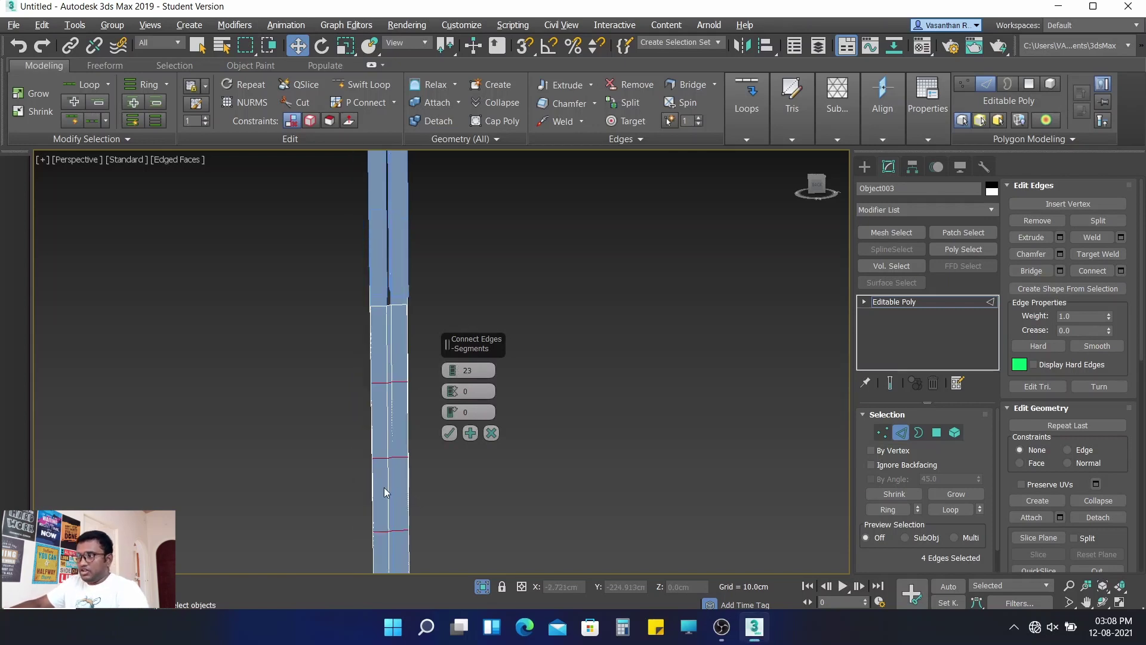
{"action": "scroll", "coordinate": [417, 485], "scroll_direction": "down", "scroll_amount": 3}
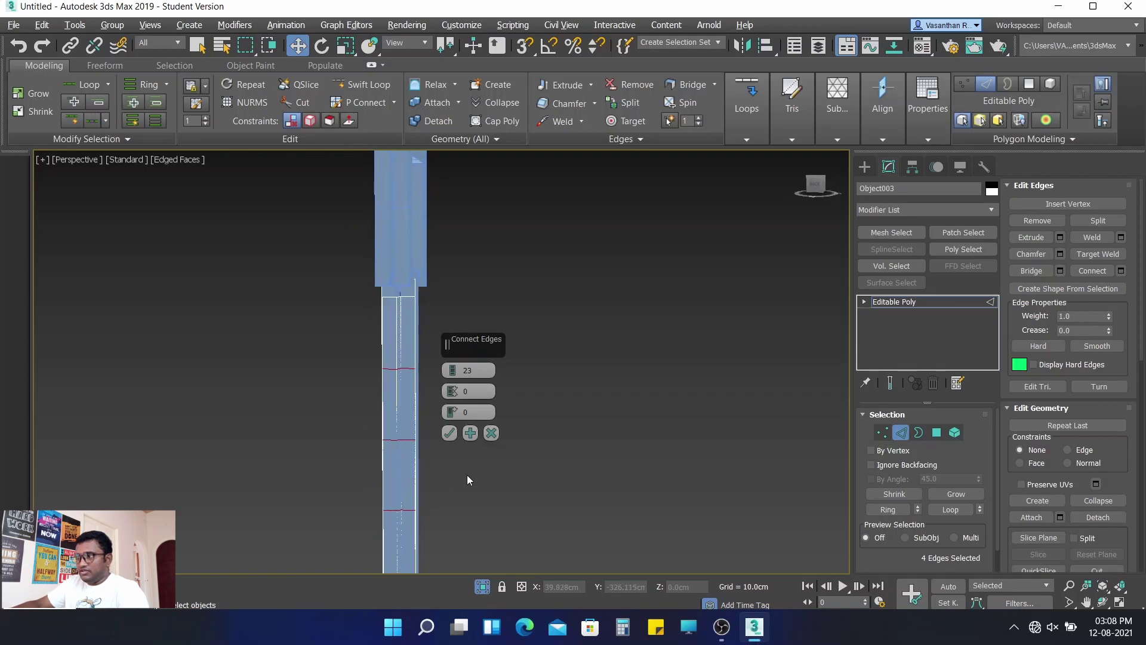
{"action": "left_click", "coordinate": [491, 433]}
{"action": "left_click", "coordinate": [507, 399]}
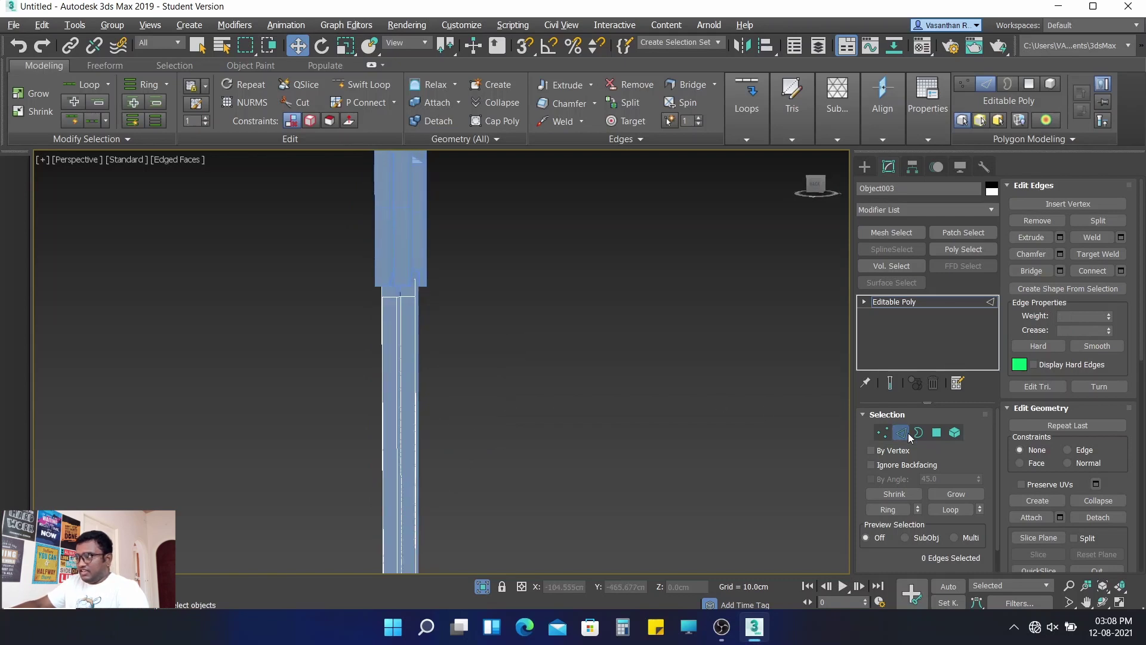
{"action": "left_click", "coordinate": [882, 432]}
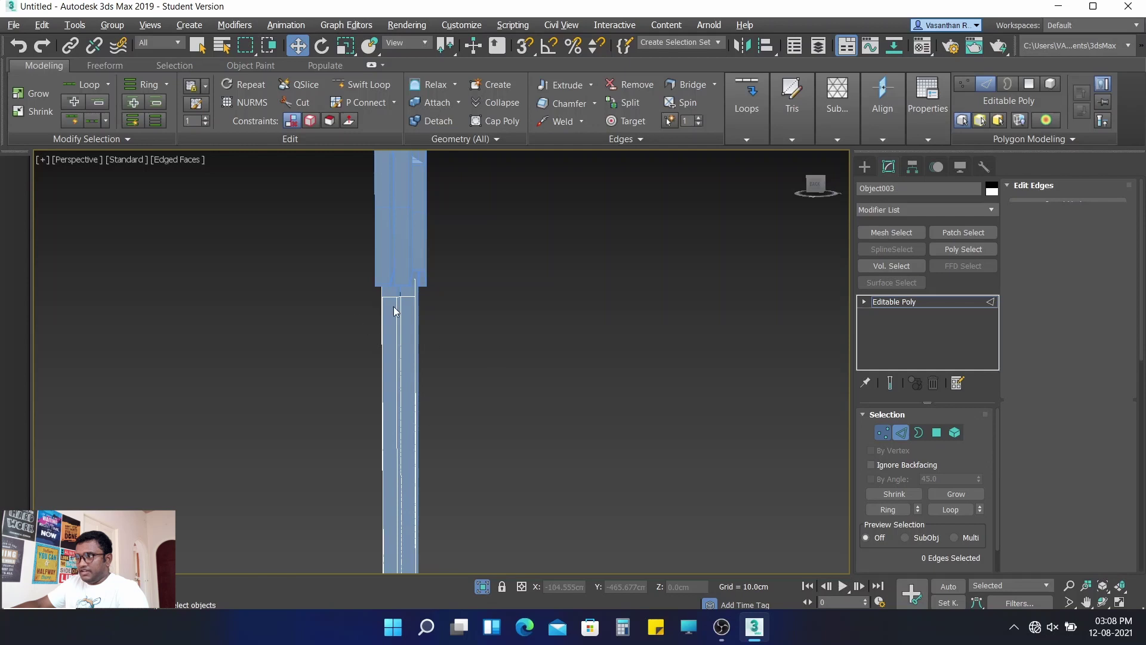
- Select the ledge-end vertices and the four vertices along the lower post's bottom
{"action": "scroll", "coordinate": [392, 307], "scroll_direction": "up", "scroll_amount": 3}
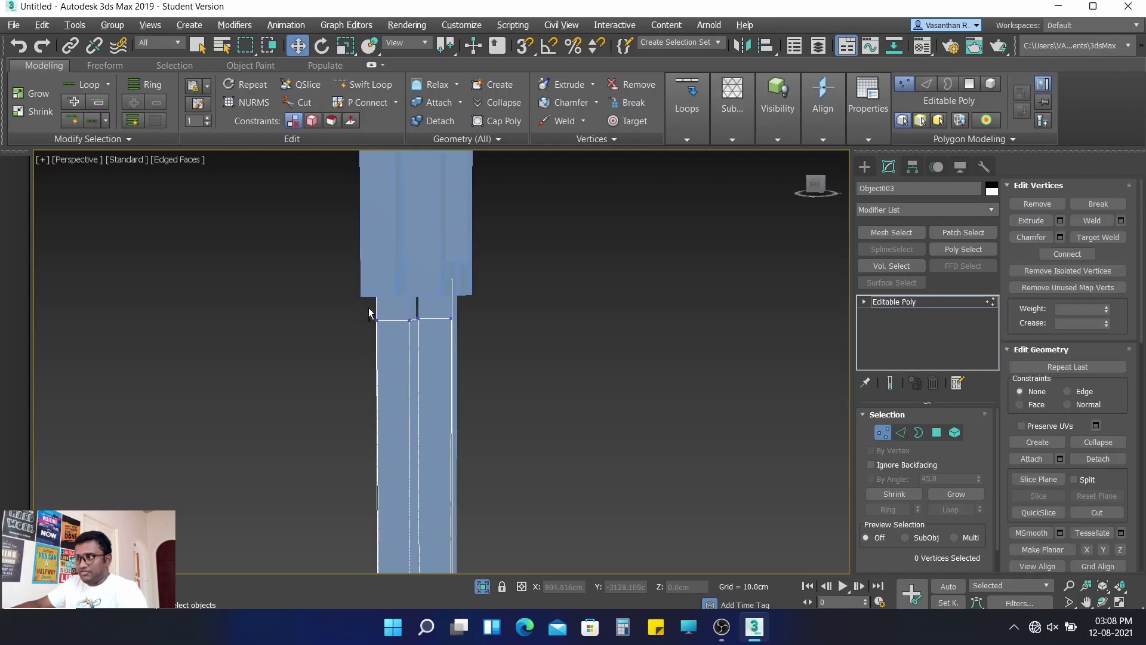
{"action": "left_click_drag", "start_coordinate": [369, 312], "coordinate": [397, 330]}
{"action": "left_click", "coordinate": [451, 319], "text": "ctrl"}
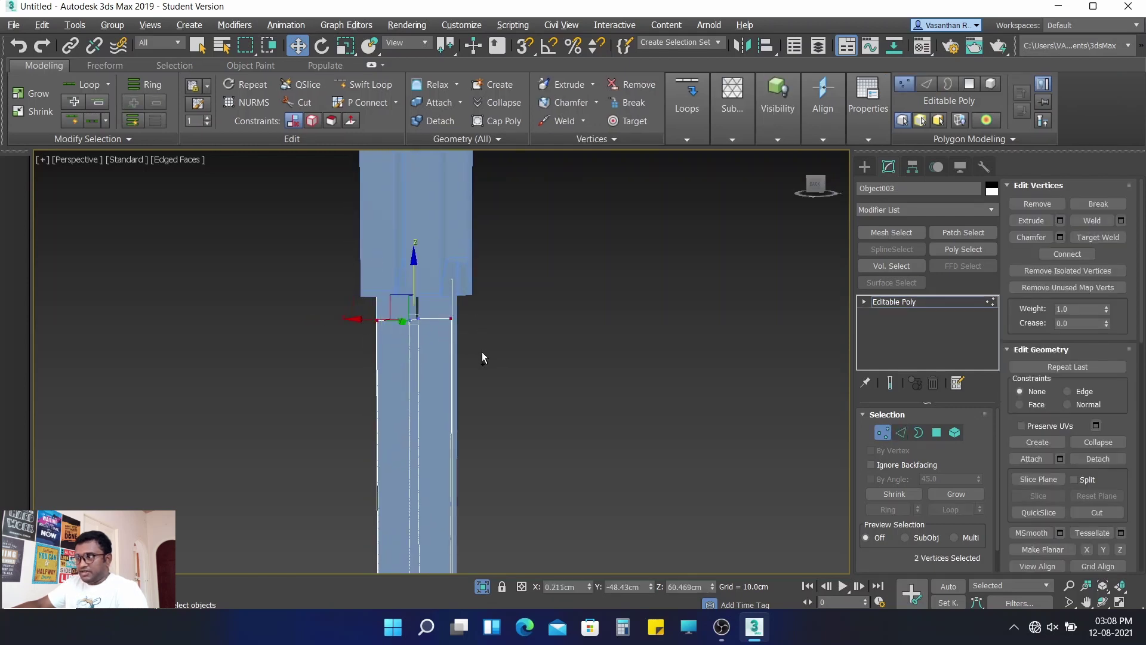
{"action": "scroll", "coordinate": [481, 352], "scroll_direction": "down", "scroll_amount": 5}
{"action": "middle_click_drag", "start_coordinate": [504, 458], "coordinate": [460, 209]}
{"action": "middle_click_drag", "start_coordinate": [484, 493], "coordinate": [494, 290]}
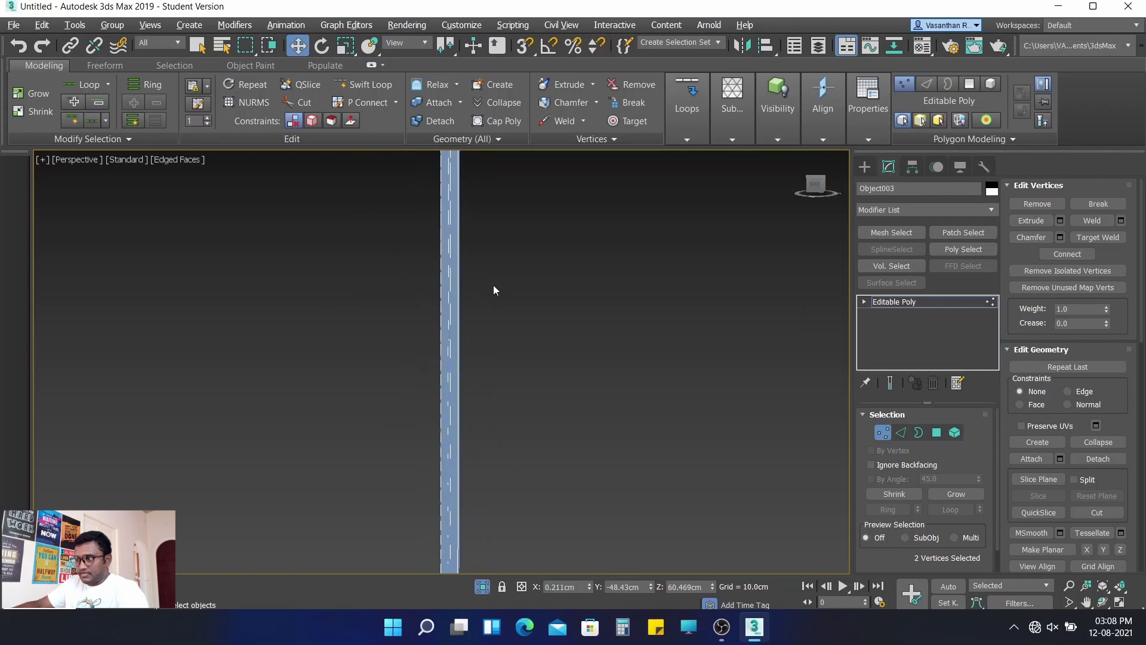
{"action": "middle_click_drag", "start_coordinate": [504, 408], "coordinate": [491, 340]}
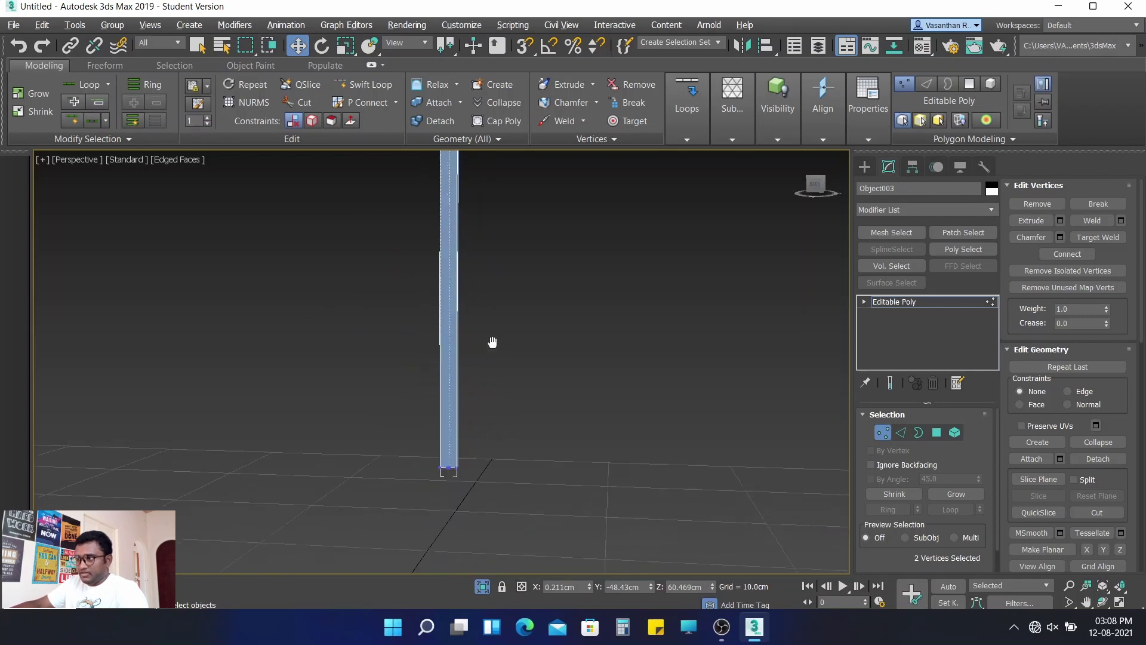
{"action": "scroll", "coordinate": [442, 460], "scroll_direction": "up", "scroll_amount": 8}
{"action": "middle_click_drag", "start_coordinate": [455, 388], "coordinate": [451, 592]}
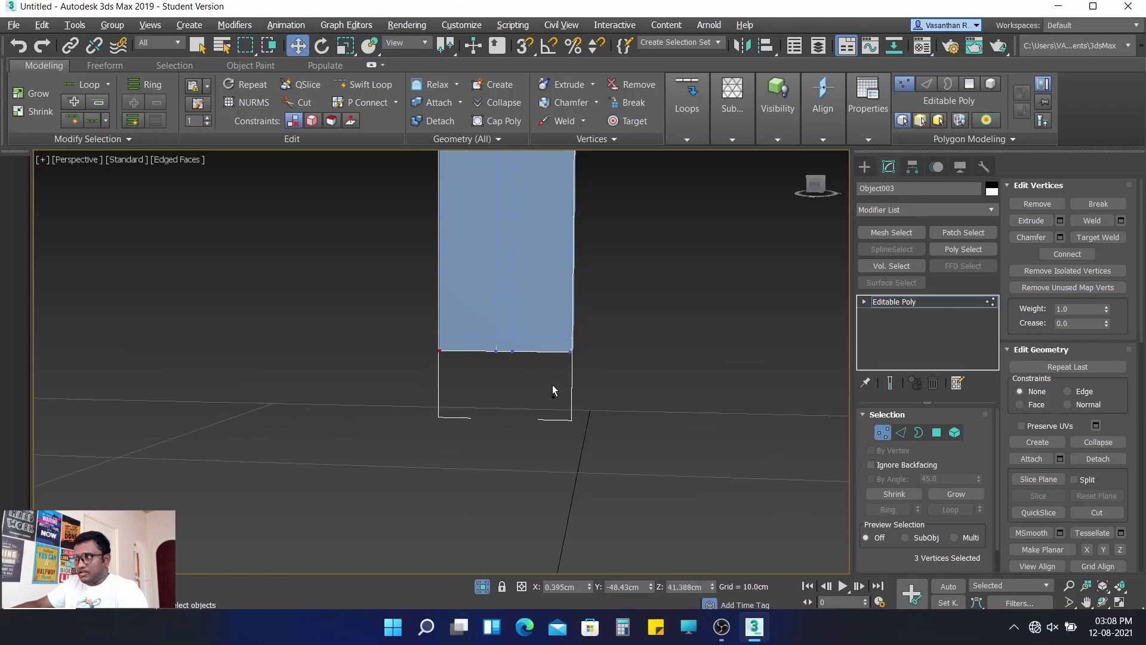
{"action": "left_click_drag", "start_coordinate": [622, 394], "coordinate": [622, 394], "text": "ctrl"}
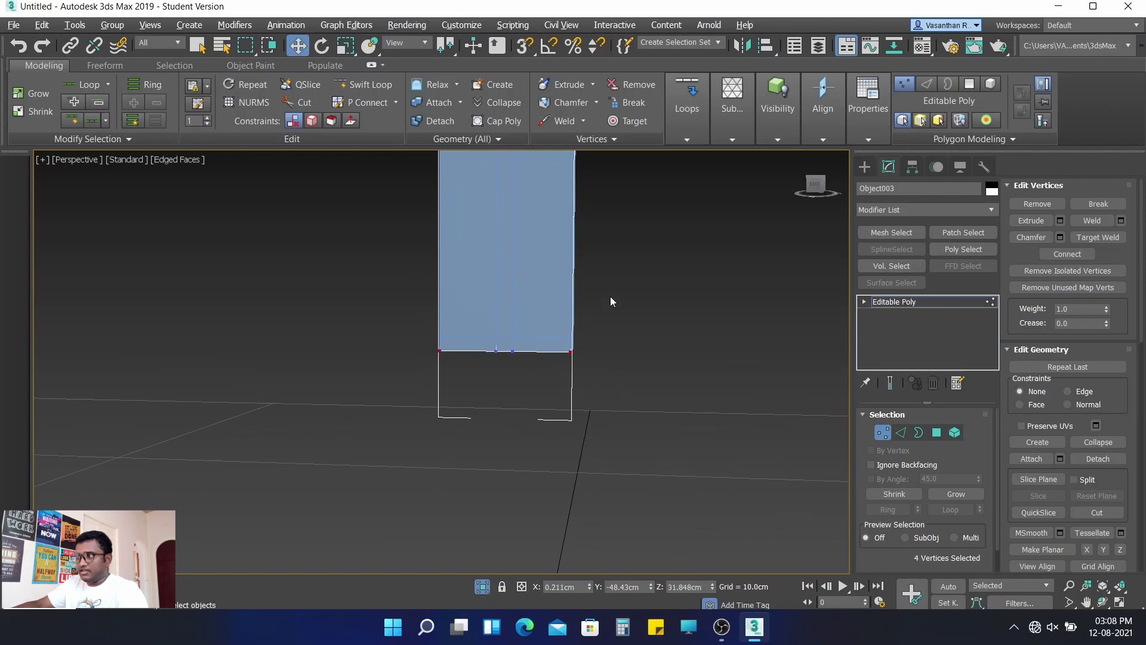
{"action": "scroll", "coordinate": [610, 296], "scroll_direction": "down", "scroll_amount": 3}
{"action": "middle_click_drag", "start_coordinate": [621, 342], "coordinate": [580, 436]}
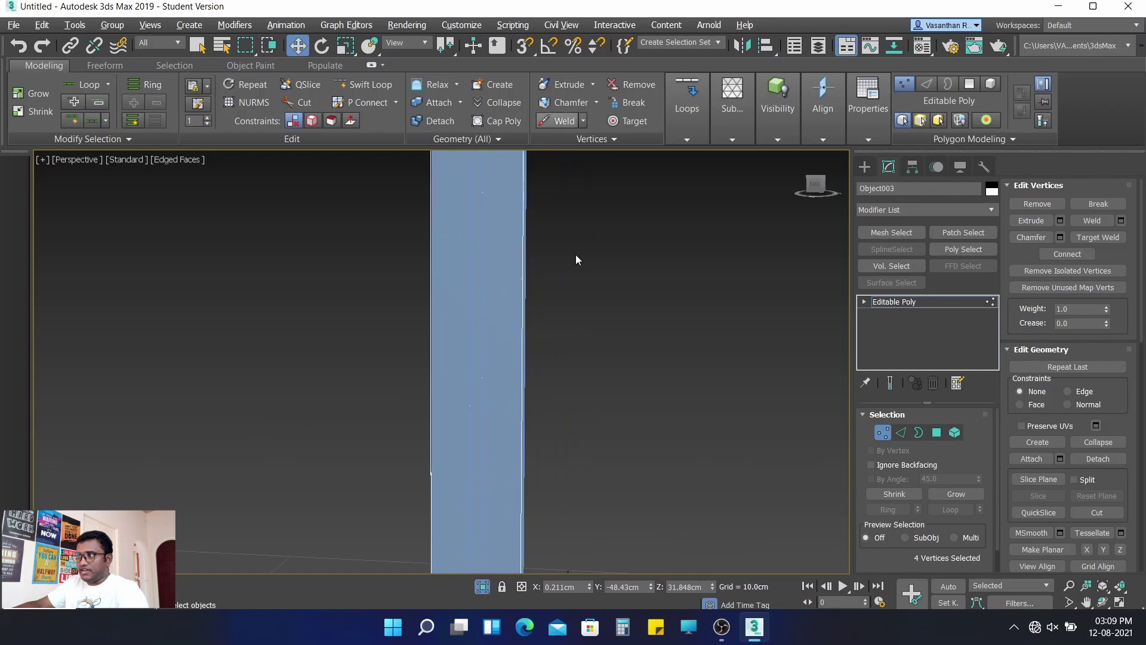
{"action": "scroll", "coordinate": [575, 254], "scroll_direction": "down", "scroll_amount": 4}
{"action": "mouse_move", "coordinate": [587, 281]}
{"action": "middle_mouse_down"}
{"action": "mouse_move", "coordinate": [576, 449]}
{"action": "mouse_move", "coordinate": [562, 340]}
{"action": "mouse_move", "coordinate": [534, 410]}
{"action": "middle_mouse_up"}
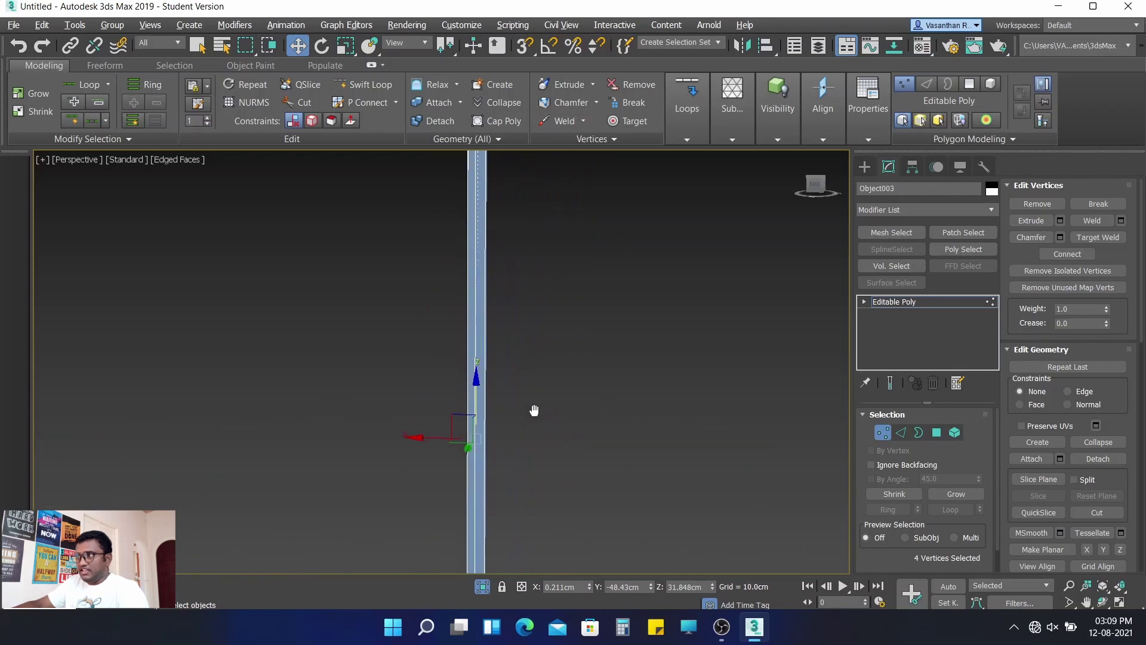
- Scale the selected vertices outward along X to widen the lower section, then return to Move
{"action": "left_click", "coordinate": [352, 50]}
{"action": "left_click_drag", "start_coordinate": [546, 442], "coordinate": [732, 471]}
{"action": "scroll", "coordinate": [619, 335], "scroll_direction": "down", "scroll_amount": 5}
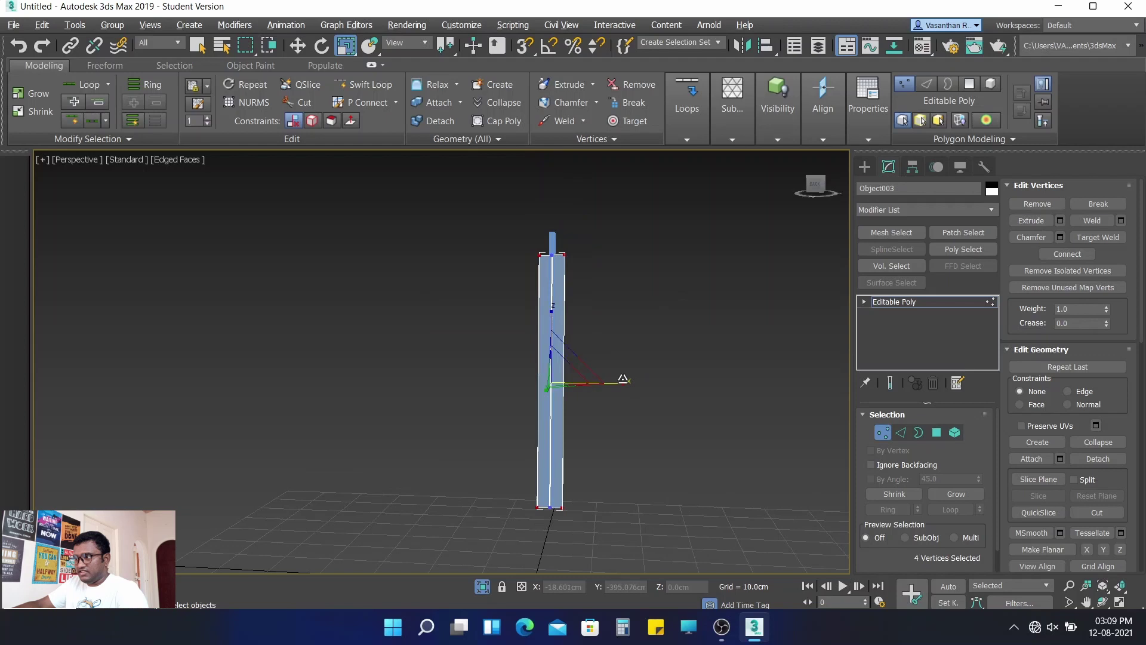
{"action": "left_click_drag", "start_coordinate": [622, 383], "coordinate": [628, 384]}
{"action": "scroll", "coordinate": [580, 271], "scroll_direction": "up", "scroll_amount": 2}
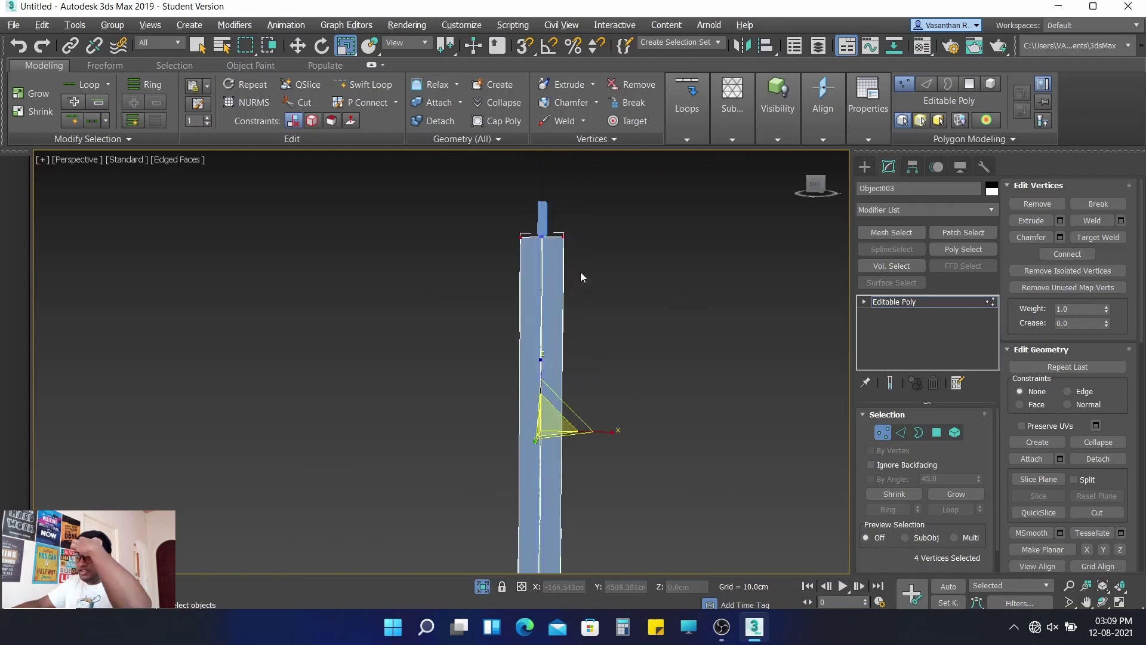
{"action": "scroll", "coordinate": [582, 267], "scroll_direction": "up", "scroll_amount": 3}
{"action": "scroll", "coordinate": [582, 310], "scroll_direction": "up", "scroll_amount": 2}
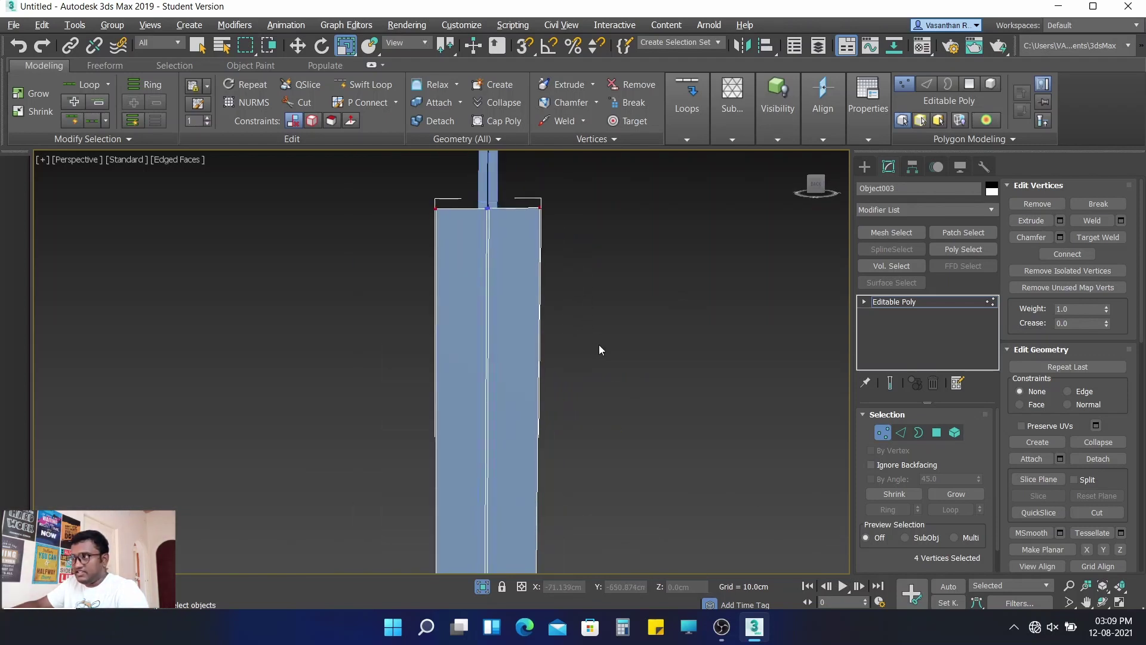
{"action": "scroll", "coordinate": [613, 385], "scroll_direction": "down", "scroll_amount": 2}
{"action": "middle_click_drag", "start_coordinate": [613, 393], "coordinate": [585, 353]}
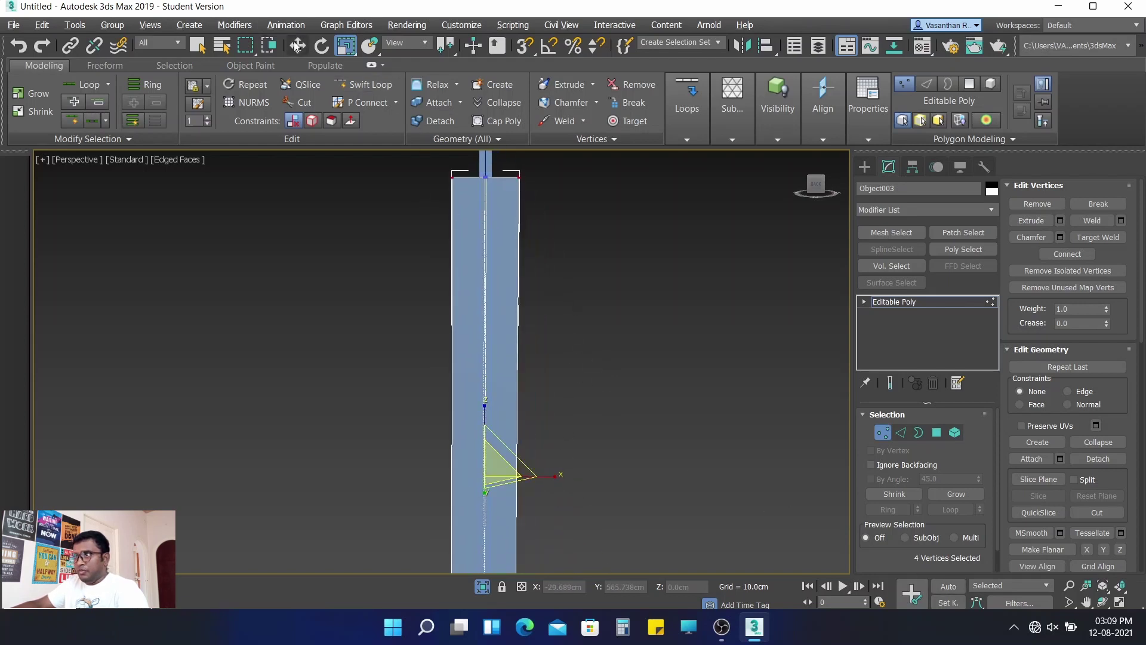
{"action": "key", "text": "w"}
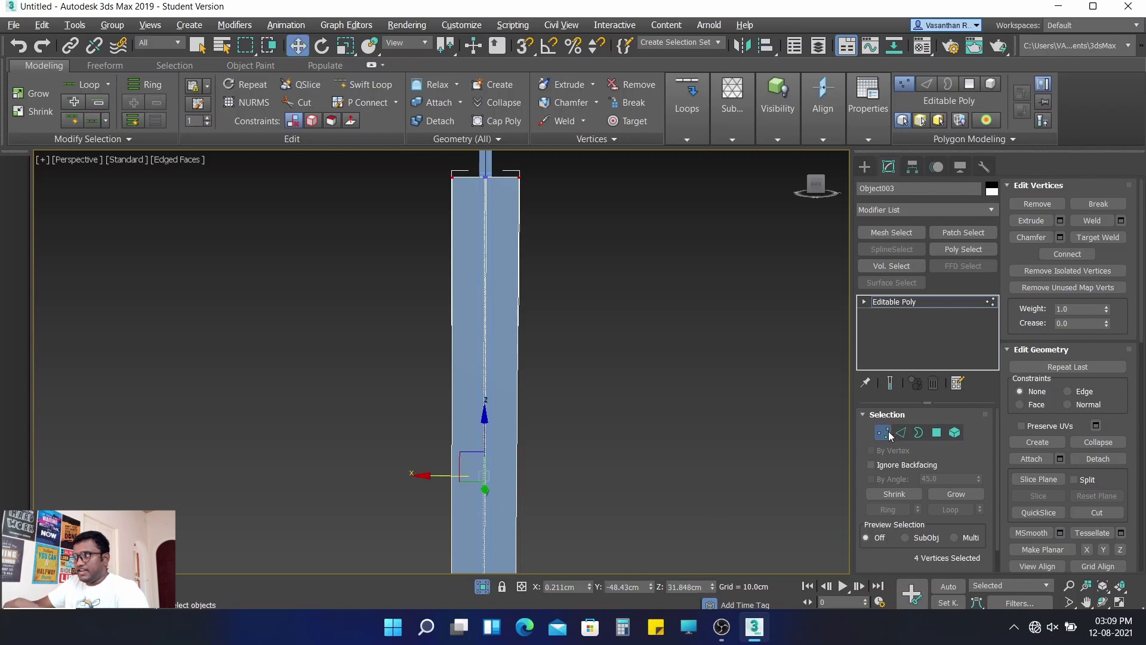
{"action": "left_click", "coordinate": [902, 432]}
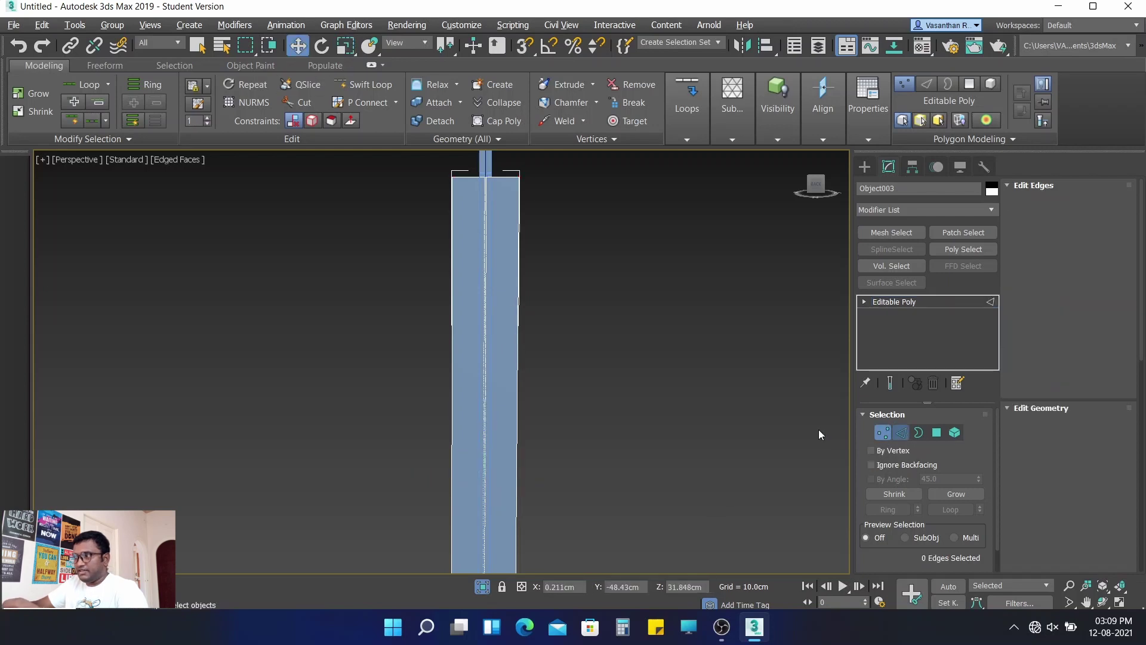
- Connect the column's vertical edges with 23 horizontal edge loops
{"action": "left_click_drag", "start_coordinate": [390, 255], "coordinate": [603, 346]}
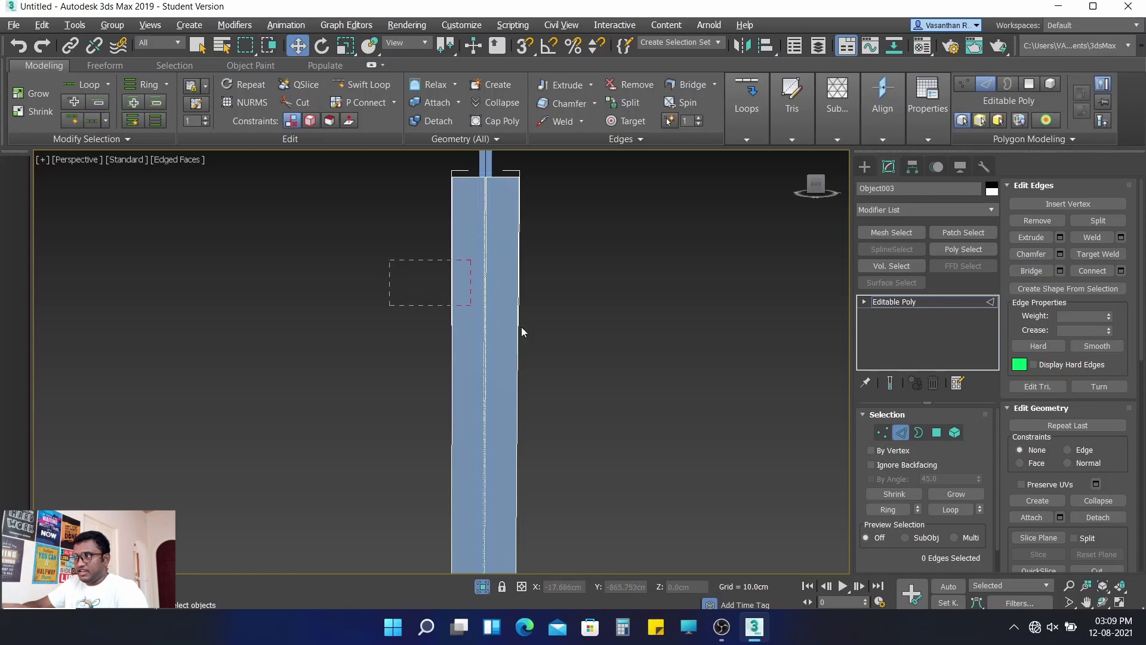
{"action": "left_click", "coordinate": [1122, 271]}
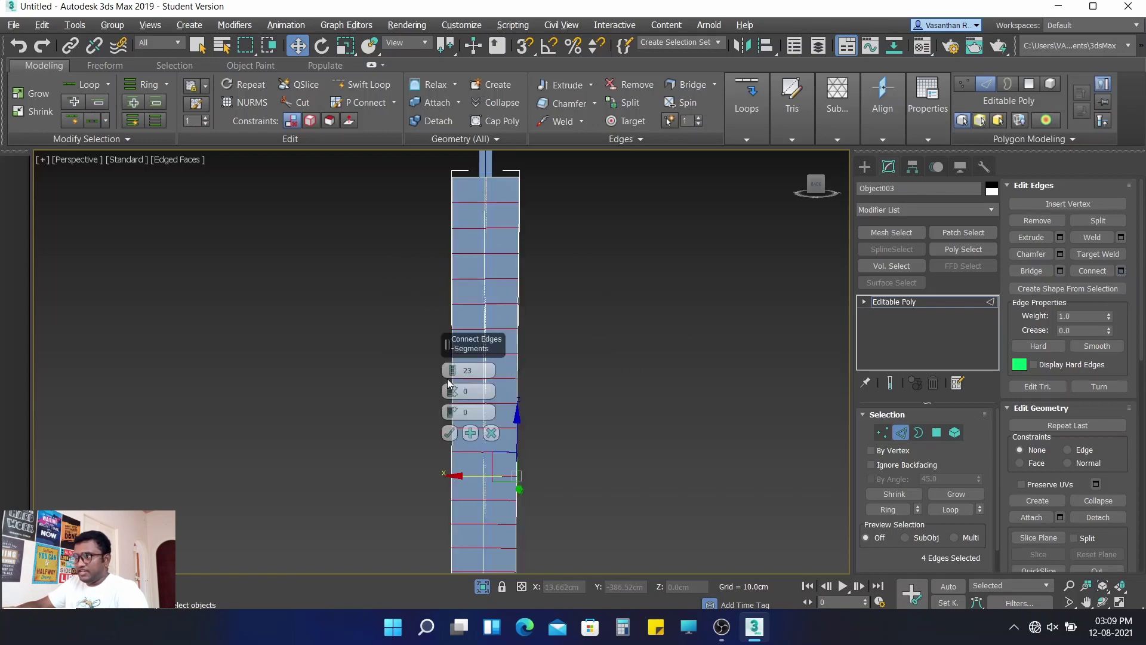
{"action": "left_click", "coordinate": [450, 432]}
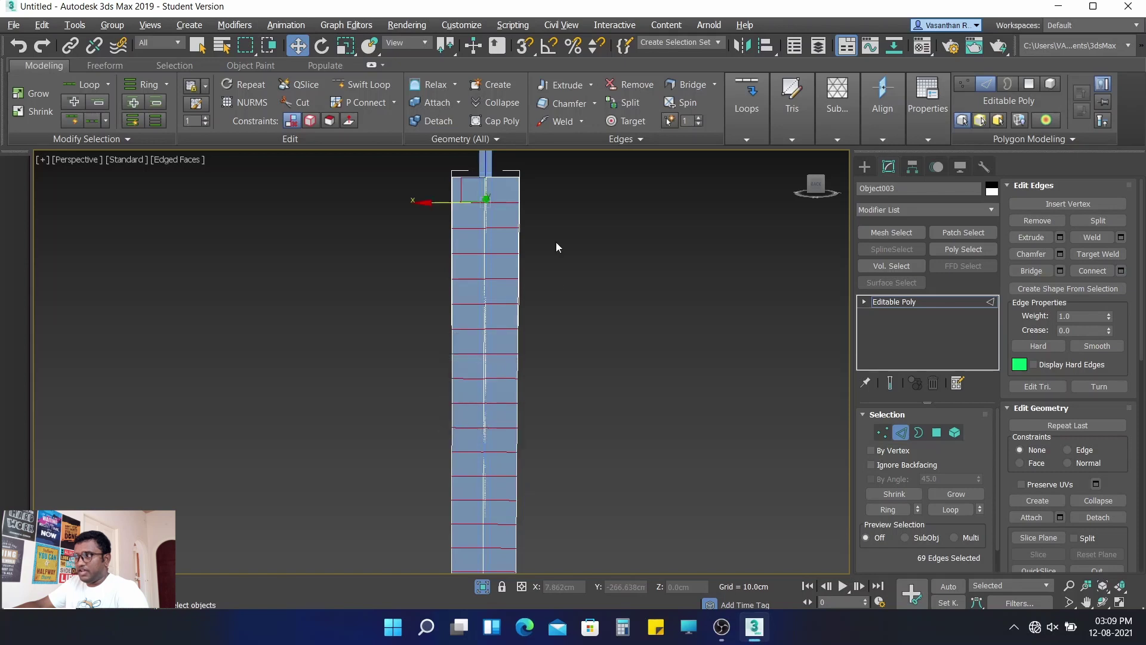
{"action": "middle_click_drag", "start_coordinate": [511, 244], "coordinate": [500, 261]}
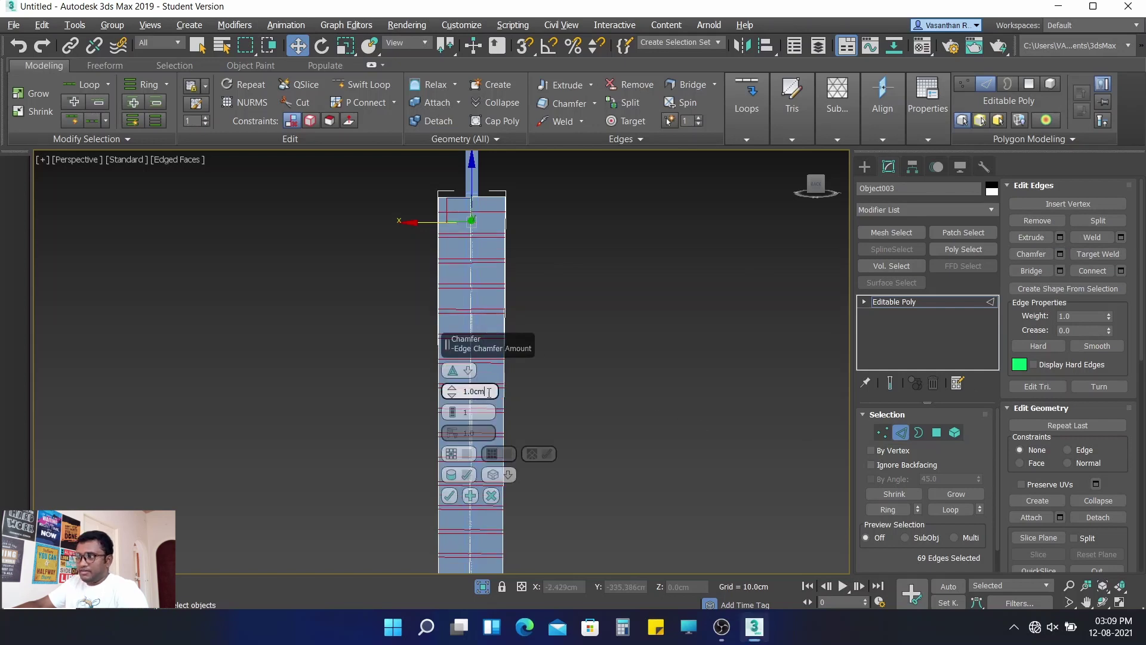
- Chamfer the new horizontal loops by 0.15cm
{"action": "double_click", "coordinate": [489, 392]}
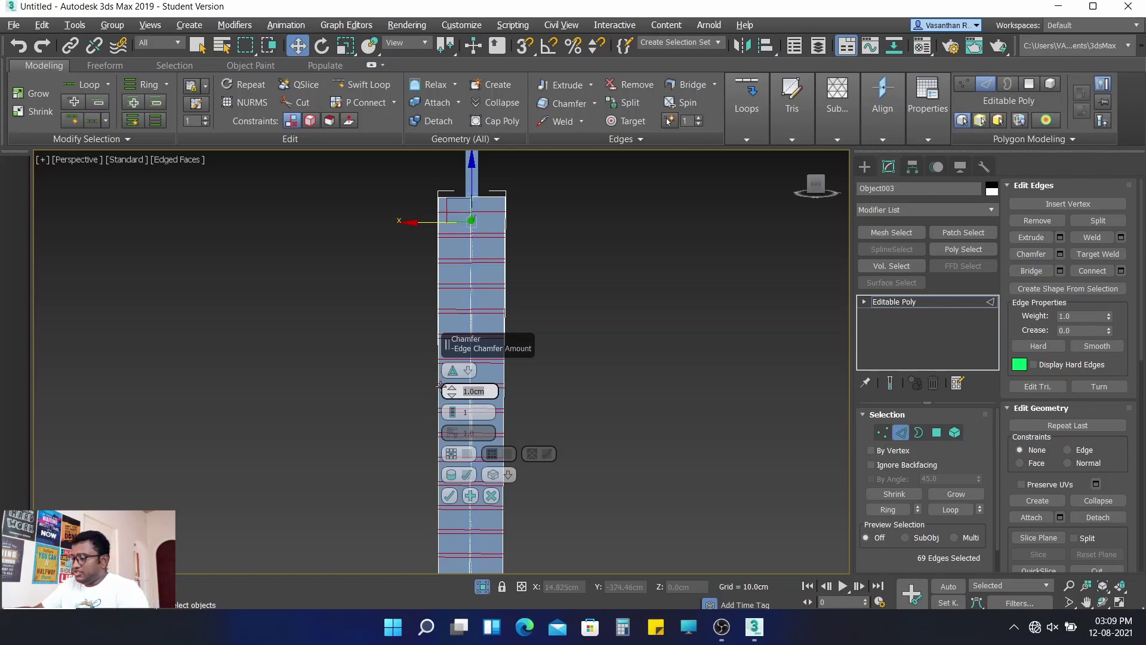
{"action": "type", "text": "0.15"}
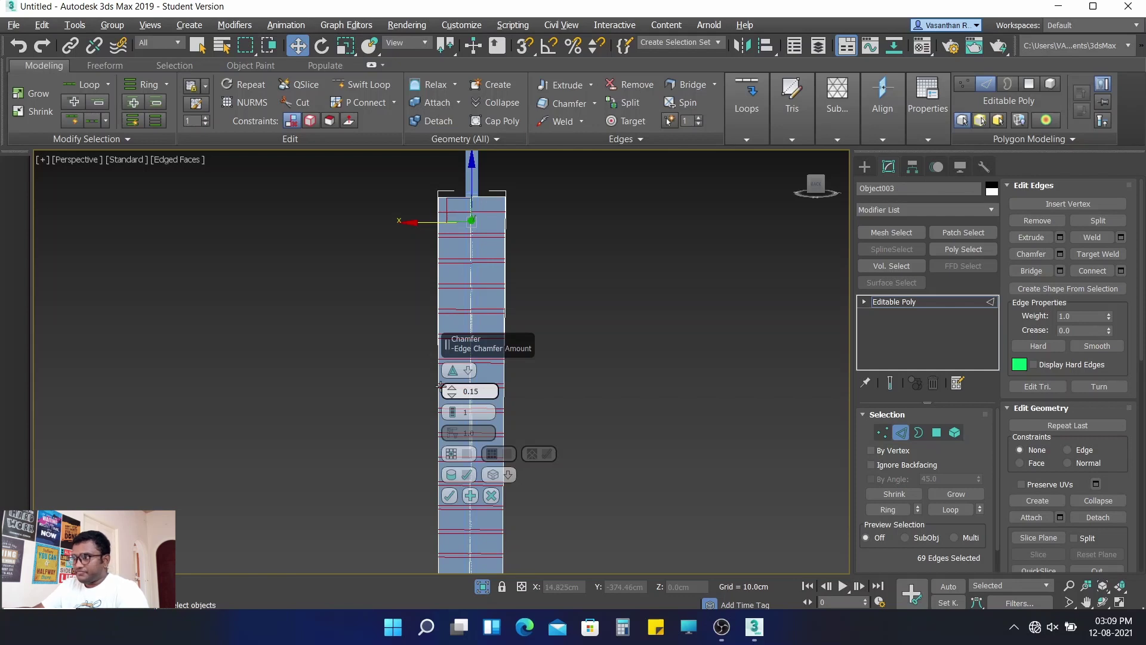
{"action": "key", "text": "Return"}
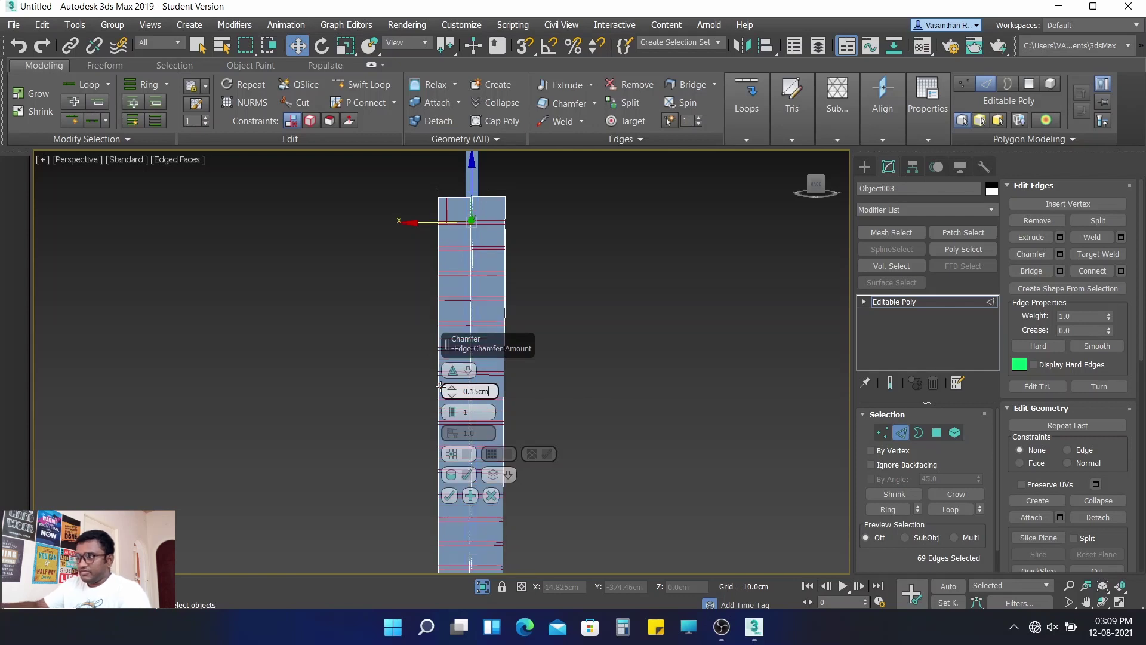
{"action": "left_click", "coordinate": [450, 453]}
{"action": "left_click", "coordinate": [449, 495]}
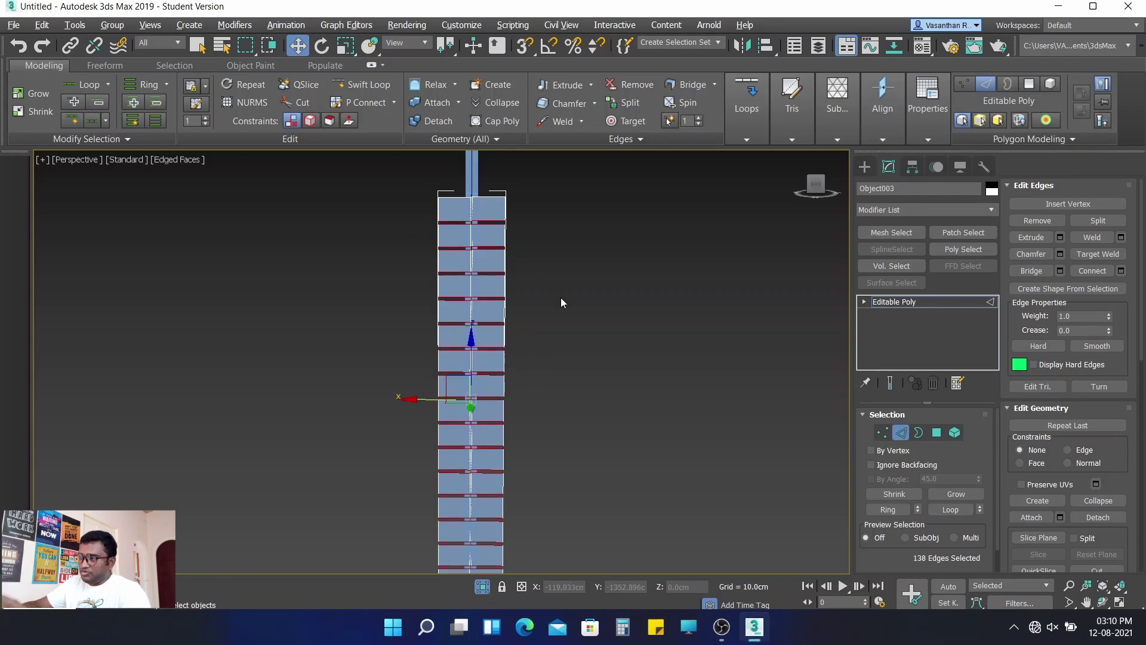
- Add the top slat's edges and adjust the edge selection down to the column's base
{"action": "middle_click_drag", "start_coordinate": [561, 297], "coordinate": [550, 370]}
{"action": "scroll", "coordinate": [444, 258], "scroll_direction": "up", "scroll_amount": 2}
{"action": "scroll", "coordinate": [467, 305], "scroll_direction": "up", "scroll_amount": 3}
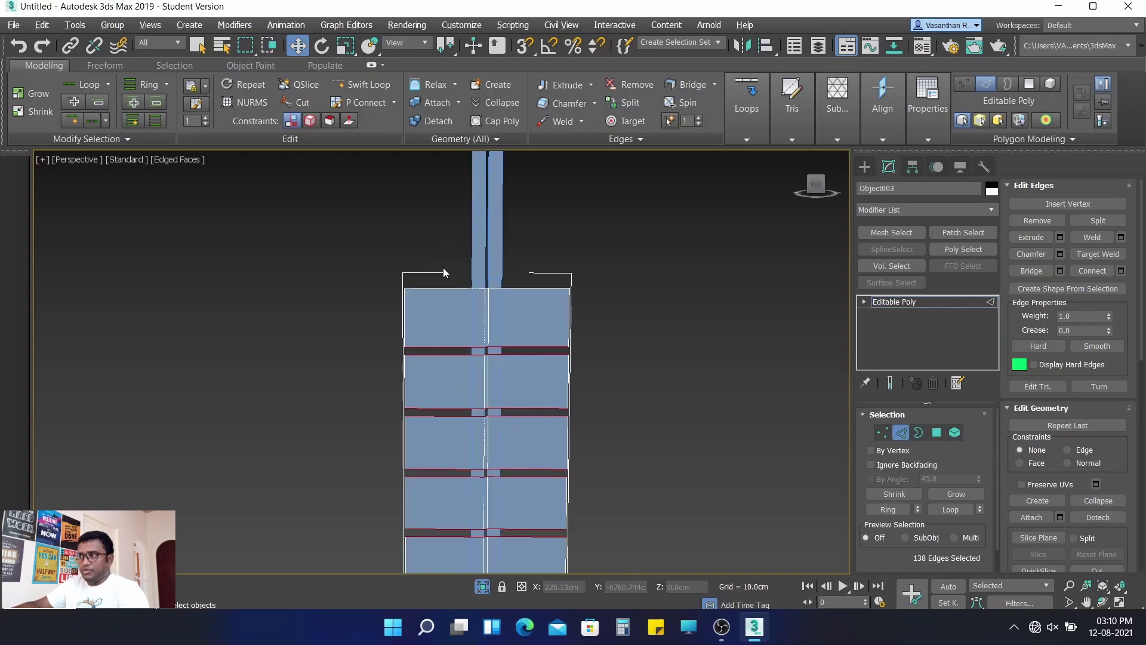
{"action": "left_click_drag", "start_coordinate": [539, 306], "coordinate": [539, 305], "text": "ctrl"}
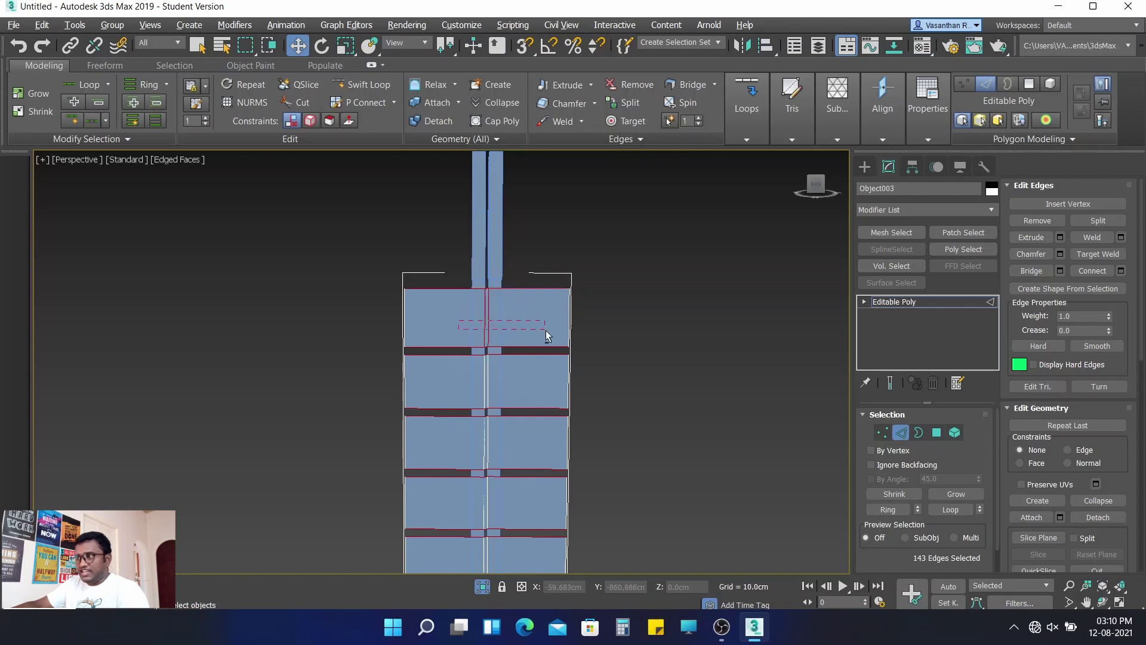
{"action": "left_click_drag", "start_coordinate": [545, 331], "coordinate": [546, 332], "text": "alt"}
{"action": "left_click_drag", "start_coordinate": [483, 472], "coordinate": [477, 531]}
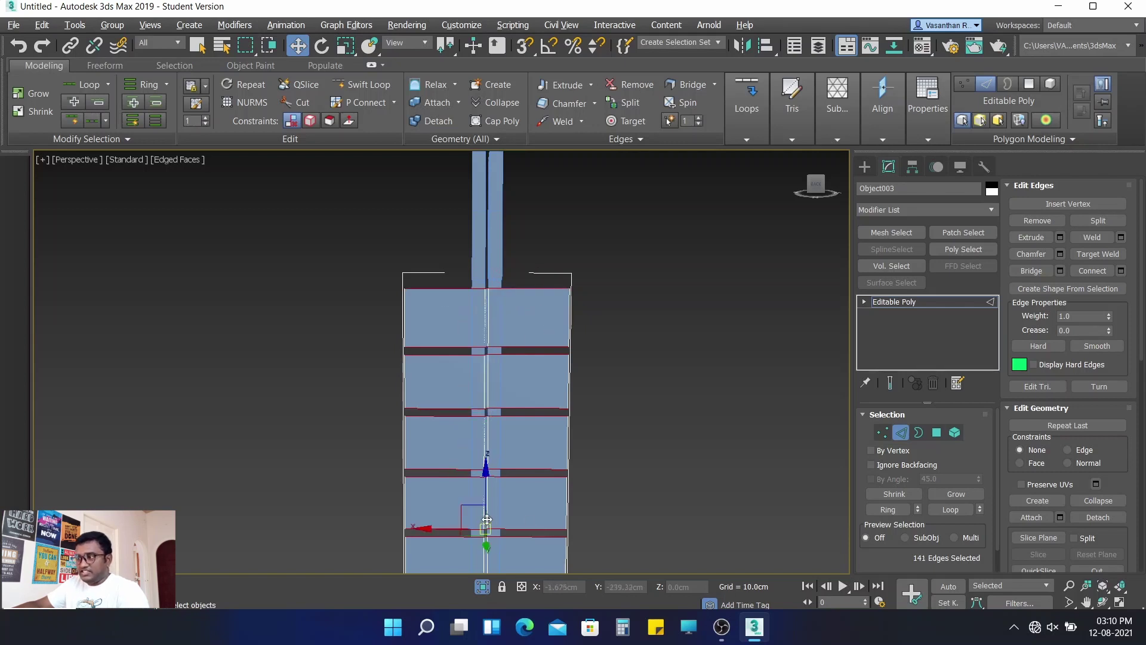
{"action": "scroll", "coordinate": [460, 518], "scroll_direction": "down", "scroll_amount": 3}
{"action": "middle_click_drag", "start_coordinate": [483, 388], "coordinate": [496, 479]}
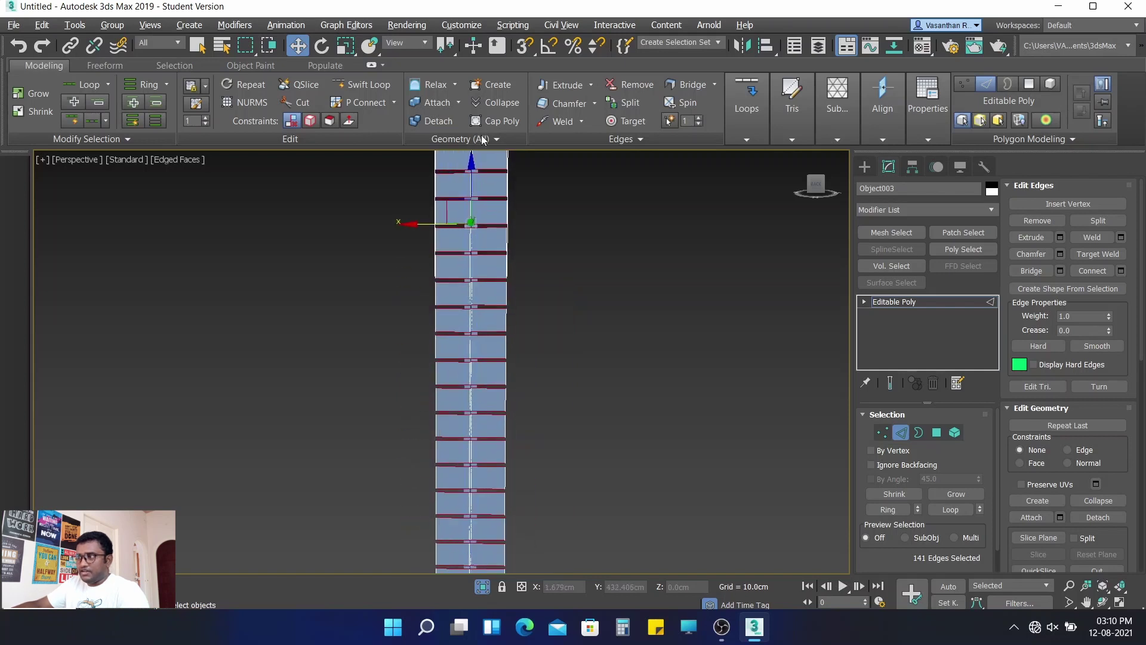
{"action": "scroll", "coordinate": [474, 523], "scroll_direction": "up", "scroll_amount": 5}
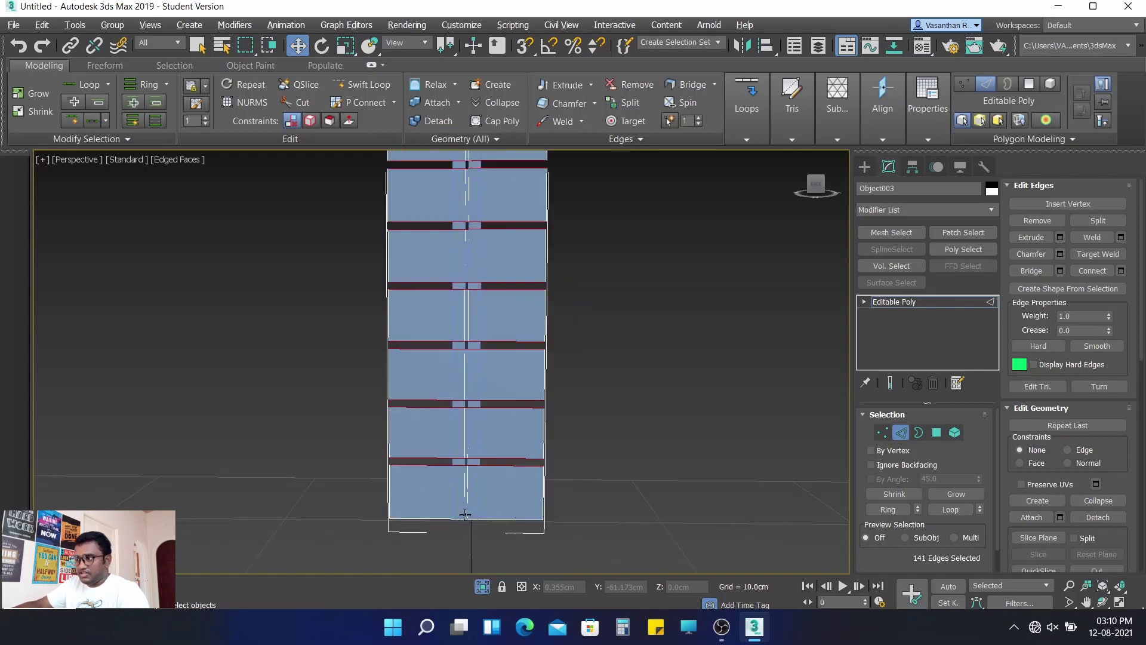
{"action": "scroll", "coordinate": [459, 511], "scroll_direction": "up", "scroll_amount": 5}
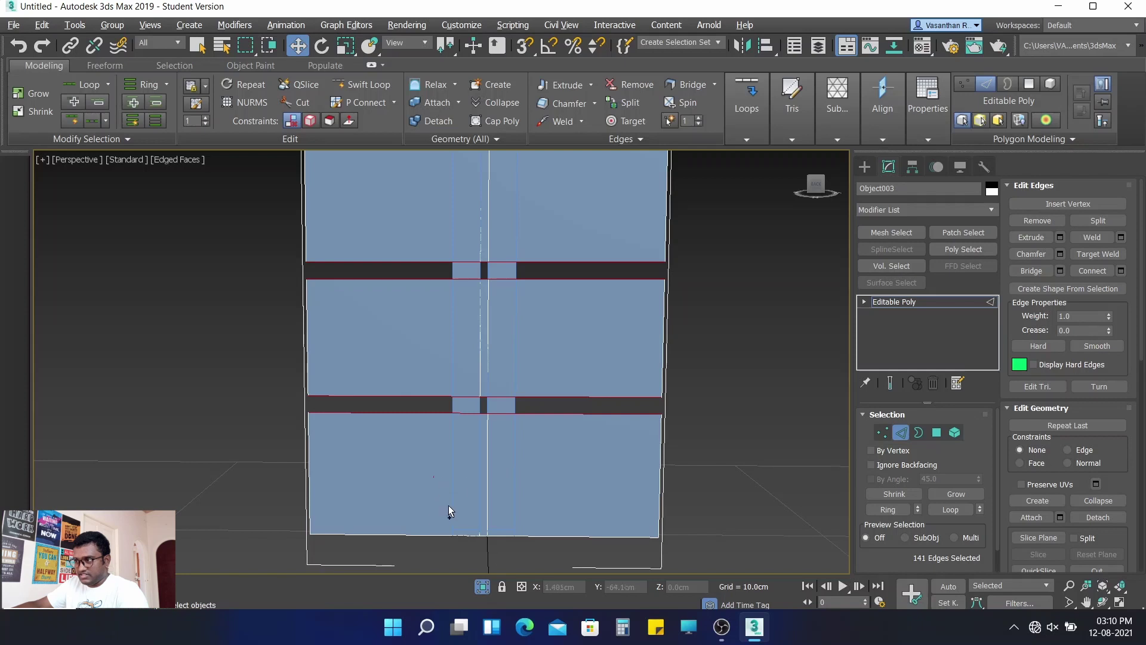
{"action": "left_click_drag", "start_coordinate": [435, 573], "coordinate": [502, 532], "text": "ctrl"}
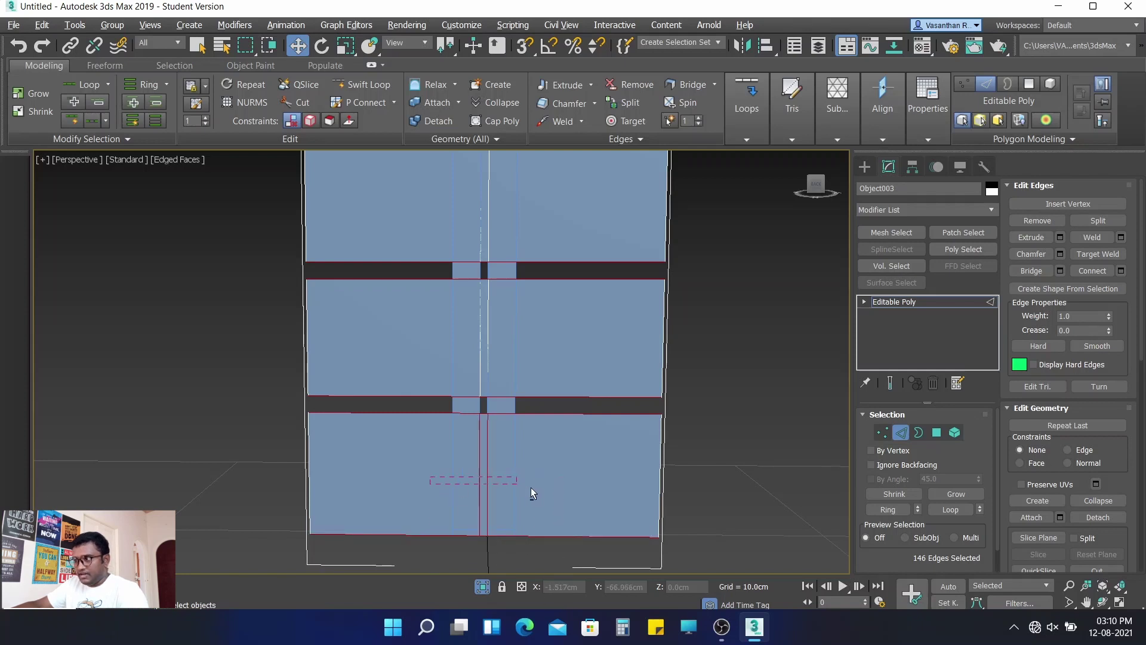
{"action": "left_click_drag", "start_coordinate": [435, 479], "coordinate": [552, 492], "text": "alt"}
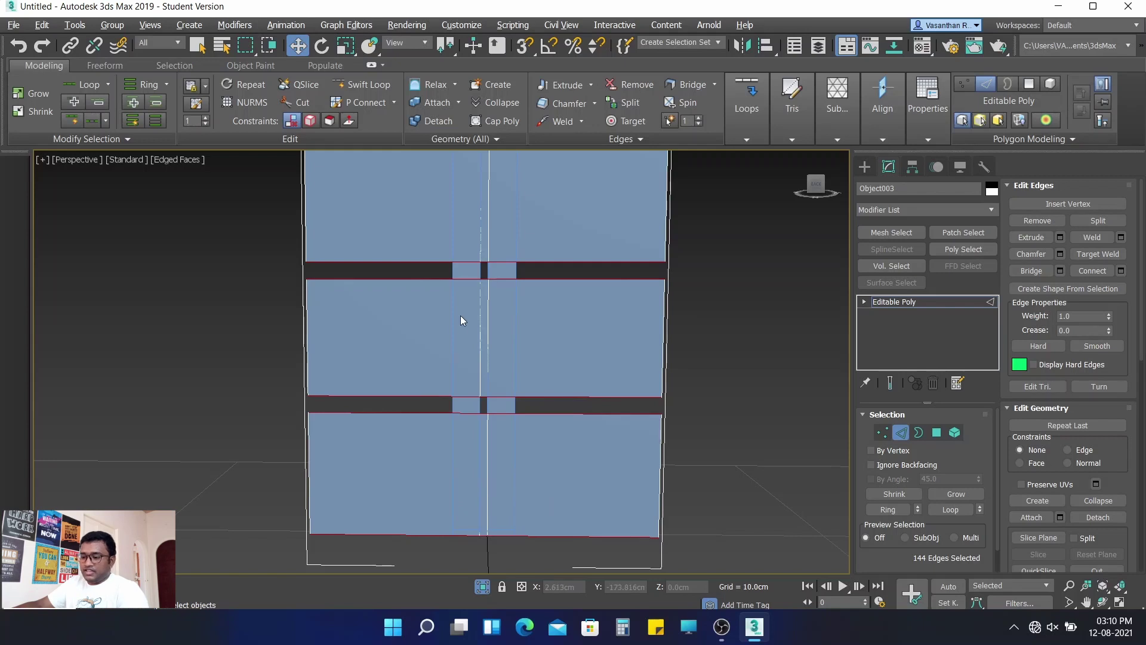
- Refine the middle slat's edges and preview Connect across the 144 selected edges
{"action": "left_click_drag", "start_coordinate": [543, 342], "coordinate": [549, 349], "text": "ctrl"}
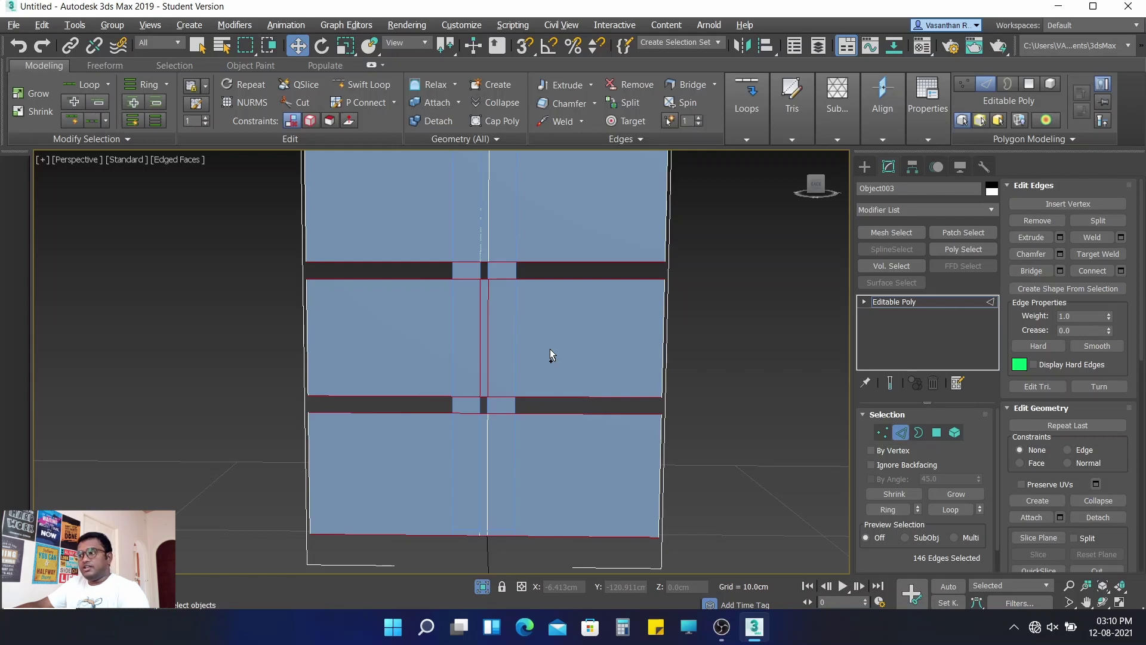
{"action": "key", "text": "w"}
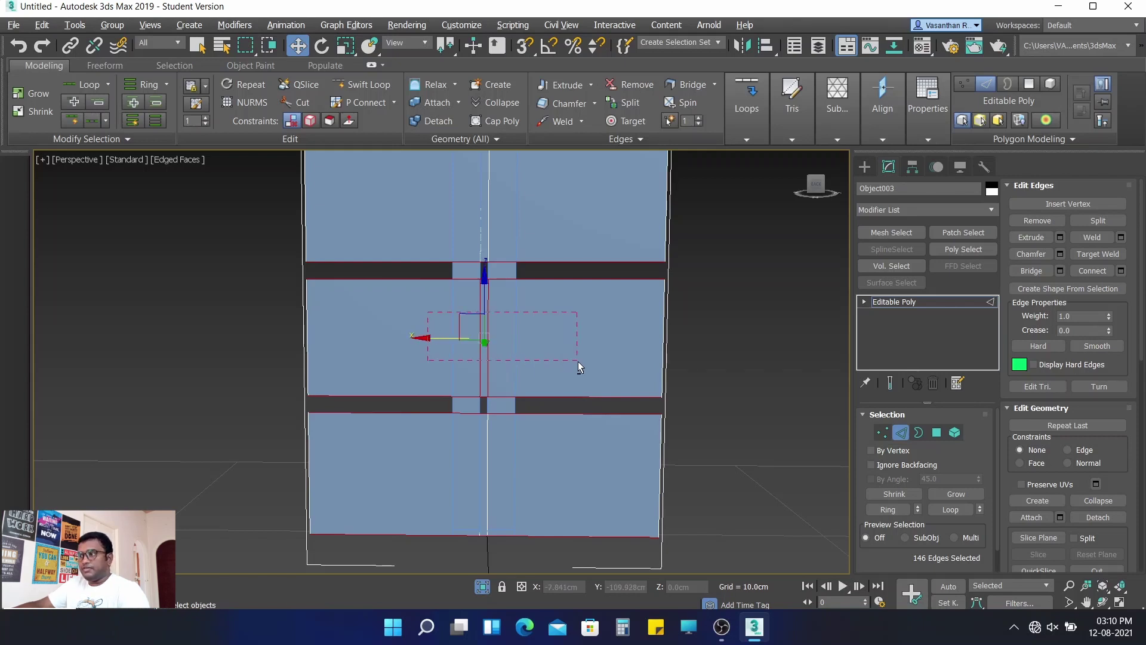
{"action": "left_click_drag", "start_coordinate": [578, 361], "coordinate": [578, 356], "text": "alt"}
{"action": "scroll", "coordinate": [571, 309], "scroll_direction": "down", "scroll_amount": 5}
{"action": "middle_click_drag", "start_coordinate": [561, 353], "coordinate": [525, 573]}
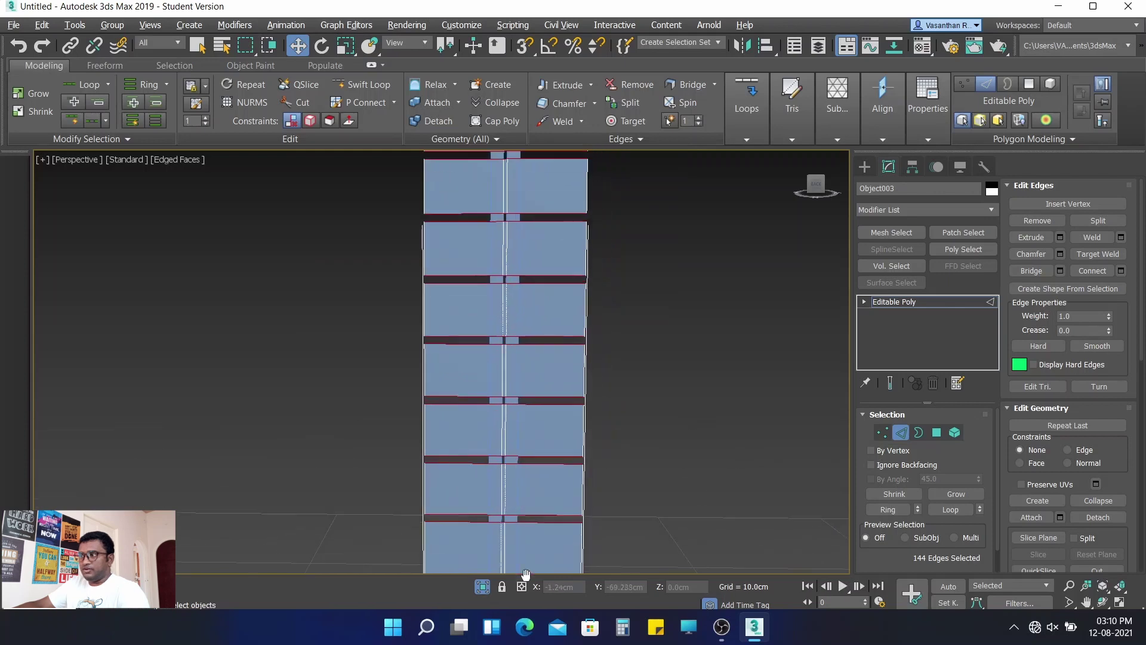
{"action": "scroll", "coordinate": [545, 332], "scroll_direction": "down", "scroll_amount": 3}
{"action": "scroll", "coordinate": [550, 389], "scroll_direction": "down", "scroll_amount": 3}
{"action": "middle_click_drag", "start_coordinate": [550, 389], "coordinate": [500, 329]}
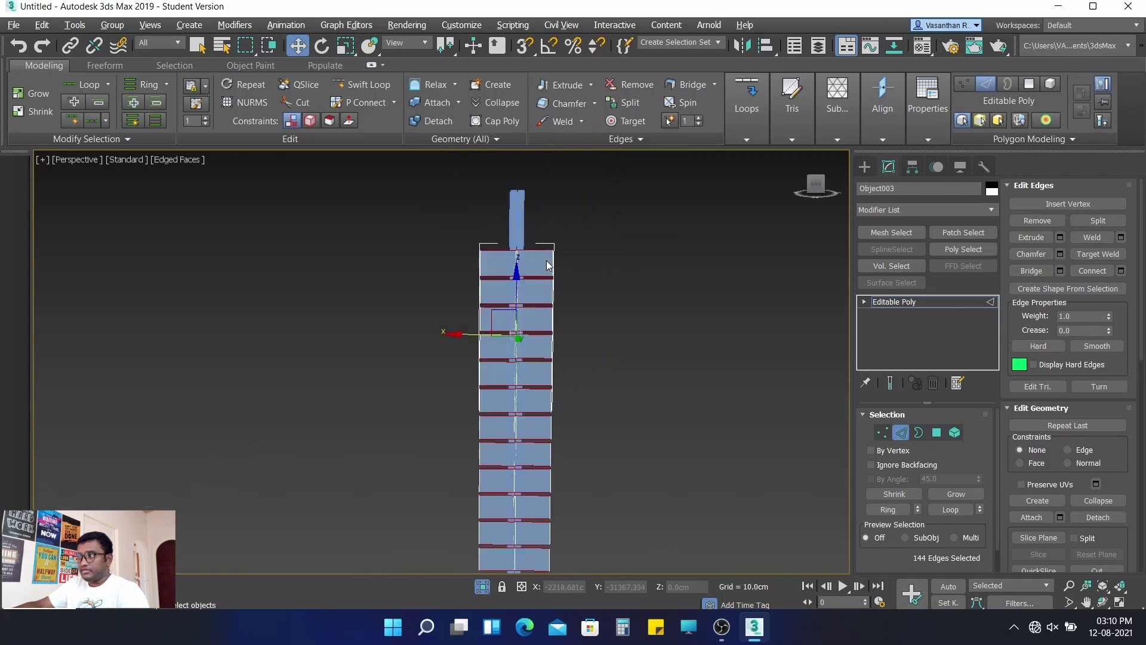
{"action": "scroll", "coordinate": [547, 264], "scroll_direction": "up", "scroll_amount": 2}
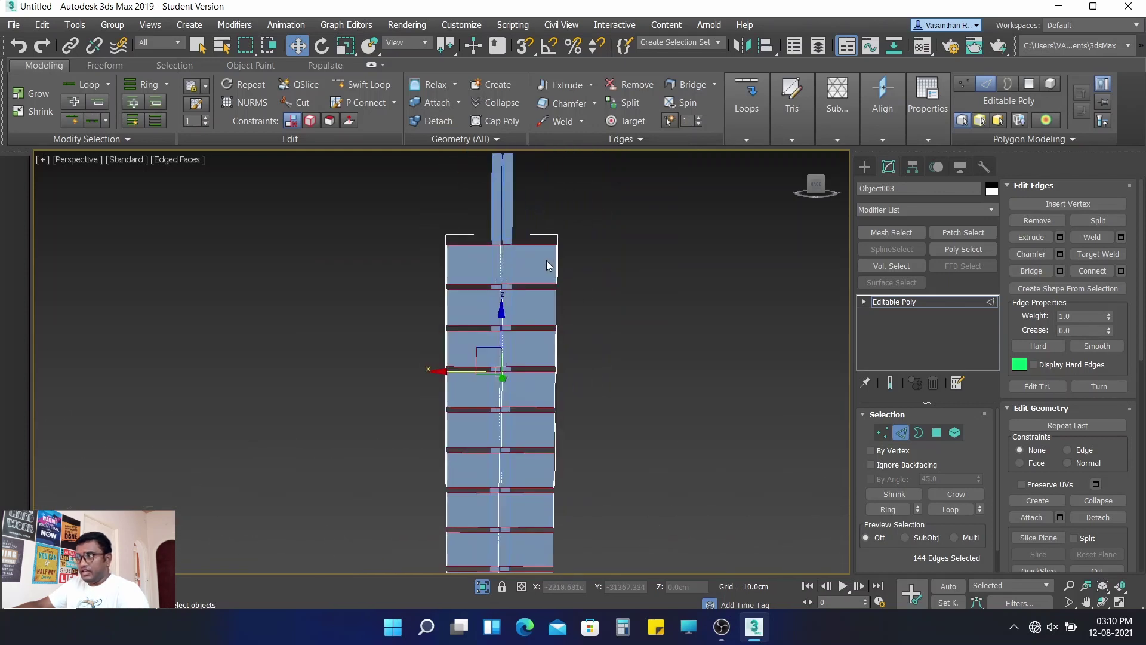
{"action": "left_click", "coordinate": [1121, 270]}
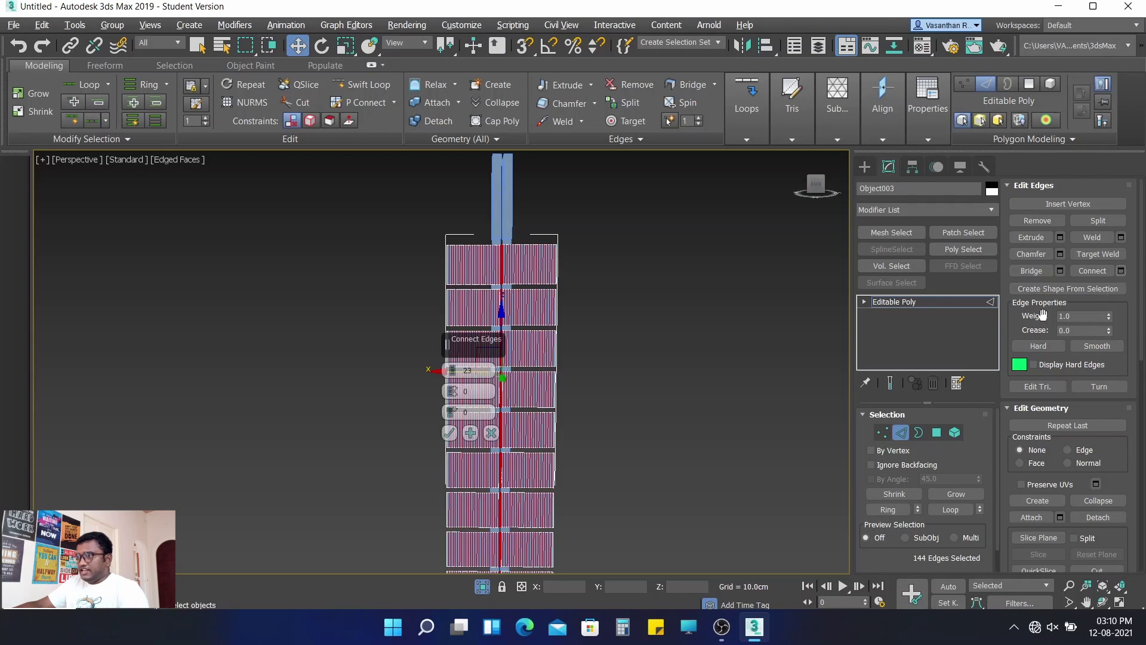
- Set Connect to 2 segments per slat, commit it, and clear the selection
{"action": "left_click", "coordinate": [481, 370]}
{"action": "key", "text": "BackSpace"}
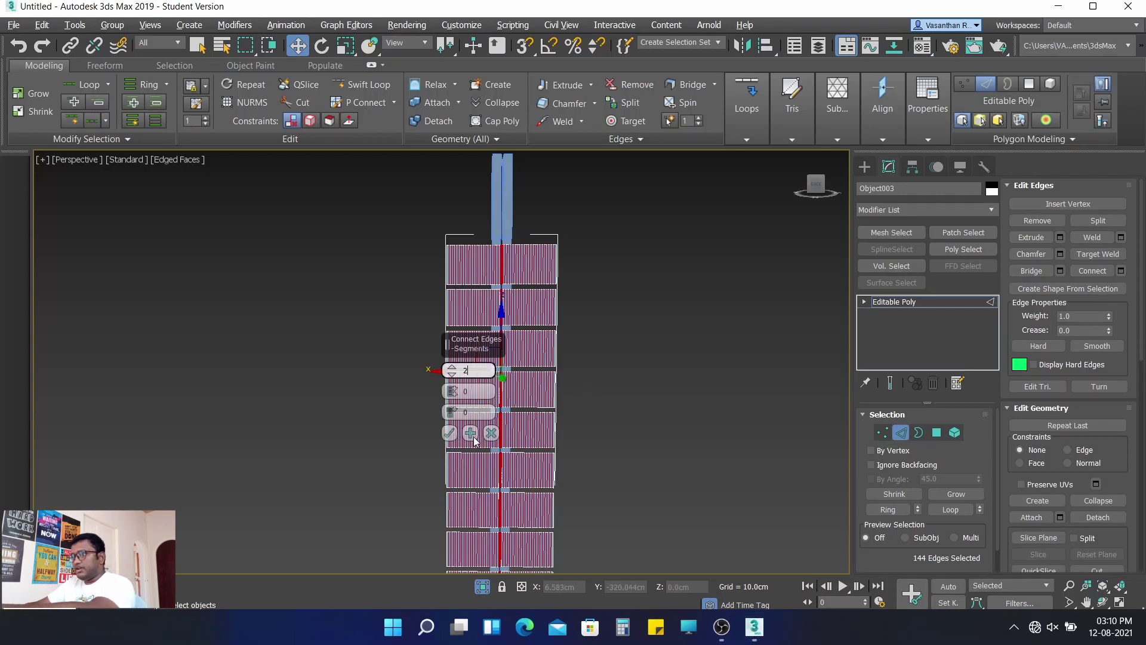
{"action": "left_click", "coordinate": [450, 432]}
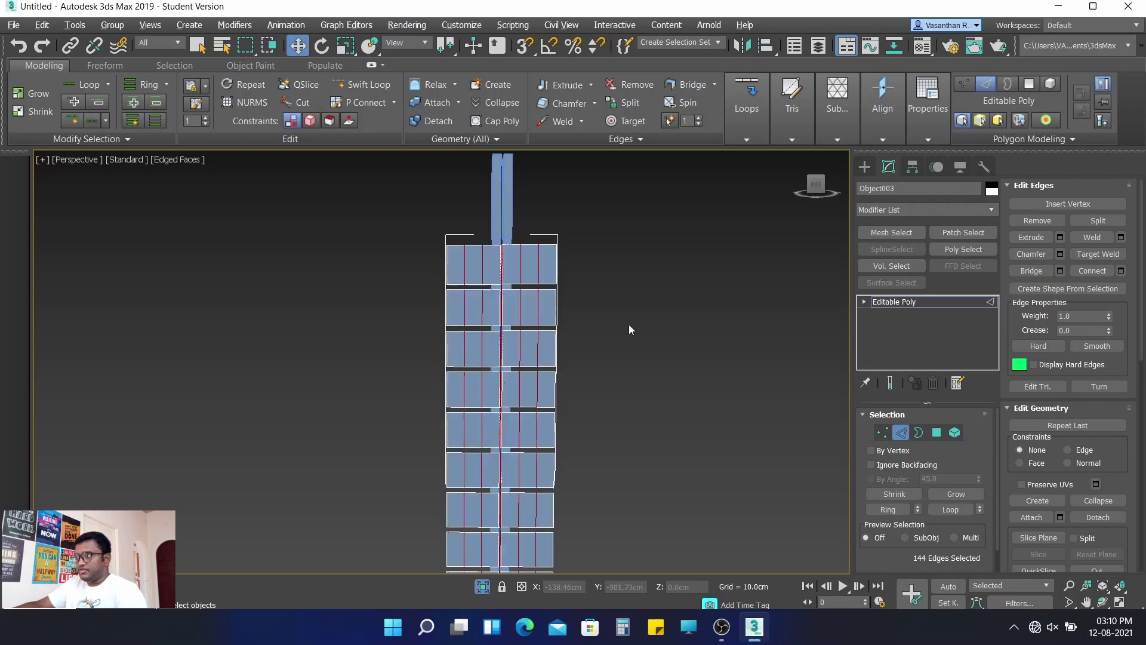
{"action": "left_click", "coordinate": [659, 384]}
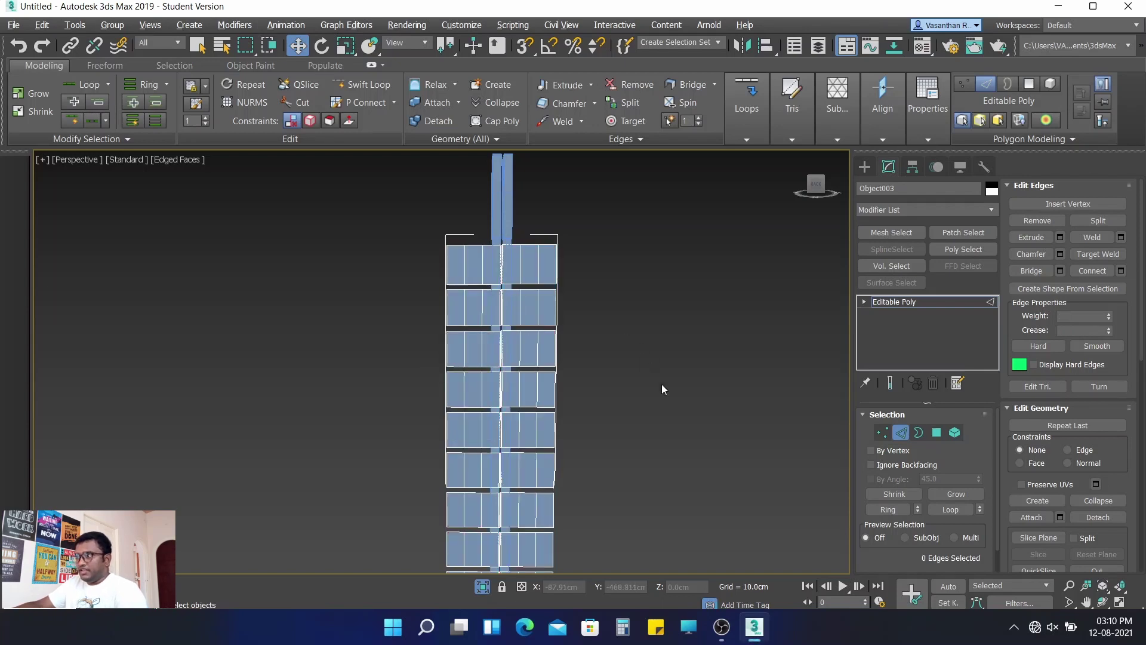
- At Polygon level, select the first alternating bands of slats near the top
{"action": "left_click", "coordinate": [955, 433]}
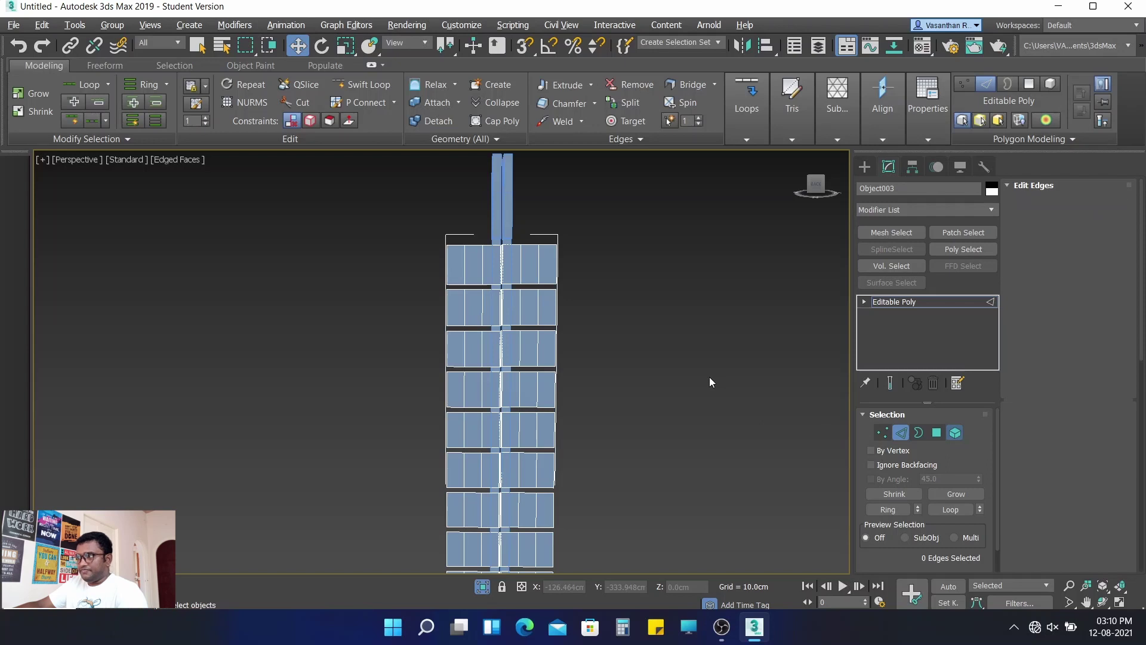
{"action": "left_click", "coordinate": [544, 315]}
{"action": "left_click", "coordinate": [556, 387], "text": "ctrl"}
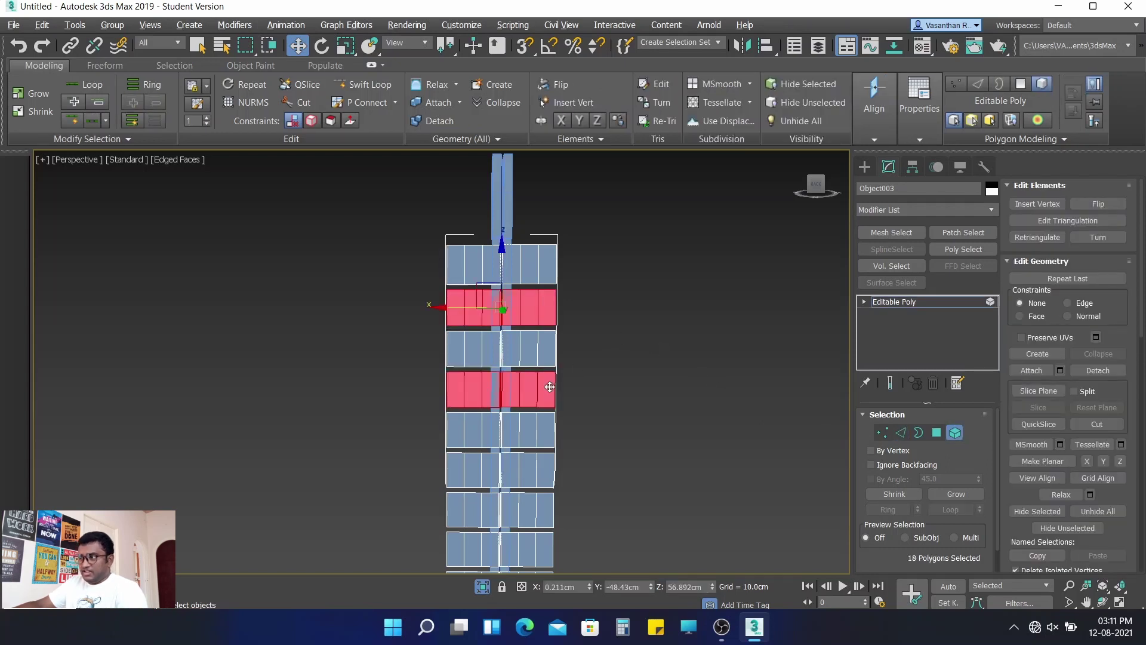
{"action": "left_click", "coordinate": [545, 469], "text": "ctrl"}
{"action": "scroll", "coordinate": [585, 478], "scroll_direction": "down", "scroll_amount": 5}
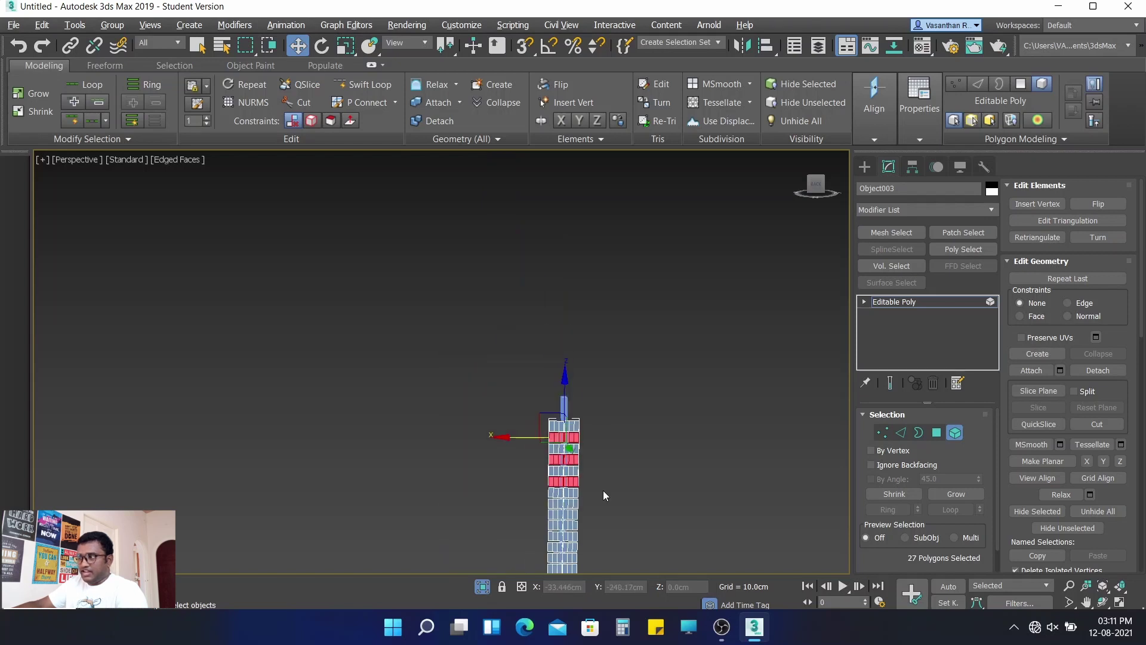
{"action": "middle_click_drag", "start_coordinate": [602, 490], "coordinate": [524, 381]}
{"action": "left_click", "coordinate": [491, 389]}
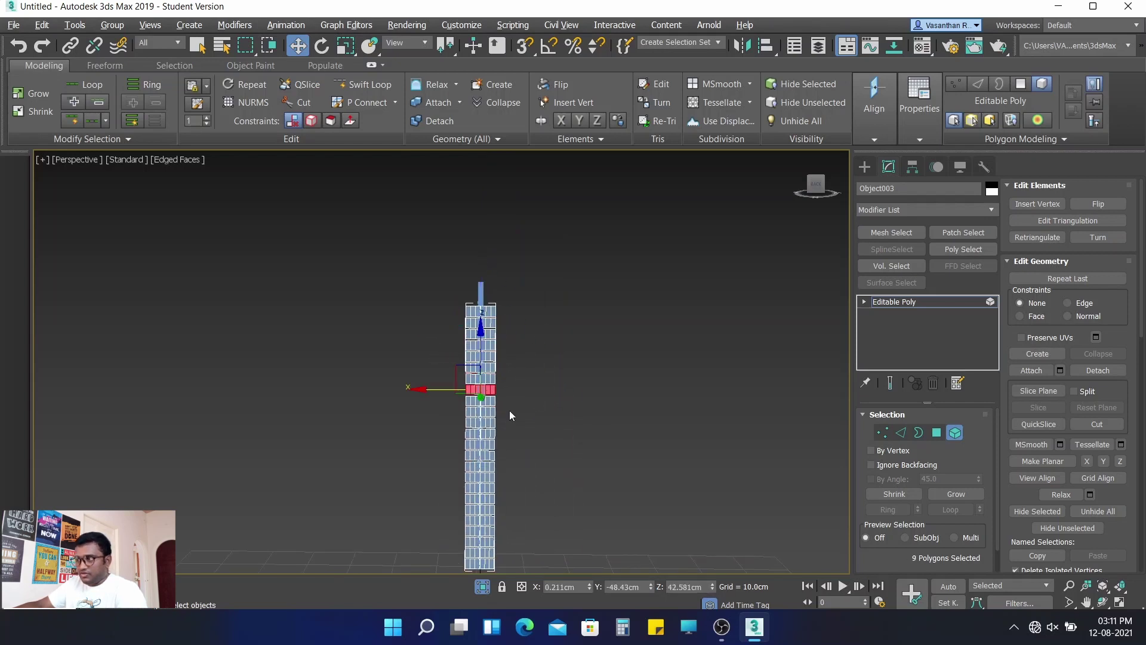
{"action": "key", "text": "ctrl+z"}
{"action": "left_click", "coordinate": [492, 388], "text": "ctrl"}
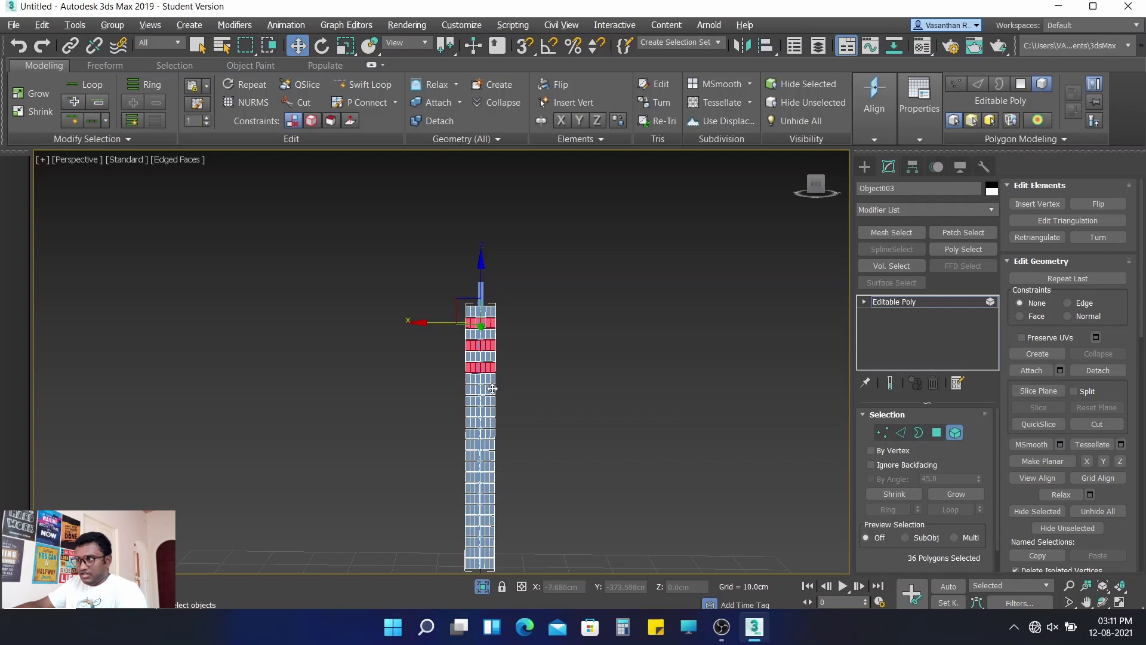
{"action": "scroll", "coordinate": [504, 417], "scroll_direction": "up", "scroll_amount": 3}
{"action": "scroll", "coordinate": [504, 418], "scroll_direction": "up", "scroll_amount": 2}
- Add the remaining alternate bands down to the bottom, reaching 108 polygons
{"action": "left_click", "coordinate": [461, 327], "text": "ctrl"}
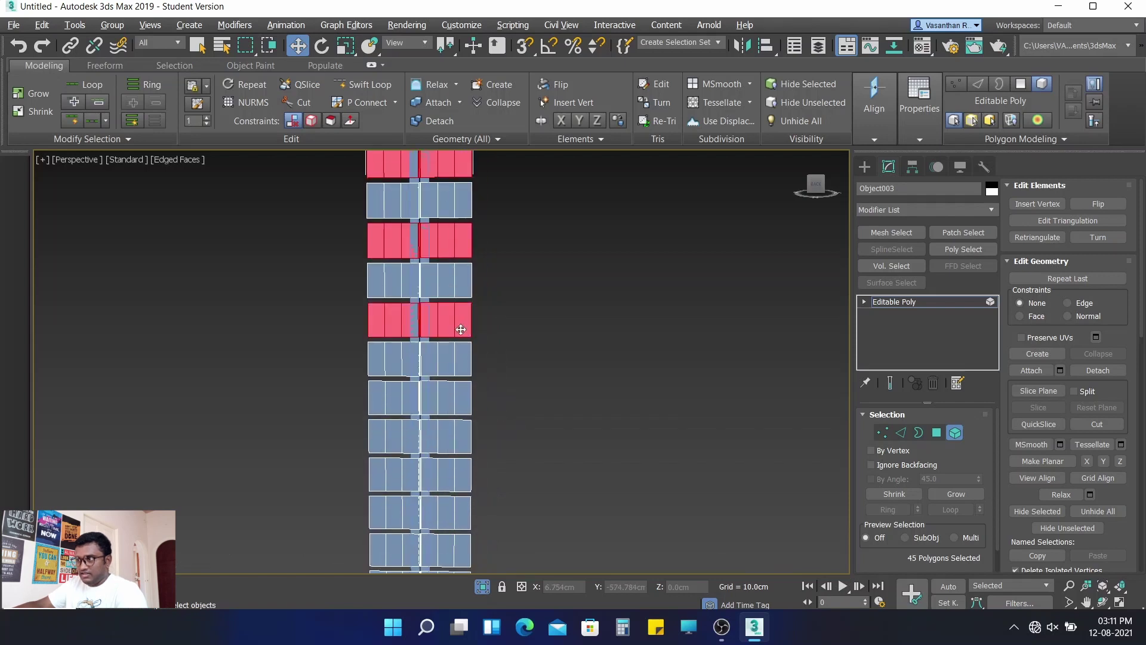
{"action": "left_click", "coordinate": [465, 397], "text": "ctrl"}
{"action": "left_click", "coordinate": [462, 467], "text": "ctrl"}
{"action": "middle_click_drag", "start_coordinate": [462, 467], "coordinate": [480, 361]}
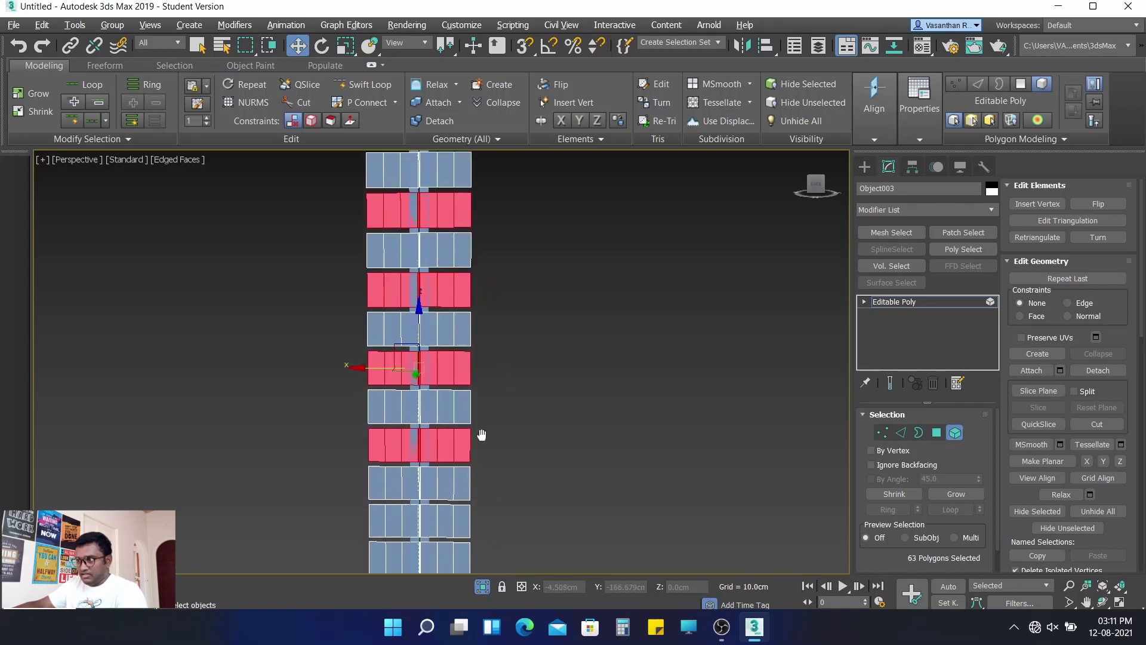
{"action": "left_click", "coordinate": [468, 377], "text": "ctrl"}
{"action": "left_click", "coordinate": [476, 447], "text": "ctrl"}
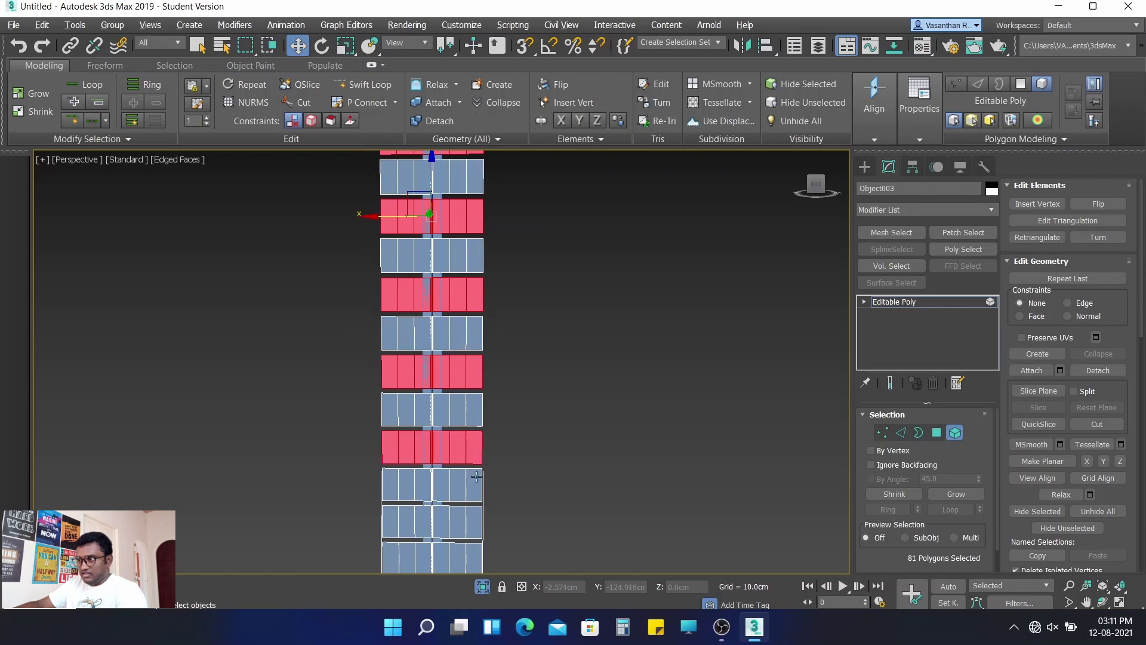
{"action": "left_click", "coordinate": [475, 517], "text": "ctrl"}
{"action": "middle_click_drag", "start_coordinate": [509, 518], "coordinate": [500, 307]}
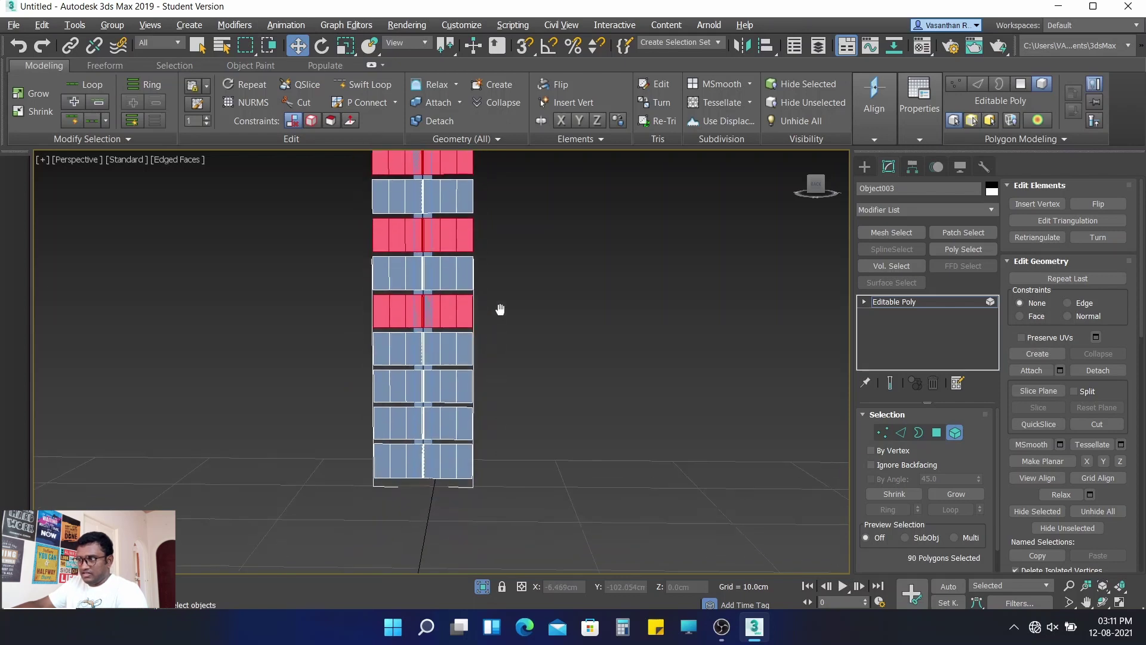
{"action": "left_click", "coordinate": [460, 383], "text": "ctrl"}
{"action": "left_click", "coordinate": [465, 444], "text": "ctrl"}
{"action": "scroll", "coordinate": [525, 406], "scroll_direction": "down", "scroll_amount": 3}
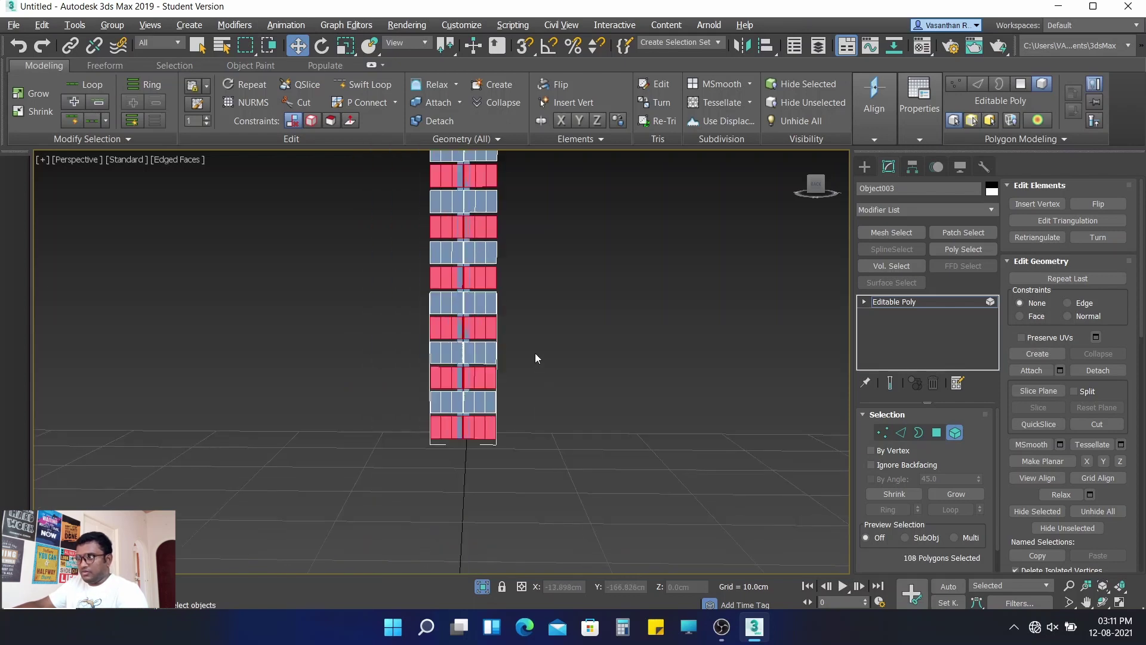
{"action": "middle_click_drag", "start_coordinate": [535, 353], "coordinate": [547, 400], "text": "alt"}
{"action": "middle_click_drag", "start_coordinate": [543, 281], "coordinate": [560, 381], "text": "alt"}
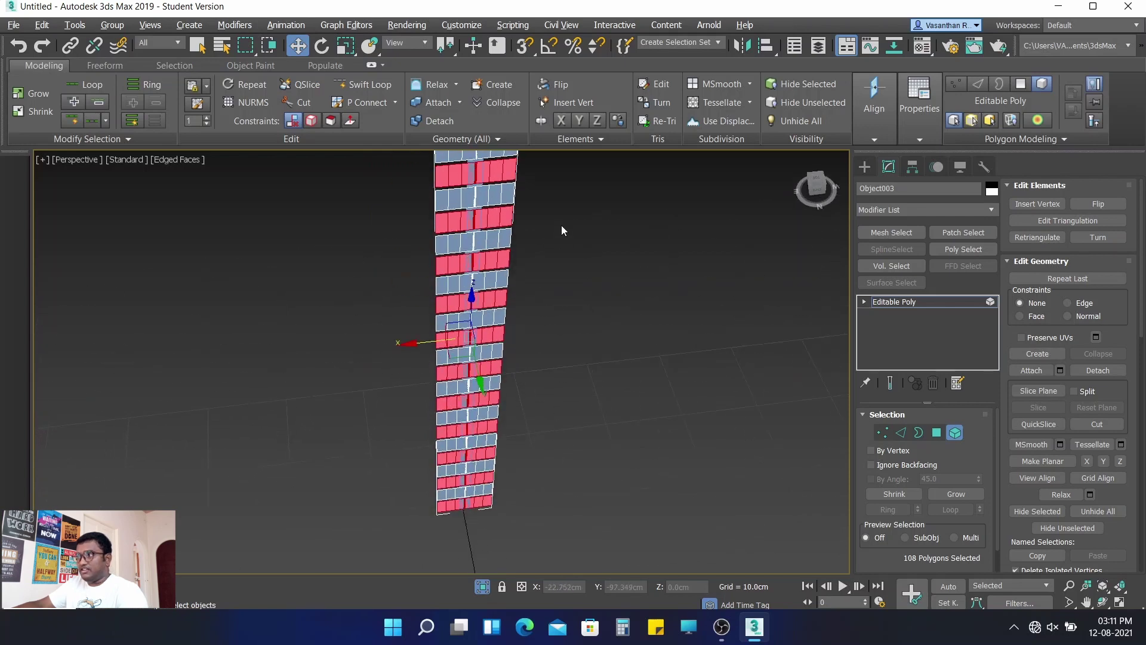
{"action": "mouse_move", "coordinate": [561, 231]}
{"action": "middle_mouse_down", "text": "alt"}
{"action": "mouse_move", "coordinate": [566, 360]}
{"action": "mouse_move", "coordinate": [645, 338]}
{"action": "middle_mouse_up", "text": "alt"}
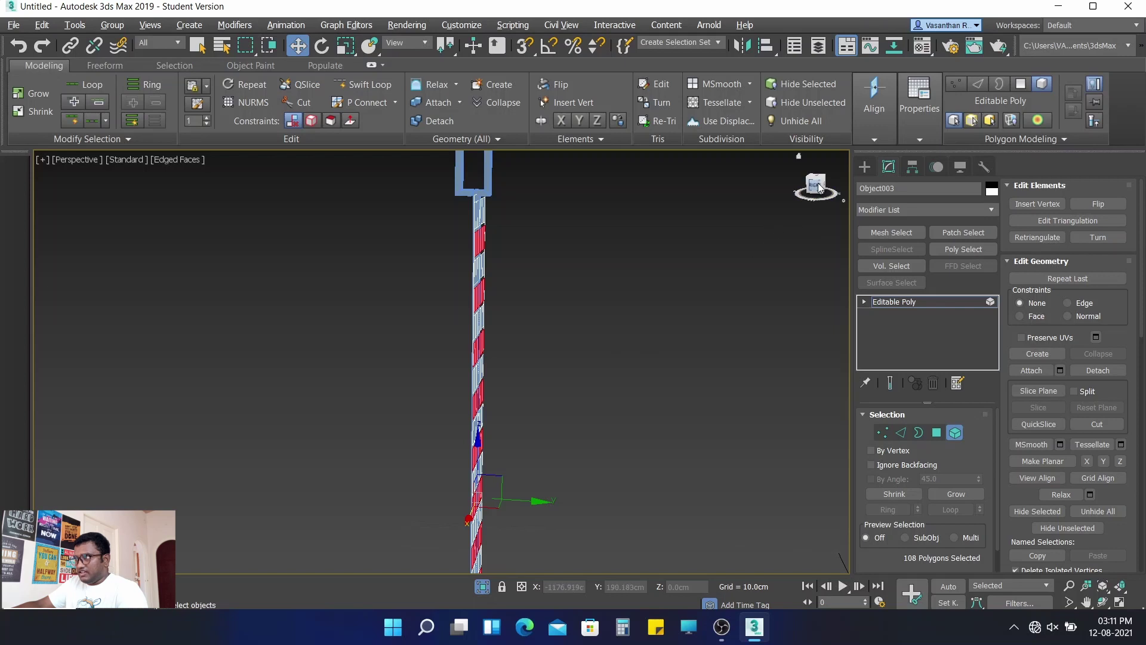
- Nudge the 108 selected alternating slat faces slightly along Y so they stagger like louvres
{"action": "left_click", "coordinate": [819, 188]}
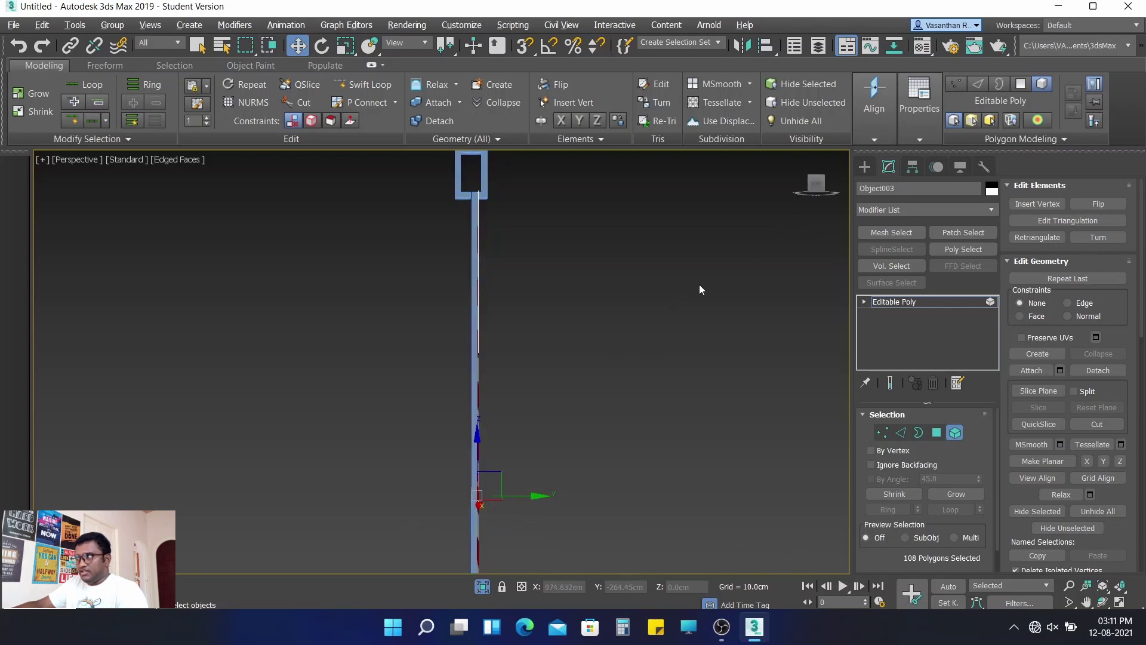
{"action": "mouse_move", "coordinate": [700, 285]}
{"action": "middle_mouse_down", "text": "alt"}
{"action": "mouse_move", "coordinate": [519, 282]}
{"action": "mouse_move", "coordinate": [733, 273]}
{"action": "middle_mouse_up", "text": "alt"}
{"action": "mouse_move", "coordinate": [593, 477]}
{"action": "middle_mouse_down", "text": "alt"}
{"action": "mouse_move", "coordinate": [600, 471]}
{"action": "mouse_move", "coordinate": [588, 483]}
{"action": "middle_mouse_up", "text": "alt"}
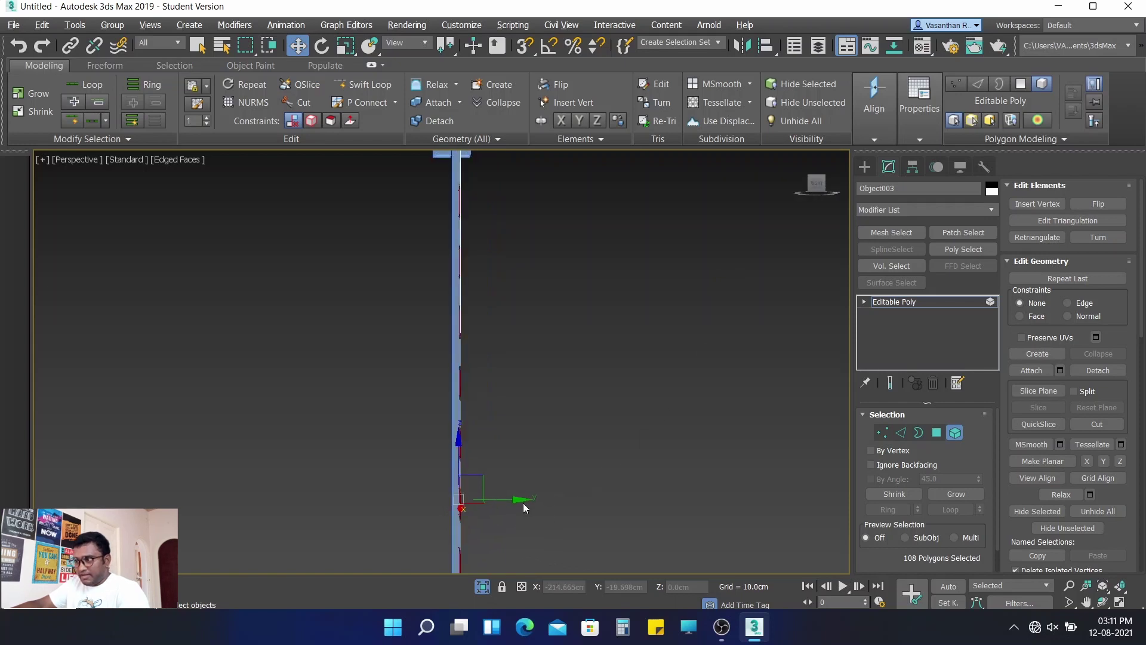
{"action": "left_click_drag", "start_coordinate": [521, 502], "coordinate": [514, 500]}
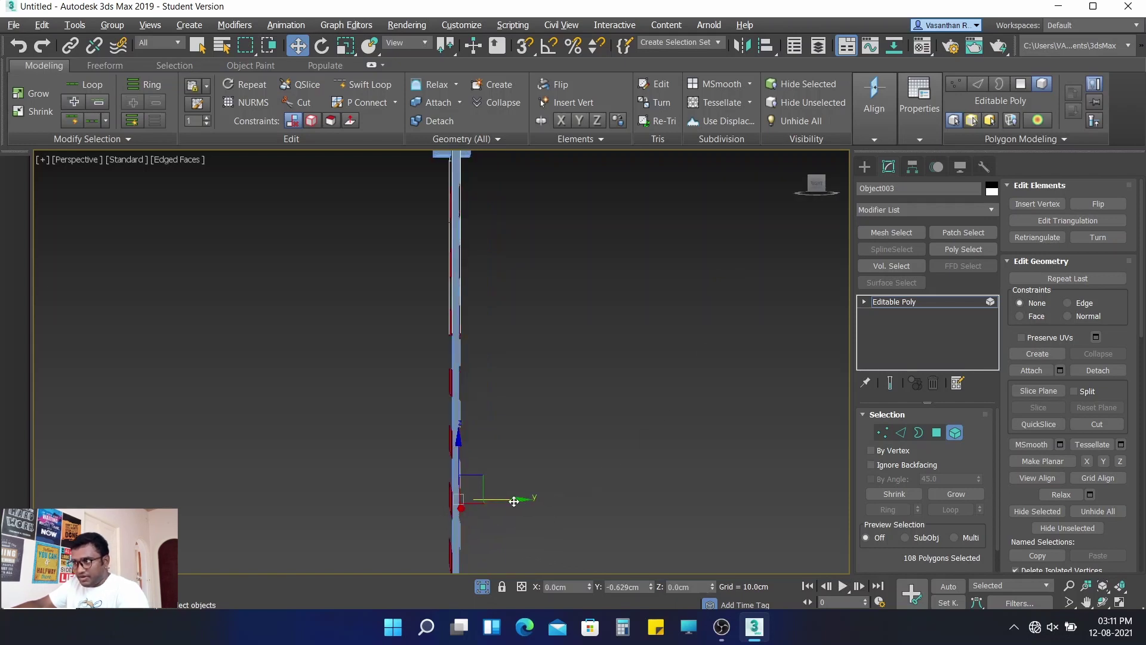
{"action": "mouse_move", "coordinate": [514, 443]}
{"action": "middle_mouse_down", "text": "alt"}
{"action": "mouse_move", "coordinate": [505, 416]}
{"action": "mouse_move", "coordinate": [435, 399]}
{"action": "middle_mouse_up", "text": "alt"}
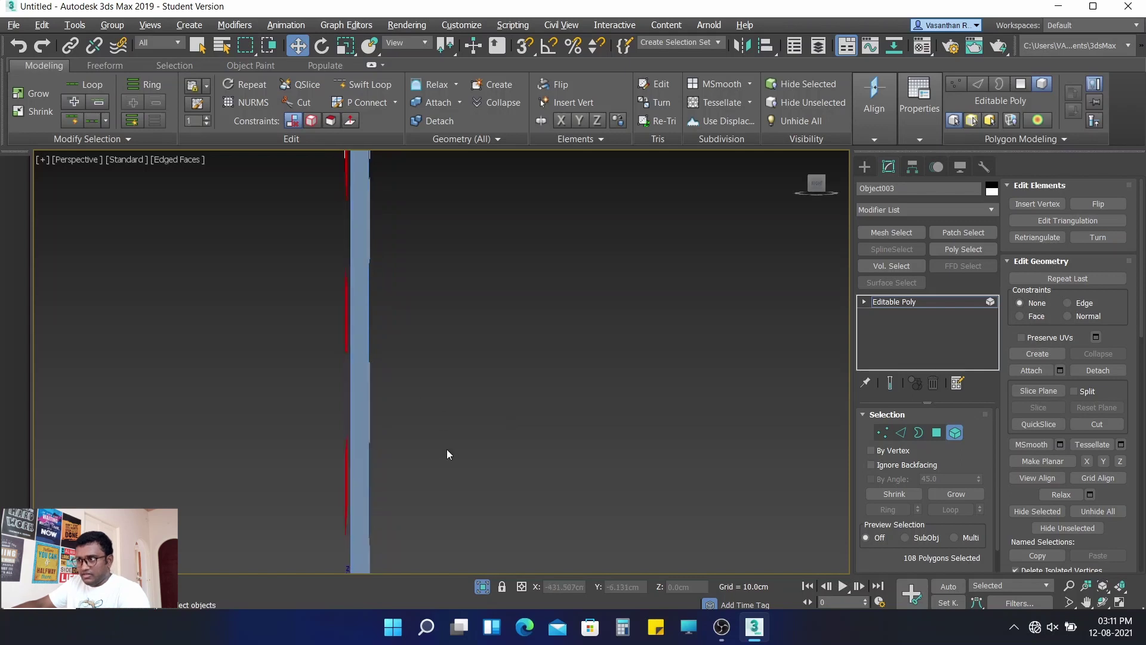
{"action": "middle_click_drag", "start_coordinate": [449, 454], "coordinate": [444, 309], "text": "alt"}
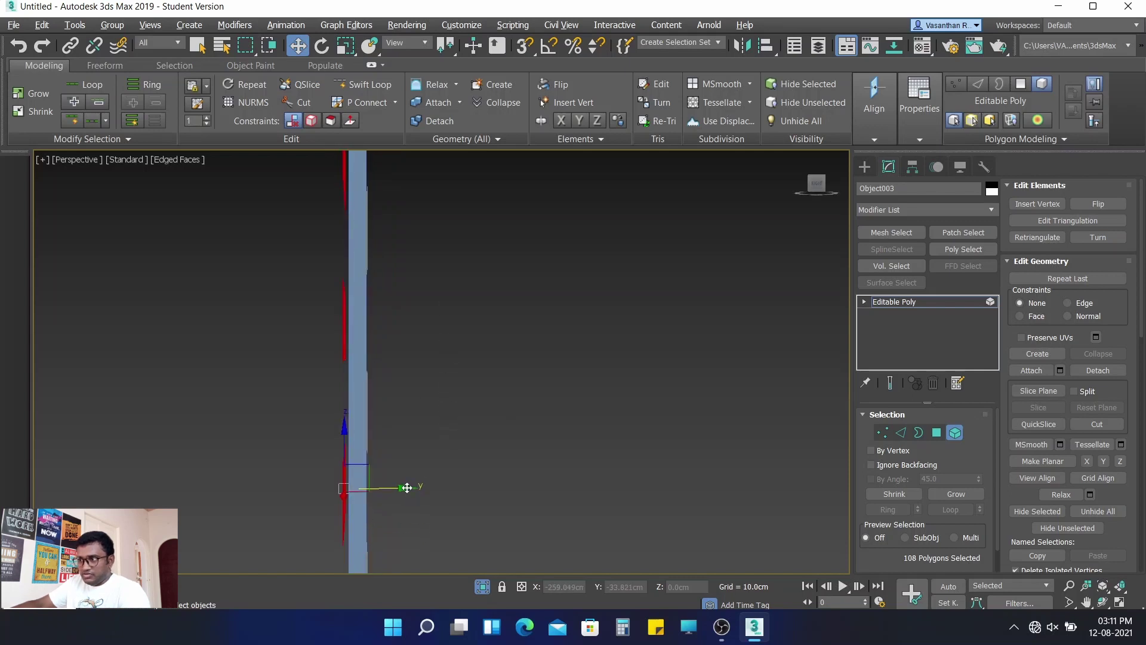
{"action": "left_click_drag", "start_coordinate": [407, 488], "coordinate": [411, 487]}
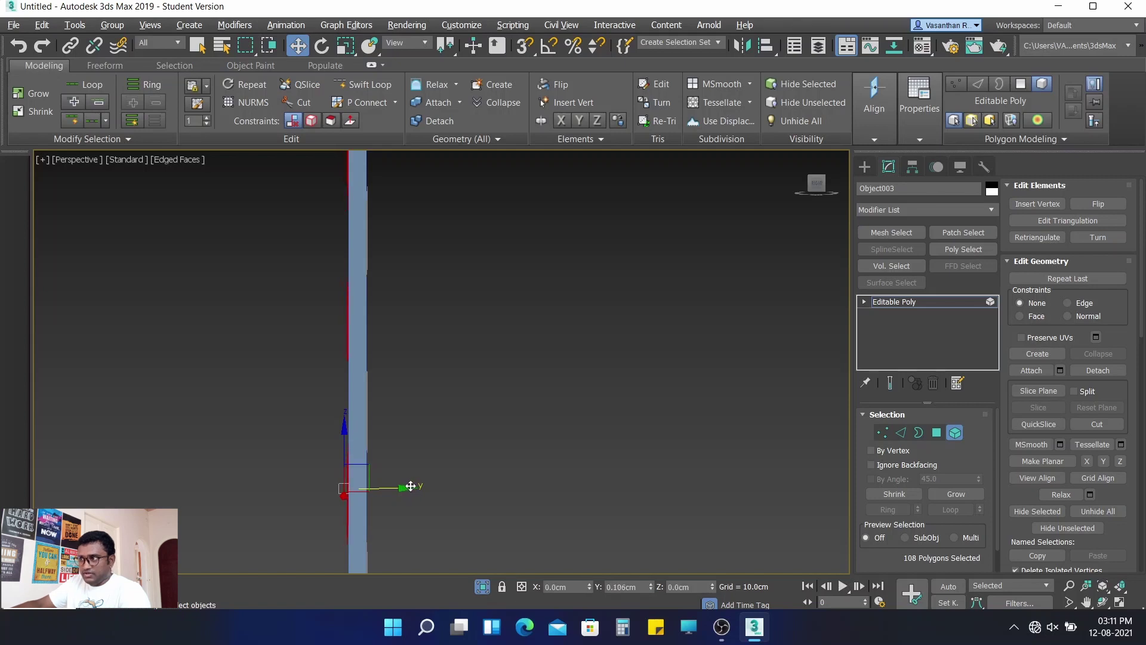
{"action": "mouse_move", "coordinate": [468, 364]}
{"action": "middle_mouse_down", "text": "alt"}
{"action": "mouse_move", "coordinate": [464, 336]}
{"action": "mouse_move", "coordinate": [563, 377]}
{"action": "mouse_move", "coordinate": [546, 421]}
{"action": "mouse_move", "coordinate": [503, 420]}
{"action": "mouse_move", "coordinate": [467, 401]}
{"action": "mouse_move", "coordinate": [607, 358]}
{"action": "middle_mouse_up", "text": "alt"}
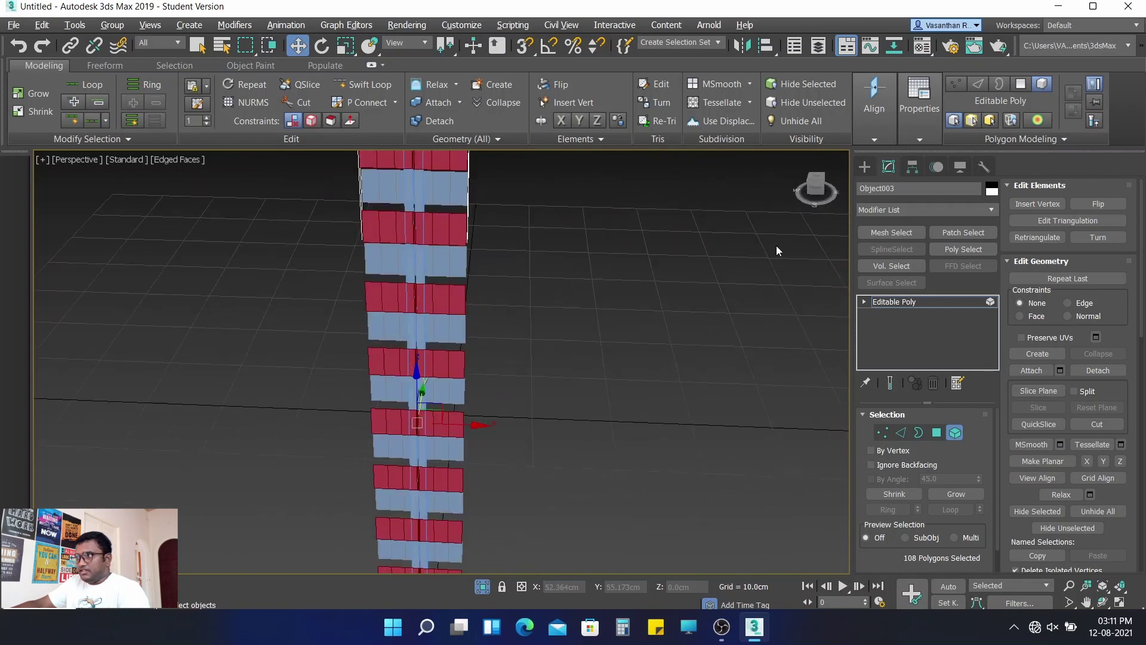
{"action": "mouse_move", "coordinate": [778, 235]}
{"action": "middle_mouse_down", "text": "alt"}
{"action": "mouse_move", "coordinate": [672, 252]}
{"action": "mouse_move", "coordinate": [704, 244]}
{"action": "mouse_move", "coordinate": [715, 264]}
{"action": "middle_mouse_up", "text": "alt"}
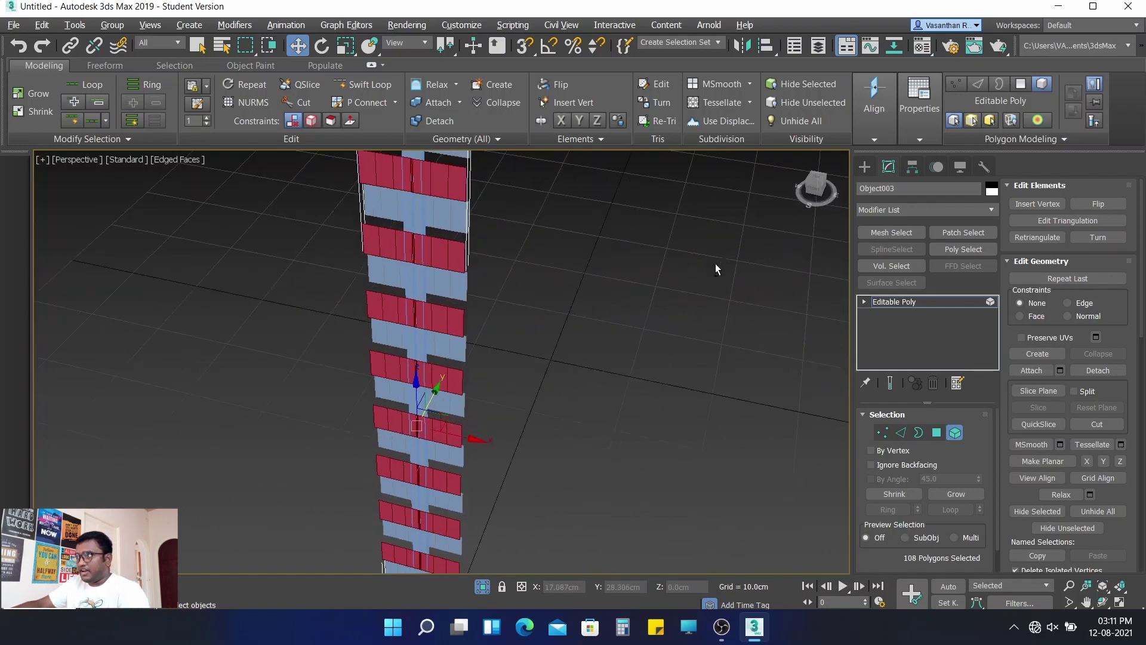
{"action": "left_click", "coordinate": [813, 191]}
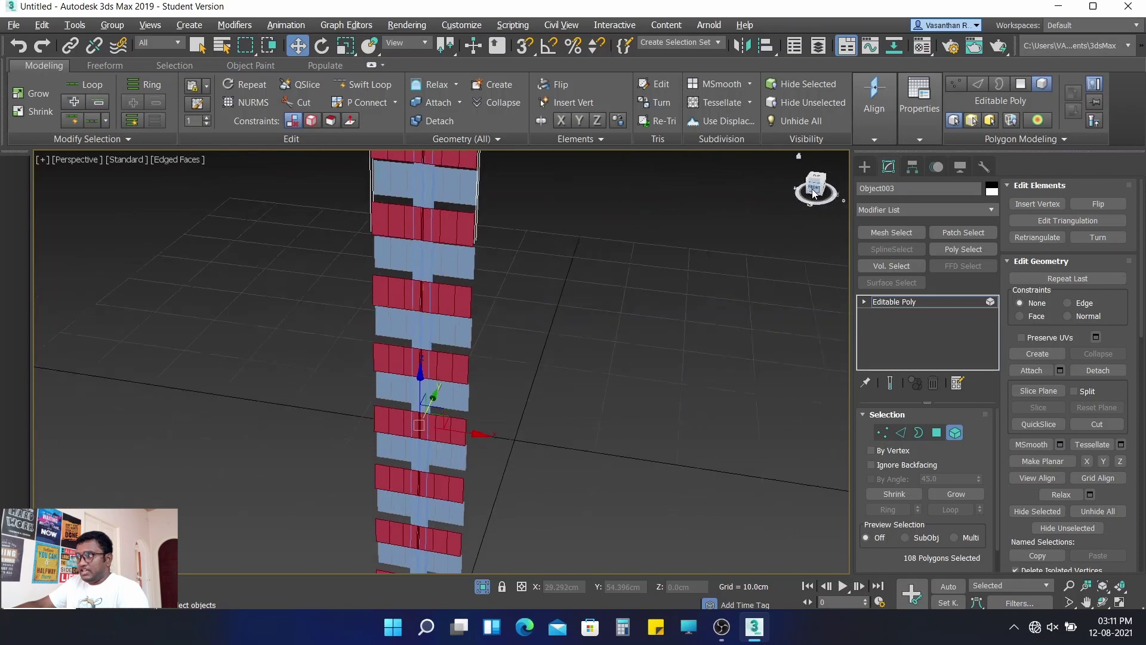
- At Vertex level, box-select down the column, narrowing the selection to 48 vertices
{"action": "left_click", "coordinate": [883, 435]}
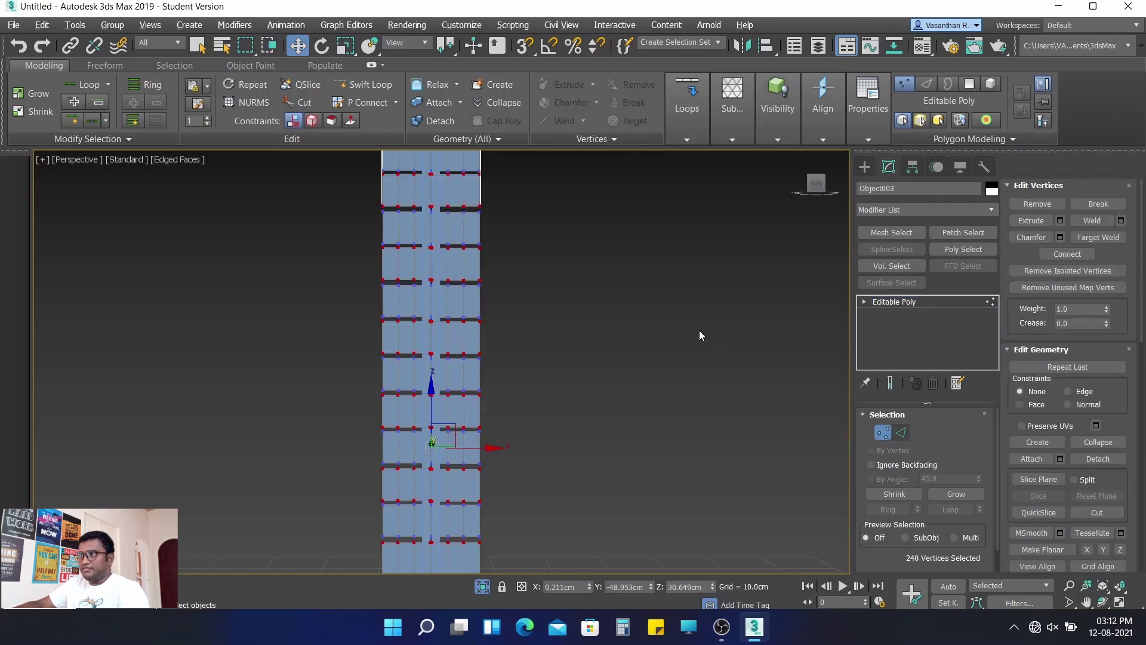
{"action": "middle_click_drag", "start_coordinate": [673, 332], "coordinate": [626, 373]}
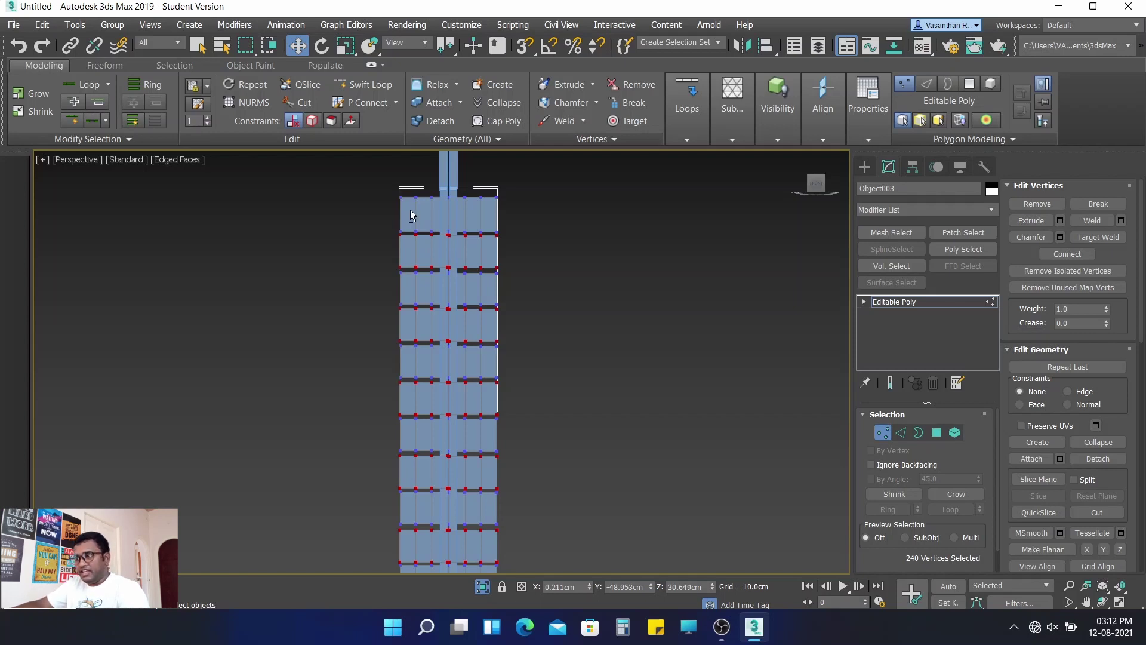
{"action": "left_click_drag", "start_coordinate": [410, 210], "coordinate": [484, 561]}
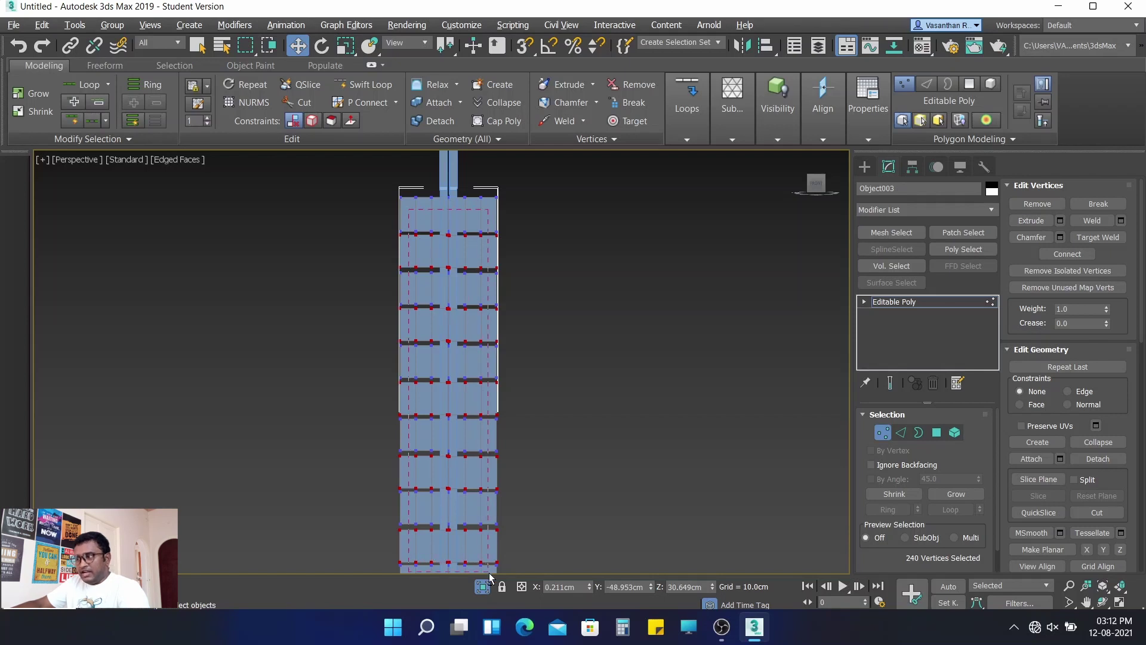
{"action": "left_click_drag", "start_coordinate": [490, 570], "coordinate": [490, 570]}
{"action": "mouse_move", "coordinate": [609, 451]}
{"action": "middle_mouse_down"}
{"action": "mouse_move", "coordinate": [597, 452]}
{"action": "mouse_move", "coordinate": [590, 324]}
{"action": "mouse_move", "coordinate": [537, 294]}
{"action": "mouse_move", "coordinate": [529, 320]}
{"action": "middle_mouse_up"}
{"action": "scroll", "coordinate": [590, 357], "scroll_direction": "down", "scroll_amount": 2}
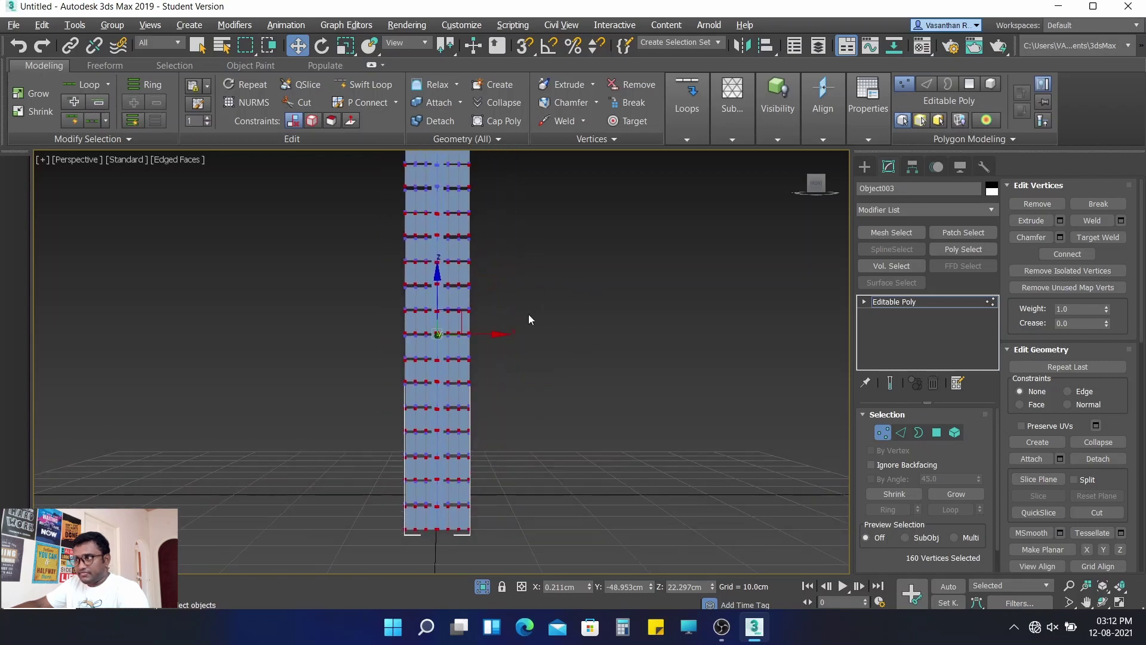
{"action": "left_click_drag", "start_coordinate": [415, 209], "coordinate": [467, 543]}
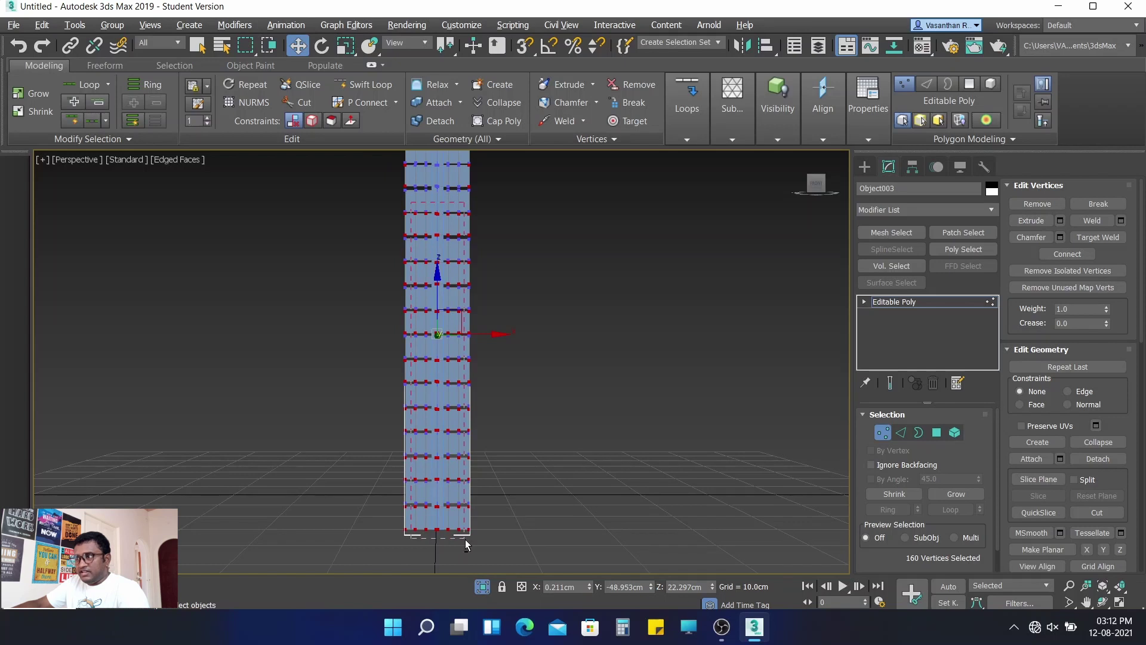
{"action": "left_click_drag", "start_coordinate": [467, 543], "coordinate": [467, 543]}
{"action": "mouse_move", "coordinate": [615, 296]}
{"action": "middle_mouse_down", "text": "alt"}
{"action": "mouse_move", "coordinate": [519, 403]}
{"action": "mouse_move", "coordinate": [482, 409]}
{"action": "mouse_move", "coordinate": [491, 413]}
{"action": "middle_mouse_up", "text": "alt"}
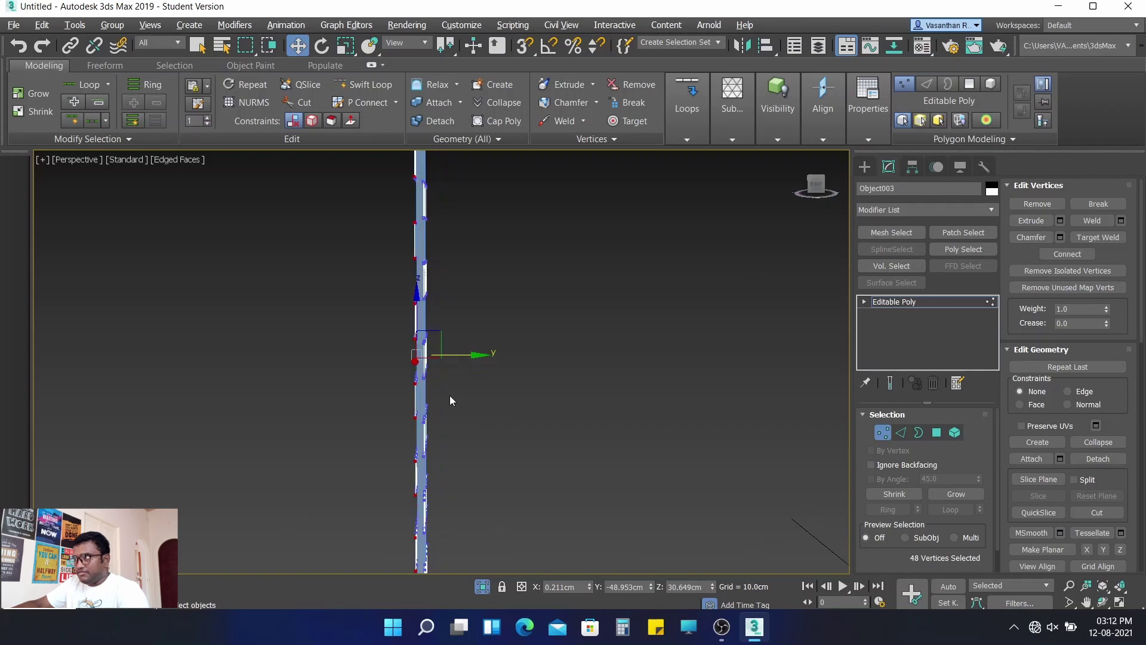
- Move the 48 selected vertices roughly 0.15cm along Y
{"action": "scroll", "coordinate": [449, 395], "scroll_direction": "up", "scroll_amount": 5}
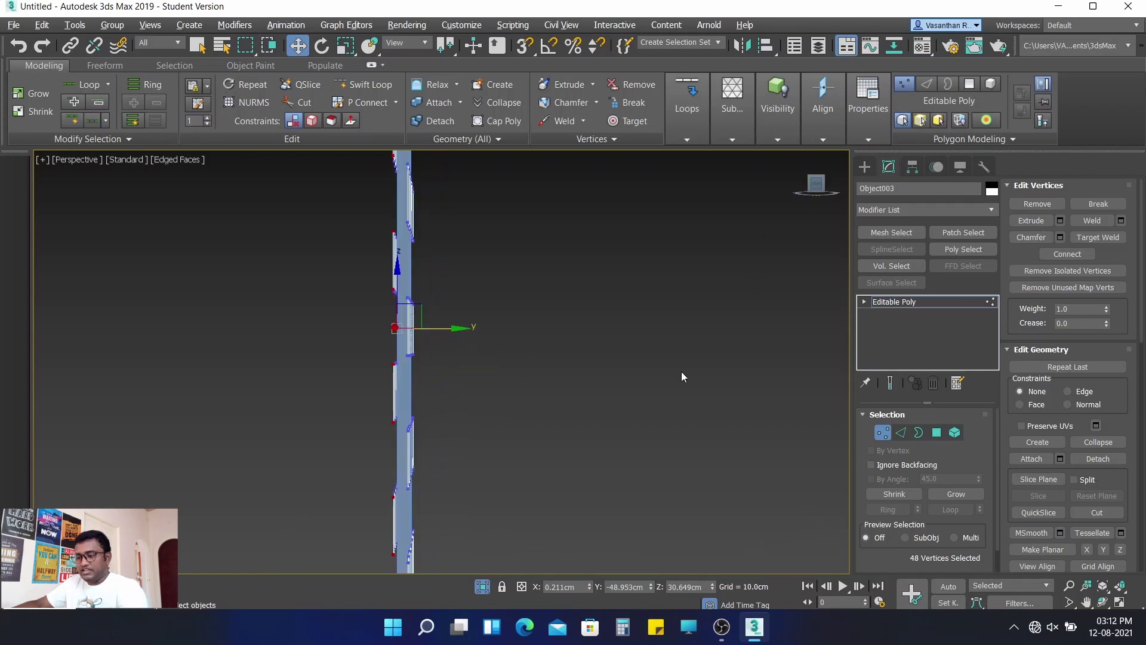
{"action": "middle_click_drag", "start_coordinate": [497, 371], "coordinate": [518, 375]}
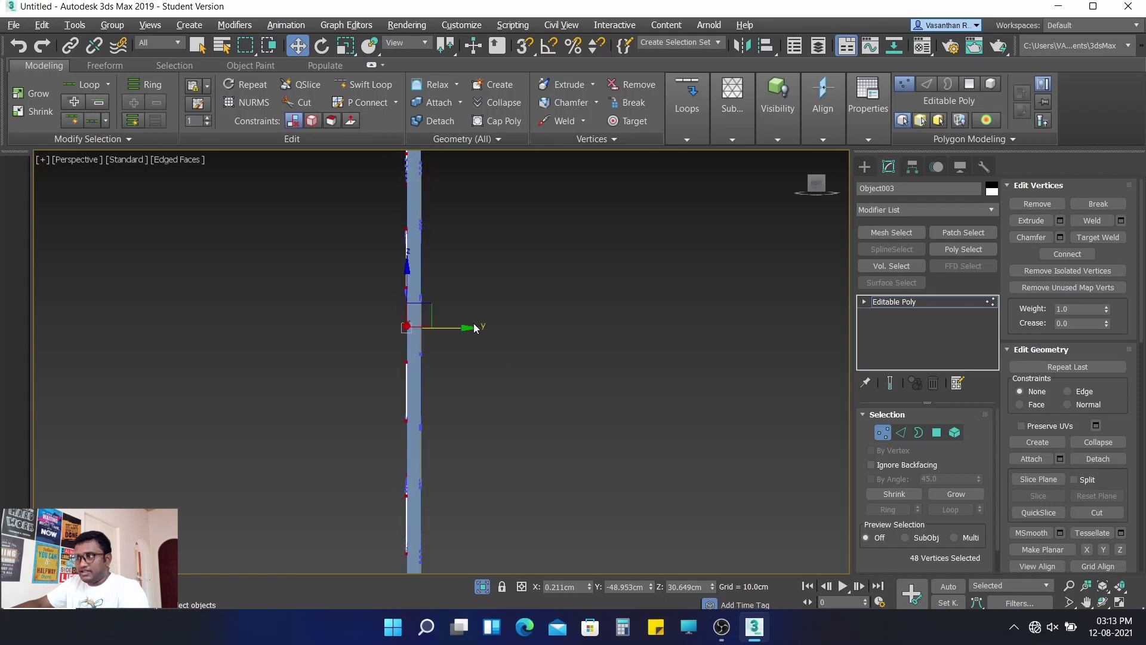
{"action": "left_click_drag", "start_coordinate": [468, 328], "coordinate": [488, 330]}
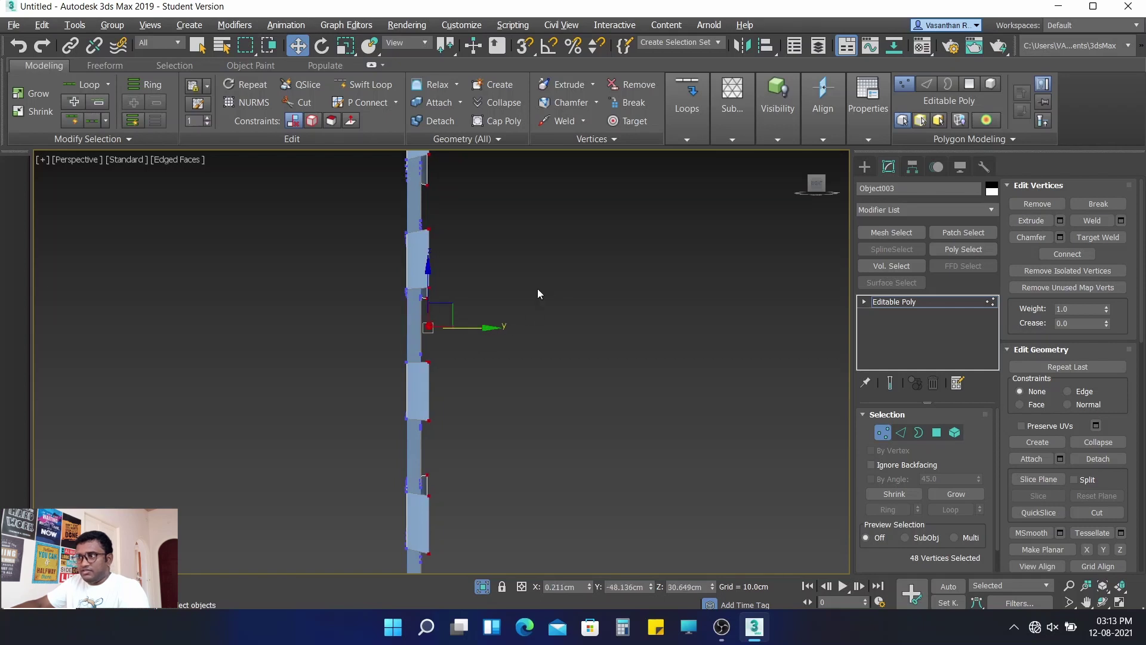
{"action": "mouse_move", "coordinate": [537, 289]}
{"action": "middle_mouse_down", "text": "alt"}
{"action": "mouse_move", "coordinate": [553, 296]}
{"action": "mouse_move", "coordinate": [525, 326]}
{"action": "middle_mouse_up", "text": "alt"}
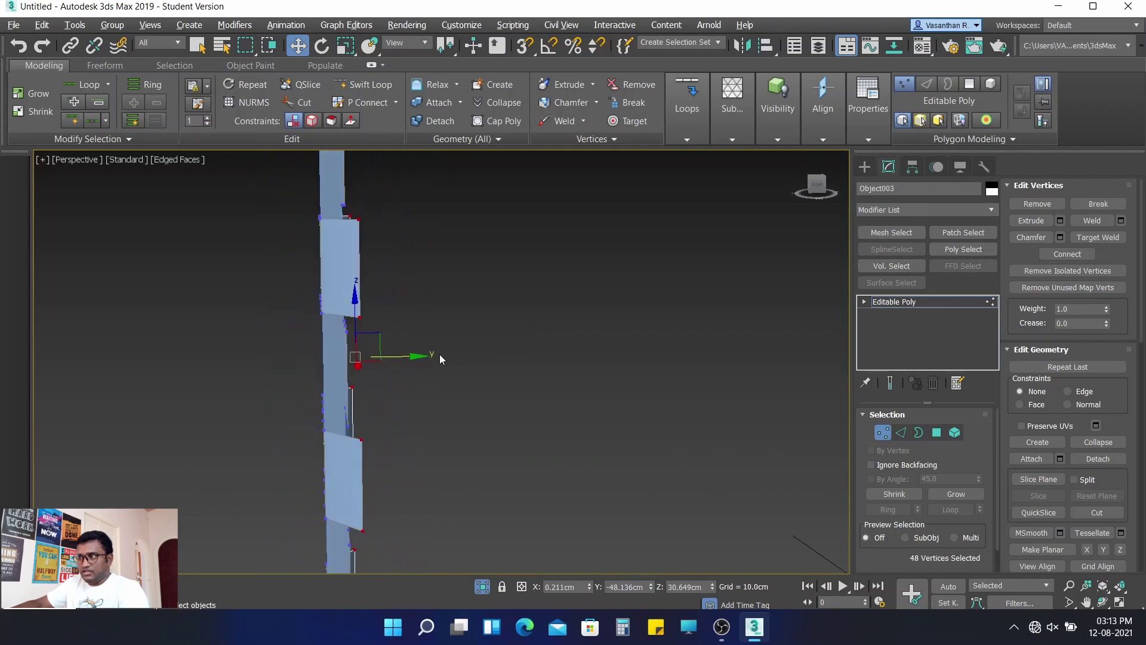
{"action": "left_click_drag", "start_coordinate": [414, 356], "coordinate": [414, 355]}
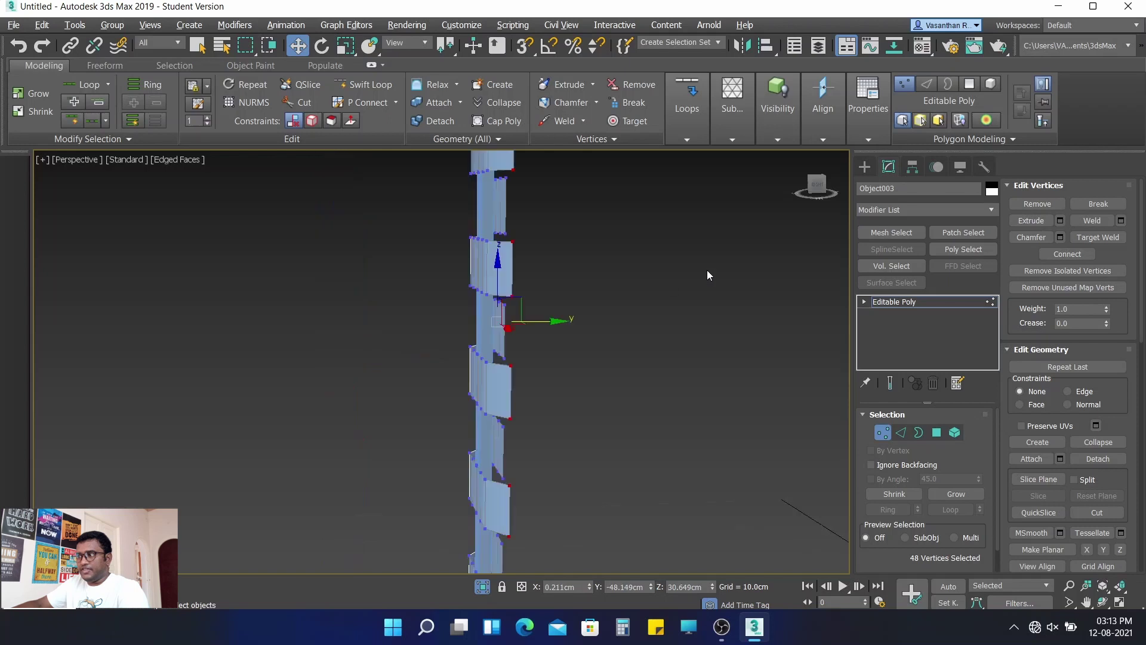
- Inspect the offset slats and clear the vertex selection
{"action": "middle_click_drag", "start_coordinate": [414, 355], "coordinate": [679, 288], "text": "alt"}
{"action": "left_click", "coordinate": [679, 288]}
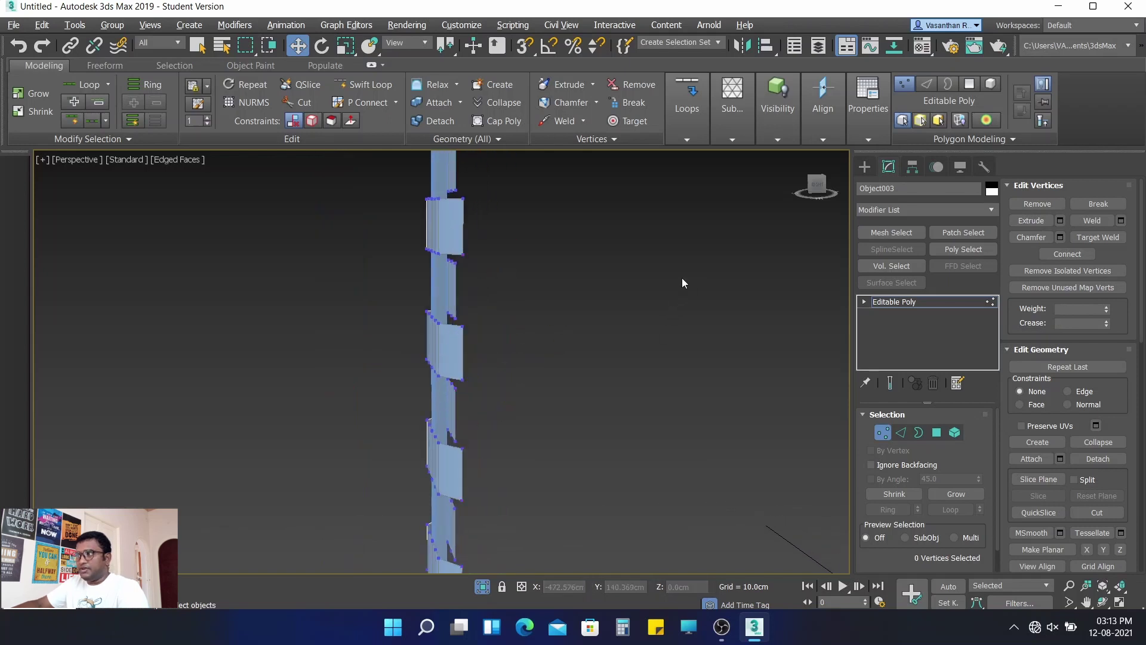
{"action": "scroll", "coordinate": [682, 275], "scroll_direction": "down", "scroll_amount": 5}
- Zoom extents on the column and orbit to see its top
{"action": "key", "text": "z"}
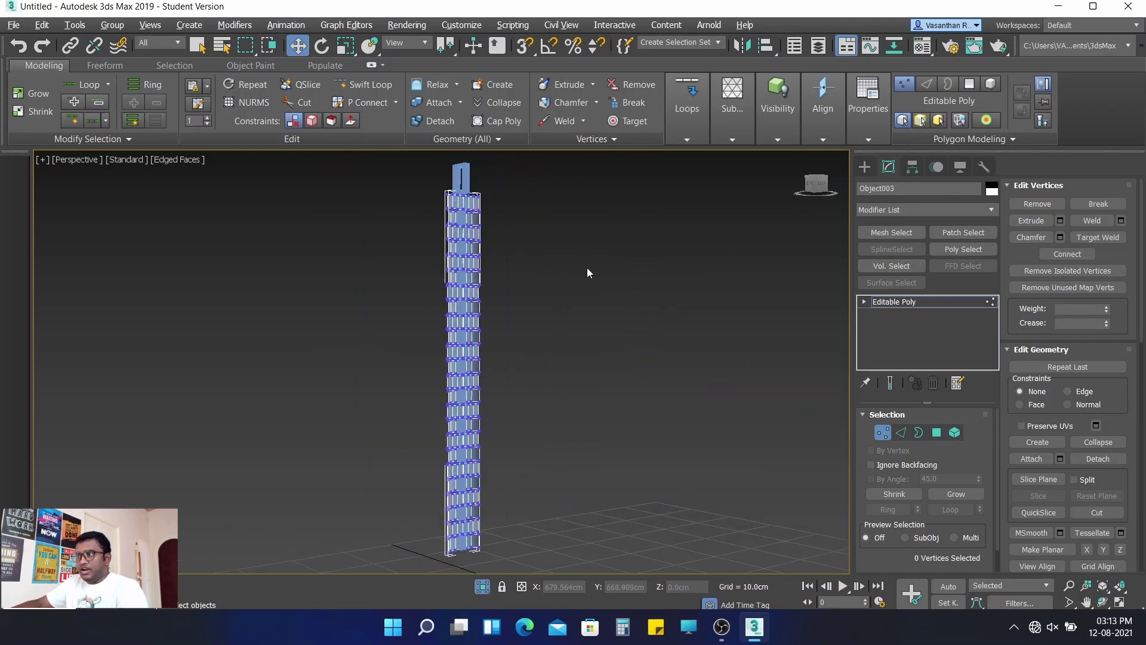
{"action": "middle_click_drag", "start_coordinate": [586, 267], "coordinate": [546, 256], "text": "alt"}
{"action": "scroll", "coordinate": [532, 206], "scroll_direction": "up", "scroll_amount": 2}
{"action": "mouse_move", "coordinate": [525, 212]}
{"action": "middle_mouse_down", "text": "alt"}
{"action": "mouse_move", "coordinate": [549, 281]}
{"action": "mouse_move", "coordinate": [421, 283]}
{"action": "mouse_move", "coordinate": [551, 284]}
{"action": "middle_mouse_up", "text": "alt"}
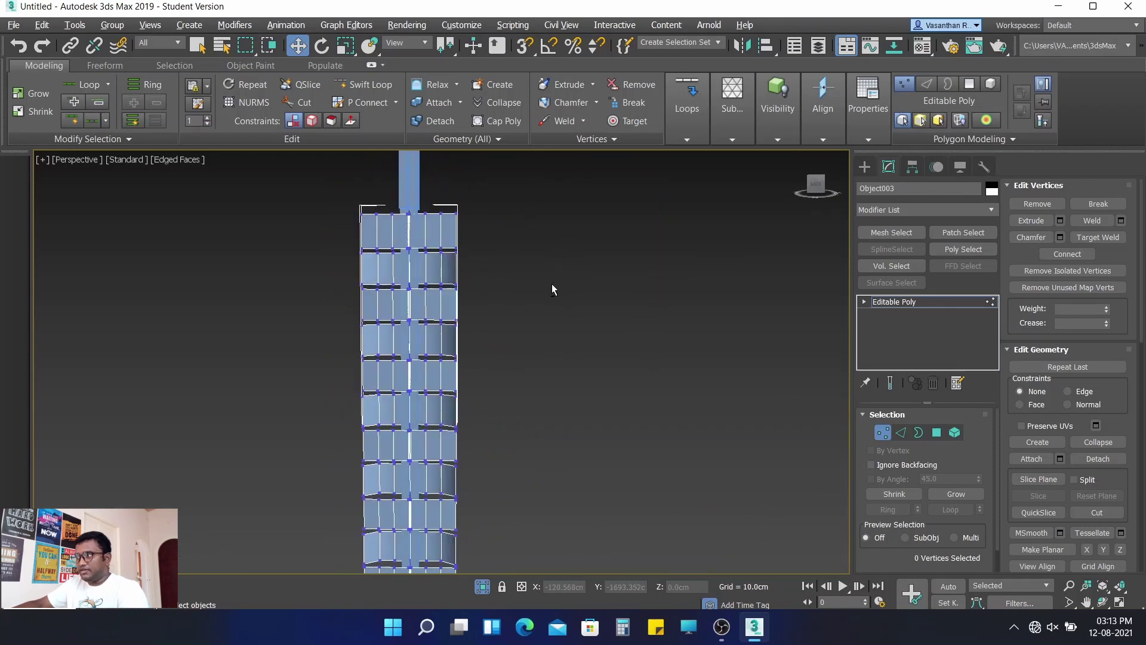
- In Element mode, clear the old selection and select alternating slat bands from the top
{"action": "left_click", "coordinate": [954, 432]}
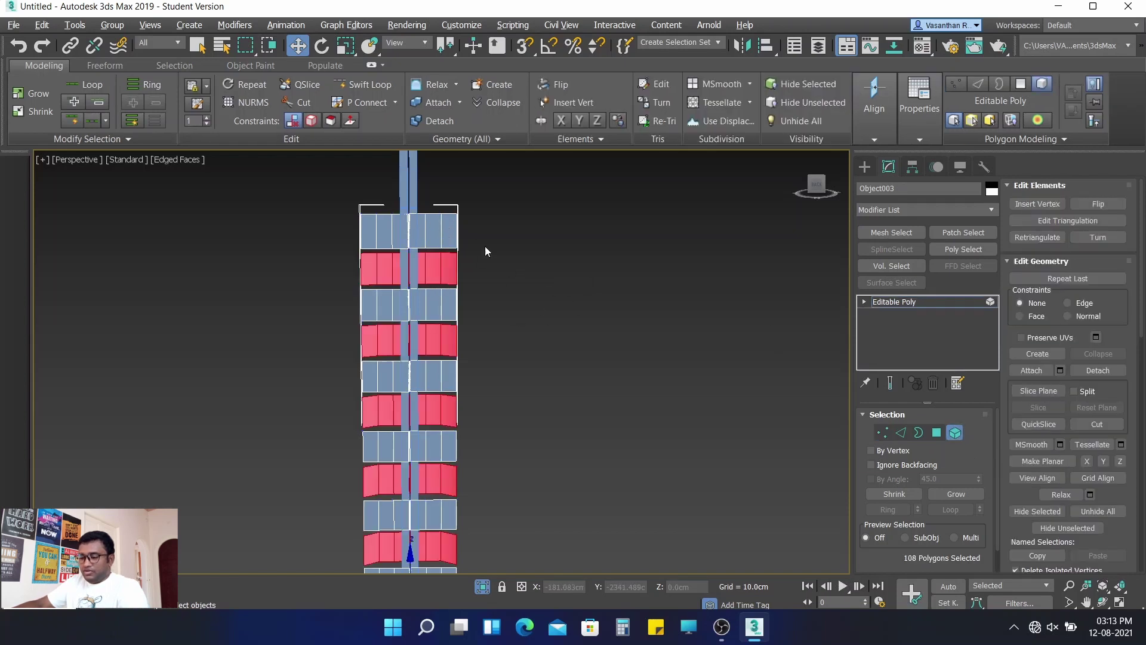
{"action": "left_click", "coordinate": [557, 245]}
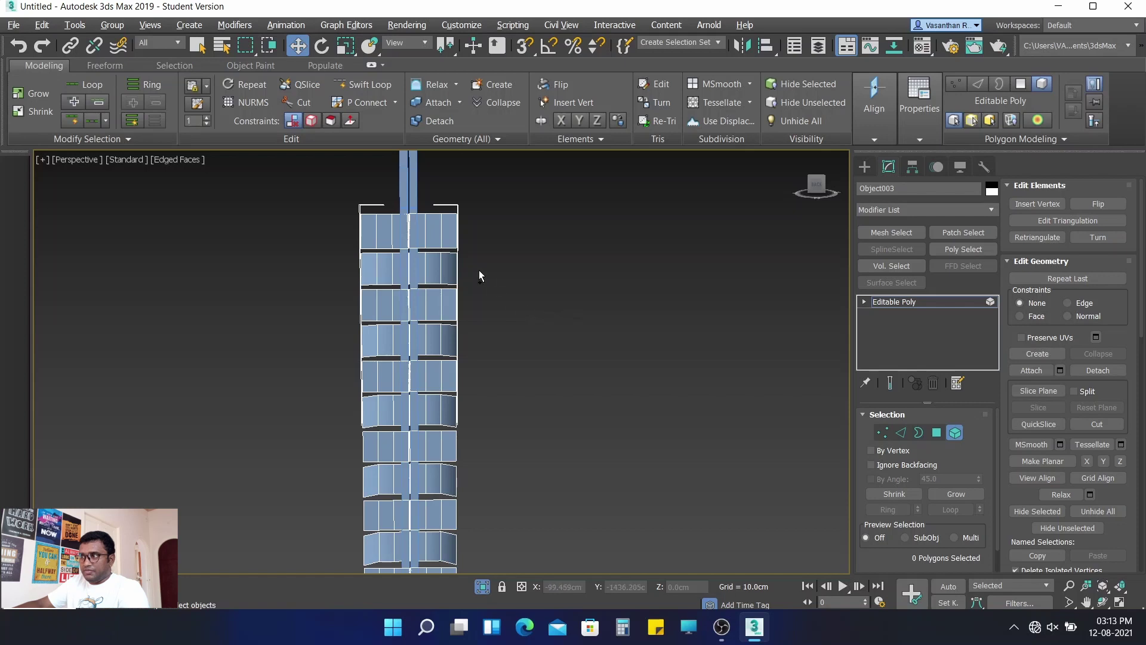
{"action": "left_click", "coordinate": [443, 232]}
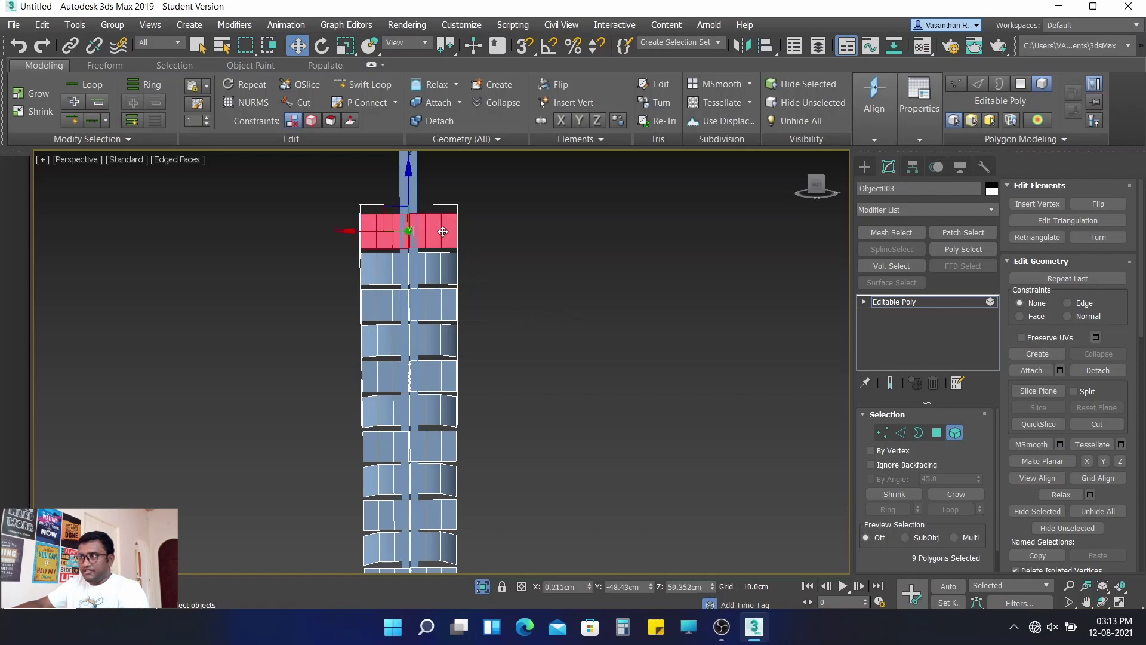
{"action": "left_click", "coordinate": [448, 301], "text": "ctrl"}
{"action": "left_click", "coordinate": [451, 385], "text": "ctrl"}
{"action": "left_click", "coordinate": [446, 455], "text": "ctrl"}
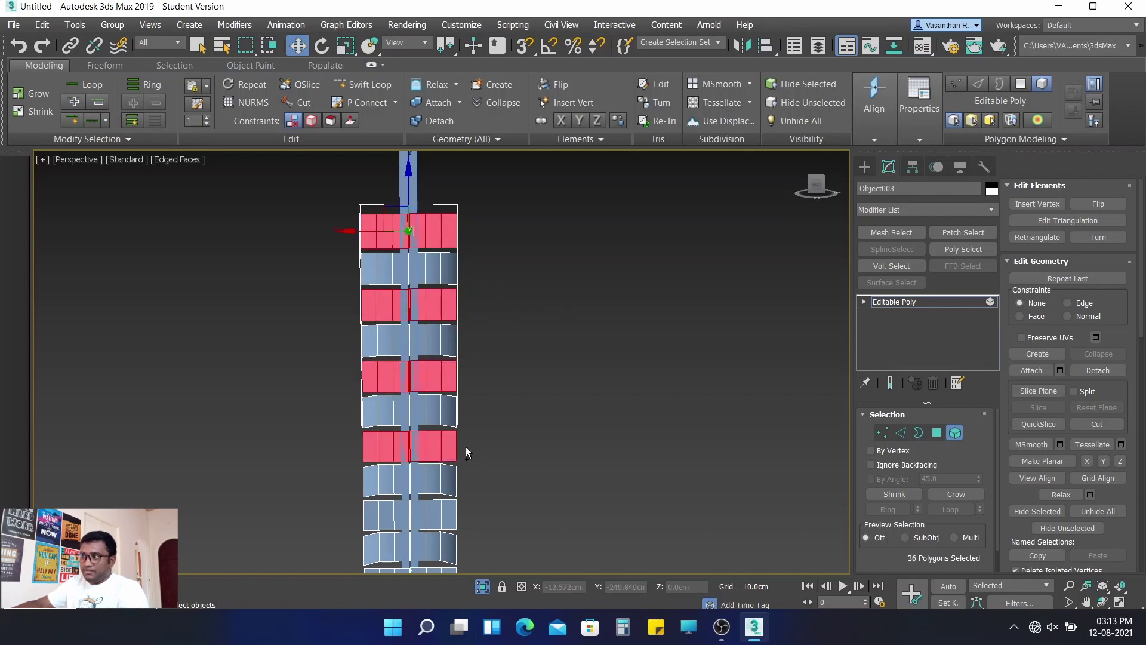
{"action": "middle_click_drag", "start_coordinate": [466, 448], "coordinate": [487, 318]}
{"action": "left_click", "coordinate": [472, 301], "text": "ctrl"}
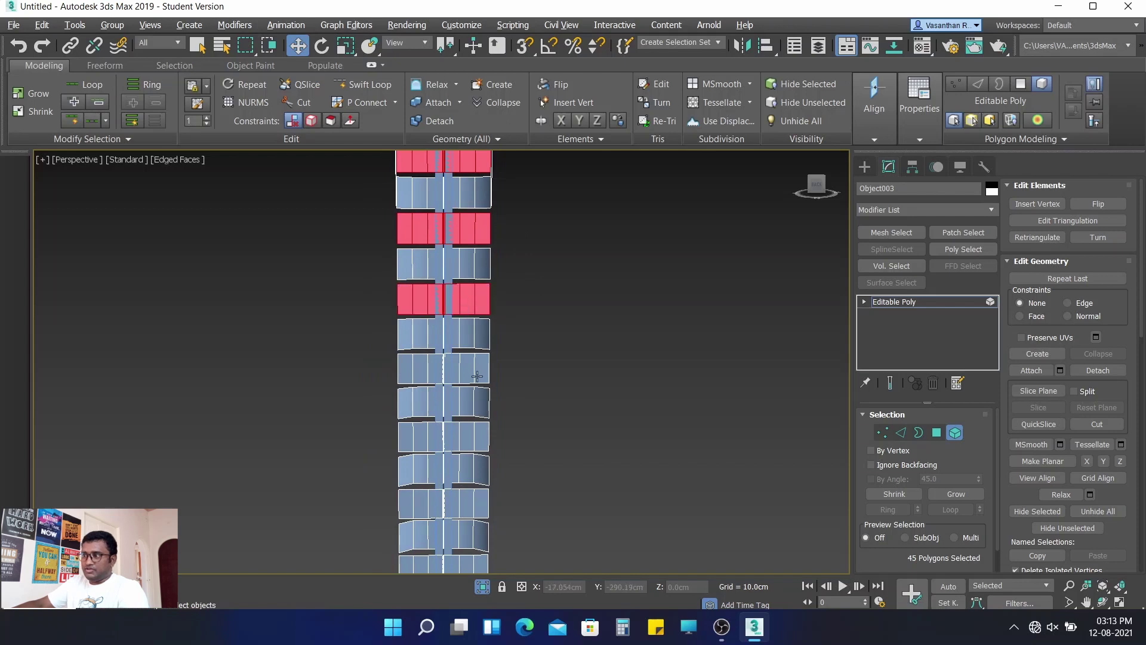
{"action": "left_click", "coordinate": [476, 376], "text": "ctrl"}
{"action": "left_click", "coordinate": [474, 443], "text": "ctrl"}
- Add the remaining alternate bands down to the bottom, totalling 108 polygons
{"action": "middle_click_drag", "start_coordinate": [557, 462], "coordinate": [518, 322]}
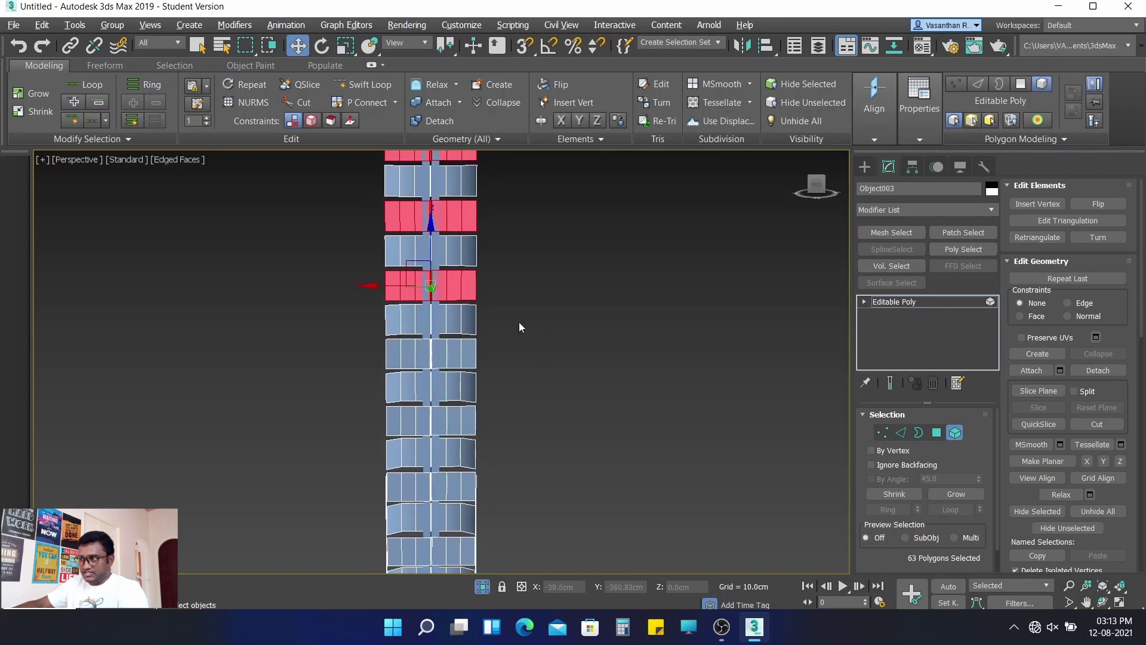
{"action": "left_click", "coordinate": [474, 351], "text": "ctrl"}
{"action": "left_click", "coordinate": [469, 428], "text": "ctrl"}
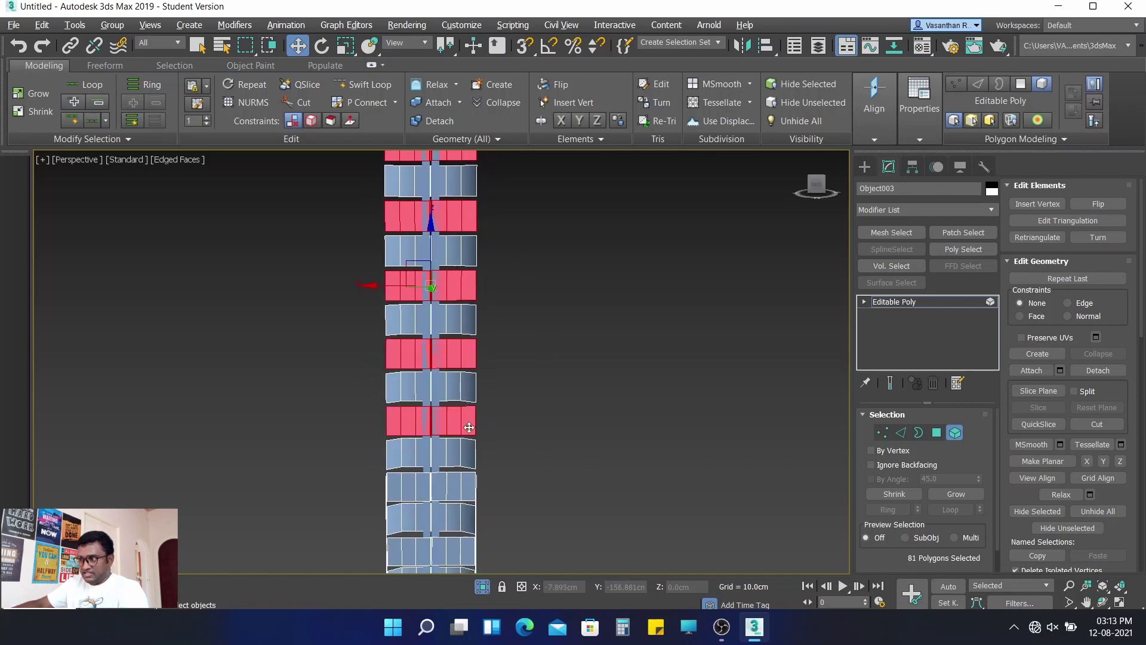
{"action": "left_click", "coordinate": [465, 483], "text": "ctrl"}
{"action": "scroll", "coordinate": [486, 463], "scroll_direction": "up", "scroll_amount": 3}
{"action": "scroll", "coordinate": [510, 323], "scroll_direction": "down", "scroll_amount": 3}
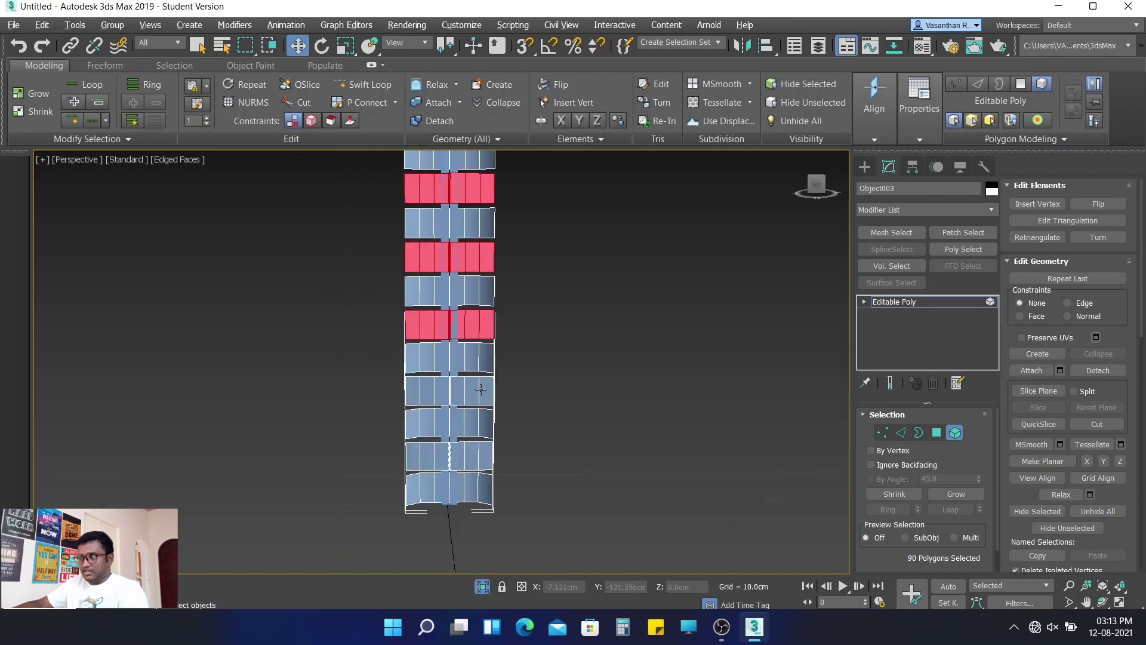
{"action": "left_click", "coordinate": [479, 390], "text": "ctrl"}
{"action": "left_click", "coordinate": [476, 451], "text": "ctrl"}
{"action": "scroll", "coordinate": [601, 326], "scroll_direction": "down", "scroll_amount": 3}
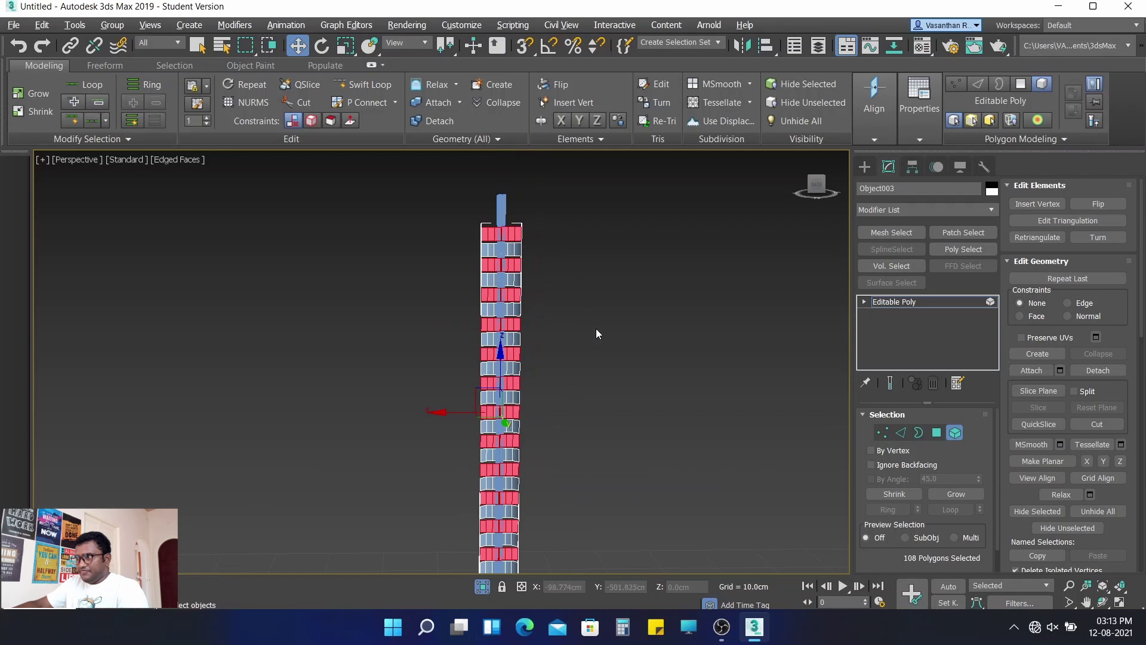
{"action": "scroll", "coordinate": [564, 298], "scroll_direction": "up", "scroll_amount": 2}
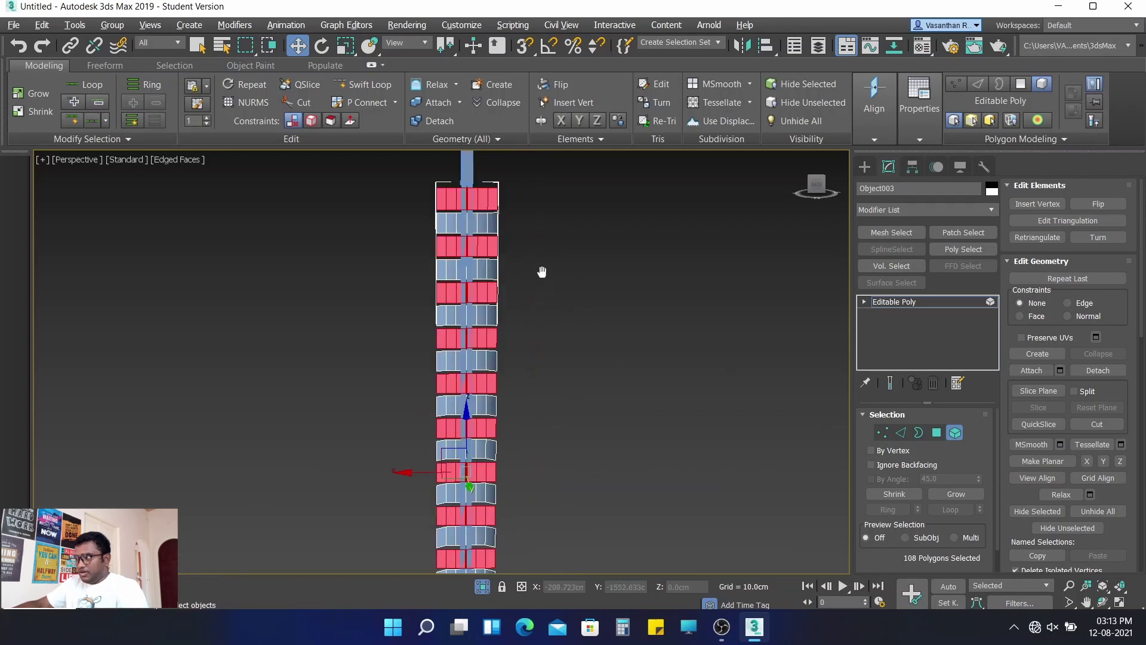
{"action": "middle_click_drag", "start_coordinate": [542, 271], "coordinate": [550, 327]}
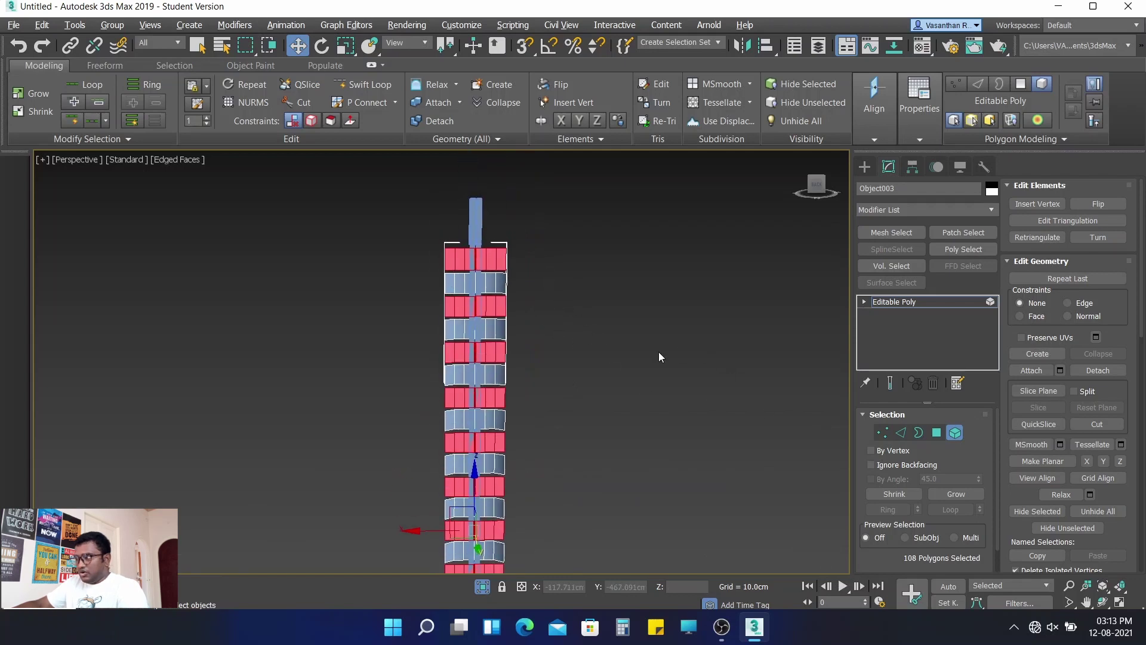
- At Vertex level, Alt-drag regions out of the selection until 48 vertices remain
{"action": "left_click", "coordinate": [883, 432], "text": "ctrl"}
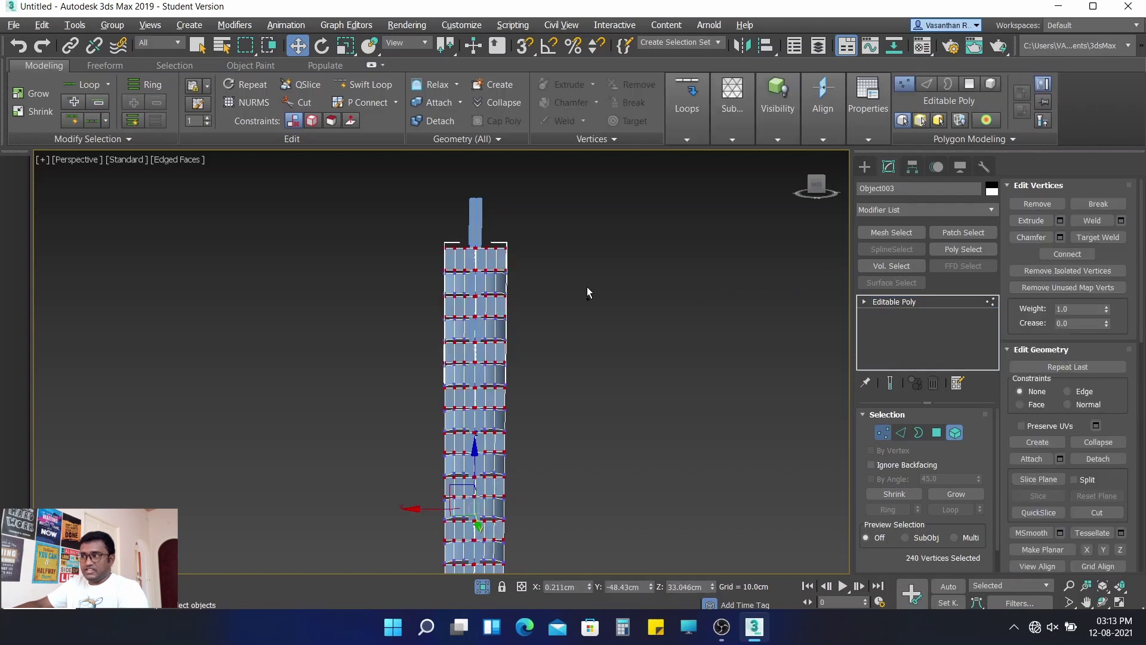
{"action": "scroll", "coordinate": [523, 248], "scroll_direction": "up", "scroll_amount": 3}
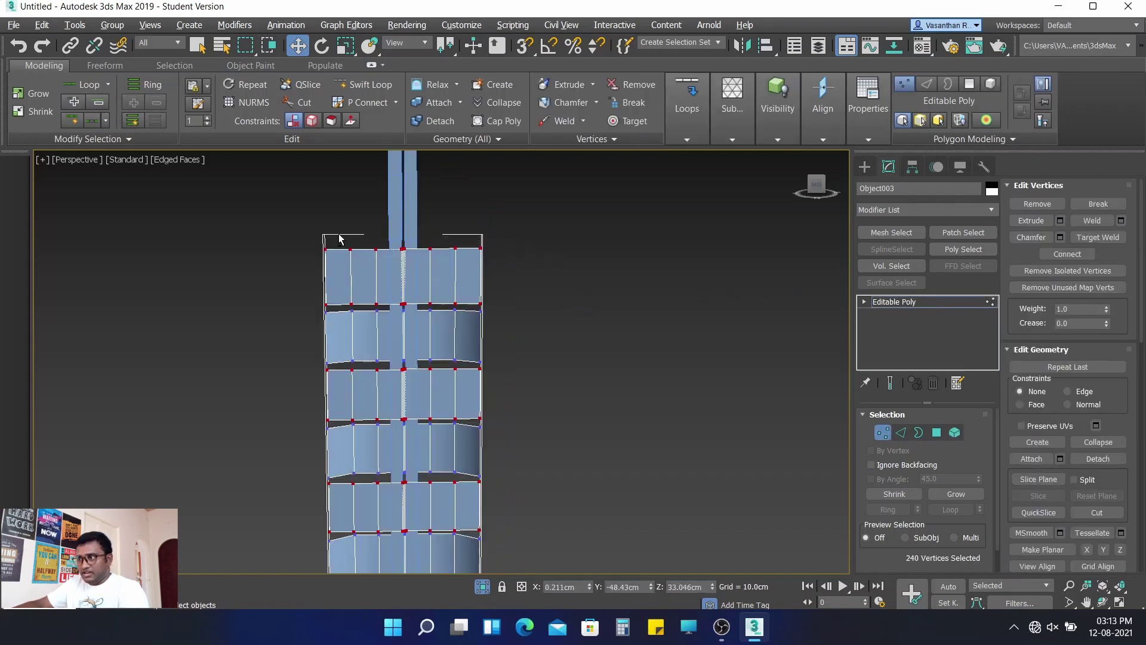
{"action": "mouse_move", "coordinate": [341, 228]}
{"action": "left_mouse_down"}
{"action": "mouse_move", "coordinate": [394, 419]}
{"action": "mouse_move", "coordinate": [471, 557]}
{"action": "left_mouse_up"}
{"action": "scroll", "coordinate": [573, 507], "scroll_direction": "down", "scroll_amount": 4}
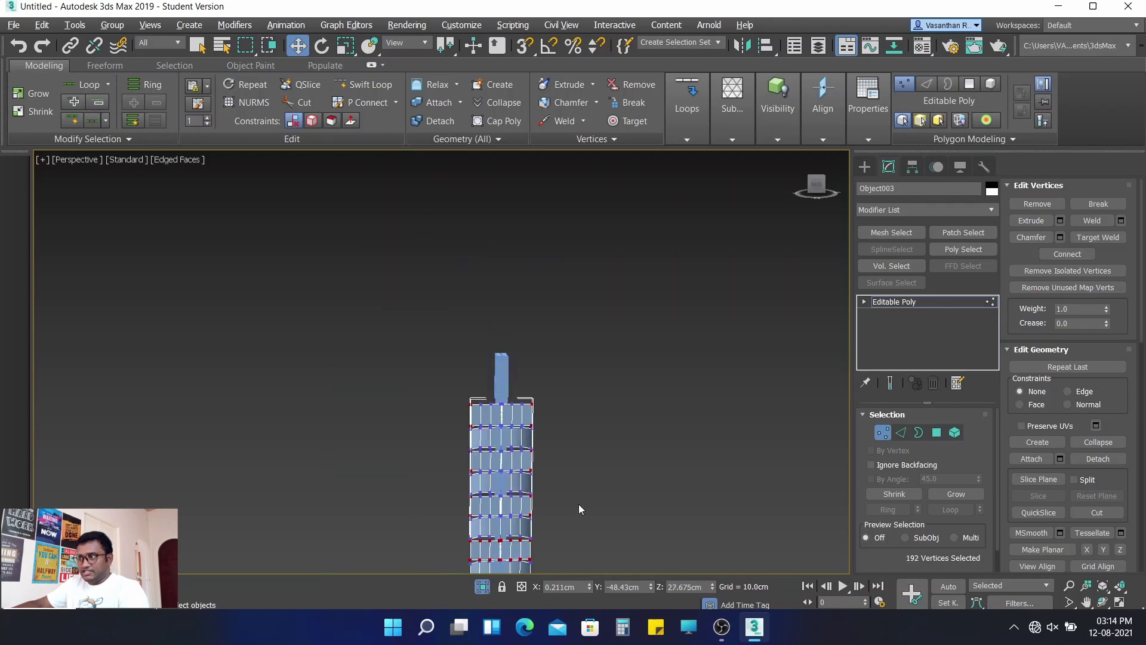
{"action": "scroll", "coordinate": [528, 352], "scroll_direction": "up", "scroll_amount": 2}
{"action": "middle_click_drag", "start_coordinate": [497, 364], "coordinate": [512, 249]}
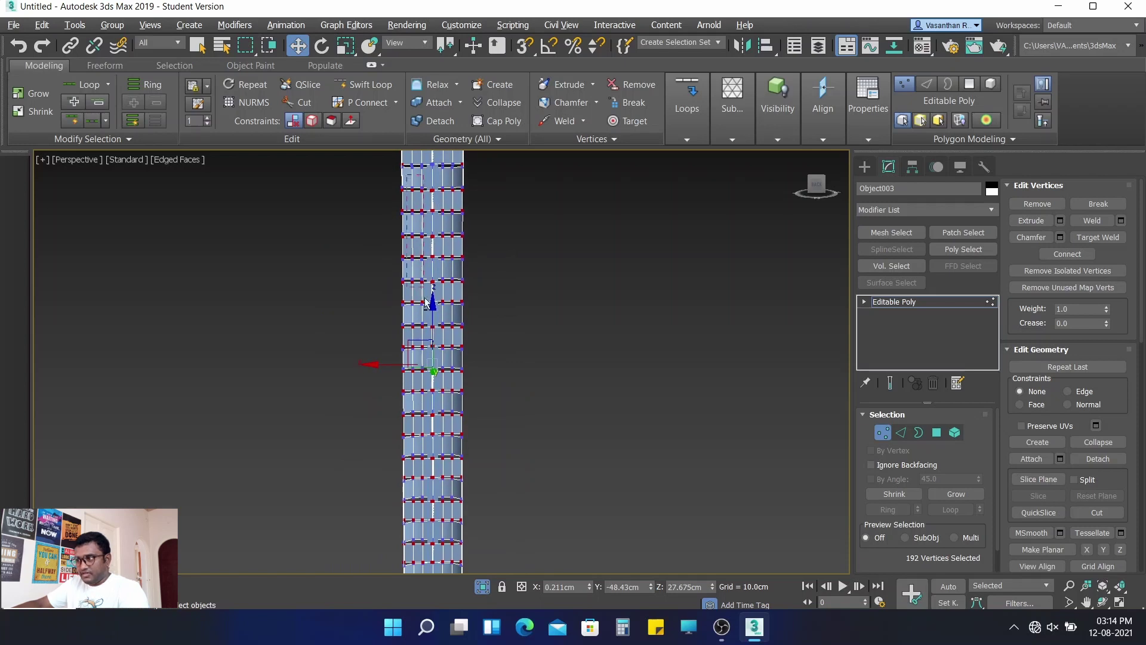
{"action": "mouse_move", "coordinate": [408, 180]}
{"action": "left_mouse_down"}
{"action": "mouse_move", "coordinate": [458, 563]}
{"action": "mouse_move", "coordinate": [515, 531]}
{"action": "left_mouse_up"}
{"action": "middle_click_drag", "start_coordinate": [514, 531], "coordinate": [517, 350]}
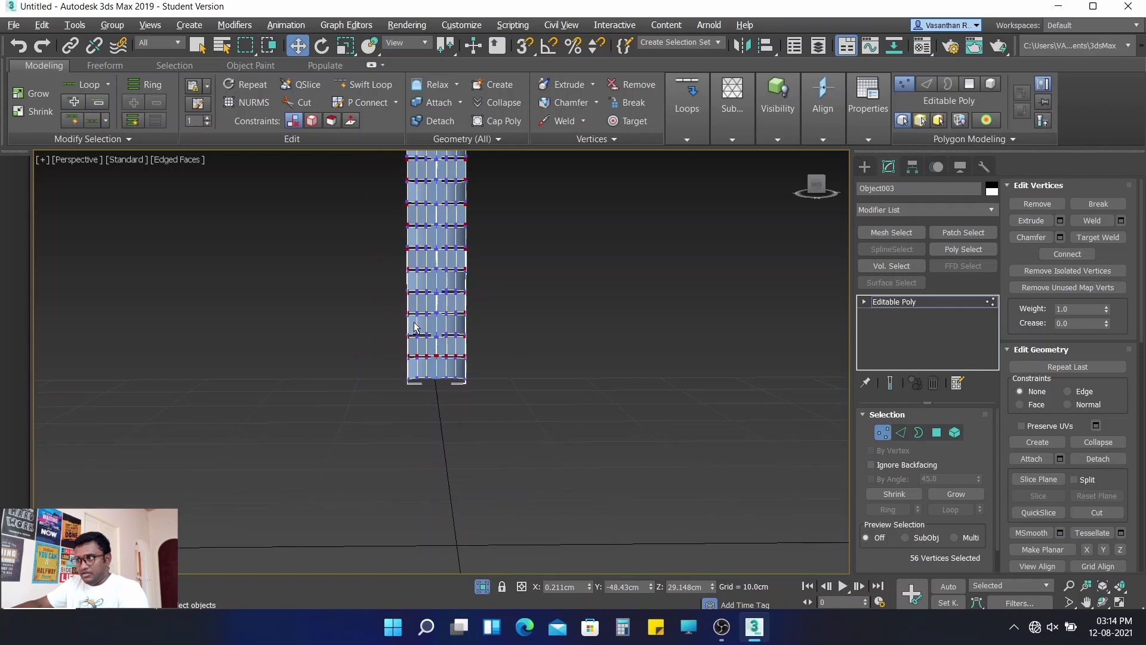
{"action": "mouse_move", "coordinate": [416, 328]}
{"action": "left_mouse_down"}
{"action": "mouse_move", "coordinate": [438, 398]}
{"action": "mouse_move", "coordinate": [459, 396]}
{"action": "left_mouse_up"}
{"action": "mouse_move", "coordinate": [576, 327]}
{"action": "middle_mouse_down", "text": "alt"}
{"action": "mouse_move", "coordinate": [607, 350]}
{"action": "mouse_move", "coordinate": [654, 317]}
{"action": "middle_mouse_up", "text": "alt"}
- Shift the 48 vertices slightly along Y to stagger the slats, then deselect them
{"action": "mouse_move", "coordinate": [512, 305]}
{"action": "middle_mouse_down", "text": "alt"}
{"action": "mouse_move", "coordinate": [492, 312]}
{"action": "mouse_move", "coordinate": [491, 372]}
{"action": "middle_mouse_up", "text": "alt"}
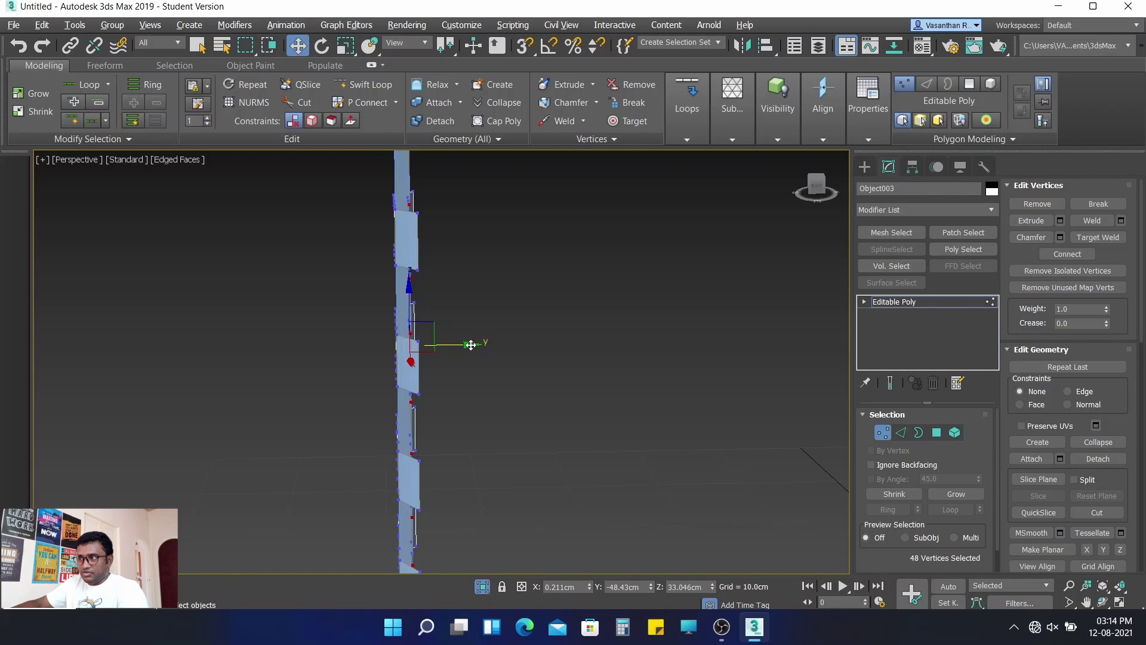
{"action": "left_click_drag", "start_coordinate": [470, 345], "coordinate": [452, 335]}
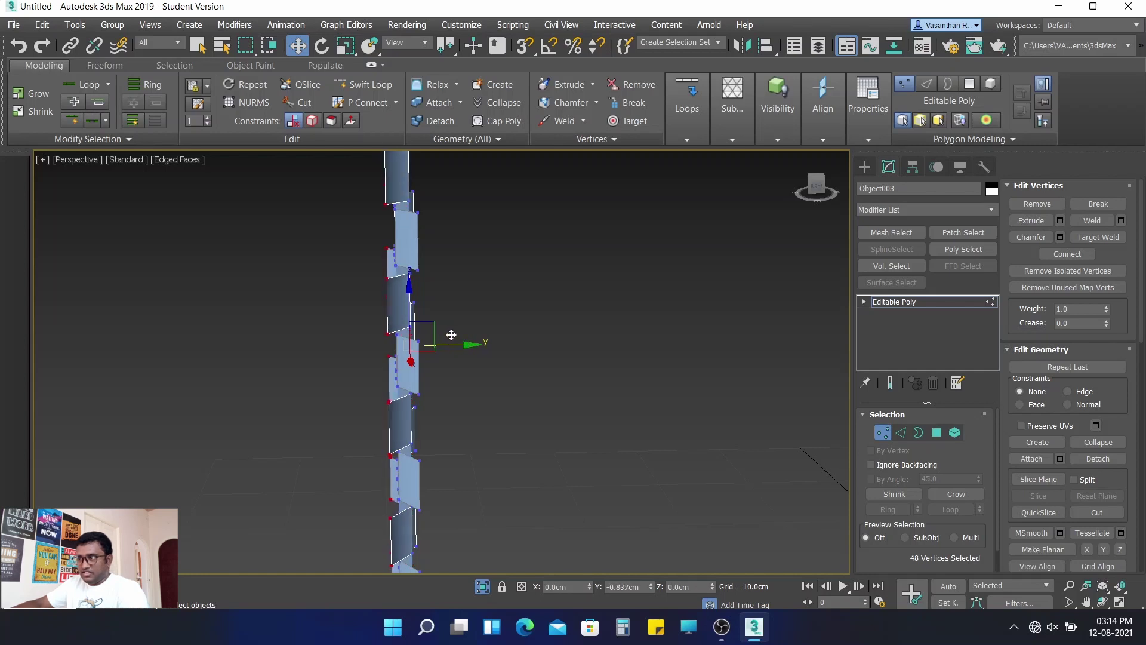
{"action": "key", "text": "ctrl+z"}
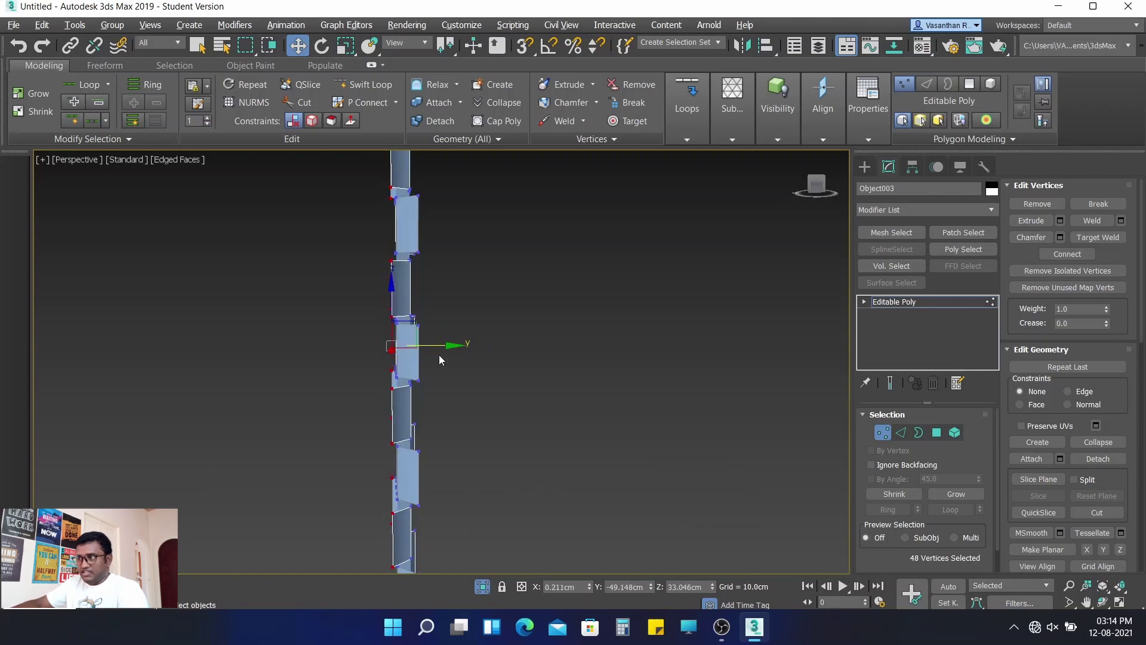
{"action": "left_click_drag", "start_coordinate": [453, 345], "coordinate": [449, 345]}
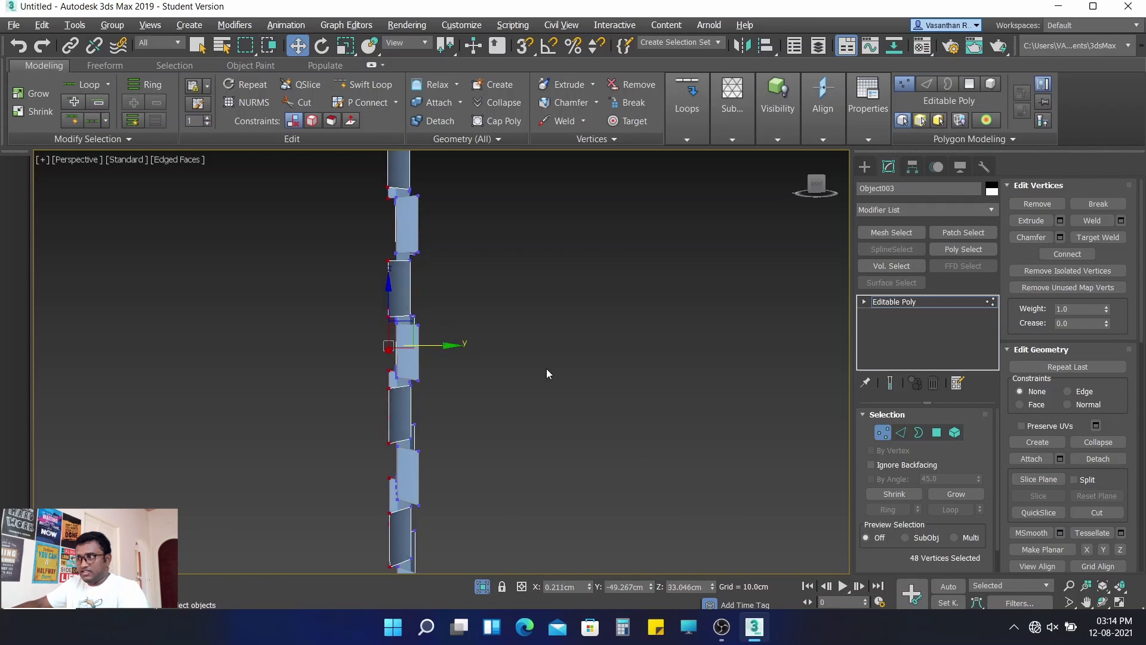
{"action": "mouse_move", "coordinate": [457, 351]}
{"action": "middle_mouse_down", "text": "alt"}
{"action": "mouse_move", "coordinate": [592, 354]}
{"action": "mouse_move", "coordinate": [645, 371]}
{"action": "mouse_move", "coordinate": [554, 363]}
{"action": "middle_mouse_up", "text": "alt"}
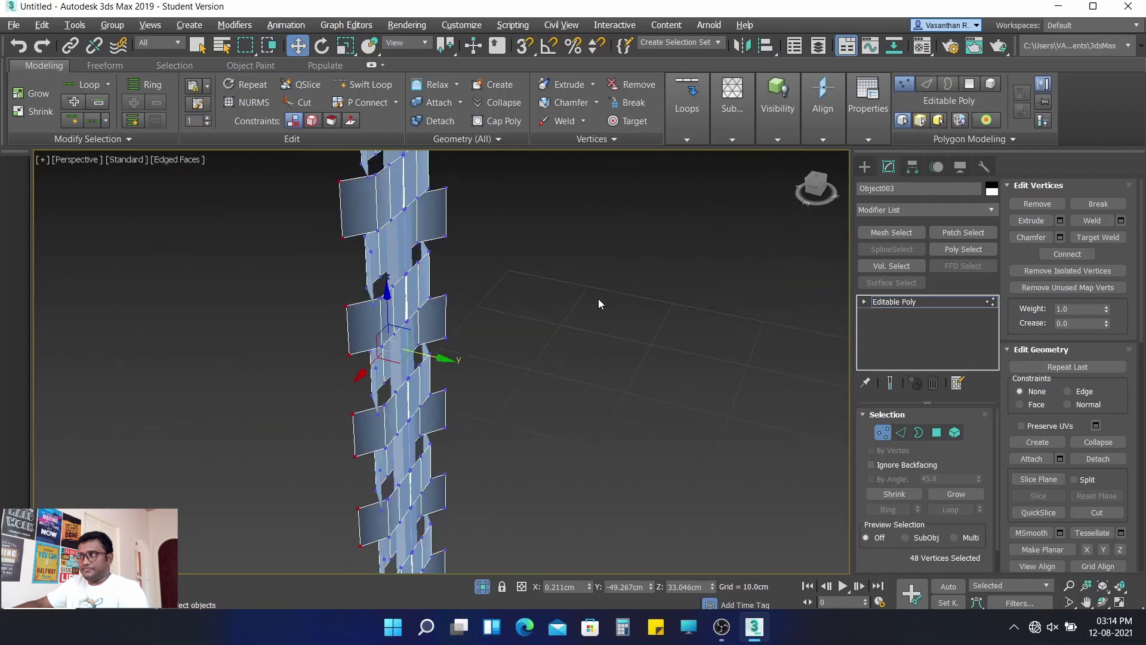
{"action": "left_click", "coordinate": [619, 291]}
{"action": "middle_click_drag", "start_coordinate": [593, 405], "coordinate": [633, 394], "text": "alt"}
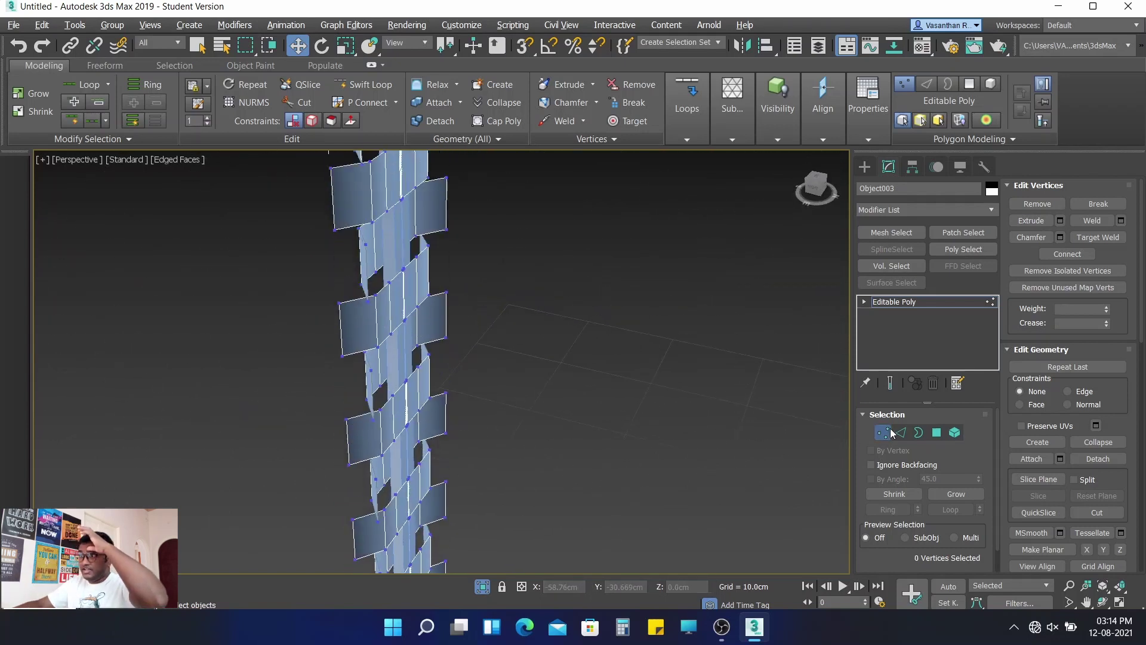
- Return to object level and view the column from the back, selecting then deselecting it
{"action": "left_click", "coordinate": [883, 433]}
{"action": "scroll", "coordinate": [646, 399], "scroll_direction": "down", "scroll_amount": 4}
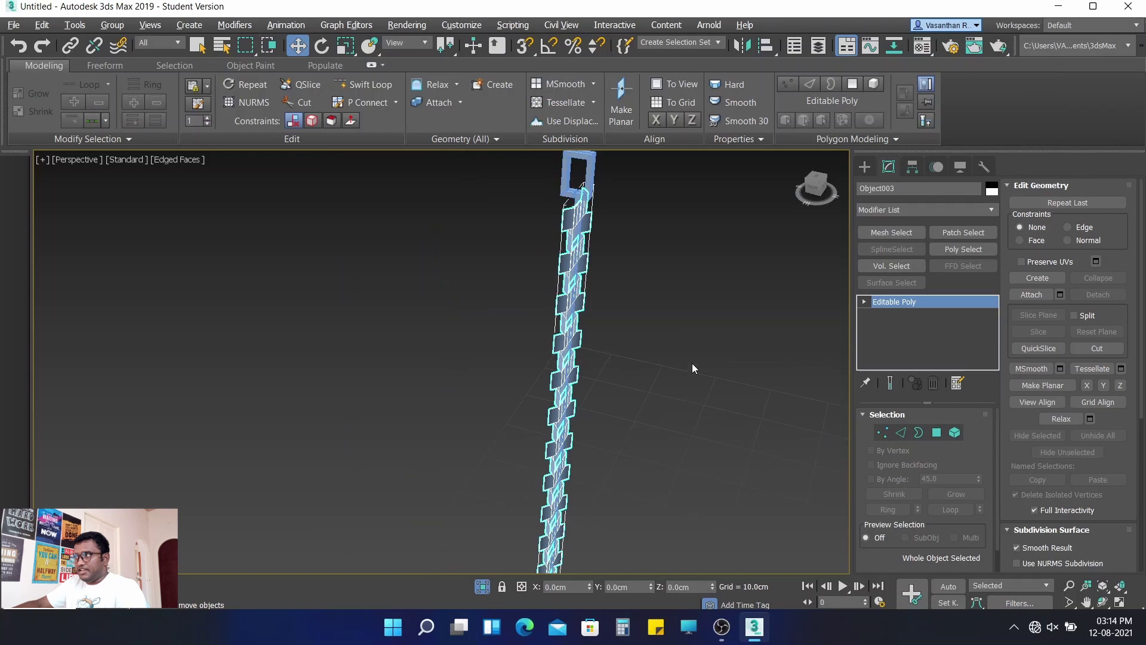
{"action": "middle_click_drag", "start_coordinate": [692, 363], "coordinate": [618, 353], "text": "alt"}
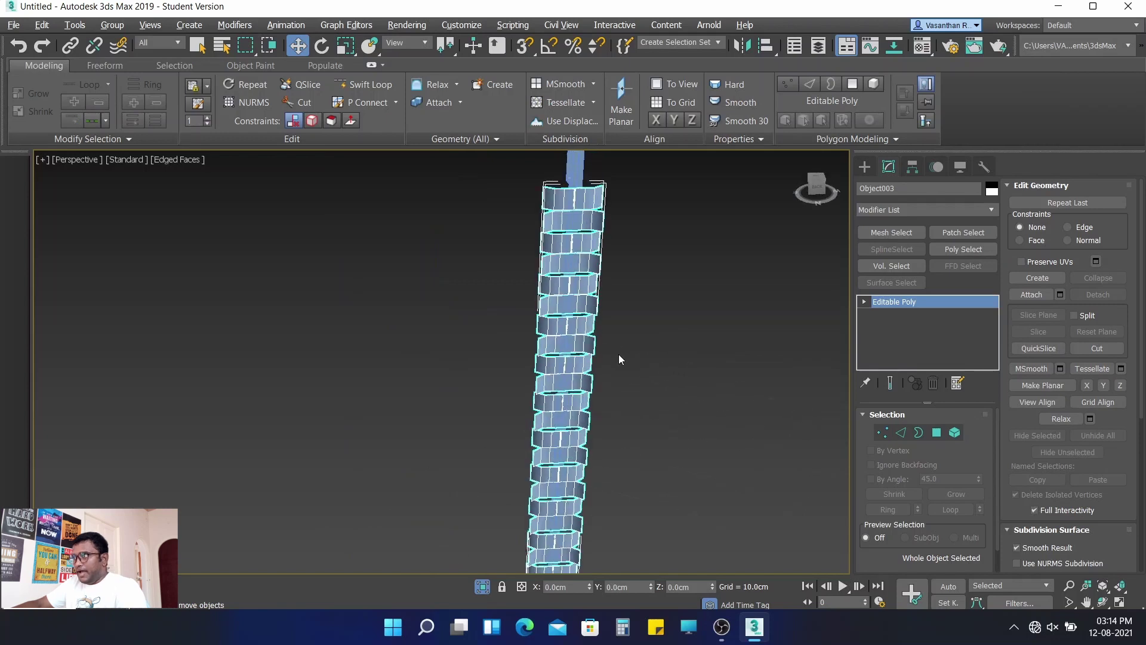
{"action": "left_click", "coordinate": [822, 191]}
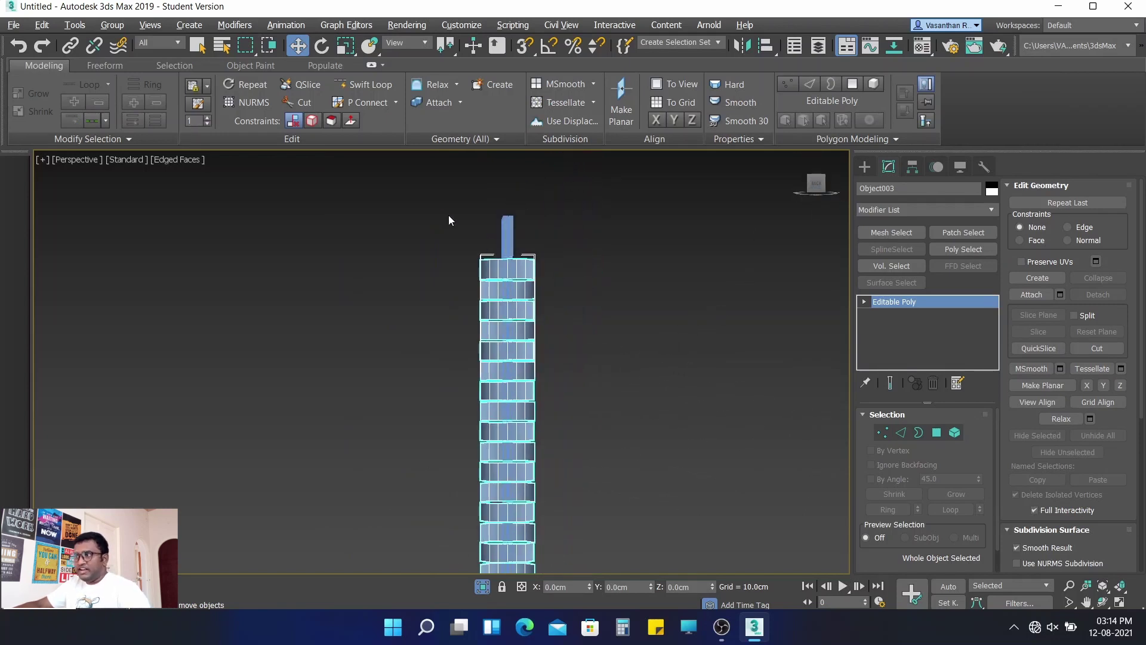
{"action": "left_click_drag", "start_coordinate": [431, 206], "coordinate": [610, 383]}
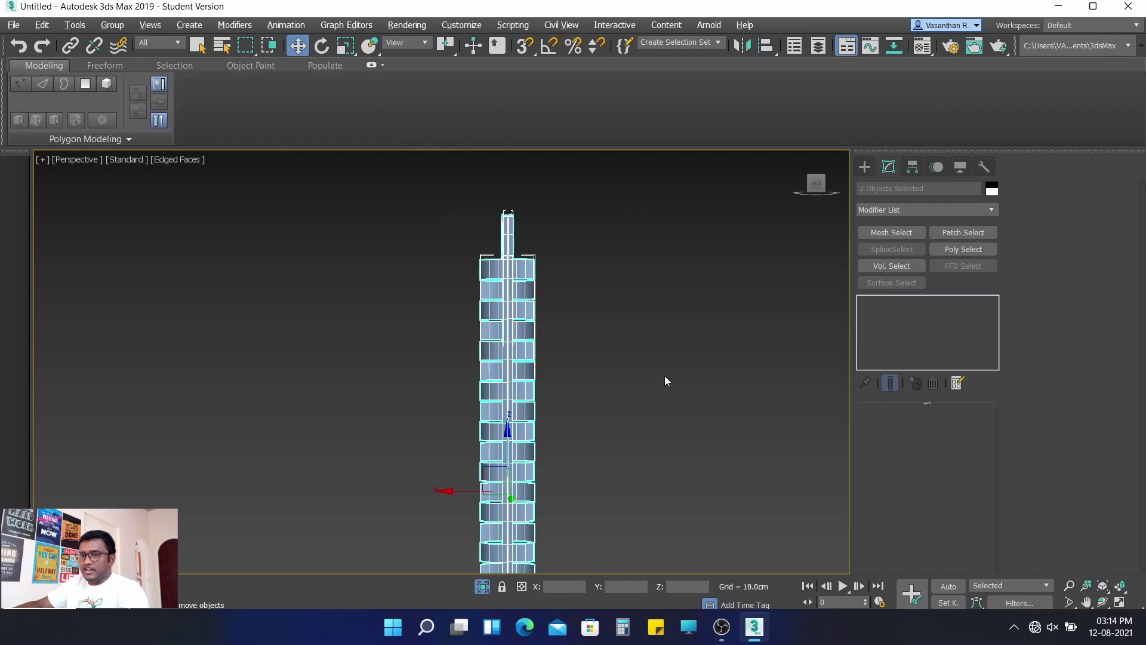
{"action": "left_click_drag", "start_coordinate": [418, 193], "coordinate": [616, 362]}
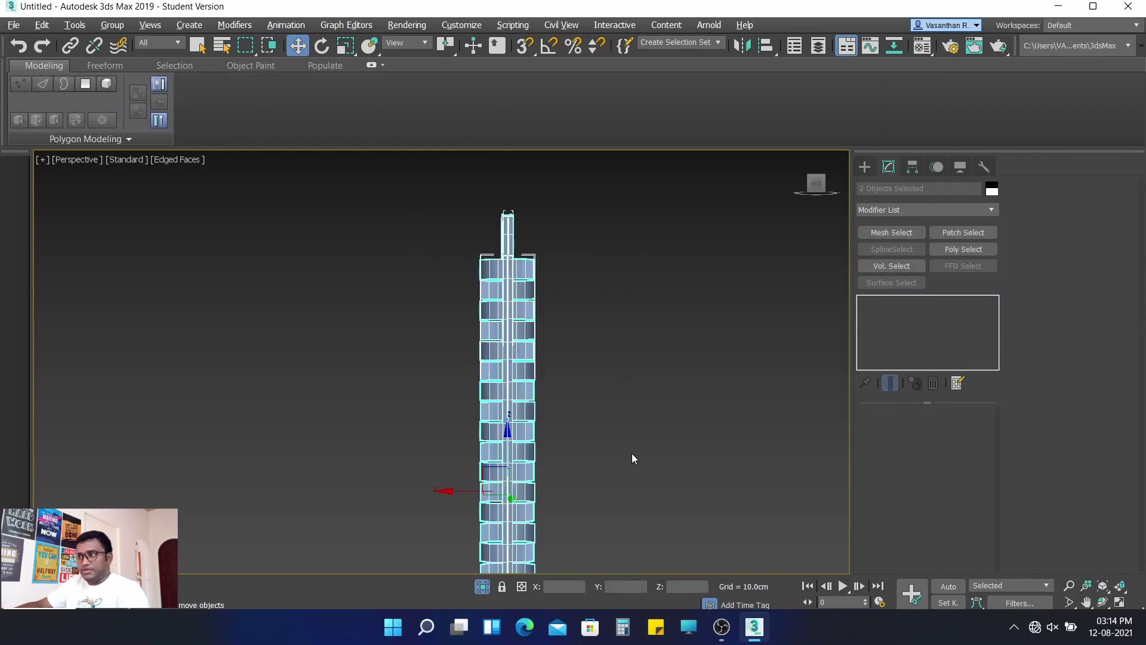
- Switch to the four-viewport layout and zoom the Top view onto the leg
{"action": "key", "text": "alt+w"}
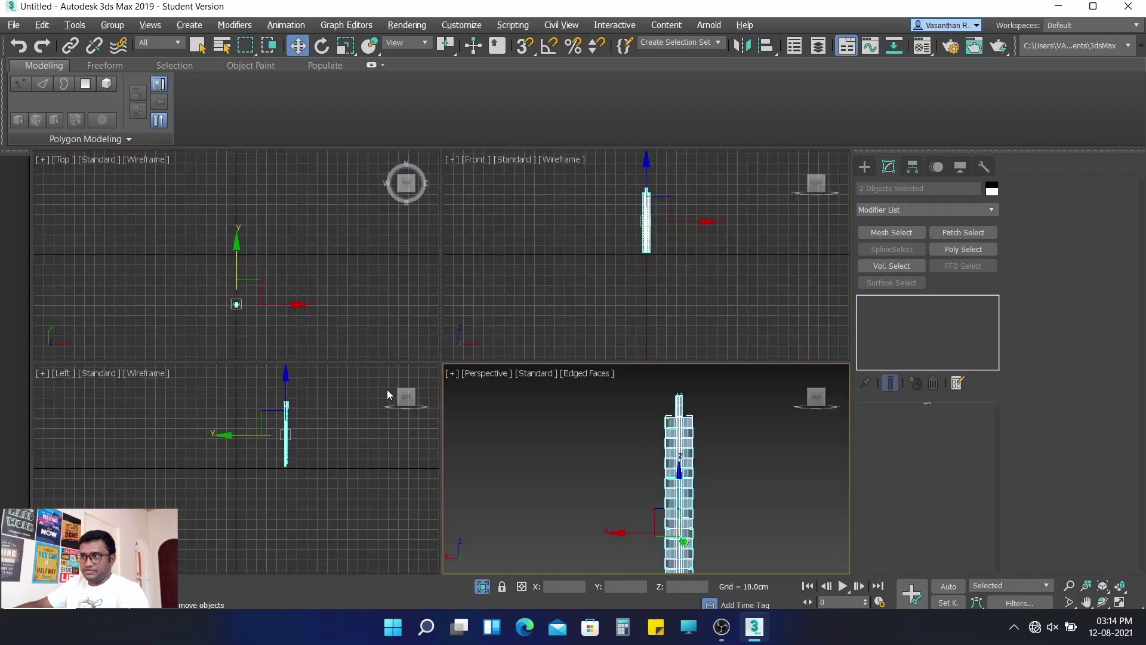
{"action": "scroll", "coordinate": [234, 309], "scroll_direction": "up", "scroll_amount": 2}
{"action": "scroll", "coordinate": [238, 301], "scroll_direction": "up", "scroll_amount": 2}
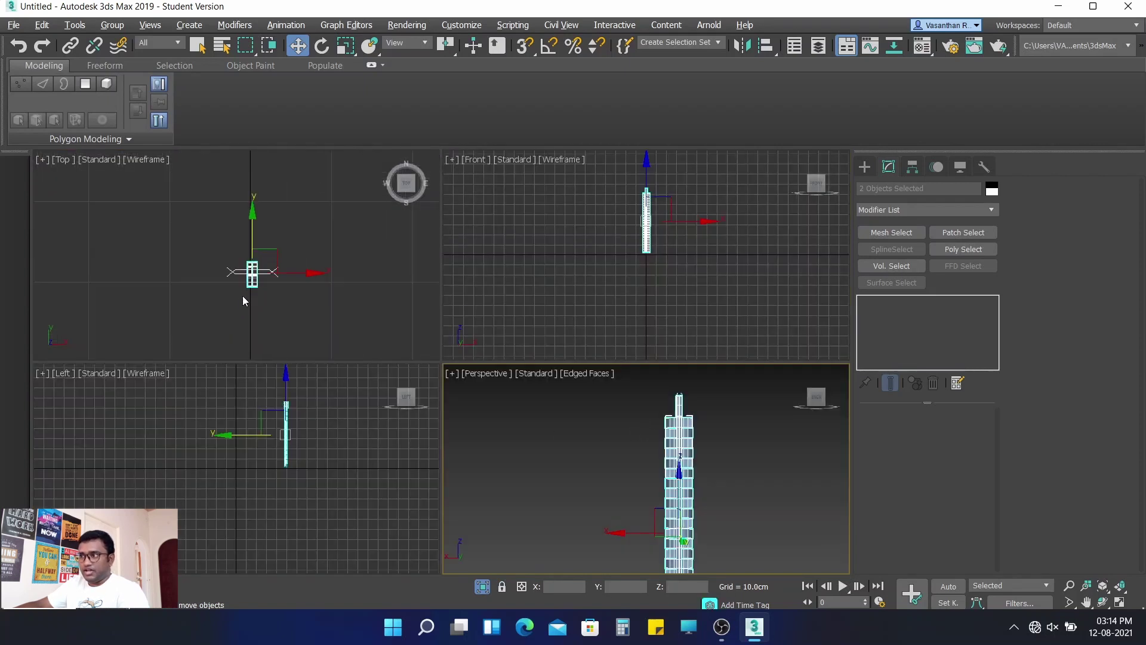
{"action": "scroll", "coordinate": [244, 280], "scroll_direction": "up", "scroll_amount": 2}
{"action": "scroll", "coordinate": [244, 270], "scroll_direction": "up", "scroll_amount": 2}
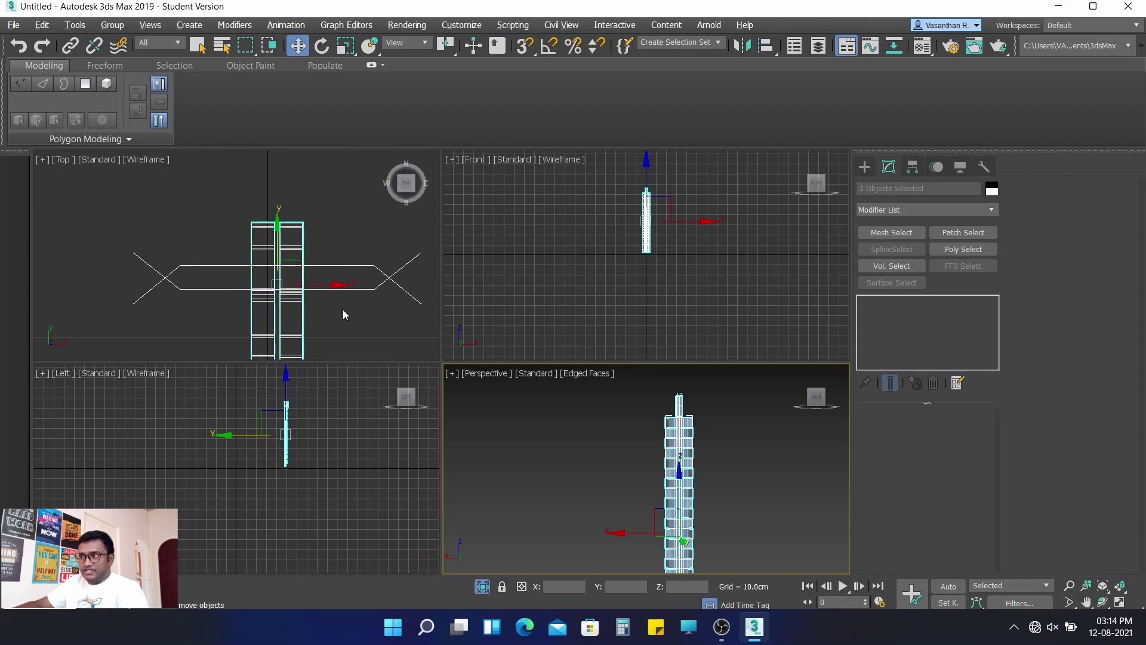
{"action": "middle_click_drag", "start_coordinate": [343, 310], "coordinate": [367, 294]}
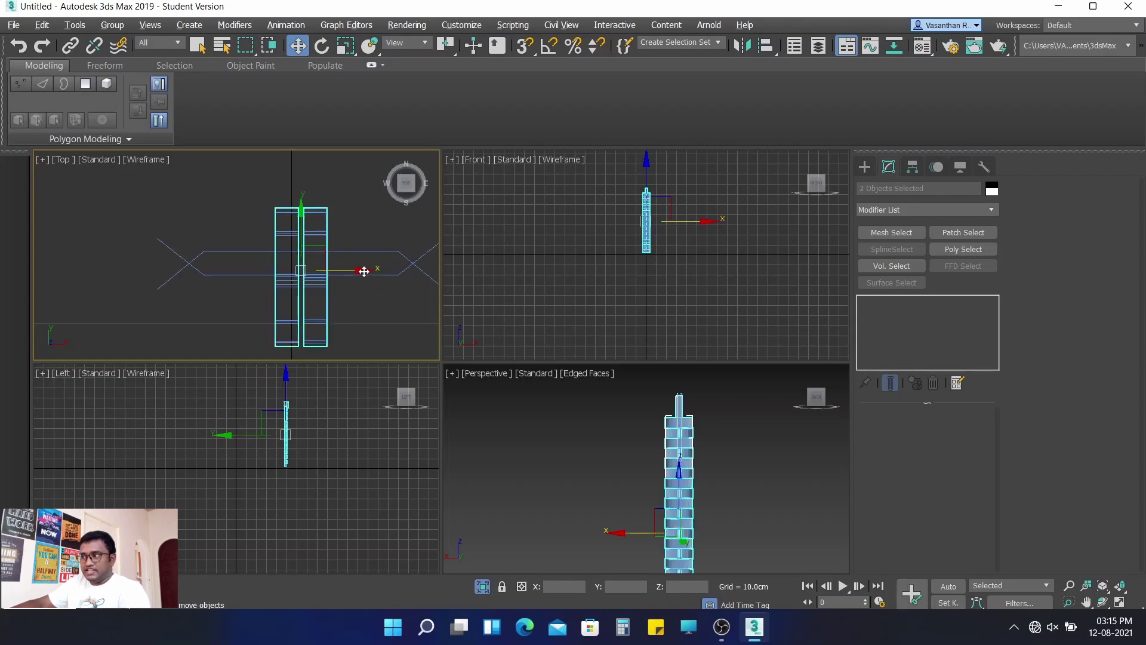
- Shift-drag the leg left along X as a Copy, creating Object004
{"action": "left_click_drag", "start_coordinate": [363, 271], "coordinate": [76, 285], "text": "shift"}
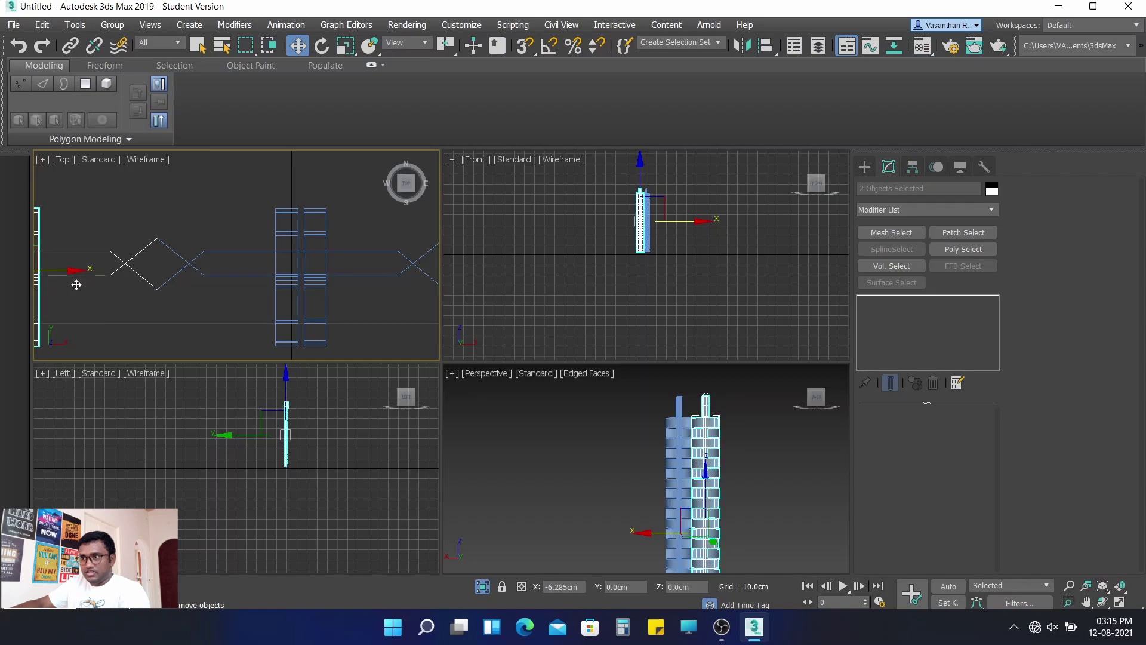
{"action": "left_click_drag", "start_coordinate": [75, 285], "coordinate": [75, 284], "text": "shift"}
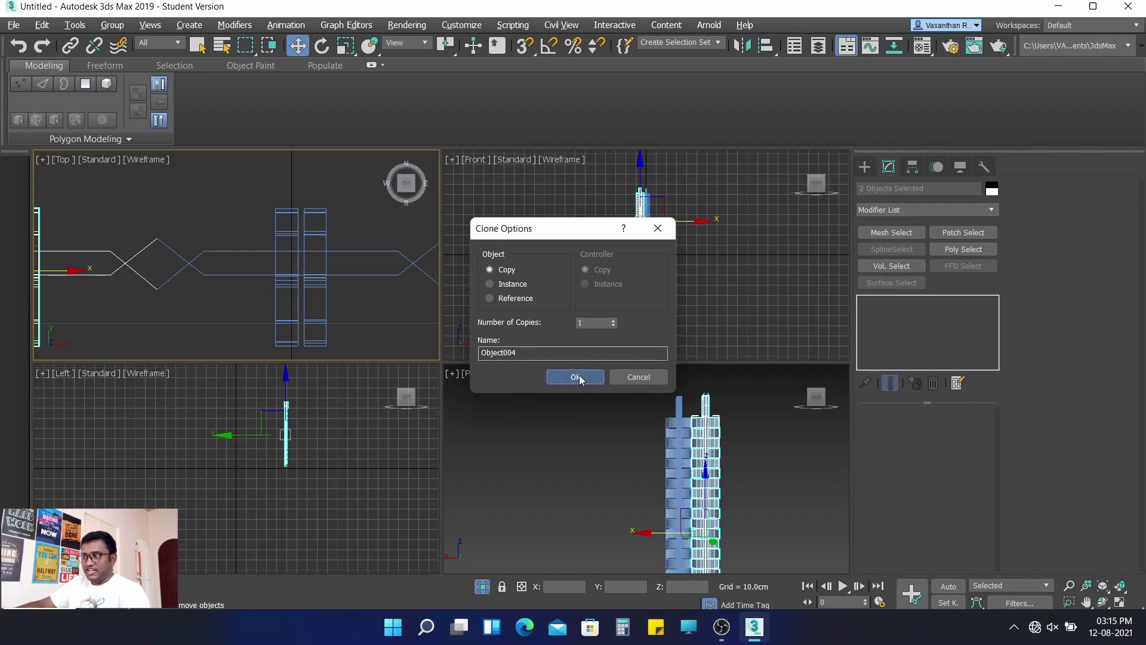
{"action": "left_click", "coordinate": [578, 377]}
{"action": "left_click", "coordinate": [531, 435]}
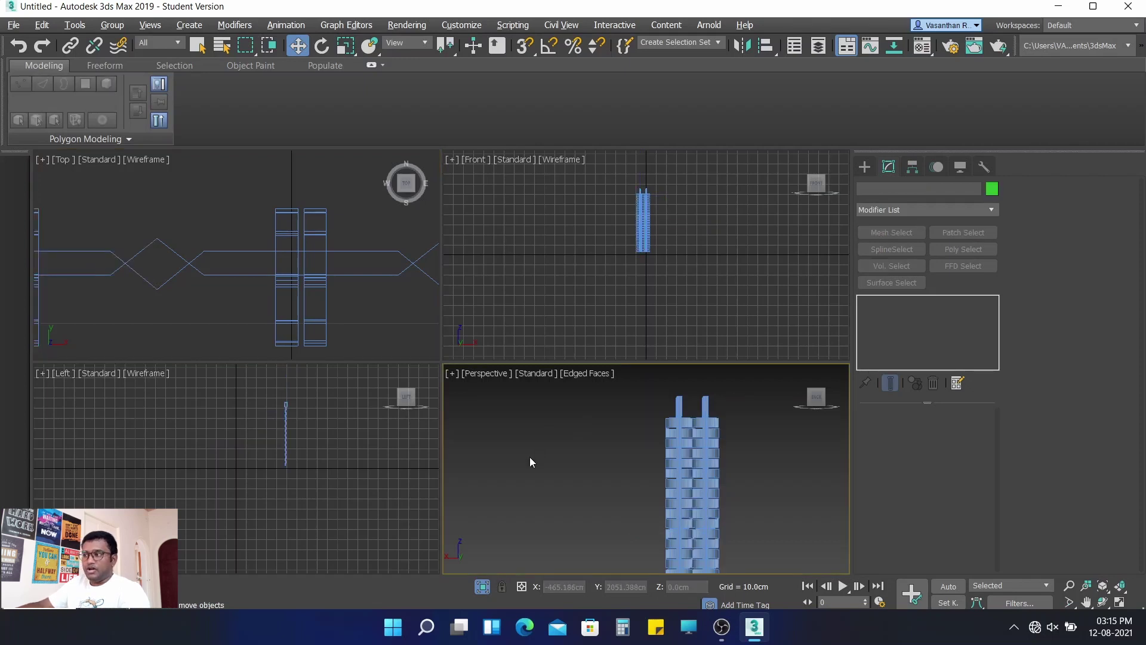
{"action": "key", "text": "alt+w"}
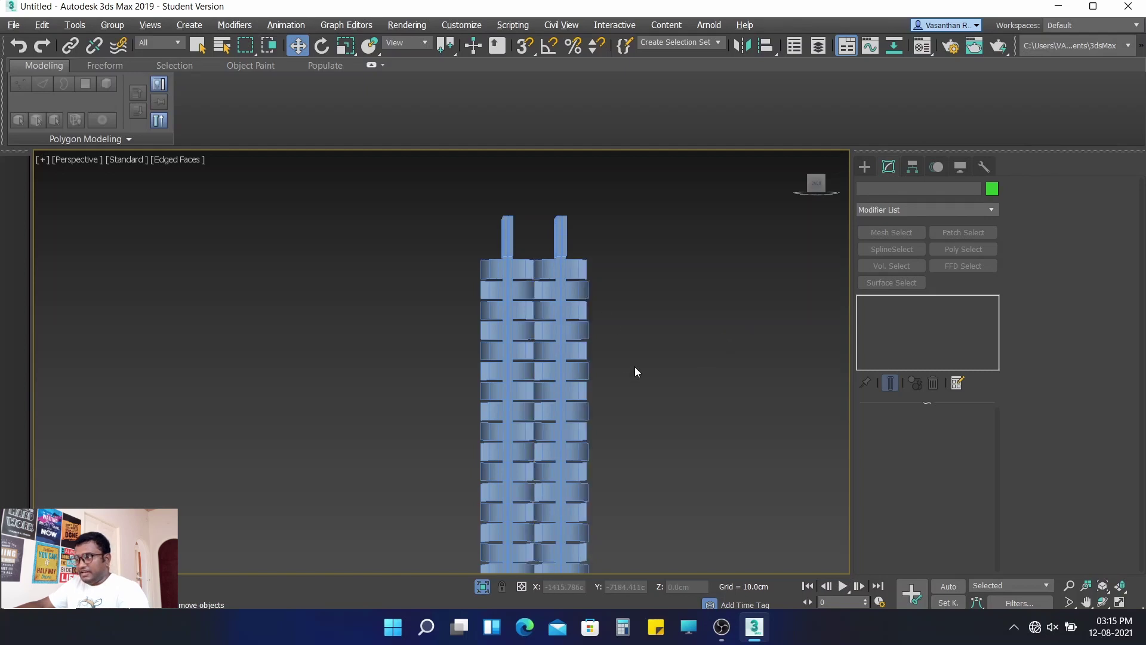
- Orbit the view and select the right tower, Object005
{"action": "mouse_move", "coordinate": [635, 368]}
{"action": "middle_mouse_down", "text": "alt"}
{"action": "mouse_move", "coordinate": [636, 455]}
{"action": "mouse_move", "coordinate": [378, 286]}
{"action": "middle_mouse_up", "text": "alt"}
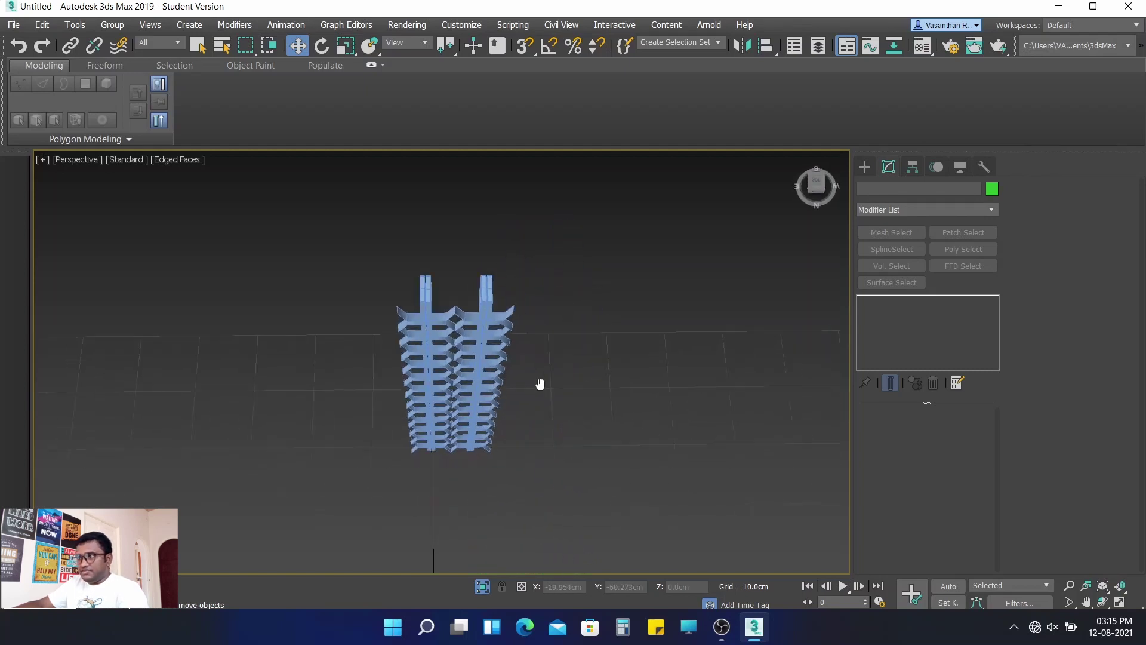
{"action": "left_click", "coordinate": [414, 342]}
{"action": "middle_click_drag", "start_coordinate": [415, 342], "coordinate": [411, 262], "text": "alt"}
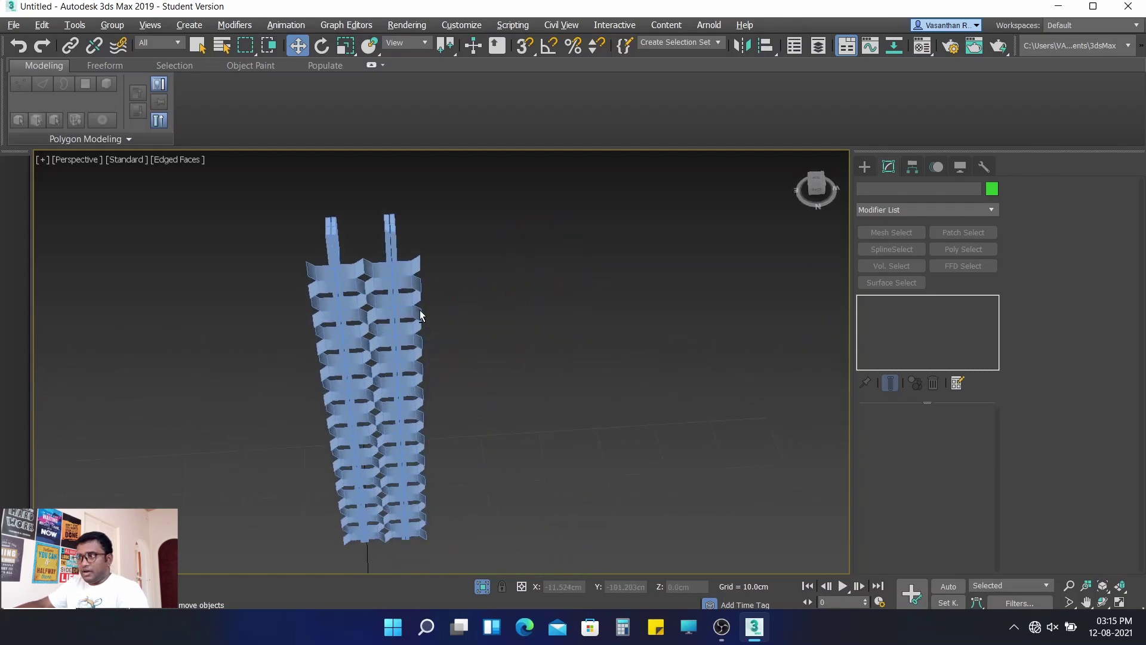
{"action": "left_click", "coordinate": [413, 272]}
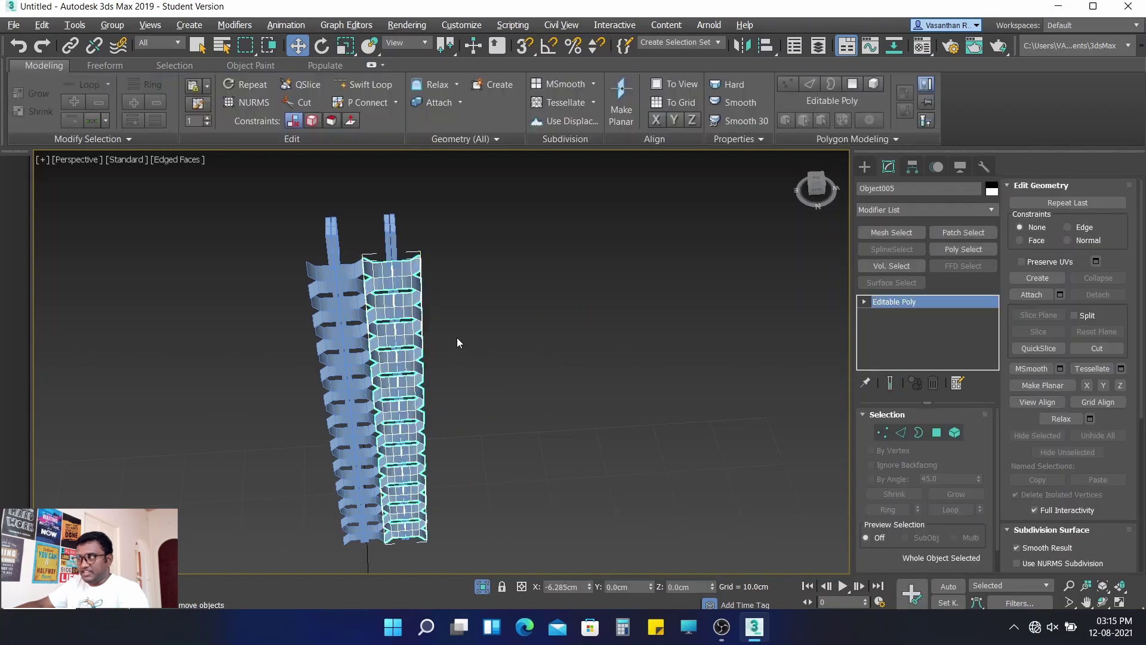
{"action": "mouse_move", "coordinate": [457, 338]}
{"action": "middle_mouse_down"}
{"action": "mouse_move", "coordinate": [449, 320]}
{"action": "mouse_move", "coordinate": [473, 355]}
{"action": "mouse_move", "coordinate": [480, 338]}
{"action": "middle_mouse_up"}
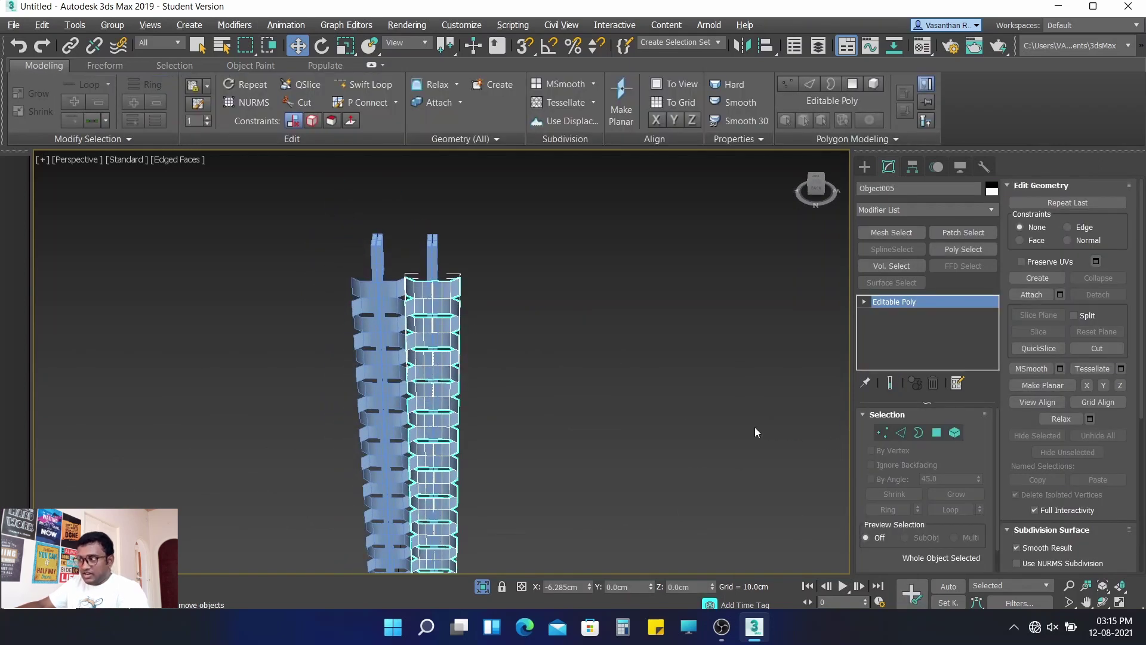
- At Element level, select all 216 polygons of the right tower
{"action": "left_click", "coordinate": [954, 433]}
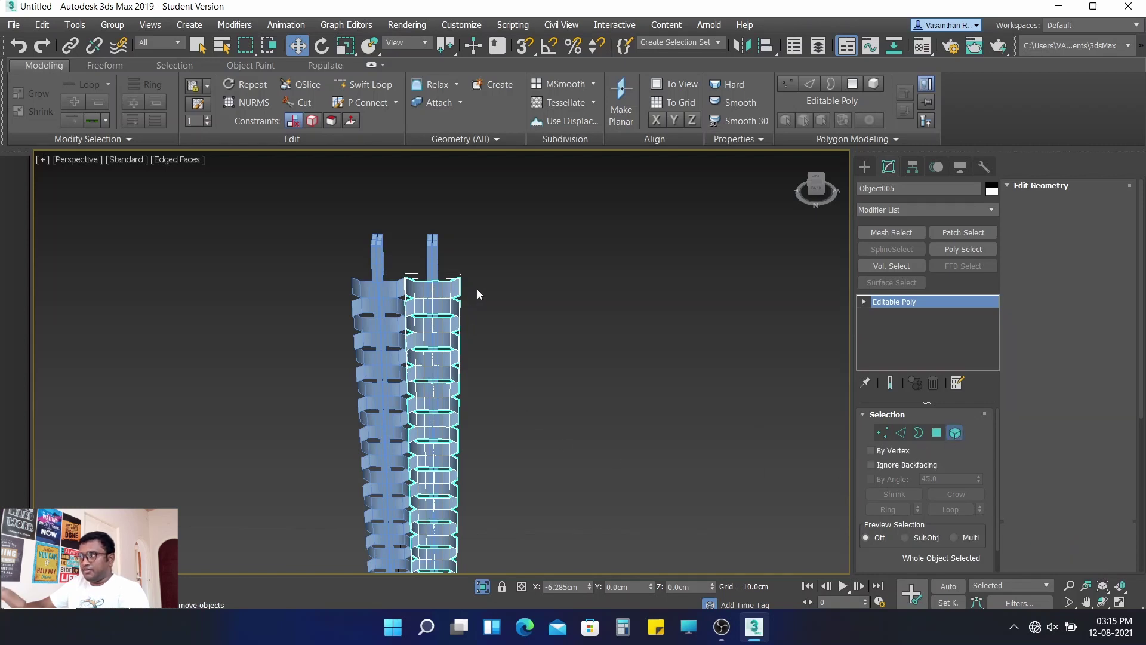
{"action": "key", "text": "ctrl+a"}
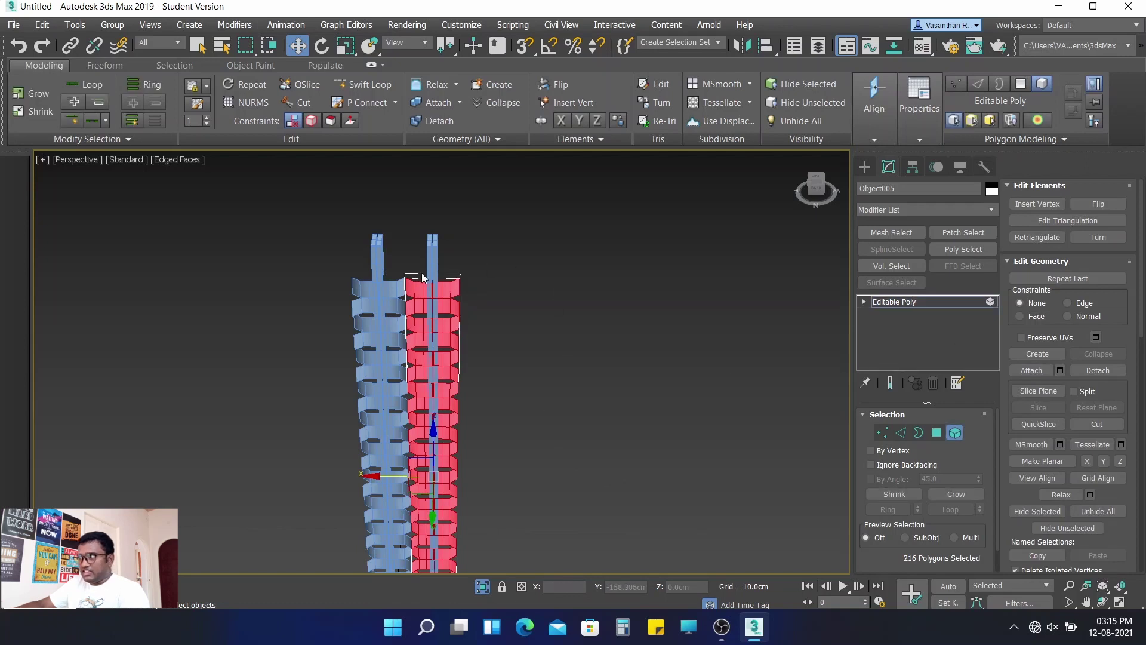
{"action": "mouse_move", "coordinate": [629, 399]}
{"action": "middle_mouse_down", "text": "alt"}
{"action": "mouse_move", "coordinate": [825, 385]}
{"action": "mouse_move", "coordinate": [622, 387]}
{"action": "middle_mouse_up", "text": "alt"}
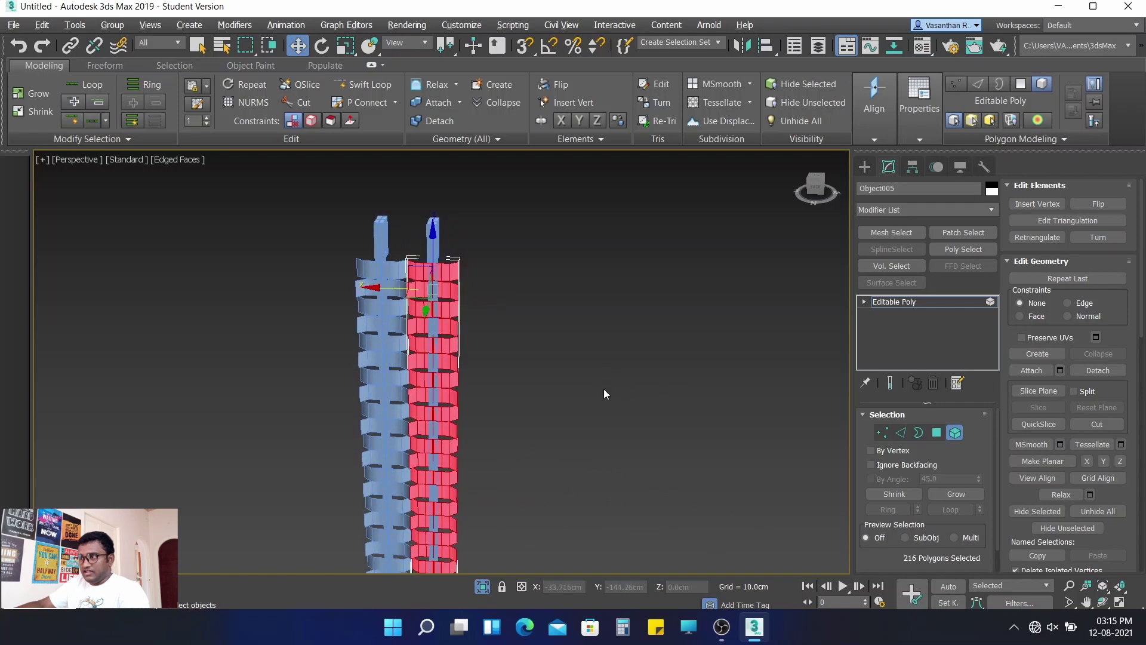
{"action": "left_click", "coordinate": [615, 396]}
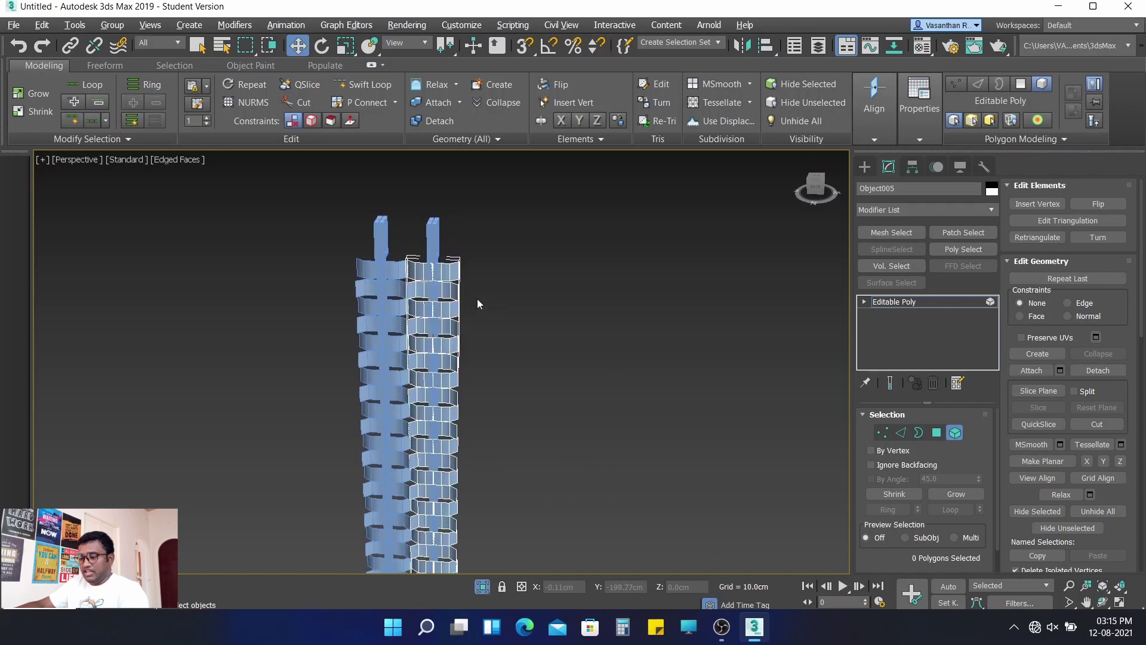
{"action": "key", "text": "ctrl+z"}
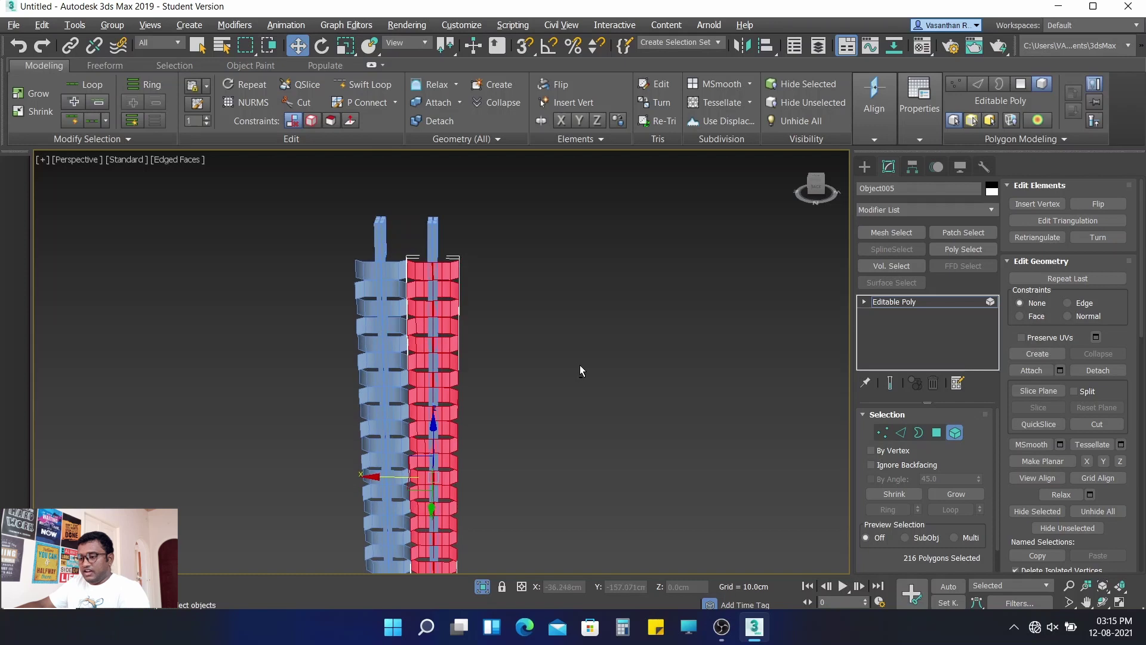
- Restore four viewports, choose Select and Rotate, and enable Angle Snap
{"action": "key", "text": "alt+w"}
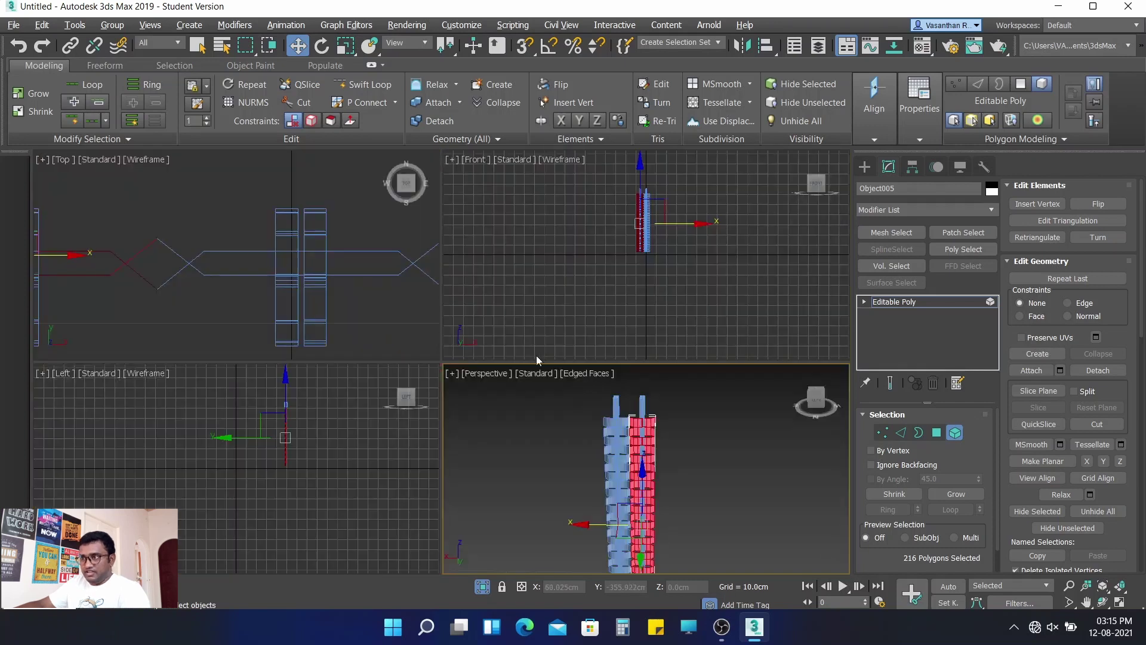
{"action": "scroll", "coordinate": [149, 299], "scroll_direction": "down", "scroll_amount": 2}
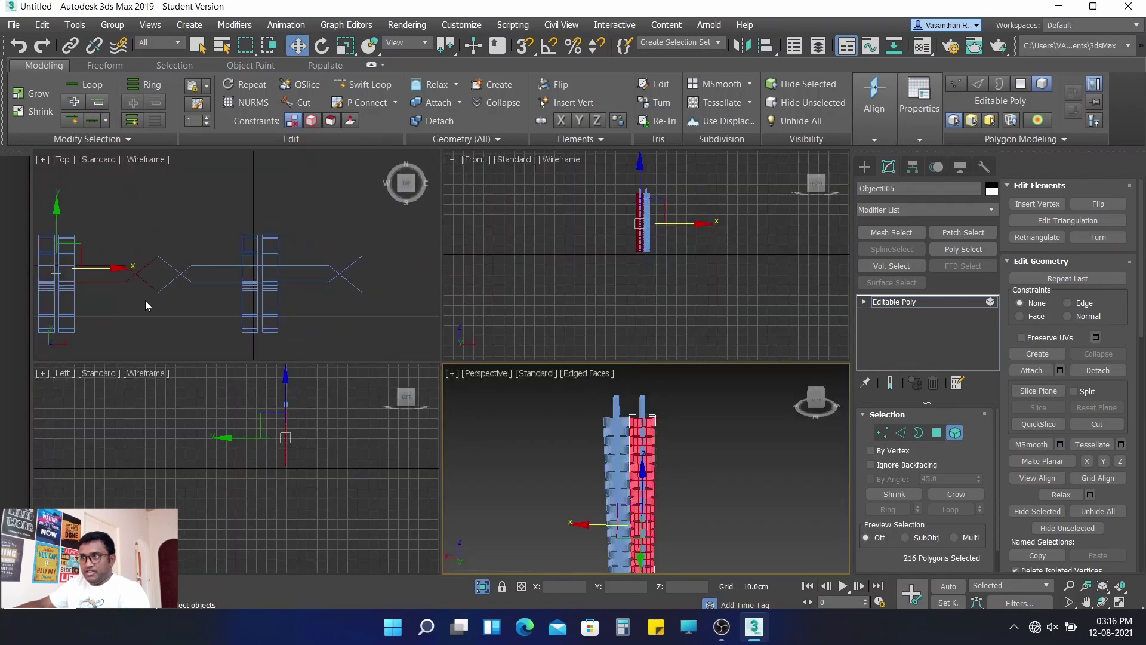
{"action": "middle_click_drag", "start_coordinate": [146, 299], "coordinate": [242, 295]}
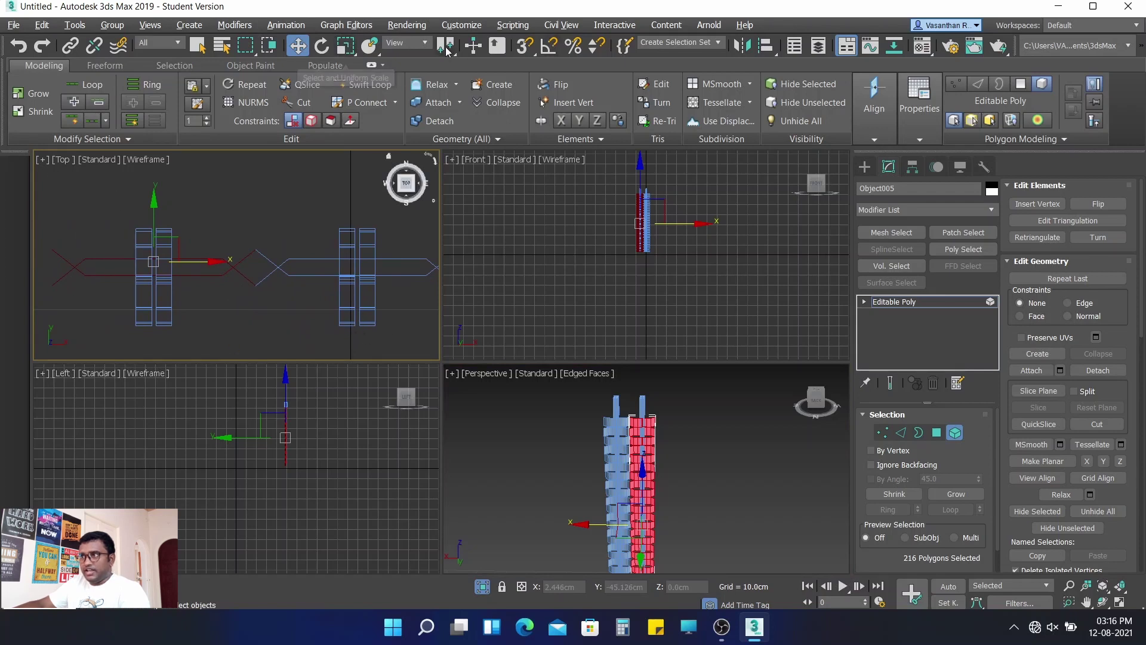
{"action": "left_click", "coordinate": [322, 47]}
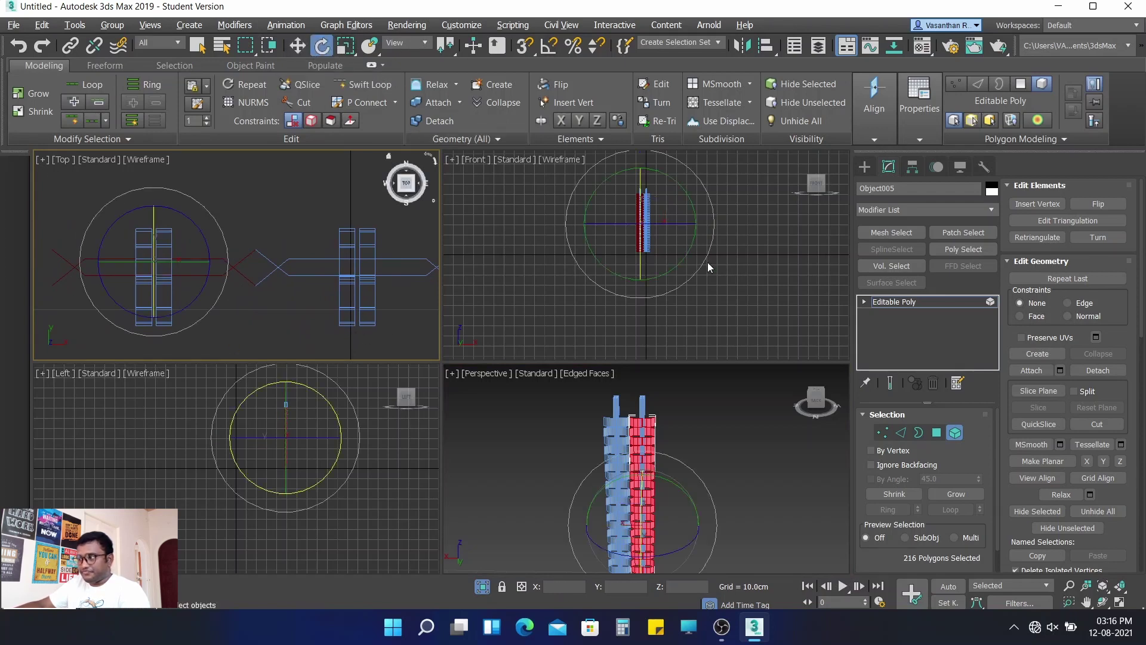
{"action": "middle_click_drag", "start_coordinate": [739, 439], "coordinate": [721, 373]}
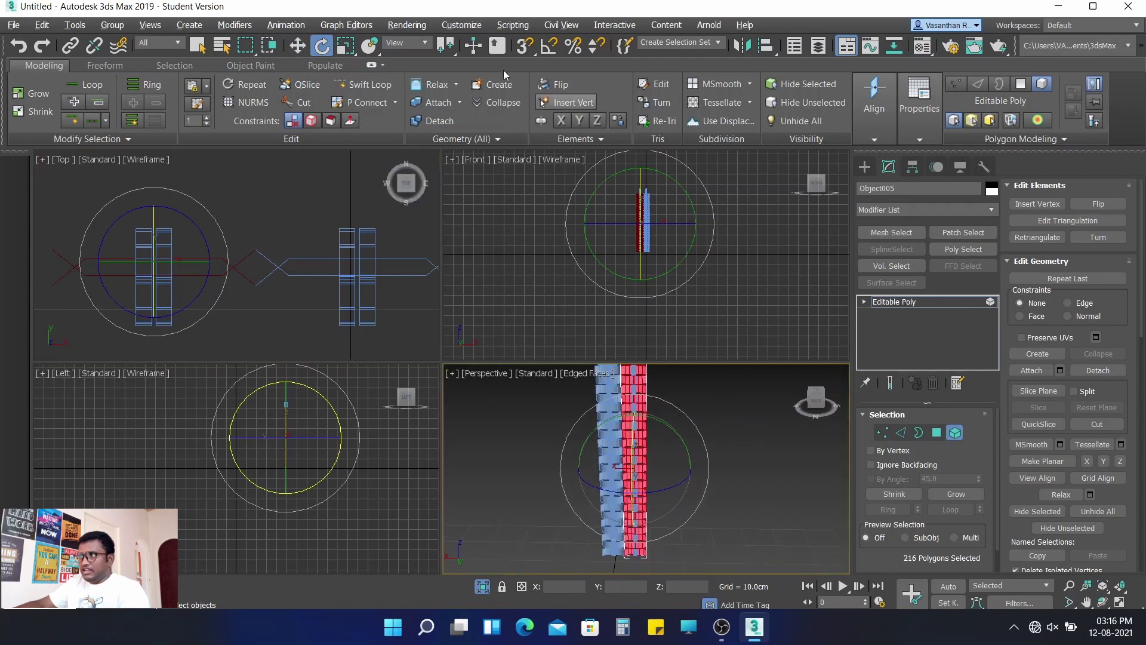
{"action": "left_click", "coordinate": [550, 49]}
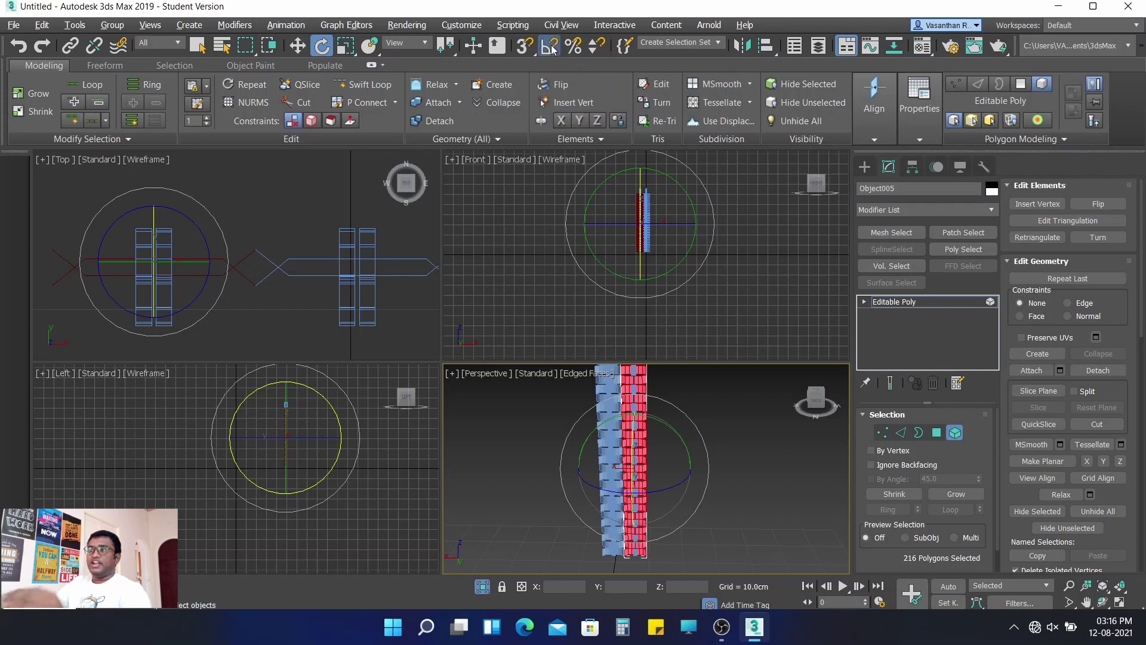
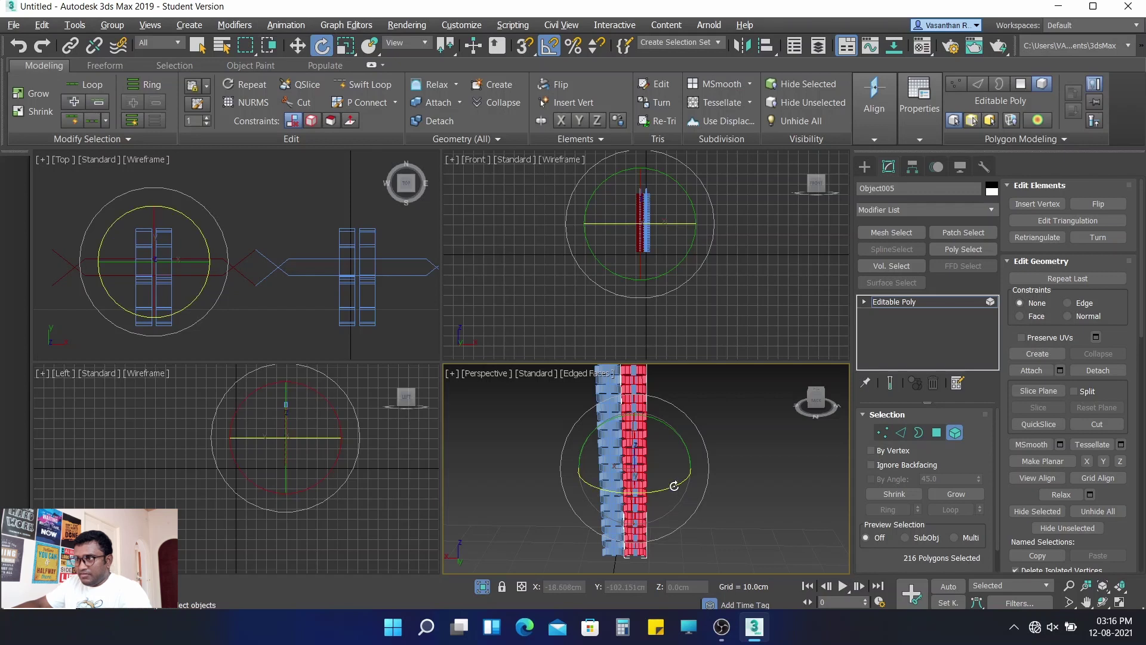
- Rotate the second strip column about its vertical Z axis, then clear the polygon selection
{"action": "mouse_move", "coordinate": [674, 486]}
{"action": "left_mouse_down"}
{"action": "mouse_move", "coordinate": [635, 576]}
{"action": "mouse_move", "coordinate": [610, 9]}
{"action": "left_mouse_up"}
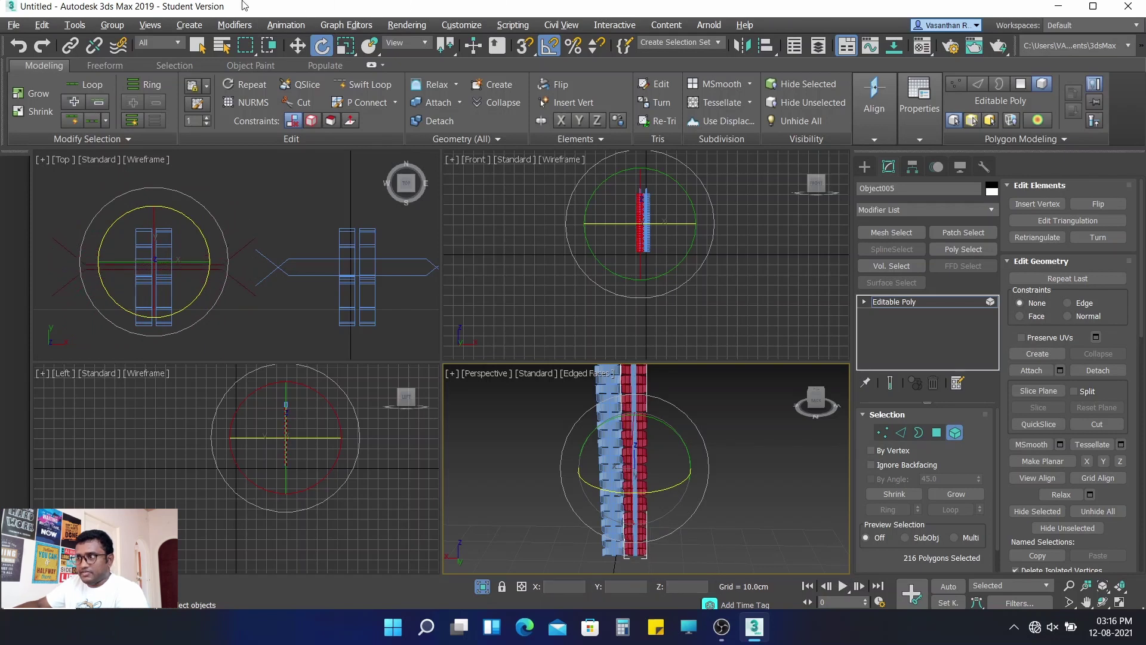
{"action": "scroll", "coordinate": [153, 273], "scroll_direction": "up", "scroll_amount": 2}
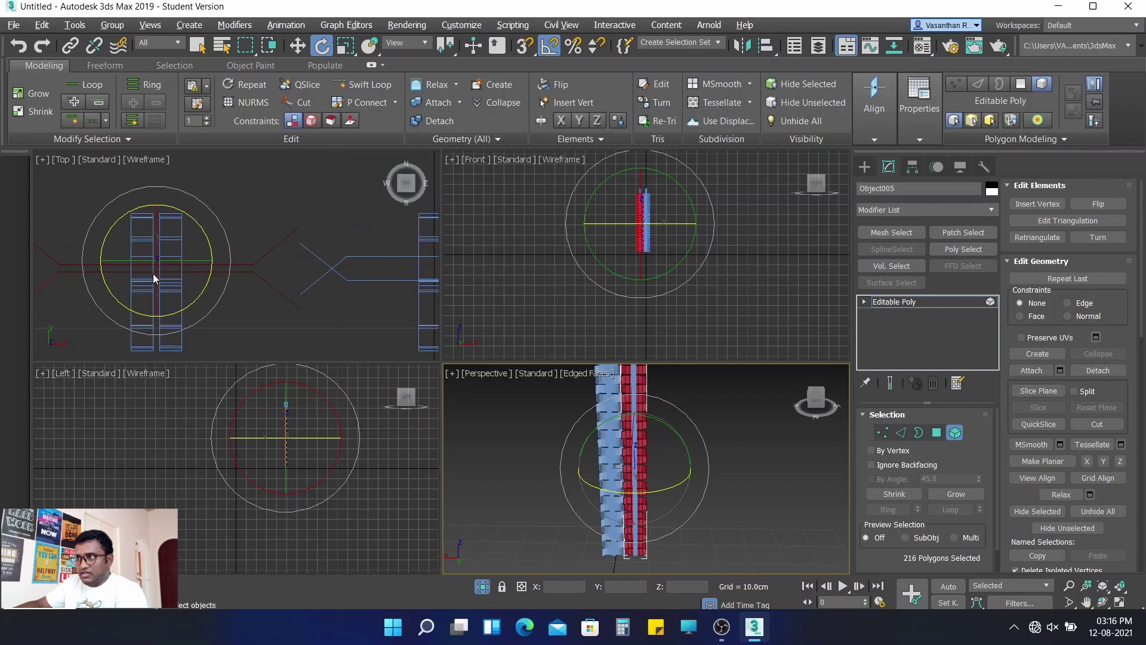
{"action": "scroll", "coordinate": [189, 286], "scroll_direction": "up", "scroll_amount": 2}
{"action": "left_click", "coordinate": [248, 292]}
{"action": "scroll", "coordinate": [261, 293], "scroll_direction": "down", "scroll_amount": 2}
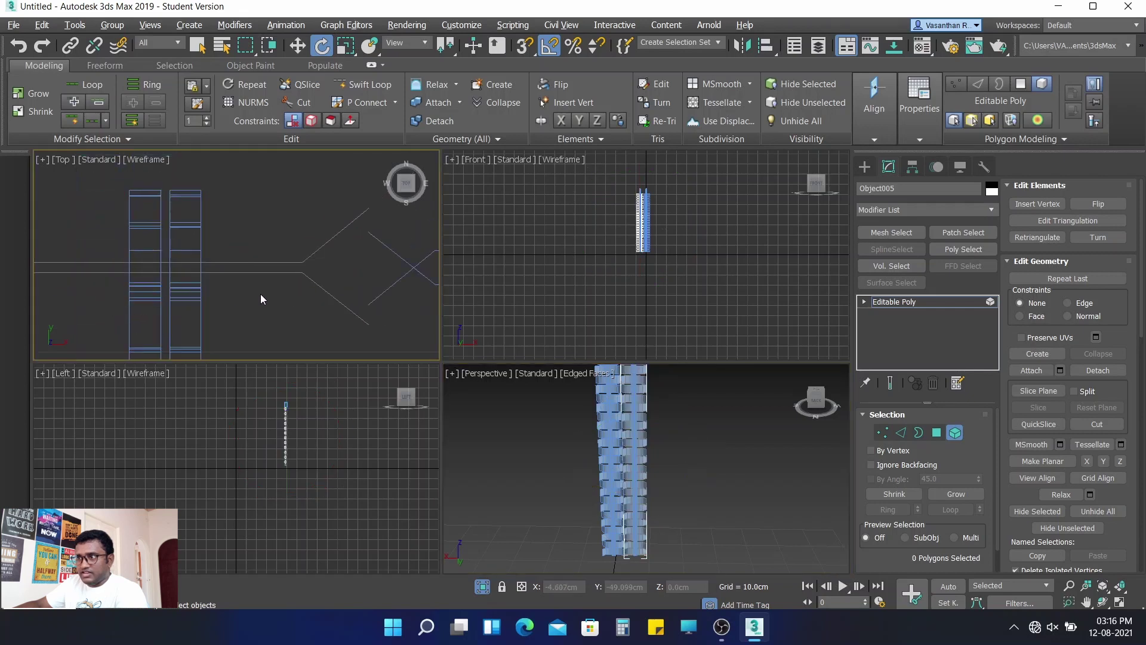
{"action": "scroll", "coordinate": [302, 293], "scroll_direction": "down", "scroll_amount": 2}
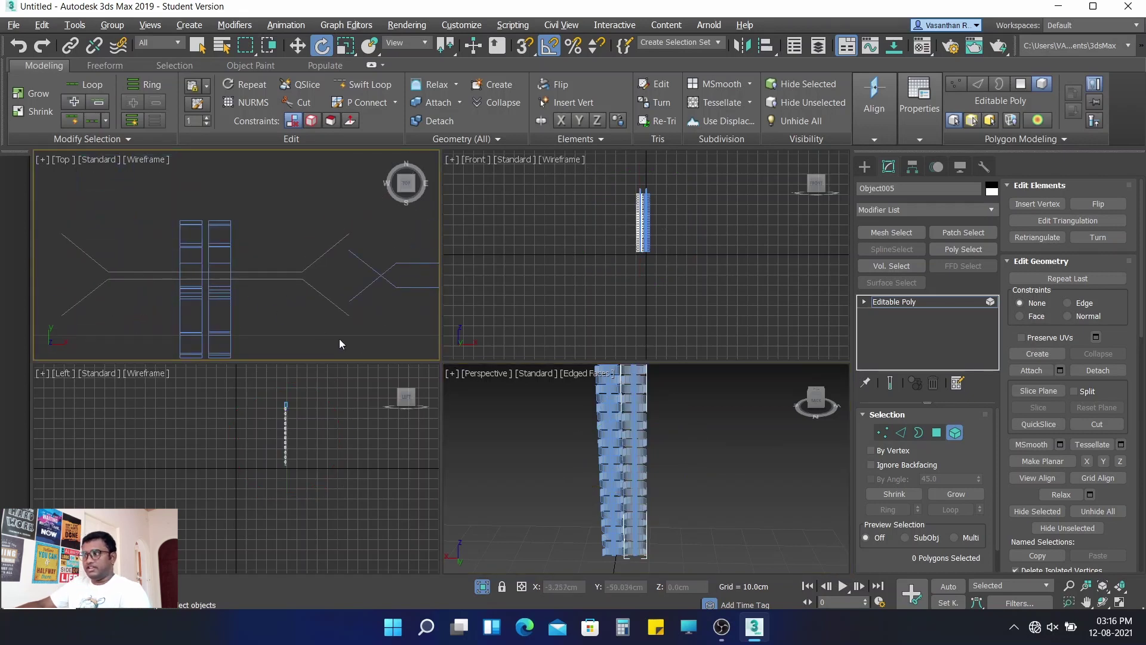
- Maximize the Perspective viewport with Alt+W, switch to Select and Move, and leave no polygons selected
{"action": "left_click", "coordinate": [550, 435]}
{"action": "key", "text": "alt+w"}
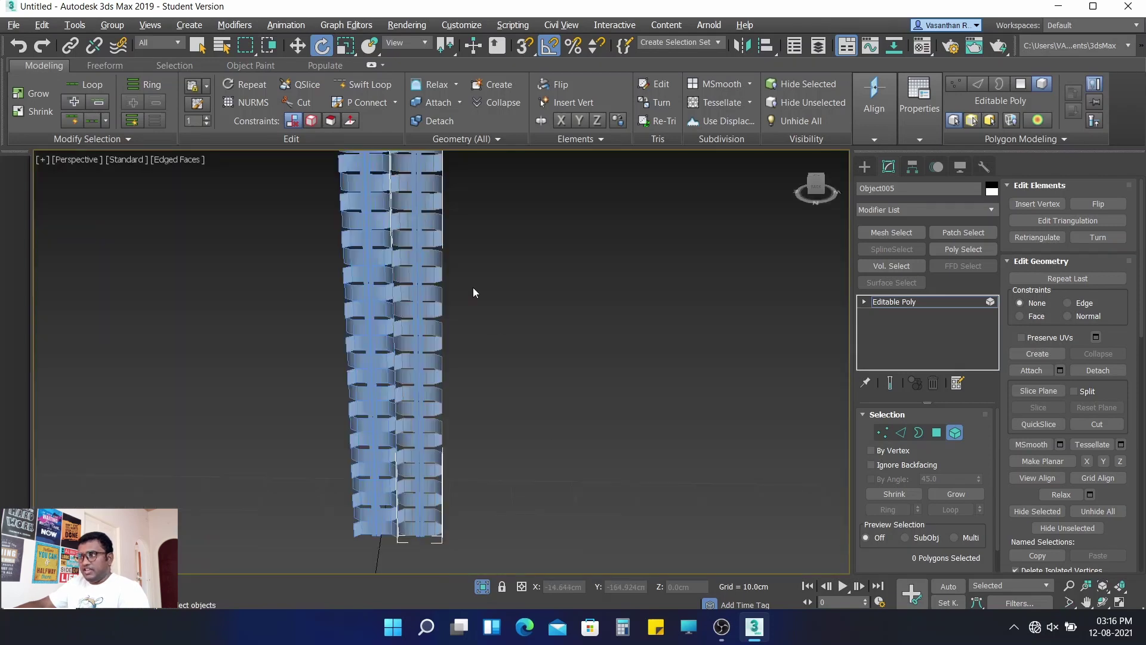
{"action": "middle_click_drag", "start_coordinate": [472, 291], "coordinate": [486, 406]}
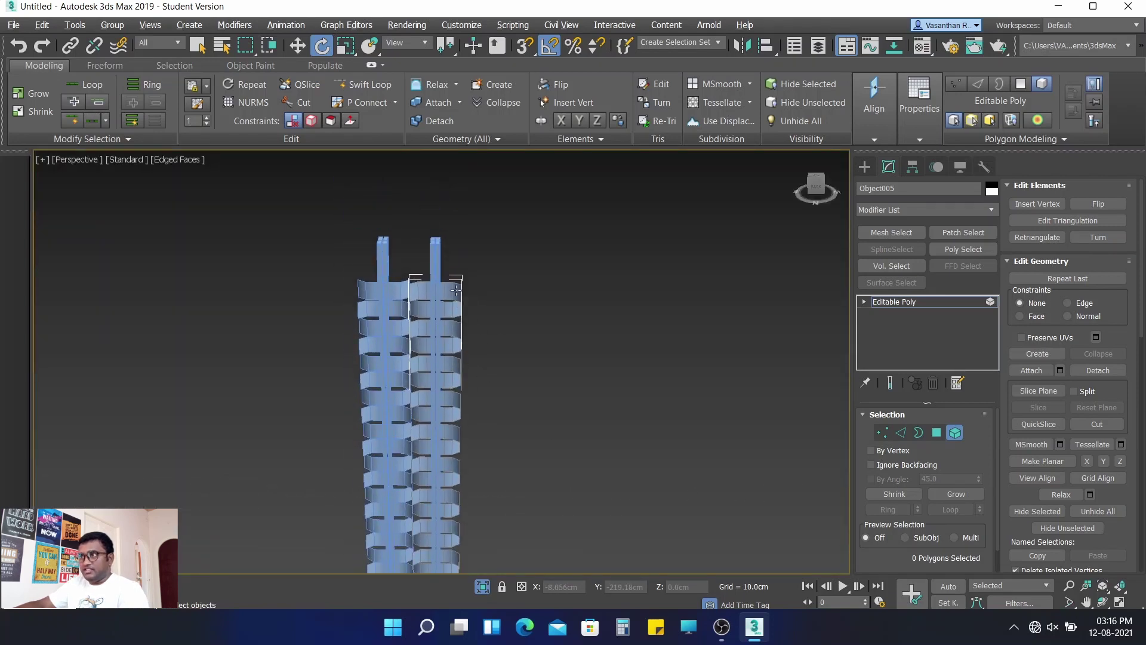
{"action": "left_click_drag", "start_coordinate": [456, 290], "coordinate": [463, 305]}
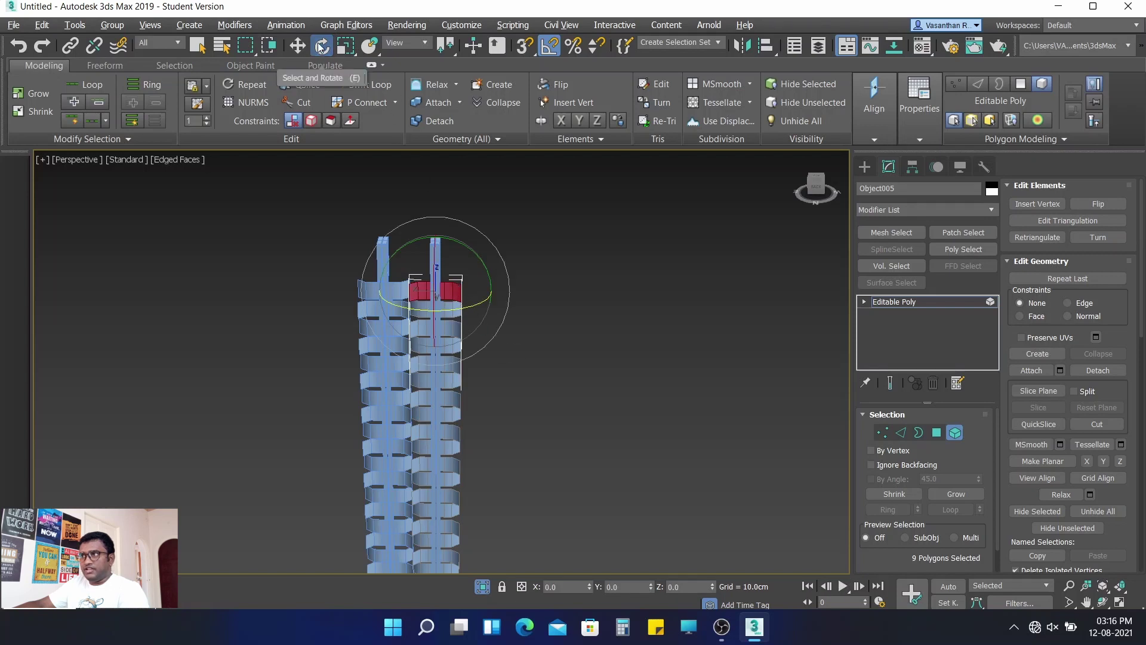
{"action": "left_click", "coordinate": [298, 46]}
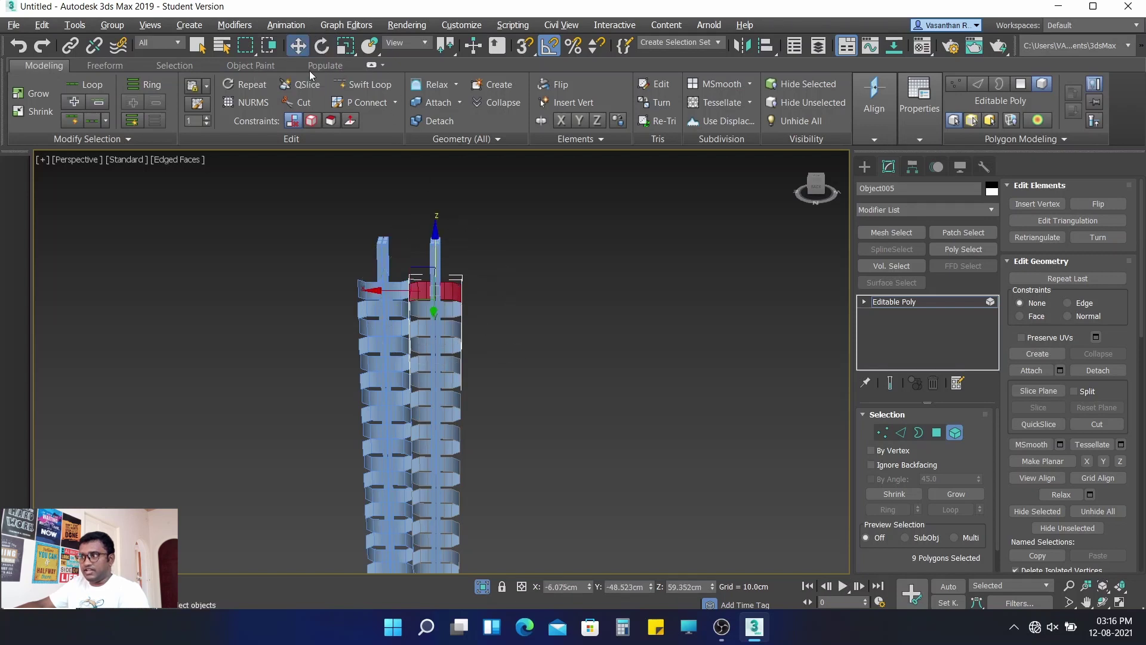
{"action": "left_click", "coordinate": [519, 332]}
{"action": "key", "text": "ctrl+z"}
{"action": "left_click", "coordinate": [484, 312]}
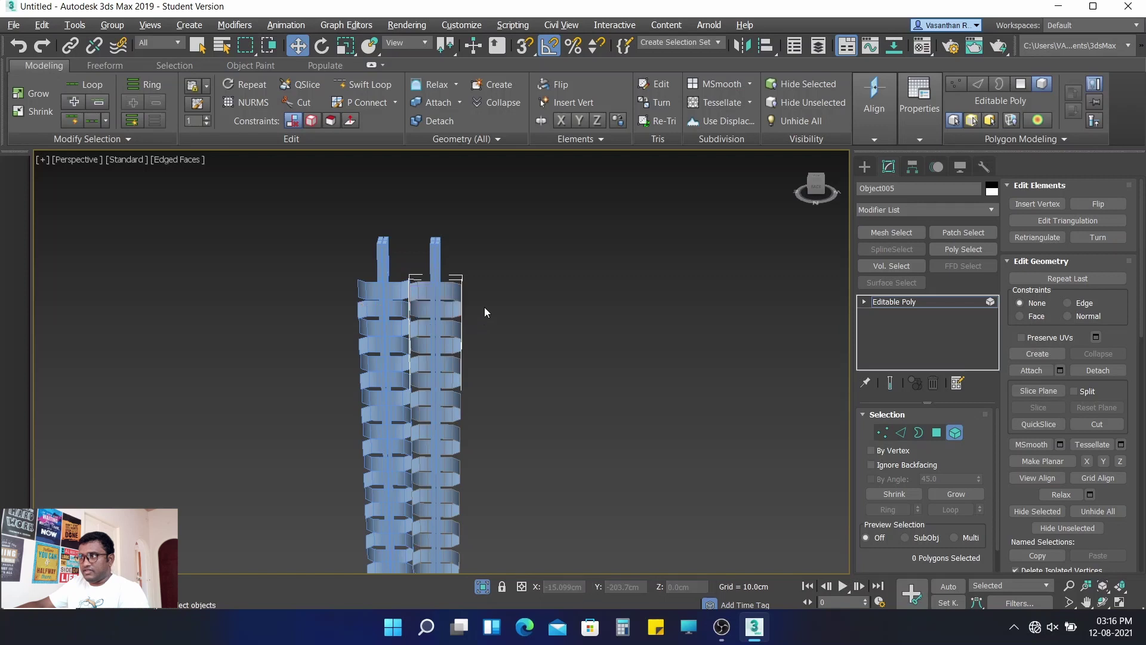
{"action": "scroll", "coordinate": [482, 314], "scroll_direction": "down", "scroll_amount": 2}
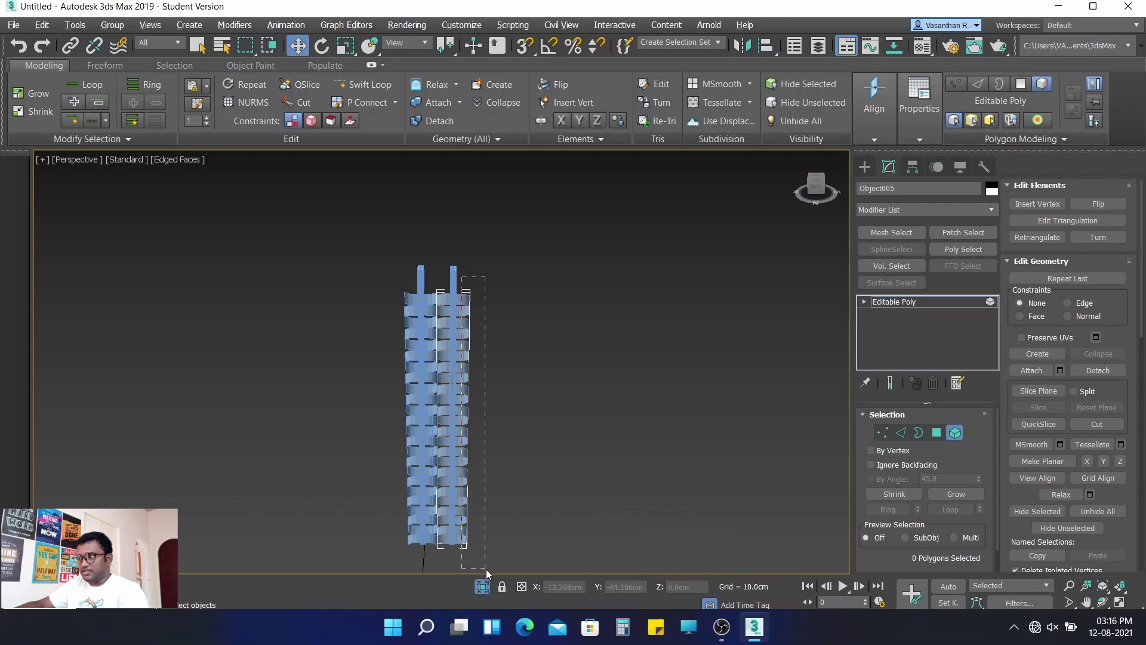
- Select the right column's polygons and flip their faces
{"action": "left_click_drag", "start_coordinate": [486, 569], "coordinate": [485, 568]}
{"action": "scroll", "coordinate": [417, 278], "scroll_direction": "up", "scroll_amount": 2}
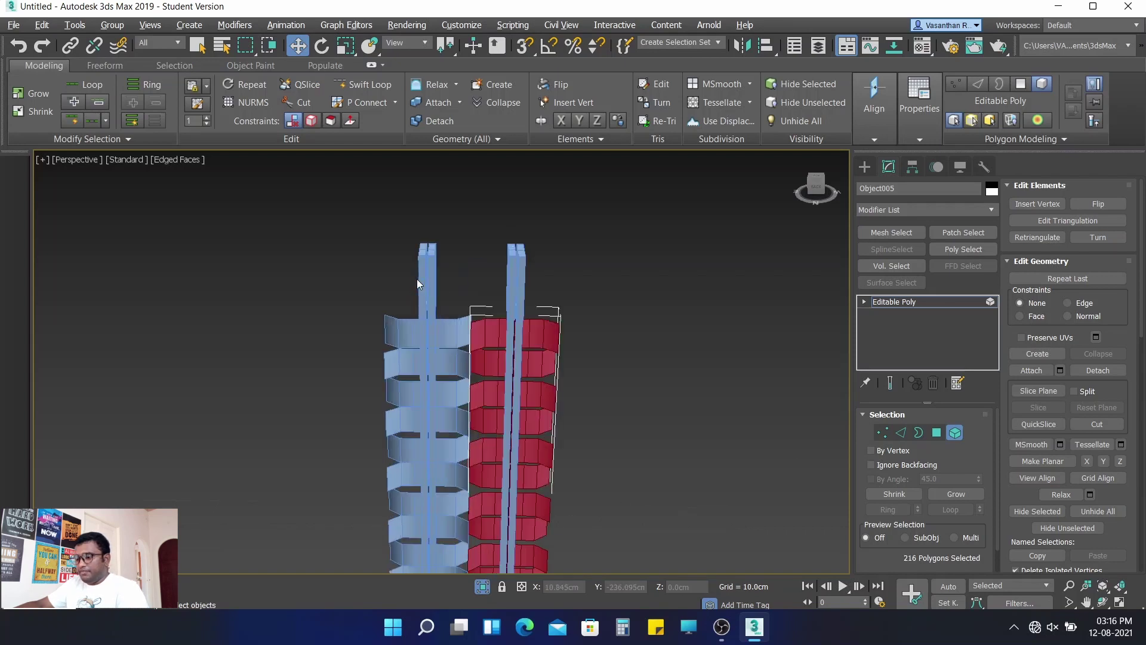
{"action": "scroll", "coordinate": [587, 331], "scroll_direction": "up", "scroll_amount": 2}
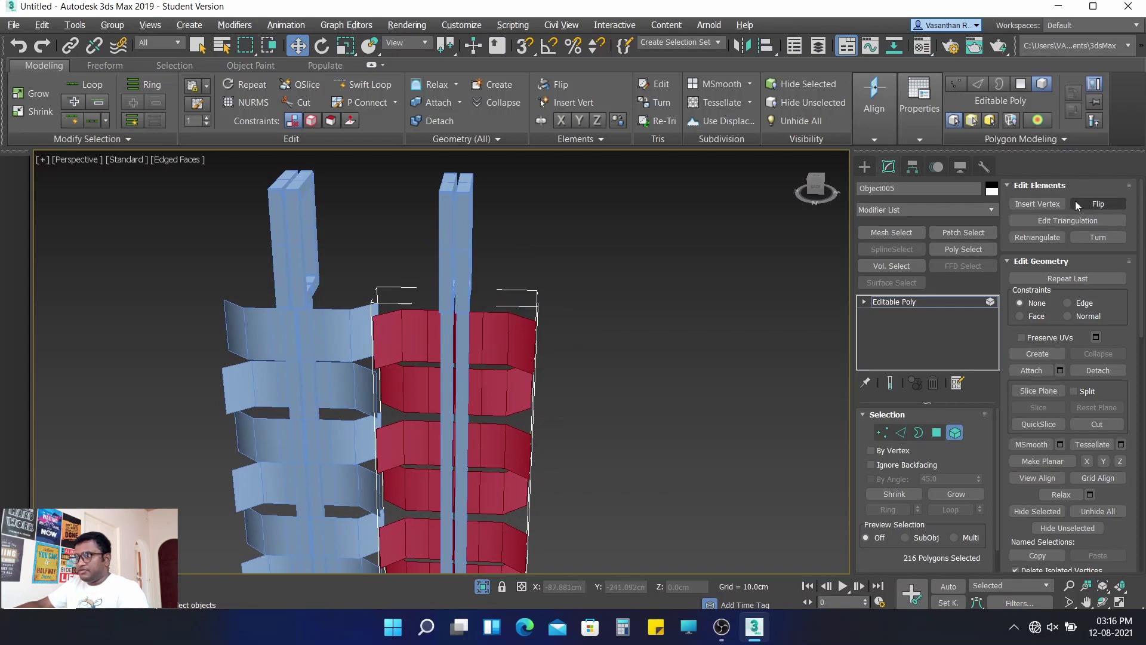
{"action": "left_click", "coordinate": [1096, 204]}
{"action": "scroll", "coordinate": [399, 314], "scroll_direction": "up", "scroll_amount": 3}
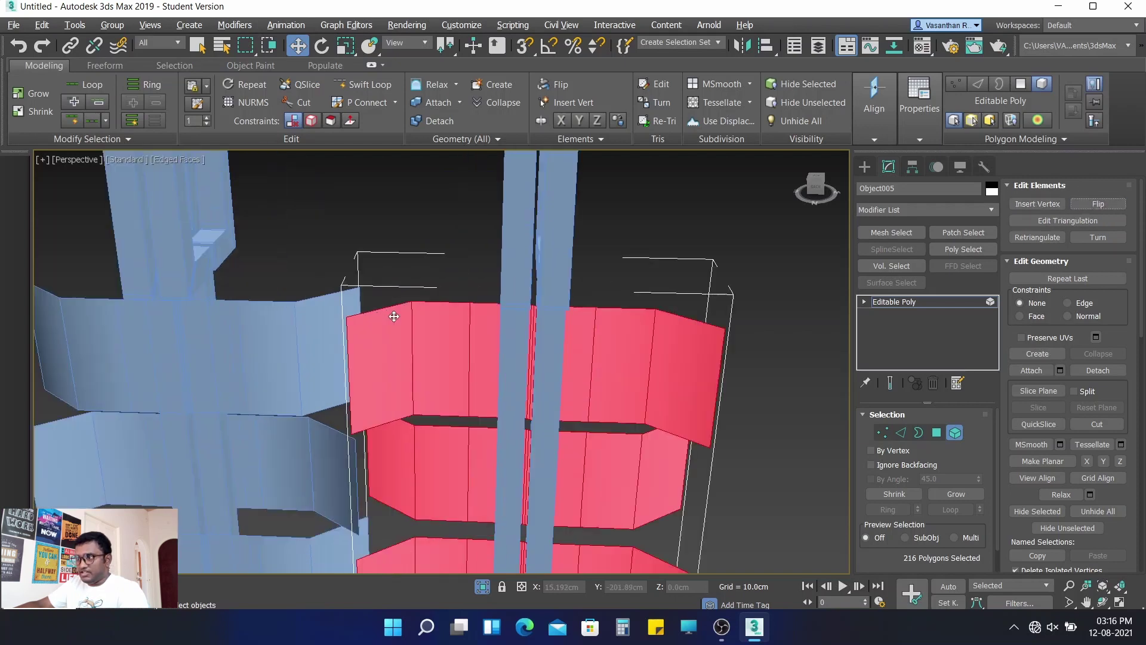
{"action": "scroll", "coordinate": [350, 321], "scroll_direction": "up", "scroll_amount": 2}
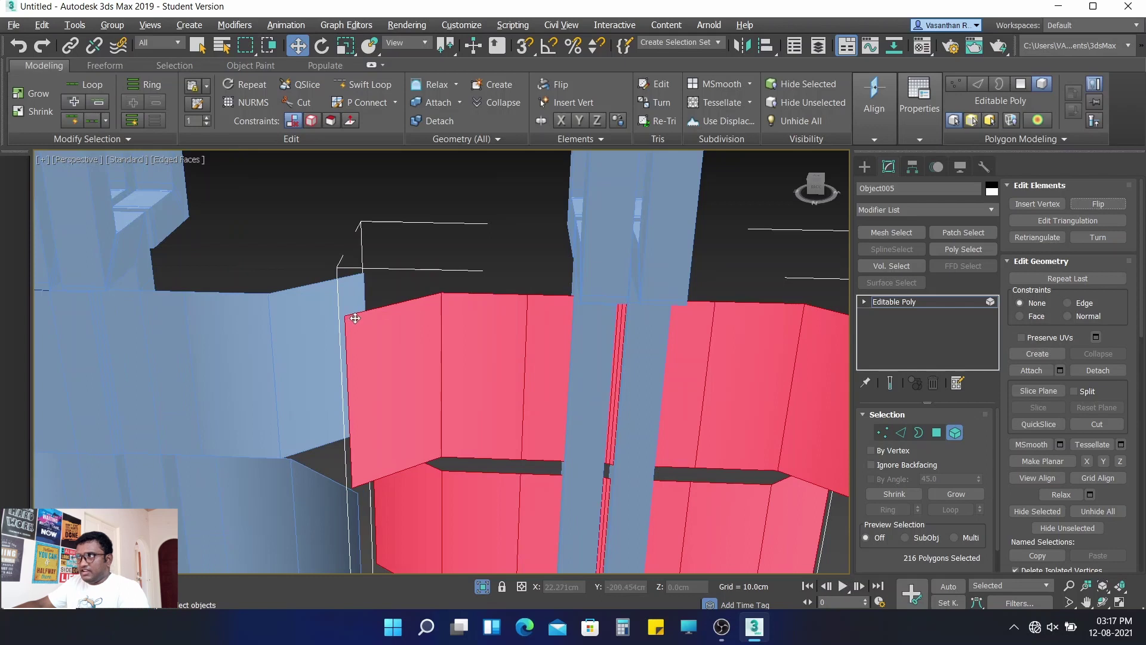
- With snaps on, move the right column to snap flush onto the left column's vertex
{"action": "left_click", "coordinate": [523, 42]}
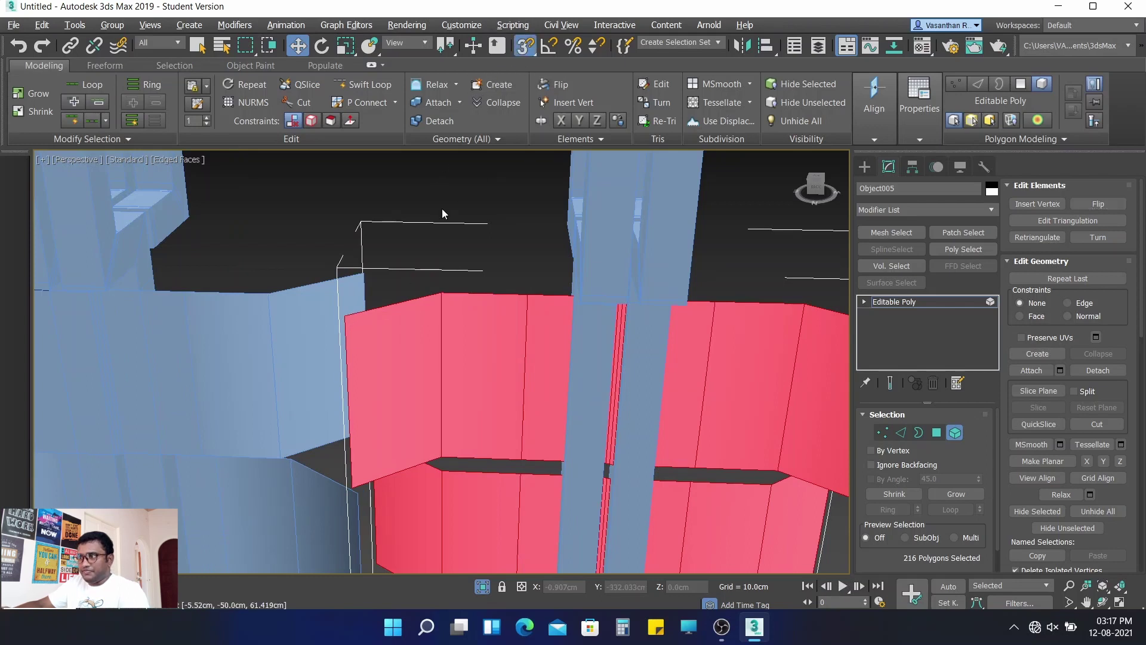
{"action": "left_click_drag", "start_coordinate": [351, 322], "coordinate": [368, 276]}
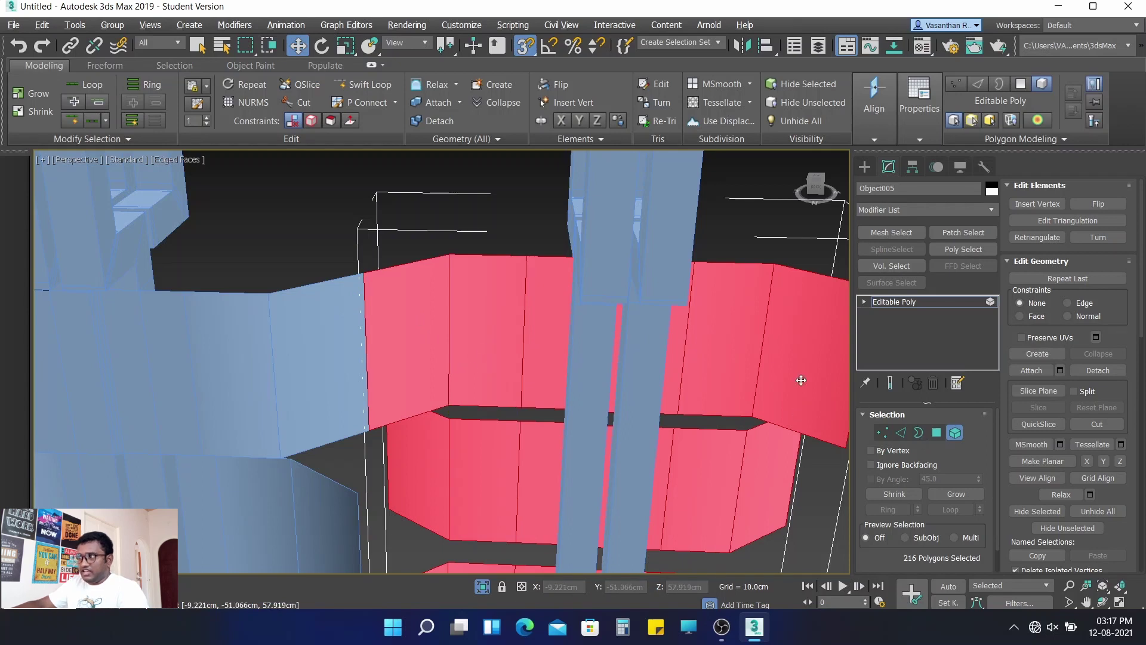
{"action": "scroll", "coordinate": [729, 363], "scroll_direction": "down", "scroll_amount": 4}
{"action": "mouse_move", "coordinate": [729, 363]}
{"action": "middle_mouse_down"}
{"action": "mouse_move", "coordinate": [657, 327]}
{"action": "mouse_move", "coordinate": [556, 245]}
{"action": "middle_mouse_up"}
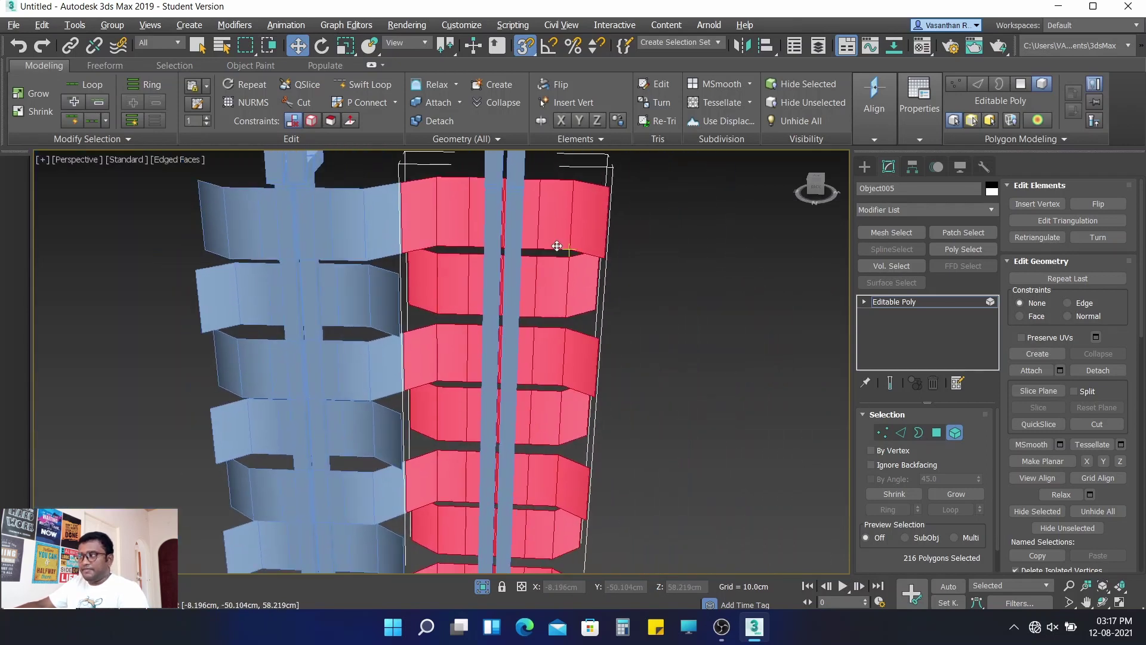
{"action": "scroll", "coordinate": [556, 246], "scroll_direction": "down", "scroll_amount": 1}
{"action": "scroll", "coordinate": [558, 257], "scroll_direction": "down", "scroll_amount": 1}
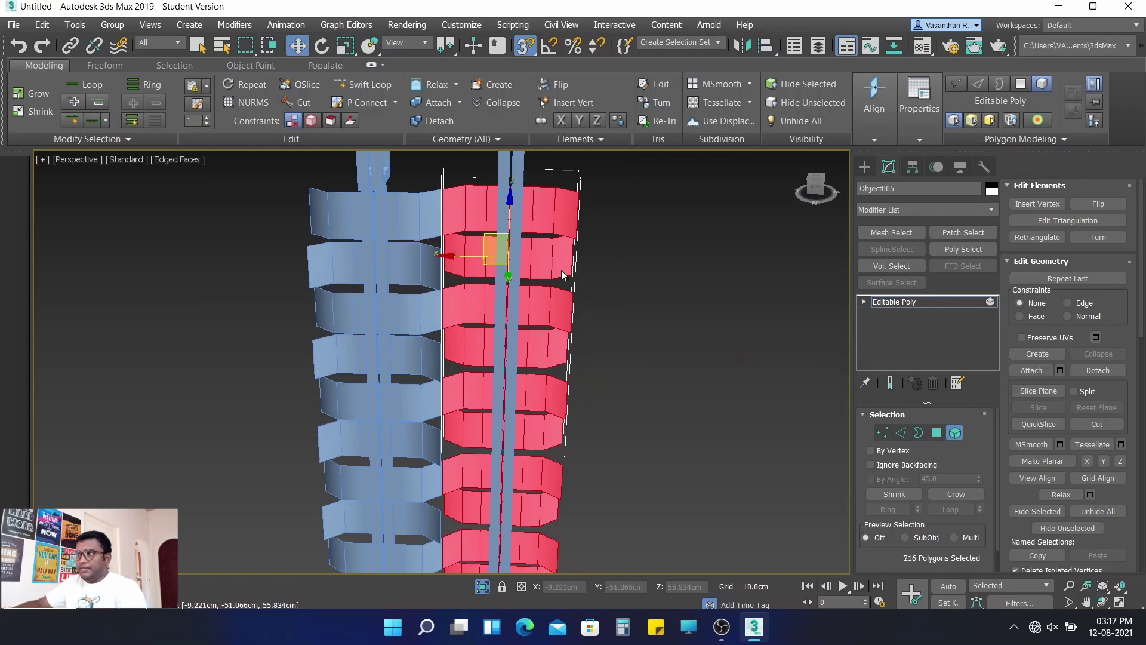
{"action": "scroll", "coordinate": [441, 196], "scroll_direction": "up", "scroll_amount": 2}
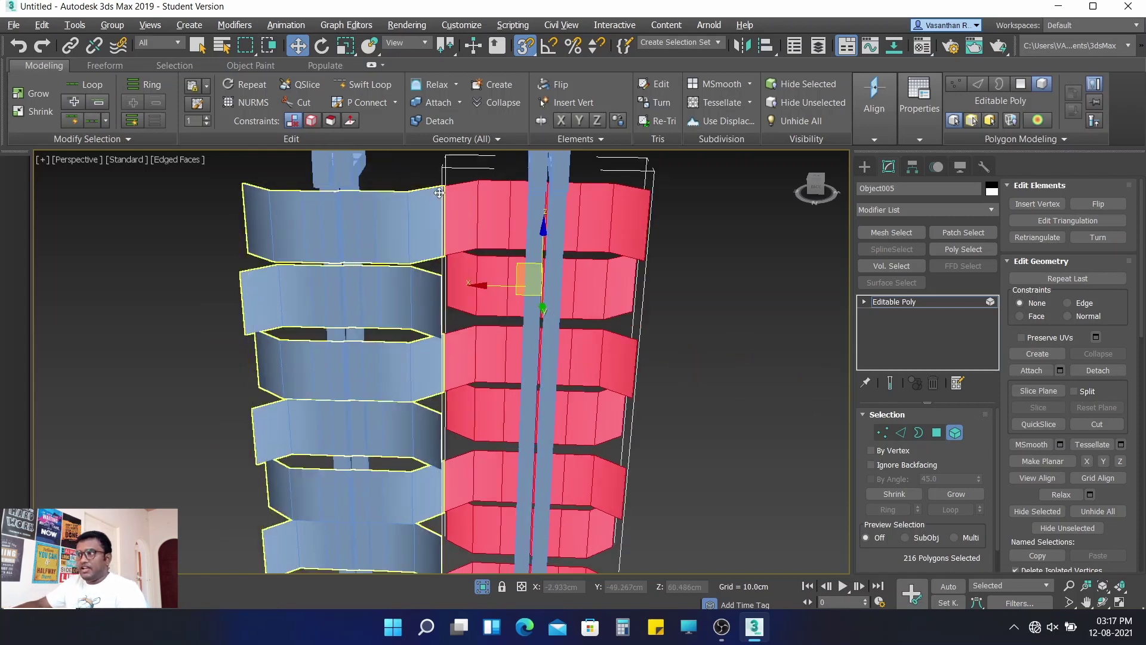
{"action": "mouse_move", "coordinate": [571, 325]}
{"action": "middle_mouse_down"}
{"action": "mouse_move", "coordinate": [507, 255]}
{"action": "mouse_move", "coordinate": [509, 302]}
{"action": "middle_mouse_up"}
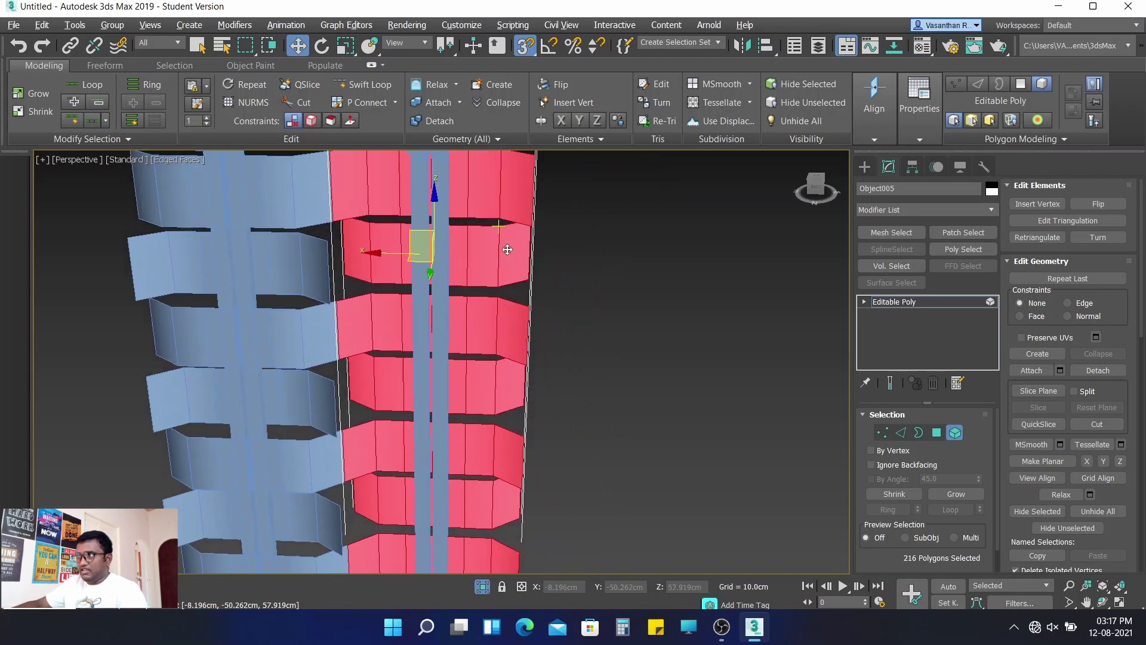
- Turn snapping off and Ctrl-deselect alternating strip rows down the right column
{"action": "left_click", "coordinate": [525, 45]}
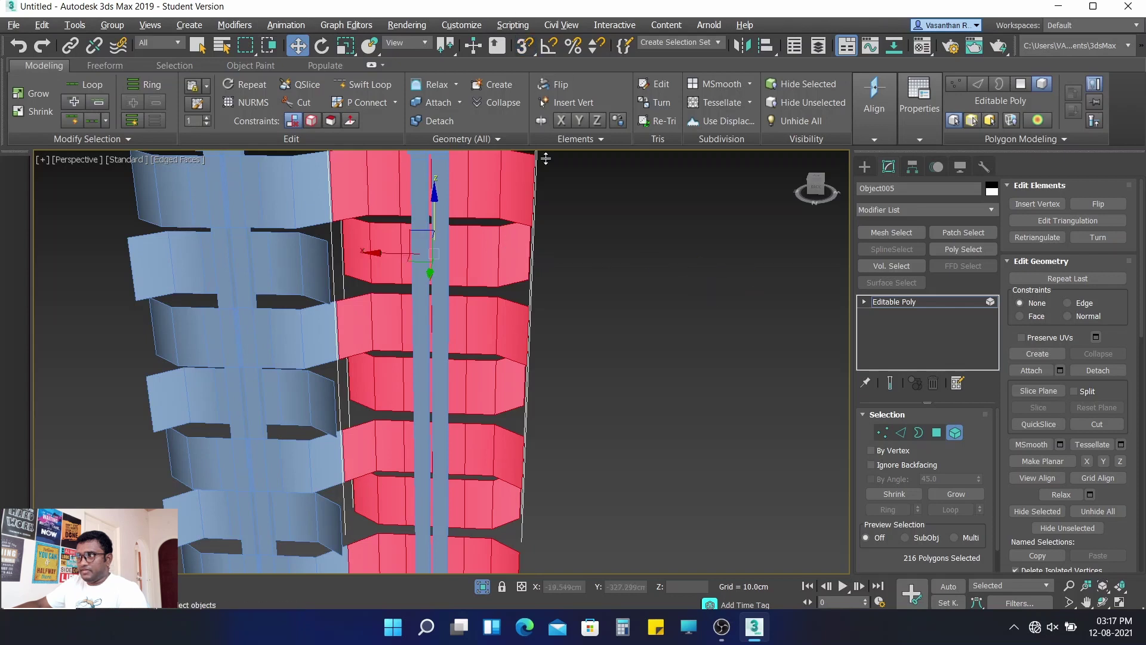
{"action": "left_click", "coordinate": [511, 258], "text": "alt"}
{"action": "left_click", "coordinate": [509, 387], "text": "alt"}
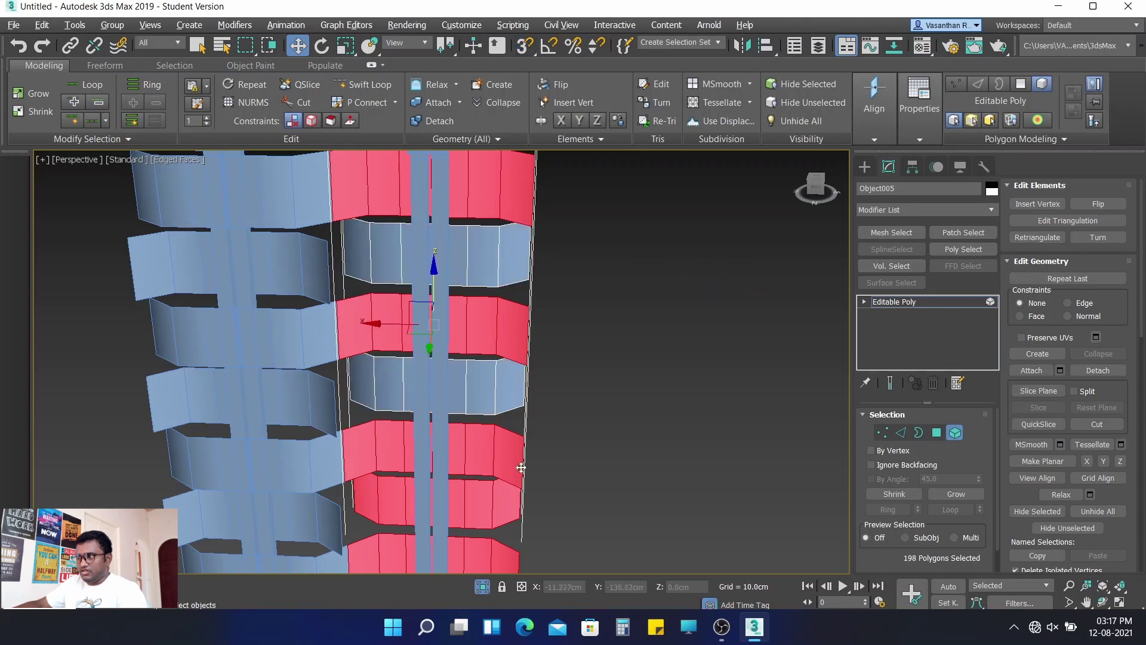
{"action": "left_click", "coordinate": [484, 496], "text": "alt"}
{"action": "scroll", "coordinate": [540, 481], "scroll_direction": "down", "scroll_amount": 2}
{"action": "scroll", "coordinate": [526, 388], "scroll_direction": "down", "scroll_amount": 2}
{"action": "scroll", "coordinate": [507, 298], "scroll_direction": "down", "scroll_amount": 2}
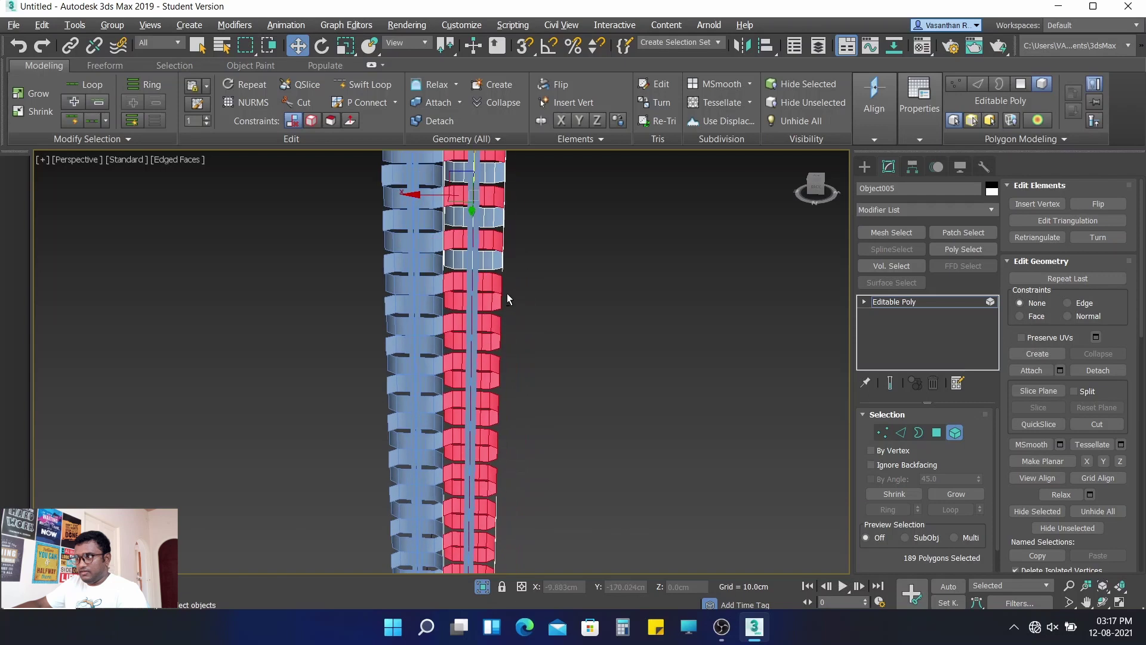
{"action": "left_click", "coordinate": [491, 301], "text": "alt"}
{"action": "left_click", "coordinate": [495, 343], "text": "alt"}
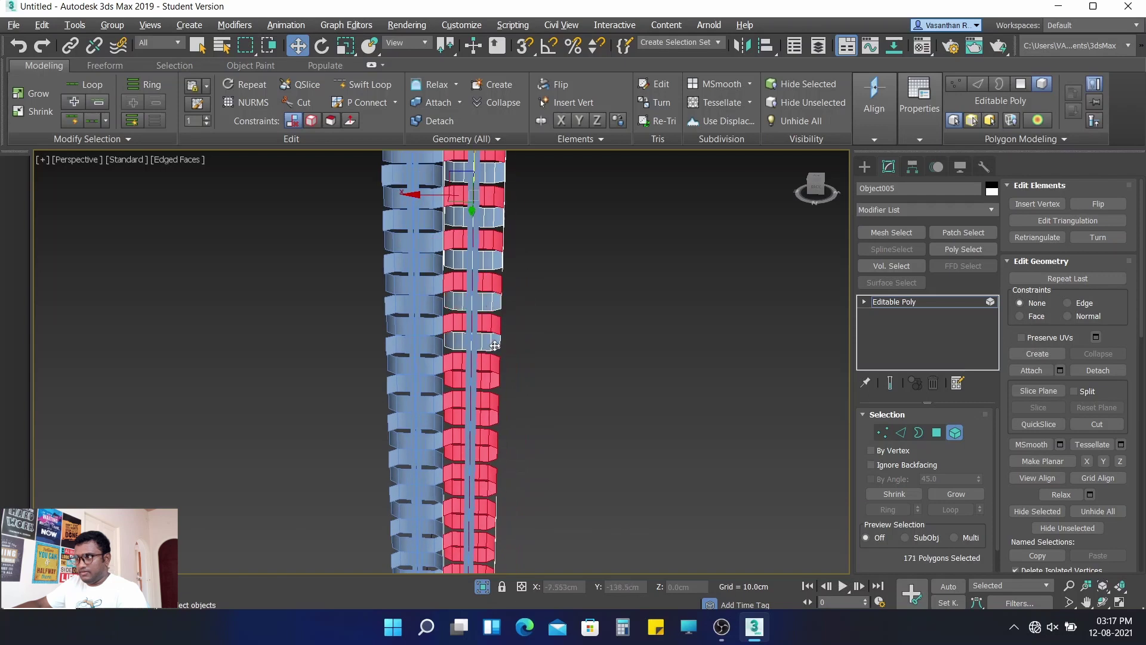
{"action": "left_click", "coordinate": [495, 382], "text": "alt"}
{"action": "left_click", "coordinate": [493, 417], "text": "alt"}
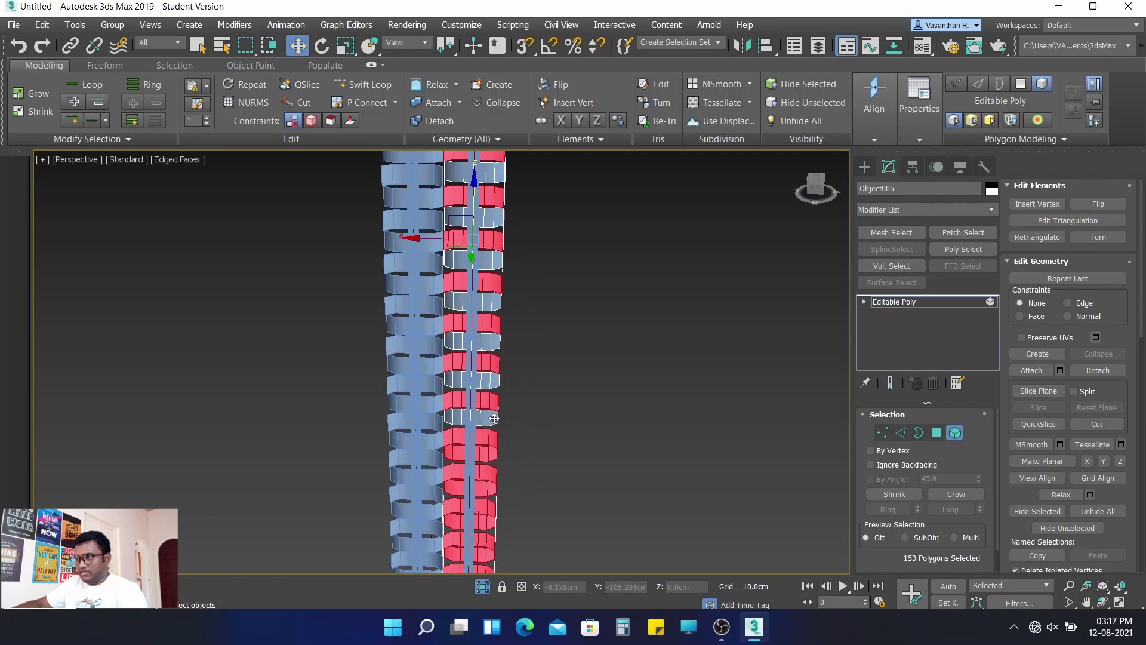
{"action": "left_click", "coordinate": [487, 455], "text": "alt"}
{"action": "left_click", "coordinate": [488, 488], "text": "alt"}
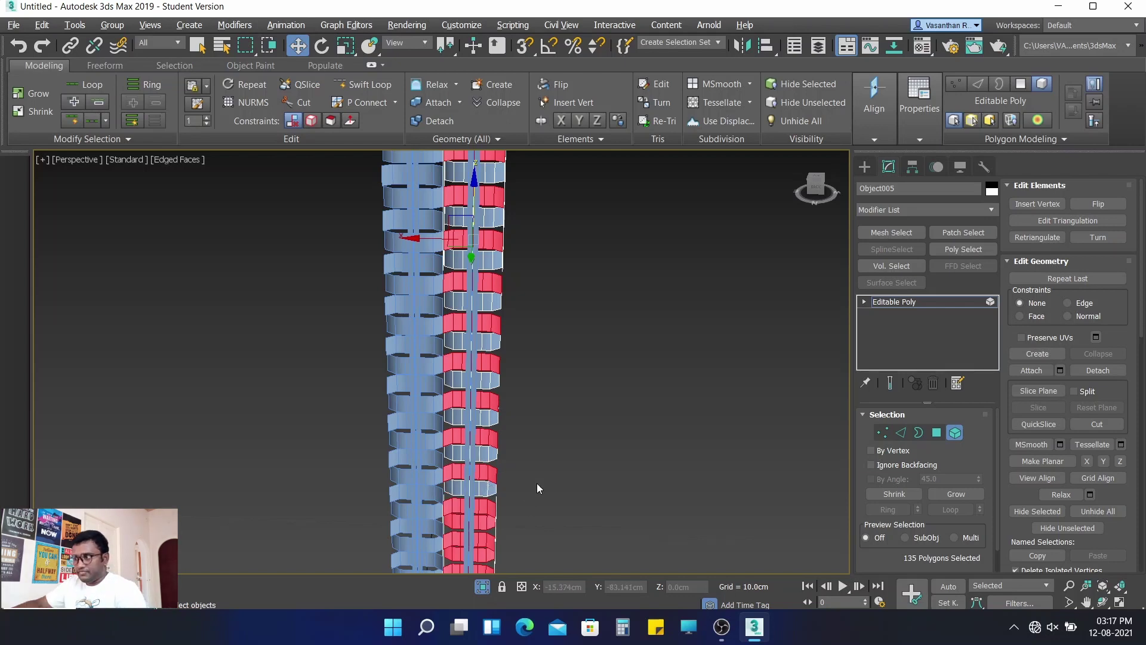
- Deselect the lowest alternating rows, then undo the last two deselections
{"action": "middle_click_drag", "start_coordinate": [537, 488], "coordinate": [528, 399]}
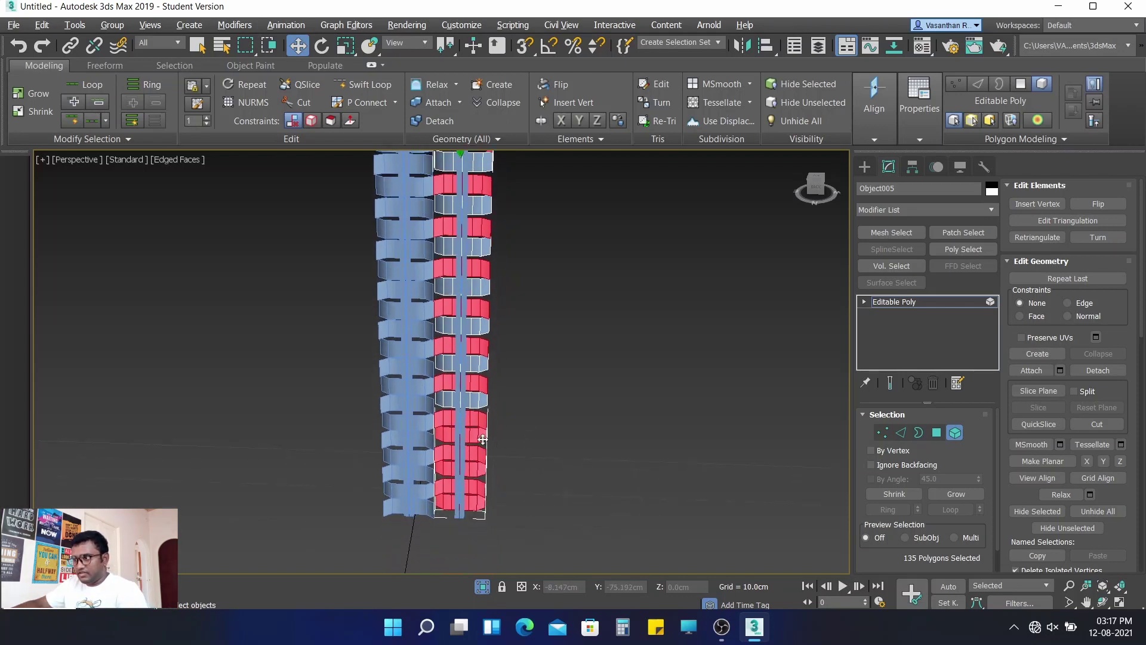
{"action": "left_click", "coordinate": [482, 438], "text": "alt"}
{"action": "left_click", "coordinate": [480, 471], "text": "alt"}
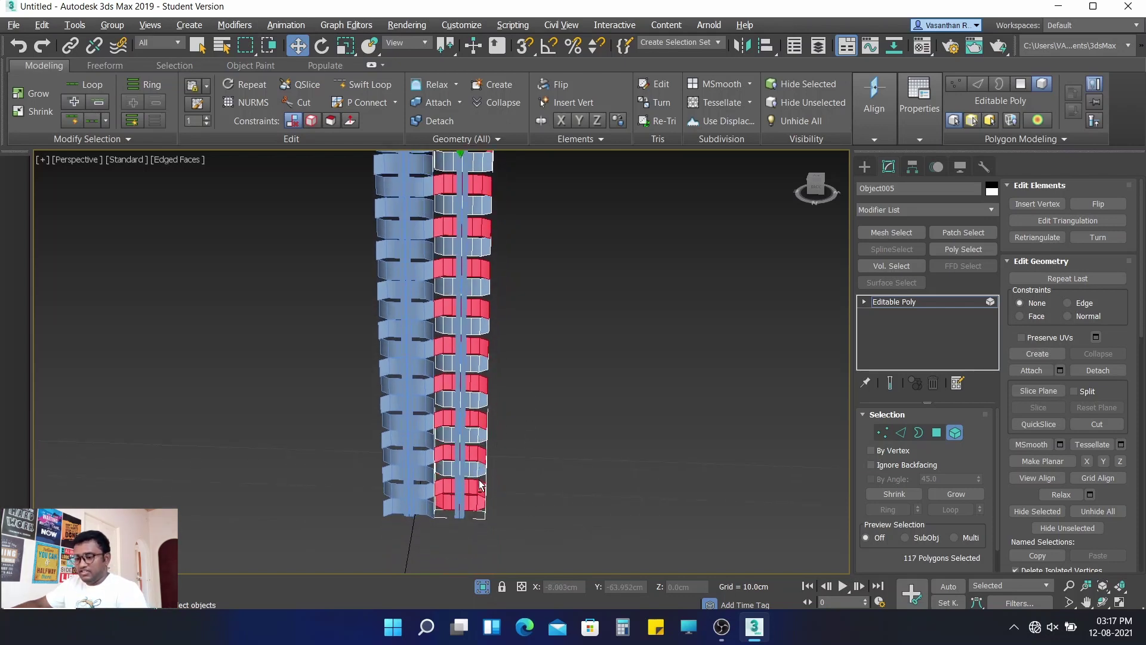
{"action": "middle_click_drag", "start_coordinate": [563, 360], "coordinate": [556, 481]}
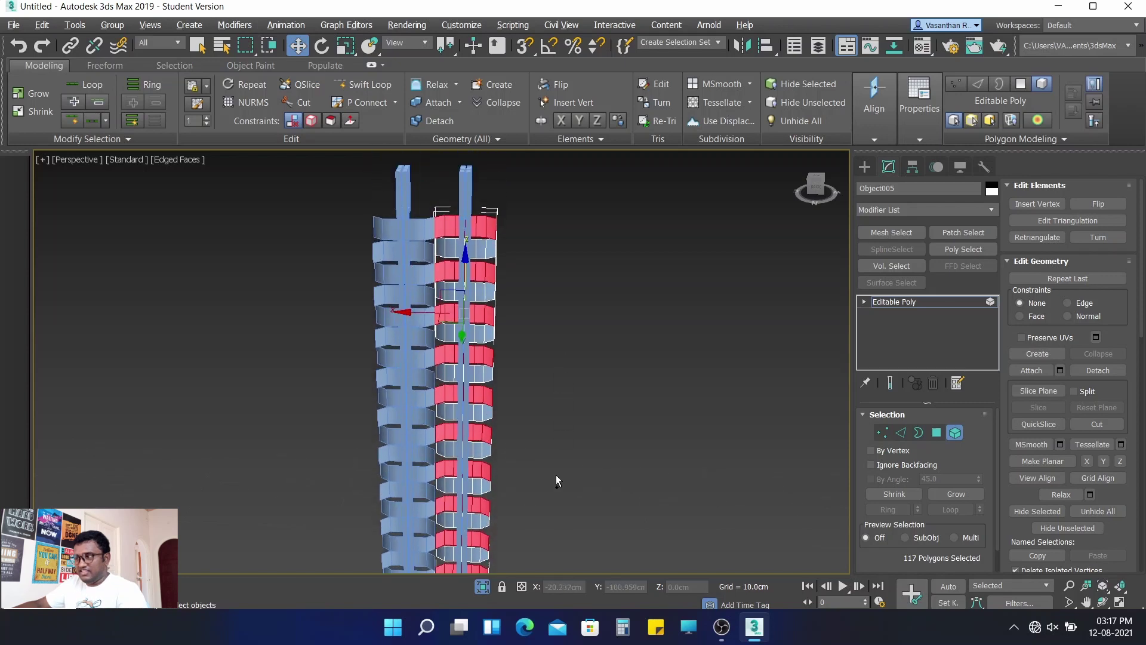
{"action": "key", "text": "ctrl+z"}
{"action": "key", "text": "ctrl+z"}
{"action": "key", "text": "ctrl+z"}
{"action": "key", "text": "ctrl+z"}
{"action": "key", "text": "ctrl+z"}
{"action": "key", "text": "ctrl+z"}
{"action": "key", "text": "ctrl+z"}
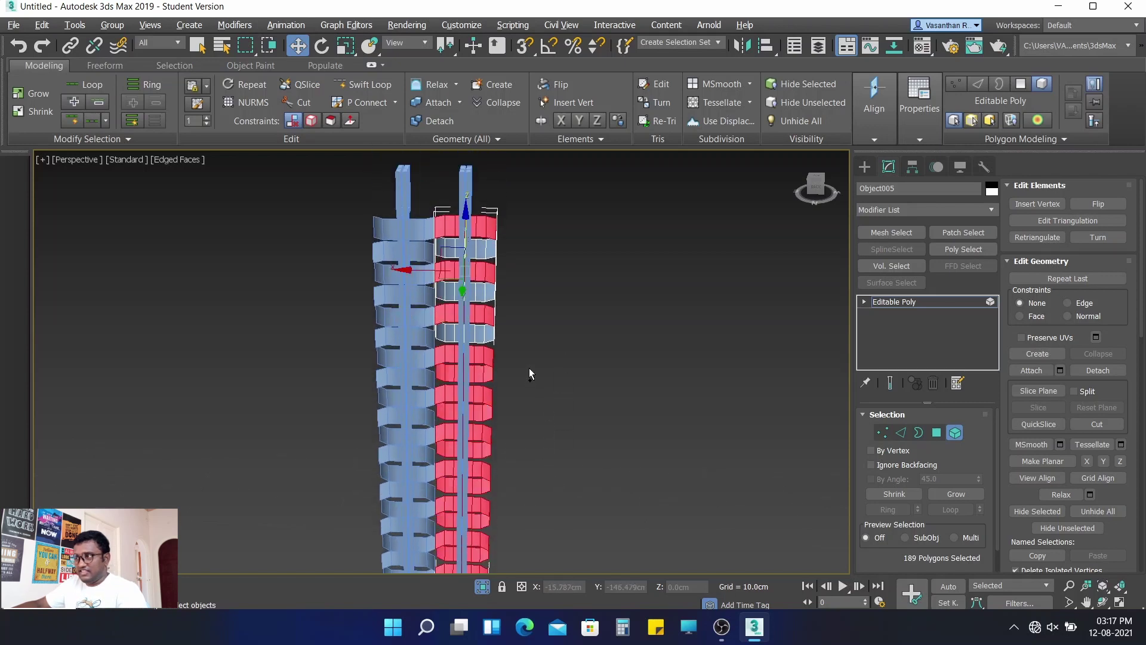
{"action": "key", "text": "ctrl+z"}
{"action": "key", "text": "ctrl+z"}
{"action": "key", "text": "ctrl+z"}
- Redo the deselection of alternating band rows from the top down the column
{"action": "scroll", "coordinate": [495, 280], "scroll_direction": "up", "scroll_amount": 2}
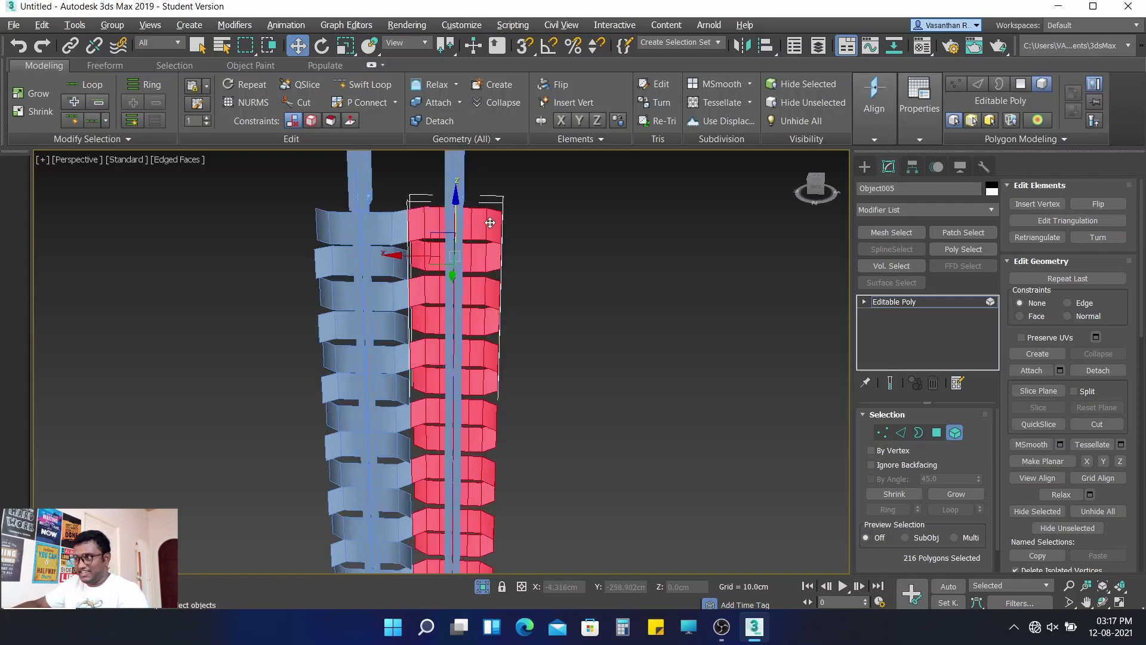
{"action": "left_click", "coordinate": [490, 222], "text": "alt"}
{"action": "left_click", "coordinate": [485, 293], "text": "alt"}
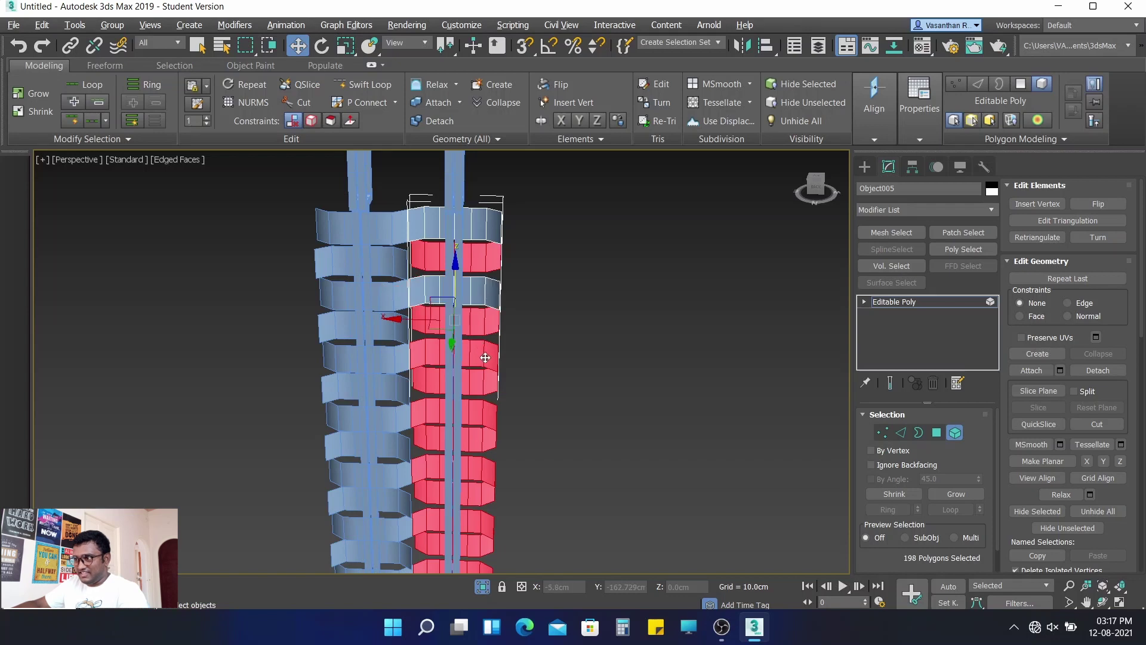
{"action": "left_click", "coordinate": [484, 357], "text": "alt"}
{"action": "left_click", "coordinate": [488, 410], "text": "alt"}
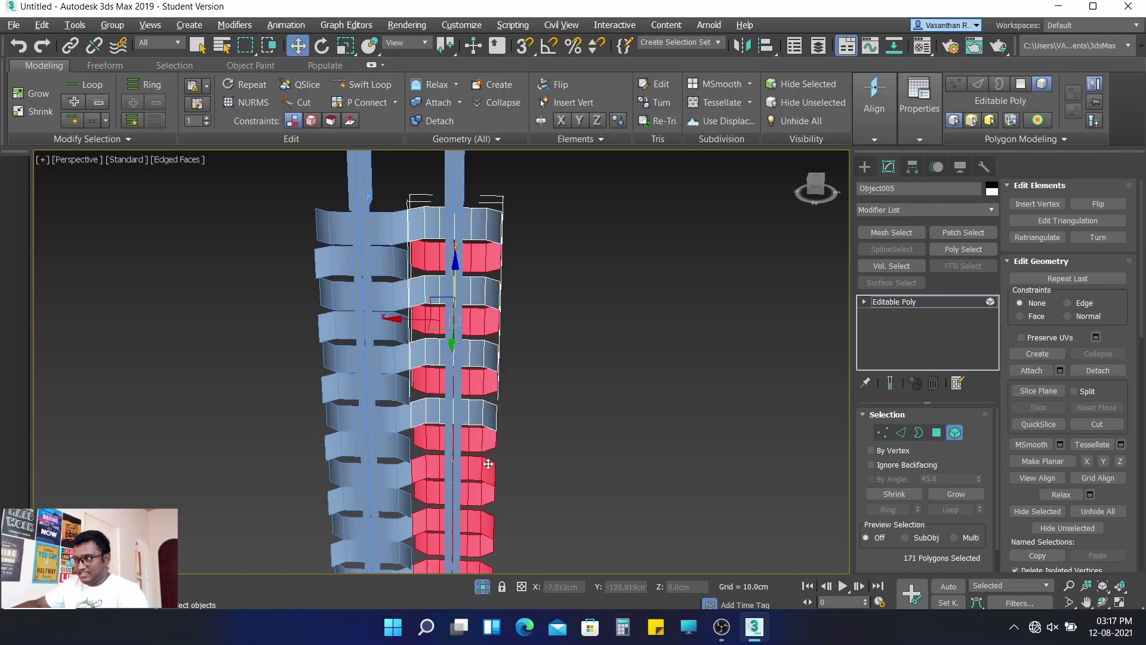
{"action": "middle_click_drag", "start_coordinate": [488, 463], "coordinate": [485, 324]}
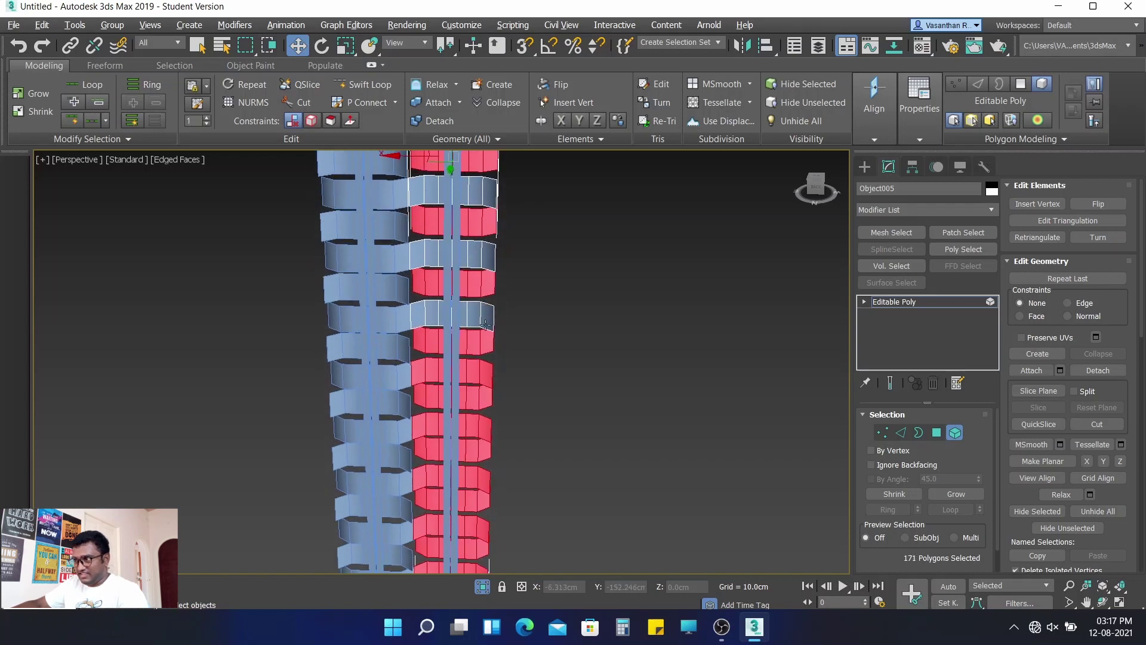
{"action": "left_click", "coordinate": [487, 371], "text": "alt"}
{"action": "left_click", "coordinate": [485, 426], "text": "alt"}
{"action": "middle_click_drag", "start_coordinate": [484, 427], "coordinate": [473, 314]}
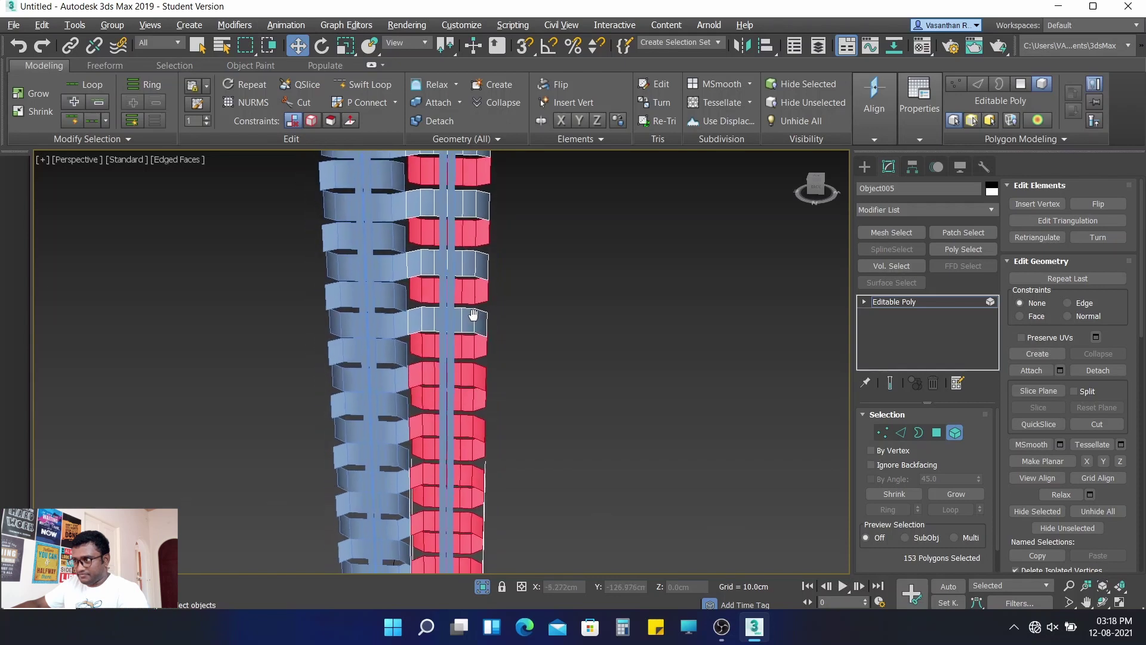
{"action": "left_click", "coordinate": [481, 367], "text": "alt"}
{"action": "left_click", "coordinate": [484, 431], "text": "alt"}
- Deselect the remaining alternating rows near the bottom and orbit to face both columns
{"action": "scroll", "coordinate": [486, 435], "scroll_direction": "up", "scroll_amount": 2}
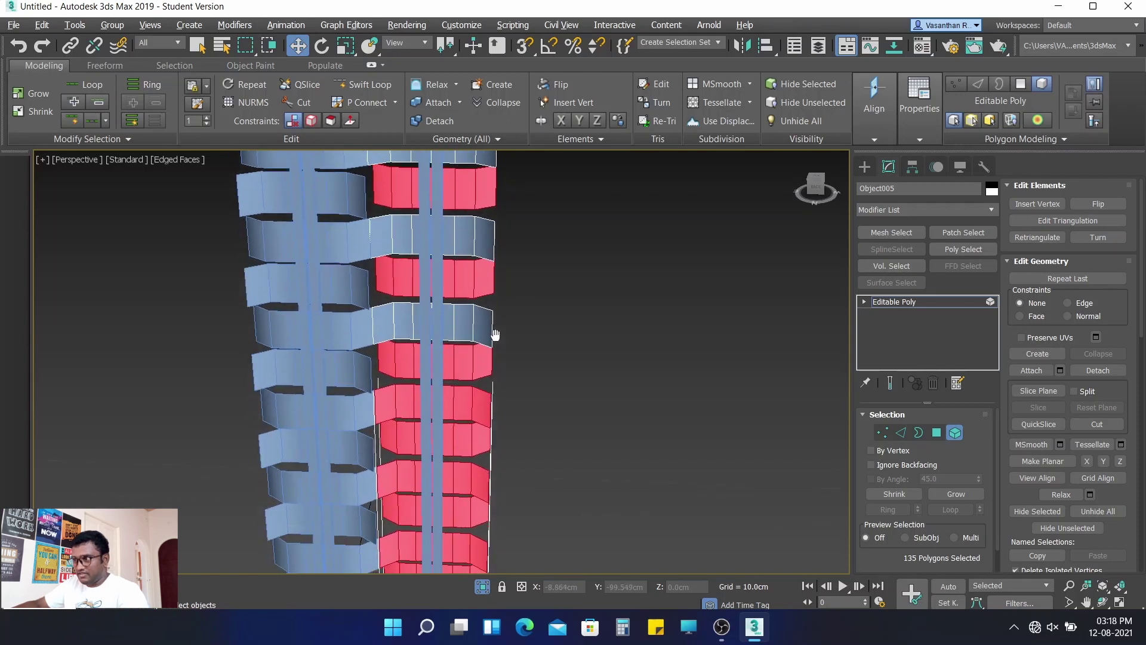
{"action": "left_click", "coordinate": [488, 406], "text": "alt"}
{"action": "scroll", "coordinate": [508, 418], "scroll_direction": "down", "scroll_amount": 2}
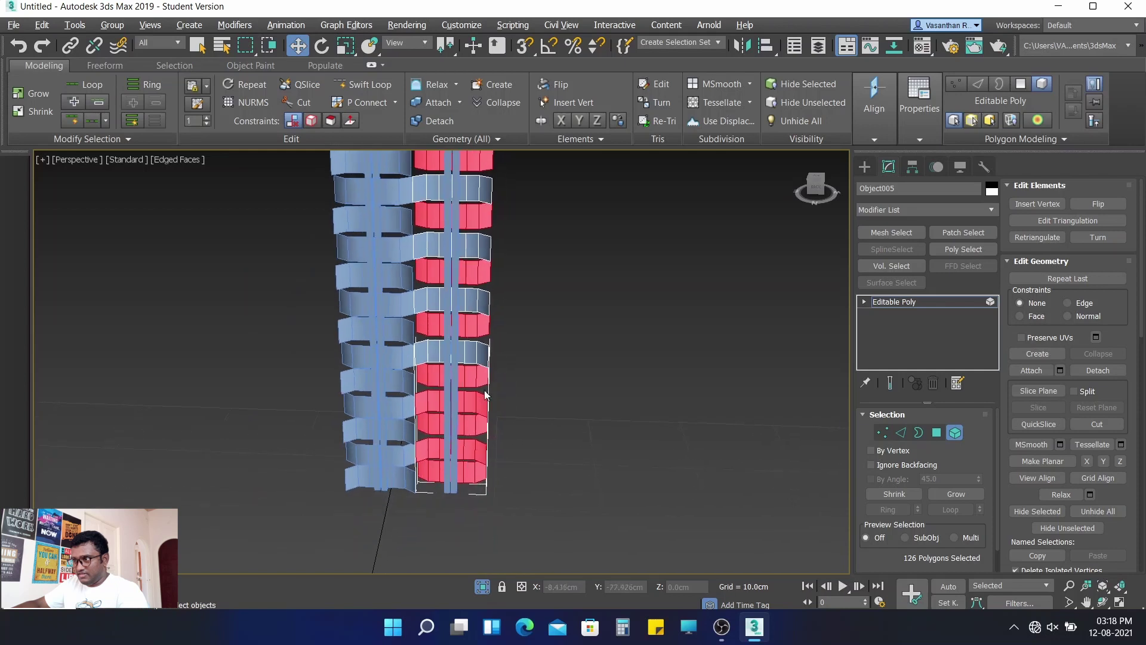
{"action": "left_click", "coordinate": [479, 405], "text": "alt"}
{"action": "left_click", "coordinate": [483, 452], "text": "alt"}
{"action": "scroll", "coordinate": [508, 385], "scroll_direction": "up", "scroll_amount": 2}
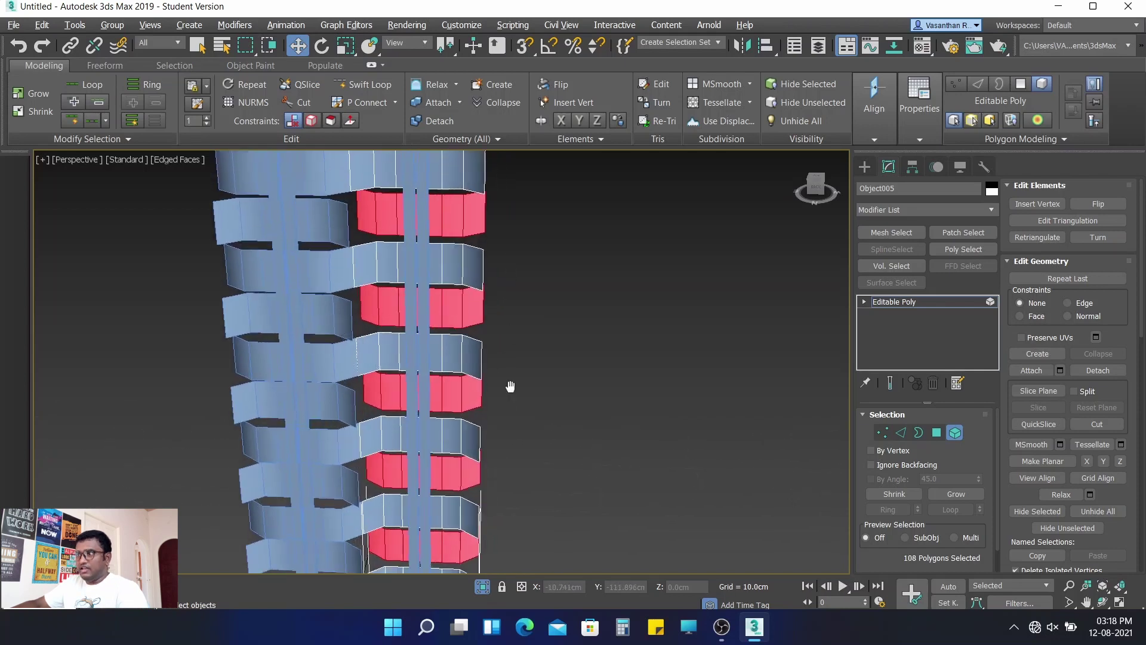
{"action": "mouse_move", "coordinate": [491, 310]}
{"action": "middle_mouse_down"}
{"action": "mouse_move", "coordinate": [503, 370]}
{"action": "mouse_move", "coordinate": [492, 403]}
{"action": "middle_mouse_up"}
{"action": "middle_click_drag", "start_coordinate": [478, 318], "coordinate": [502, 335], "text": "alt"}
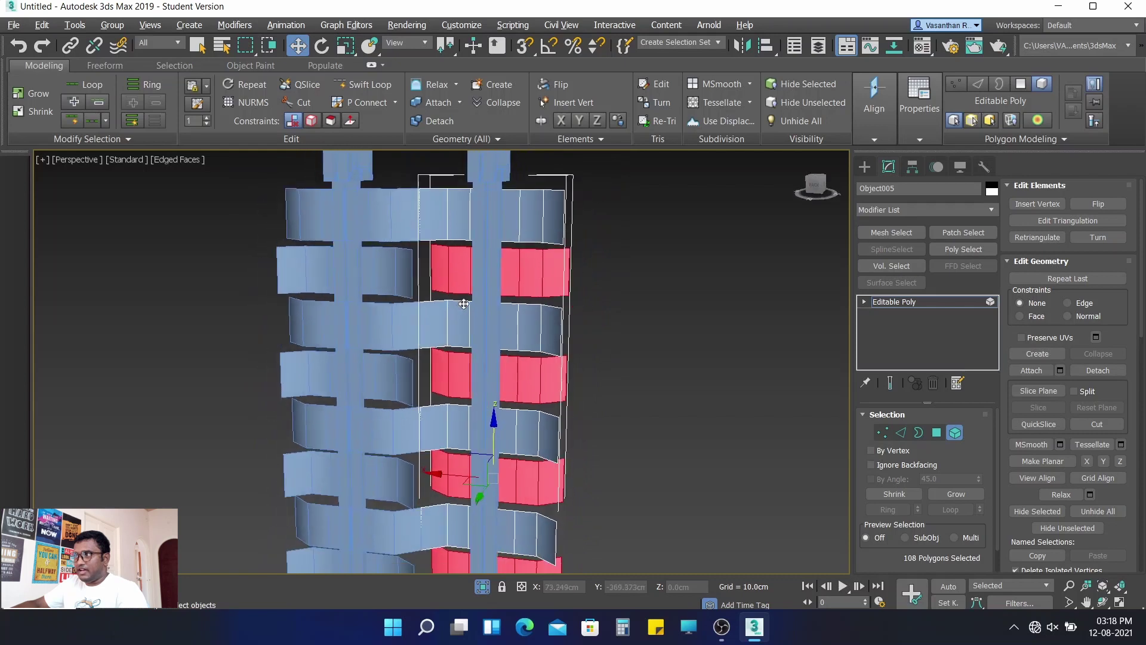
- With 3D snaps on, move the remaining selected rows onto the adjacent column
{"action": "left_click", "coordinate": [525, 45]}
{"action": "scroll", "coordinate": [436, 257], "scroll_direction": "up", "scroll_amount": 4}
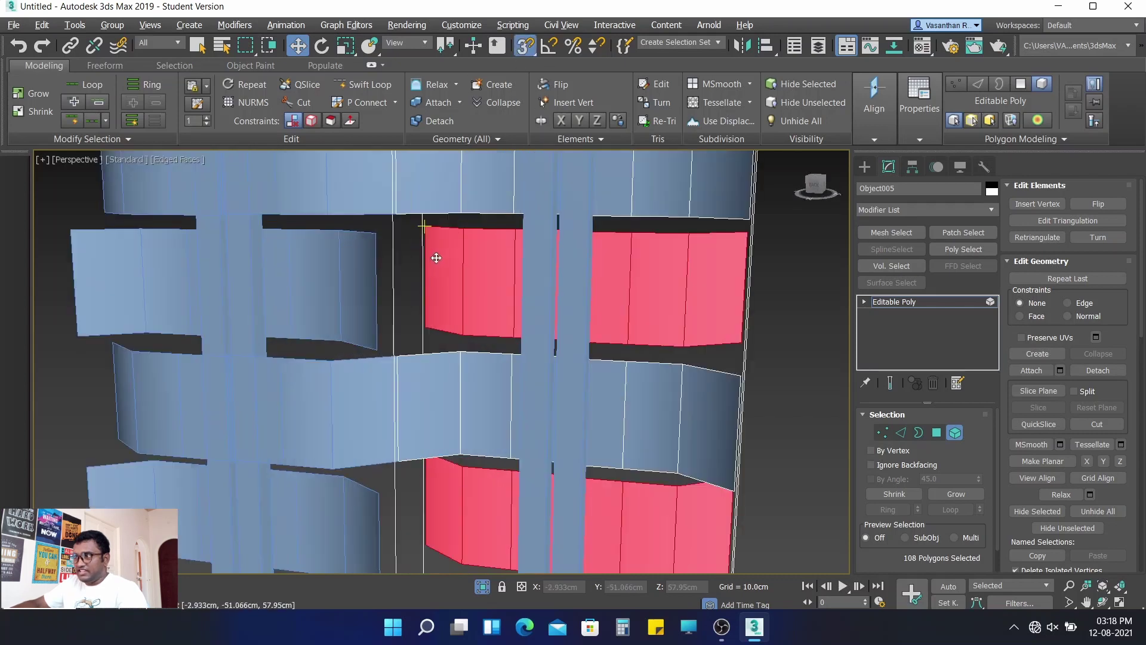
{"action": "left_click_drag", "start_coordinate": [427, 231], "coordinate": [374, 243]}
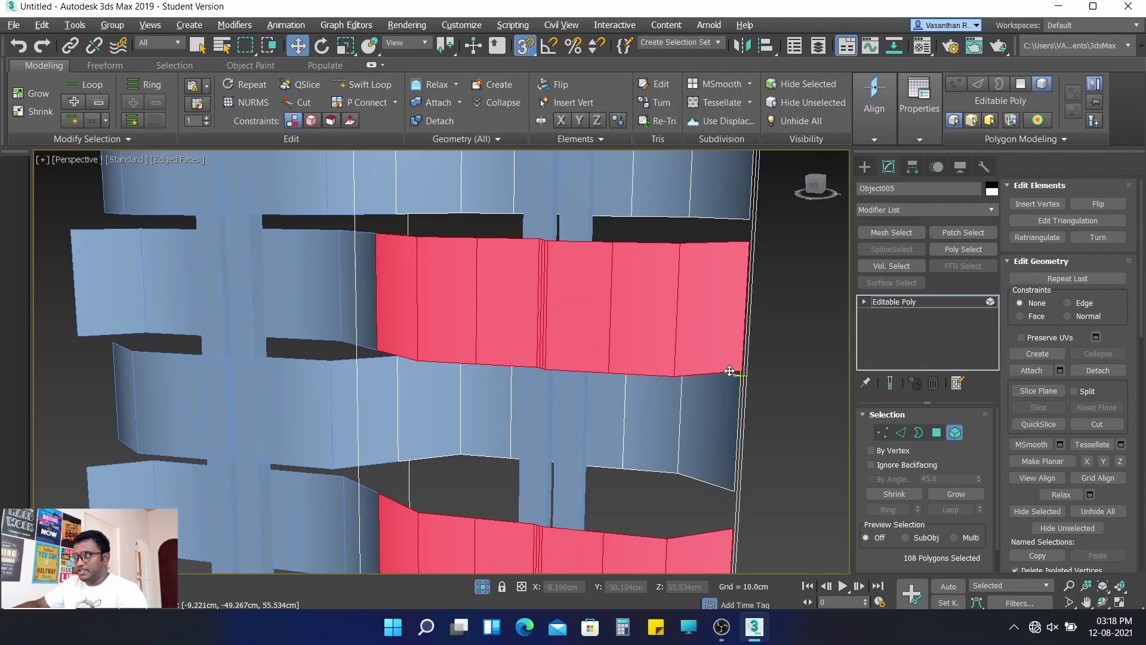
{"action": "left_click", "coordinate": [955, 436]}
{"action": "scroll", "coordinate": [800, 333], "scroll_direction": "down", "scroll_amount": 5}
- Switch to the Back view via the ViewCube and select the left-half band object, Object003
{"action": "mouse_move", "coordinate": [799, 333]}
{"action": "middle_mouse_down"}
{"action": "mouse_move", "coordinate": [684, 308]}
{"action": "mouse_move", "coordinate": [617, 310]}
{"action": "middle_mouse_up"}
{"action": "left_click", "coordinate": [729, 319]}
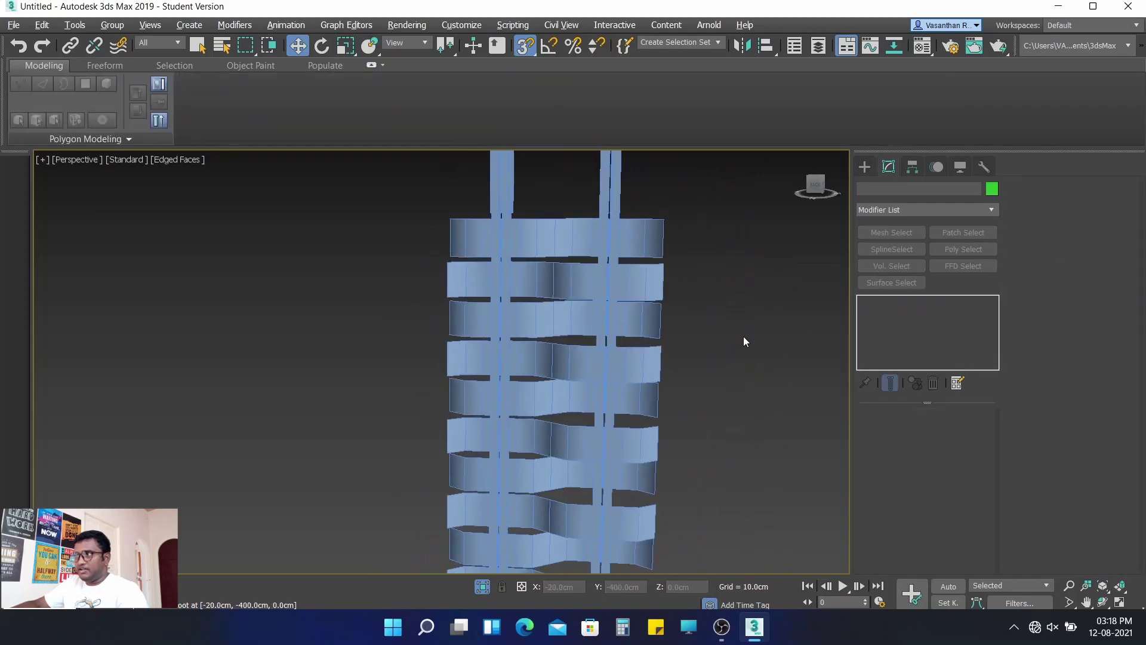
{"action": "scroll", "coordinate": [744, 337], "scroll_direction": "up", "scroll_amount": 3}
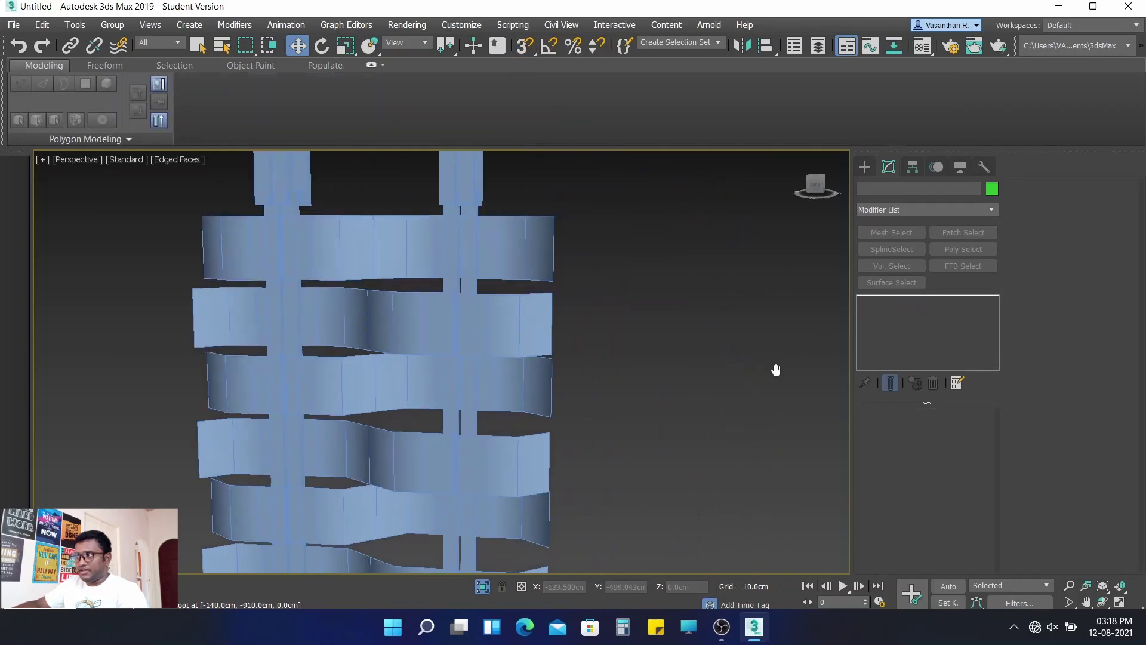
{"action": "scroll", "coordinate": [596, 363], "scroll_direction": "down", "scroll_amount": 3}
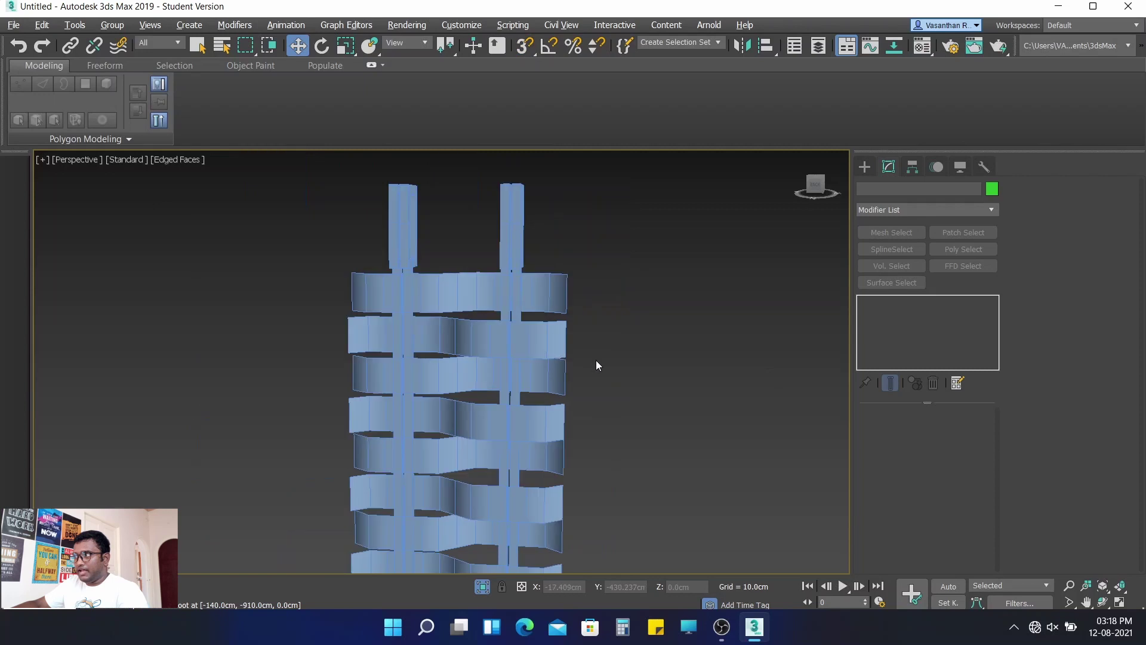
{"action": "left_click", "coordinate": [815, 183]}
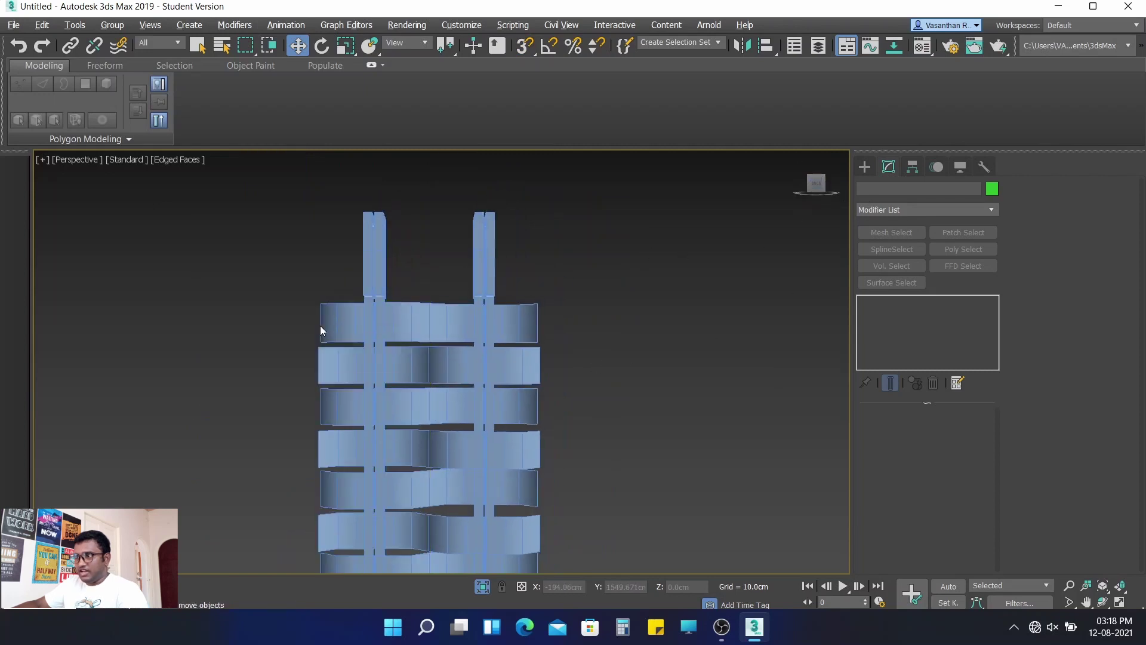
{"action": "left_click", "coordinate": [332, 327]}
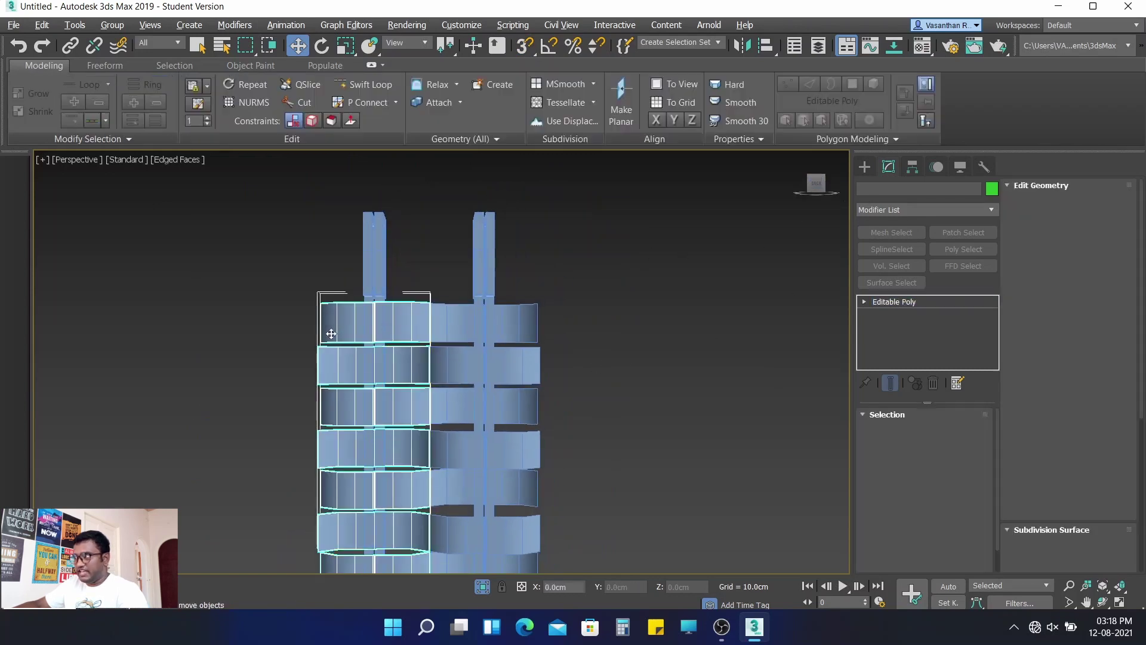
- Attach the right-half bands to Object003 and add a Shell modifier
{"action": "left_click", "coordinate": [1035, 296]}
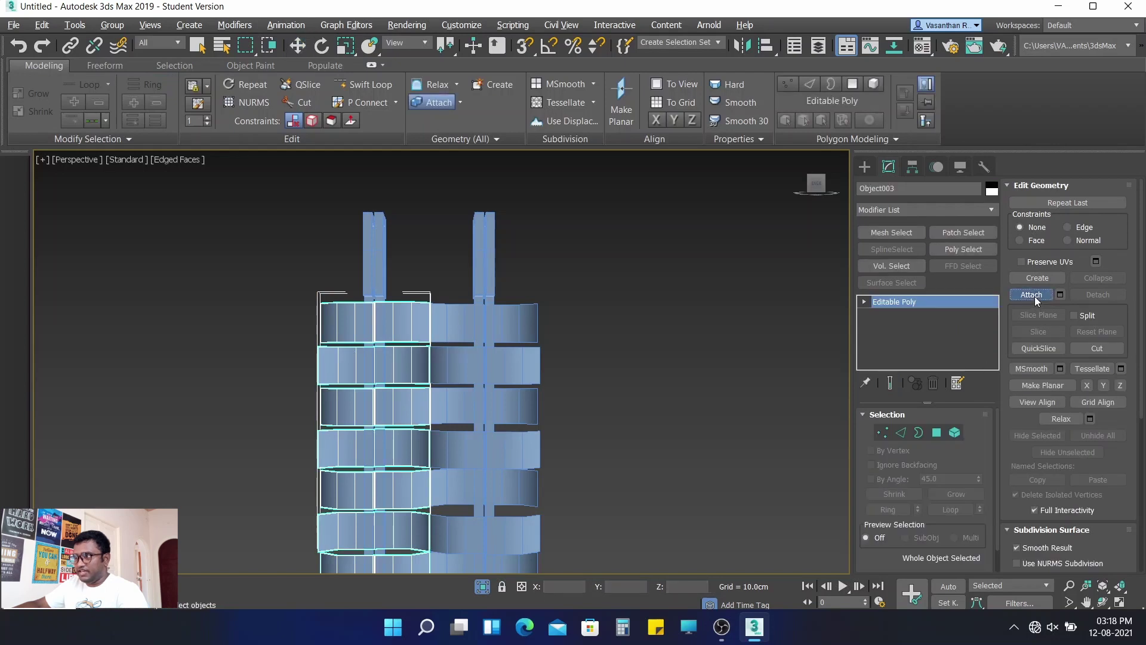
{"action": "left_click", "coordinate": [532, 331]}
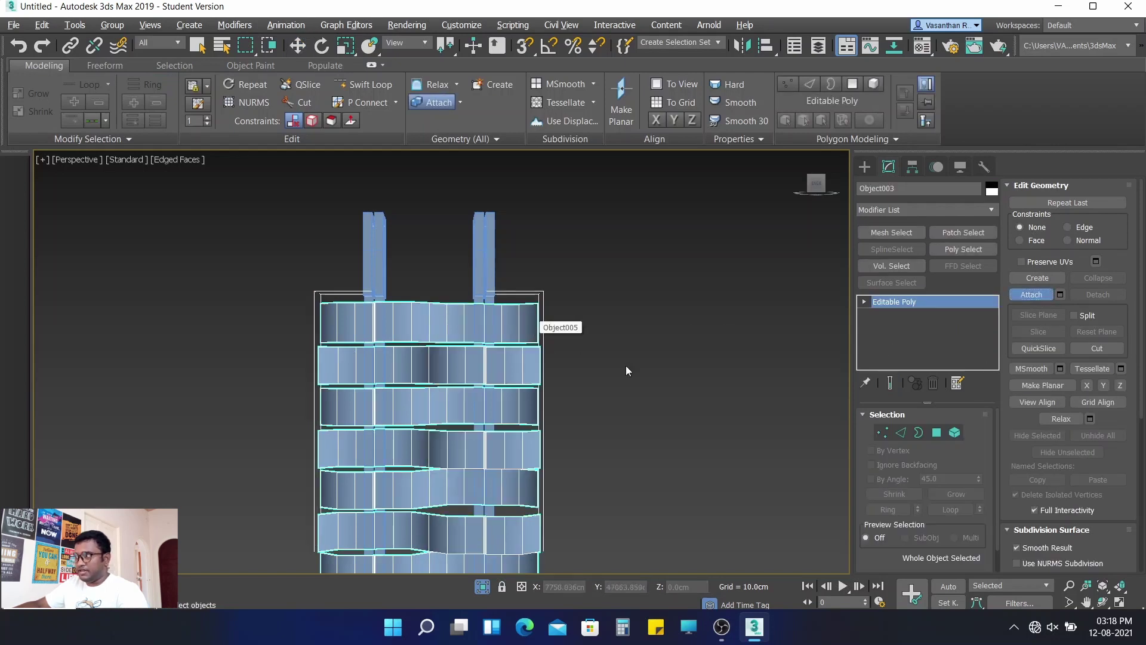
{"action": "left_click", "coordinate": [1032, 293]}
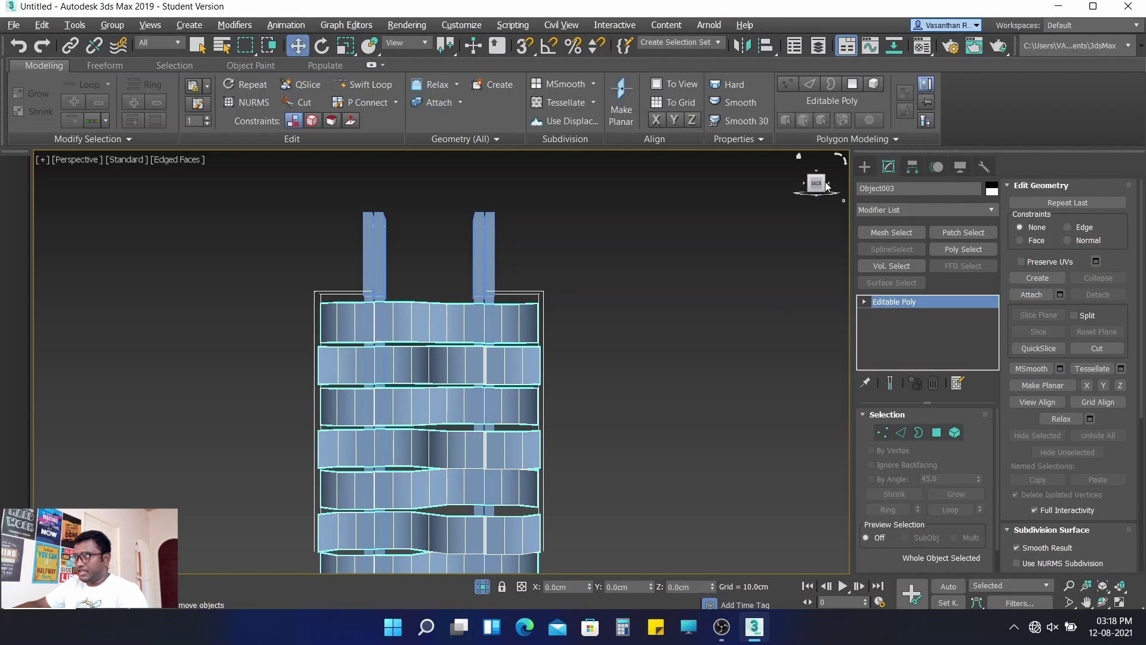
{"action": "left_click", "coordinate": [950, 211]}
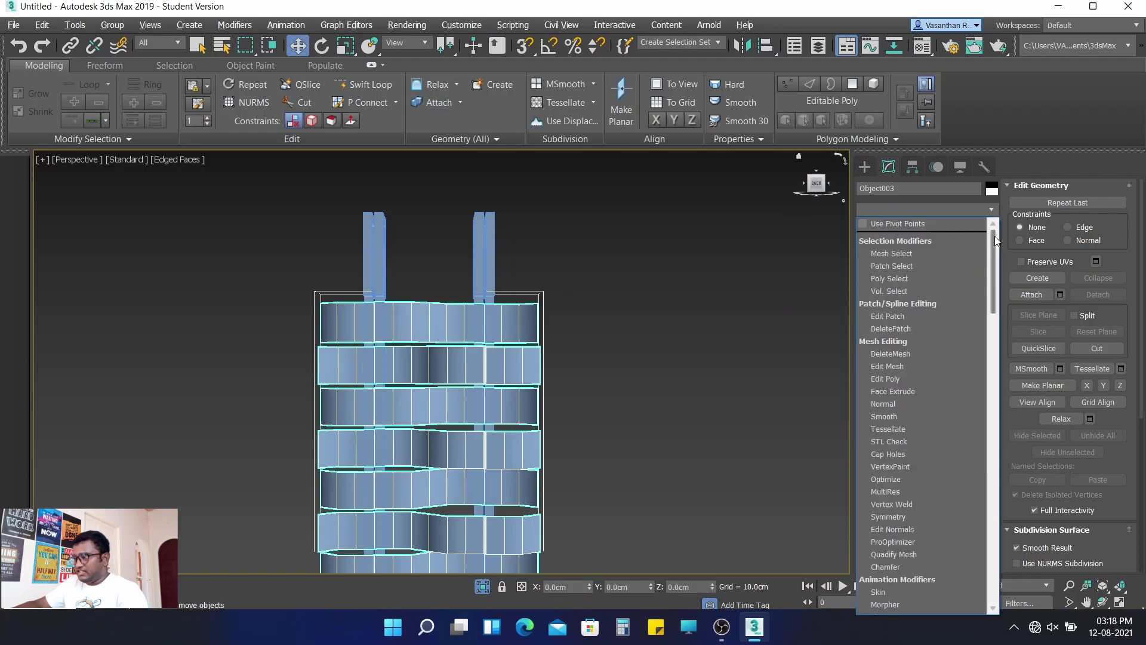
{"action": "left_click_drag", "start_coordinate": [995, 235], "coordinate": [1011, 461]}
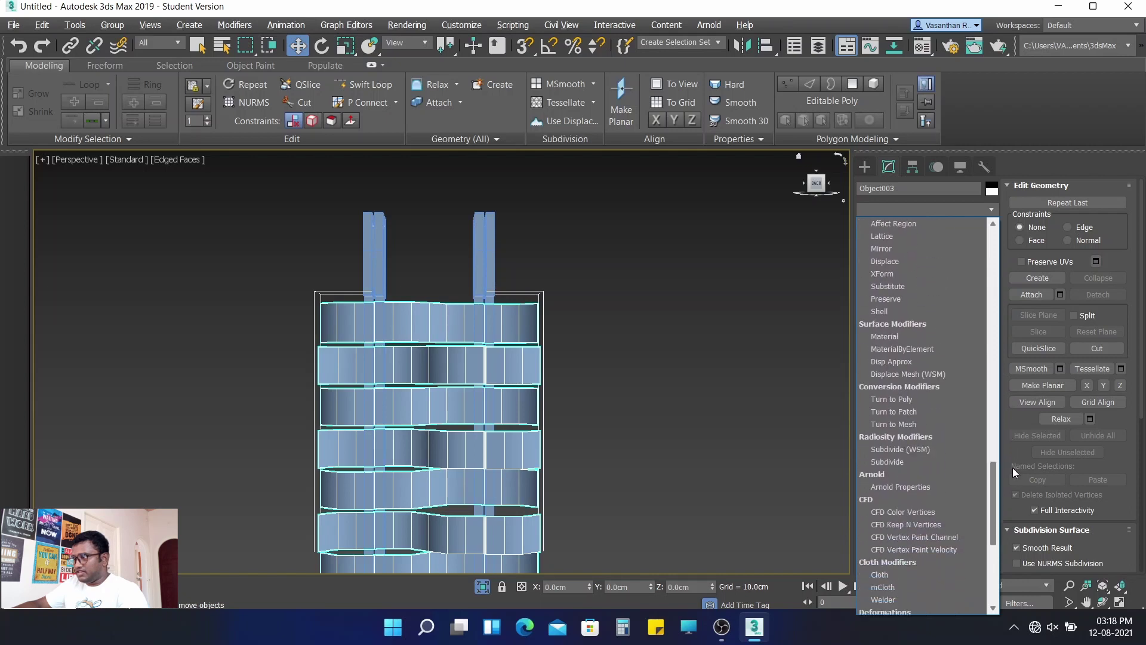
{"action": "scroll", "coordinate": [1012, 467], "scroll_direction": "up", "scroll_amount": 3}
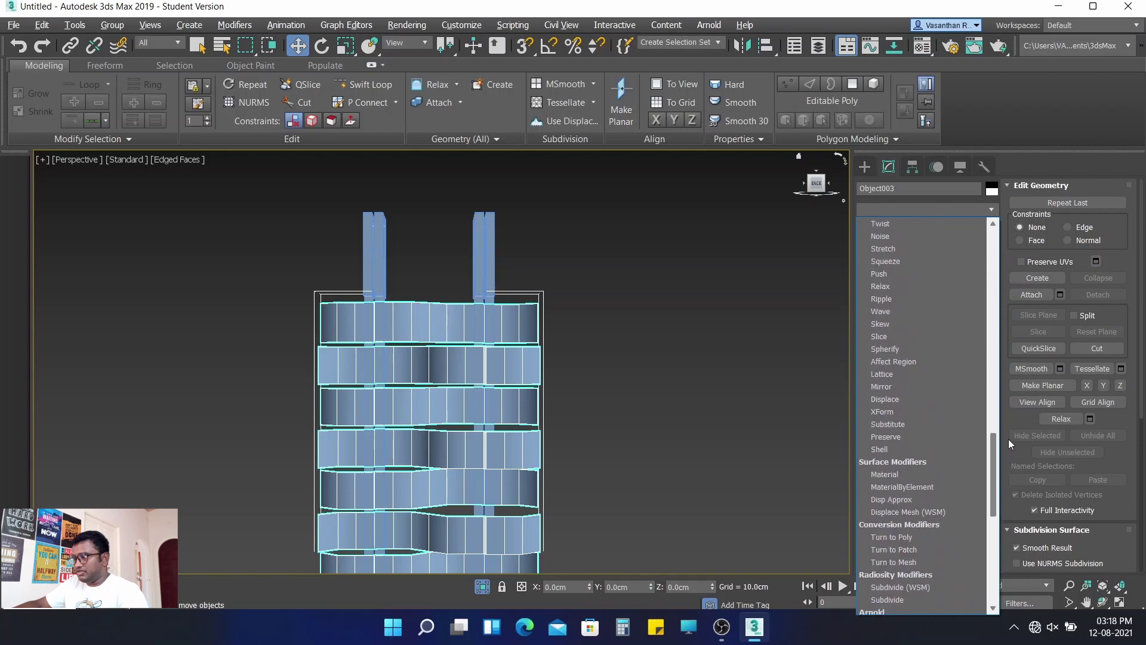
{"action": "left_click", "coordinate": [908, 446]}
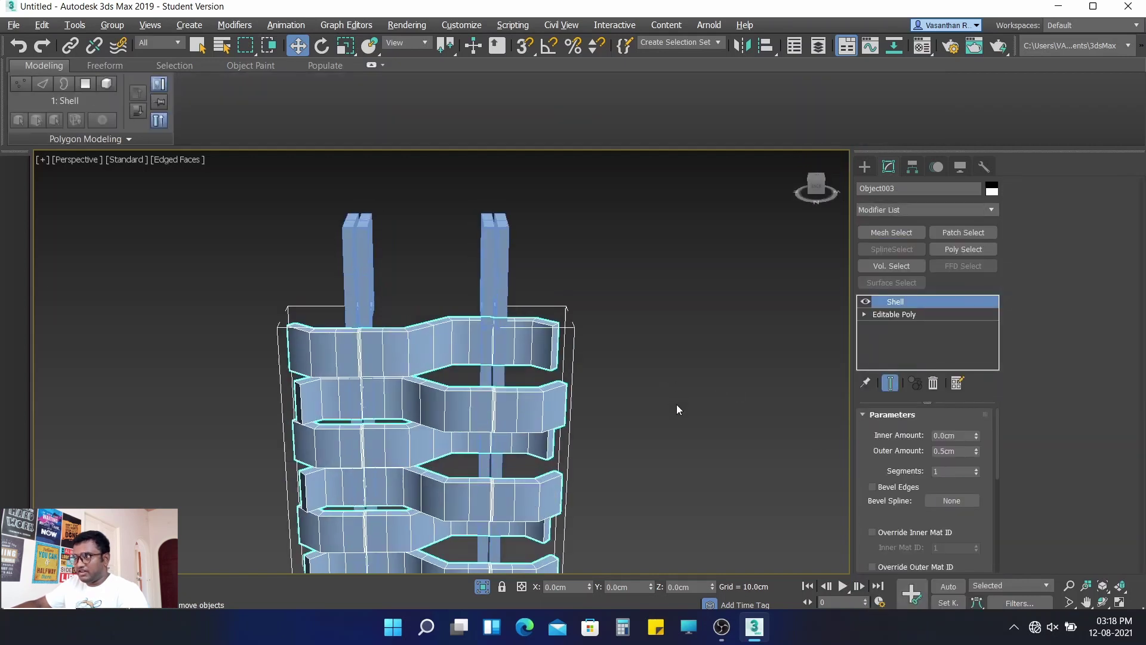
- Set the Shell Outer Amount to 0.2cm and check the thickened weave
{"action": "middle_click_drag", "start_coordinate": [675, 378], "coordinate": [683, 427], "text": "alt"}
{"action": "scroll", "coordinate": [686, 394], "scroll_direction": "up", "scroll_amount": 4}
{"action": "middle_click_drag", "start_coordinate": [697, 373], "coordinate": [745, 395], "text": "alt"}
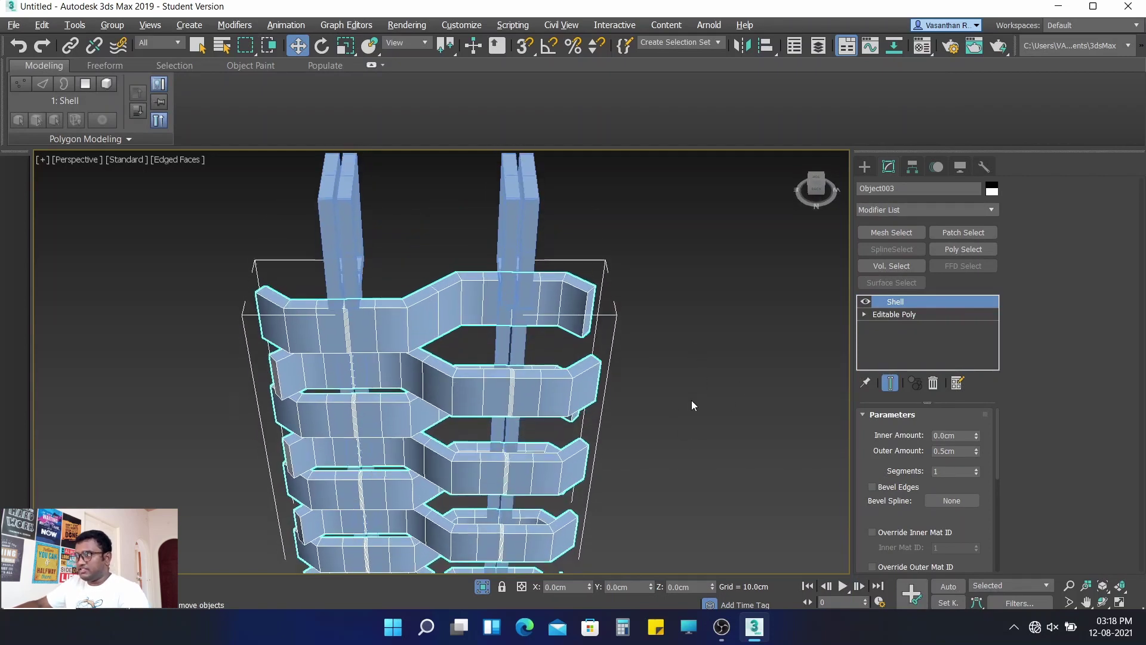
{"action": "double_click", "coordinate": [962, 449]}
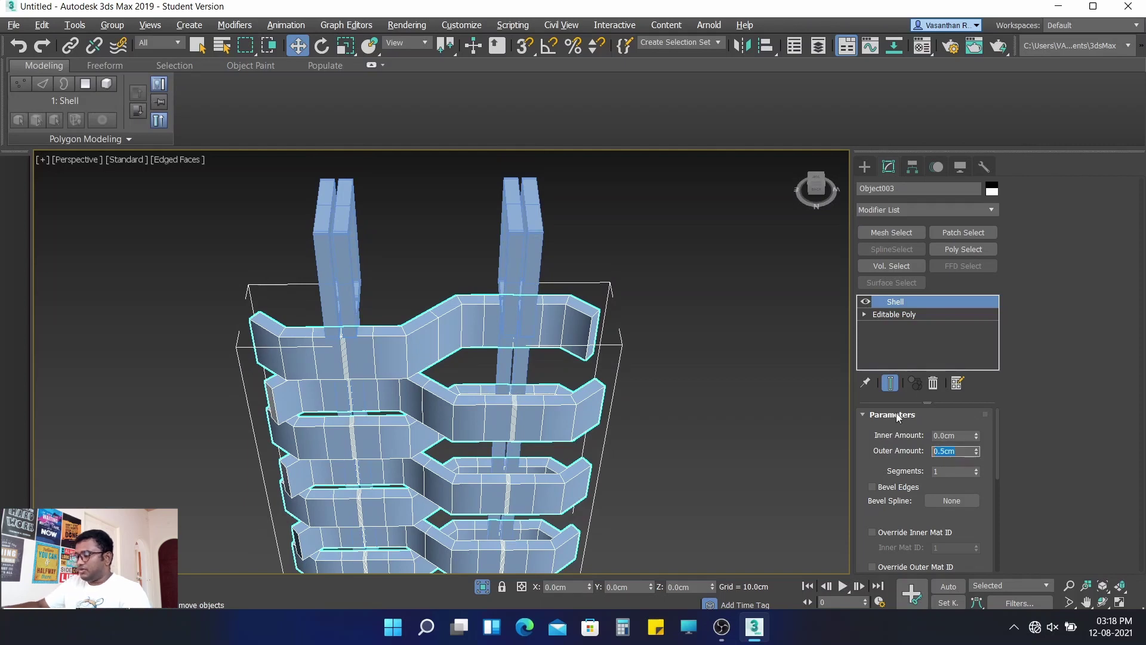
{"action": "type", "text": "0.2"}
{"action": "key", "text": "Return"}
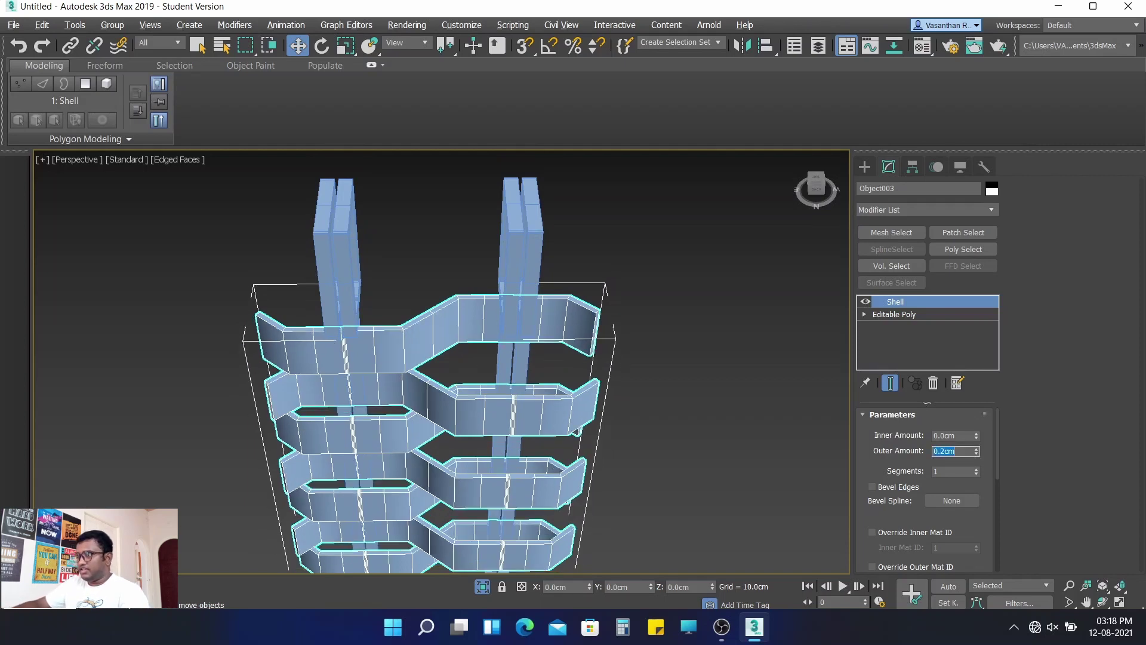
{"action": "left_click", "coordinate": [786, 349]}
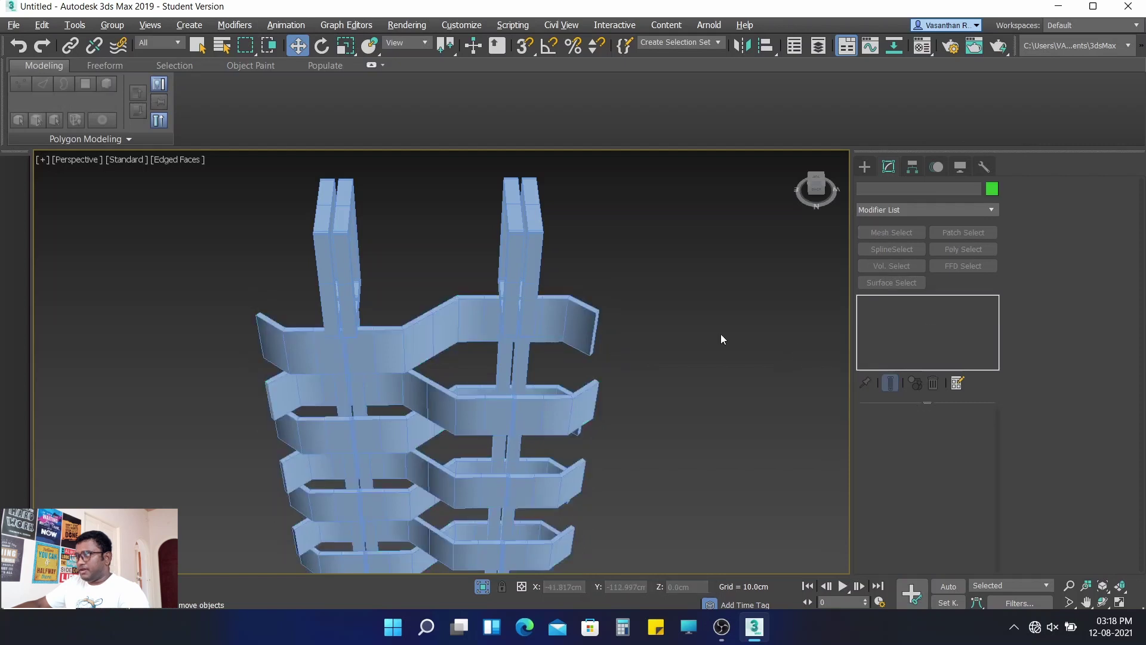
{"action": "left_click", "coordinate": [590, 322]}
- Remove the Shell modifier, enable 3D snaps, and select the three tower objects
{"action": "right_click", "coordinate": [932, 300]}
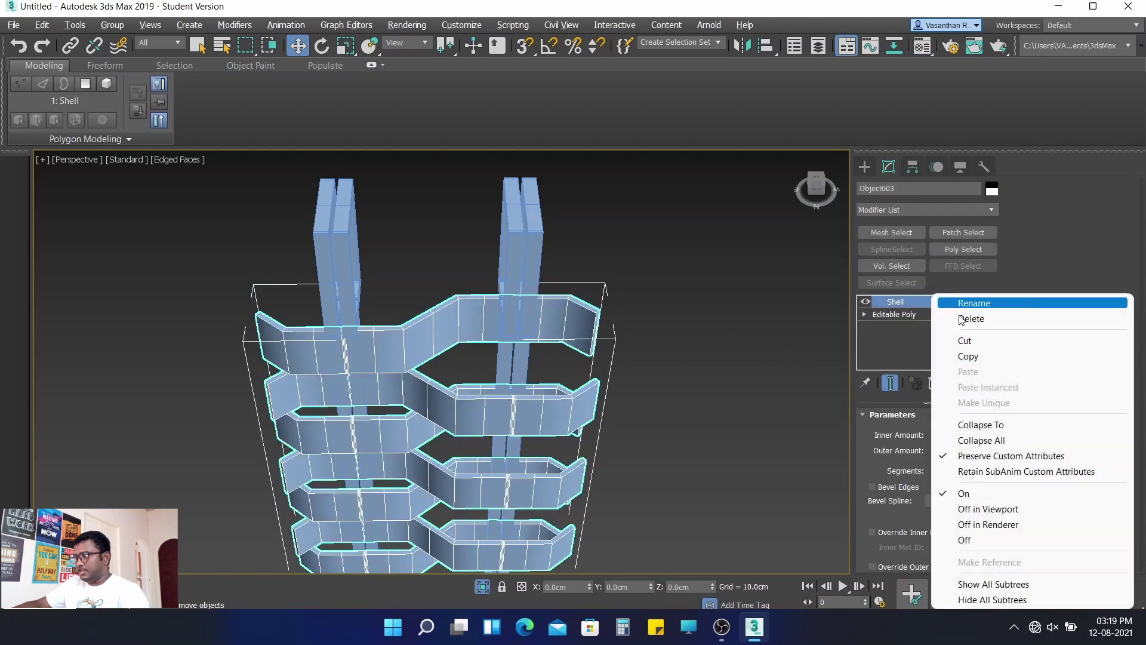
{"action": "left_click", "coordinate": [976, 319]}
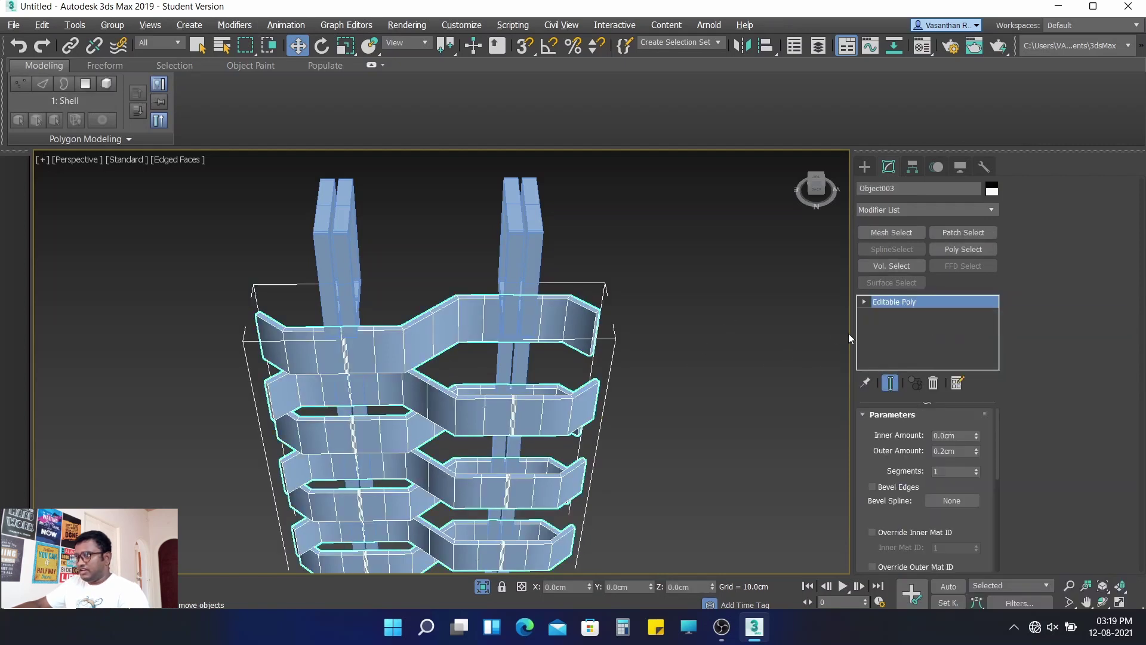
{"action": "left_click", "coordinate": [728, 311]}
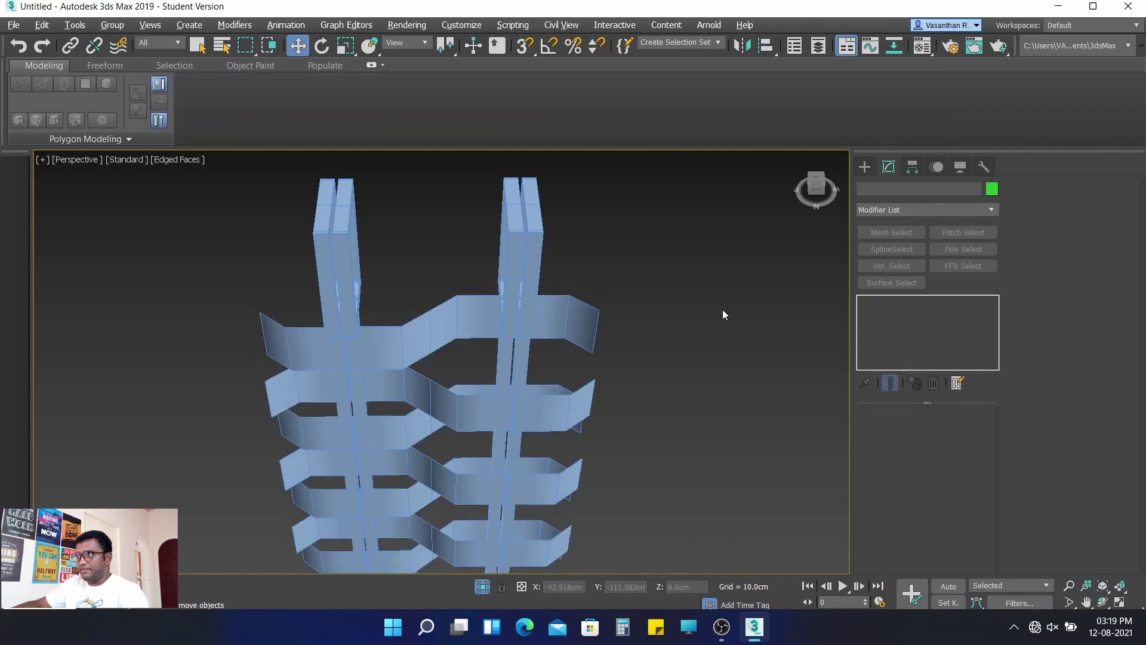
{"action": "left_click", "coordinate": [525, 42]}
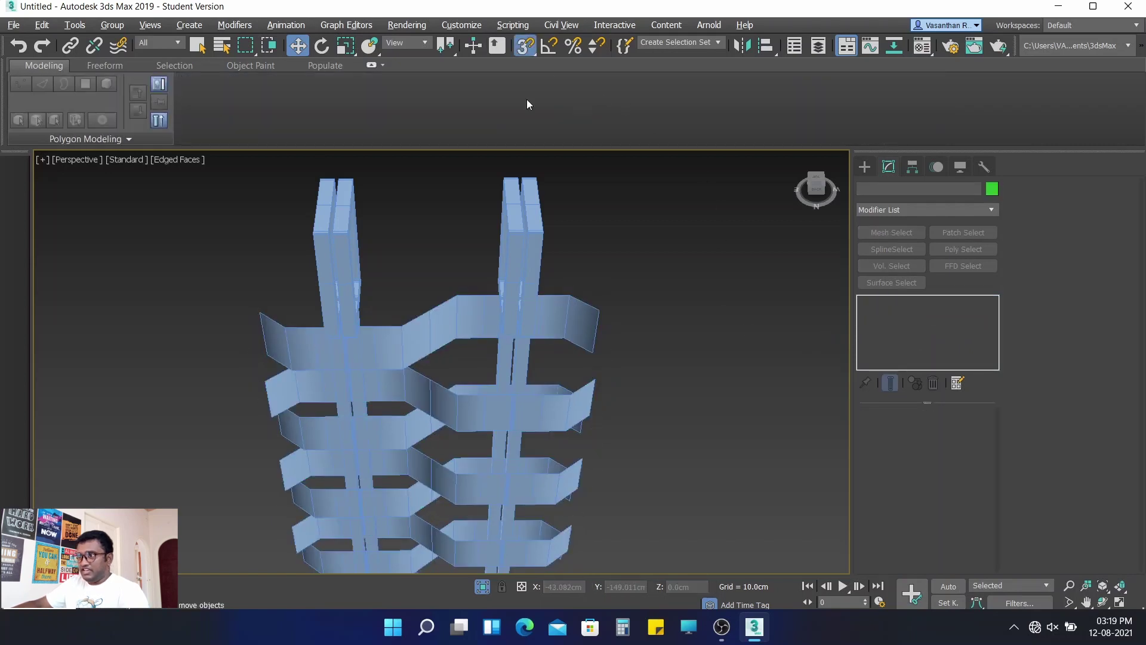
{"action": "left_click_drag", "start_coordinate": [167, 212], "coordinate": [567, 416]}
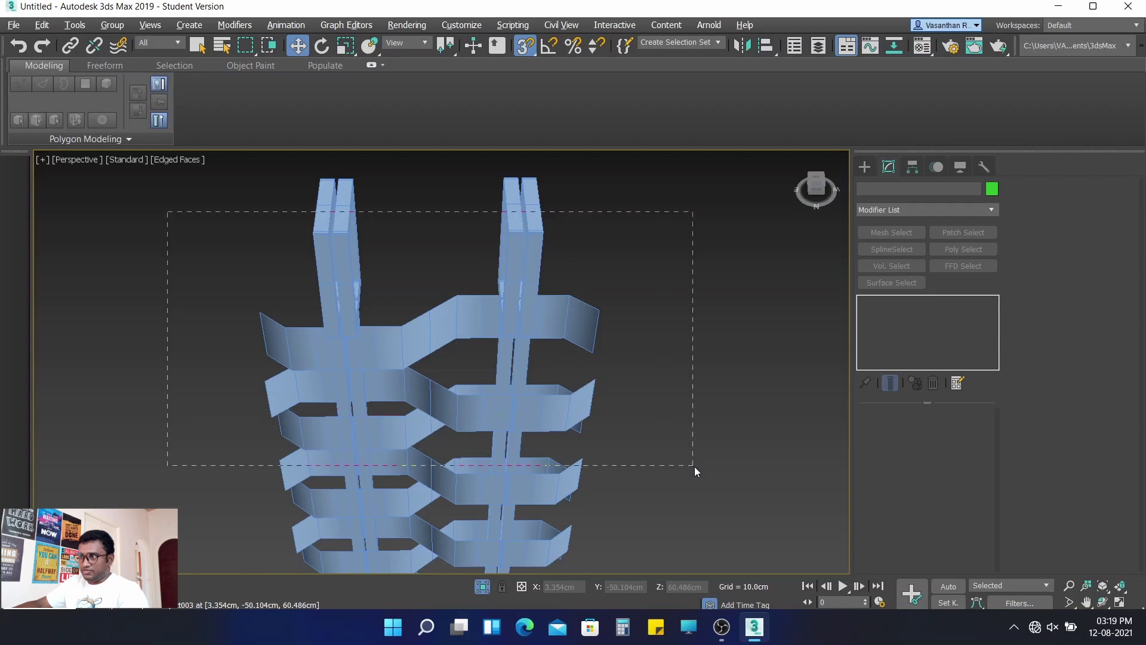
{"action": "left_click_drag", "start_coordinate": [695, 468], "coordinate": [696, 466]}
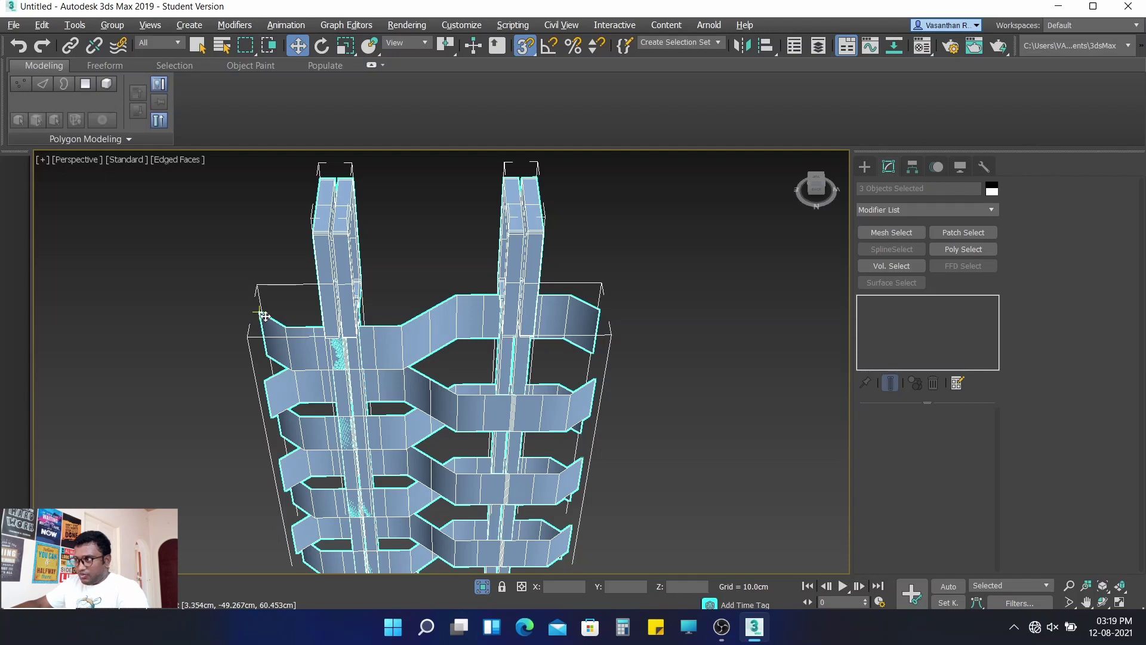
- Shift-drag the columns sideways to create 27 copies
{"action": "left_click_drag", "start_coordinate": [263, 314], "coordinate": [603, 320], "text": "shift"}
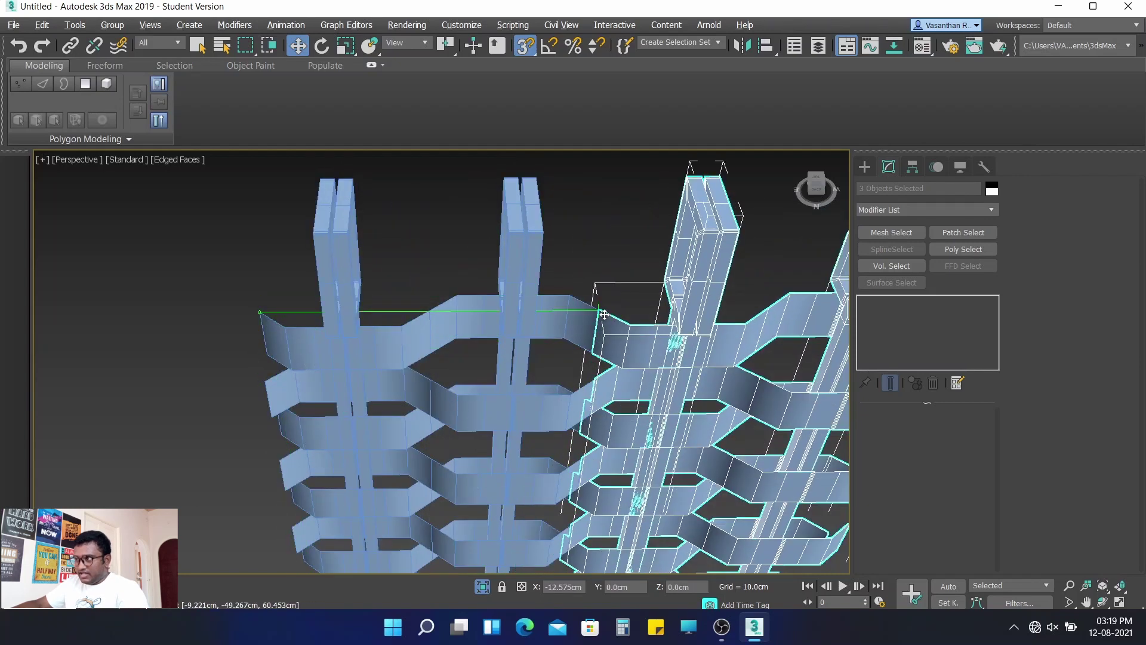
{"action": "left_click_drag", "start_coordinate": [603, 313], "coordinate": [603, 314], "text": "shift"}
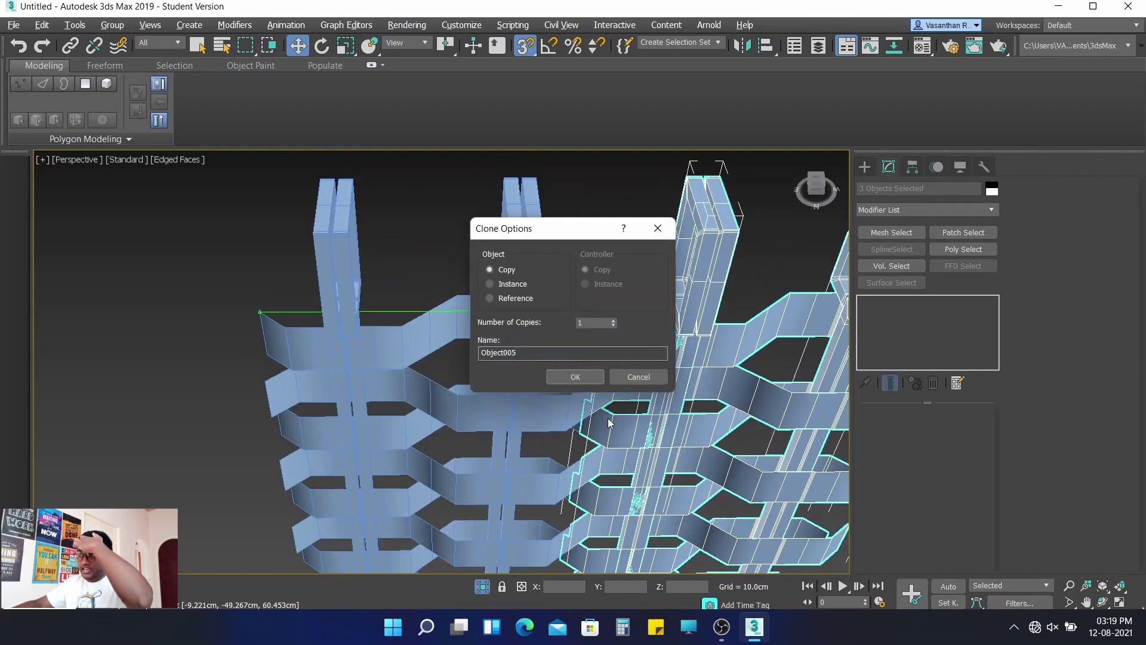
{"action": "double_click", "coordinate": [598, 321]}
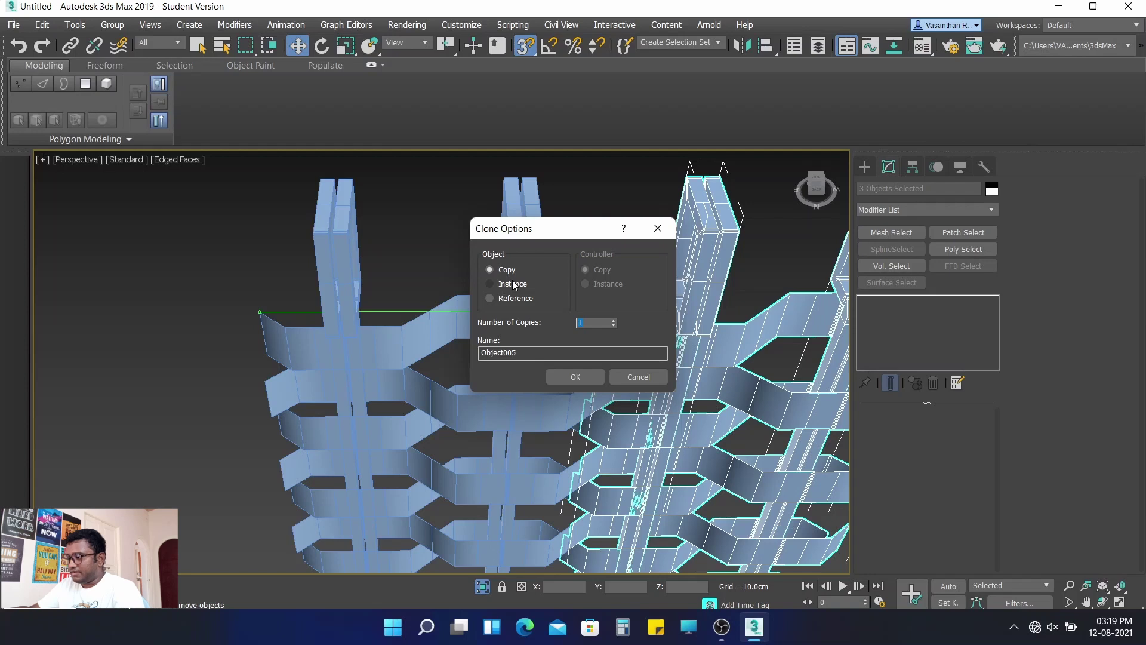
{"action": "type", "text": "27"}
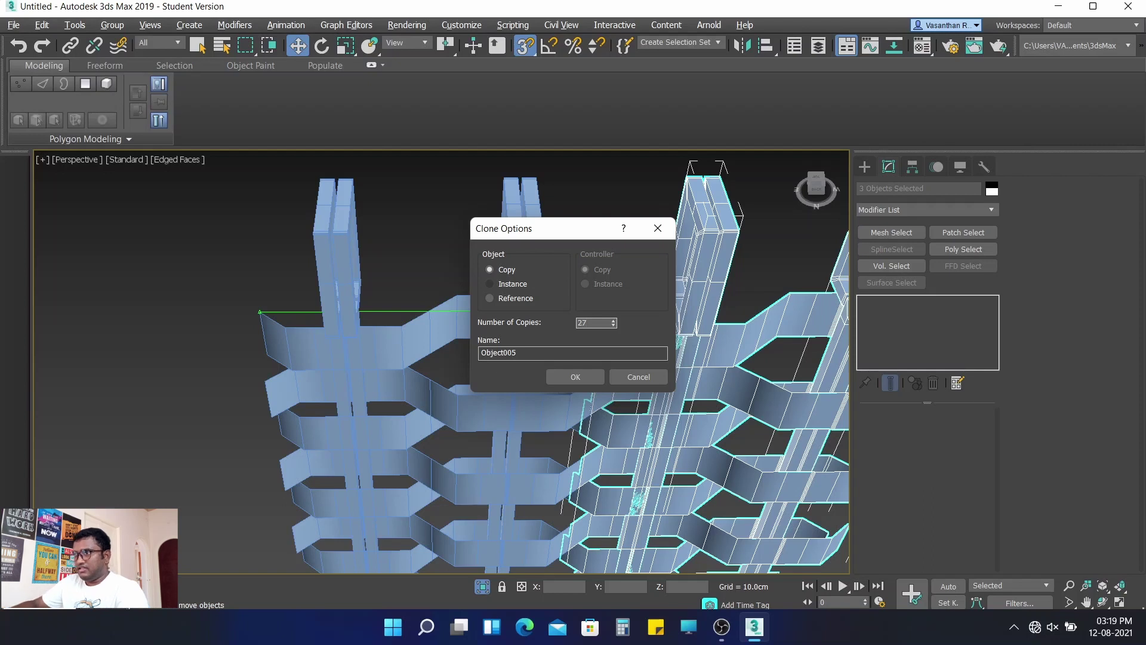
{"action": "left_click", "coordinate": [579, 377]}
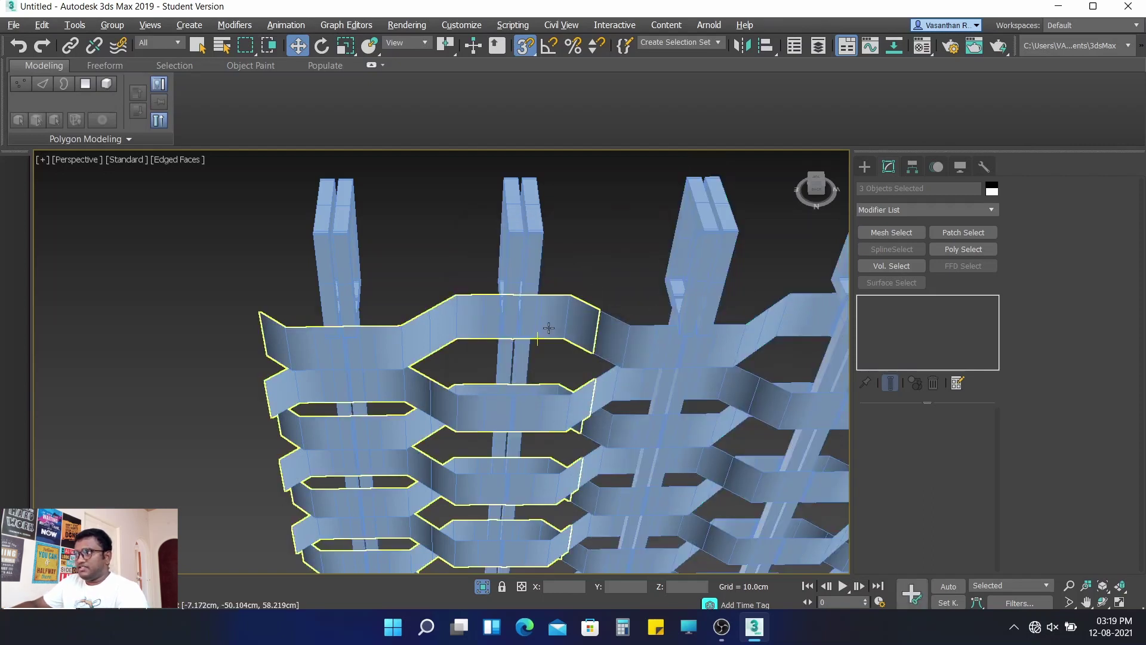
- Zoom out and frame the whole cloned lattice wall frontally
{"action": "scroll", "coordinate": [624, 255], "scroll_direction": "down", "scroll_amount": 4}
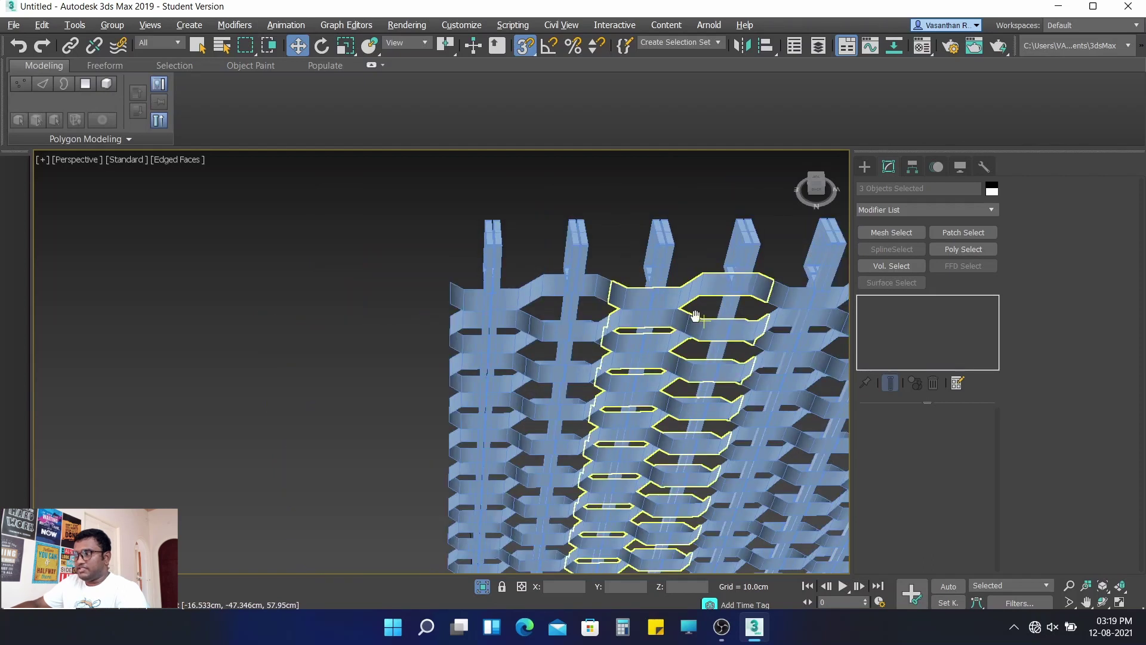
{"action": "scroll", "coordinate": [673, 306], "scroll_direction": "down", "scroll_amount": 2}
{"action": "scroll", "coordinate": [566, 293], "scroll_direction": "down", "scroll_amount": 2}
{"action": "scroll", "coordinate": [566, 293], "scroll_direction": "down", "scroll_amount": 2}
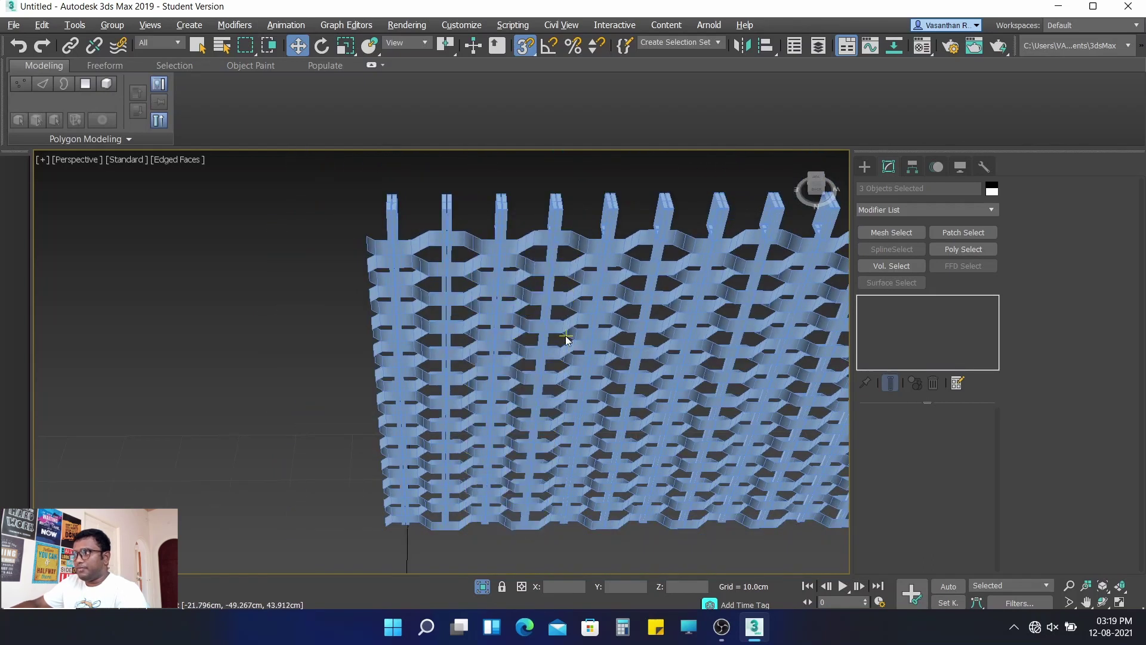
{"action": "middle_click_drag", "start_coordinate": [562, 338], "coordinate": [560, 316], "text": "alt"}
{"action": "scroll", "coordinate": [560, 317], "scroll_direction": "down", "scroll_amount": 2}
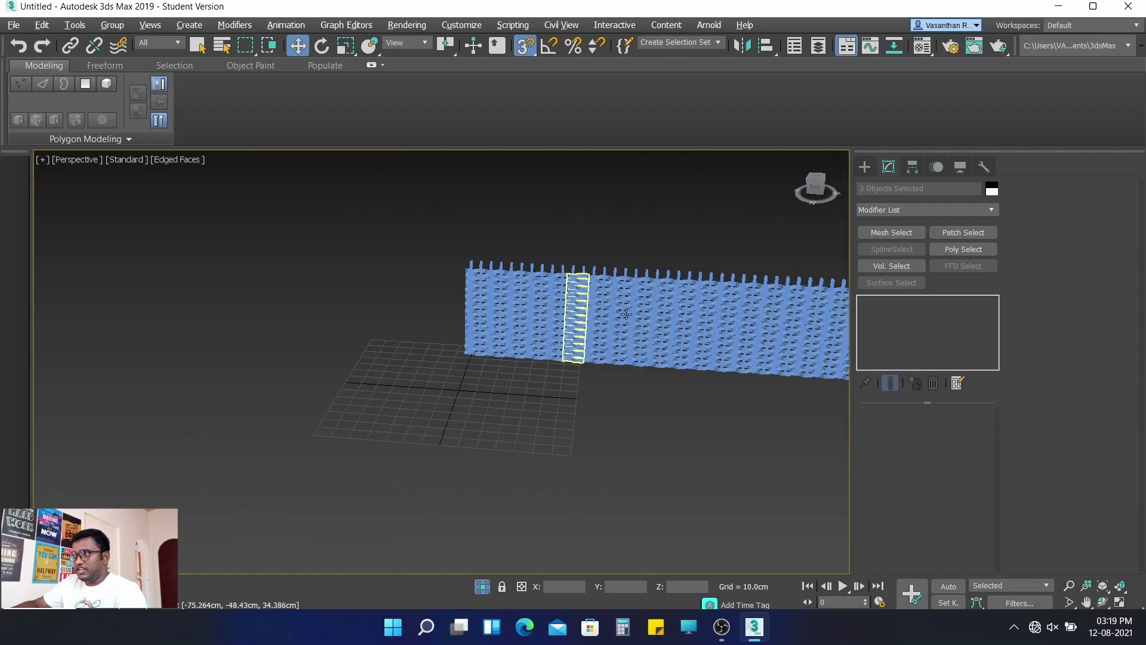
{"action": "scroll", "coordinate": [512, 255], "scroll_direction": "up", "scroll_amount": 1}
{"action": "scroll", "coordinate": [500, 316], "scroll_direction": "up", "scroll_amount": 3}
{"action": "scroll", "coordinate": [500, 317], "scroll_direction": "up", "scroll_amount": 2}
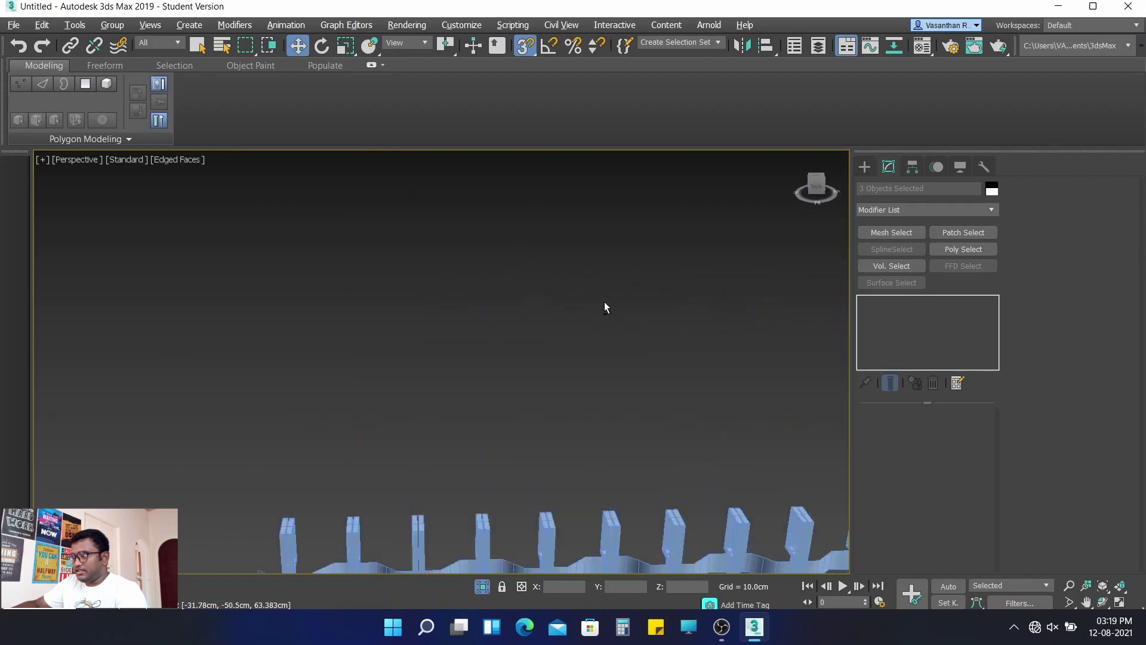
{"action": "scroll", "coordinate": [603, 306], "scroll_direction": "up", "scroll_amount": 2}
{"action": "scroll", "coordinate": [614, 295], "scroll_direction": "down", "scroll_amount": 6}
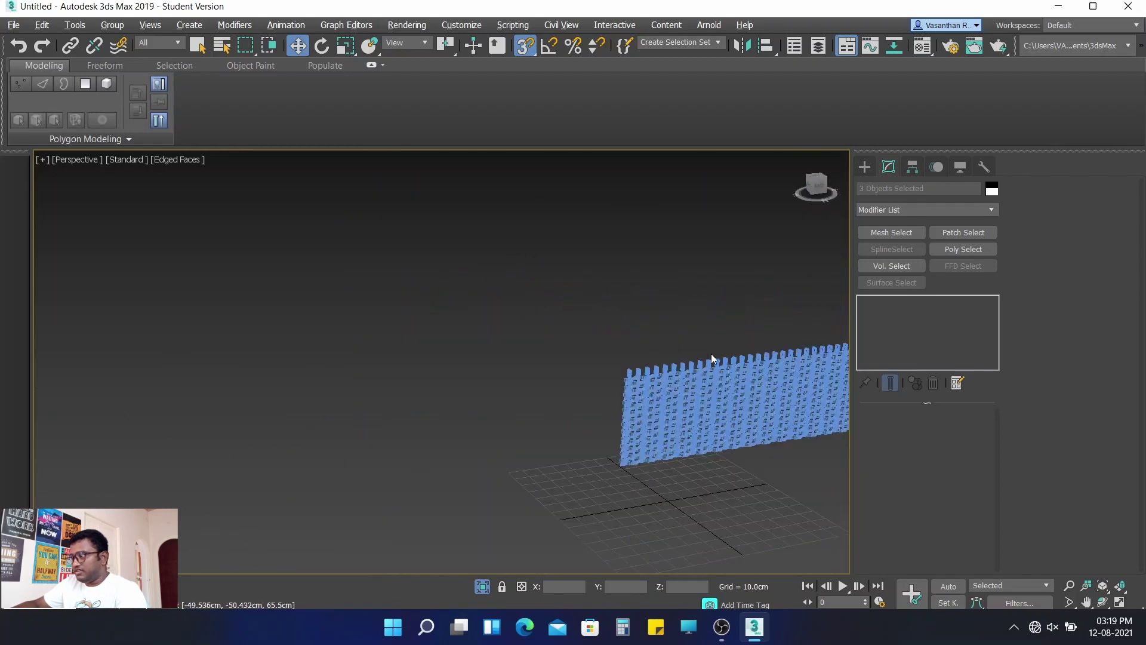
{"action": "left_click", "coordinate": [1103, 586]}
- Deselect everything, turn snapping off, and select the leftmost lattice column
{"action": "left_click", "coordinate": [376, 193]}
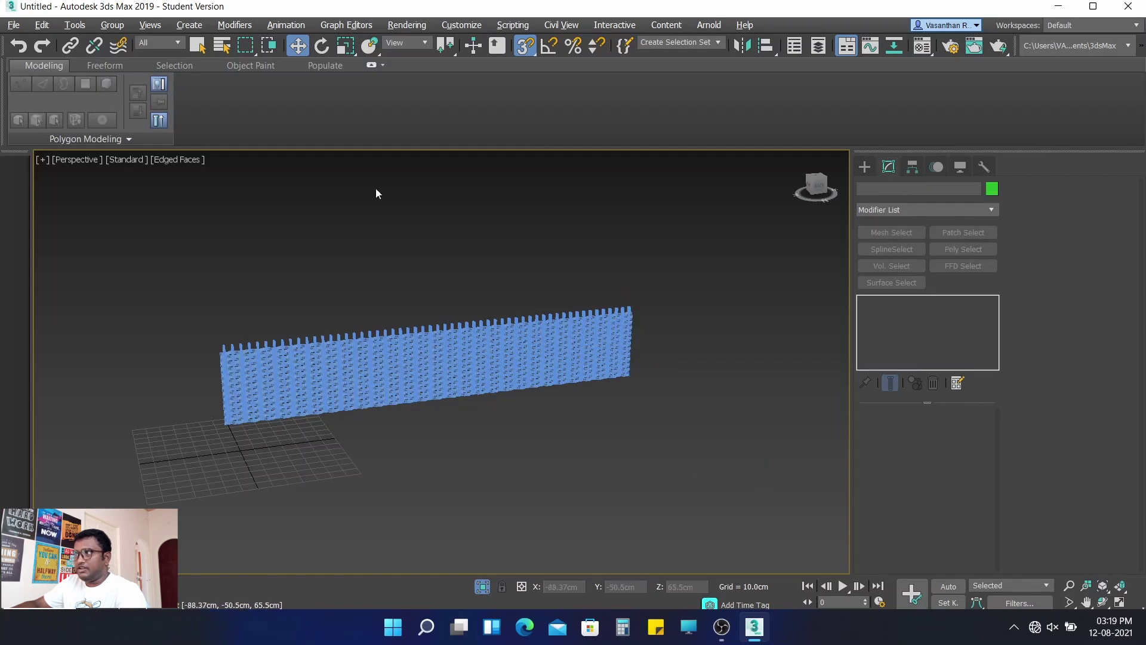
{"action": "left_click", "coordinate": [526, 46]}
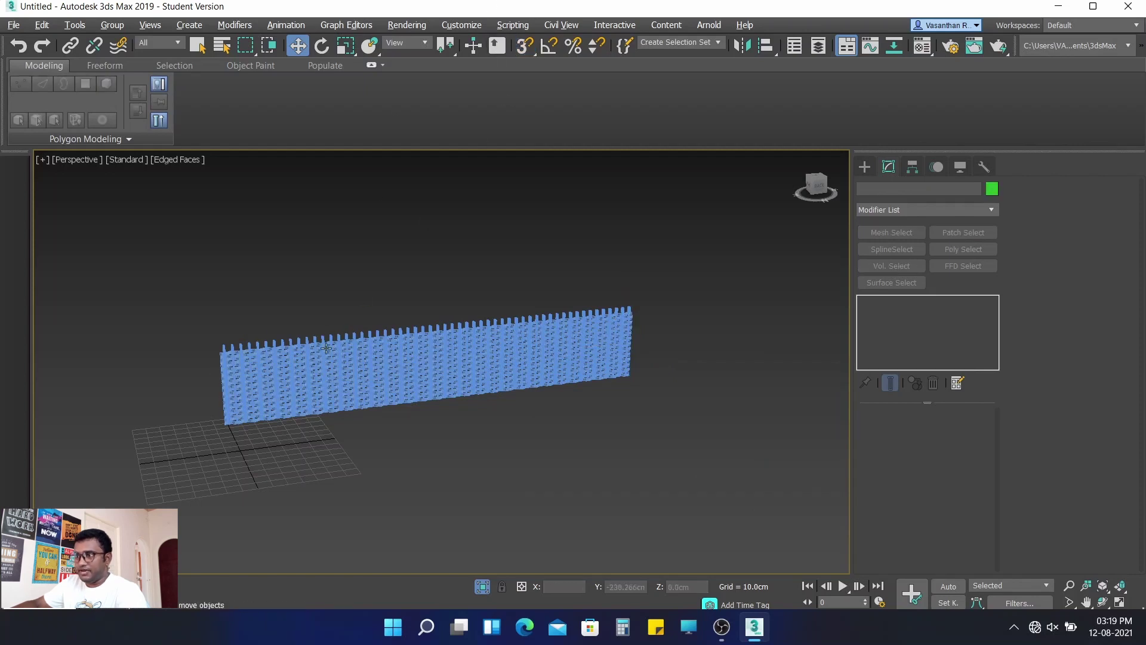
{"action": "scroll", "coordinate": [299, 349], "scroll_direction": "up", "scroll_amount": 2}
{"action": "scroll", "coordinate": [197, 355], "scroll_direction": "up", "scroll_amount": 3}
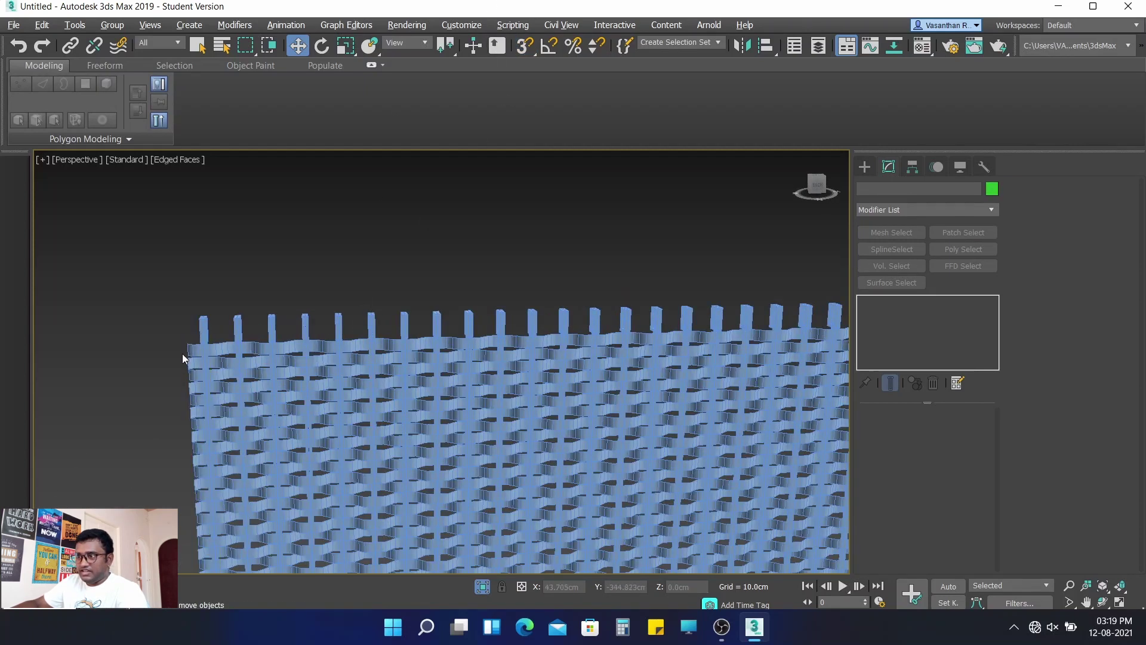
{"action": "left_click", "coordinate": [190, 350]}
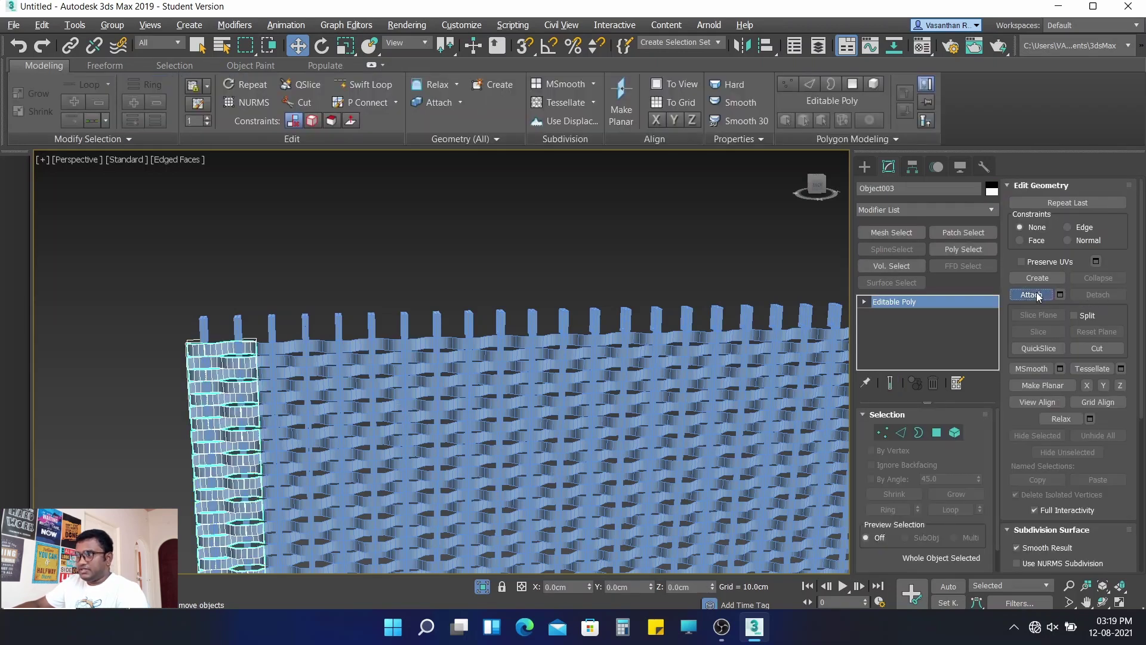
- Attach the first run of woven columns, including Object017 and Object042, into Object003
{"action": "left_click", "coordinate": [1034, 295]}
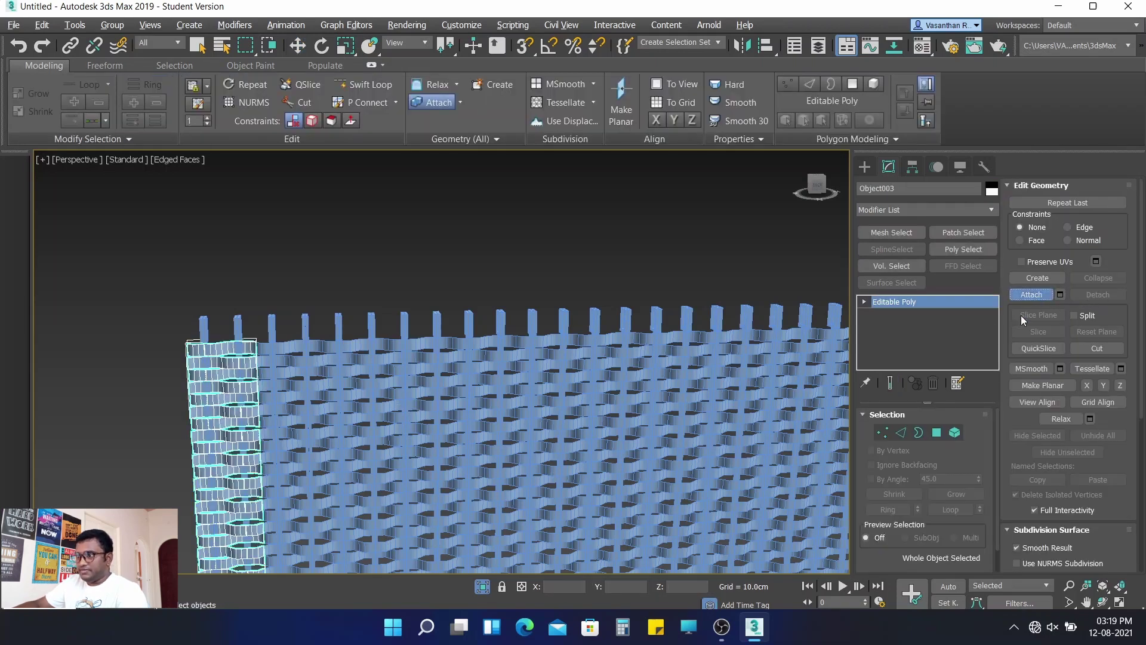
{"action": "left_click", "coordinate": [289, 362]}
{"action": "left_click", "coordinate": [358, 364]}
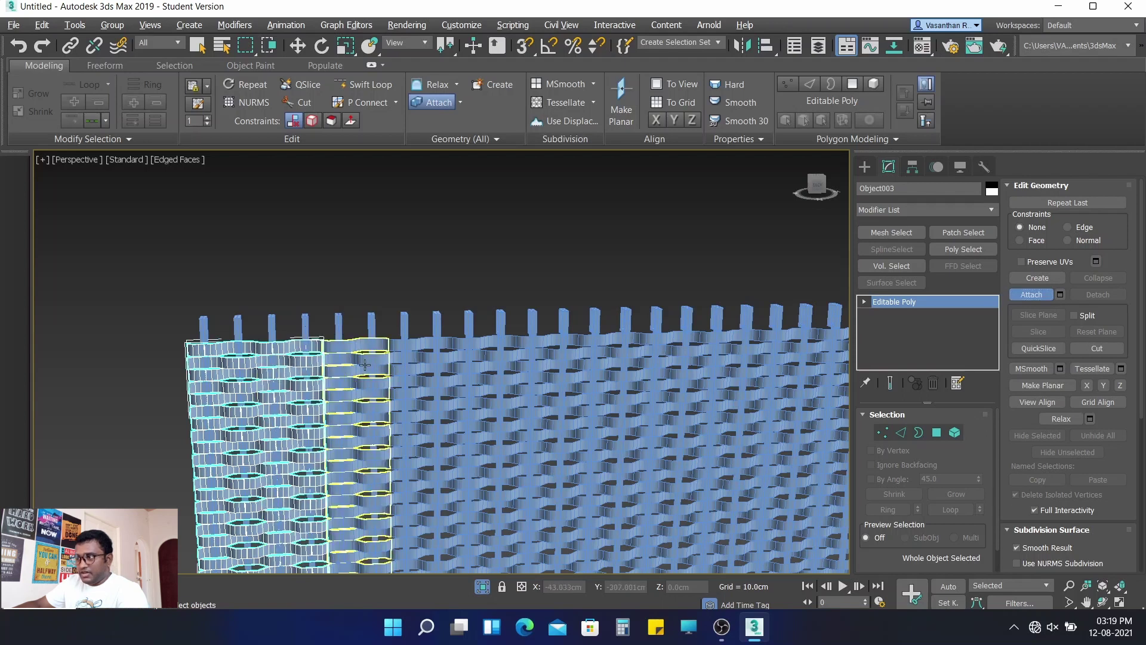
{"action": "left_click", "coordinate": [445, 369]}
{"action": "left_click", "coordinate": [487, 364]}
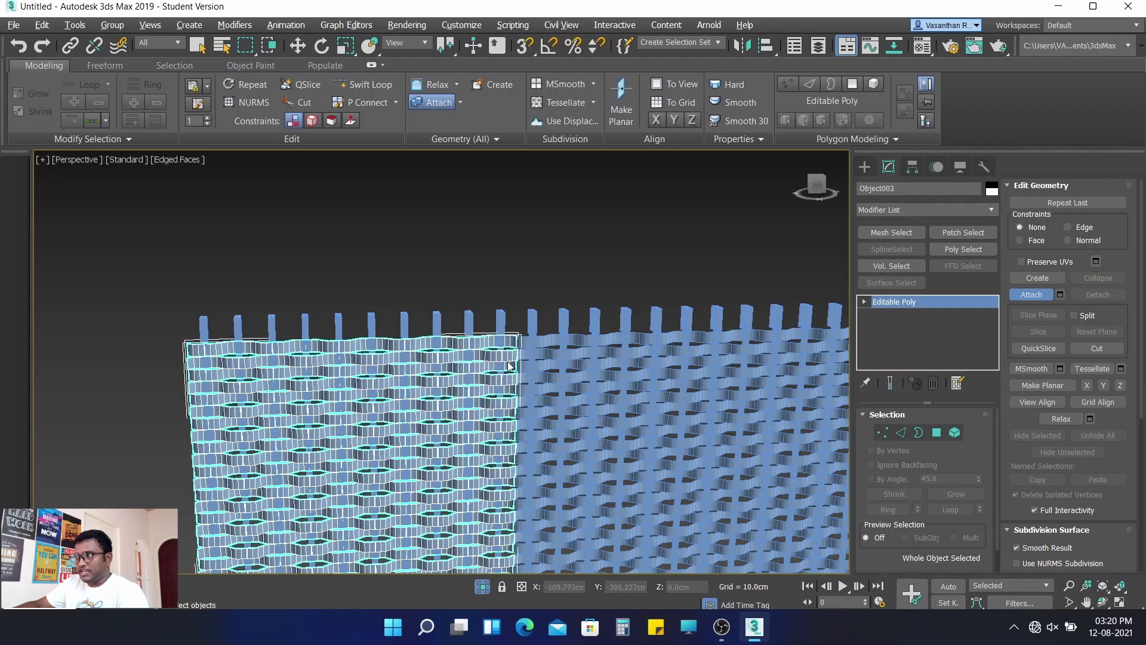
{"action": "left_click", "coordinate": [531, 323]}
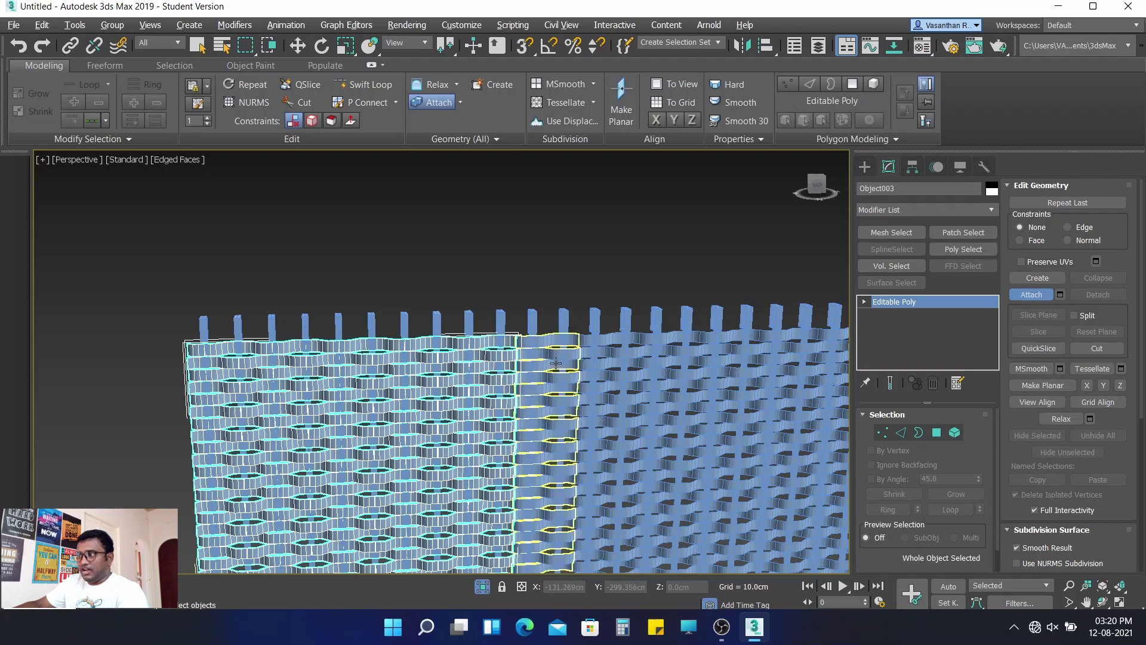
{"action": "left_click", "coordinate": [556, 363]}
{"action": "left_click", "coordinate": [616, 363]}
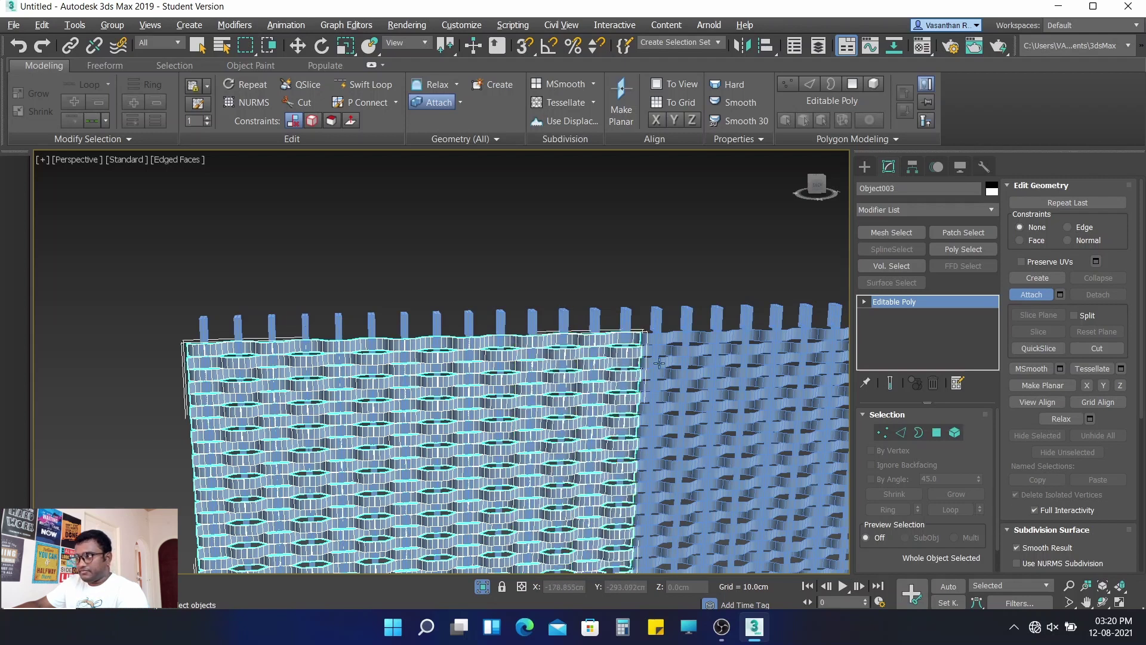
{"action": "left_click", "coordinate": [675, 361]}
{"action": "left_click", "coordinate": [731, 351]}
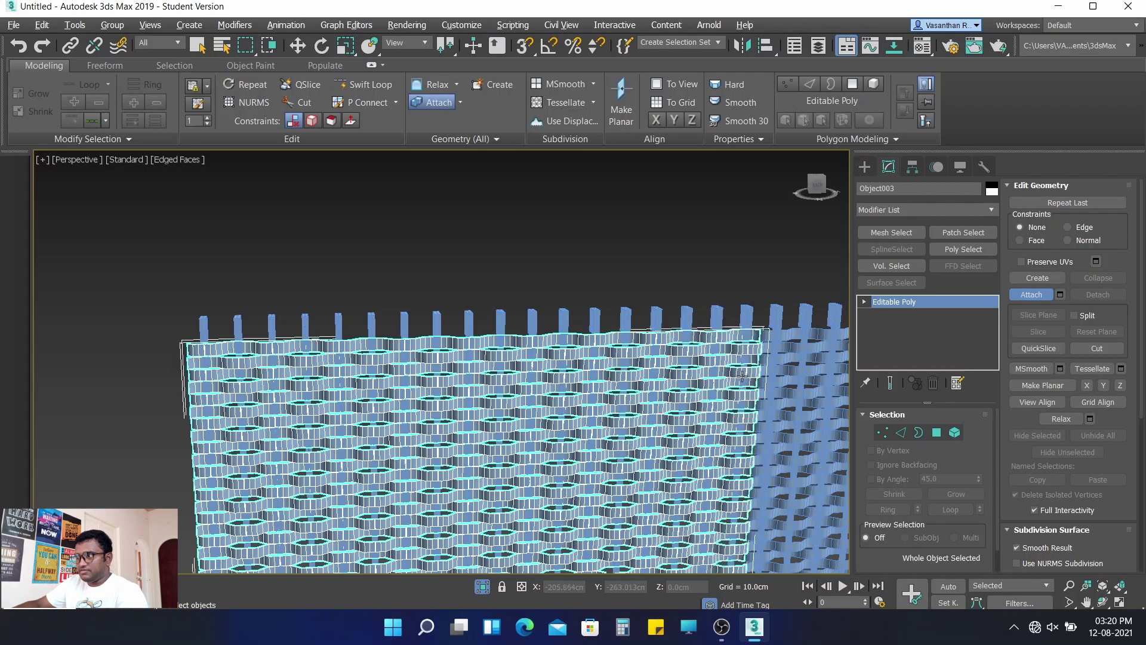
{"action": "middle_click_drag", "start_coordinate": [732, 351], "coordinate": [541, 298]}
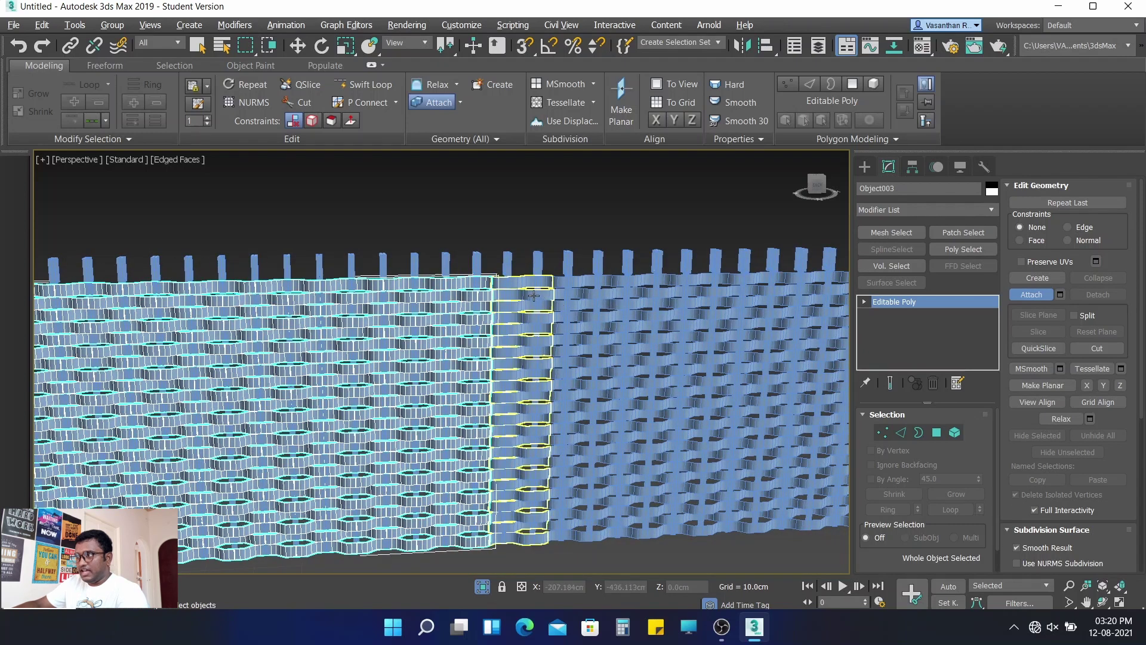
{"action": "left_click", "coordinate": [544, 298]}
{"action": "left_click", "coordinate": [588, 297]}
{"action": "left_click", "coordinate": [641, 295]}
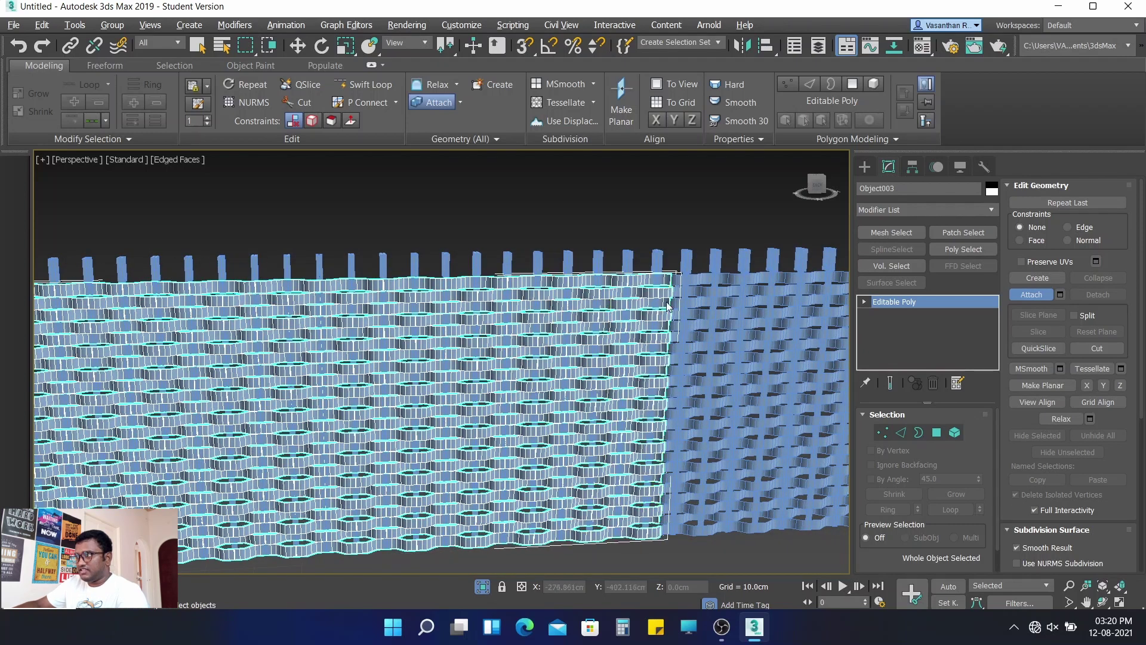
{"action": "left_click", "coordinate": [717, 300]}
{"action": "left_click", "coordinate": [775, 297]}
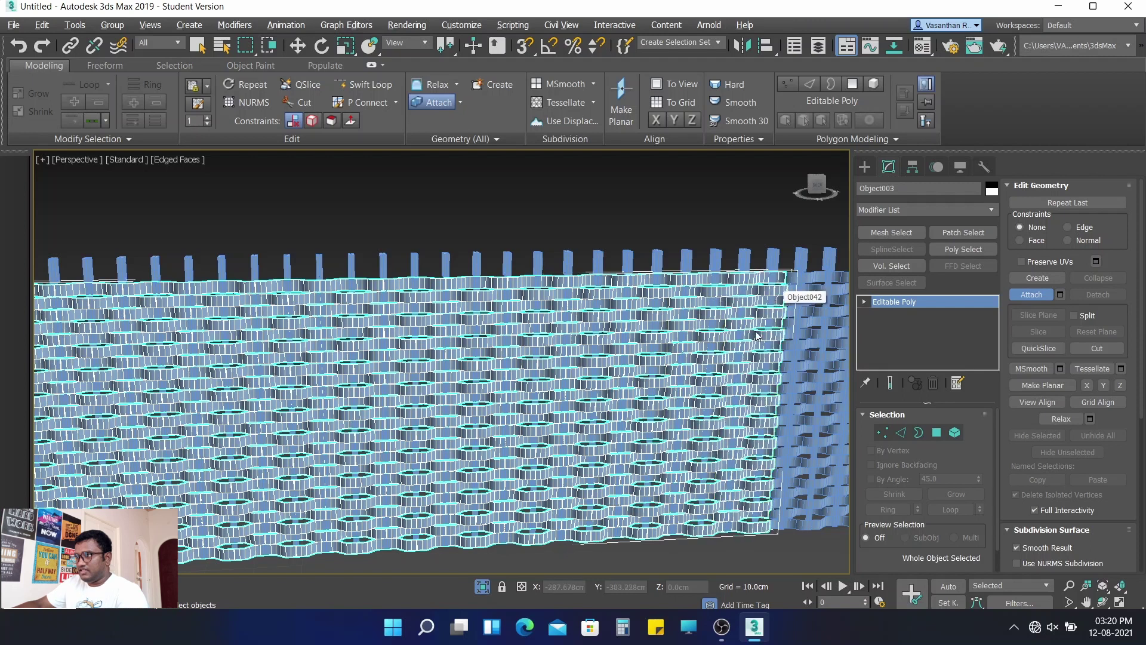
- Attach all remaining woven columns, undoing two vertical posts picked by mistake
{"action": "middle_click_drag", "start_coordinate": [774, 297], "coordinate": [504, 354]}
{"action": "left_click", "coordinate": [505, 354]}
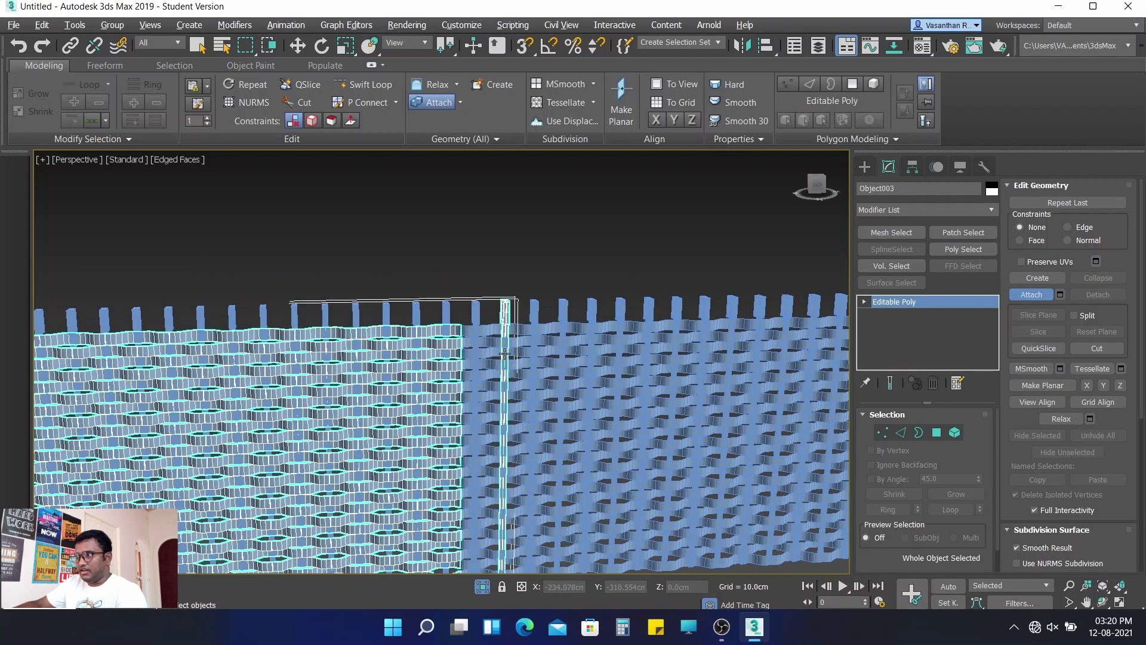
{"action": "left_click", "coordinate": [511, 288]}
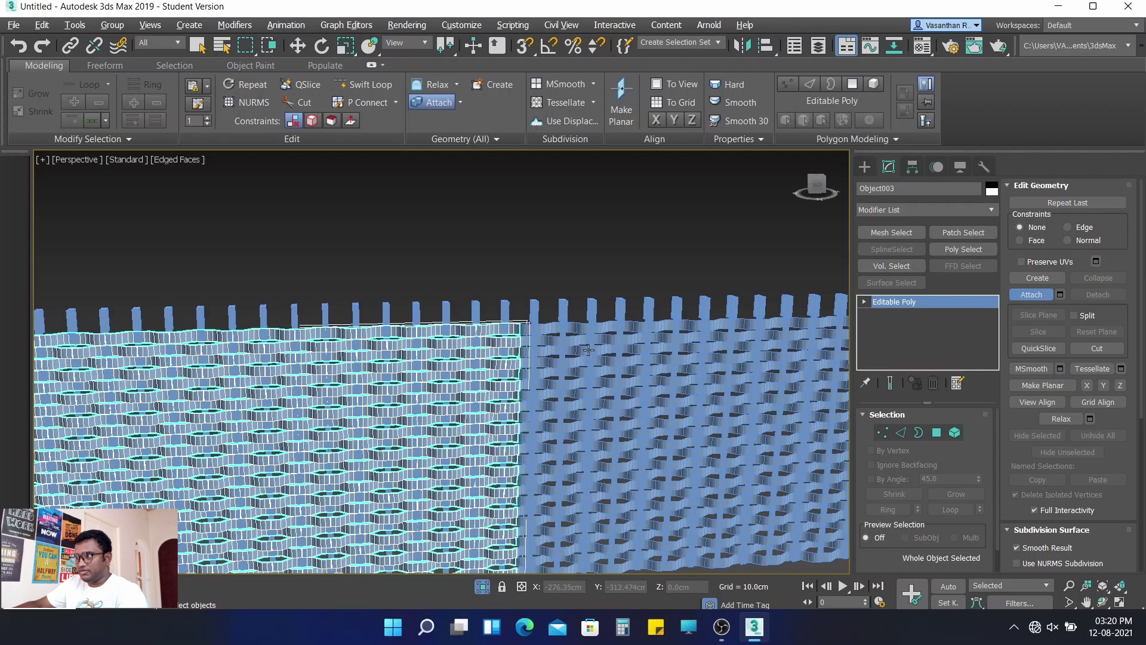
{"action": "left_click", "coordinate": [568, 348]}
{"action": "left_click", "coordinate": [609, 346]}
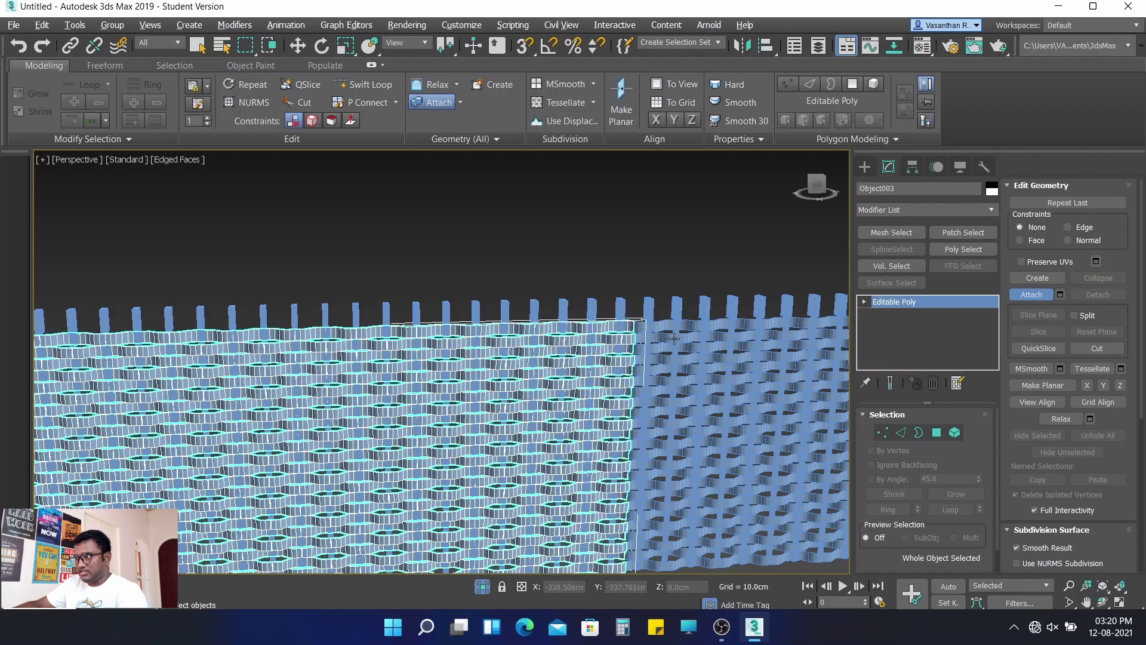
{"action": "left_click", "coordinate": [674, 339]}
{"action": "left_click", "coordinate": [728, 346]}
{"action": "middle_click_drag", "start_coordinate": [757, 377], "coordinate": [350, 373]}
{"action": "left_click", "coordinate": [375, 339]}
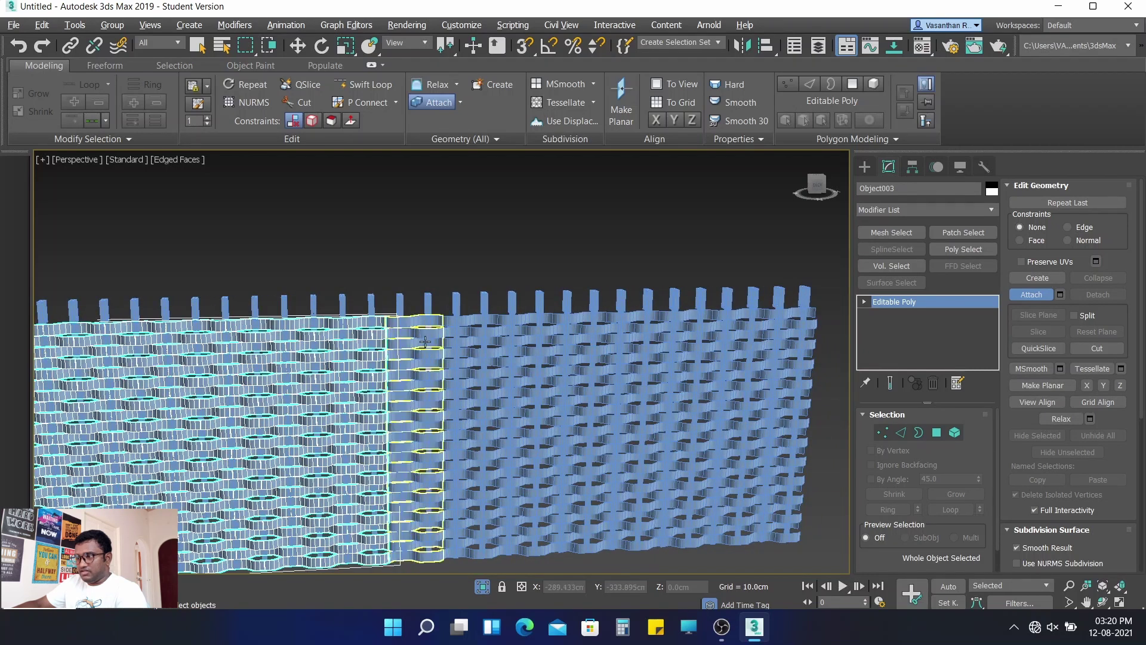
{"action": "left_click", "coordinate": [428, 349]}
{"action": "key", "text": "ctrl+z"}
{"action": "left_click", "coordinate": [436, 339]}
{"action": "left_click", "coordinate": [482, 345]}
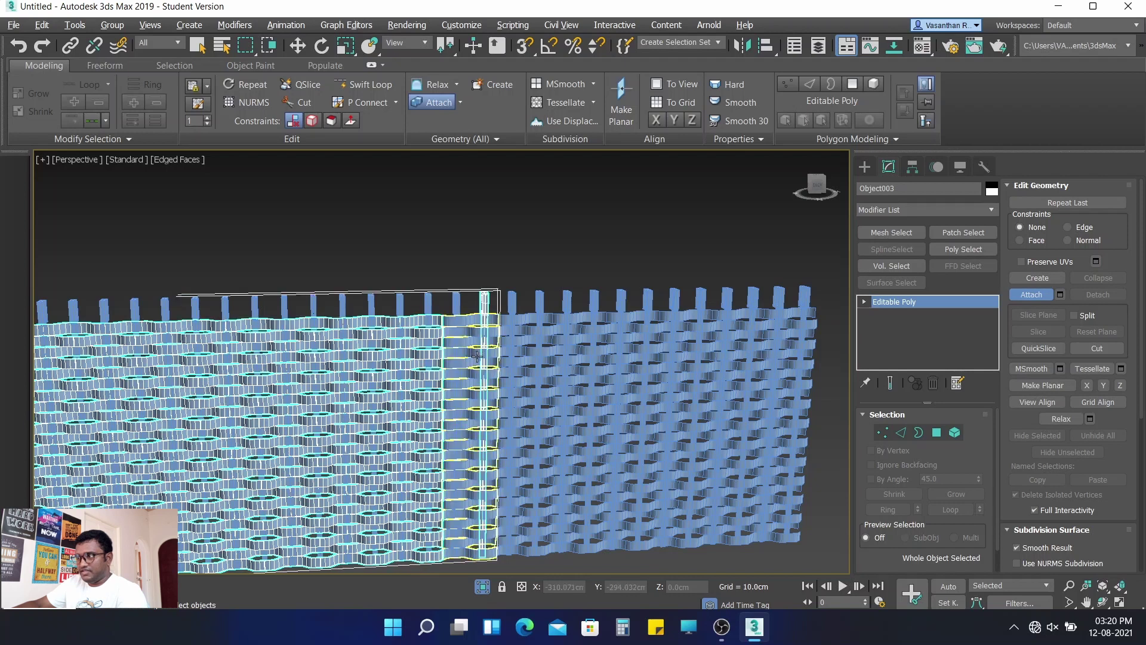
{"action": "key", "text": "ctrl+z"}
{"action": "left_click", "coordinate": [484, 340]}
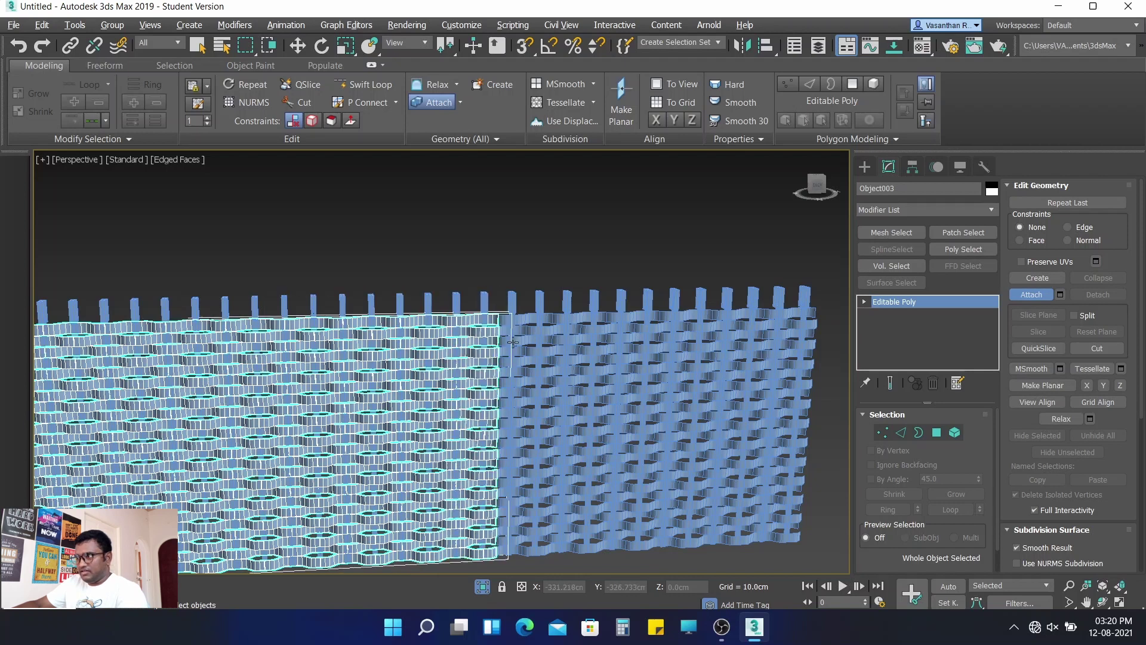
{"action": "left_click", "coordinate": [546, 339]}
{"action": "left_click", "coordinate": [600, 332]}
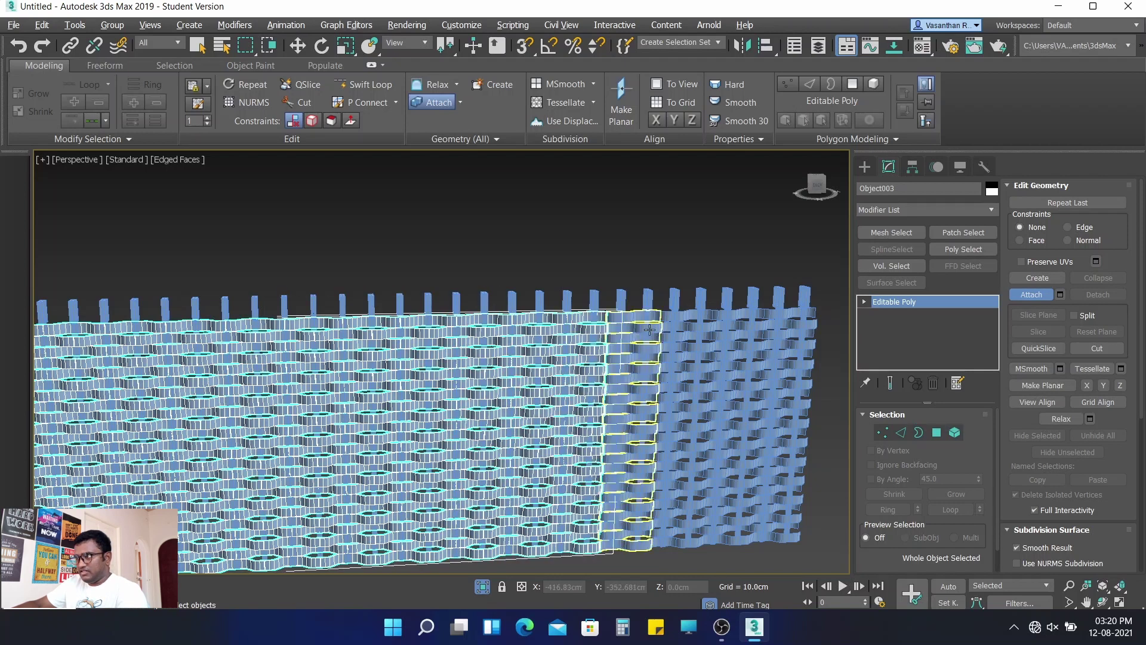
{"action": "left_click", "coordinate": [650, 329]}
{"action": "left_click", "coordinate": [695, 329]}
{"action": "left_click", "coordinate": [746, 332]}
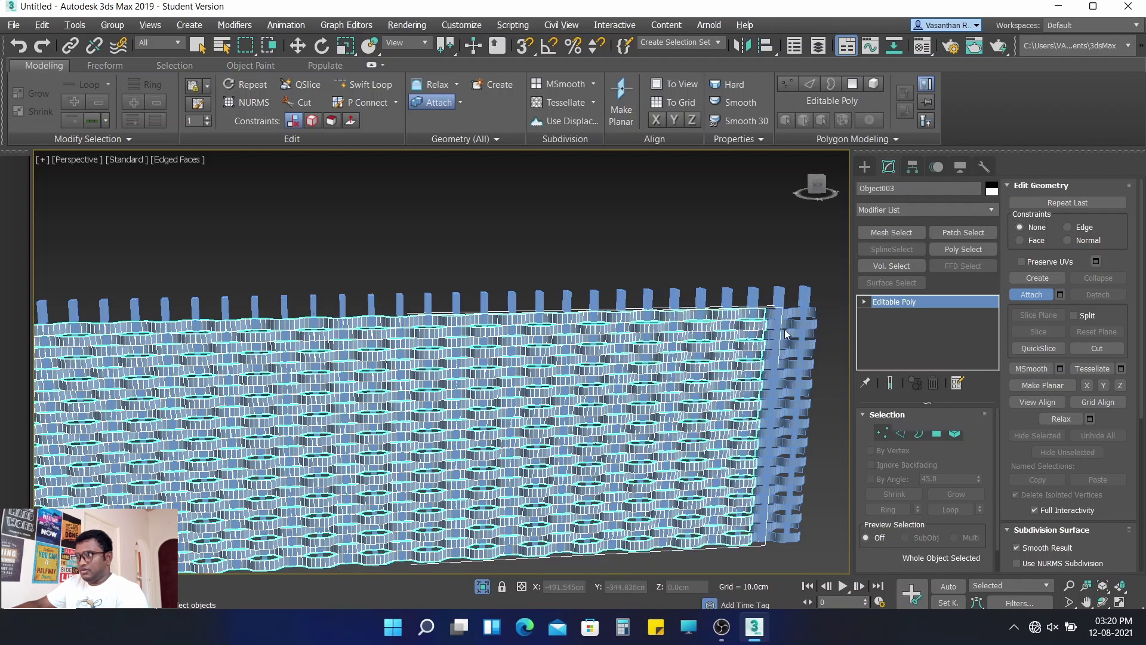
{"action": "left_click", "coordinate": [799, 329]}
- Zoom out over the whole wall, turn Attach off, and enter Vertex sub-object mode
{"action": "scroll", "coordinate": [742, 360], "scroll_direction": "down", "scroll_amount": 4}
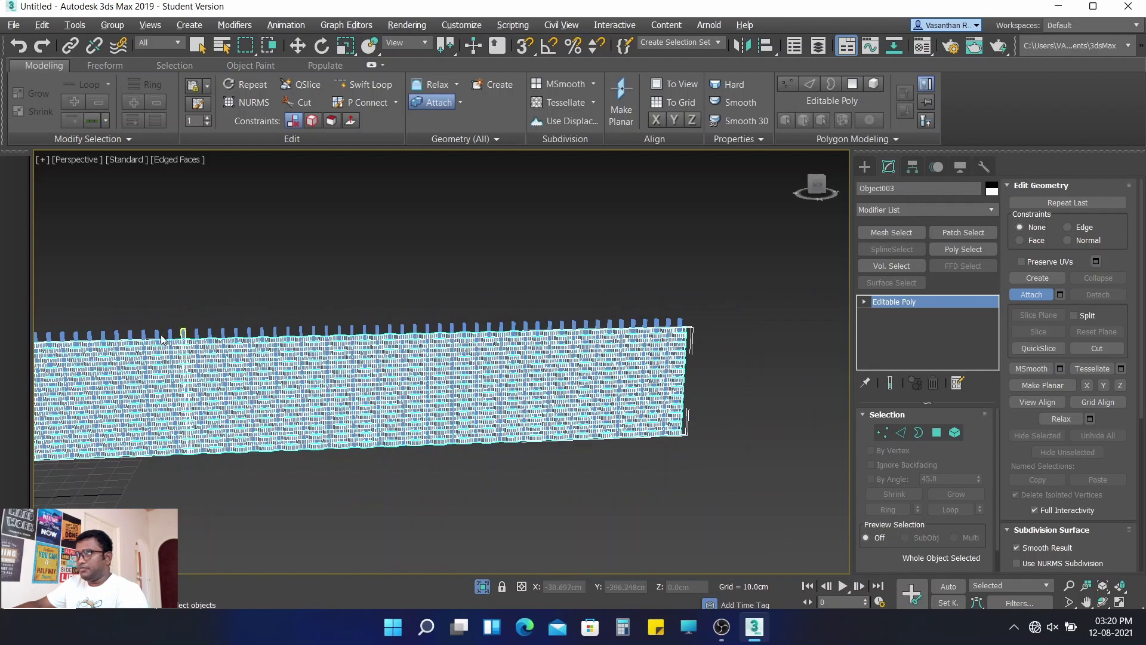
{"action": "middle_click_drag", "start_coordinate": [163, 341], "coordinate": [425, 305]}
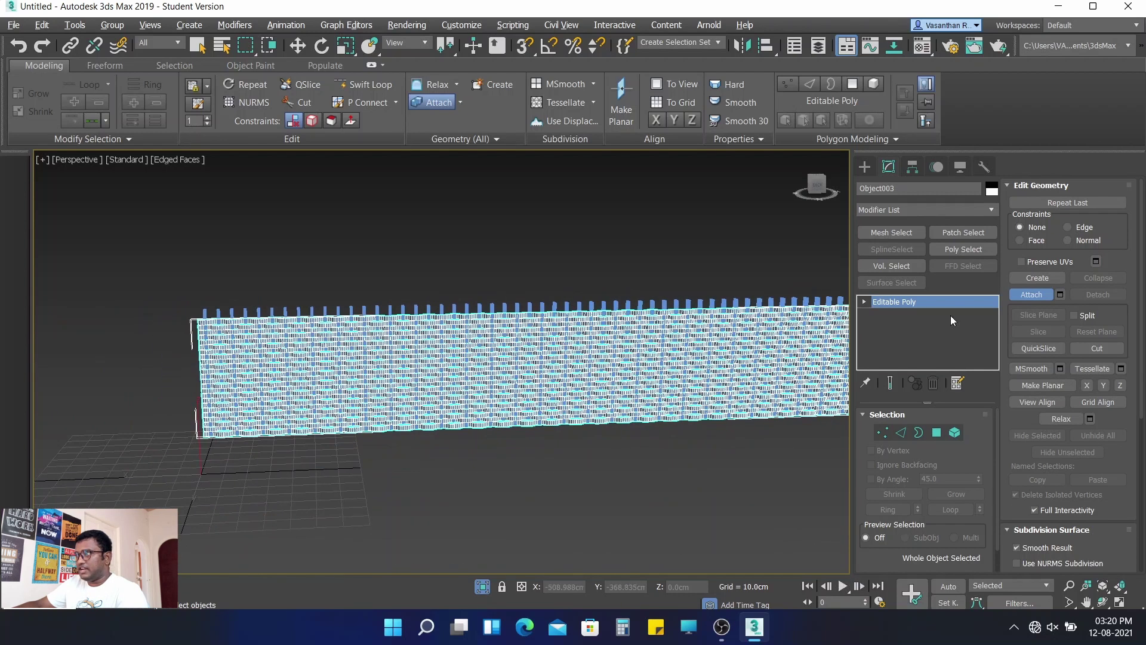
{"action": "left_click", "coordinate": [1032, 295]}
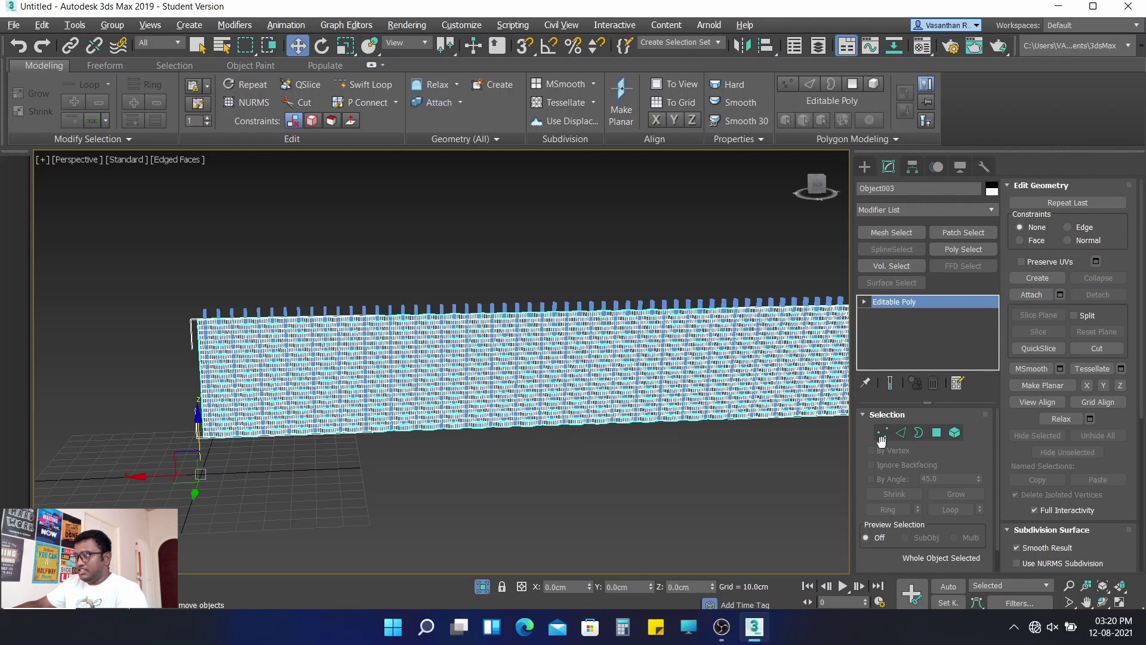
{"action": "left_click", "coordinate": [883, 433]}
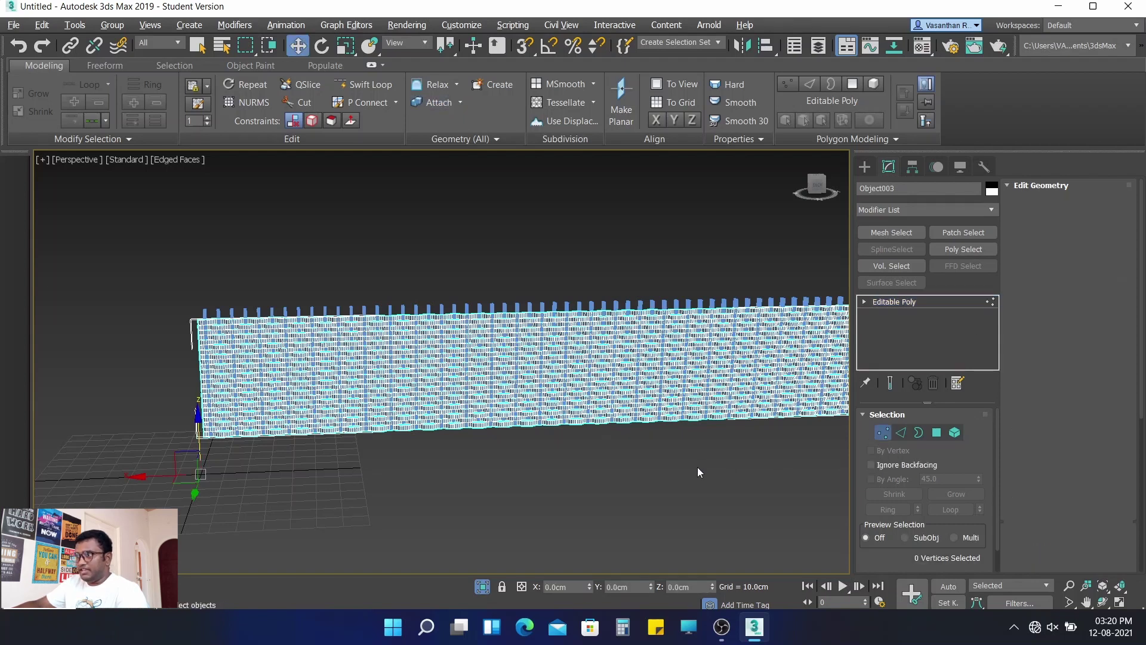
- Weld all Object003 vertices at 0.1 cm (26880 to 17156), then return to object level
{"action": "middle_click_drag", "start_coordinate": [678, 463], "coordinate": [584, 424]}
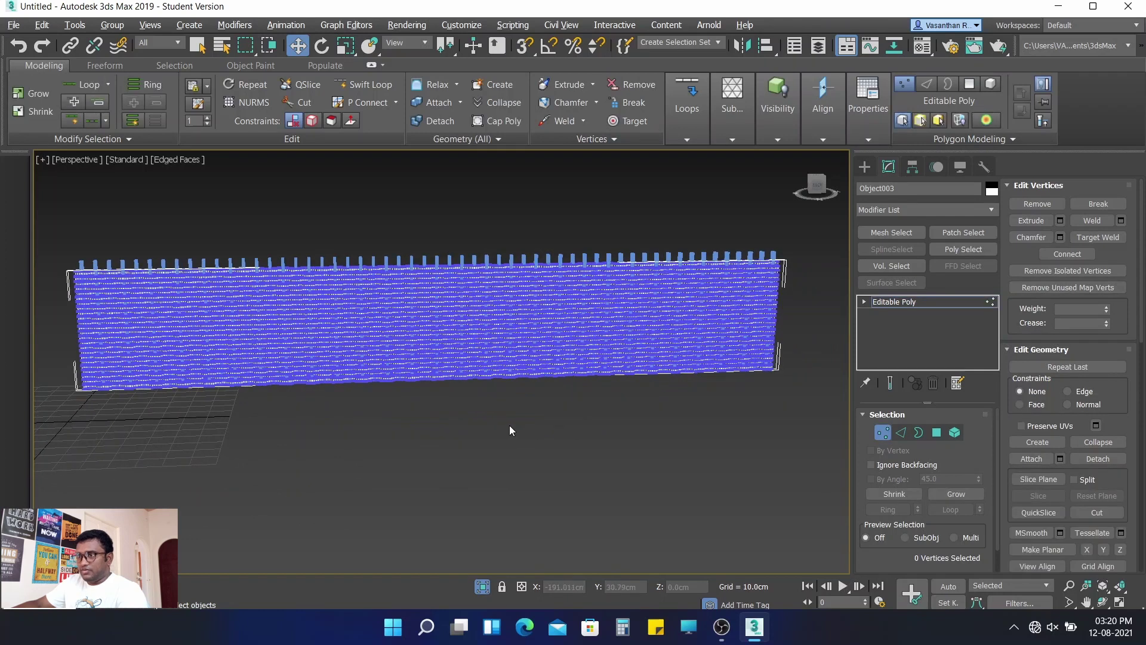
{"action": "middle_click_drag", "start_coordinate": [510, 425], "coordinate": [485, 414], "text": "alt"}
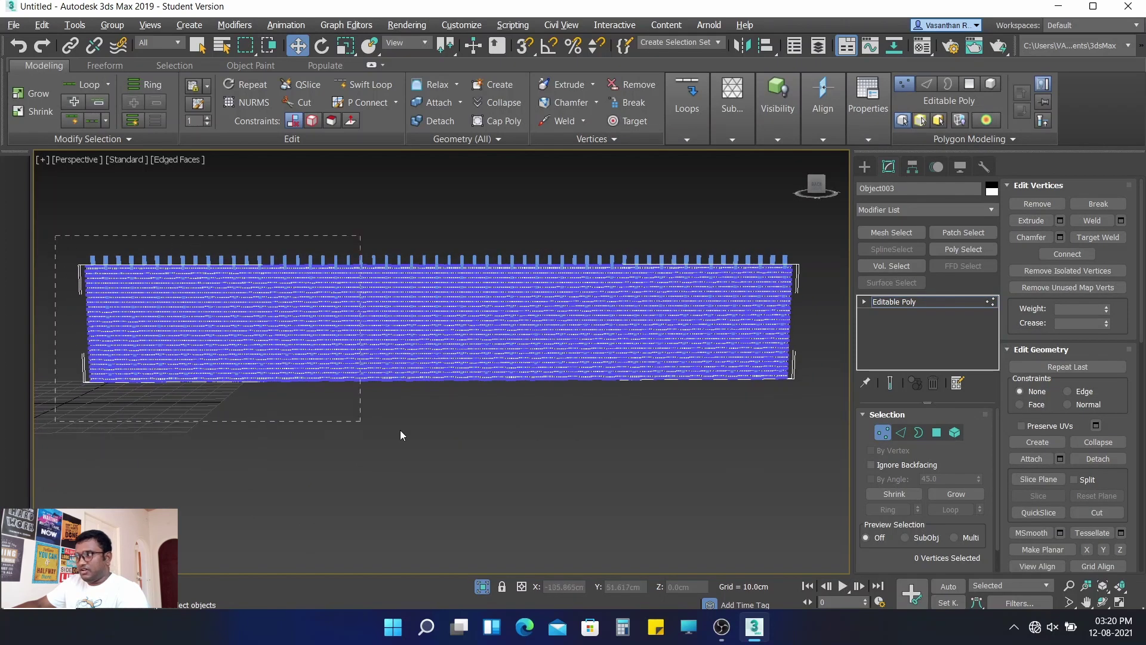
{"action": "left_click_drag", "start_coordinate": [401, 434], "coordinate": [816, 445]}
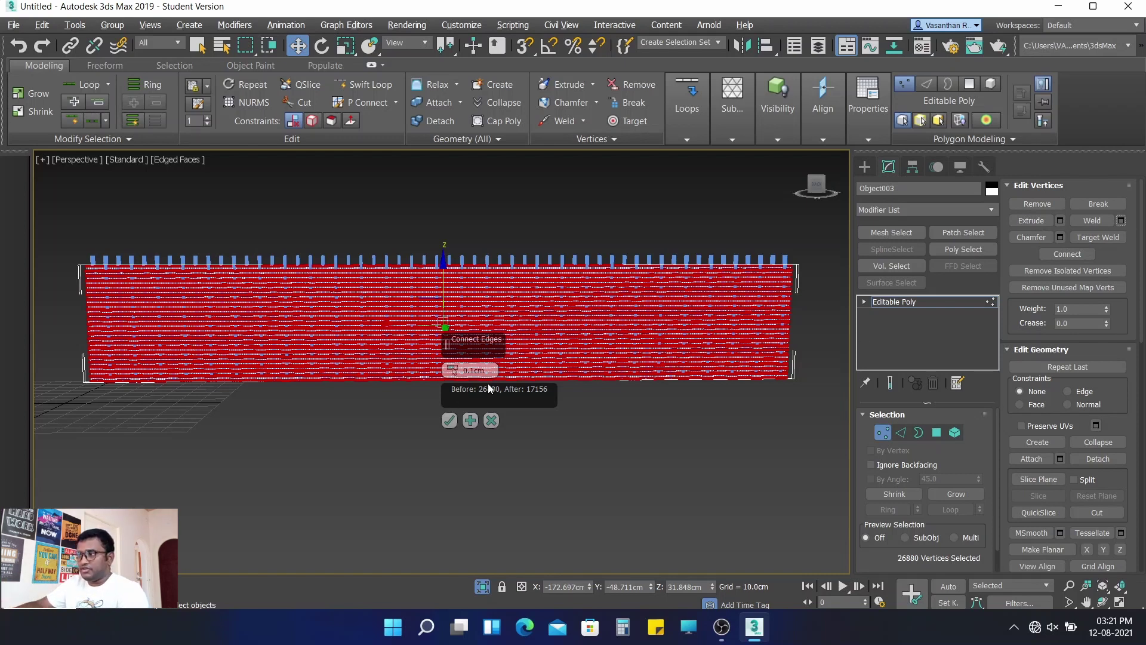
{"action": "left_click", "coordinate": [452, 422]}
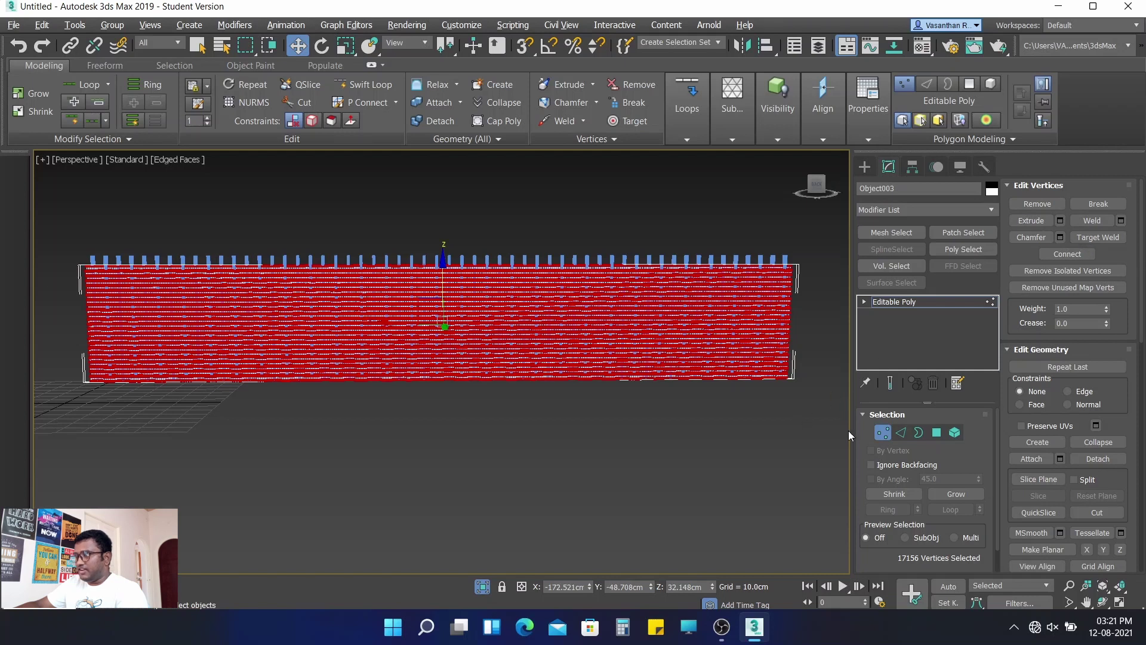
{"action": "left_click", "coordinate": [883, 435]}
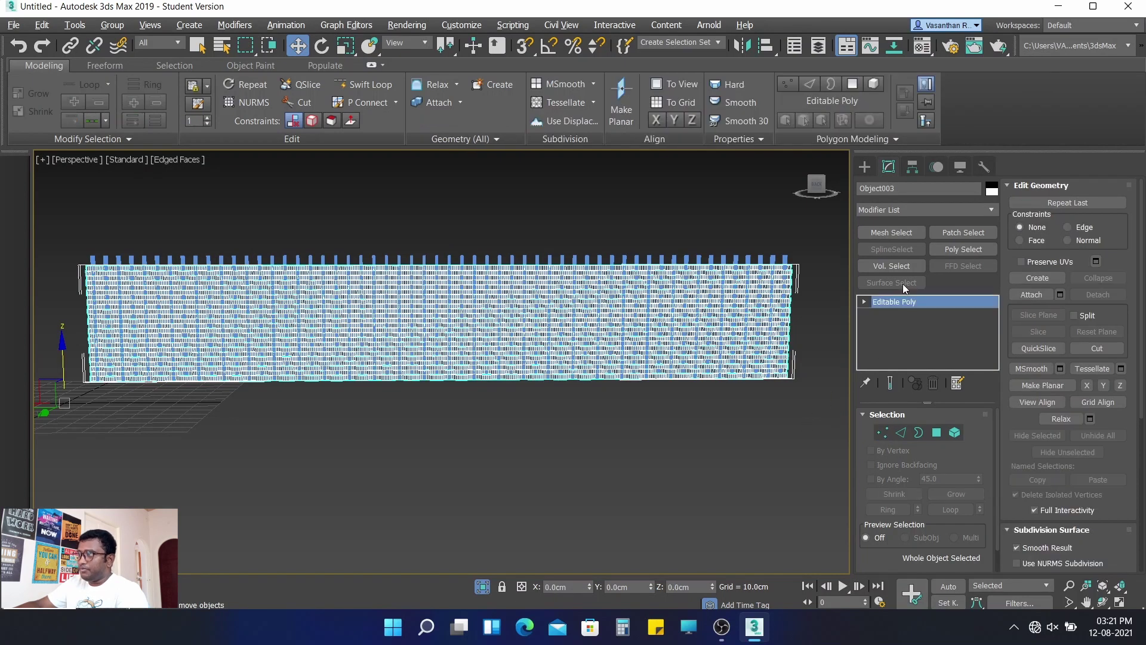
- Add a Patch Select modifier to the wall, then delete it from the stack
{"action": "left_click", "coordinate": [898, 213]}
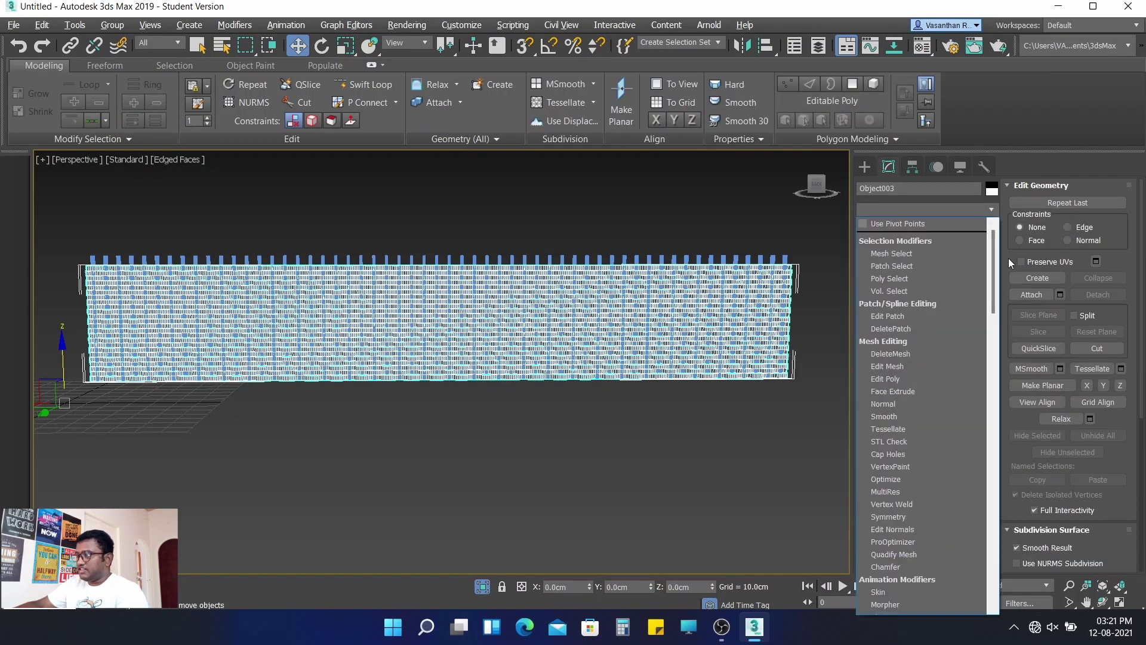
{"action": "key", "text": "Escape"}
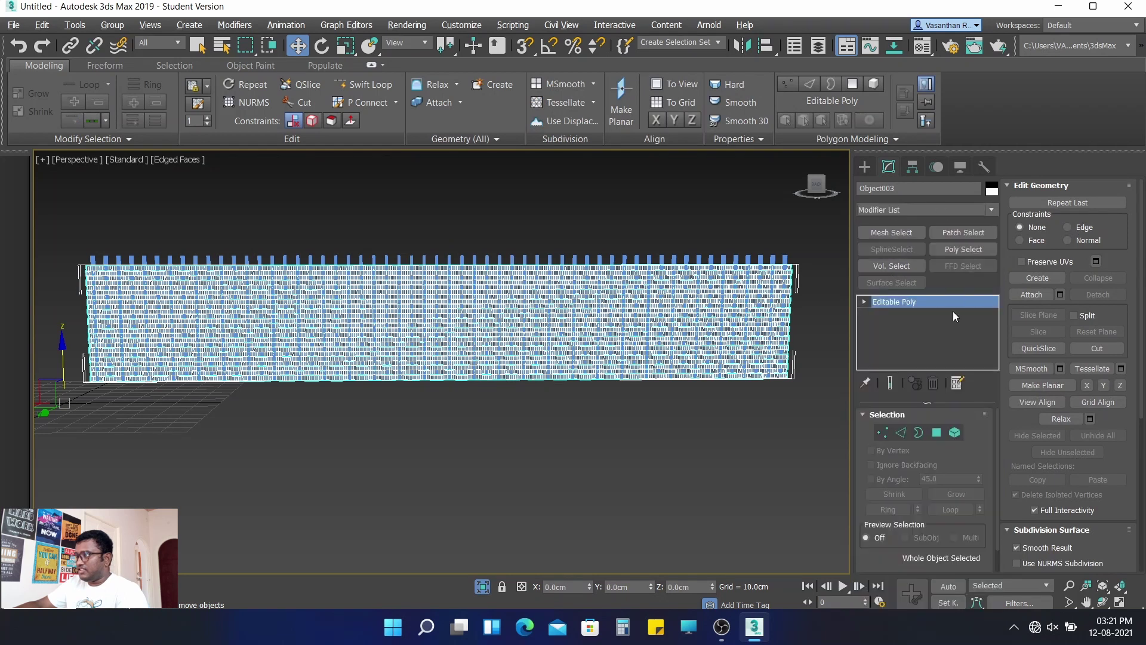
{"action": "left_click", "coordinate": [944, 231]}
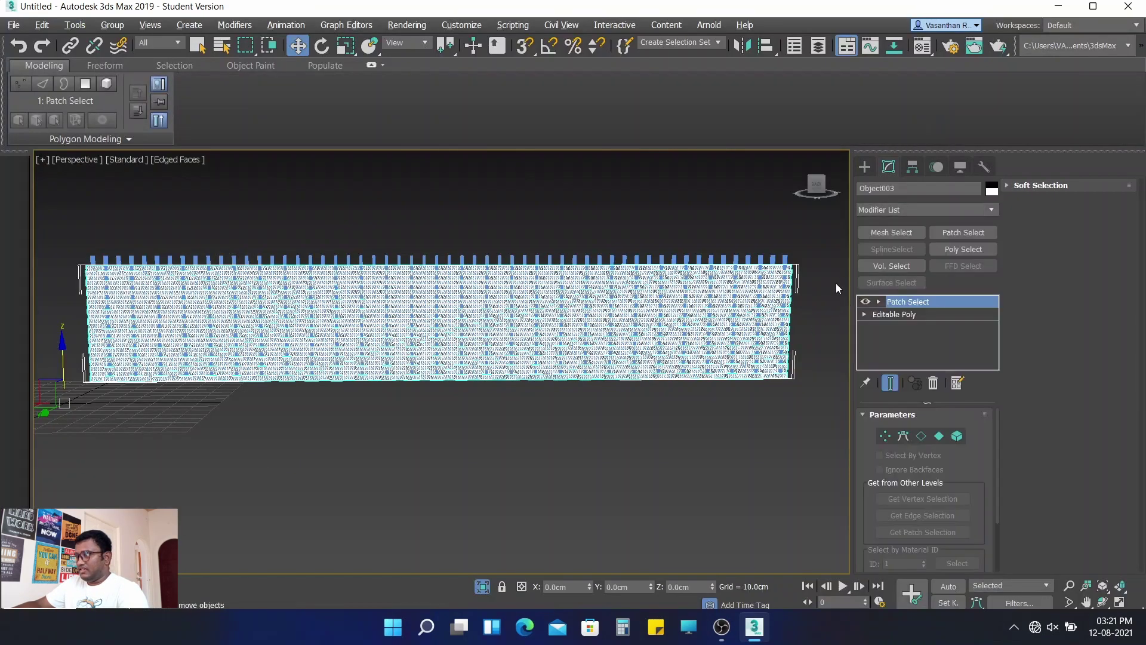
{"action": "right_click", "coordinate": [901, 300]}
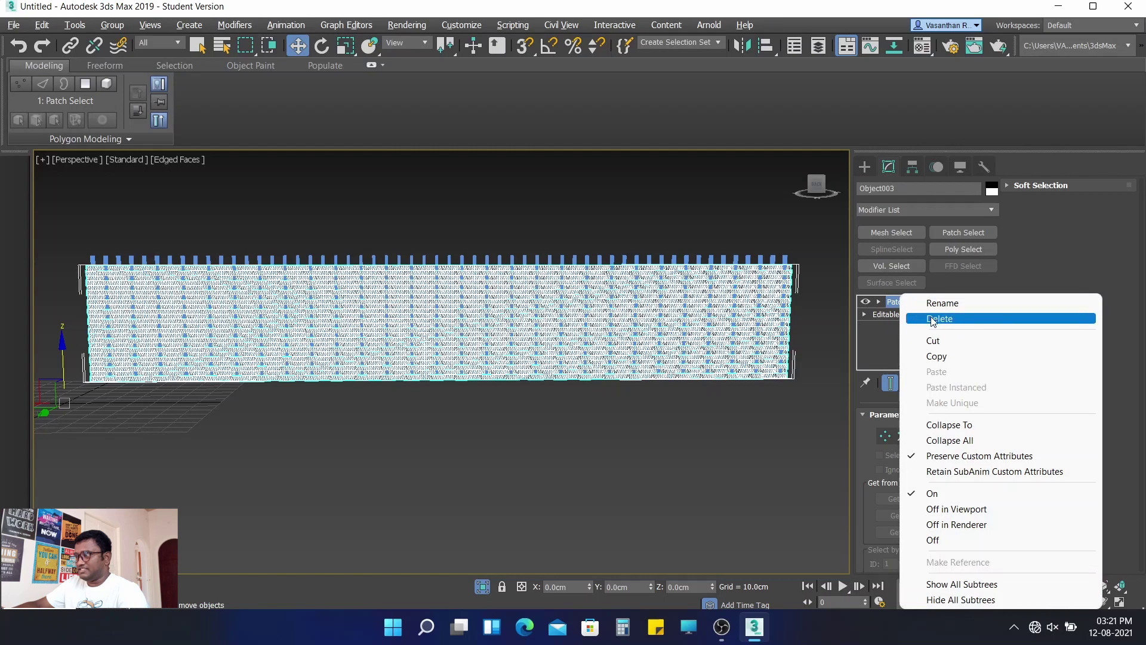
{"action": "left_click", "coordinate": [933, 320]}
- Add a Shell modifier with 0.2 cm outer and 0 cm inner thickness
{"action": "left_click", "coordinate": [943, 207]}
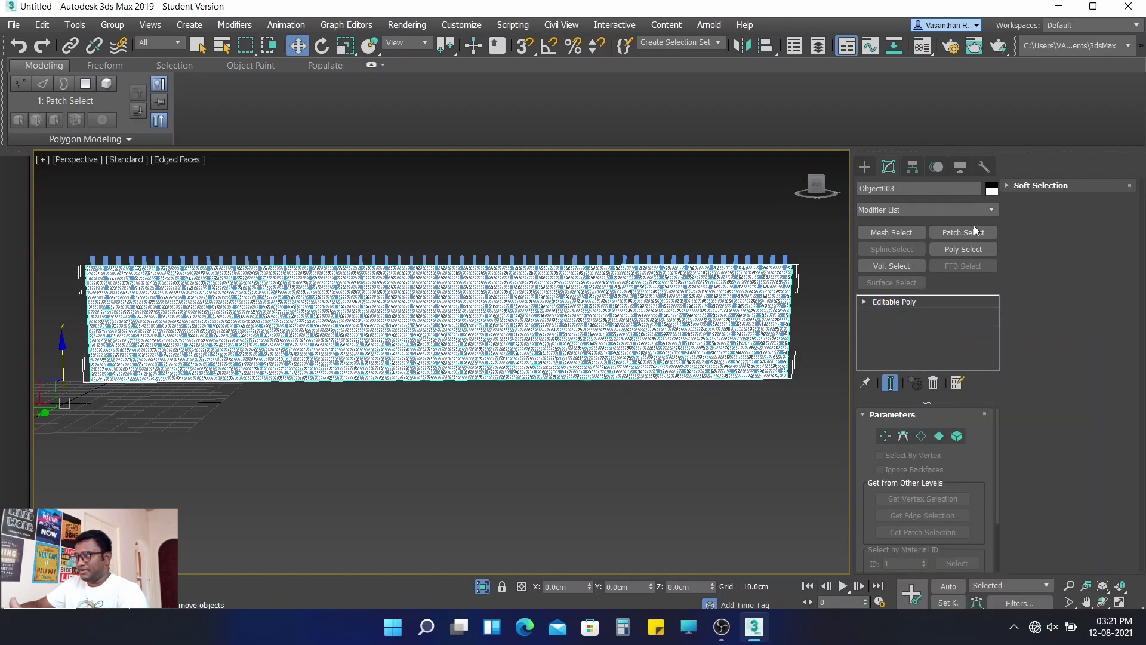
{"action": "left_click_drag", "start_coordinate": [993, 253], "coordinate": [1000, 467]}
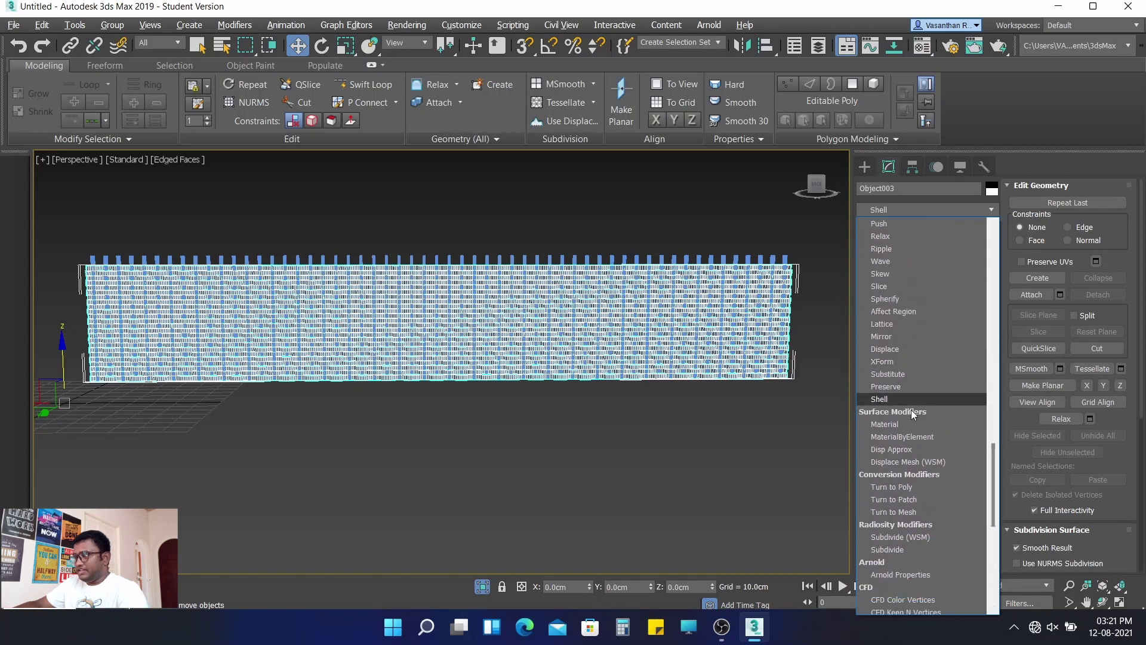
{"action": "left_click", "coordinate": [911, 398]}
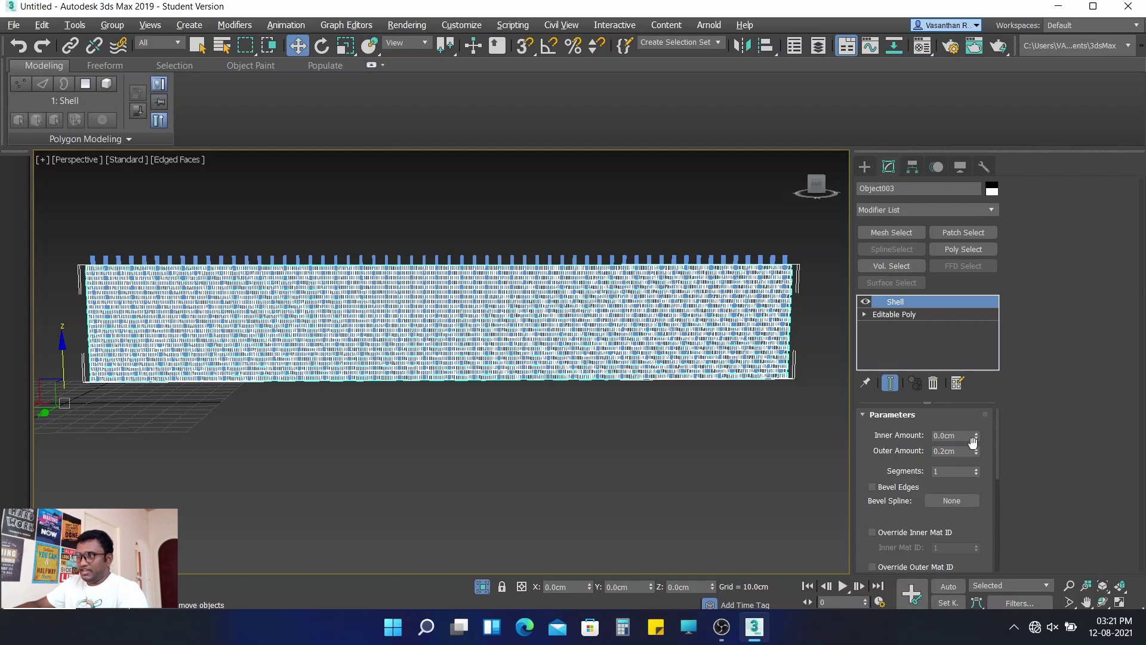
{"action": "left_click", "coordinate": [661, 449]}
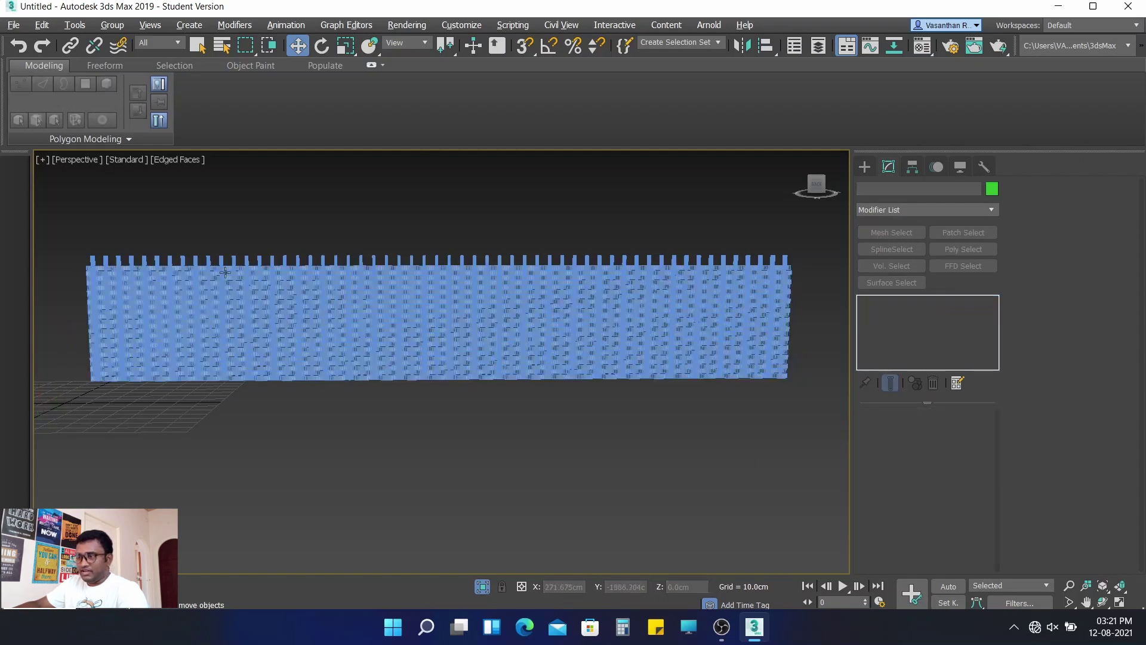
- Zoom in to inspect the shelled weave, then zoom out and select the leftmost vertical post
{"action": "scroll", "coordinate": [133, 251], "scroll_direction": "up", "scroll_amount": 5}
{"action": "middle_click_drag", "start_coordinate": [157, 258], "coordinate": [174, 327], "text": "alt"}
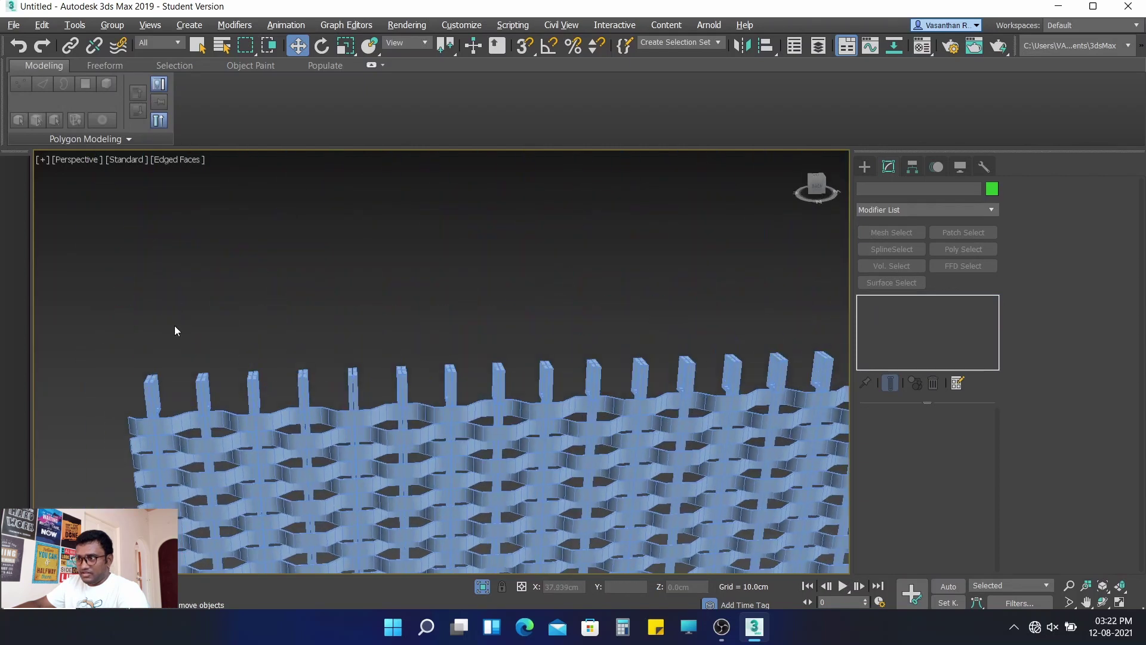
{"action": "scroll", "coordinate": [230, 412], "scroll_direction": "up", "scroll_amount": 5}
{"action": "left_click", "coordinate": [185, 368]}
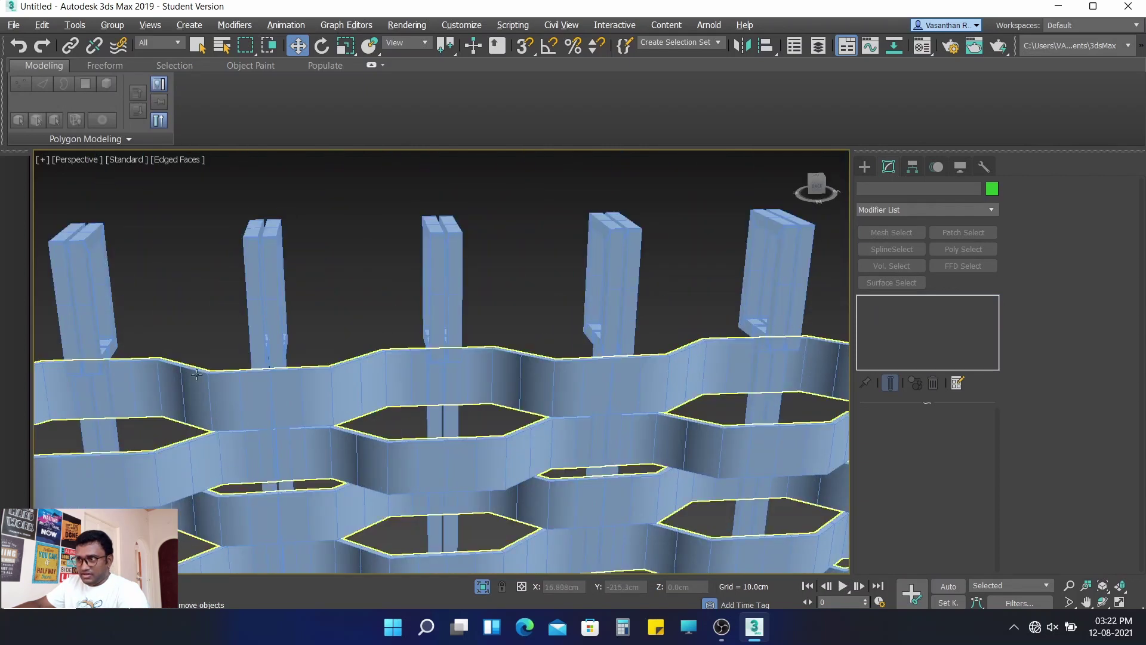
{"action": "scroll", "coordinate": [220, 324], "scroll_direction": "down", "scroll_amount": 6}
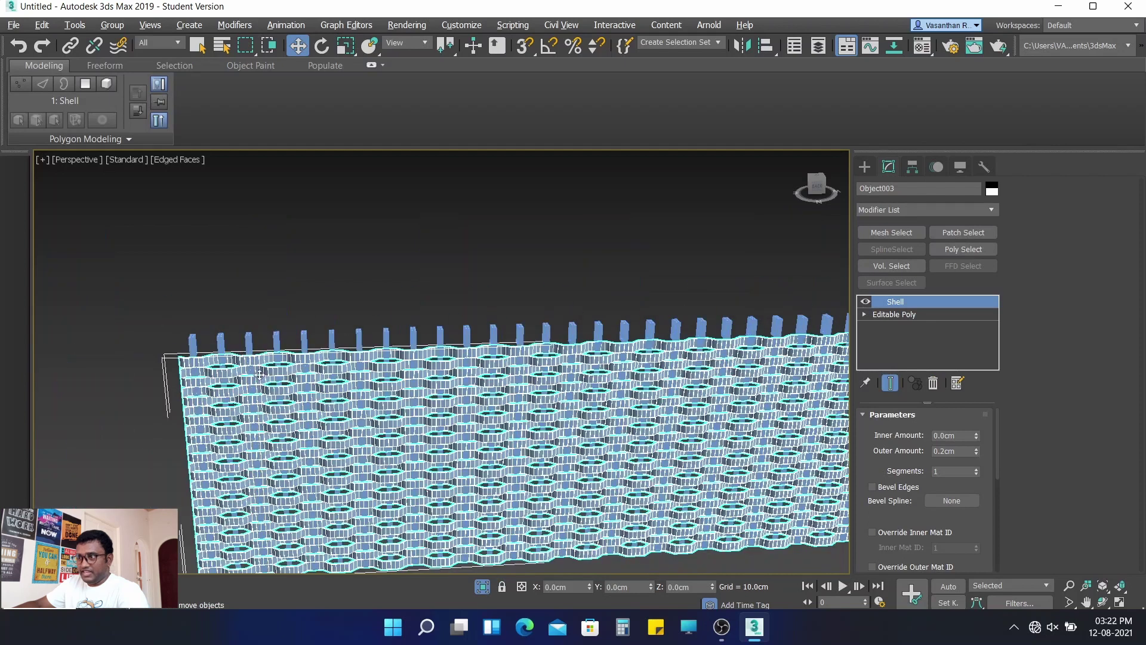
{"action": "middle_click_drag", "start_coordinate": [297, 339], "coordinate": [297, 280]}
{"action": "left_click", "coordinate": [285, 197]}
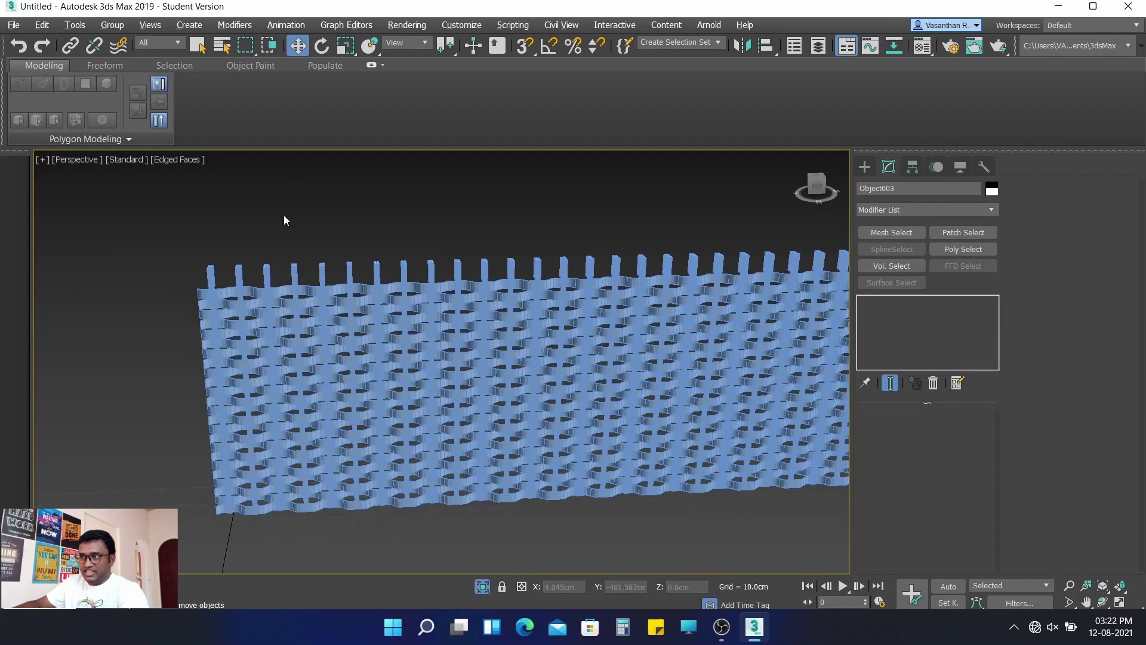
{"action": "left_click", "coordinate": [210, 271]}
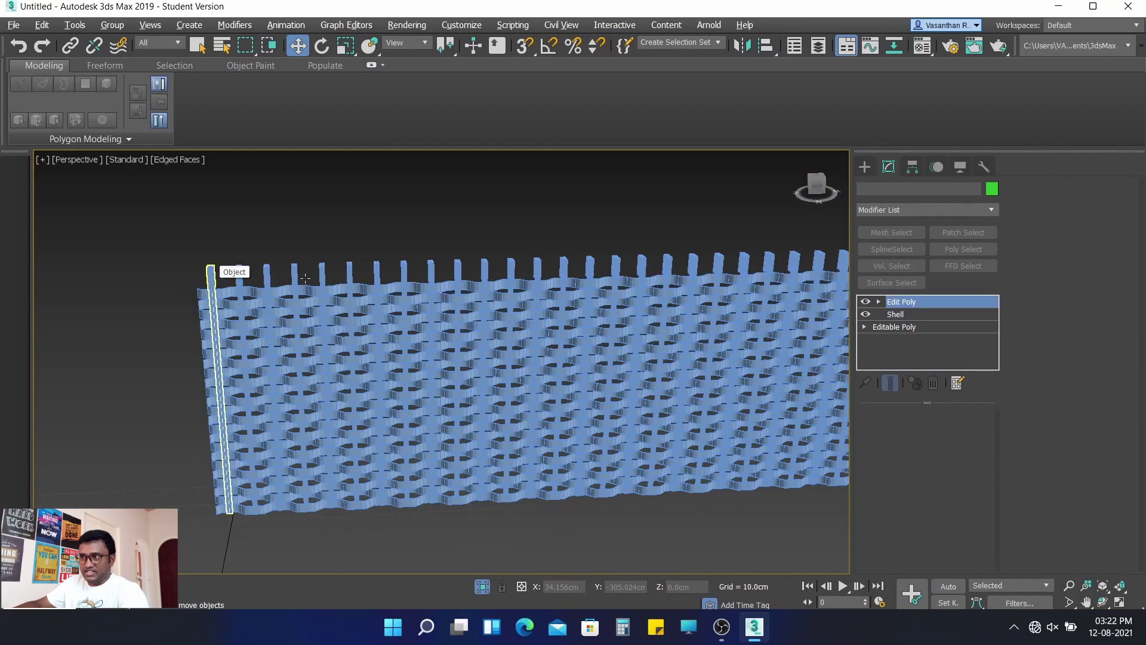
{"action": "middle_click_drag", "start_coordinate": [195, 270], "coordinate": [195, 253], "text": "alt"}
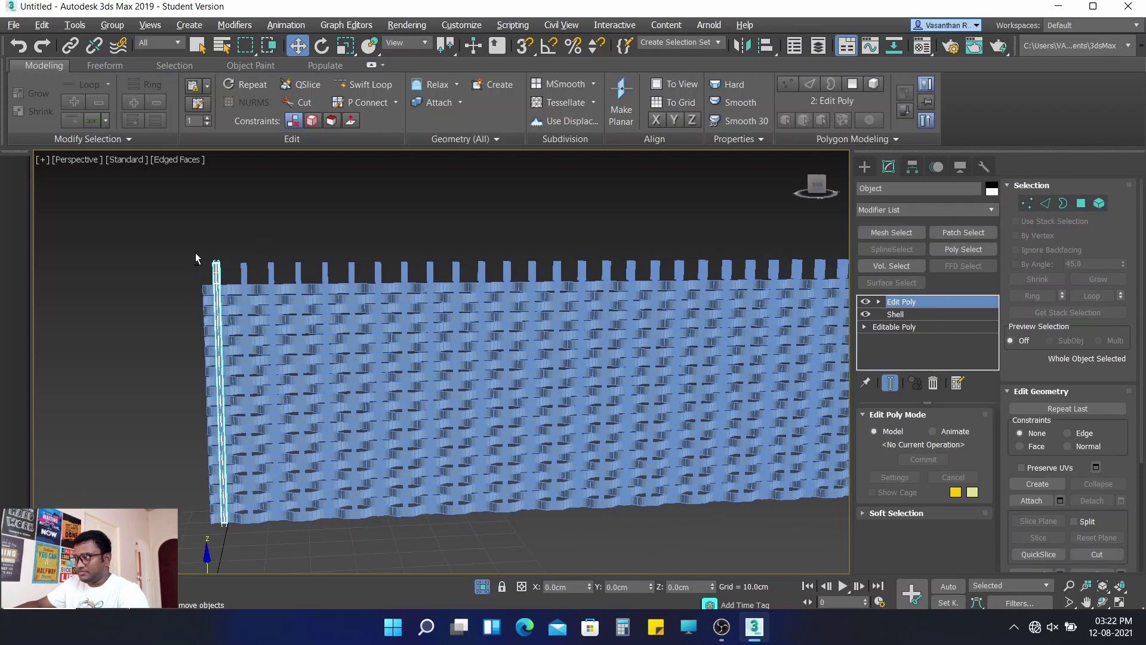
- Attach every object in the 0 (default) layer, Object059–Object085 included, to the post
{"action": "left_click", "coordinate": [1061, 501]}
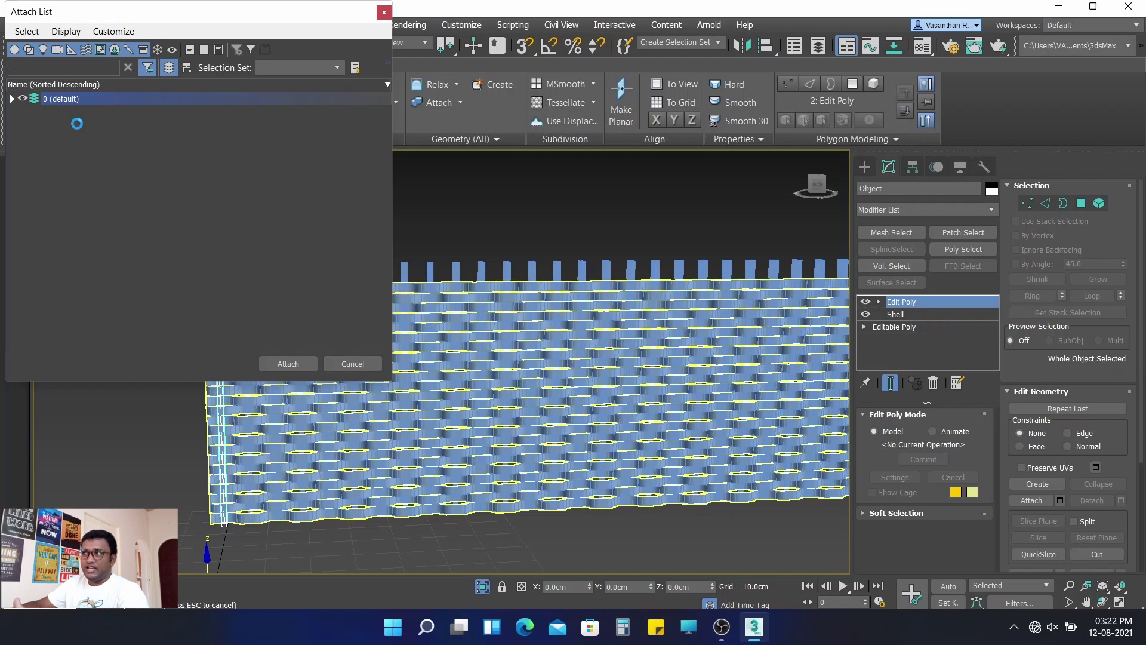
{"action": "left_click", "coordinate": [265, 49]}
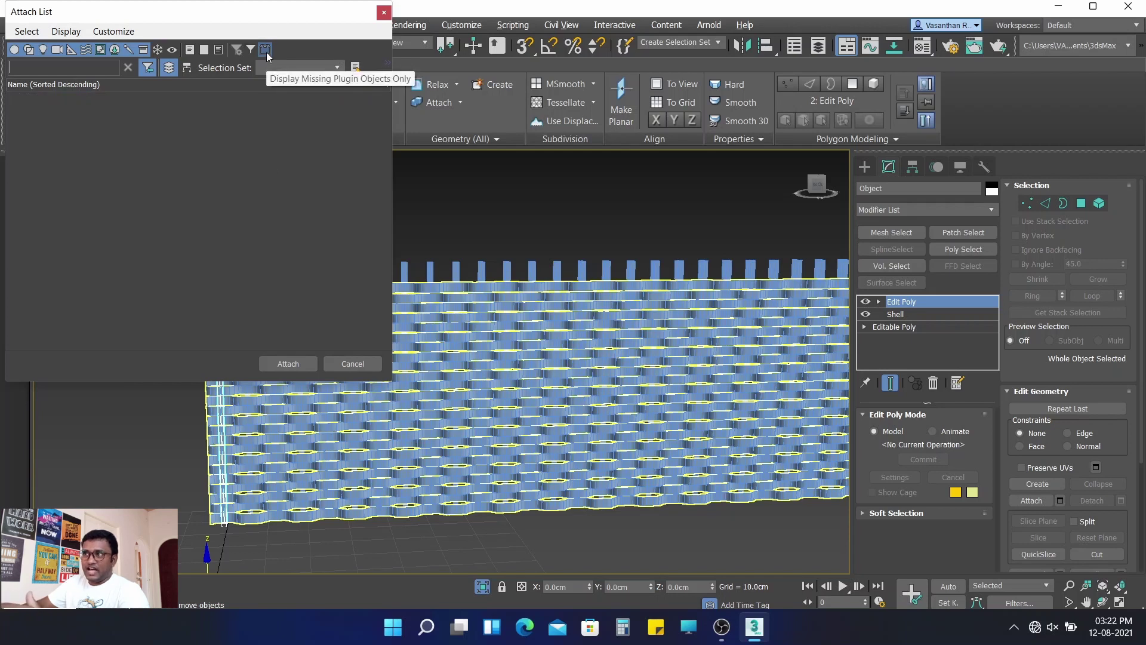
{"action": "left_click", "coordinate": [265, 50]}
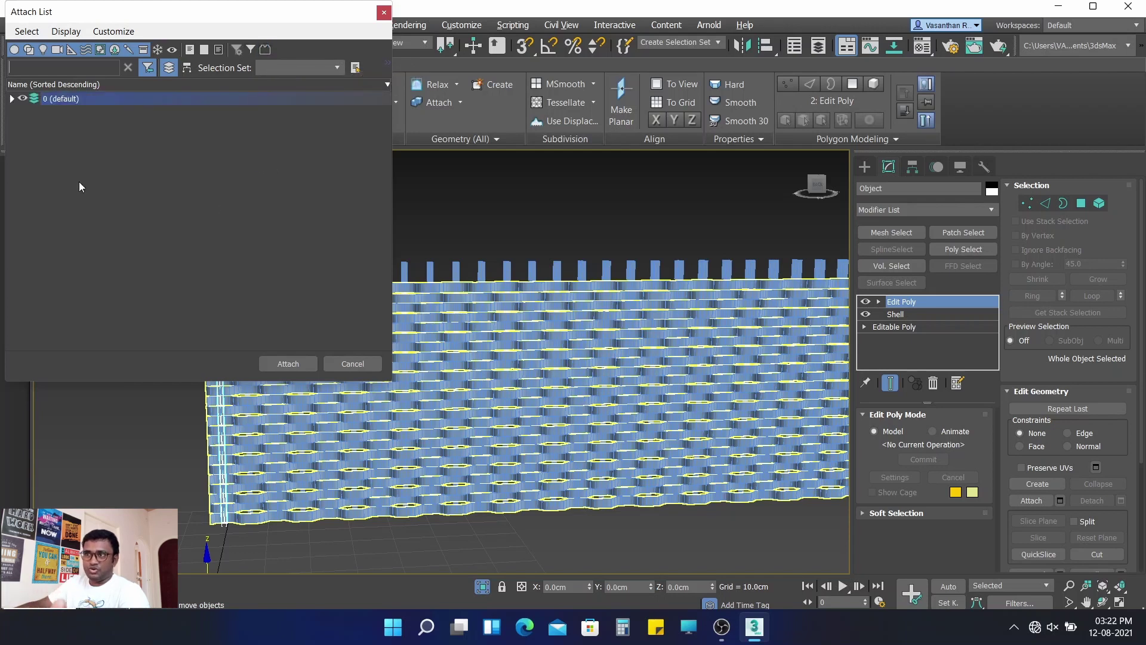
{"action": "left_click", "coordinate": [11, 99]}
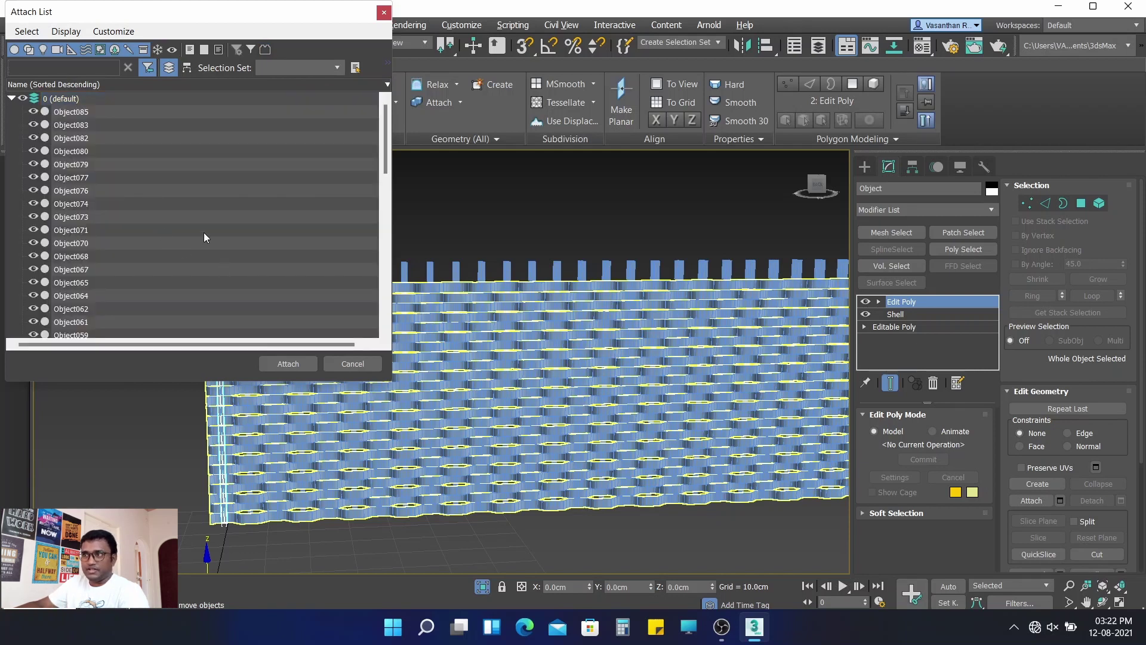
{"action": "key", "text": "ctrl+a"}
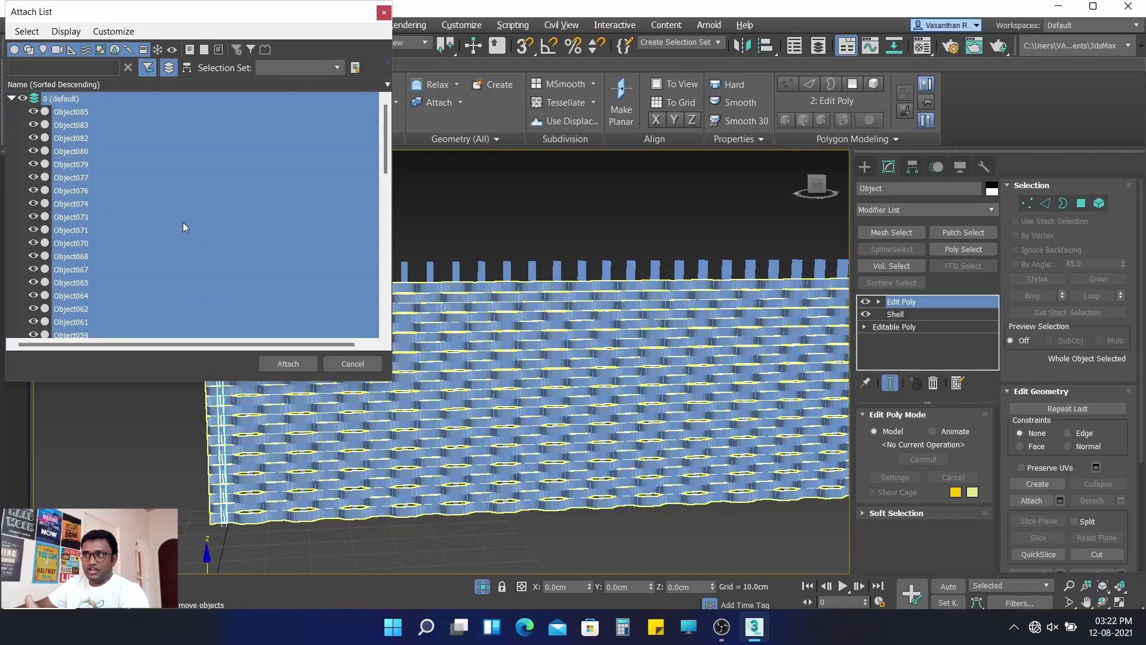
{"action": "left_click", "coordinate": [288, 365]}
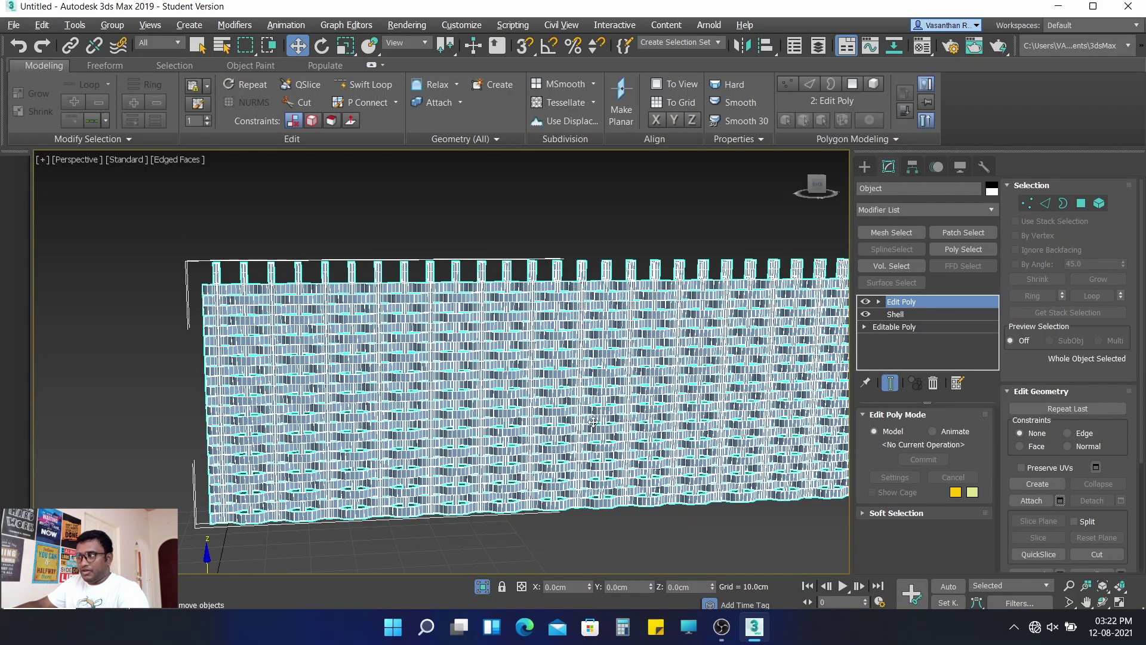
- Orbit around the wall, then exit isolation so the top ring and base slab reappear
{"action": "mouse_move", "coordinate": [719, 380]}
{"action": "middle_mouse_down", "text": "alt"}
{"action": "mouse_move", "coordinate": [619, 378]}
{"action": "mouse_move", "coordinate": [748, 353]}
{"action": "middle_mouse_up", "text": "alt"}
{"action": "scroll", "coordinate": [748, 352], "scroll_direction": "up", "scroll_amount": 5}
{"action": "scroll", "coordinate": [707, 270], "scroll_direction": "up", "scroll_amount": 2}
{"action": "scroll", "coordinate": [706, 269], "scroll_direction": "up", "scroll_amount": 2}
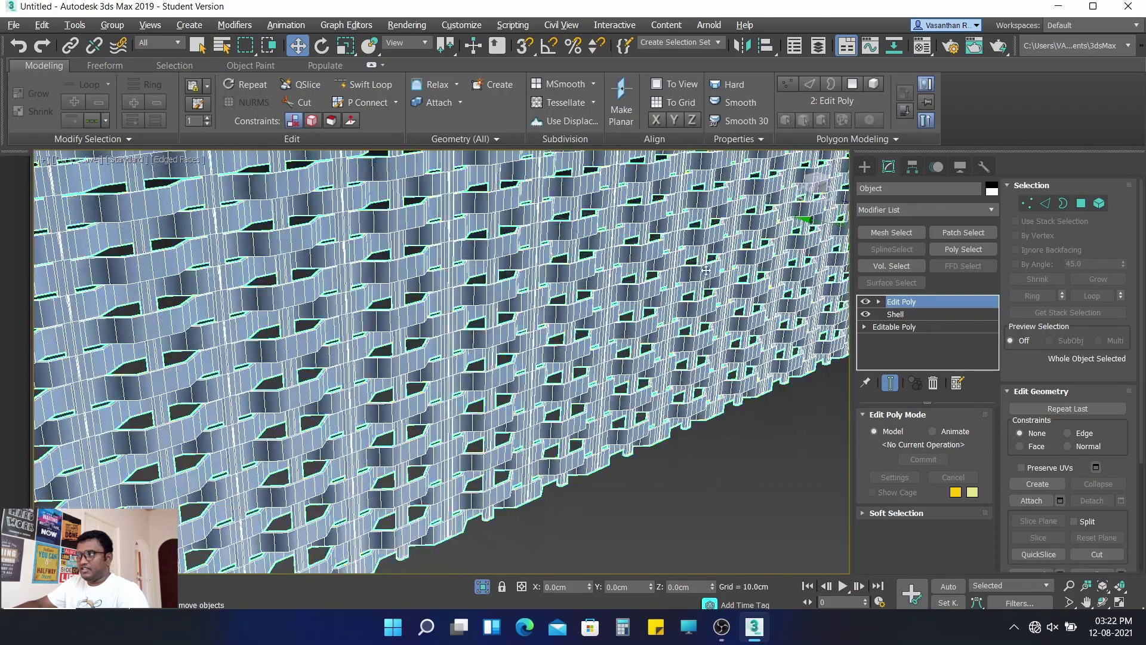
{"action": "scroll", "coordinate": [706, 269], "scroll_direction": "down", "scroll_amount": 2}
{"action": "scroll", "coordinate": [707, 269], "scroll_direction": "down", "scroll_amount": 1}
{"action": "scroll", "coordinate": [706, 269], "scroll_direction": "down", "scroll_amount": 1}
{"action": "scroll", "coordinate": [704, 272], "scroll_direction": "up", "scroll_amount": 1}
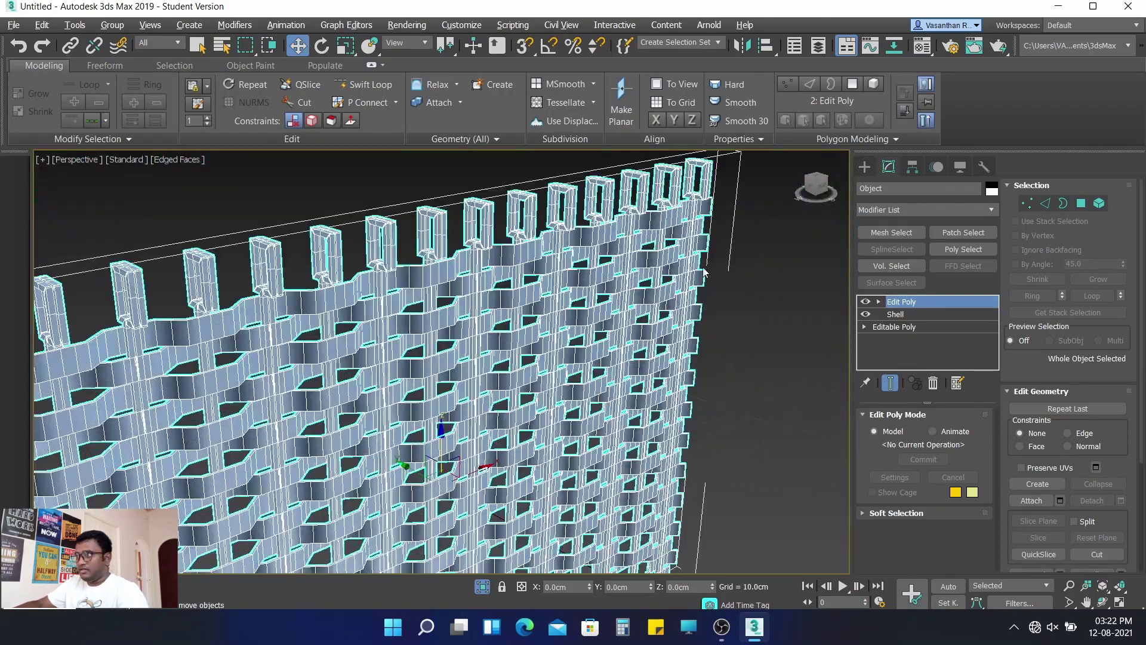
{"action": "scroll", "coordinate": [705, 272], "scroll_direction": "down", "scroll_amount": 1}
{"action": "scroll", "coordinate": [776, 239], "scroll_direction": "down", "scroll_amount": 1}
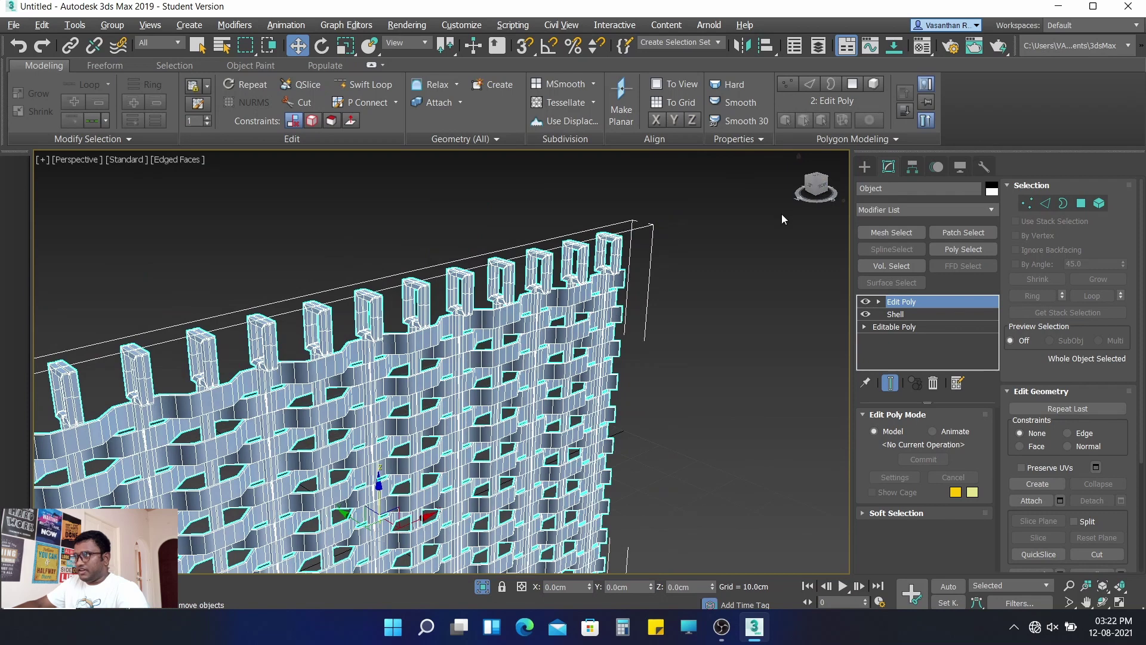
{"action": "scroll", "coordinate": [769, 214], "scroll_direction": "up", "scroll_amount": 2}
{"action": "scroll", "coordinate": [759, 260], "scroll_direction": "down", "scroll_amount": 1}
{"action": "scroll", "coordinate": [684, 203], "scroll_direction": "up", "scroll_amount": 1}
{"action": "scroll", "coordinate": [740, 321], "scroll_direction": "up", "scroll_amount": 1}
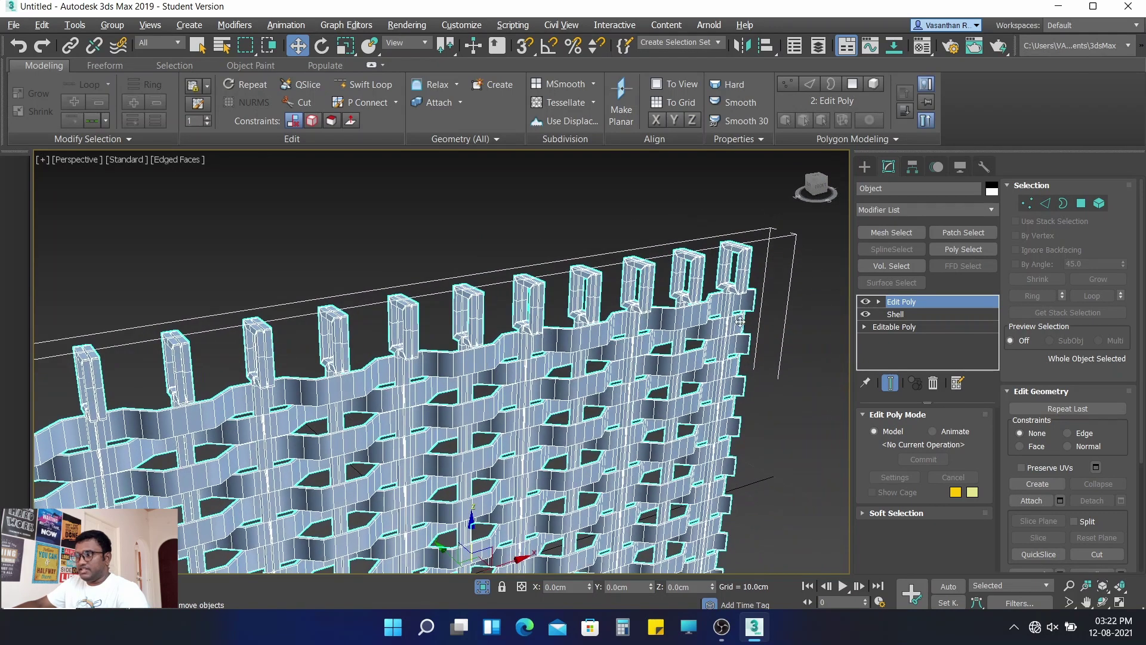
{"action": "scroll", "coordinate": [740, 321], "scroll_direction": "up", "scroll_amount": 2}
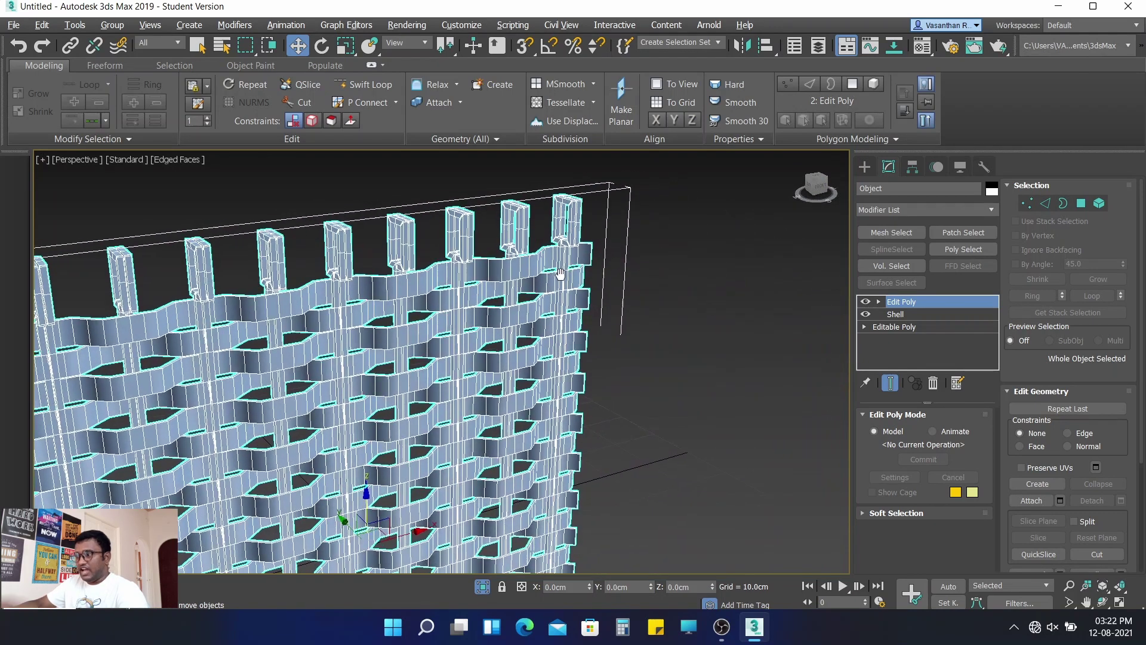
{"action": "left_click", "coordinate": [482, 588]}
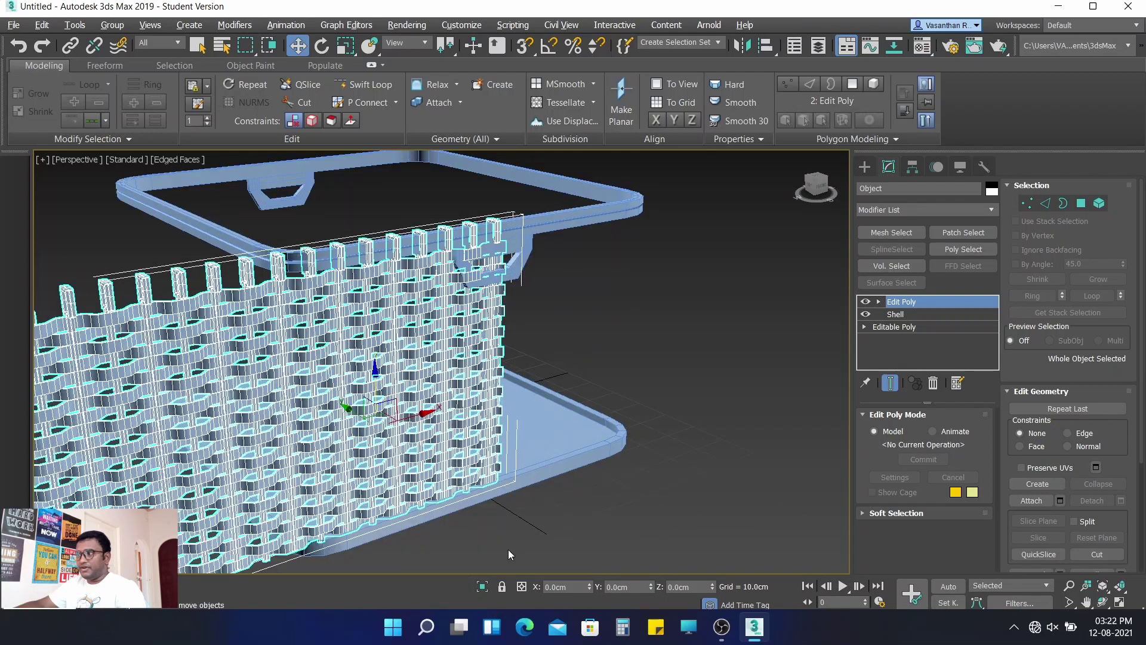
{"action": "left_click", "coordinate": [632, 299]}
{"action": "middle_click_drag", "start_coordinate": [632, 299], "coordinate": [472, 397], "text": "alt"}
{"action": "scroll", "coordinate": [473, 397], "scroll_direction": "up", "scroll_amount": 5}
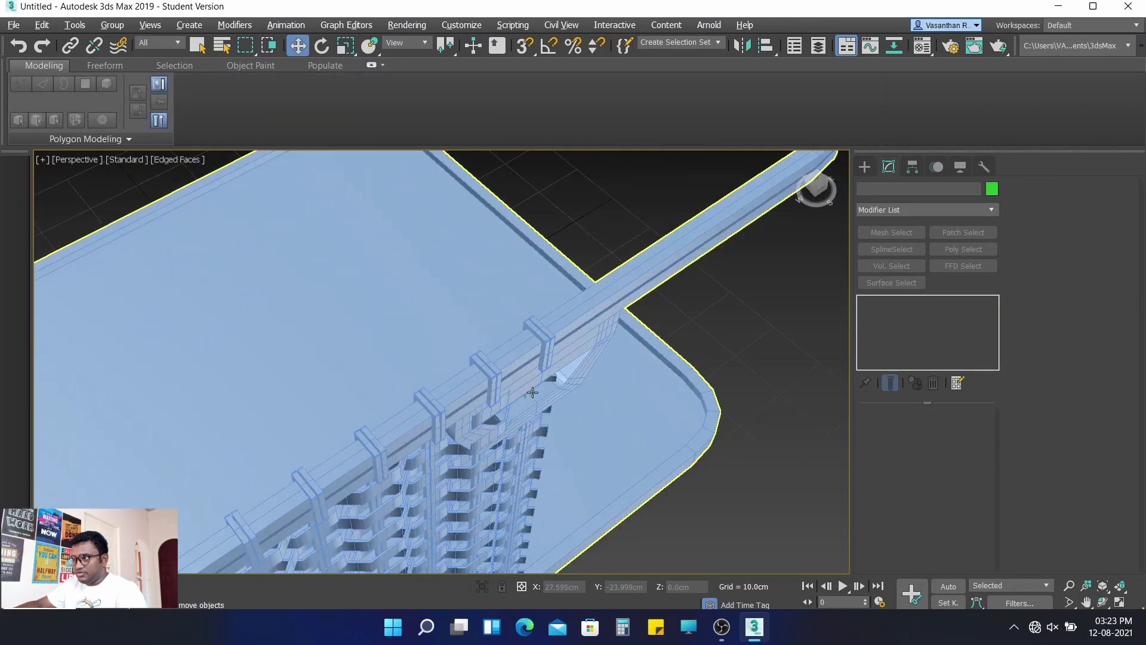
{"action": "mouse_move", "coordinate": [541, 388]}
{"action": "middle_mouse_down", "text": "alt"}
{"action": "mouse_move", "coordinate": [570, 316]}
{"action": "mouse_move", "coordinate": [564, 295]}
{"action": "middle_mouse_up", "text": "alt"}
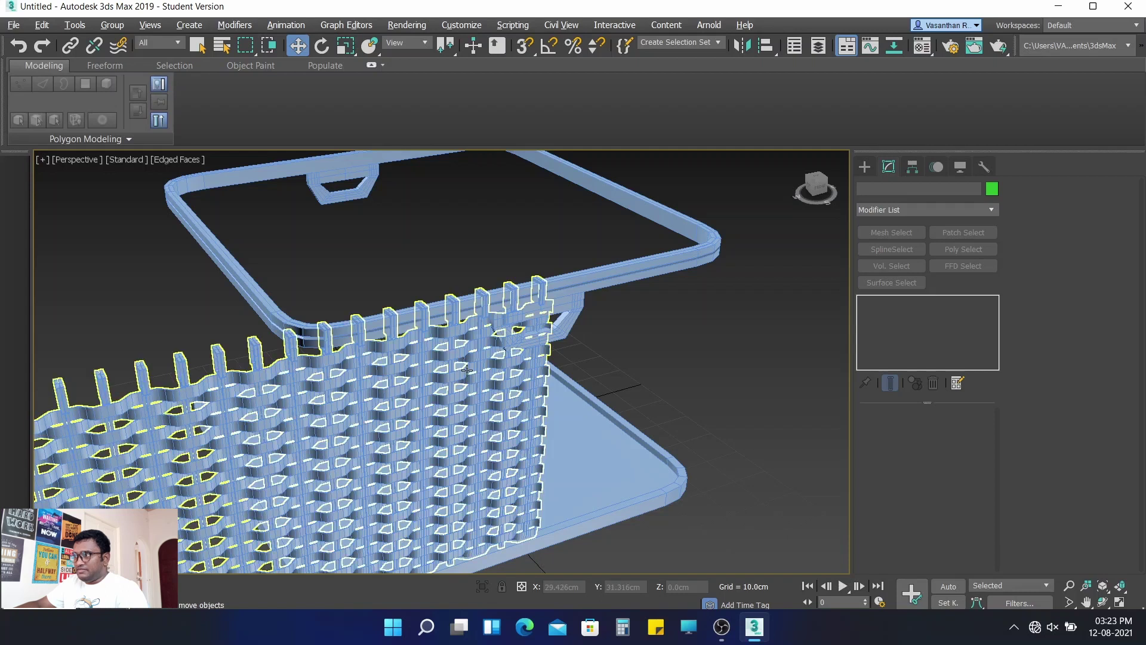
{"action": "scroll", "coordinate": [563, 296], "scroll_direction": "up", "scroll_amount": 5}
{"action": "mouse_move", "coordinate": [680, 259]}
{"action": "middle_mouse_down", "text": "alt"}
{"action": "mouse_move", "coordinate": [622, 287]}
{"action": "mouse_move", "coordinate": [808, 222]}
{"action": "mouse_move", "coordinate": [789, 252]}
{"action": "middle_mouse_up", "text": "alt"}
{"action": "scroll", "coordinate": [790, 251], "scroll_direction": "up", "scroll_amount": 2}
{"action": "scroll", "coordinate": [786, 256], "scroll_direction": "up", "scroll_amount": 4}
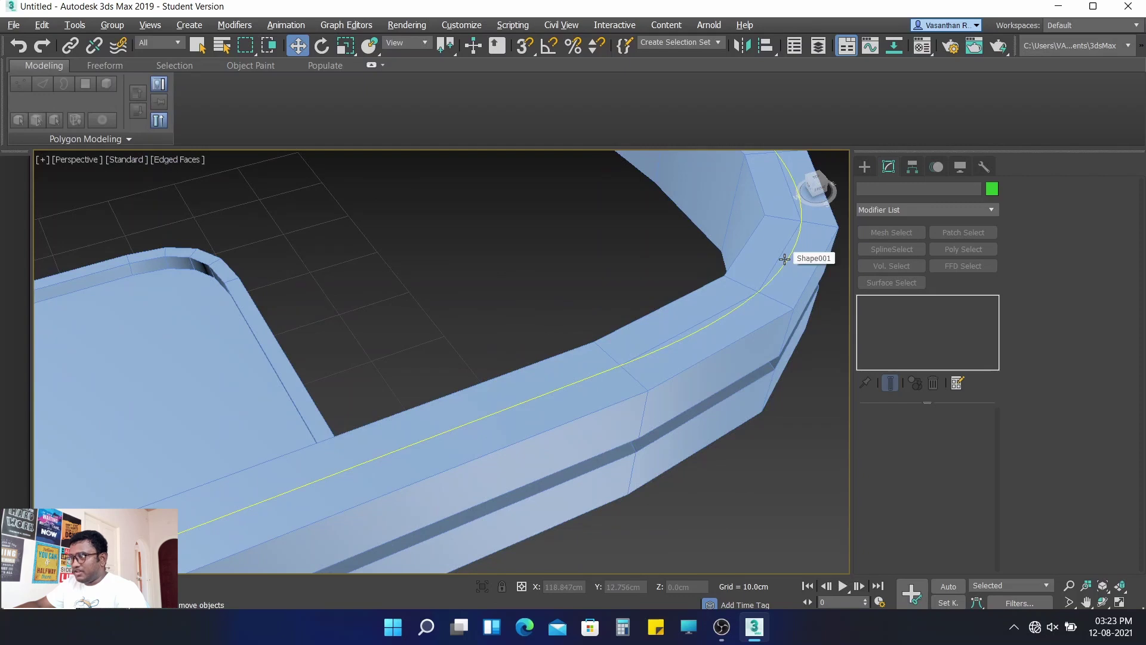
{"action": "left_click", "coordinate": [784, 259]}
{"action": "scroll", "coordinate": [761, 352], "scroll_direction": "down", "scroll_amount": 3}
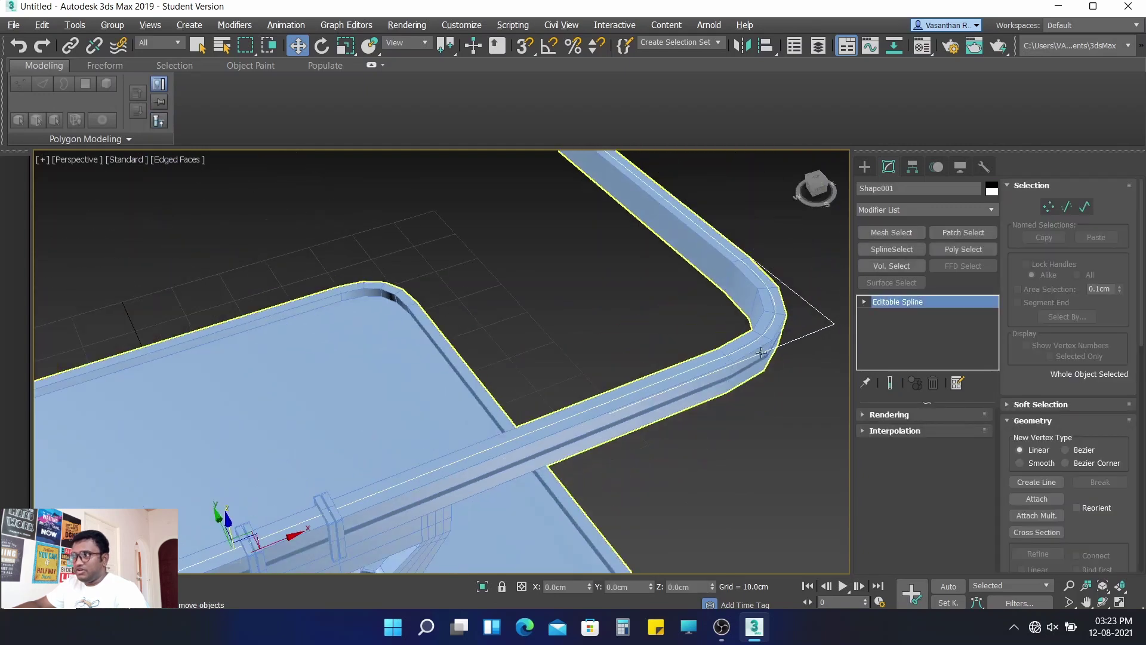
{"action": "middle_click_drag", "start_coordinate": [717, 376], "coordinate": [338, 295], "text": "alt"}
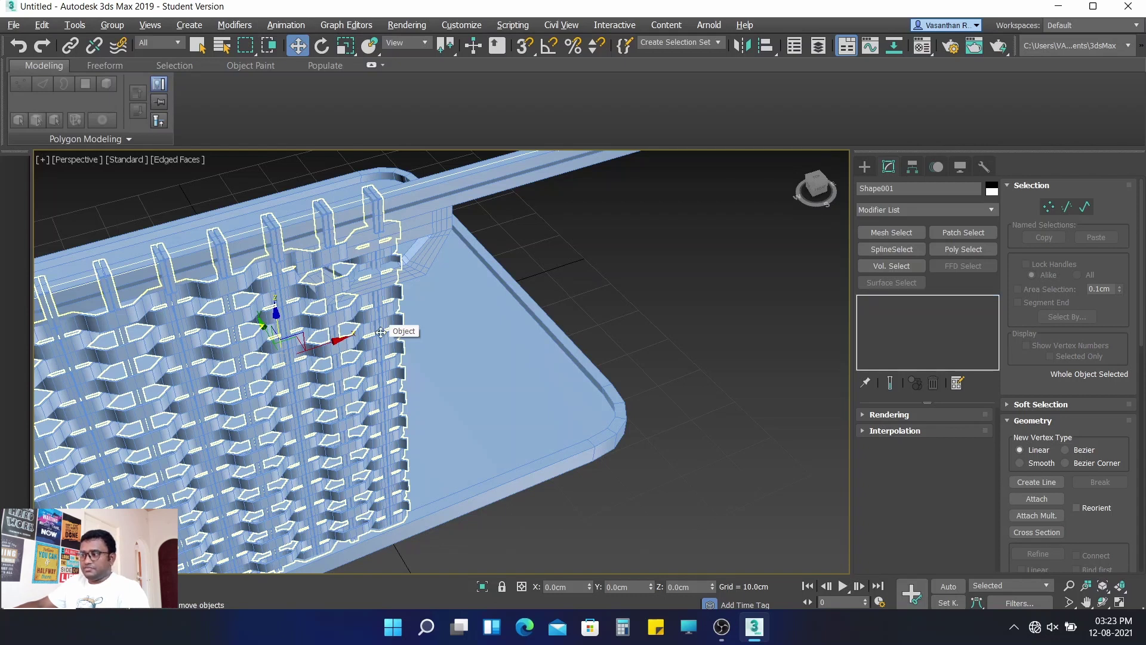
- Isolate the woven wall together with the rim path
{"action": "left_click", "coordinate": [380, 332], "text": "ctrl"}
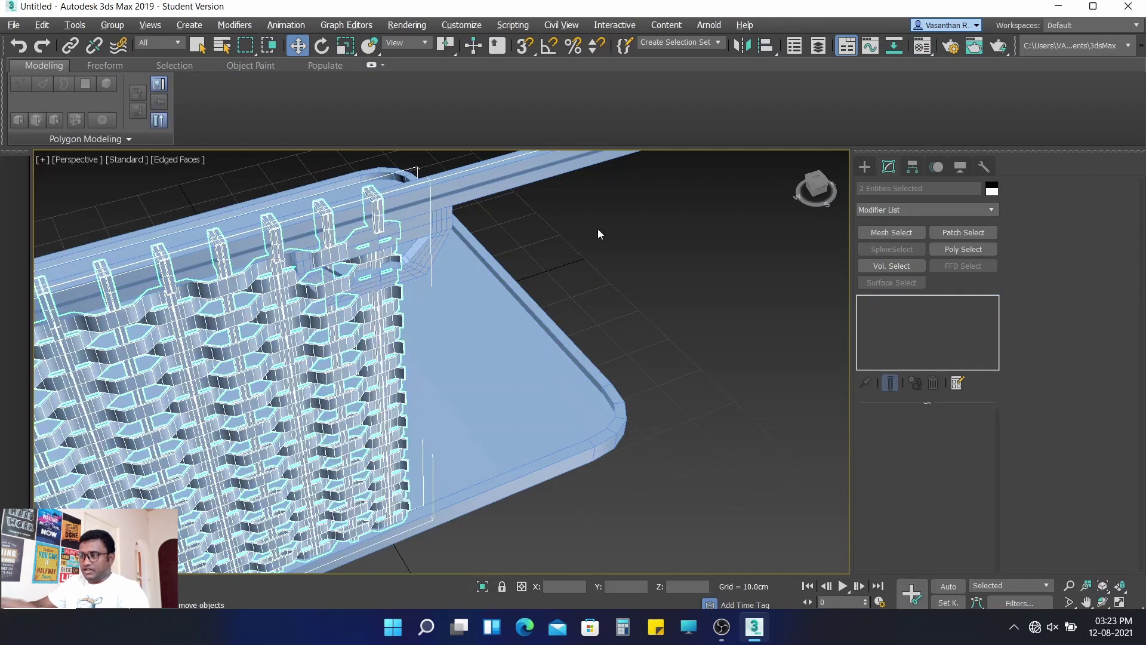
{"action": "left_click", "coordinate": [482, 588]}
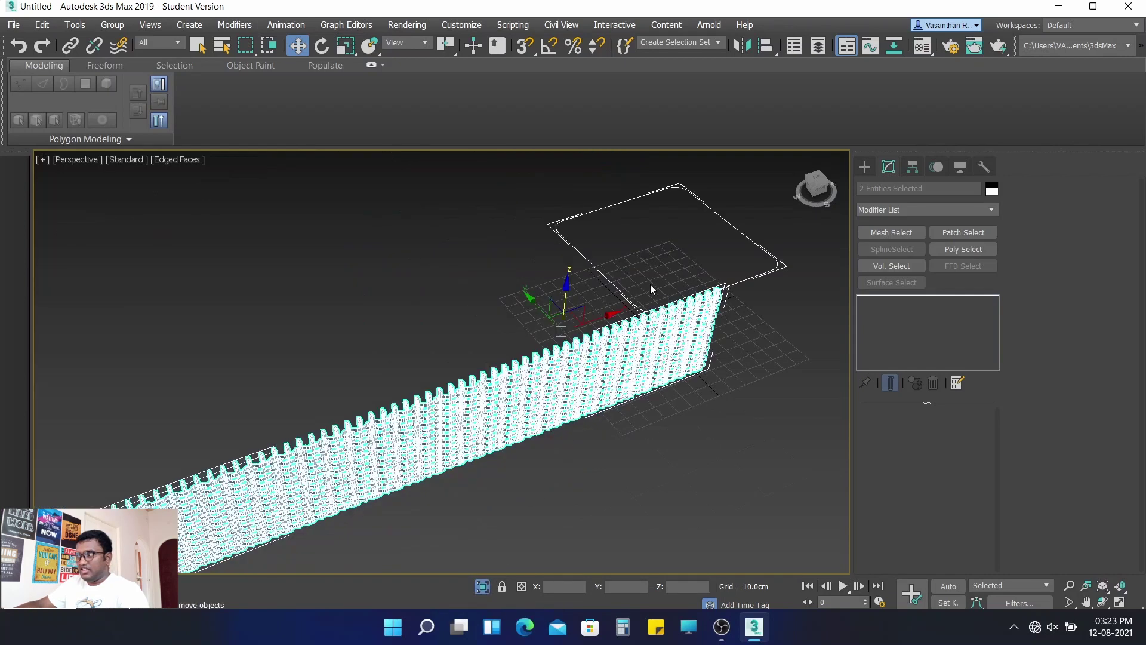
{"action": "middle_click_drag", "start_coordinate": [740, 305], "coordinate": [624, 293]}
{"action": "left_click", "coordinate": [696, 316]}
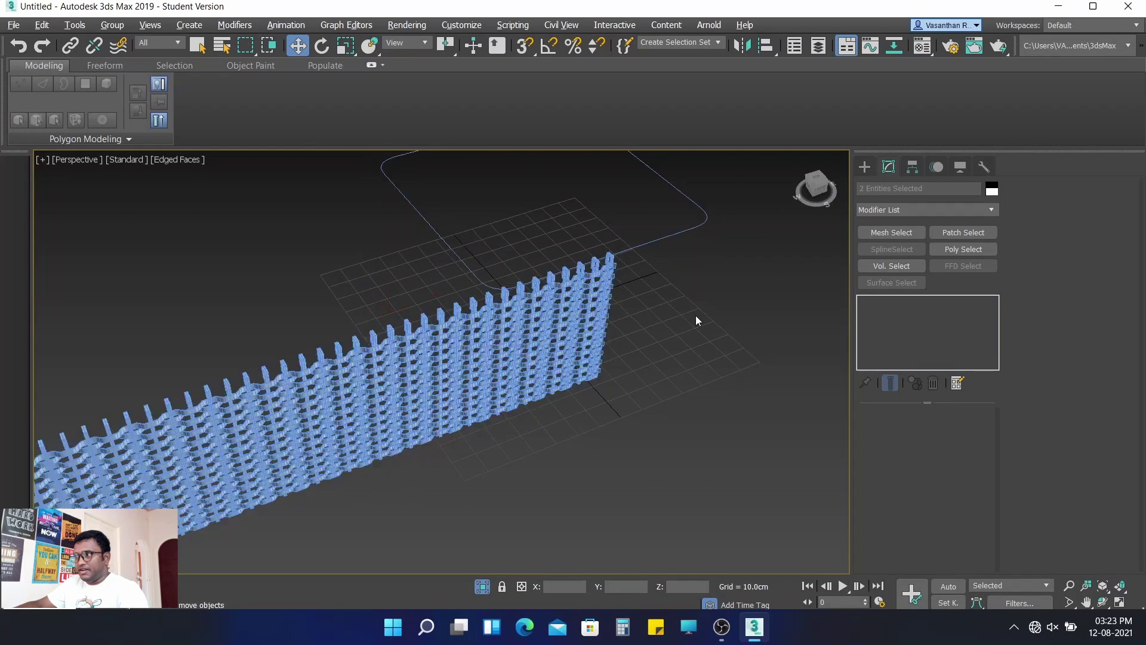
{"action": "scroll", "coordinate": [639, 307], "scroll_direction": "up", "scroll_amount": 3}
{"action": "scroll", "coordinate": [640, 307], "scroll_direction": "up", "scroll_amount": 1}
- Reselect the woven wall and bring up its Hierarchy pivot settings
{"action": "left_click", "coordinate": [482, 319]}
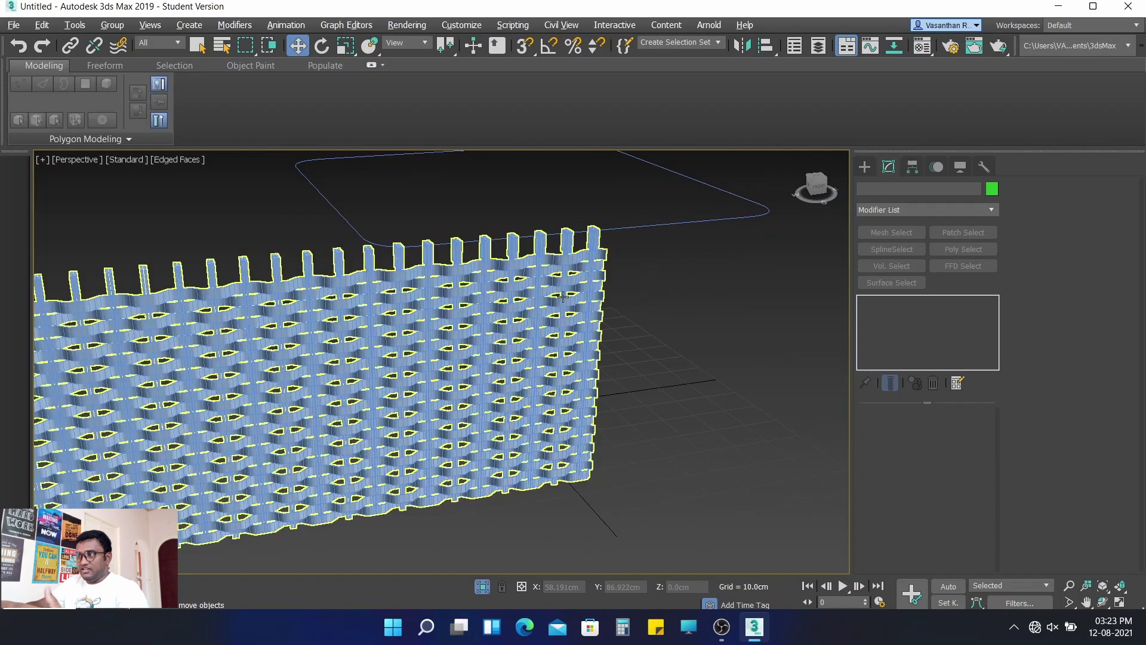
{"action": "left_click", "coordinate": [481, 319]}
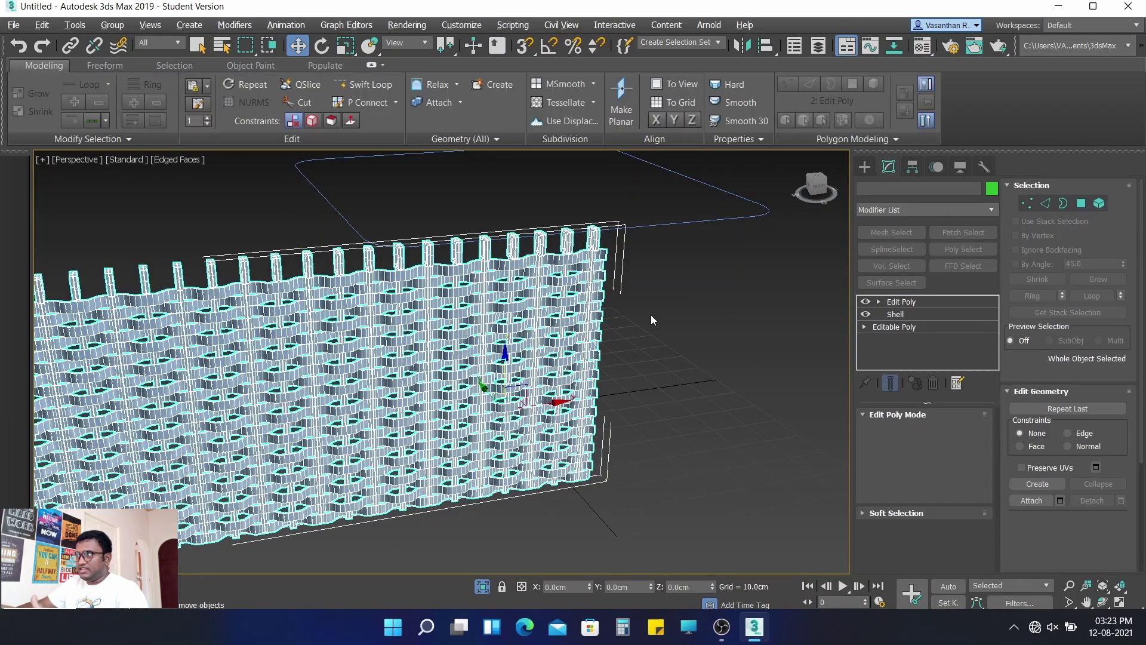
{"action": "middle_click_drag", "start_coordinate": [651, 314], "coordinate": [570, 348]}
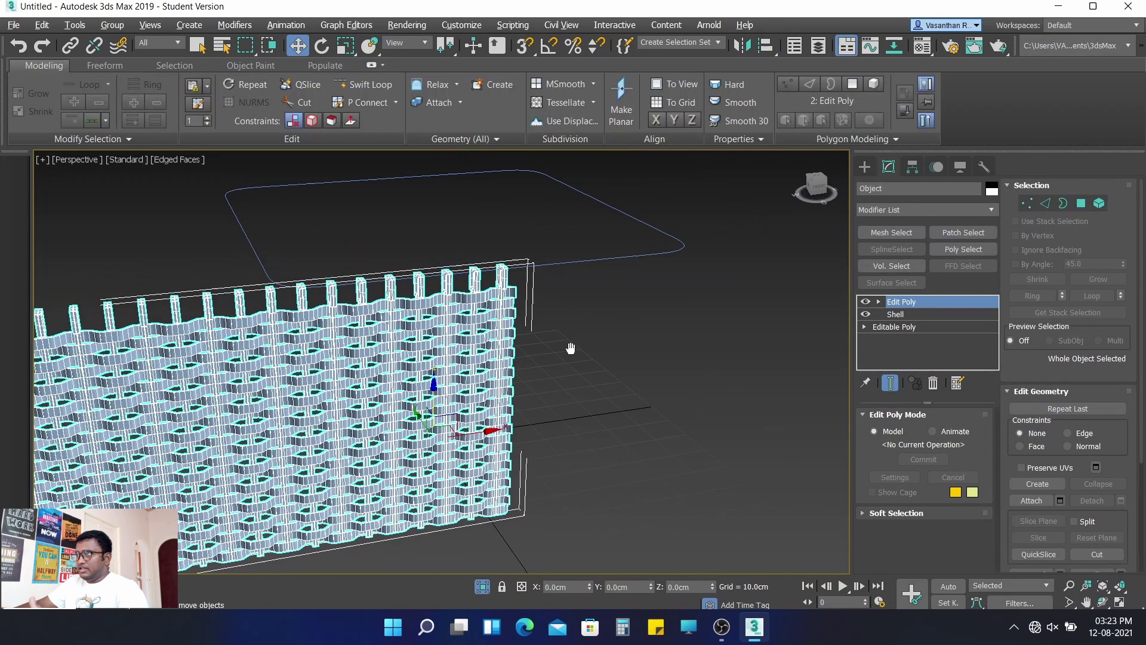
{"action": "left_click", "coordinate": [918, 166]}
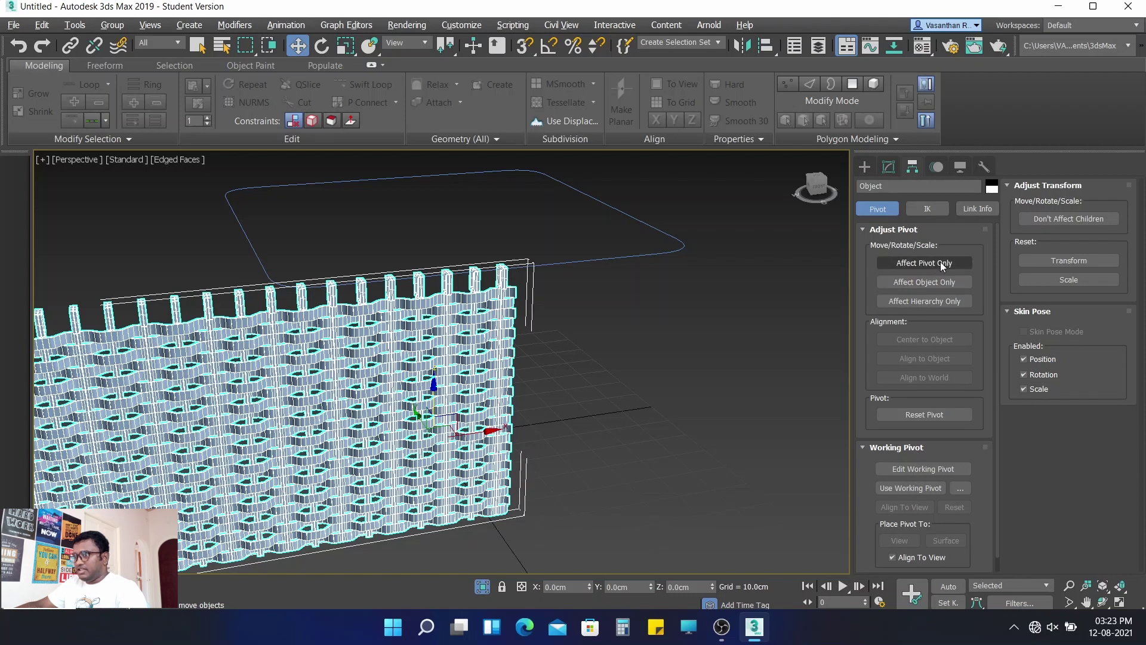
- Enable Affect Pivot Only, switch to four viewports, and shift the pivot sideways in Left view
{"action": "left_click", "coordinate": [940, 263]}
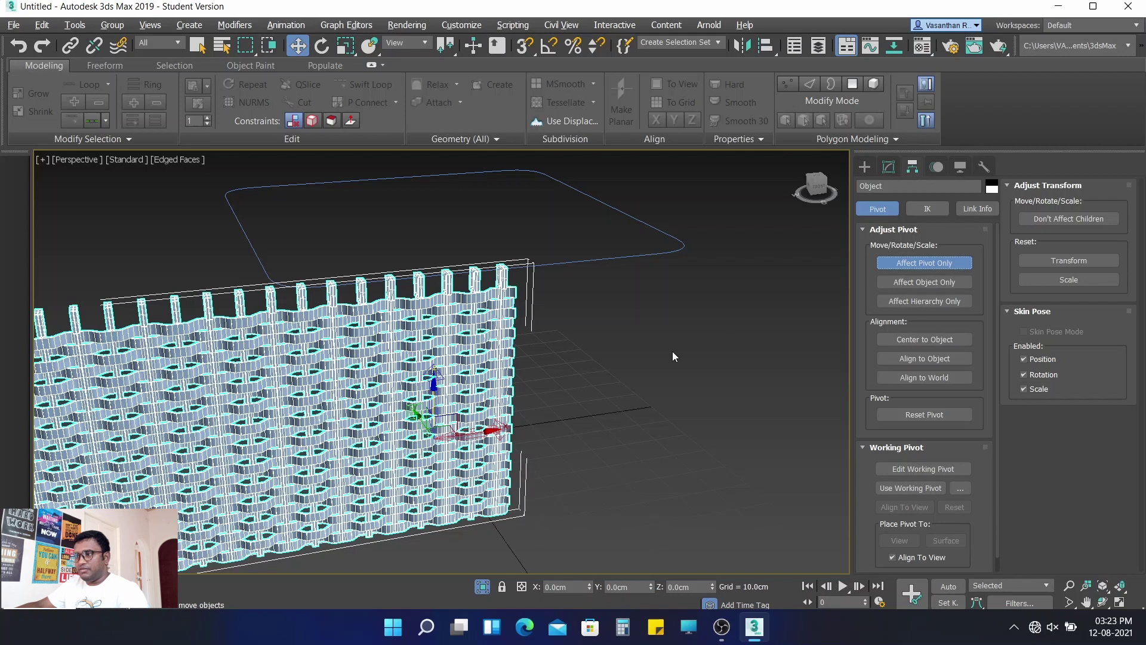
{"action": "key", "text": "alt+w"}
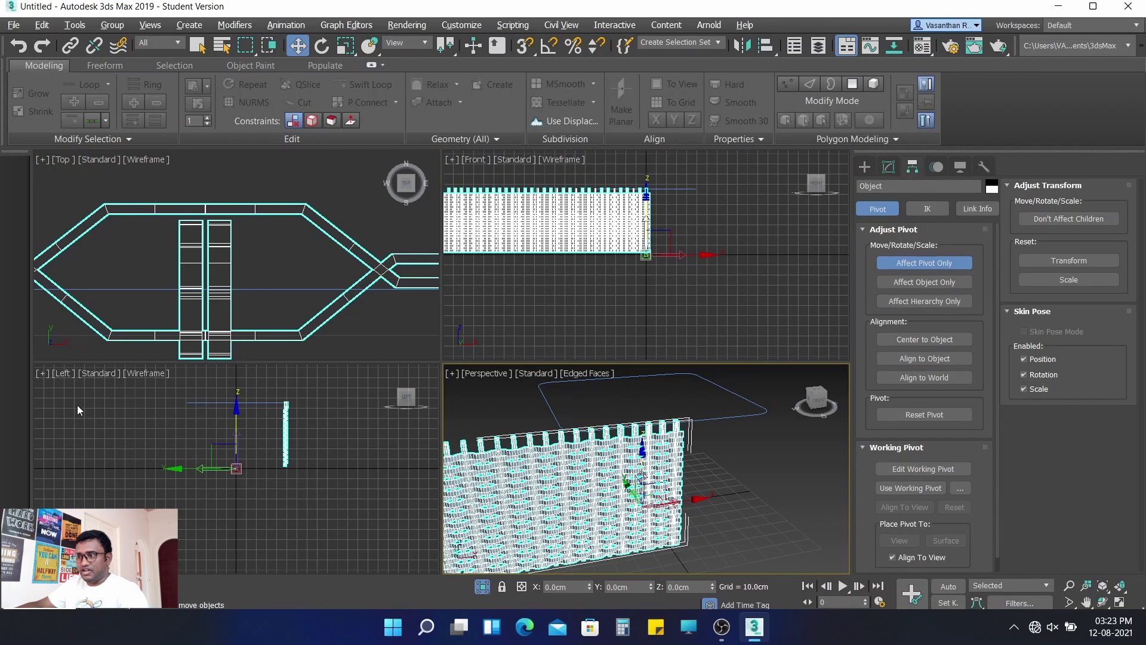
{"action": "scroll", "coordinate": [241, 423], "scroll_direction": "up", "scroll_amount": 3}
{"action": "scroll", "coordinate": [241, 423], "scroll_direction": "up", "scroll_amount": 2}
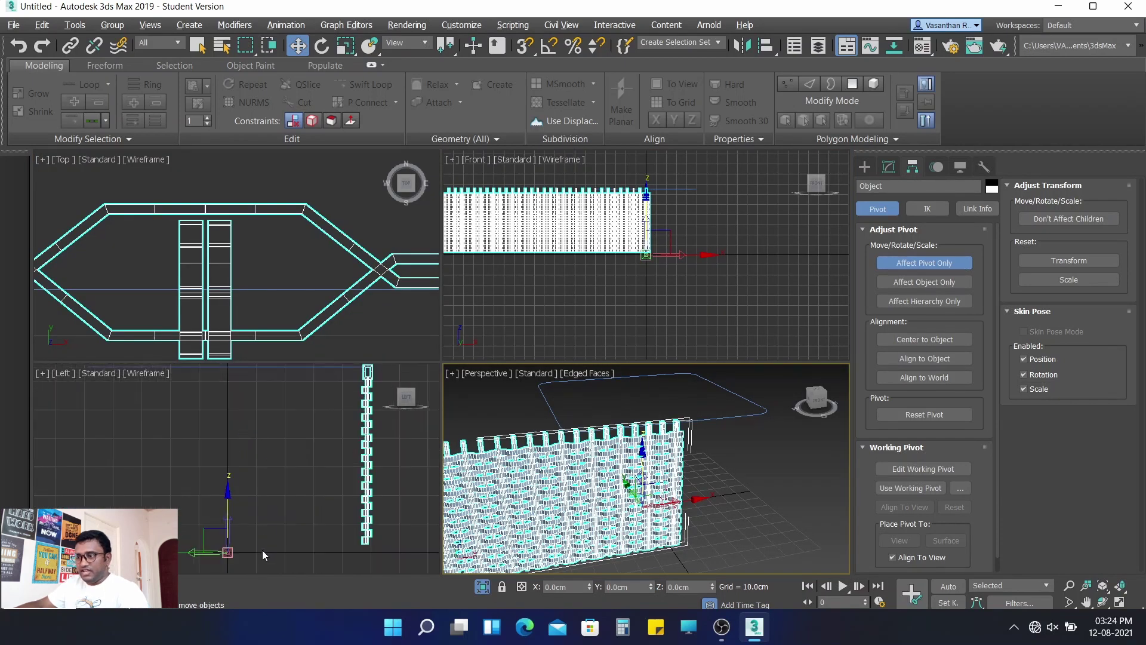
{"action": "left_click", "coordinate": [228, 547]}
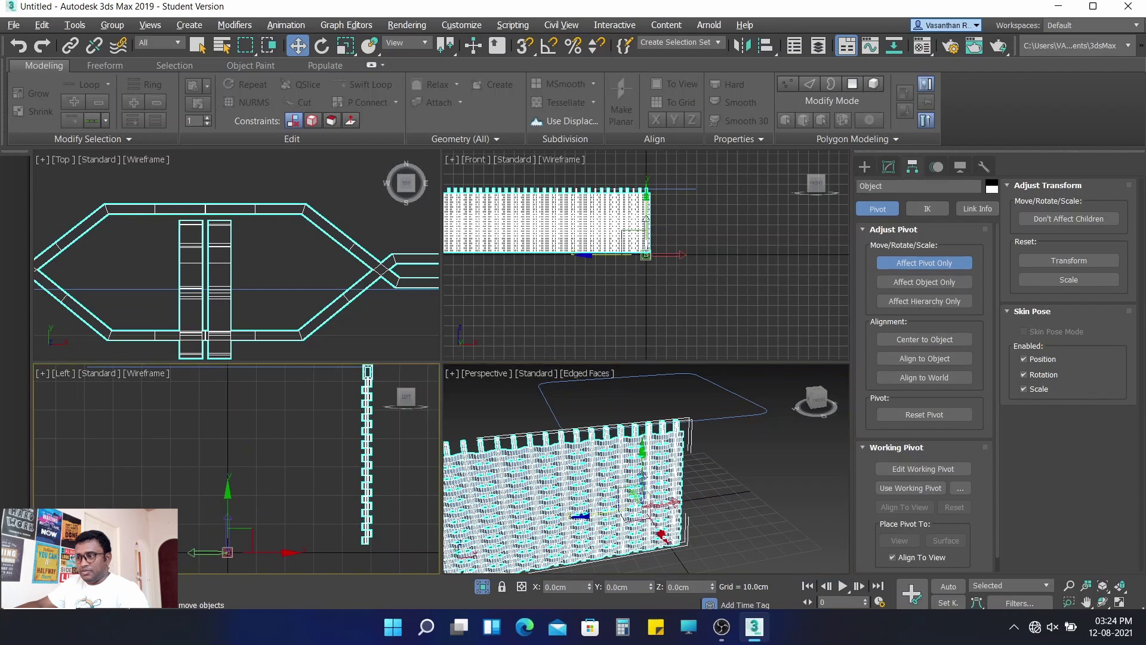
{"action": "left_click_drag", "start_coordinate": [298, 551], "coordinate": [435, 548]}
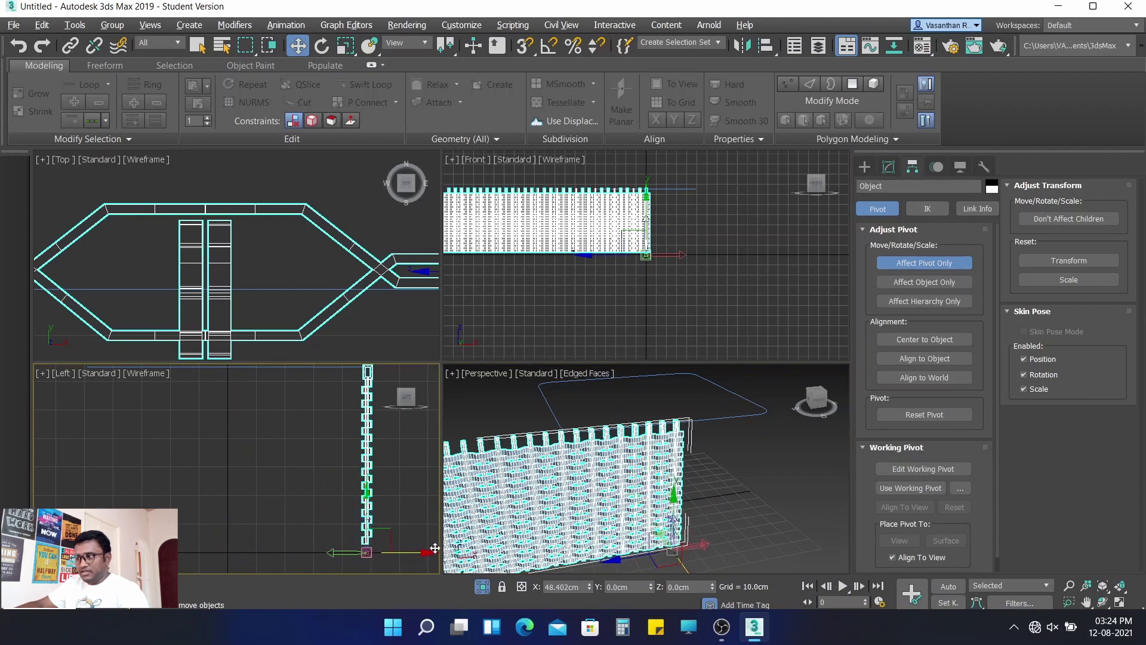
- Raise the pivot to the wall's top at about 65.9 cm, then disable Affect Pivot Only
{"action": "left_click_drag", "start_coordinate": [368, 496], "coordinate": [368, 411]}
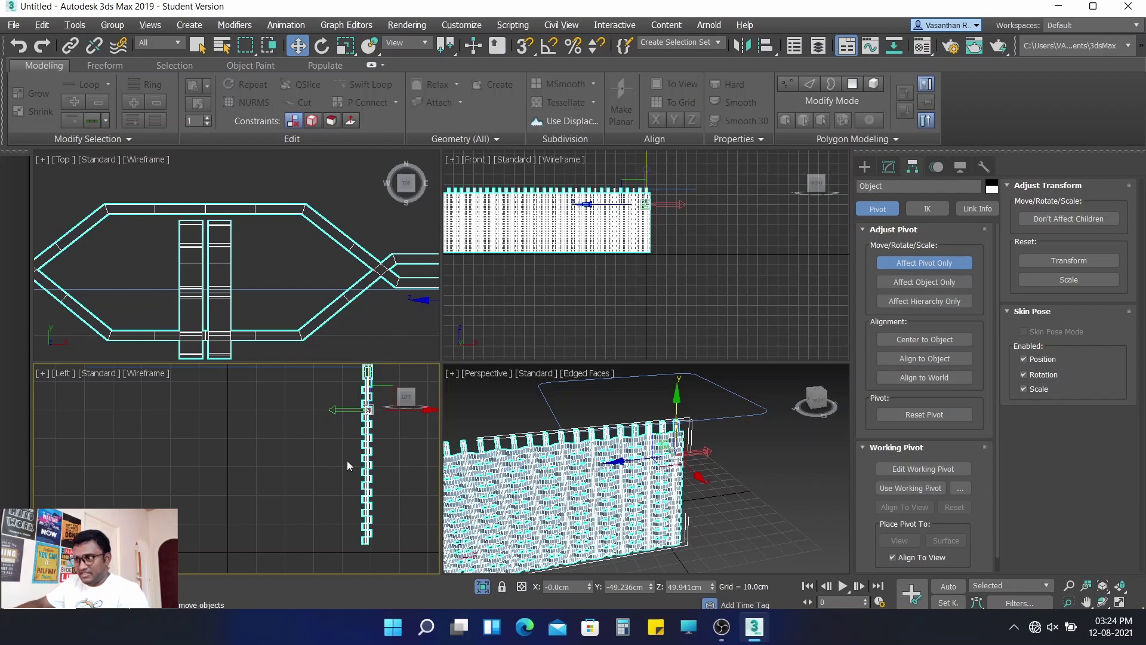
{"action": "scroll", "coordinate": [334, 463], "scroll_direction": "up", "scroll_amount": 2}
{"action": "scroll", "coordinate": [315, 425], "scroll_direction": "up", "scroll_amount": 2}
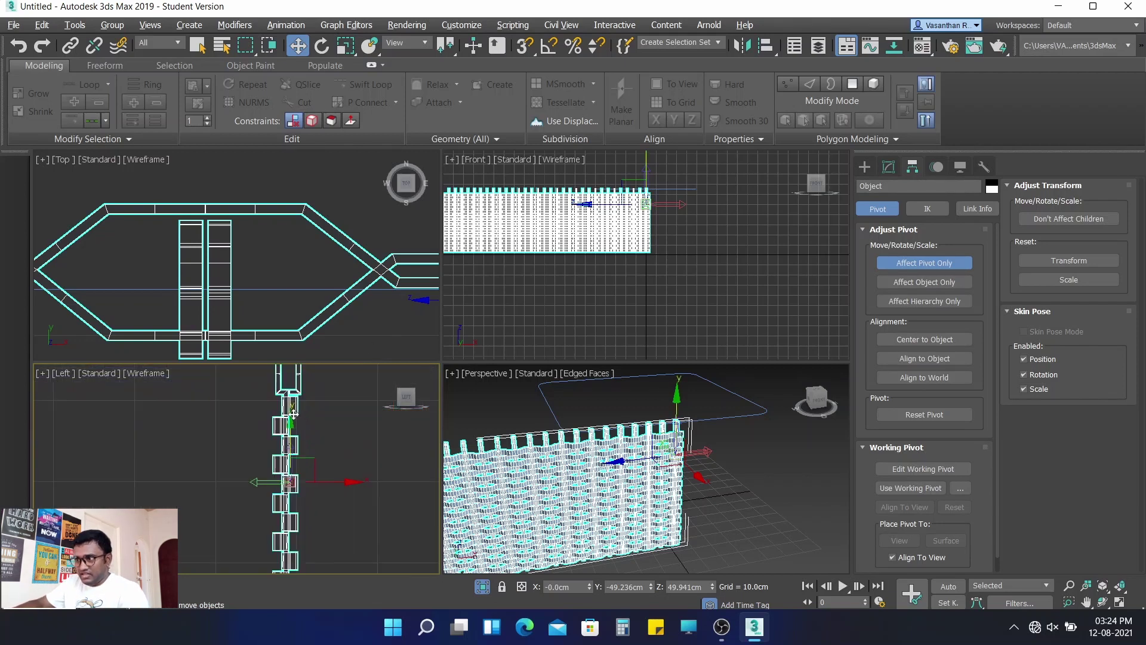
{"action": "left_click_drag", "start_coordinate": [291, 421], "coordinate": [291, 385]}
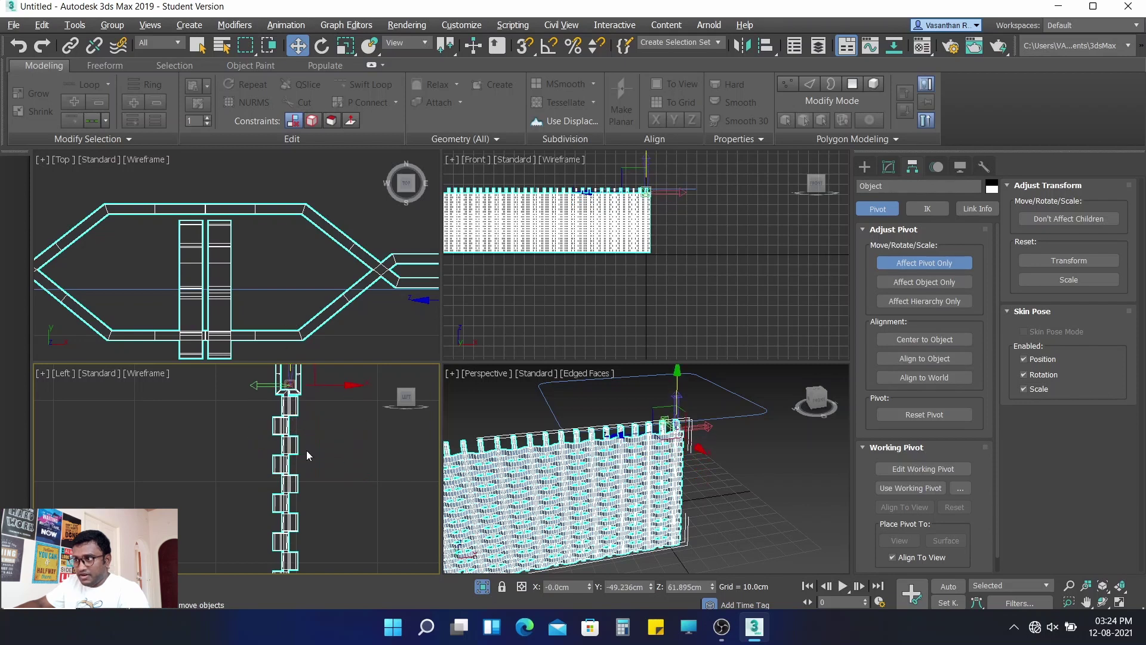
{"action": "left_click_drag", "start_coordinate": [290, 388], "coordinate": [291, 376]}
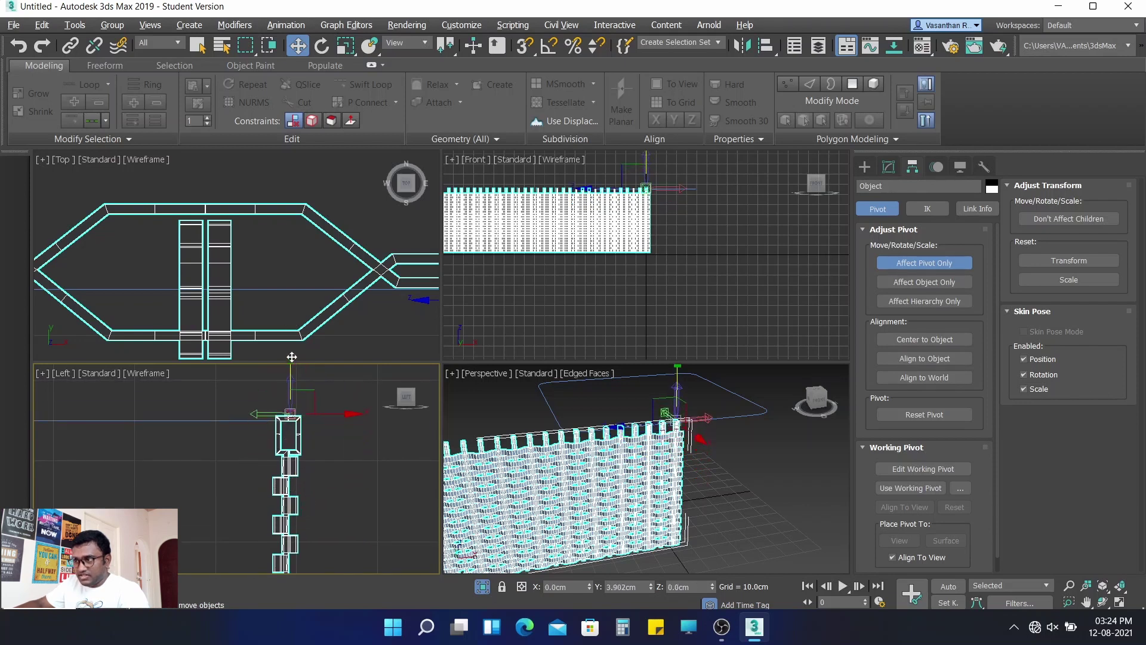
{"action": "scroll", "coordinate": [292, 417], "scroll_direction": "up", "scroll_amount": 3}
{"action": "middle_click_drag", "start_coordinate": [299, 460], "coordinate": [299, 505]}
{"action": "key", "text": "ctrl+z"}
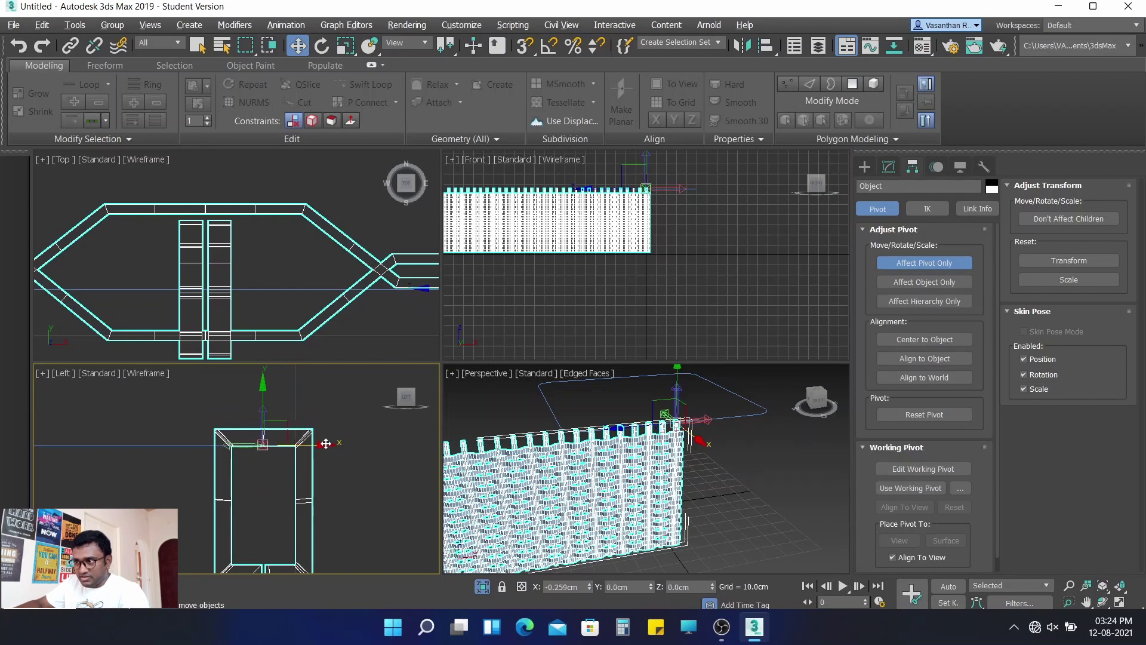
{"action": "scroll", "coordinate": [266, 430], "scroll_direction": "up", "scroll_amount": 4}
{"action": "middle_click_drag", "start_coordinate": [267, 431], "coordinate": [281, 368]}
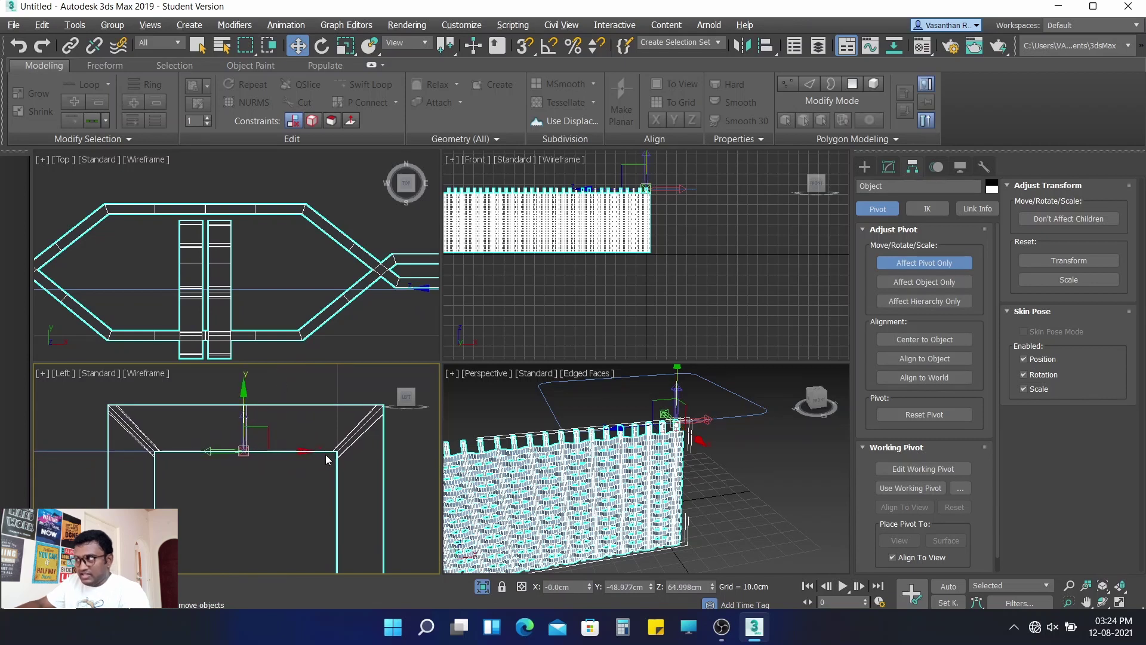
{"action": "left_click", "coordinate": [941, 265]}
{"action": "middle_click_drag", "start_coordinate": [696, 475], "coordinate": [637, 473], "text": "alt"}
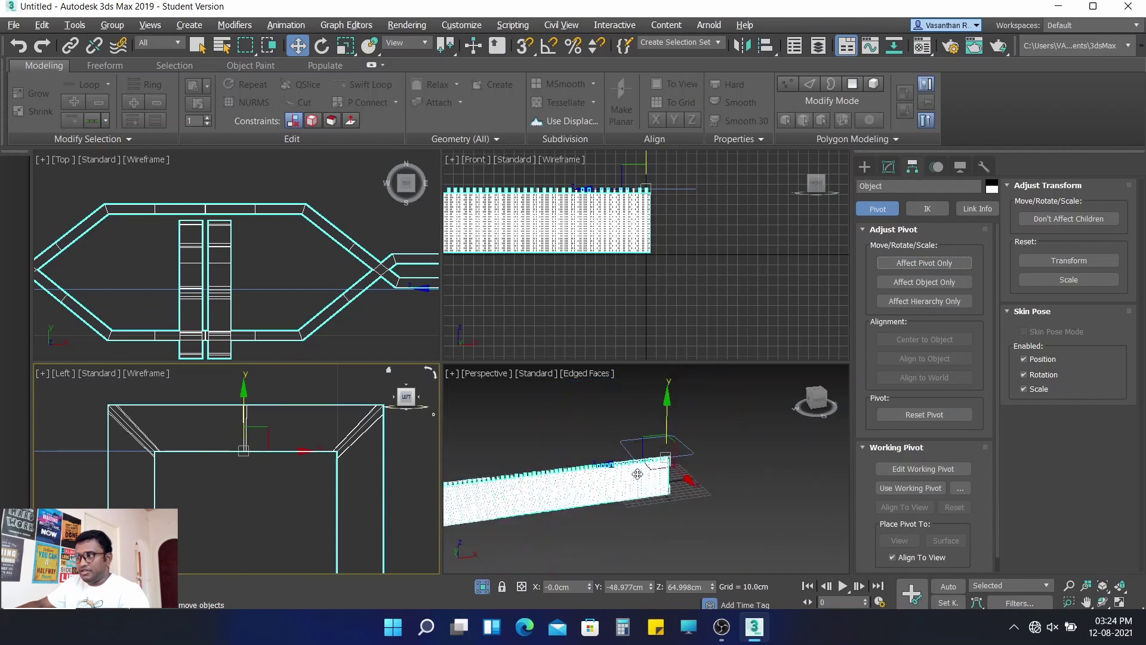
- Maximize the Perspective view and reselect the woven wall in the Modify panel
{"action": "left_click", "coordinate": [525, 404]}
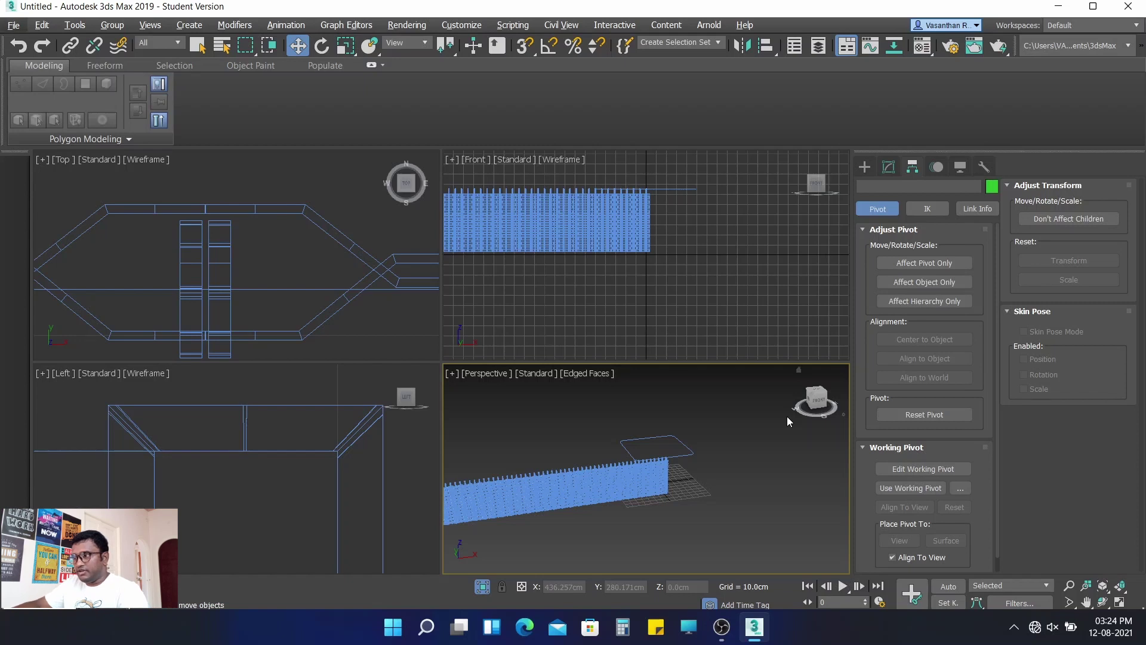
{"action": "key", "text": "alt+w"}
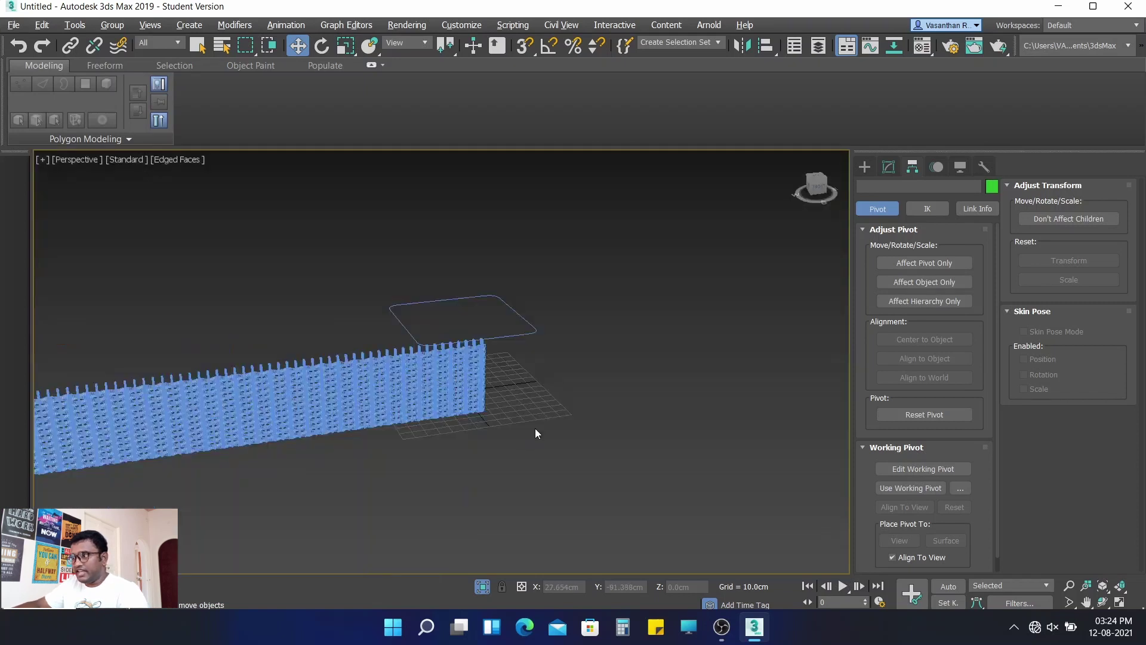
{"action": "scroll", "coordinate": [532, 357], "scroll_direction": "up", "scroll_amount": 5}
{"action": "scroll", "coordinate": [532, 357], "scroll_direction": "up", "scroll_amount": 3}
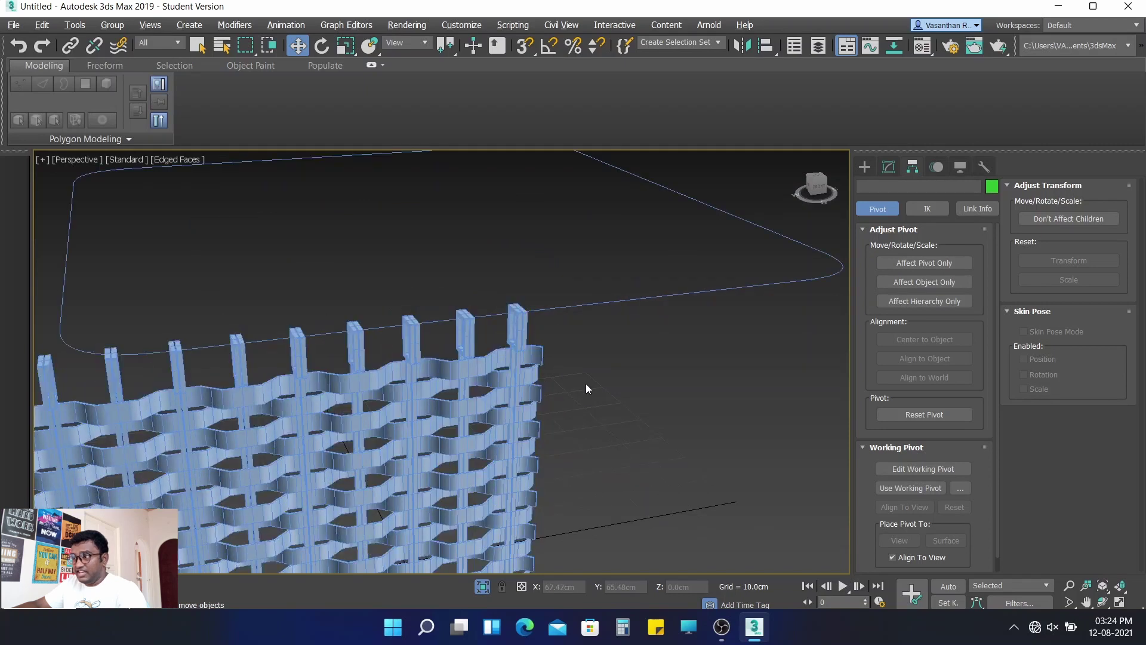
{"action": "left_click", "coordinate": [514, 371]}
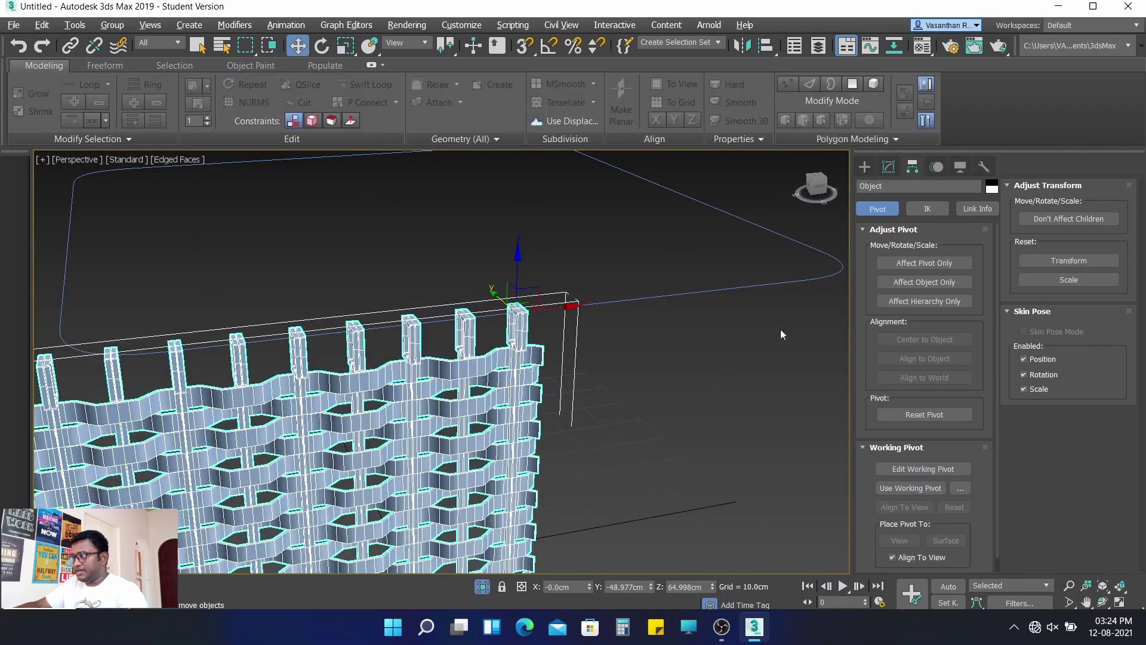
{"action": "left_click", "coordinate": [889, 168]}
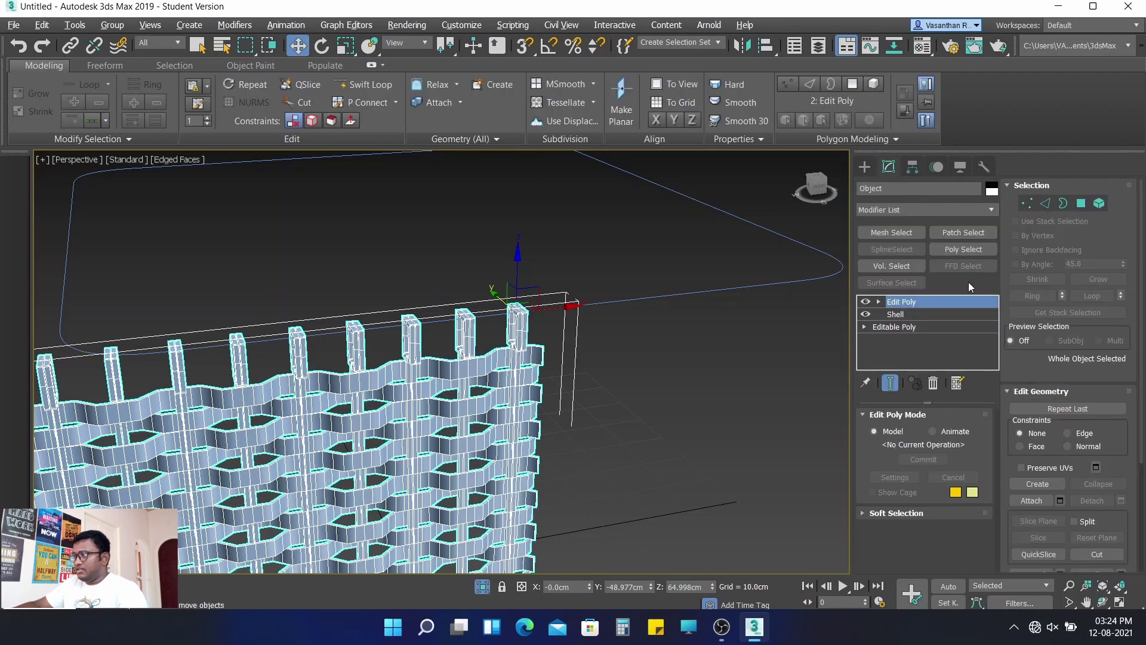
- Add a Path Deform Binding (WSM) modifier to the wall and activate Pick Path
{"action": "left_click", "coordinate": [939, 209]}
{"action": "left_click_drag", "start_coordinate": [992, 246], "coordinate": [993, 334]}
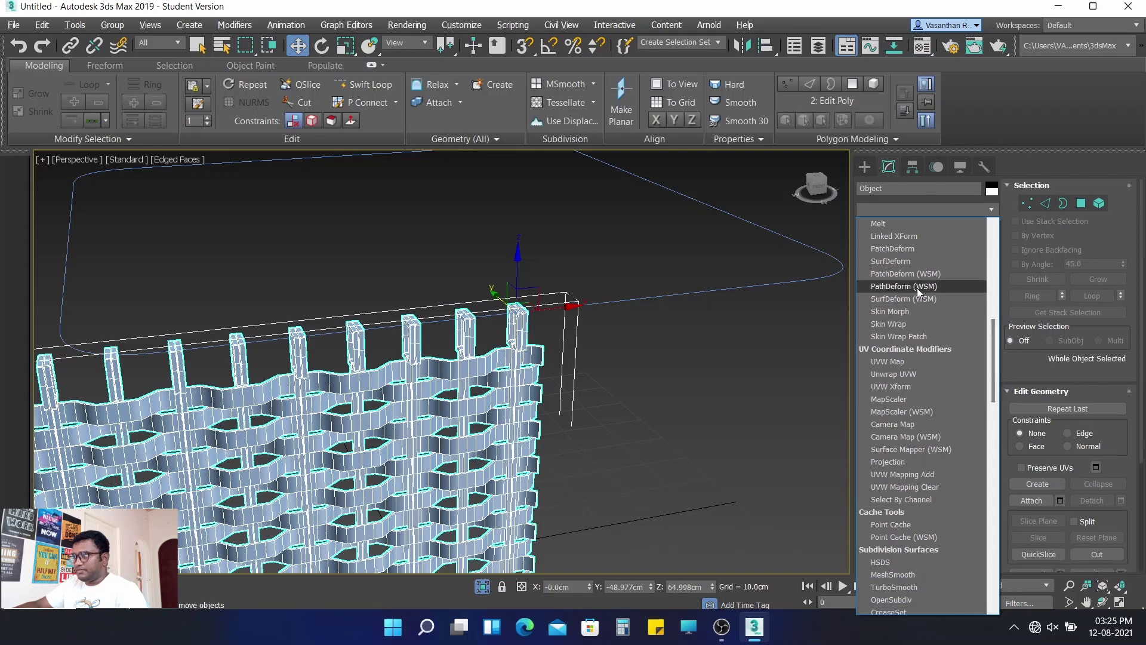
{"action": "left_click", "coordinate": [917, 288]}
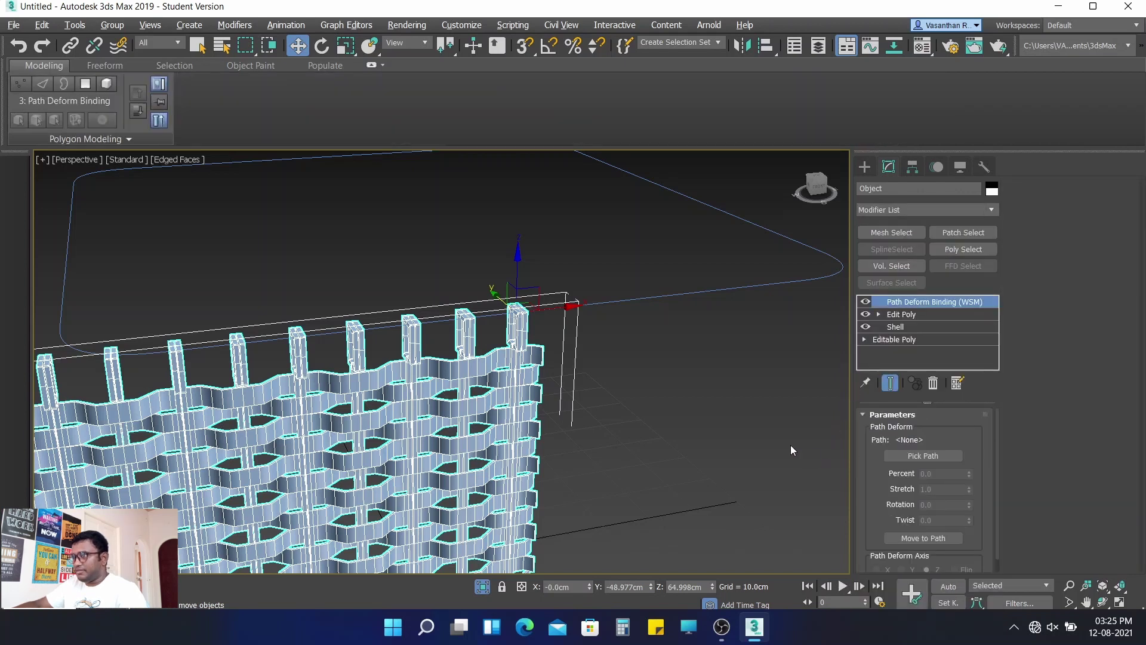
{"action": "scroll", "coordinate": [733, 399], "scroll_direction": "down", "scroll_amount": 2}
{"action": "scroll", "coordinate": [716, 394], "scroll_direction": "down", "scroll_amount": 2}
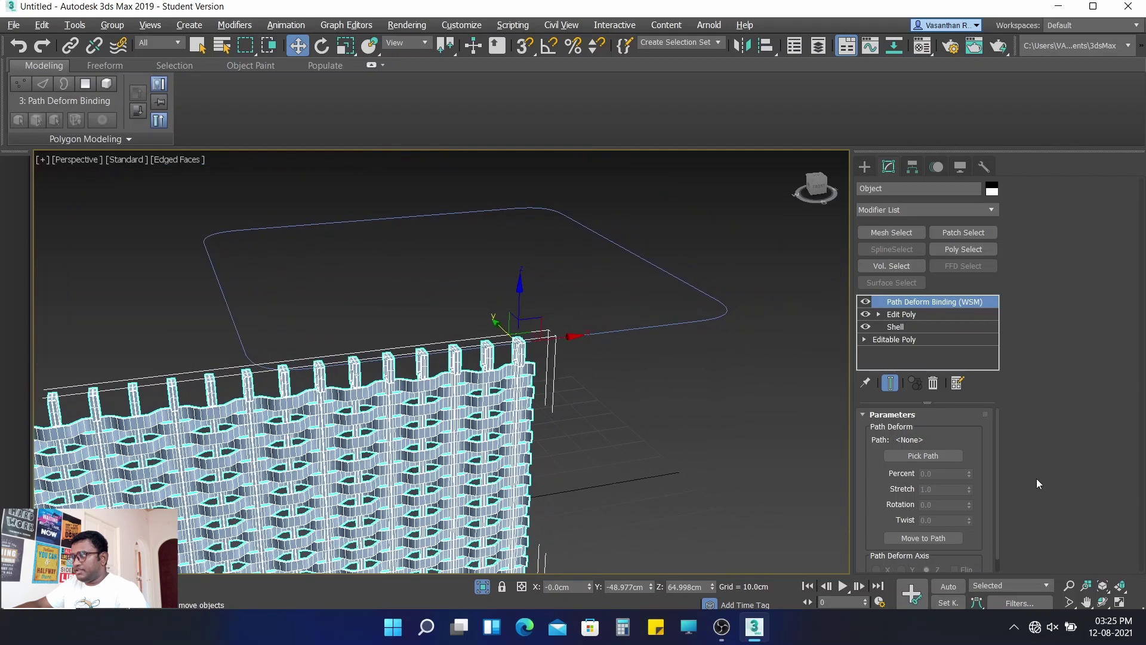
{"action": "left_click", "coordinate": [930, 457]}
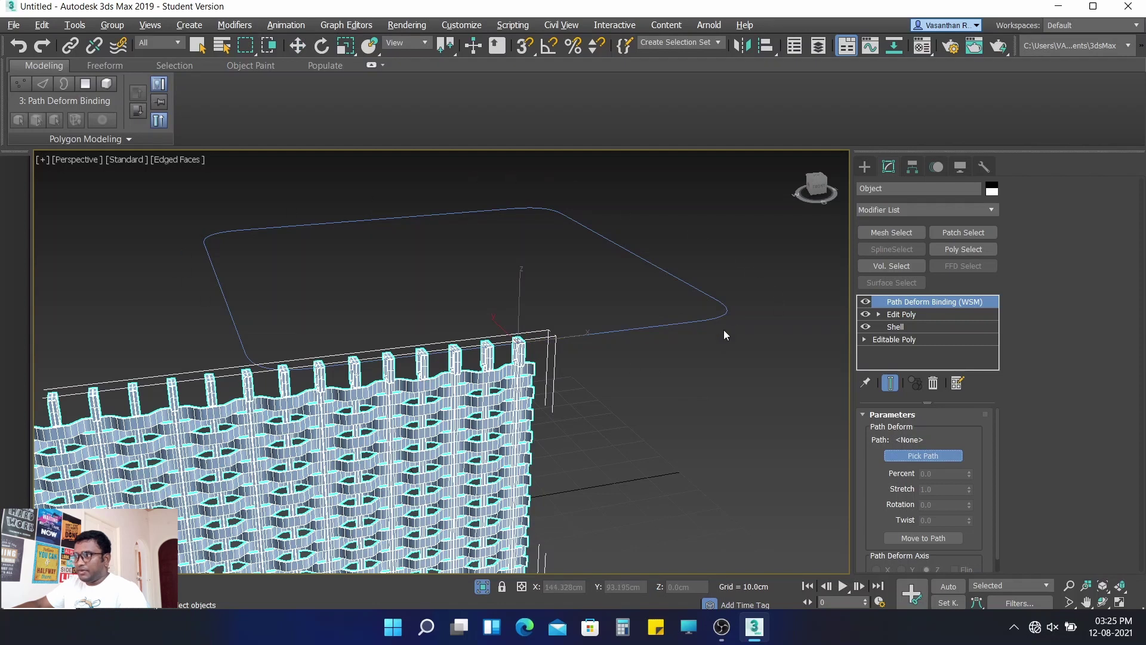
- Pick Shape001 as the deform path, move the wall to it, and set Path Deform Axis to X
{"action": "left_click", "coordinate": [672, 326]}
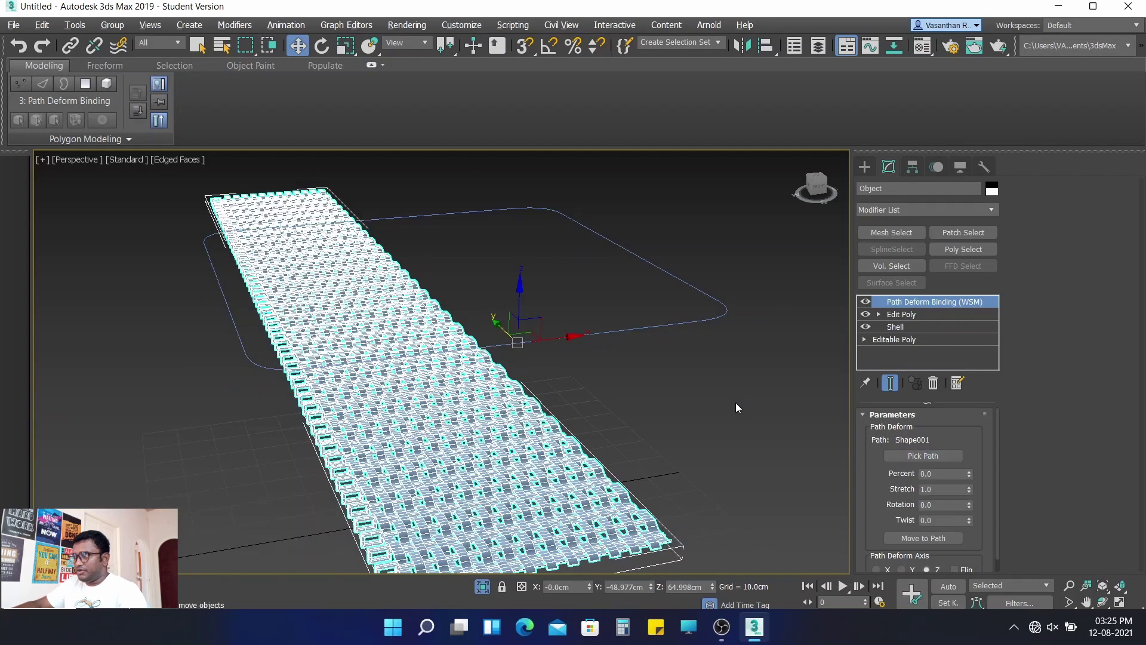
{"action": "scroll", "coordinate": [735, 403], "scroll_direction": "down", "scroll_amount": 3}
{"action": "middle_click_drag", "start_coordinate": [735, 404], "coordinate": [717, 399]}
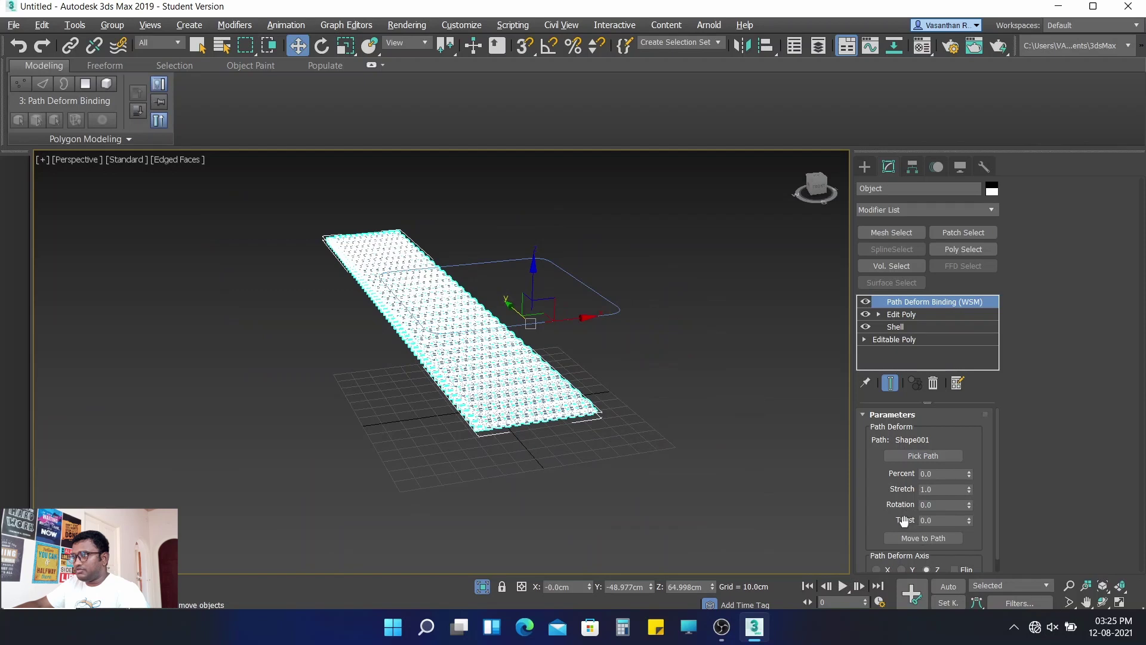
{"action": "left_click", "coordinate": [929, 540]}
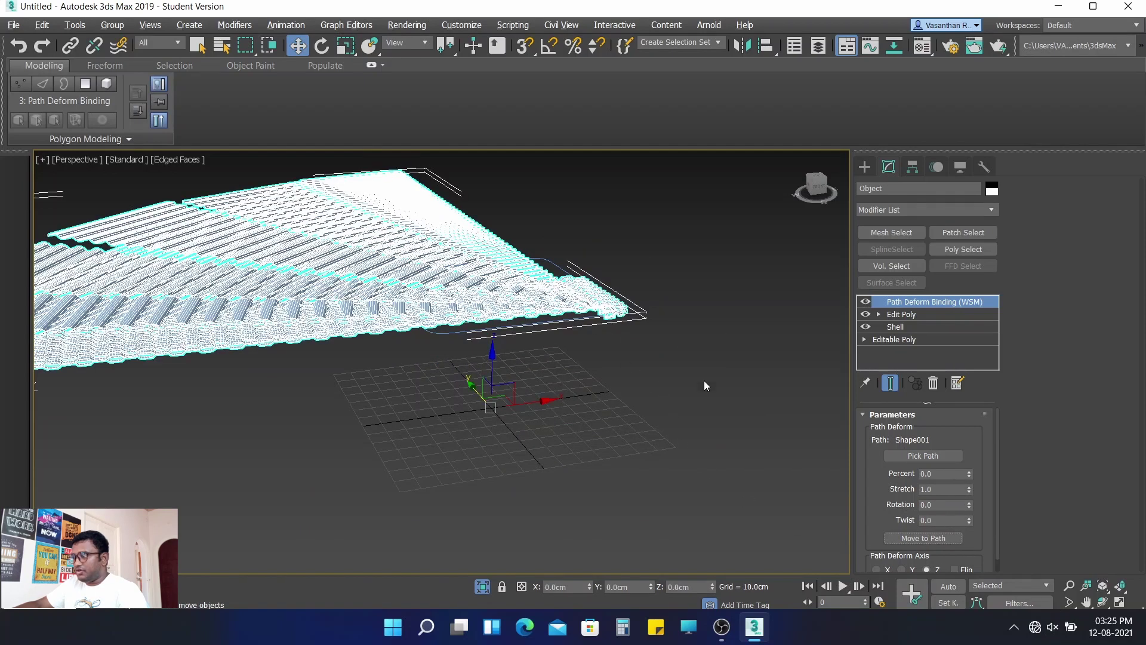
{"action": "scroll", "coordinate": [943, 528], "scroll_direction": "down", "scroll_amount": 1}
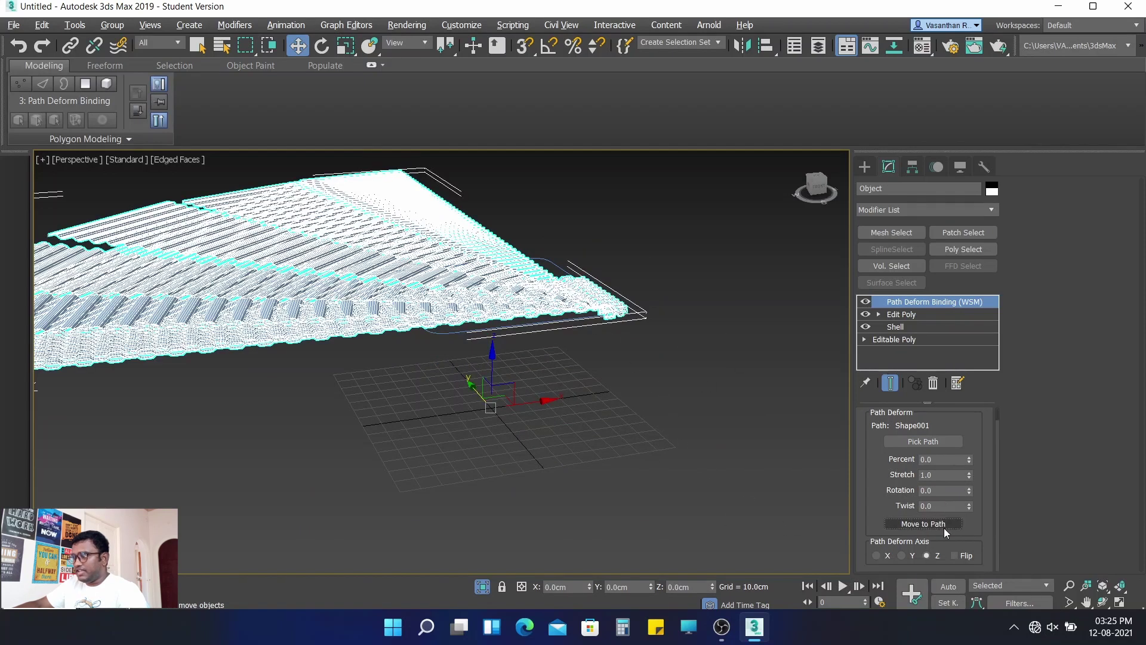
{"action": "left_click", "coordinate": [881, 555]}
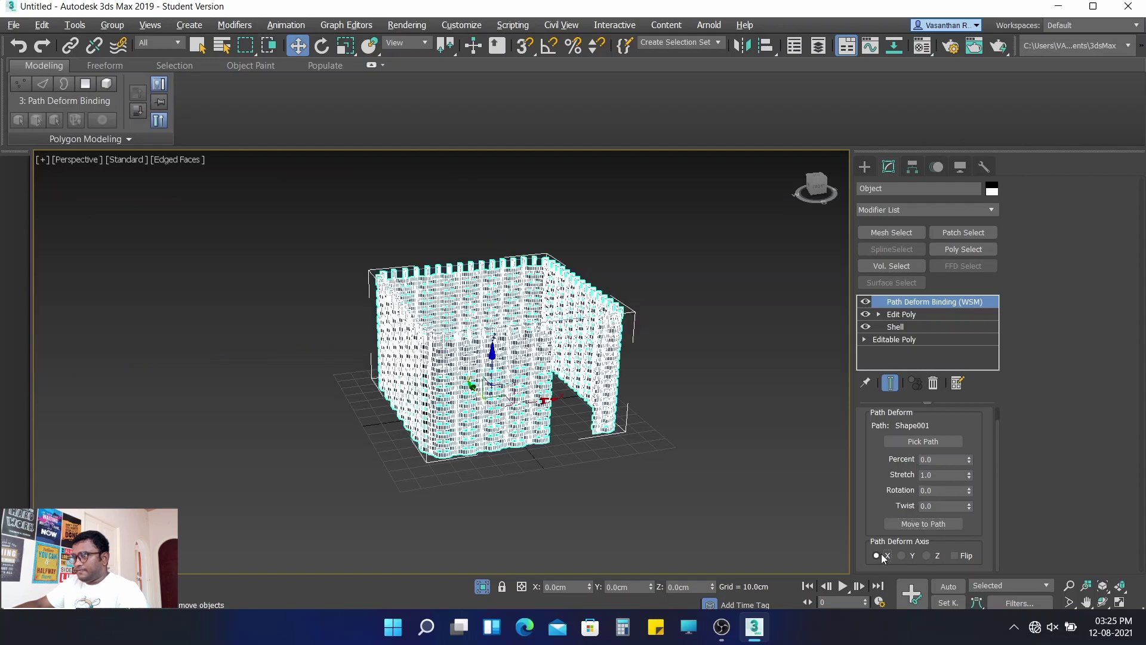
- Orbit to inspect the wrapped walls, then toggle Flip on and back off to keep them upright
{"action": "scroll", "coordinate": [618, 341], "scroll_direction": "up", "scroll_amount": 2}
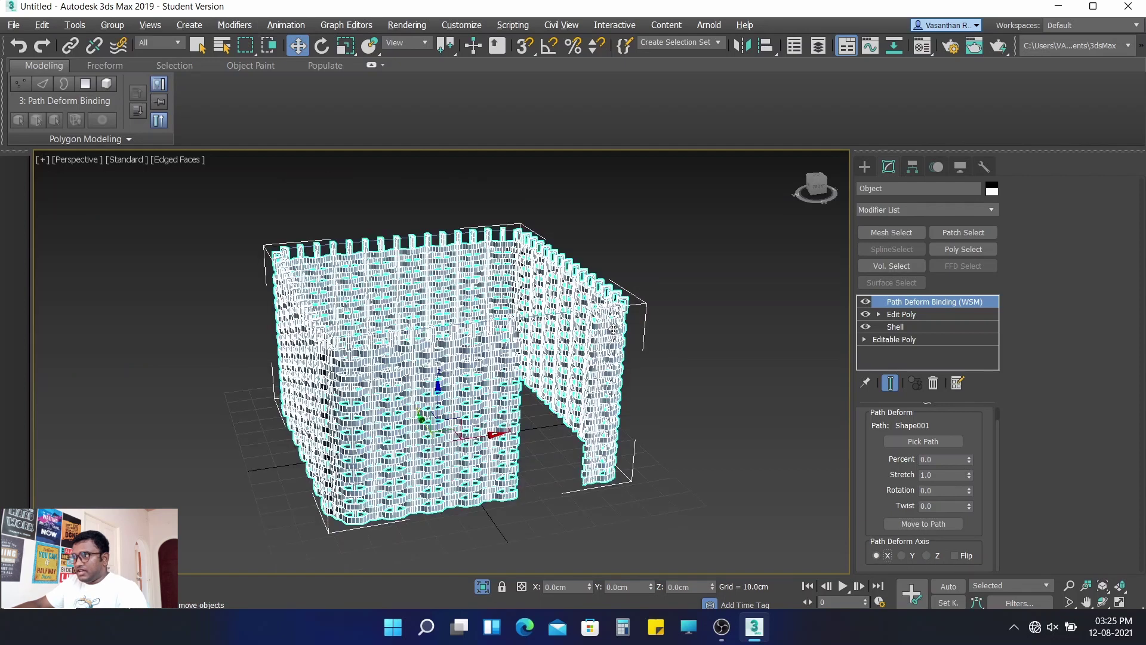
{"action": "scroll", "coordinate": [619, 340], "scroll_direction": "up", "scroll_amount": 2}
{"action": "scroll", "coordinate": [566, 320], "scroll_direction": "up", "scroll_amount": 3}
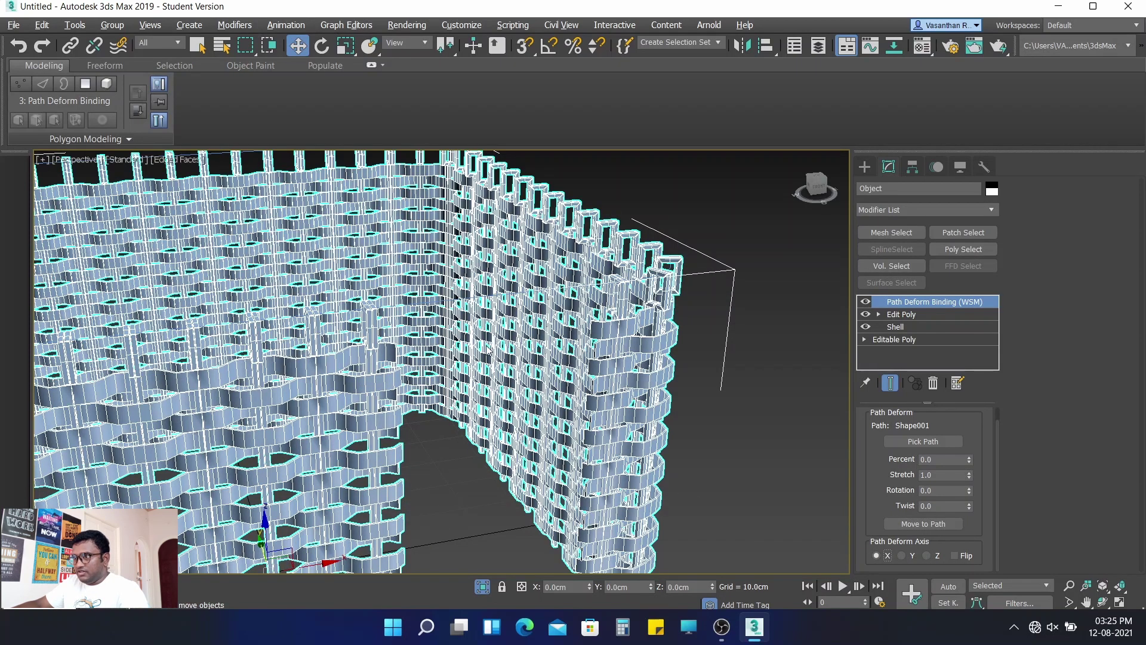
{"action": "mouse_move", "coordinate": [498, 340]}
{"action": "middle_mouse_down", "text": "alt"}
{"action": "mouse_move", "coordinate": [546, 343]}
{"action": "mouse_move", "coordinate": [398, 317]}
{"action": "middle_mouse_up", "text": "alt"}
{"action": "middle_click_drag", "start_coordinate": [585, 395], "coordinate": [657, 412]}
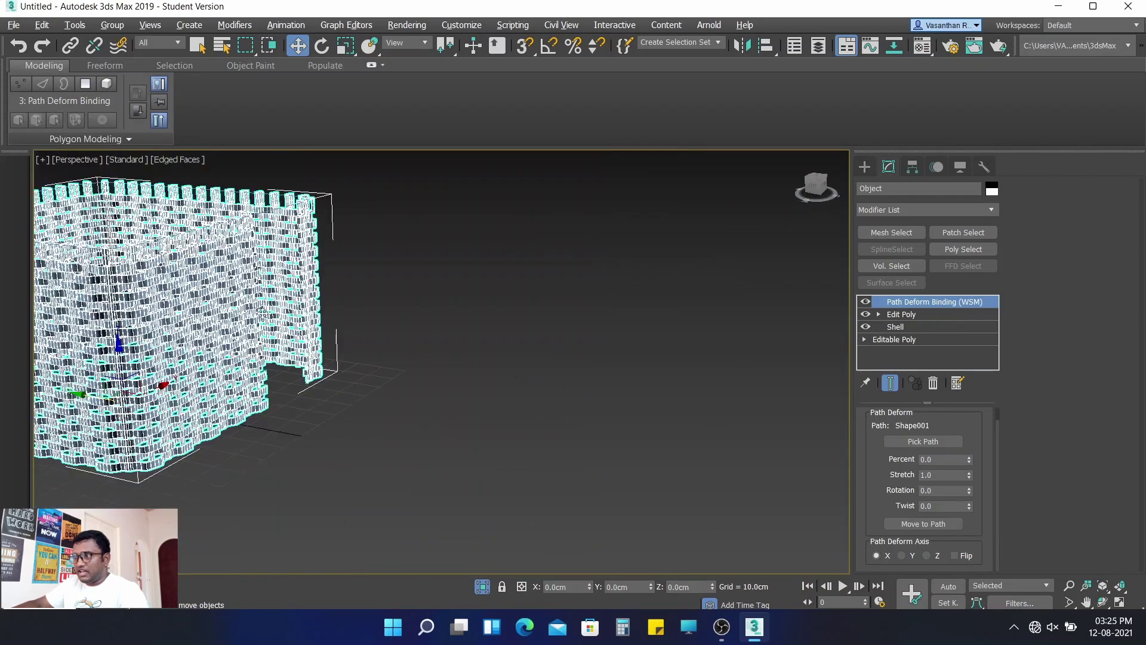
{"action": "mouse_move", "coordinate": [263, 313]}
{"action": "middle_mouse_down"}
{"action": "mouse_move", "coordinate": [382, 346]}
{"action": "mouse_move", "coordinate": [436, 416]}
{"action": "mouse_move", "coordinate": [477, 430]}
{"action": "mouse_move", "coordinate": [370, 365]}
{"action": "middle_mouse_up"}
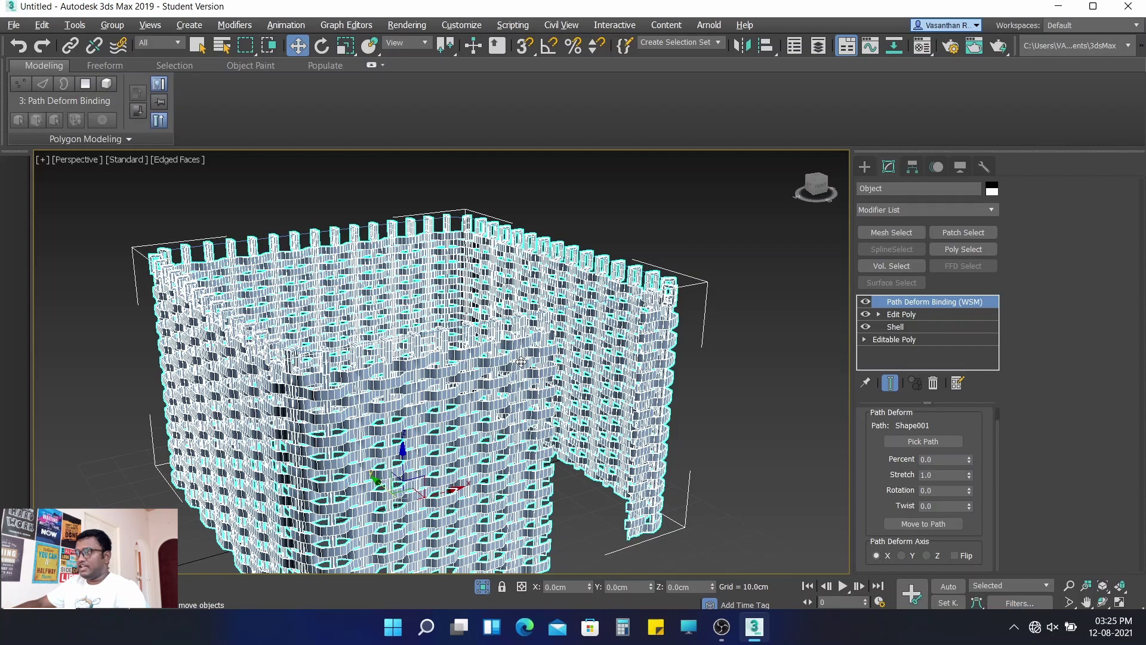
{"action": "left_click", "coordinate": [954, 554]}
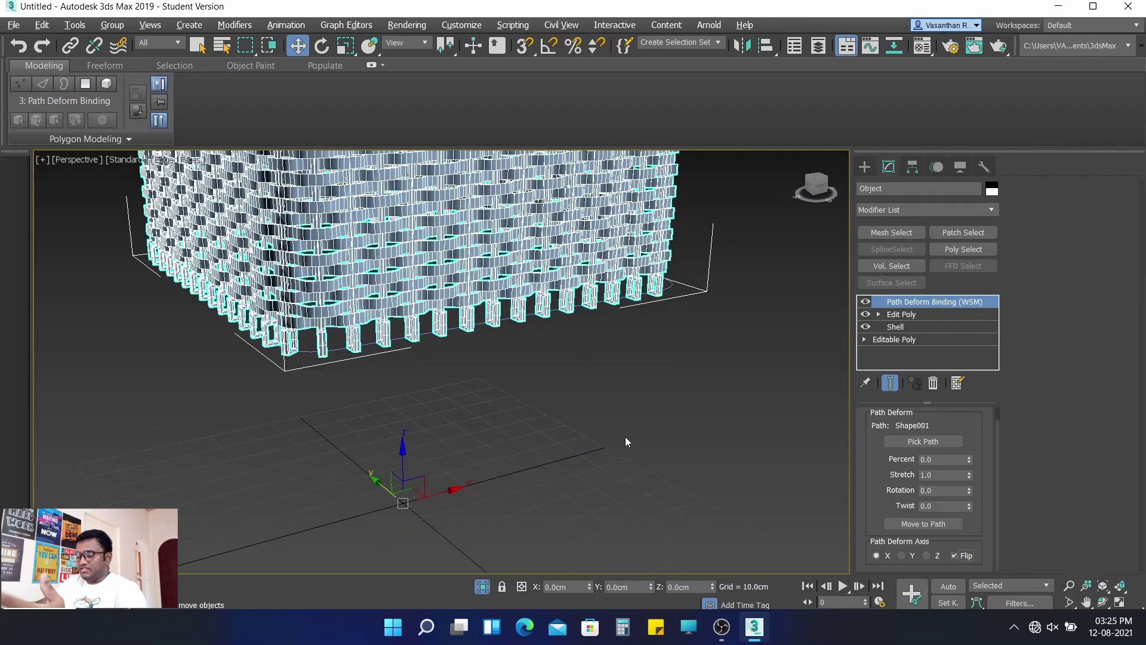
{"action": "scroll", "coordinate": [625, 435], "scroll_direction": "down", "scroll_amount": 3}
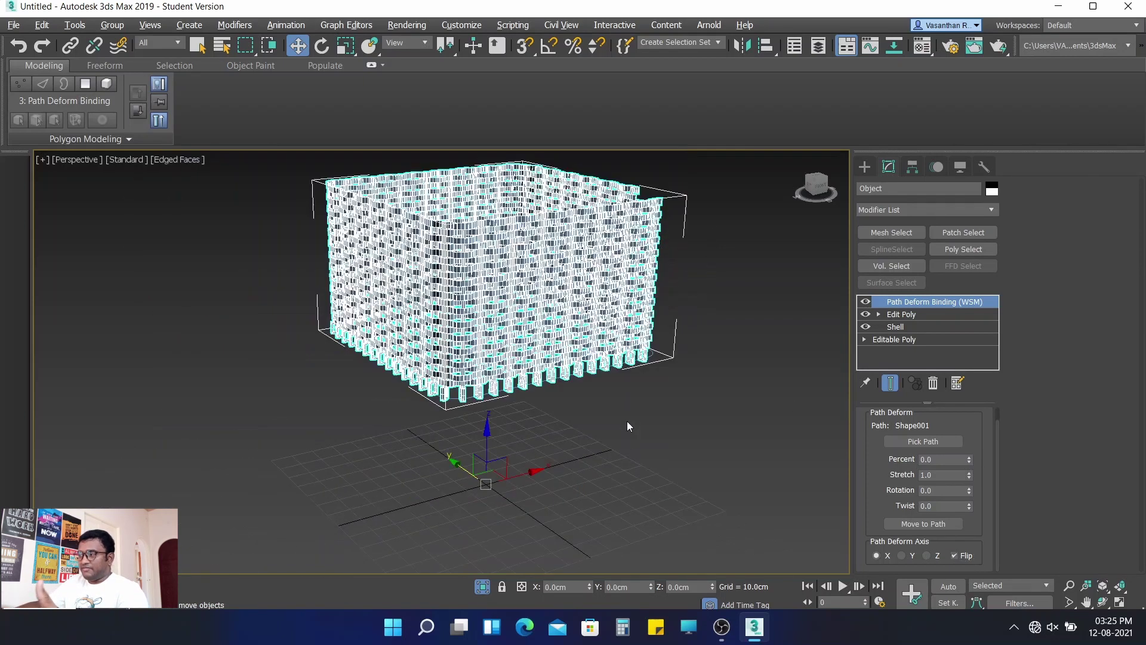
{"action": "left_click", "coordinate": [954, 554]}
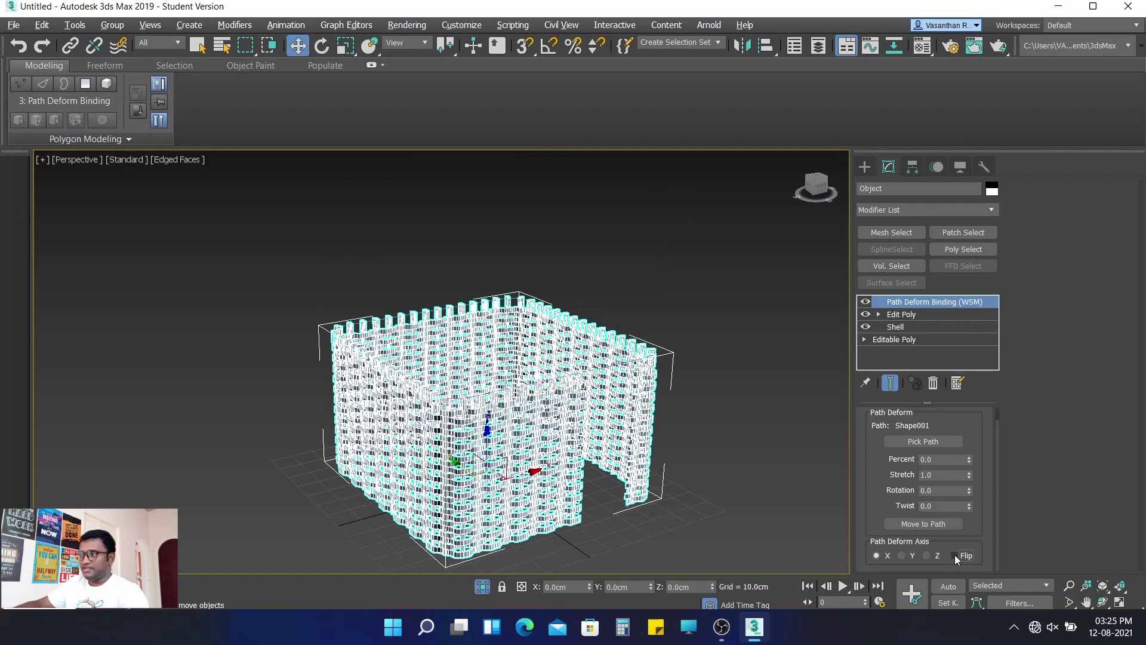
{"action": "scroll", "coordinate": [606, 358], "scroll_direction": "up", "scroll_amount": 3}
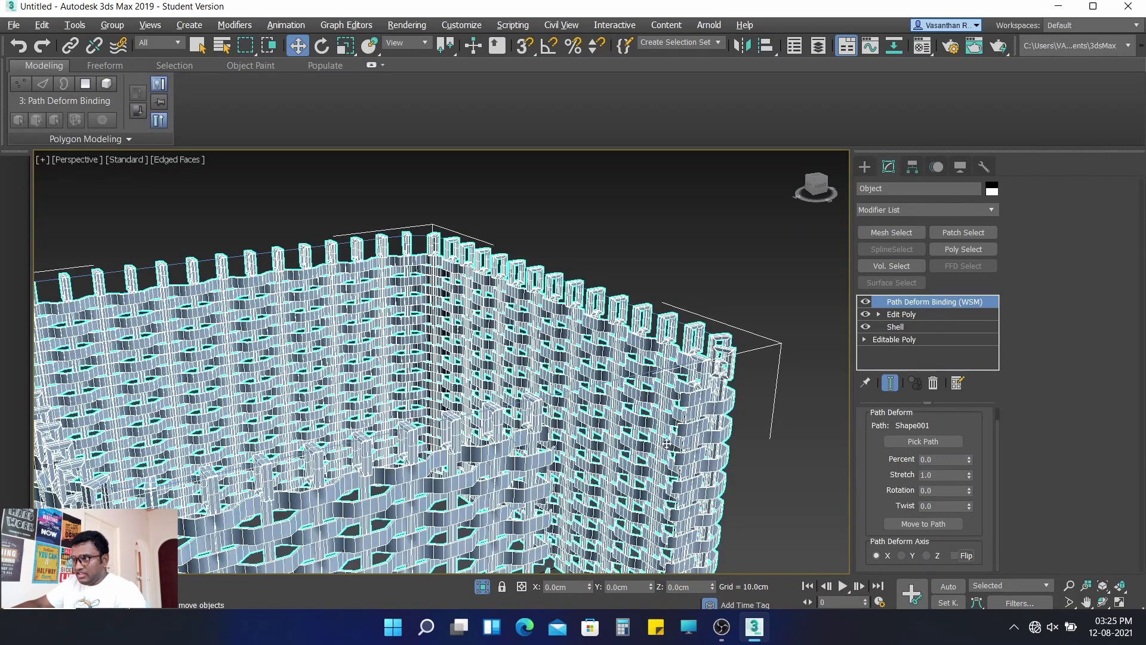
- Nudge the Path Deform Stretch upward to start closing the gap in the wall
{"action": "scroll", "coordinate": [669, 423], "scroll_direction": "up", "scroll_amount": 3}
{"action": "scroll", "coordinate": [671, 422], "scroll_direction": "down", "scroll_amount": 3}
{"action": "scroll", "coordinate": [636, 387], "scroll_direction": "up", "scroll_amount": 4}
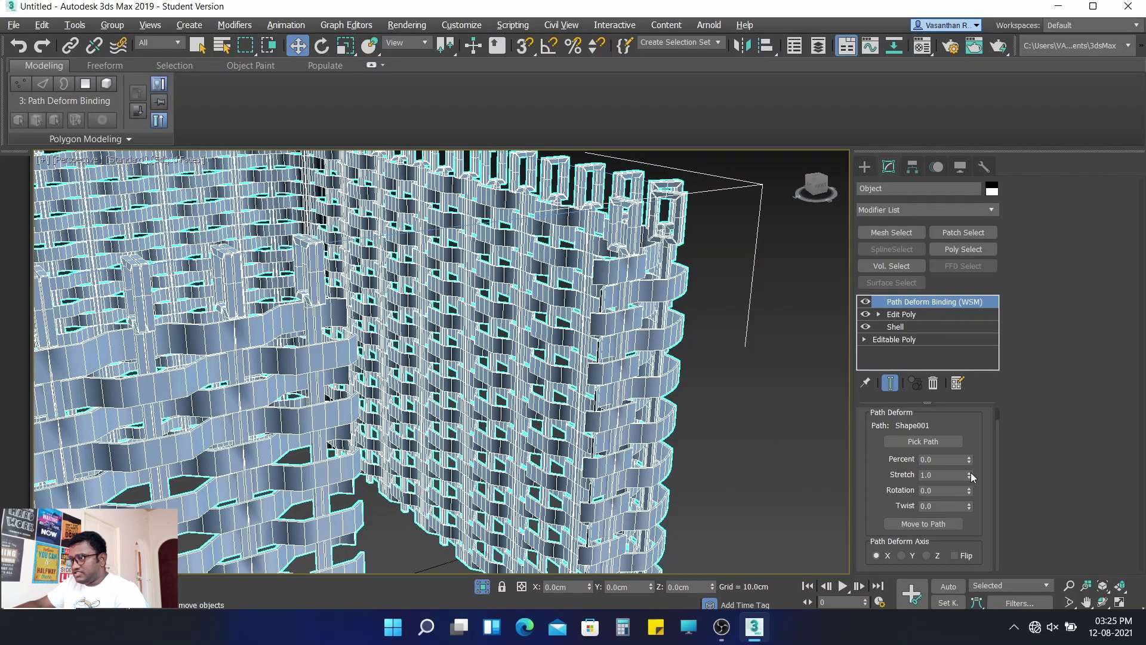
{"action": "left_click_drag", "start_coordinate": [971, 476], "coordinate": [971, 472]}
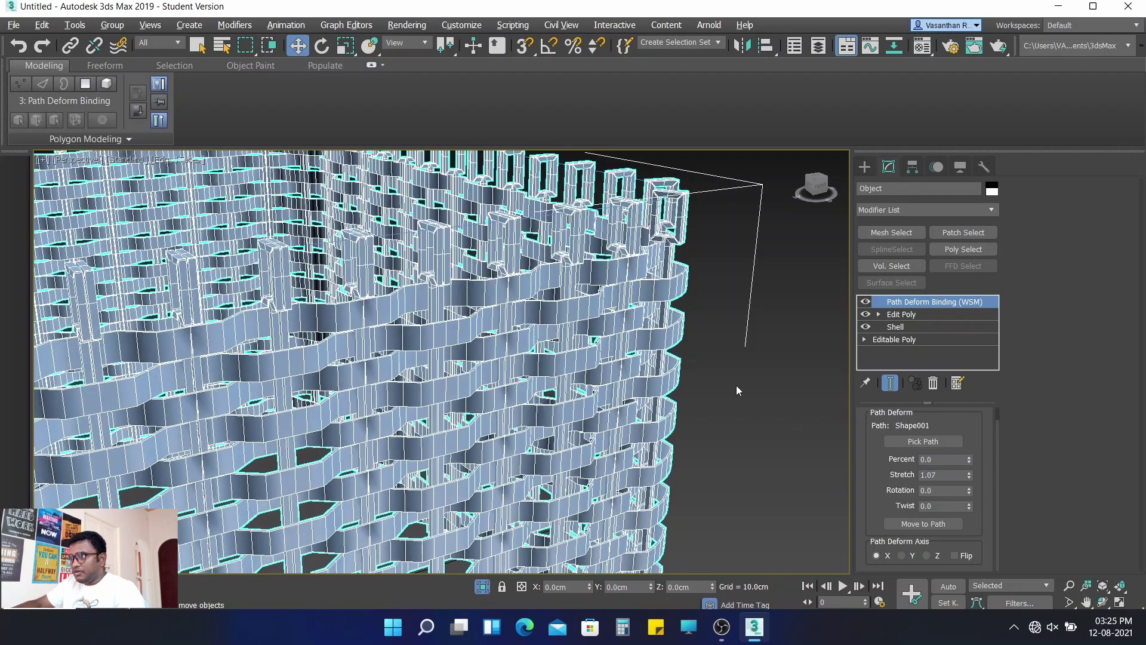
{"action": "scroll", "coordinate": [629, 318], "scroll_direction": "up", "scroll_amount": 2}
{"action": "scroll", "coordinate": [604, 335], "scroll_direction": "up", "scroll_amount": 2}
{"action": "scroll", "coordinate": [627, 394], "scroll_direction": "up", "scroll_amount": 1}
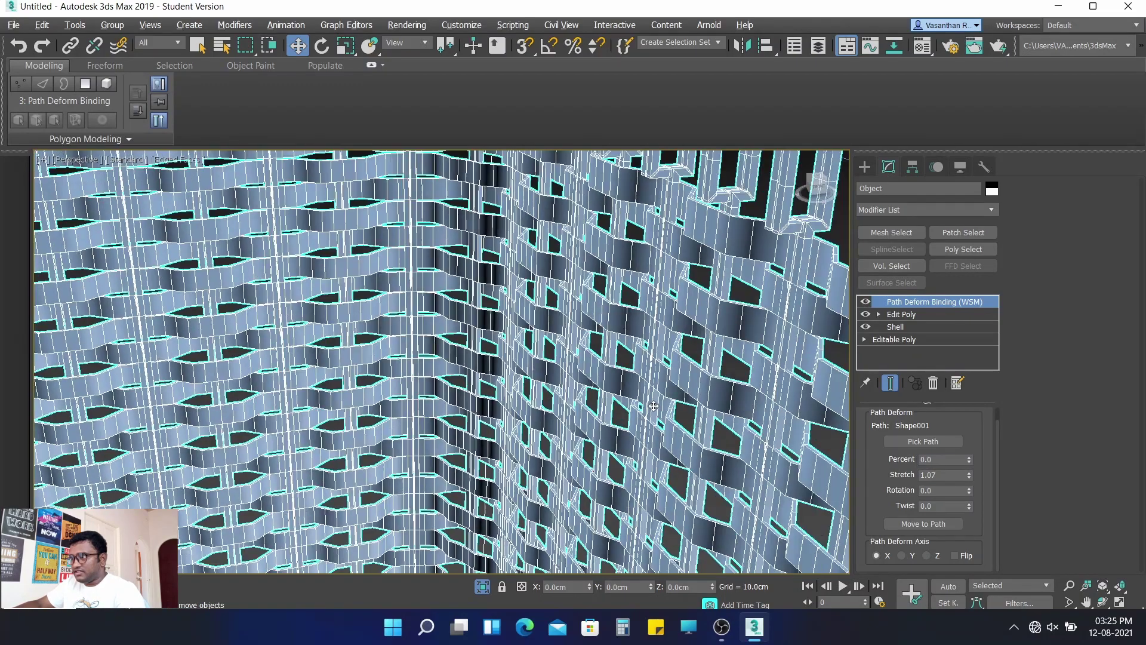
{"action": "scroll", "coordinate": [653, 405], "scroll_direction": "down", "scroll_amount": 1}
{"action": "scroll", "coordinate": [650, 385], "scroll_direction": "down", "scroll_amount": 1}
{"action": "scroll", "coordinate": [656, 413], "scroll_direction": "down", "scroll_amount": 1}
{"action": "scroll", "coordinate": [603, 392], "scroll_direction": "down", "scroll_amount": 2}
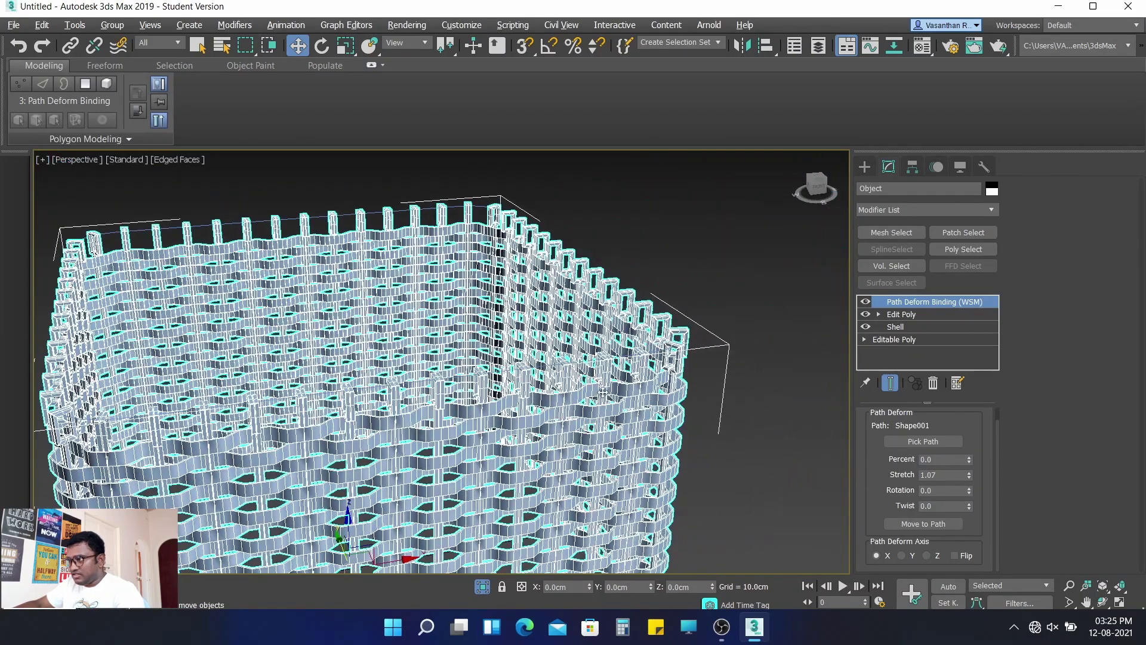
{"action": "scroll", "coordinate": [603, 392], "scroll_direction": "up", "scroll_amount": 2}
{"action": "scroll", "coordinate": [654, 394], "scroll_direction": "up", "scroll_amount": 1}
{"action": "scroll", "coordinate": [692, 386], "scroll_direction": "up", "scroll_amount": 1}
{"action": "middle_click_drag", "start_coordinate": [652, 383], "coordinate": [459, 396]}
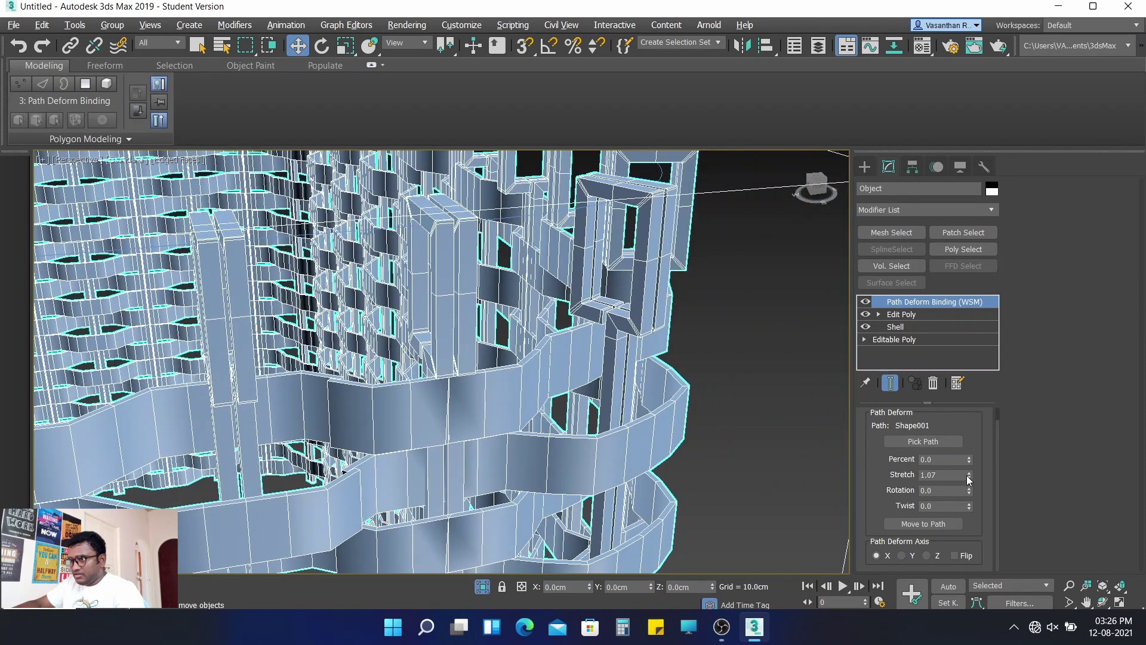
{"action": "left_click_drag", "start_coordinate": [968, 474], "coordinate": [970, 474]}
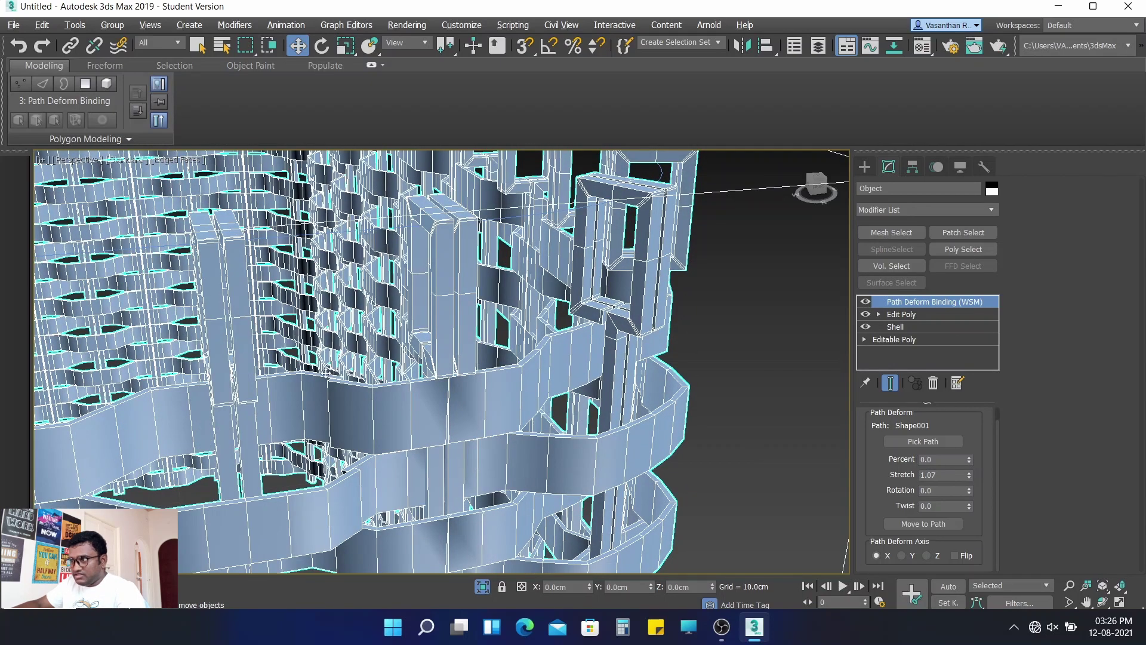
{"action": "scroll", "coordinate": [418, 434], "scroll_direction": "up", "scroll_amount": 3}
{"action": "scroll", "coordinate": [447, 453], "scroll_direction": "up", "scroll_amount": 3}
{"action": "scroll", "coordinate": [447, 453], "scroll_direction": "down", "scroll_amount": 2}
{"action": "scroll", "coordinate": [504, 447], "scroll_direction": "down", "scroll_amount": 2}
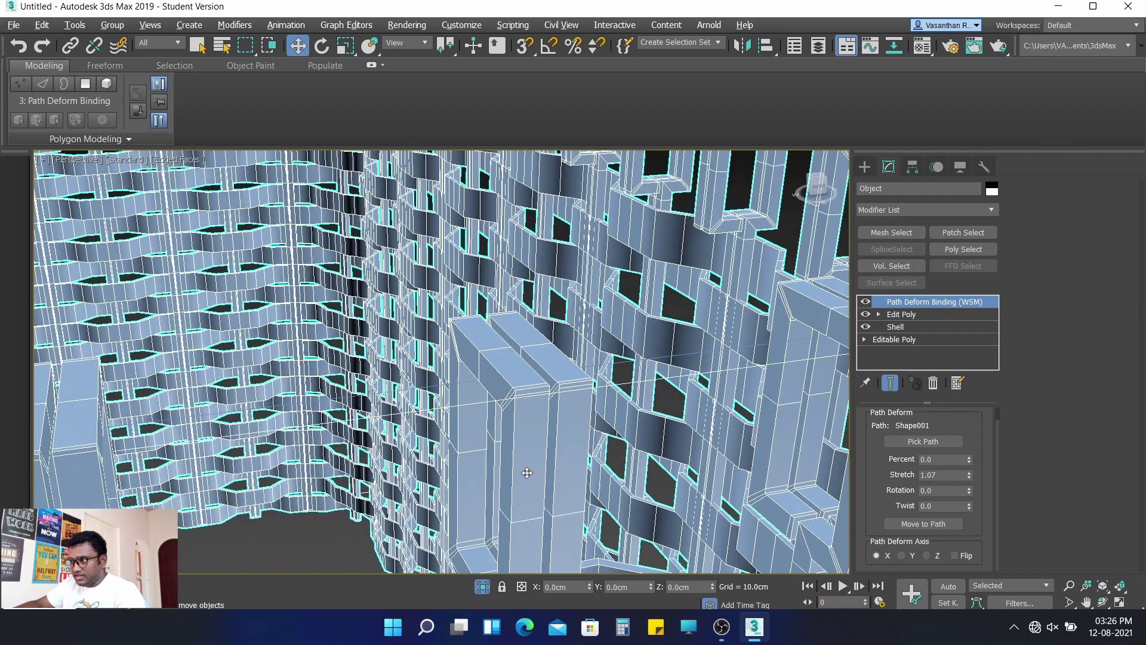
{"action": "scroll", "coordinate": [526, 473], "scroll_direction": "down", "scroll_amount": 2}
{"action": "scroll", "coordinate": [549, 481], "scroll_direction": "down", "scroll_amount": 2}
{"action": "scroll", "coordinate": [589, 511], "scroll_direction": "up", "scroll_amount": 2}
{"action": "scroll", "coordinate": [571, 512], "scroll_direction": "up", "scroll_amount": 2}
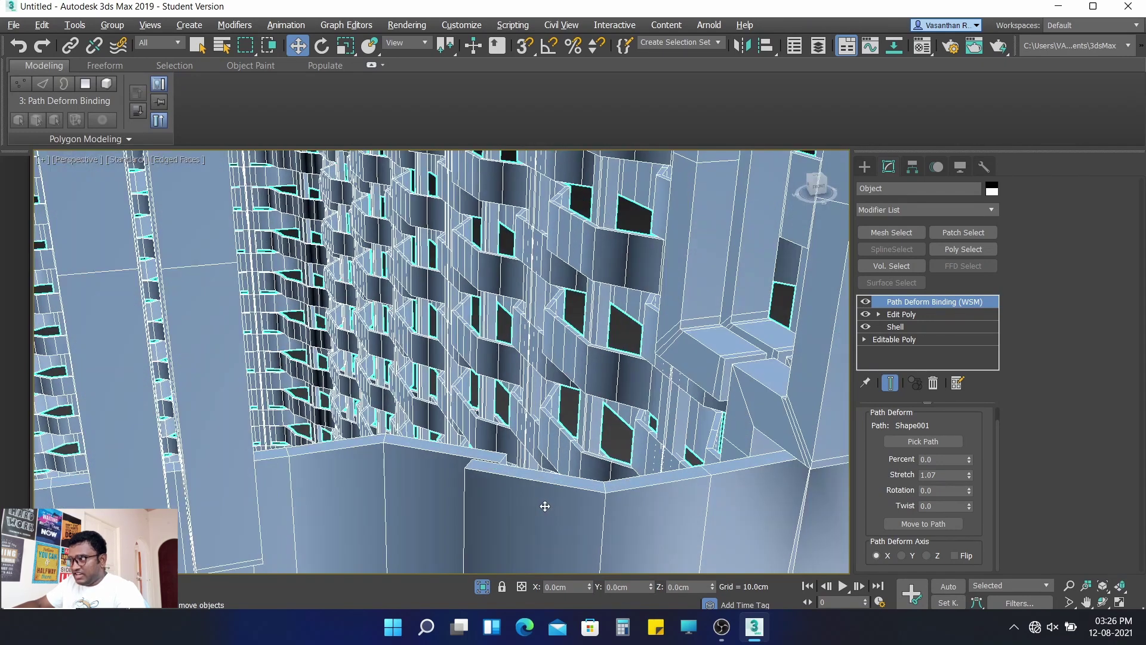
{"action": "scroll", "coordinate": [544, 501], "scroll_direction": "up", "scroll_amount": 1}
{"action": "scroll", "coordinate": [545, 448], "scroll_direction": "up", "scroll_amount": 1}
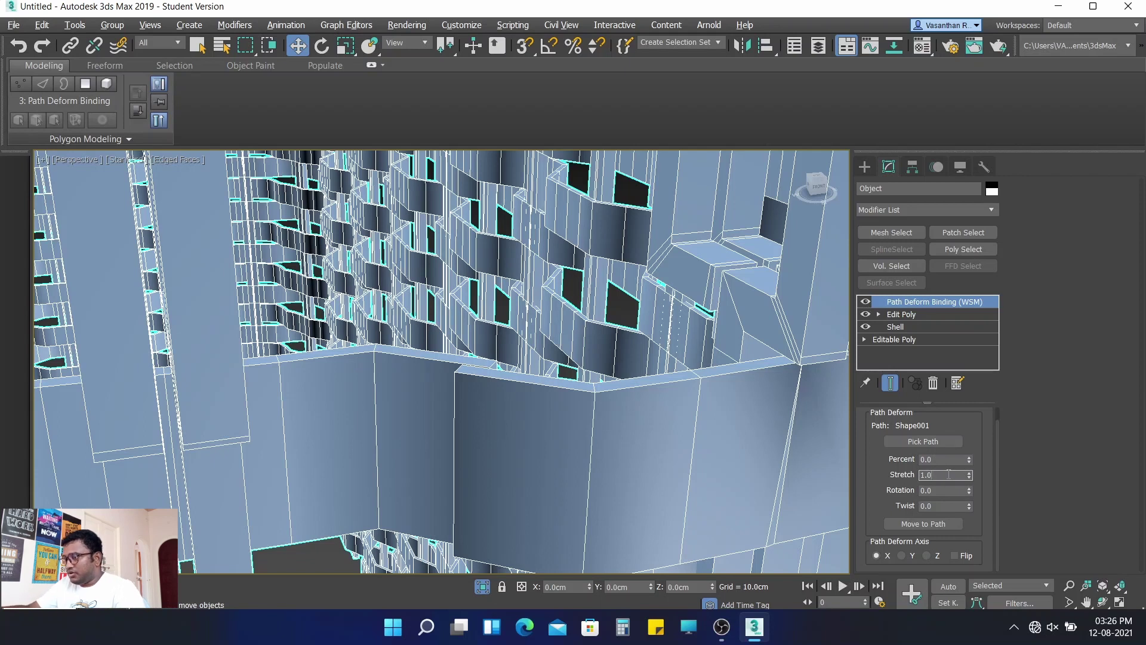
{"action": "type", "text": "1.1"}
{"action": "key", "text": "Return"}
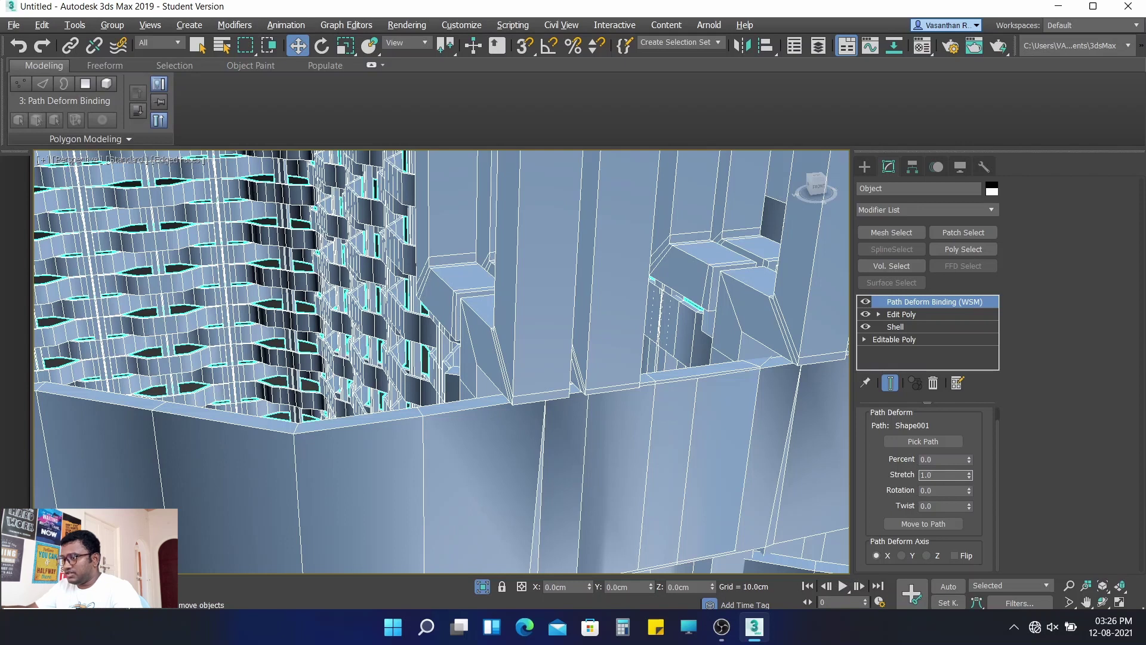
- Set the Path Deform Stretch to 1.02, then to 1.05
{"action": "type", "text": "1.02"}
{"action": "key", "text": "Return"}
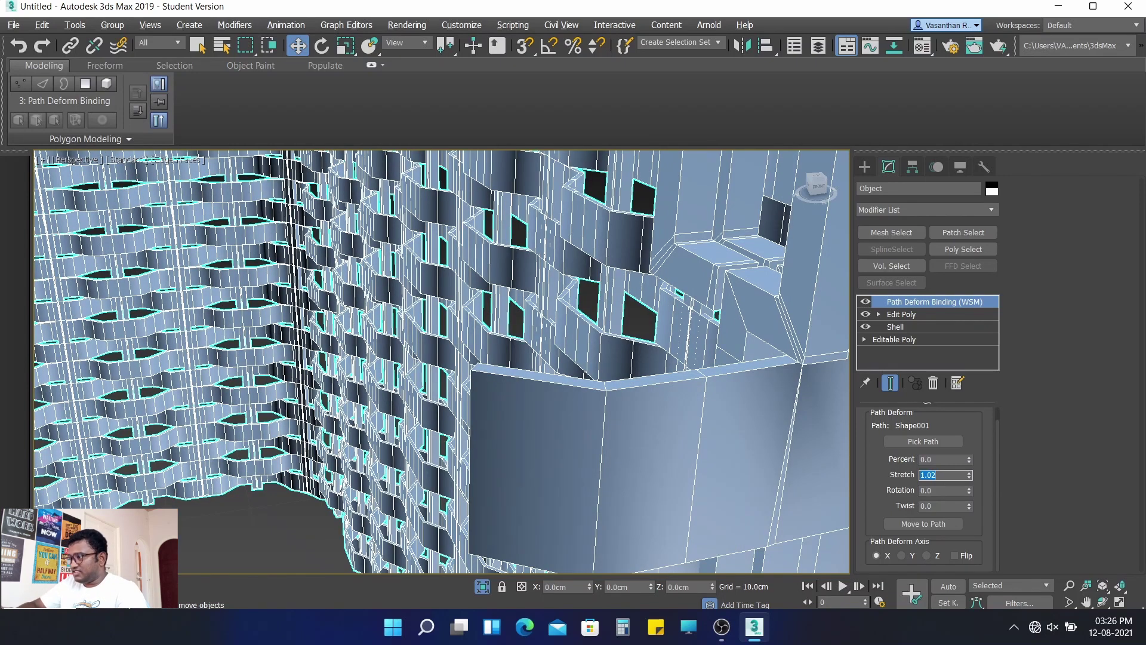
{"action": "left_click", "coordinate": [943, 476]}
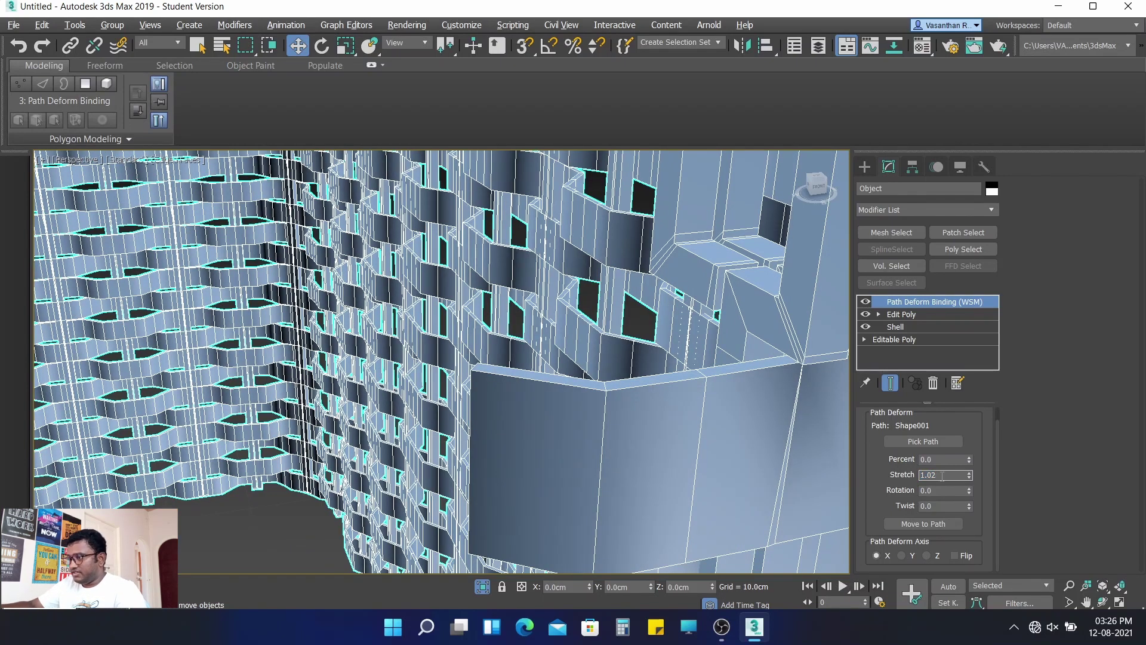
{"action": "type", "text": "5"}
{"action": "key", "text": "Return"}
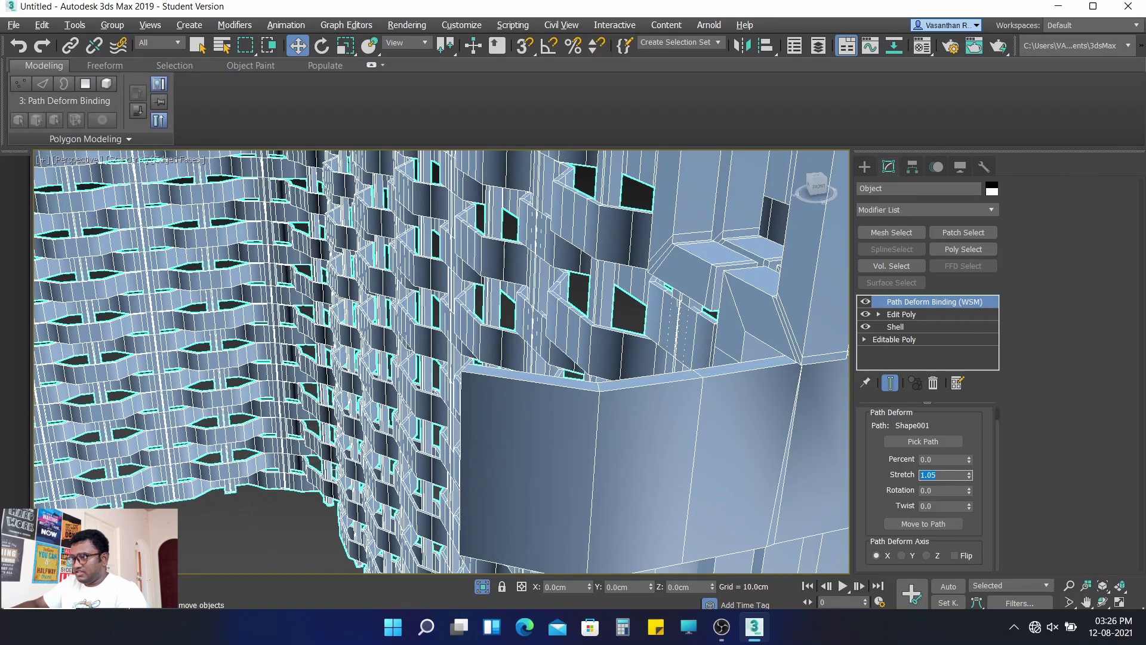
- Raise the stretch to about 1.071, then enter 1.069 to close the seam
{"action": "mouse_move", "coordinate": [723, 457]}
{"action": "middle_mouse_down"}
{"action": "mouse_move", "coordinate": [681, 429]}
{"action": "mouse_move", "coordinate": [692, 363]}
{"action": "middle_mouse_up"}
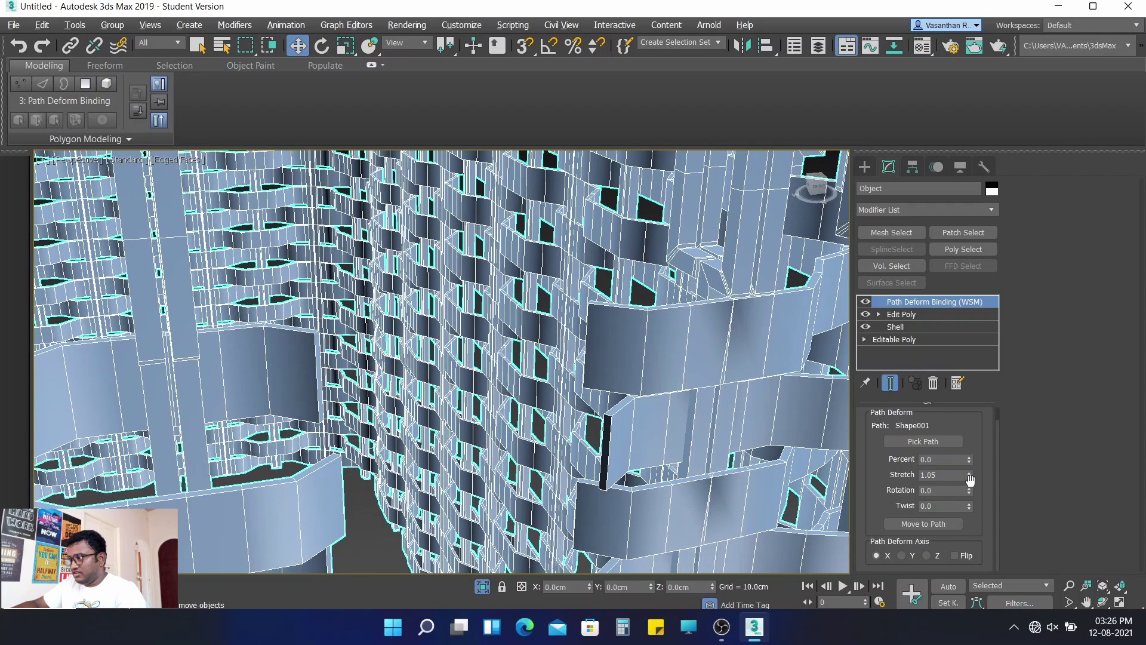
{"action": "left_click_drag", "start_coordinate": [969, 475], "coordinate": [969, 473]}
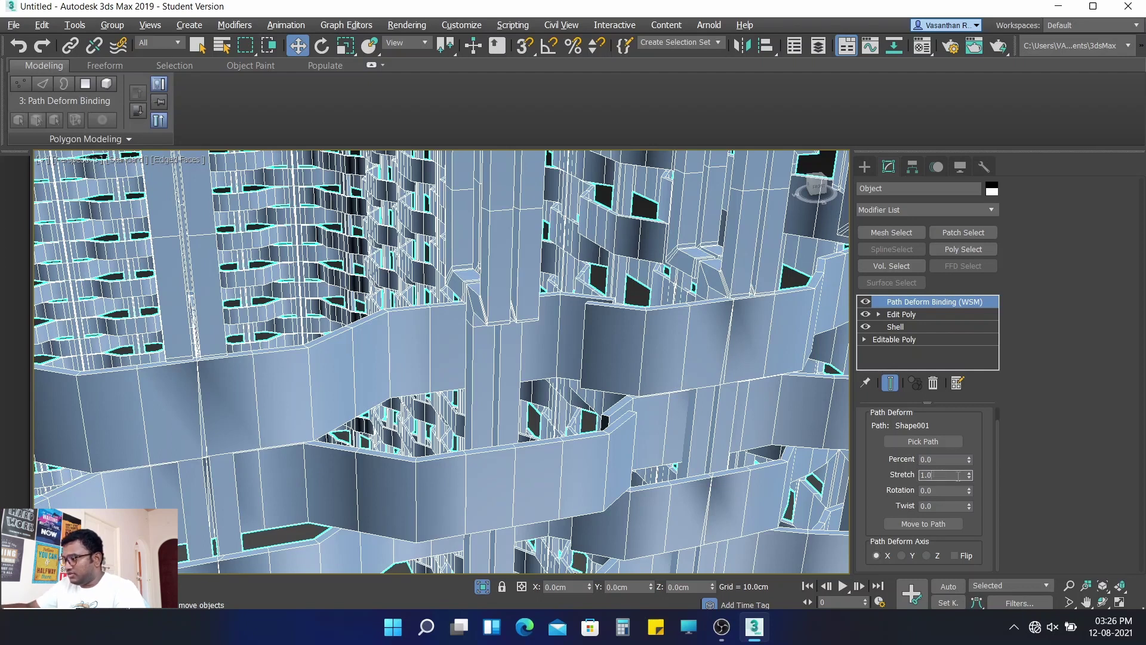
{"action": "type", "text": "69"}
{"action": "key", "text": "Return"}
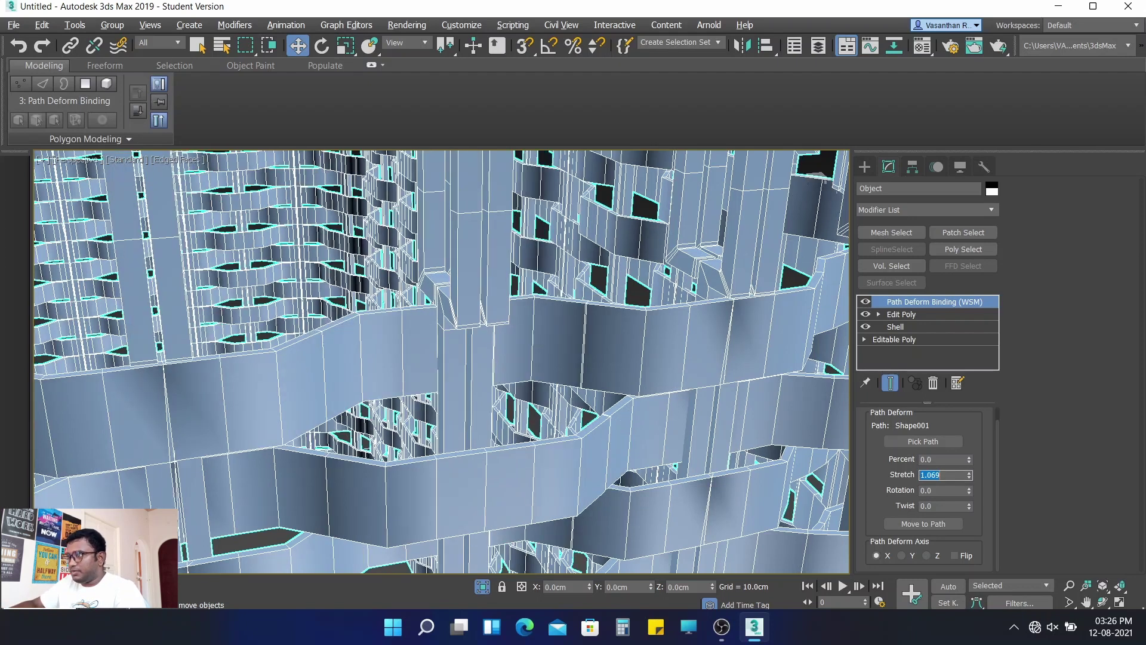
- Try a stretch of 1.068, then settle back on 1.069
{"action": "scroll", "coordinate": [594, 341], "scroll_direction": "up", "scroll_amount": 2}
{"action": "scroll", "coordinate": [583, 314], "scroll_direction": "up", "scroll_amount": 2}
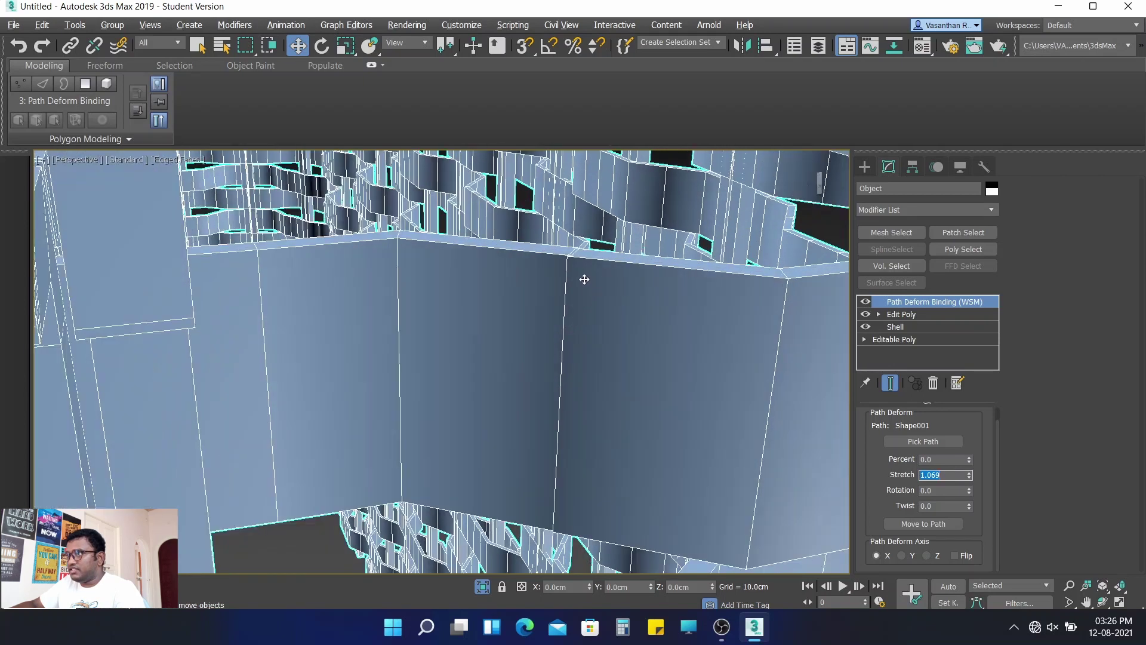
{"action": "scroll", "coordinate": [579, 275], "scroll_direction": "up", "scroll_amount": 2}
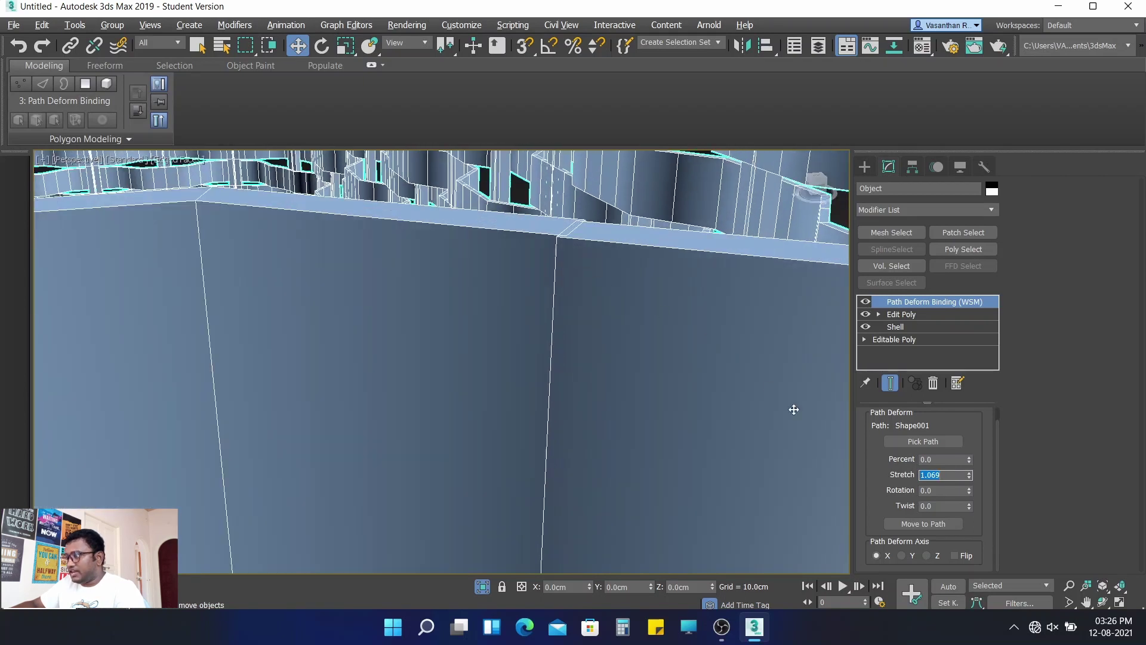
{"action": "left_click", "coordinate": [944, 475]}
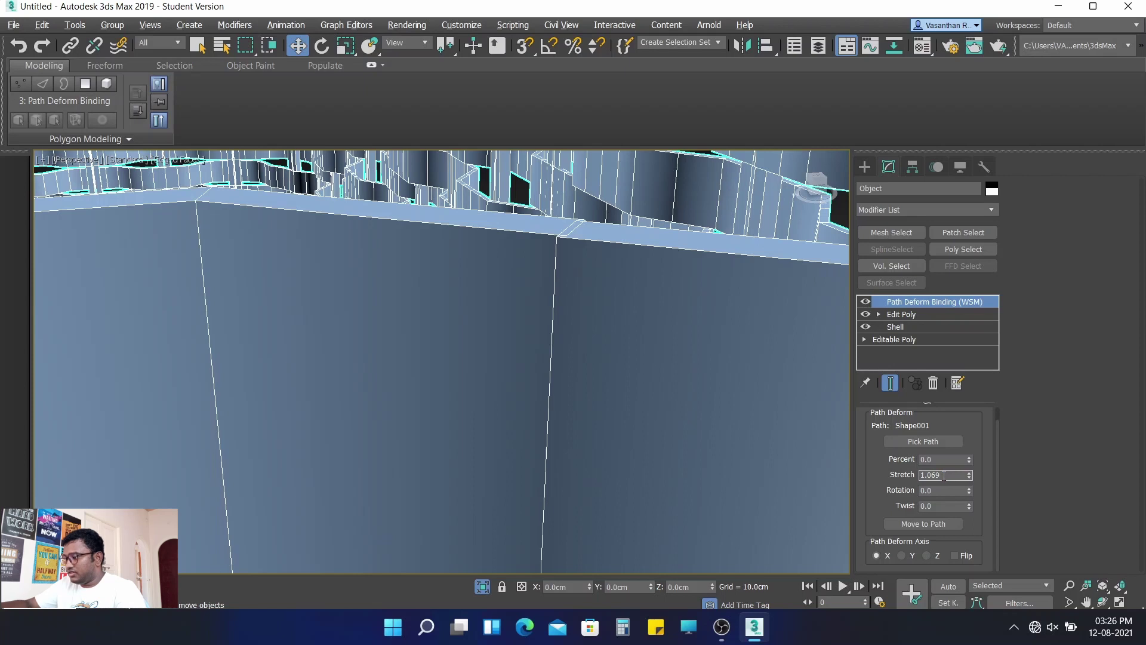
{"action": "type", "text": "8"}
{"action": "key", "text": "Return"}
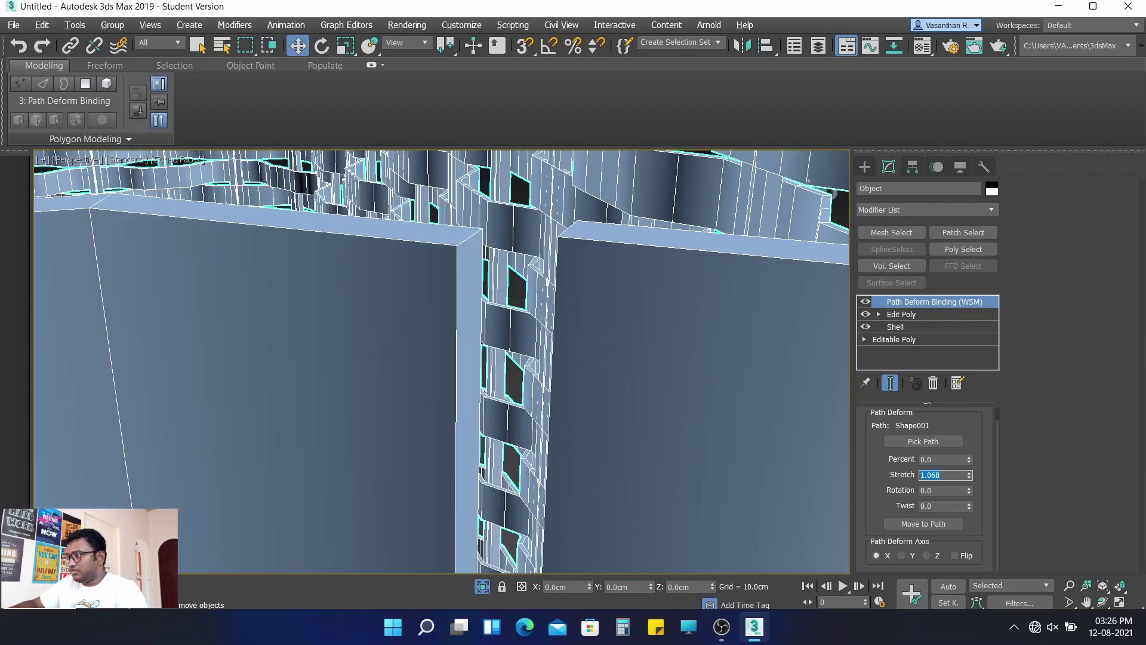
{"action": "left_click", "coordinate": [943, 476]}
{"action": "type", "text": "1.069"}
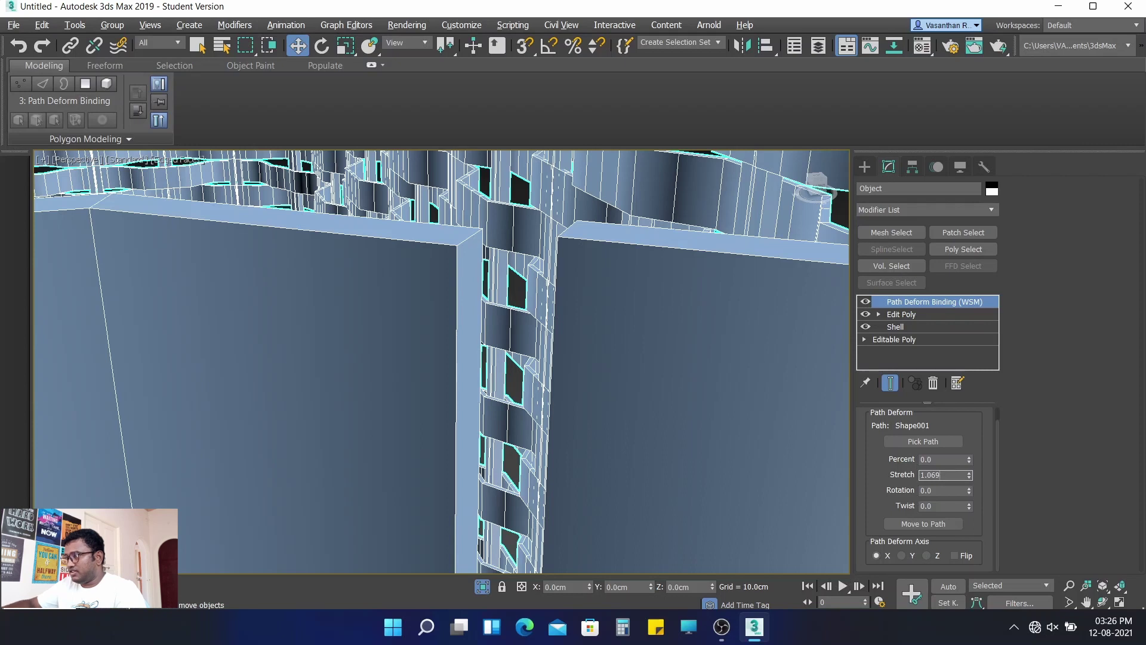
{"action": "key", "text": "Return"}
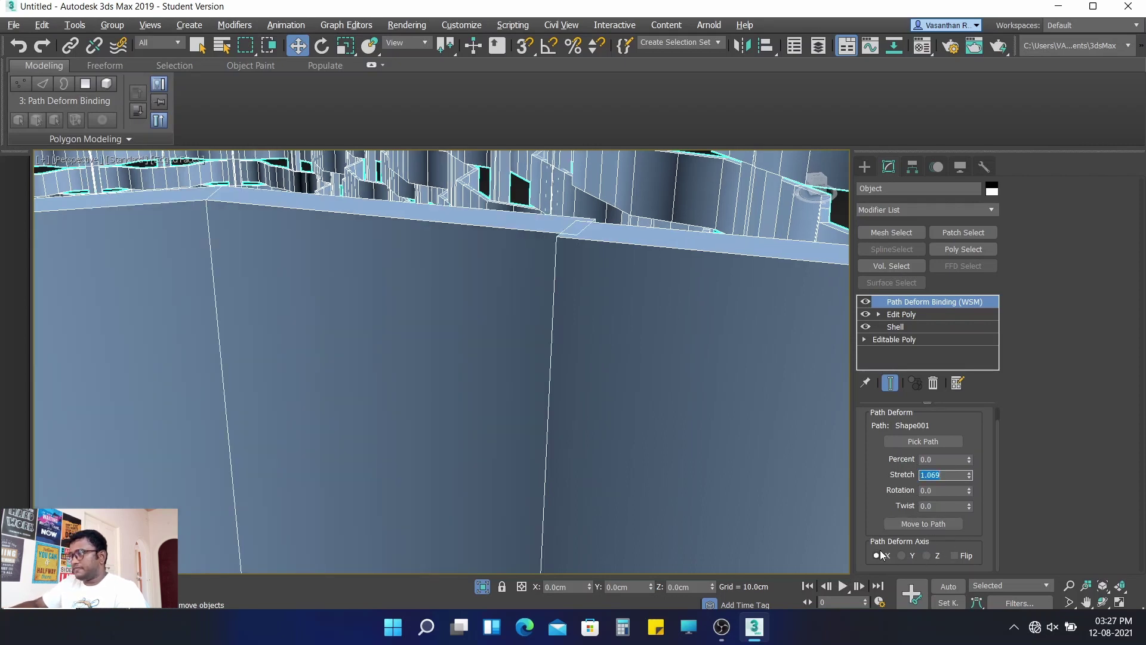
{"action": "scroll", "coordinate": [627, 315], "scroll_direction": "down", "scroll_amount": 2}
{"action": "scroll", "coordinate": [635, 328], "scroll_direction": "down", "scroll_amount": 3}
- Zoom out, reselect the woven facade, and isolate it on its own
{"action": "scroll", "coordinate": [646, 360], "scroll_direction": "down", "scroll_amount": 2}
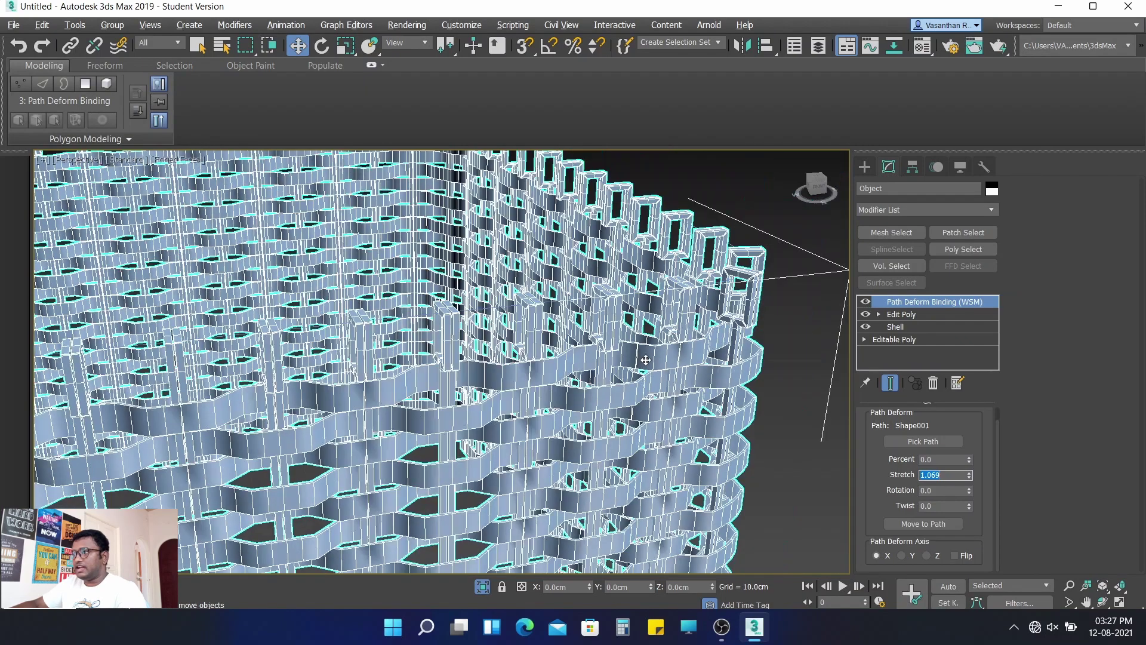
{"action": "scroll", "coordinate": [645, 360], "scroll_direction": "down", "scroll_amount": 4}
{"action": "scroll", "coordinate": [647, 359], "scroll_direction": "down", "scroll_amount": 1}
{"action": "scroll", "coordinate": [657, 358], "scroll_direction": "down", "scroll_amount": 1}
{"action": "scroll", "coordinate": [674, 365], "scroll_direction": "down", "scroll_amount": 1}
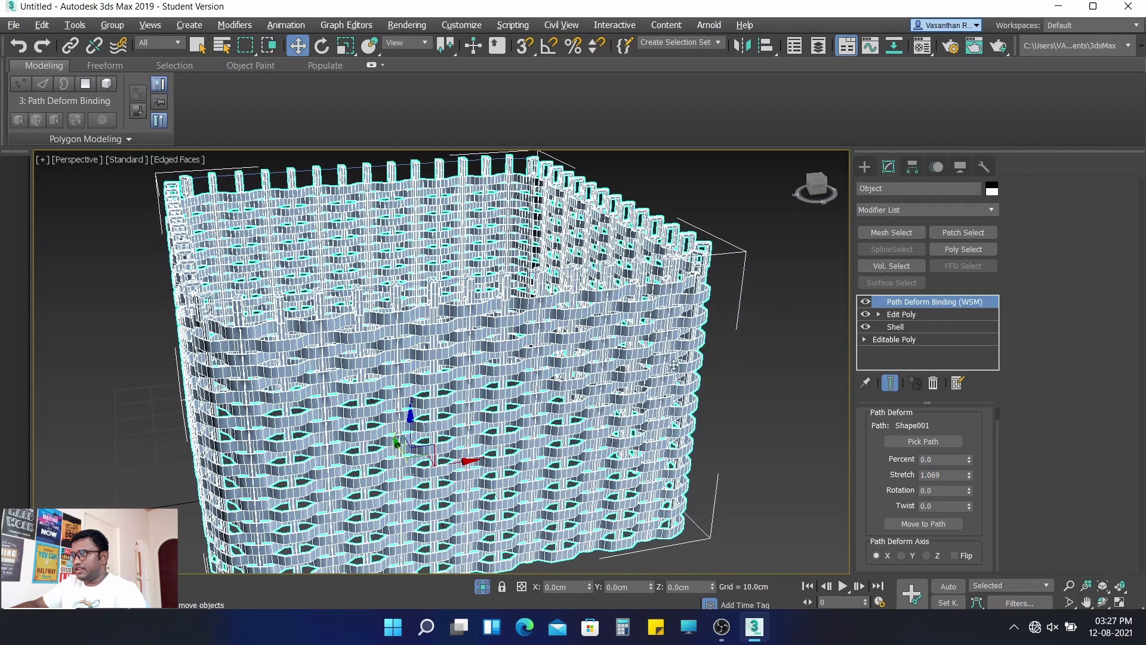
{"action": "left_click", "coordinate": [742, 348]}
{"action": "left_click", "coordinate": [669, 380]}
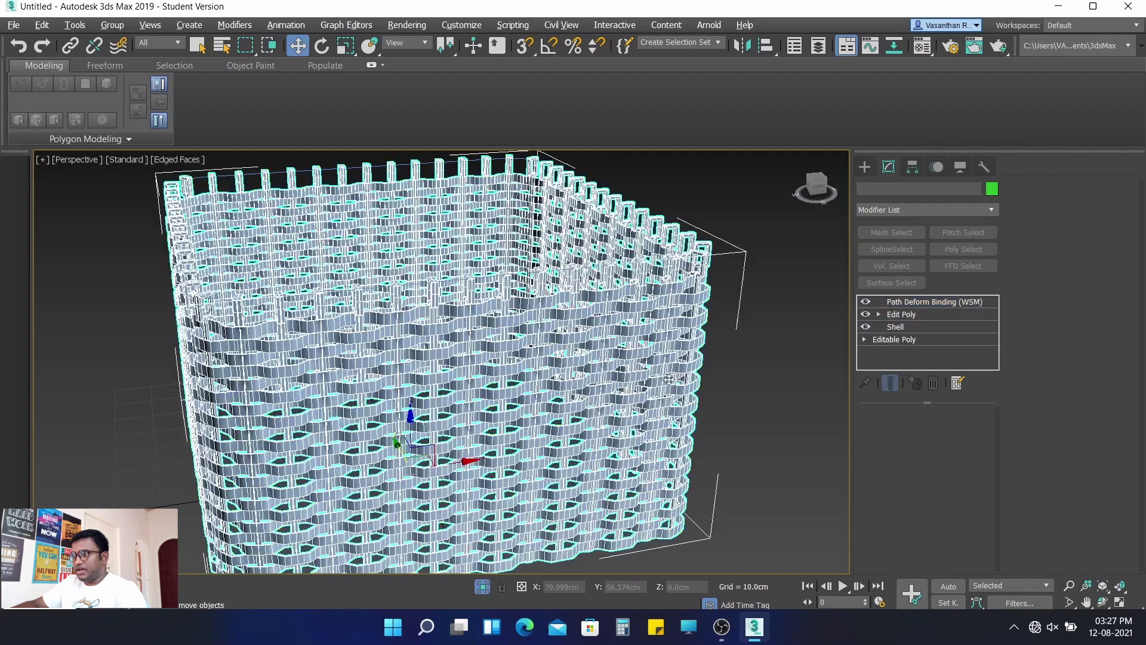
{"action": "left_click", "coordinate": [482, 587]}
- Recentre the view on the basket, reselect it, and open the Modifier List
{"action": "scroll", "coordinate": [412, 311], "scroll_direction": "up", "scroll_amount": 2}
{"action": "scroll", "coordinate": [490, 312], "scroll_direction": "up", "scroll_amount": 3}
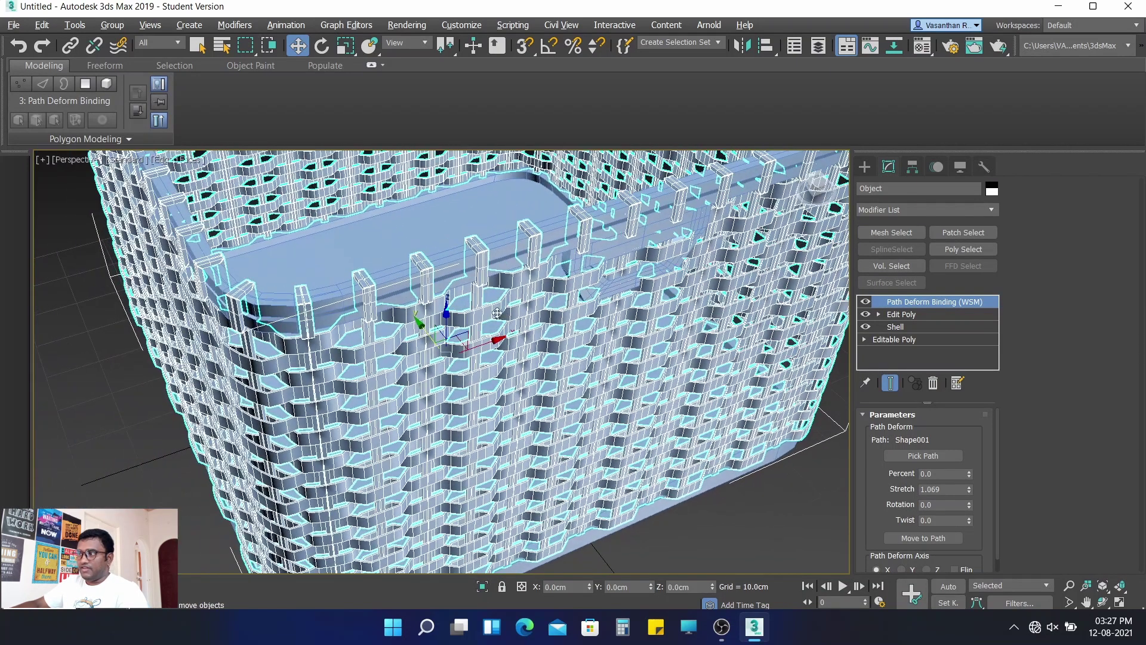
{"action": "scroll", "coordinate": [544, 391], "scroll_direction": "down", "scroll_amount": 5}
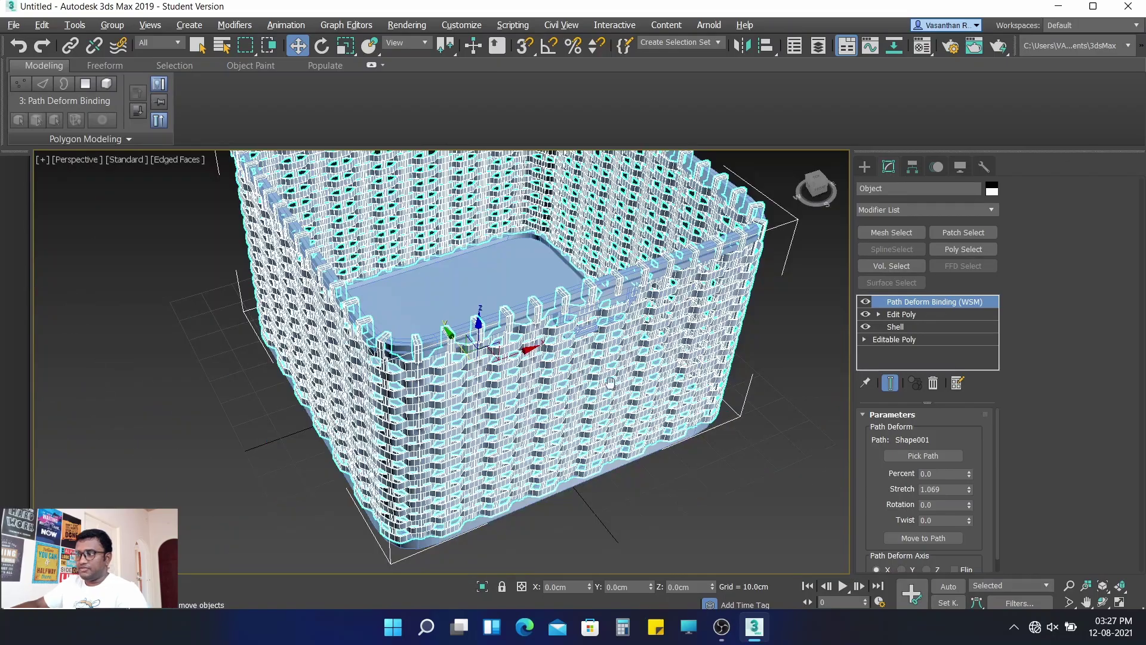
{"action": "middle_click_drag", "start_coordinate": [610, 382], "coordinate": [588, 387]}
{"action": "mouse_move", "coordinate": [591, 445]}
{"action": "middle_mouse_down"}
{"action": "mouse_move", "coordinate": [565, 451]}
{"action": "mouse_move", "coordinate": [456, 357]}
{"action": "middle_mouse_up"}
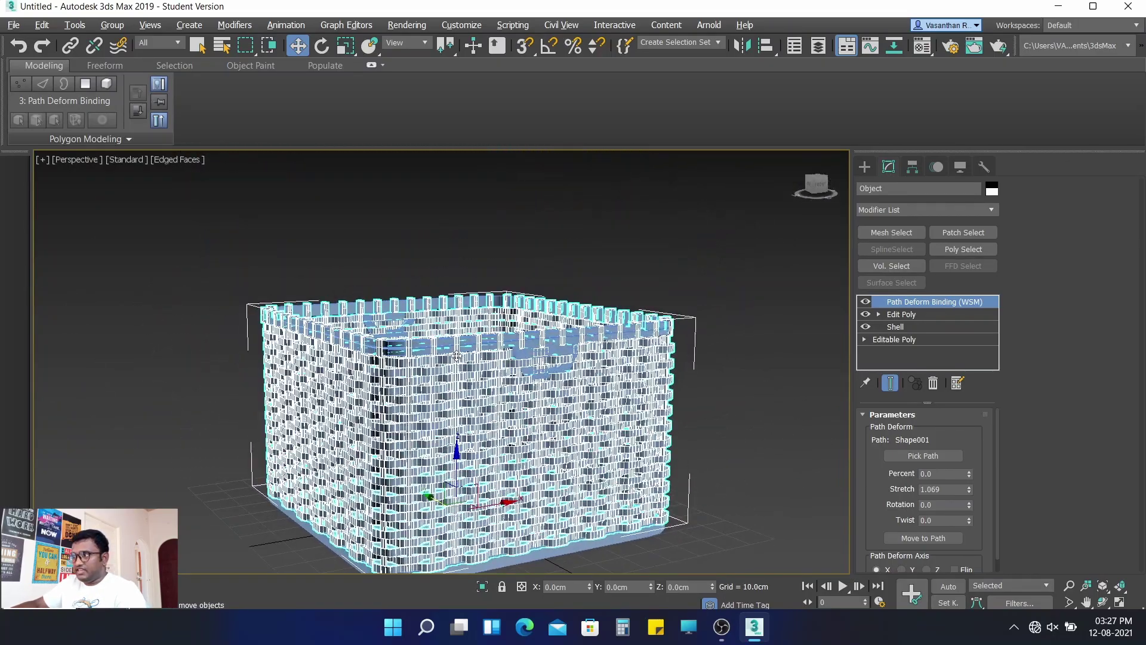
{"action": "scroll", "coordinate": [457, 357], "scroll_direction": "up", "scroll_amount": 4}
{"action": "left_click", "coordinate": [632, 246]}
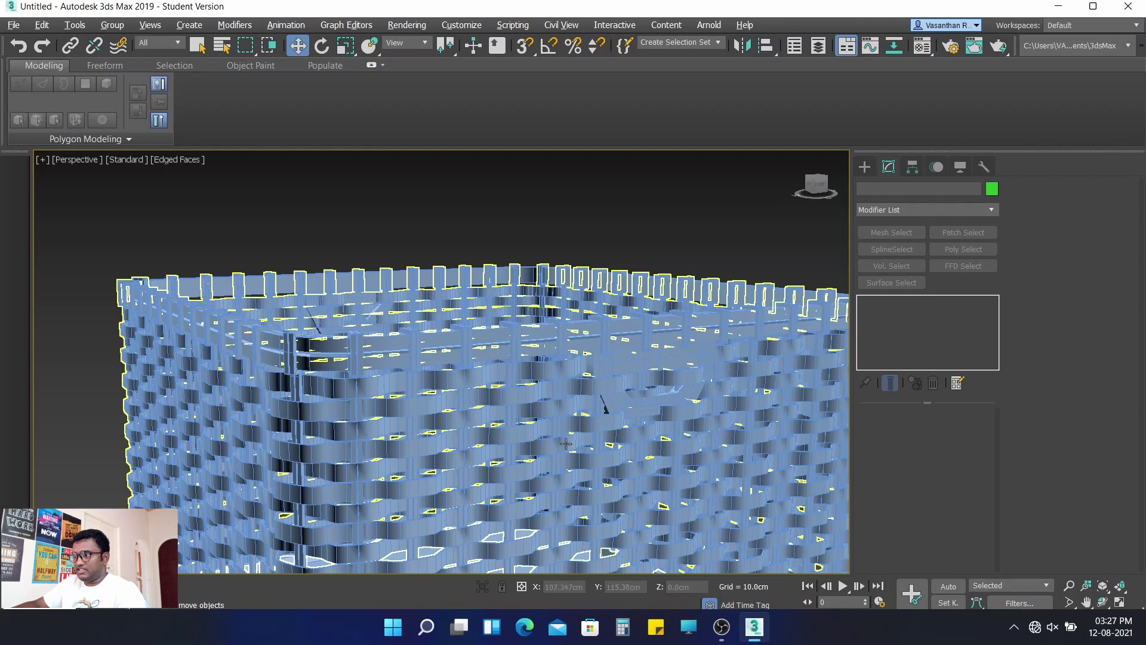
{"action": "left_click", "coordinate": [526, 434]}
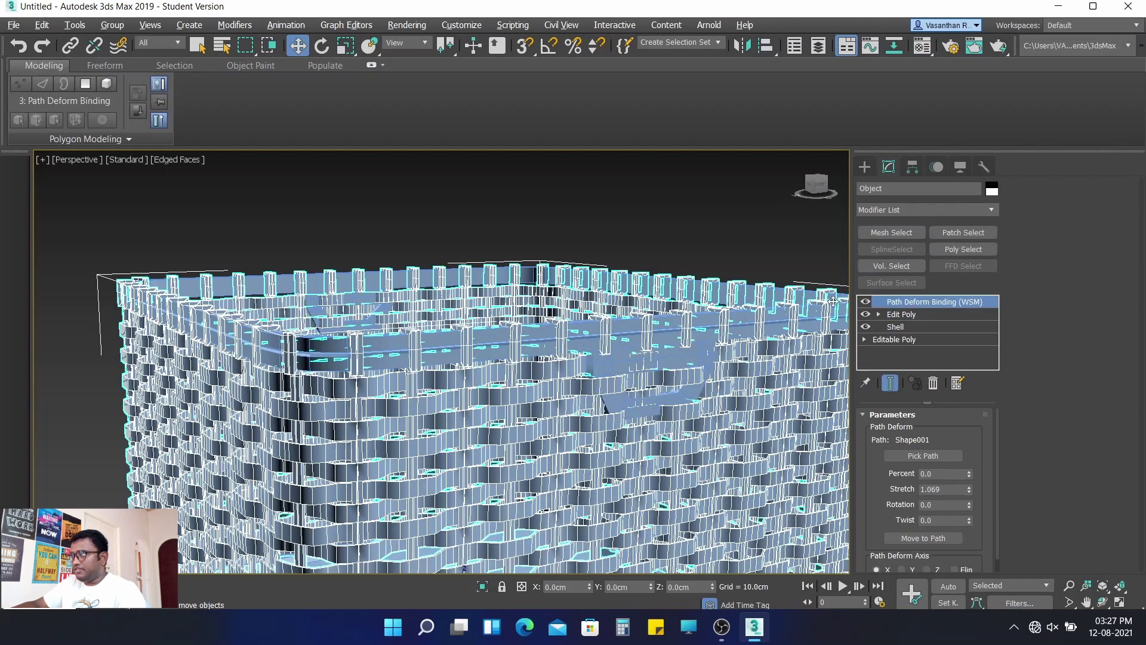
{"action": "left_click", "coordinate": [897, 210]}
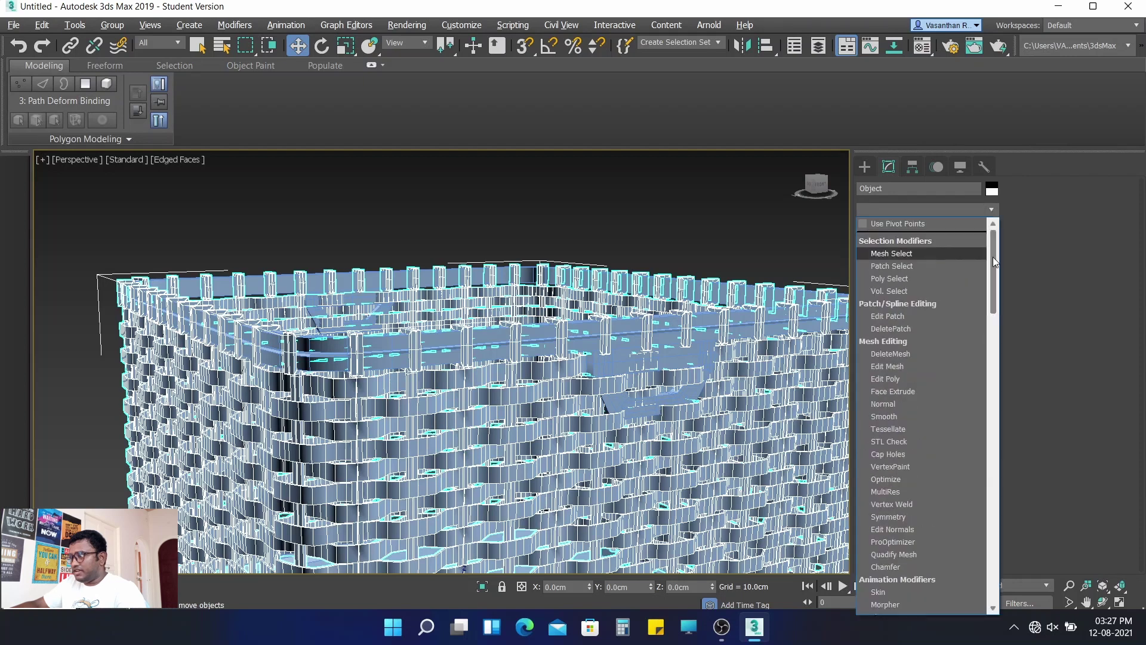
- Add a 1-iteration TurboSmooth under Path Deform, inspect it, then undo back to Edit Poly
{"action": "left_click_drag", "start_coordinate": [993, 257], "coordinate": [1003, 372]}
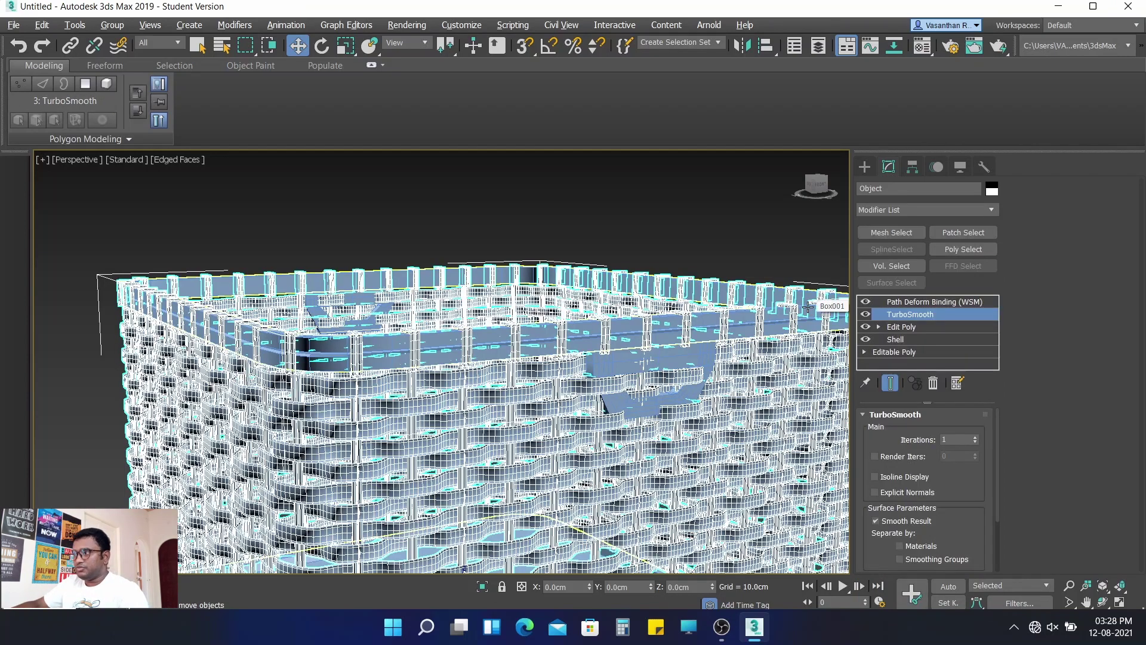
{"action": "middle_click_drag", "start_coordinate": [808, 306], "coordinate": [638, 235], "text": "alt"}
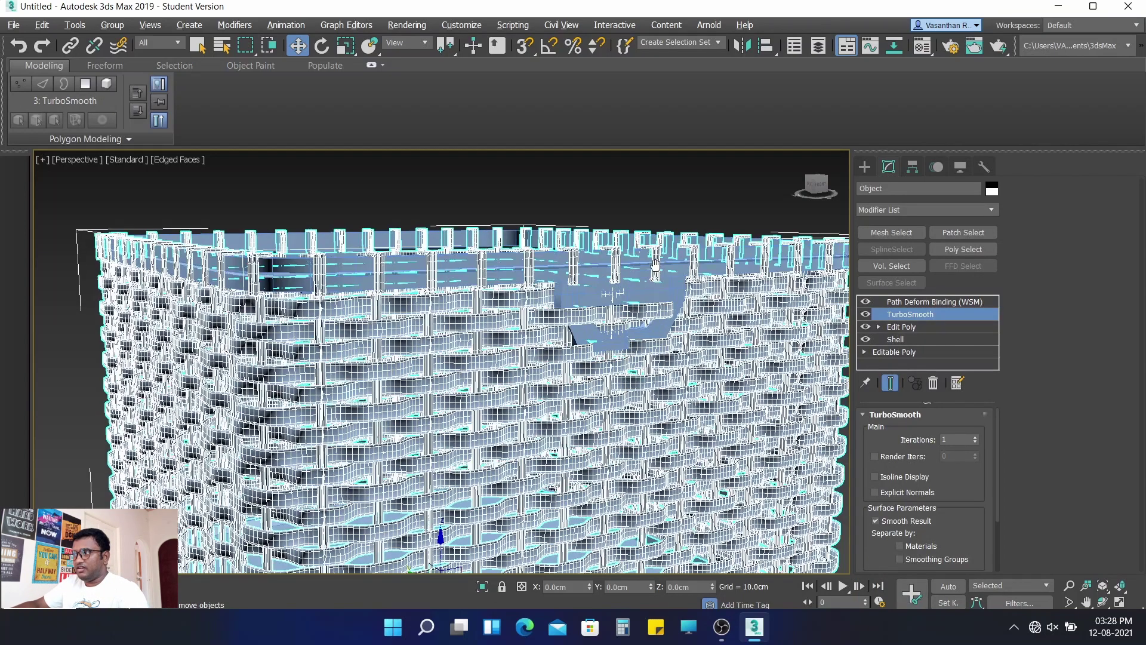
{"action": "scroll", "coordinate": [623, 241], "scroll_direction": "down", "scroll_amount": 5}
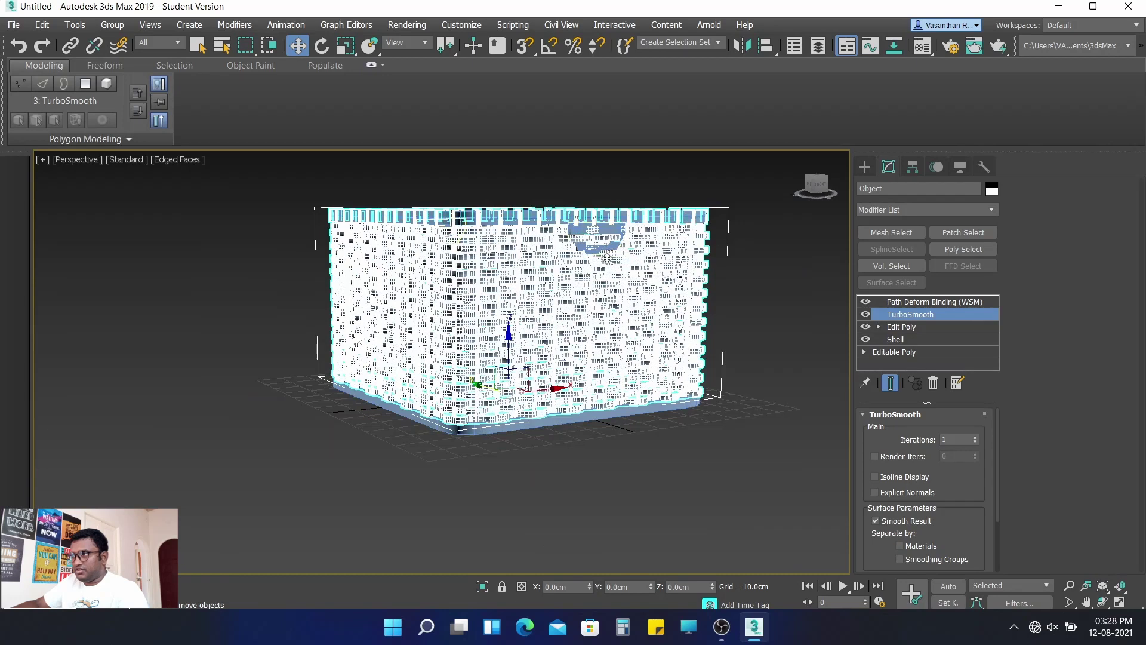
{"action": "middle_click_drag", "start_coordinate": [606, 272], "coordinate": [602, 295]}
{"action": "scroll", "coordinate": [601, 295], "scroll_direction": "up", "scroll_amount": 2}
{"action": "scroll", "coordinate": [602, 294], "scroll_direction": "up", "scroll_amount": 3}
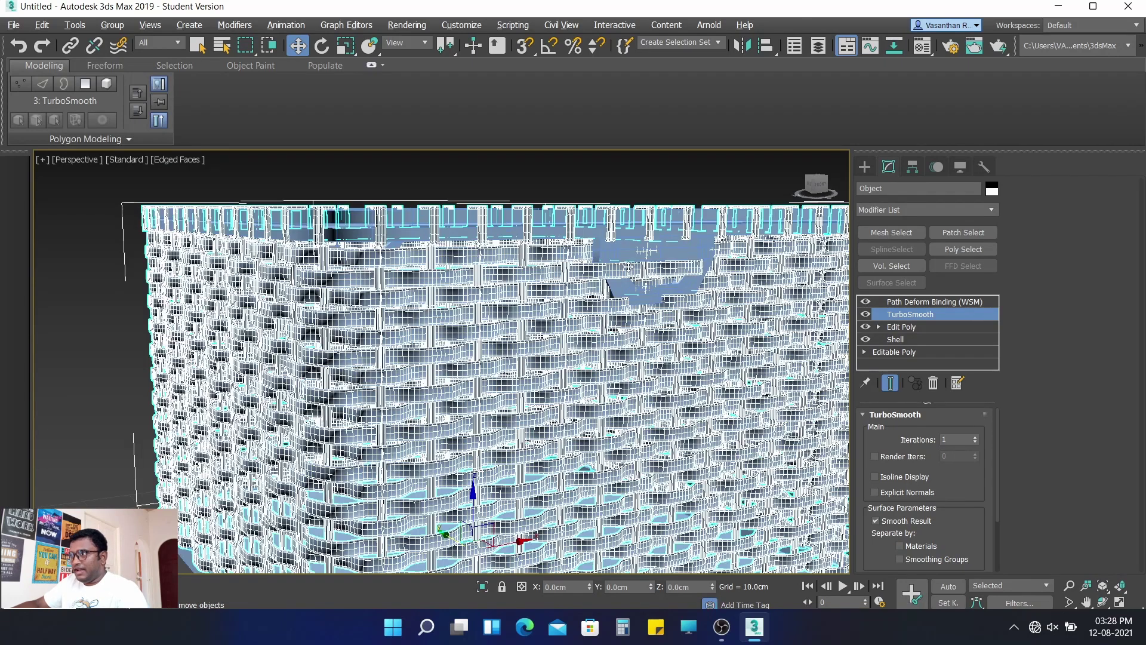
{"action": "key", "text": "ctrl+z"}
{"action": "key", "text": "ctrl+z"}
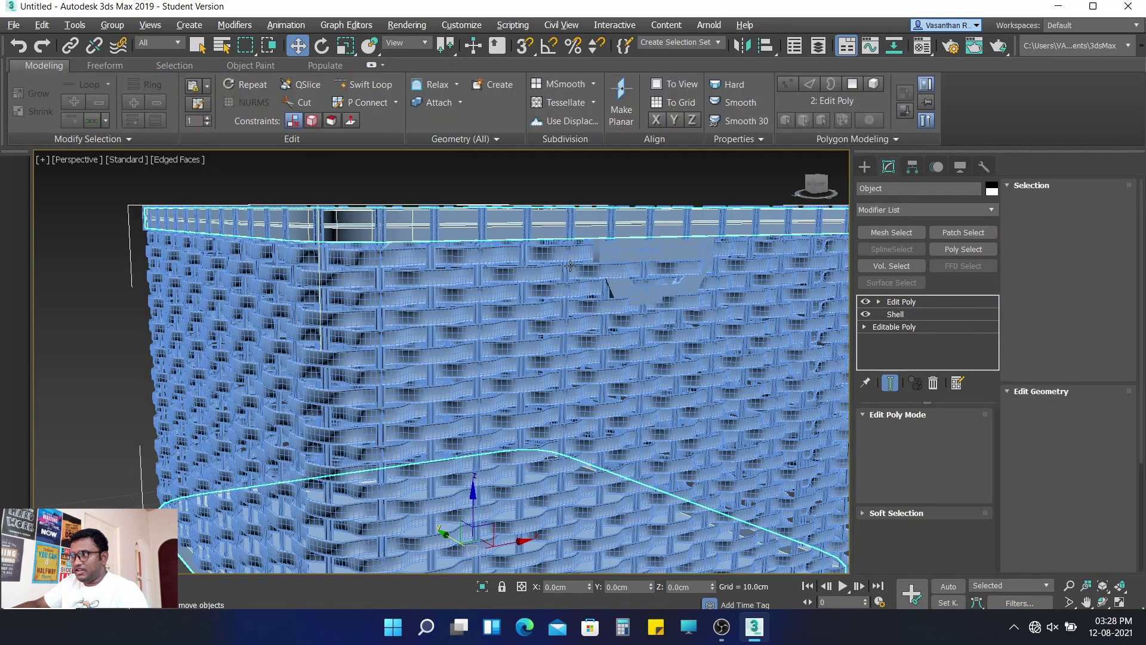
- Deselect the facade box and select the handle cutter object
{"action": "scroll", "coordinate": [567, 280], "scroll_direction": "down", "scroll_amount": 3}
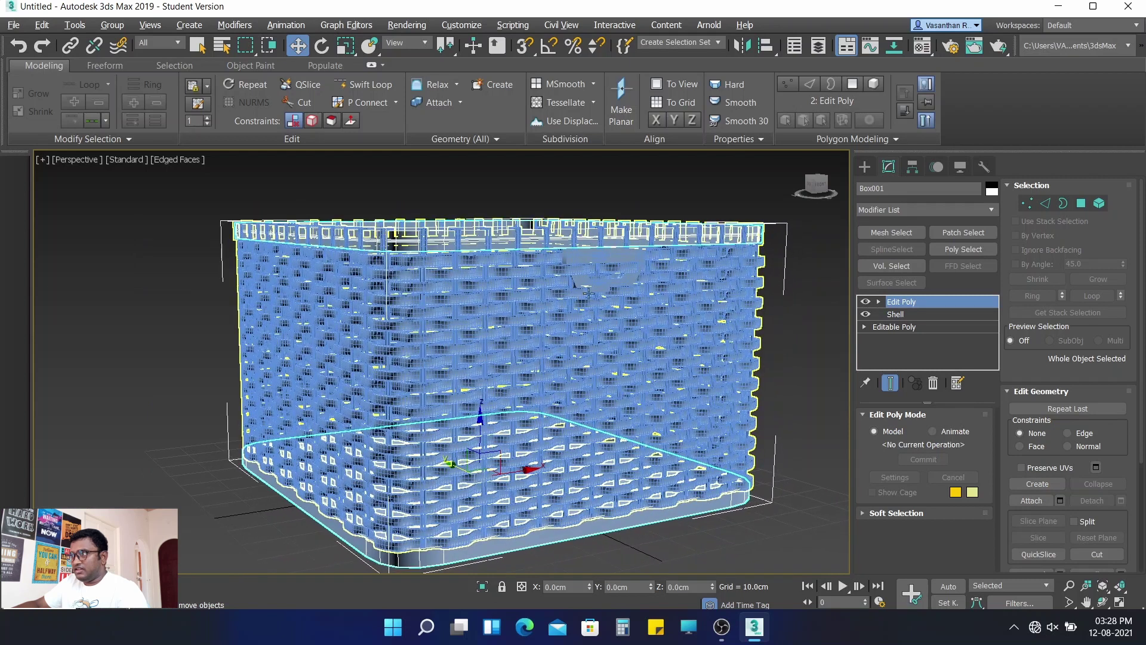
{"action": "left_click", "coordinate": [801, 243]}
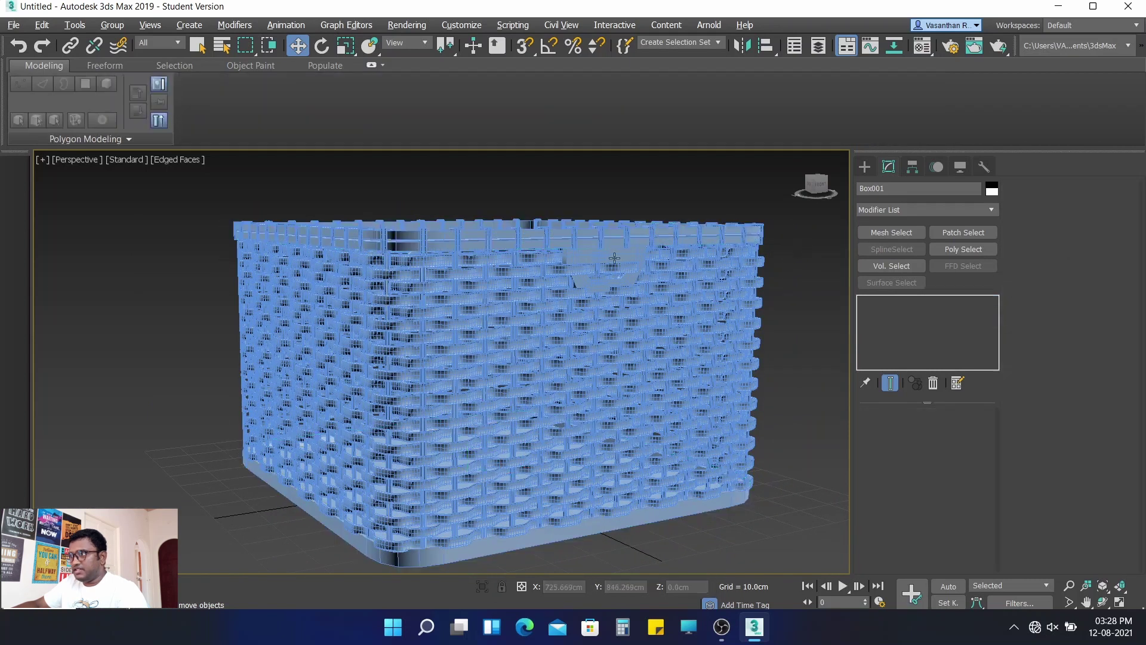
{"action": "scroll", "coordinate": [614, 258], "scroll_direction": "up", "scroll_amount": 3}
{"action": "left_click", "coordinate": [614, 258]}
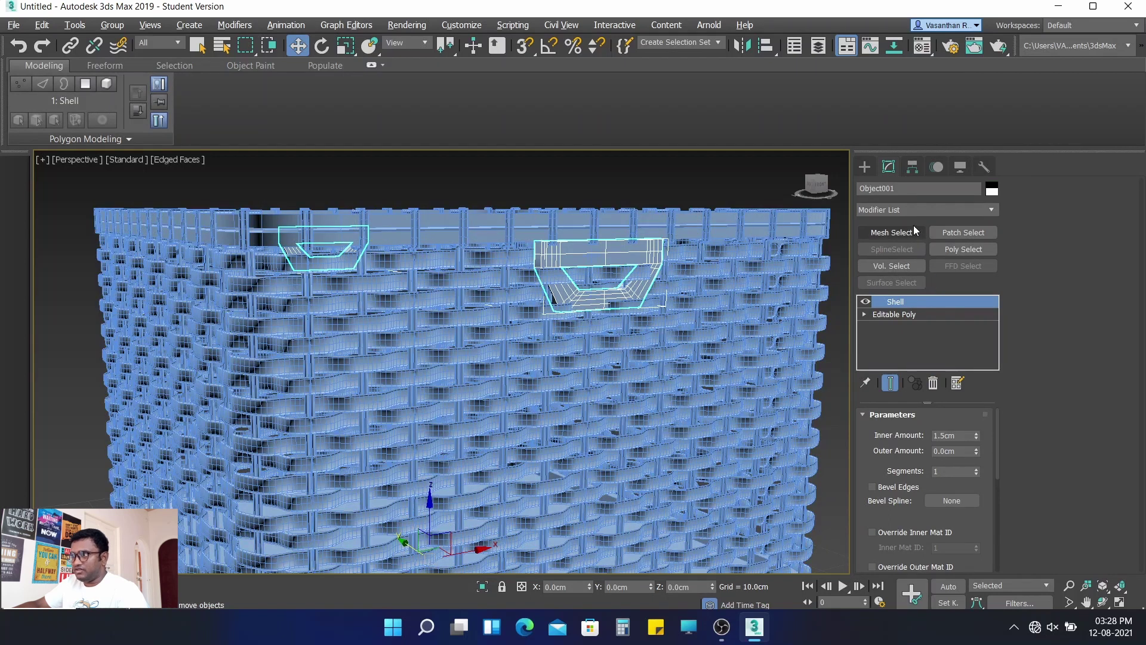
{"action": "scroll", "coordinate": [688, 374], "scroll_direction": "down", "scroll_amount": 3}
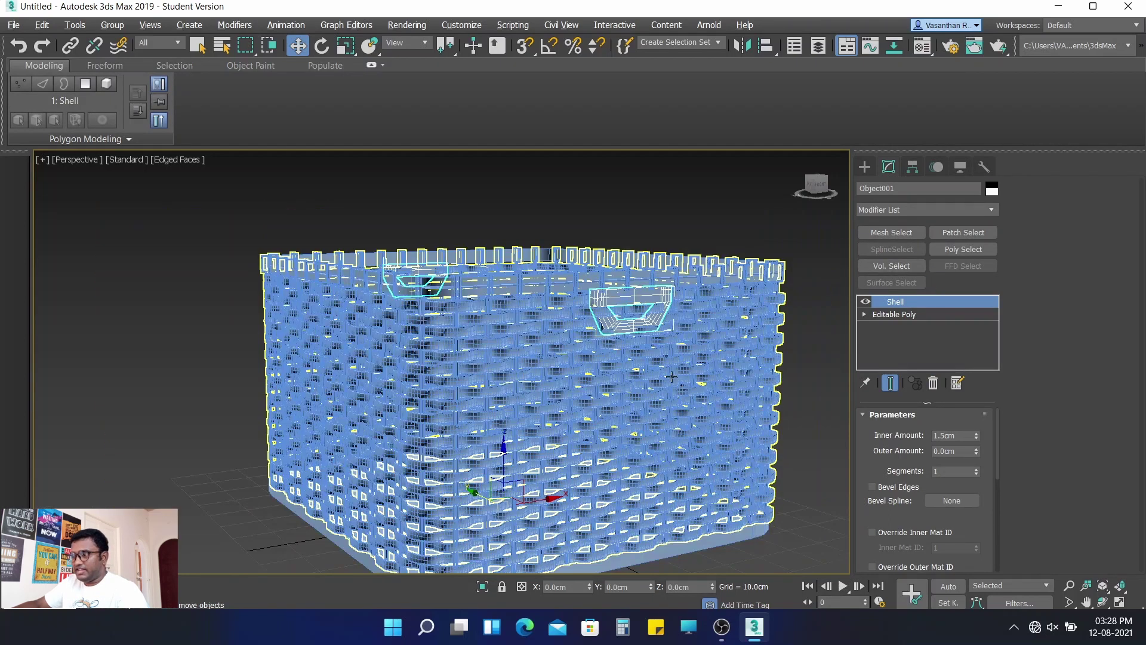
{"action": "scroll", "coordinate": [722, 358], "scroll_direction": "down", "scroll_amount": 1}
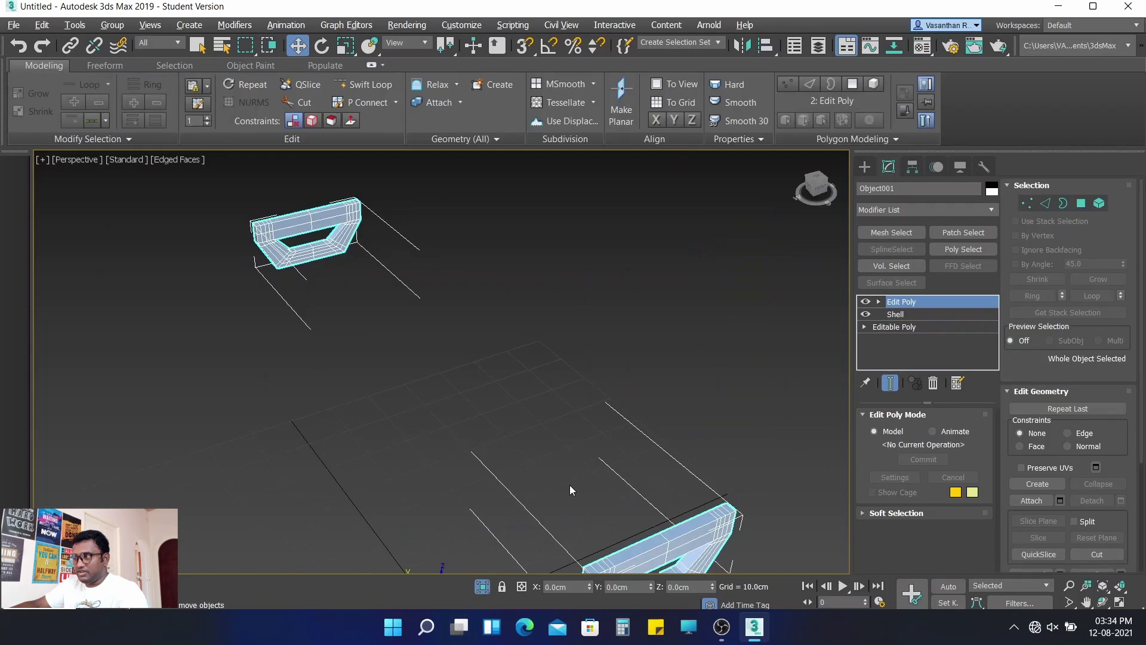
{"action": "middle_click_drag", "start_coordinate": [559, 327], "coordinate": [624, 332], "text": "alt"}
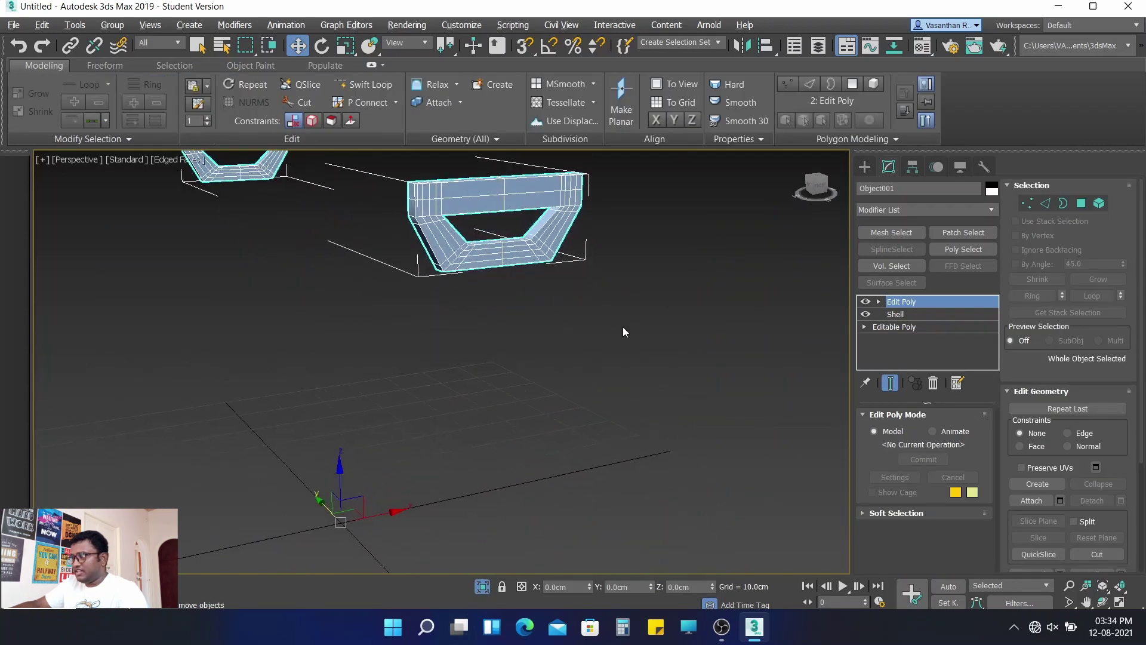
- In Polygon mode, select the rim's corner, bottom-strip and slanted-side polygons
{"action": "left_click", "coordinate": [1081, 204]}
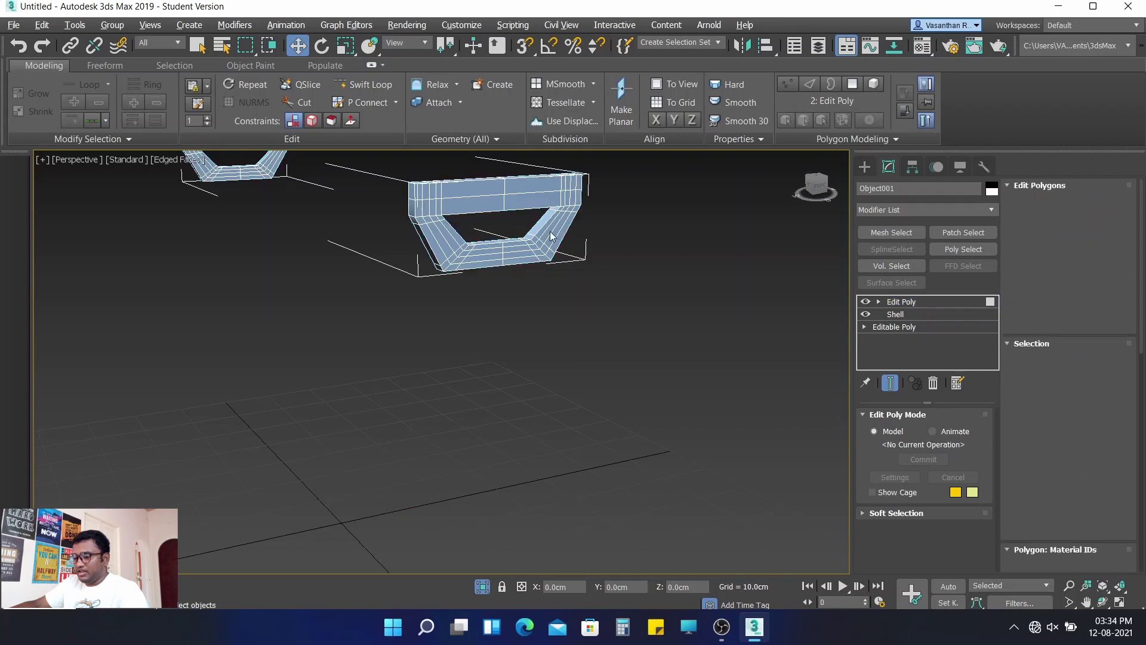
{"action": "scroll", "coordinate": [508, 233], "scroll_direction": "up", "scroll_amount": 3}
{"action": "scroll", "coordinate": [506, 287], "scroll_direction": "up", "scroll_amount": 2}
{"action": "scroll", "coordinate": [503, 341], "scroll_direction": "up", "scroll_amount": 2}
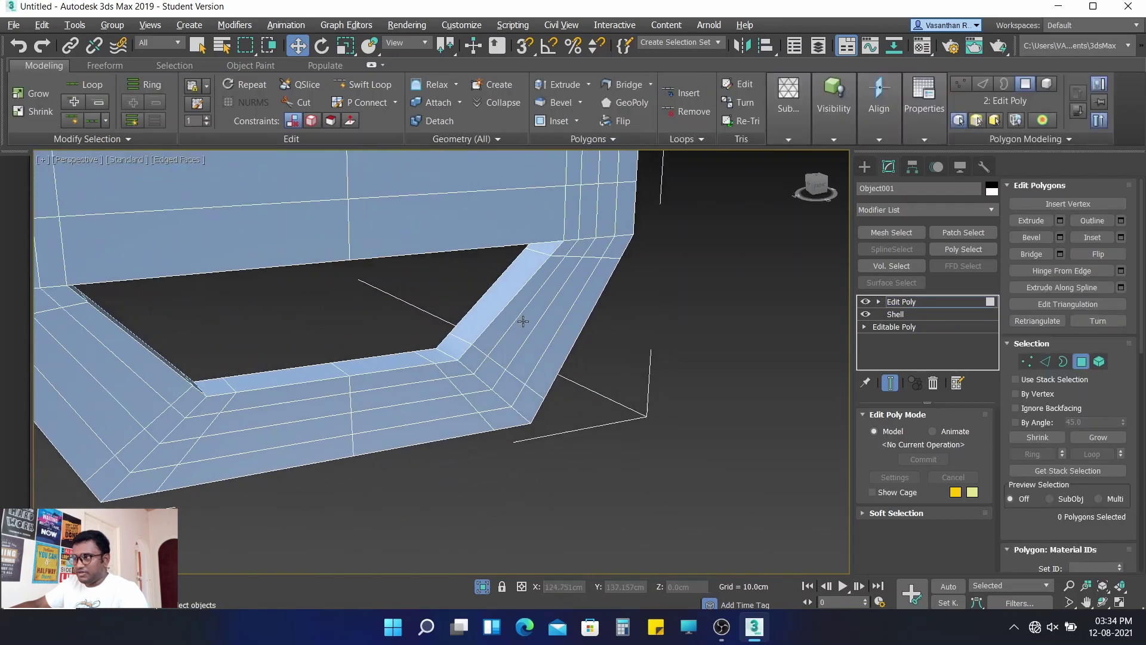
{"action": "scroll", "coordinate": [508, 310], "scroll_direction": "up", "scroll_amount": 1}
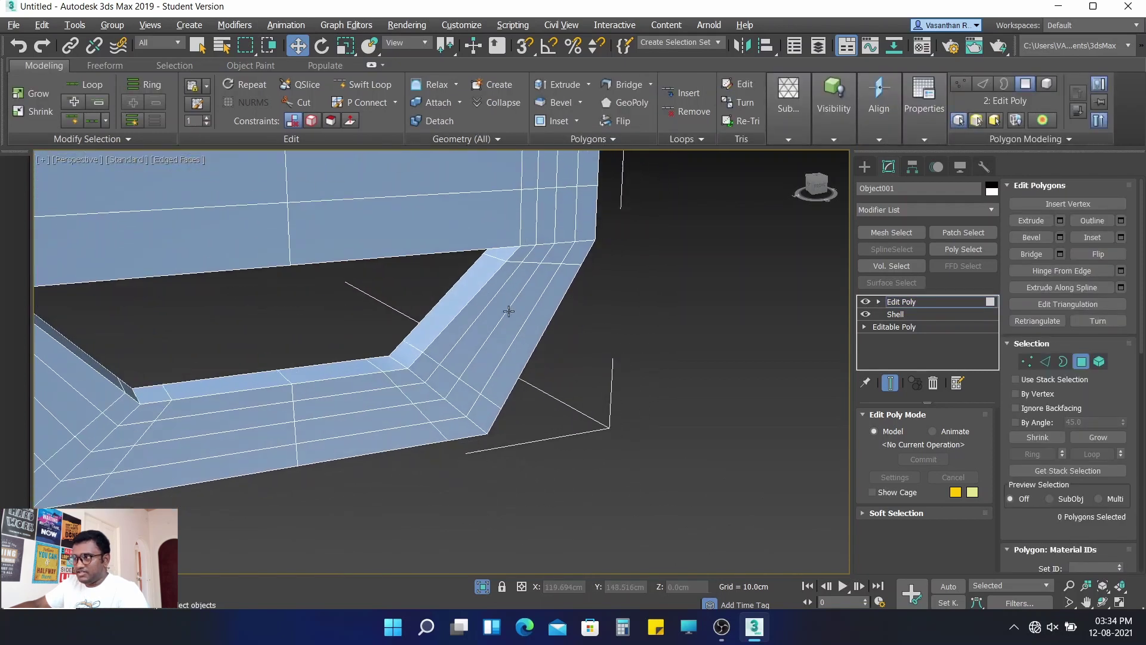
{"action": "left_click", "coordinate": [507, 252]}
{"action": "left_click", "coordinate": [475, 292], "text": "ctrl"}
{"action": "left_click", "coordinate": [408, 358], "text": "ctrl"}
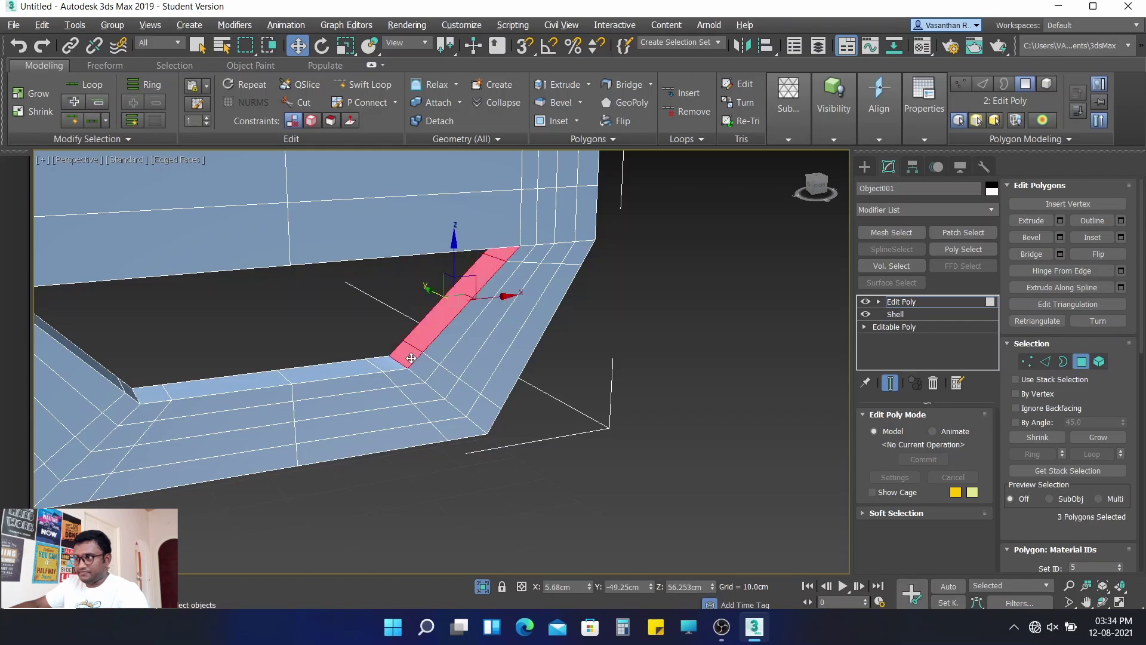
{"action": "left_click", "coordinate": [382, 365], "text": "ctrl"}
{"action": "left_click", "coordinate": [343, 373], "text": "ctrl"}
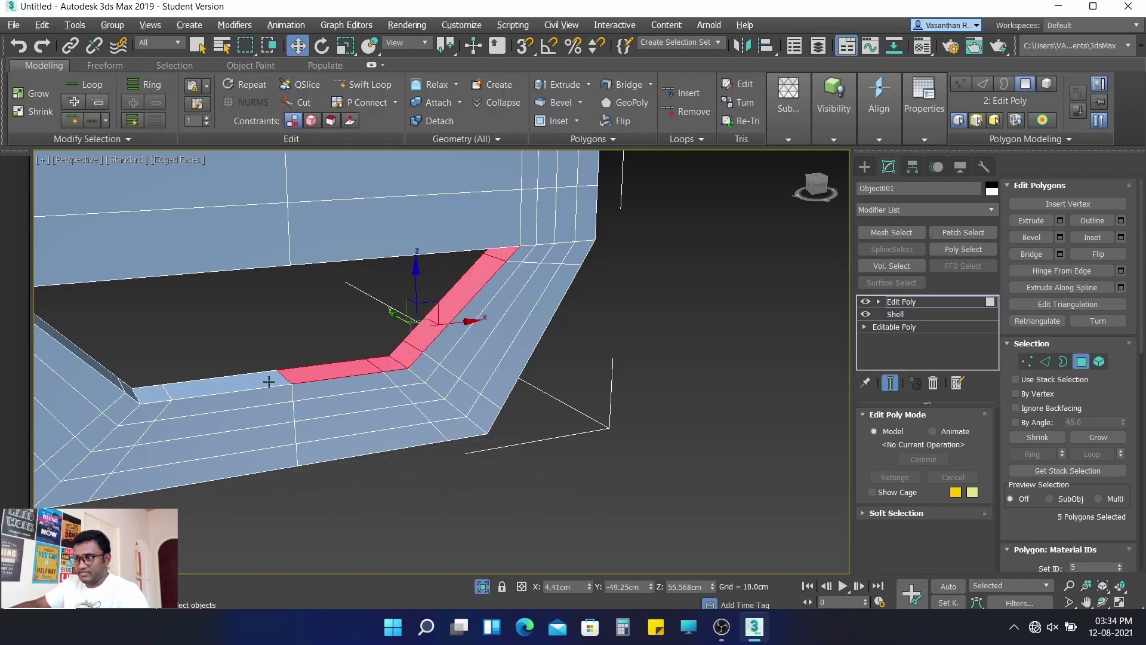
{"action": "left_click", "coordinate": [269, 382], "text": "ctrl"}
{"action": "mouse_move", "coordinate": [149, 397]}
{"action": "middle_mouse_down"}
{"action": "mouse_move", "coordinate": [243, 387]}
{"action": "mouse_move", "coordinate": [257, 375]}
{"action": "middle_mouse_up"}
{"action": "left_click", "coordinate": [260, 379], "text": "ctrl"}
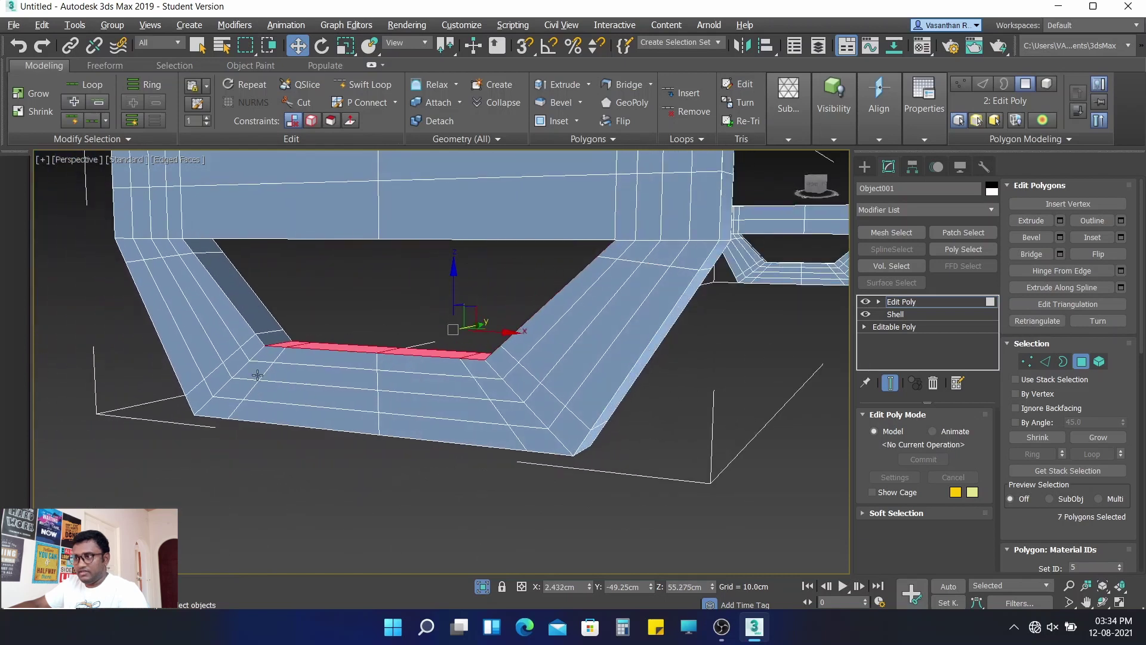
{"action": "left_click", "coordinate": [271, 339], "text": "ctrl"}
{"action": "middle_click_drag", "start_coordinate": [252, 315], "coordinate": [224, 308], "text": "alt"}
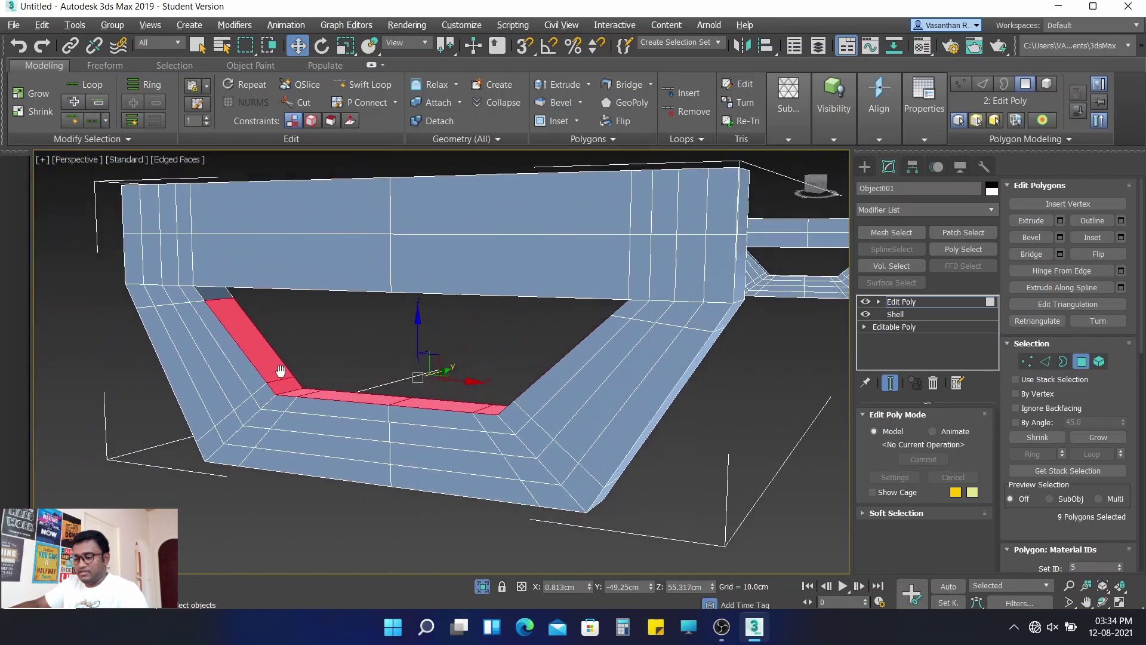
{"action": "left_click", "coordinate": [220, 306], "text": "ctrl"}
{"action": "middle_click_drag", "start_coordinate": [338, 388], "coordinate": [312, 327], "text": "alt"}
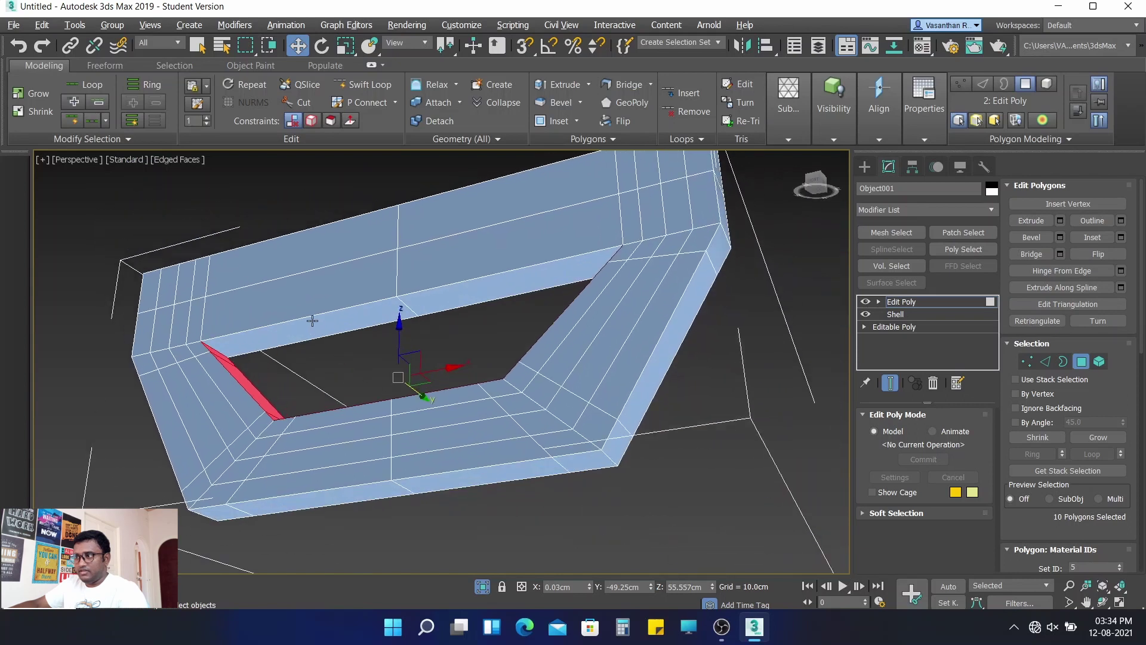
{"action": "left_click", "coordinate": [312, 327], "text": "ctrl"}
{"action": "left_click", "coordinate": [422, 305], "text": "ctrl"}
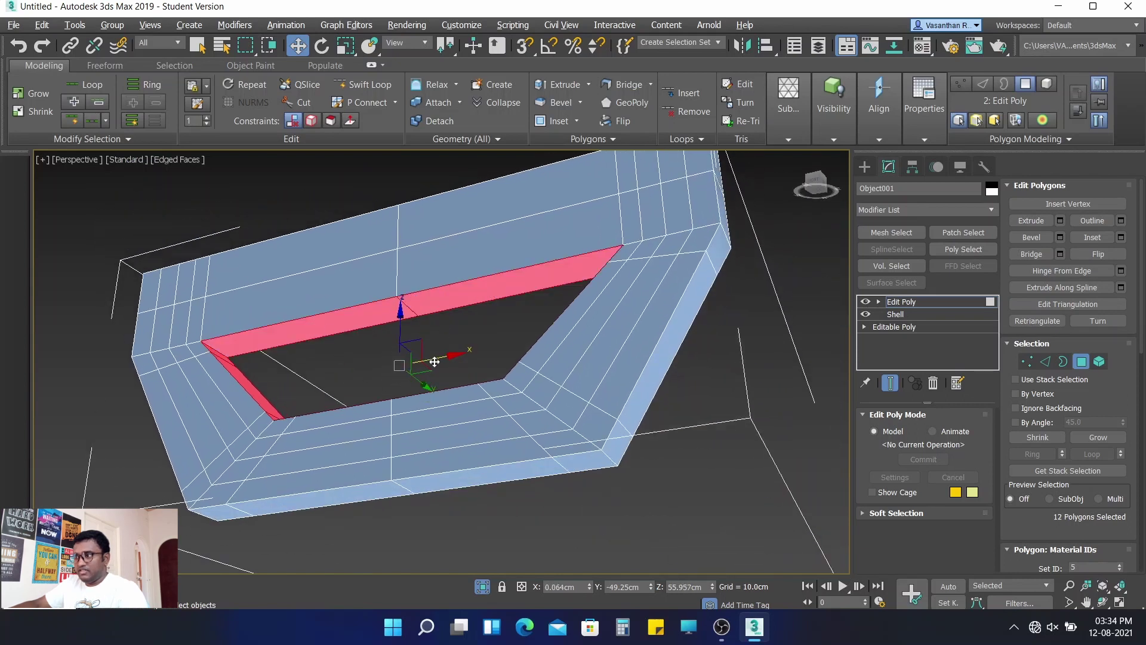
- Add the diagonal inner-face and lower-strip rim polygons to the selection
{"action": "middle_click_drag", "start_coordinate": [441, 320], "coordinate": [504, 369], "text": "alt"}
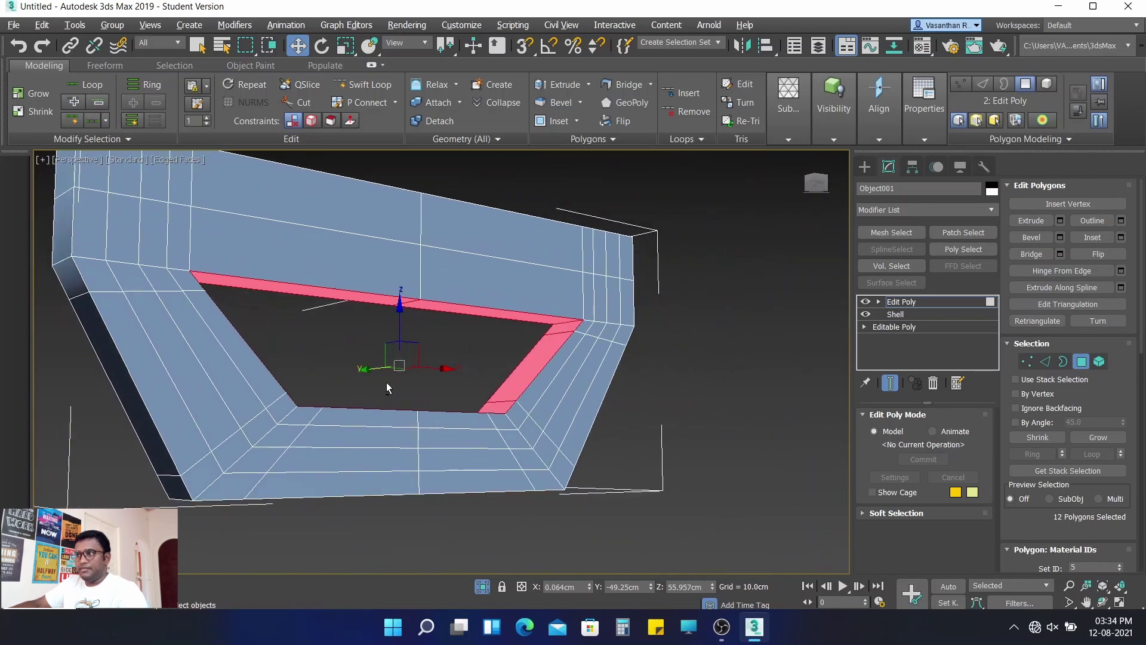
{"action": "middle_click_drag", "start_coordinate": [387, 388], "coordinate": [385, 417], "text": "alt"}
{"action": "scroll", "coordinate": [364, 363], "scroll_direction": "down", "scroll_amount": 5}
{"action": "mouse_move", "coordinate": [264, 281]}
{"action": "middle_mouse_down", "text": "alt"}
{"action": "mouse_move", "coordinate": [297, 336]}
{"action": "mouse_move", "coordinate": [154, 286]}
{"action": "mouse_move", "coordinate": [379, 359]}
{"action": "middle_mouse_up", "text": "alt"}
{"action": "scroll", "coordinate": [270, 296], "scroll_direction": "up", "scroll_amount": 5}
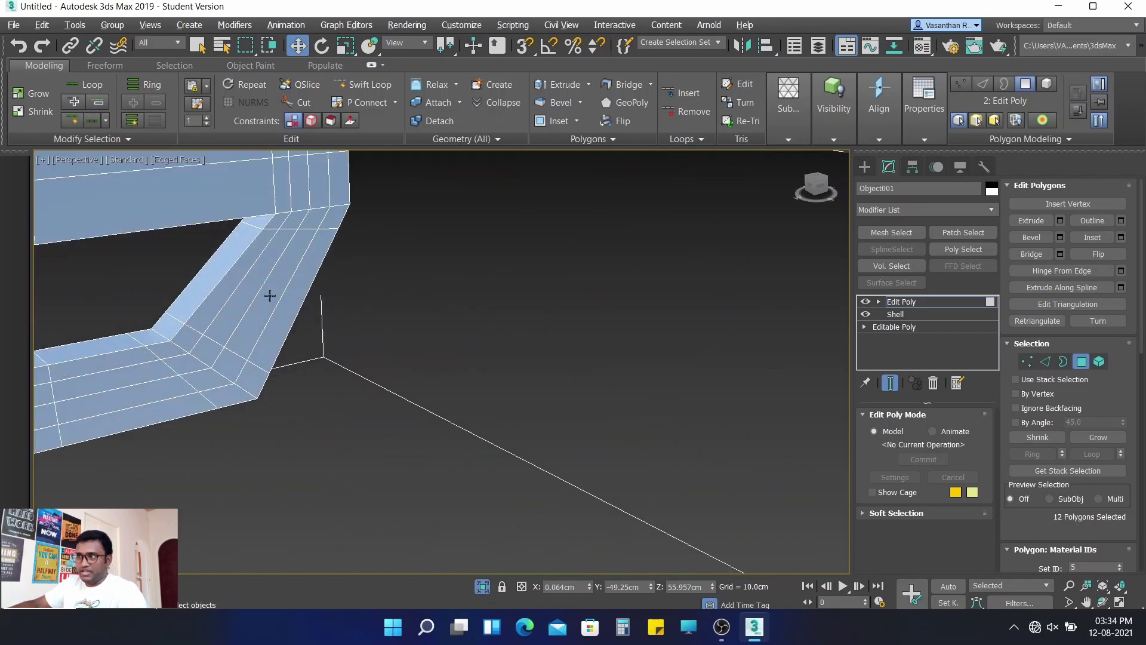
{"action": "left_click", "coordinate": [259, 221], "text": "ctrl"}
{"action": "left_click", "coordinate": [209, 282], "text": "ctrl"}
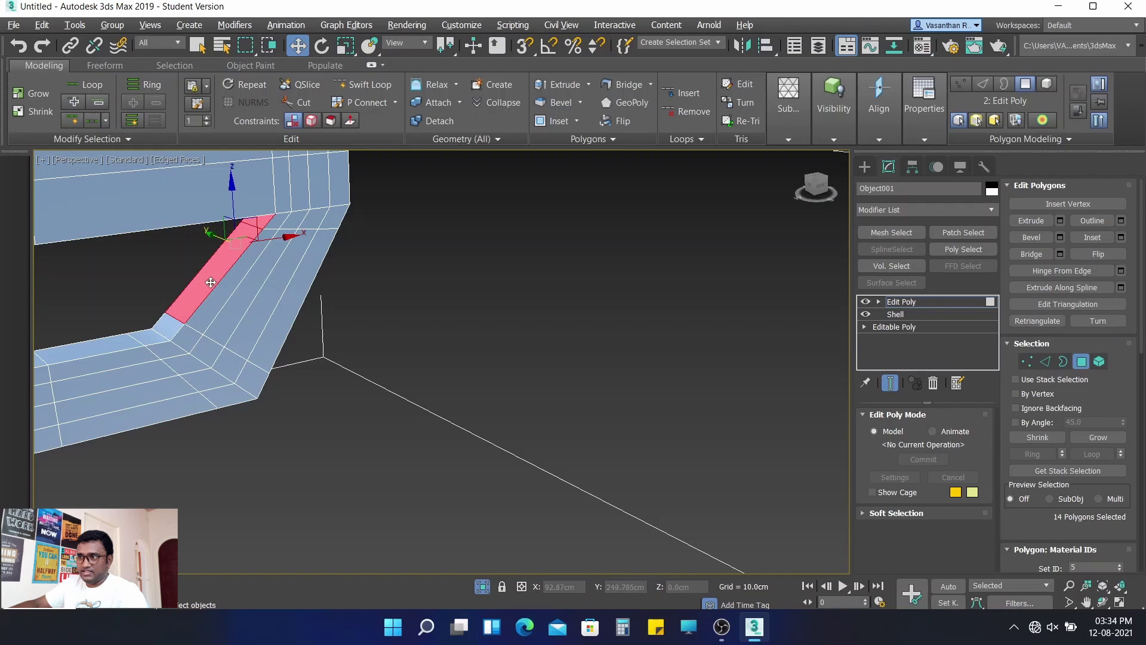
{"action": "left_click", "coordinate": [157, 333], "text": "ctrl"}
{"action": "left_click", "coordinate": [124, 345], "text": "ctrl"}
{"action": "middle_click_drag", "start_coordinate": [123, 345], "coordinate": [333, 340]}
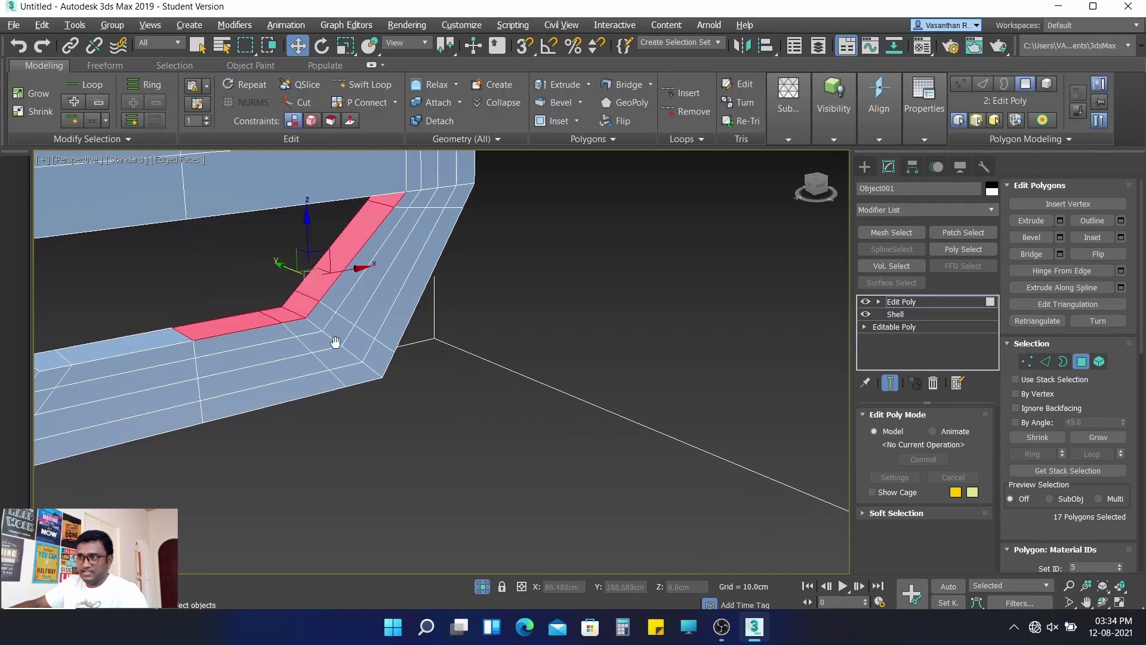
{"action": "left_click", "coordinate": [145, 345], "text": "ctrl"}
{"action": "left_click", "coordinate": [101, 370], "text": "ctrl"}
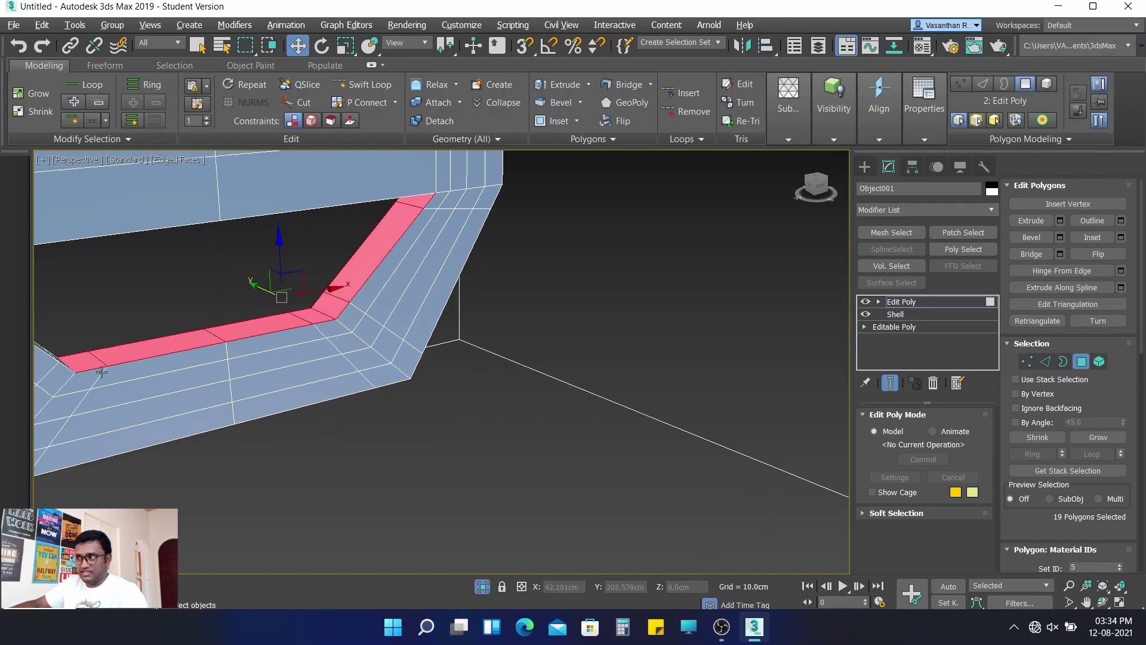
{"action": "middle_click_drag", "start_coordinate": [188, 392], "coordinate": [210, 394]}
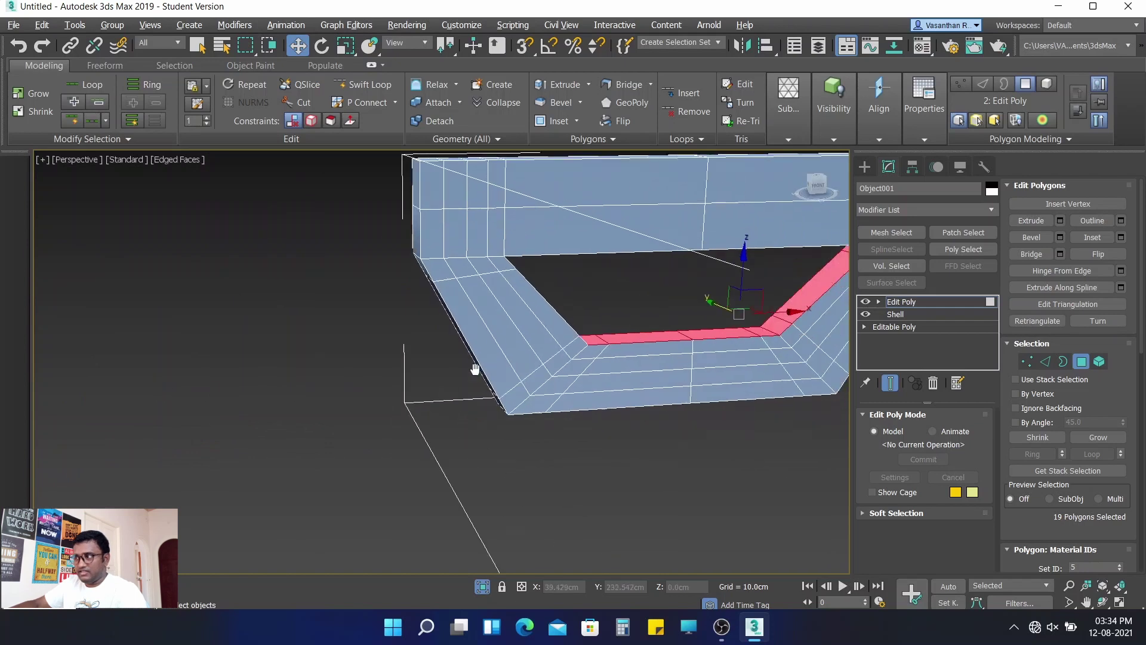
{"action": "middle_click_drag", "start_coordinate": [519, 391], "coordinate": [481, 357], "text": "alt"}
{"action": "scroll", "coordinate": [612, 358], "scroll_direction": "down", "scroll_amount": 5}
{"action": "scroll", "coordinate": [579, 349], "scroll_direction": "up", "scroll_amount": 2}
{"action": "scroll", "coordinate": [597, 346], "scroll_direction": "up", "scroll_amount": 2}
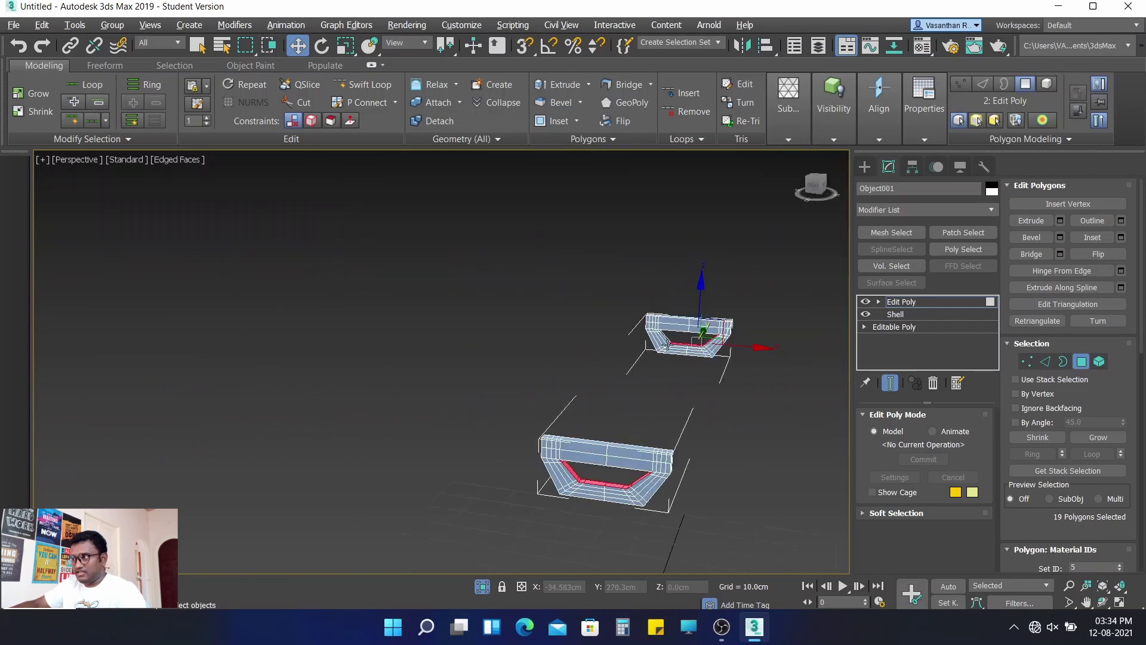
{"action": "scroll", "coordinate": [693, 335], "scroll_direction": "up", "scroll_amount": 3}
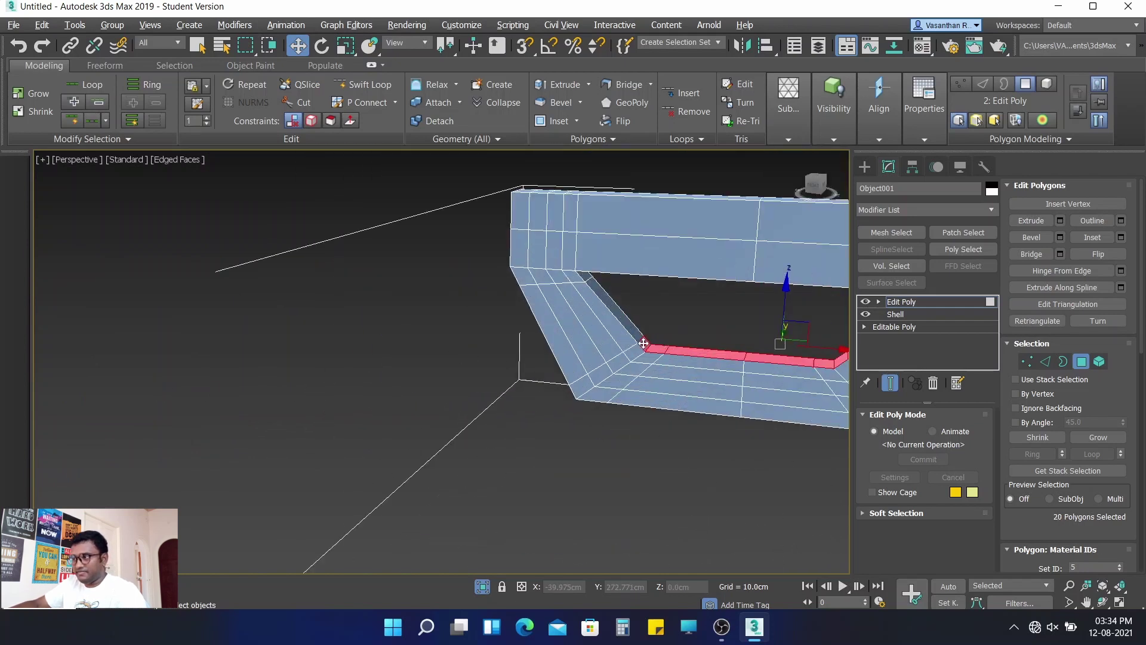
{"action": "left_click", "coordinate": [630, 327], "text": "ctrl"}
{"action": "scroll", "coordinate": [612, 354], "scroll_direction": "up", "scroll_amount": 1}
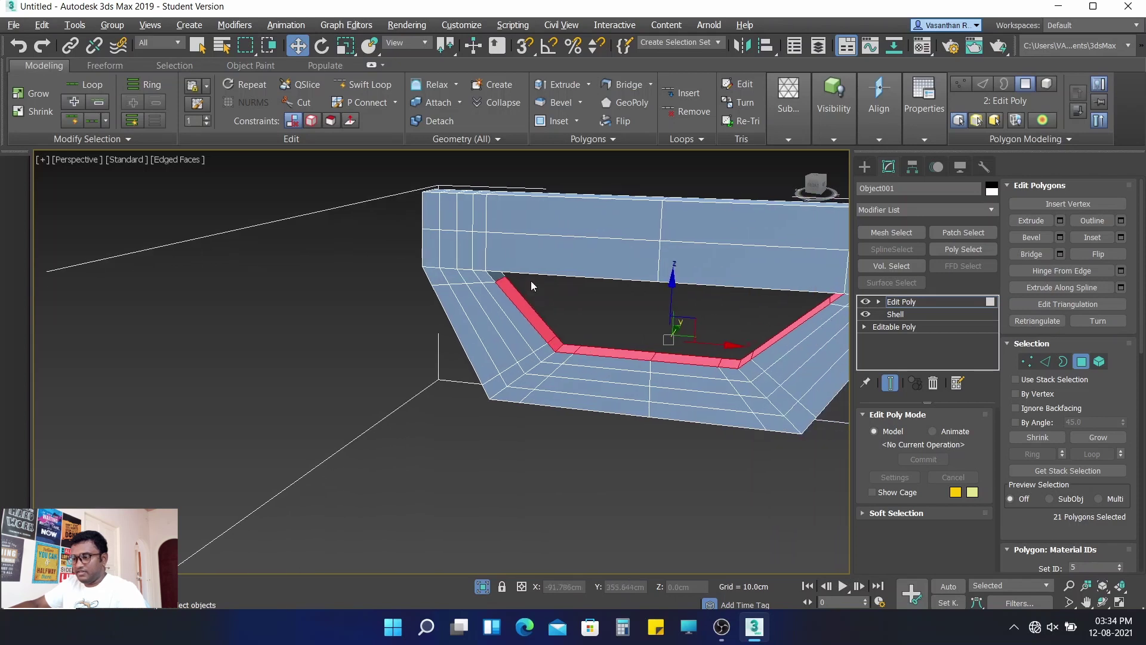
{"action": "scroll", "coordinate": [611, 354], "scroll_direction": "up", "scroll_amount": 1}
{"action": "left_click", "coordinate": [478, 289], "text": "ctrl"}
- Add the rim strip polygons along the wall's bottom edge
{"action": "scroll", "coordinate": [603, 367], "scroll_direction": "down", "scroll_amount": 3}
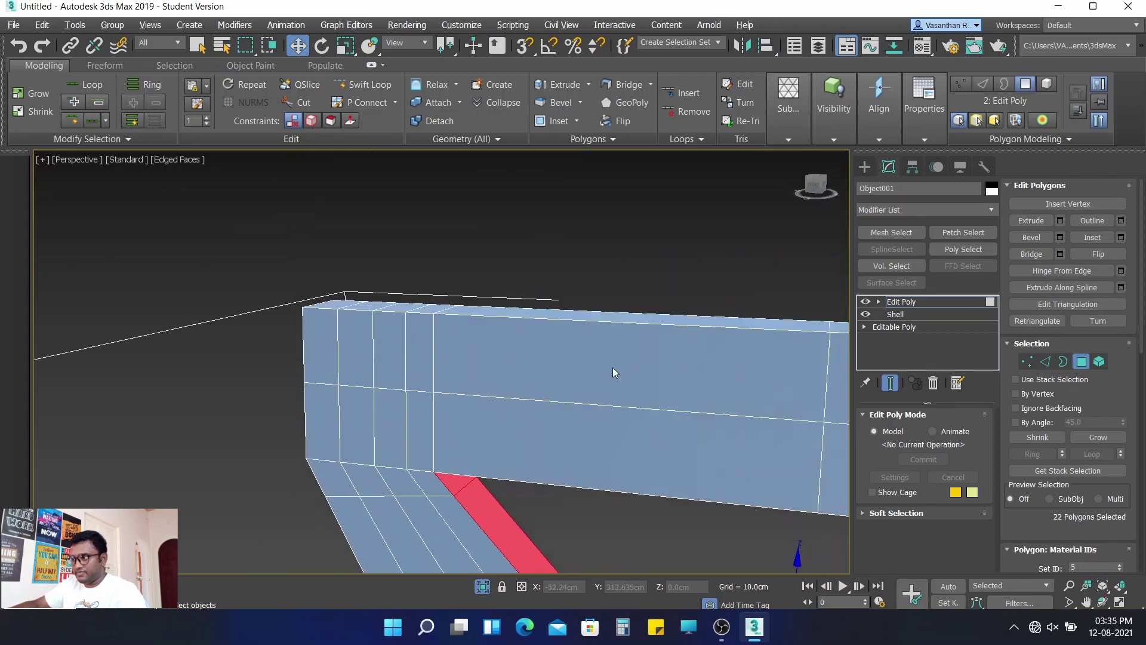
{"action": "scroll", "coordinate": [612, 367], "scroll_direction": "down", "scroll_amount": 3}
{"action": "scroll", "coordinate": [611, 385], "scroll_direction": "down", "scroll_amount": 2}
{"action": "scroll", "coordinate": [623, 453], "scroll_direction": "up", "scroll_amount": 3}
{"action": "scroll", "coordinate": [597, 421], "scroll_direction": "down", "scroll_amount": 2}
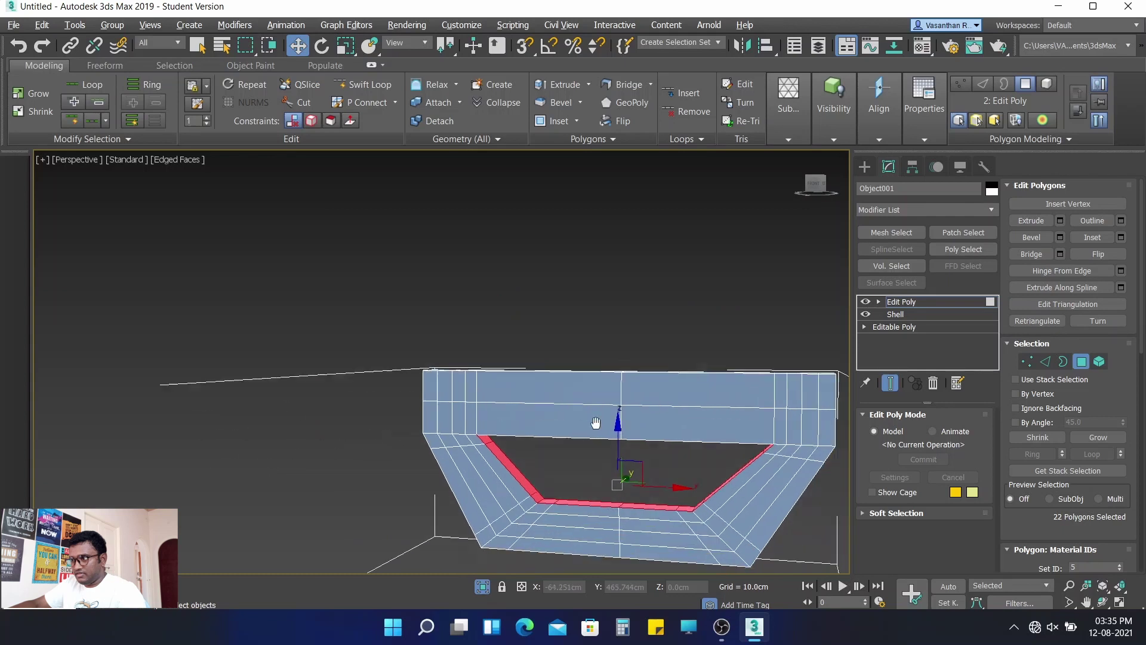
{"action": "scroll", "coordinate": [545, 417], "scroll_direction": "up", "scroll_amount": 2}
{"action": "scroll", "coordinate": [545, 409], "scroll_direction": "up", "scroll_amount": 2}
{"action": "scroll", "coordinate": [544, 410], "scroll_direction": "up", "scroll_amount": 2}
{"action": "middle_click_drag", "start_coordinate": [550, 485], "coordinate": [545, 299]}
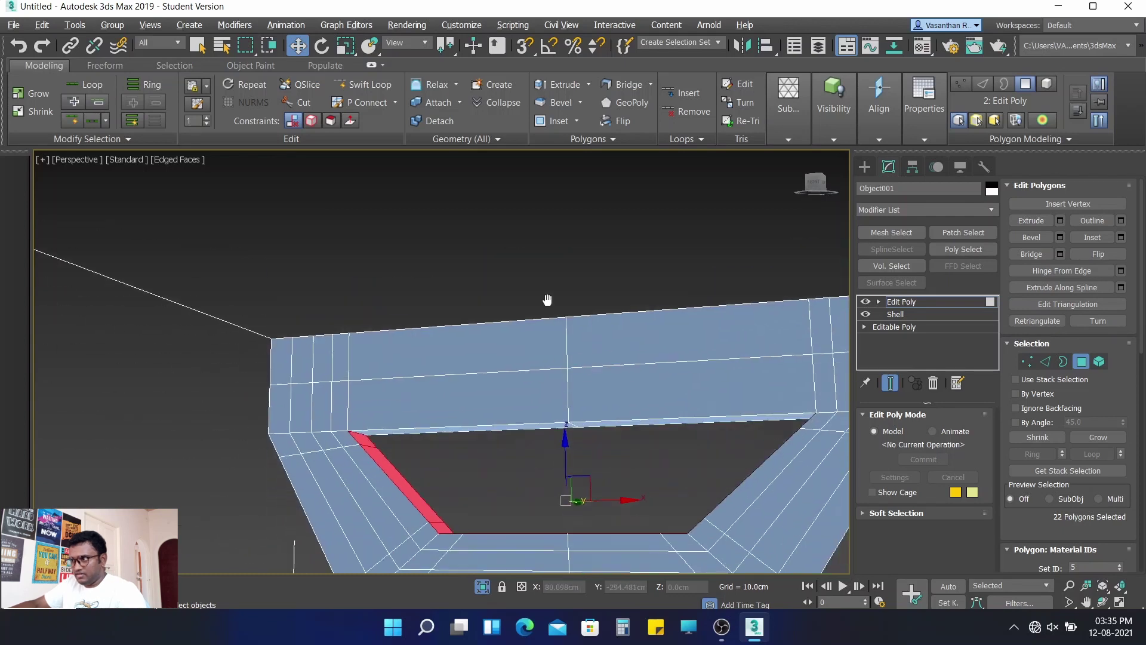
{"action": "scroll", "coordinate": [545, 300], "scroll_direction": "up", "scroll_amount": 2}
{"action": "left_click", "coordinate": [513, 435], "text": "ctrl"}
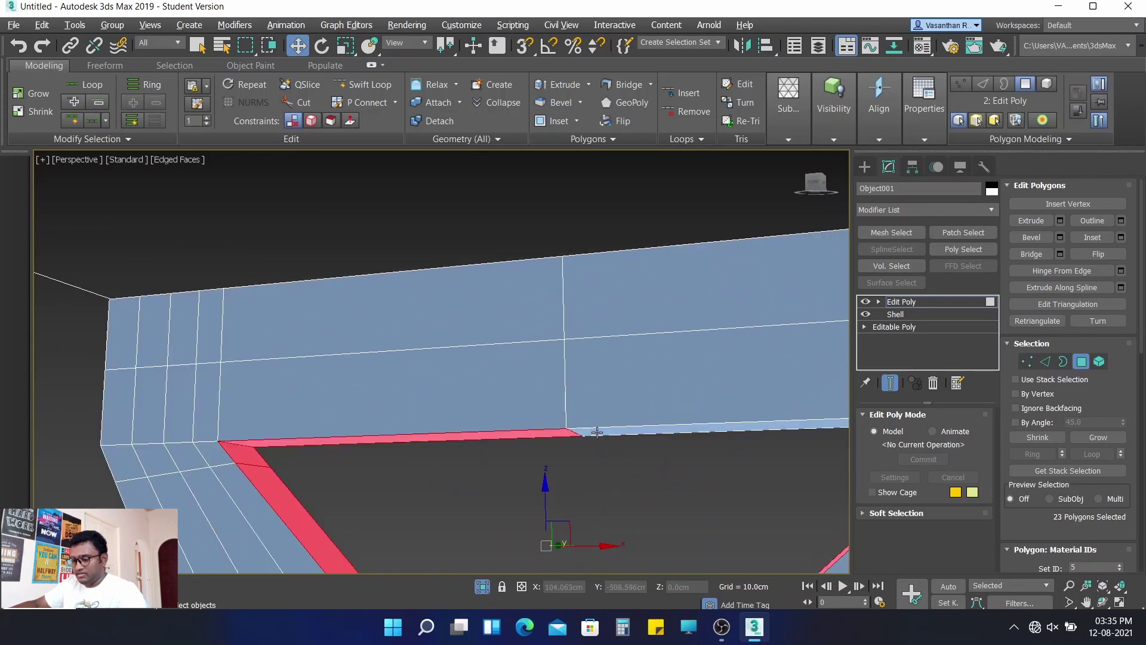
{"action": "left_click", "coordinate": [596, 431], "text": "ctrl"}
- Detach the 24 selected rim polygons into a separate object
{"action": "middle_click_drag", "start_coordinate": [596, 452], "coordinate": [400, 387], "text": "alt"}
{"action": "scroll", "coordinate": [403, 418], "scroll_direction": "up", "scroll_amount": 3}
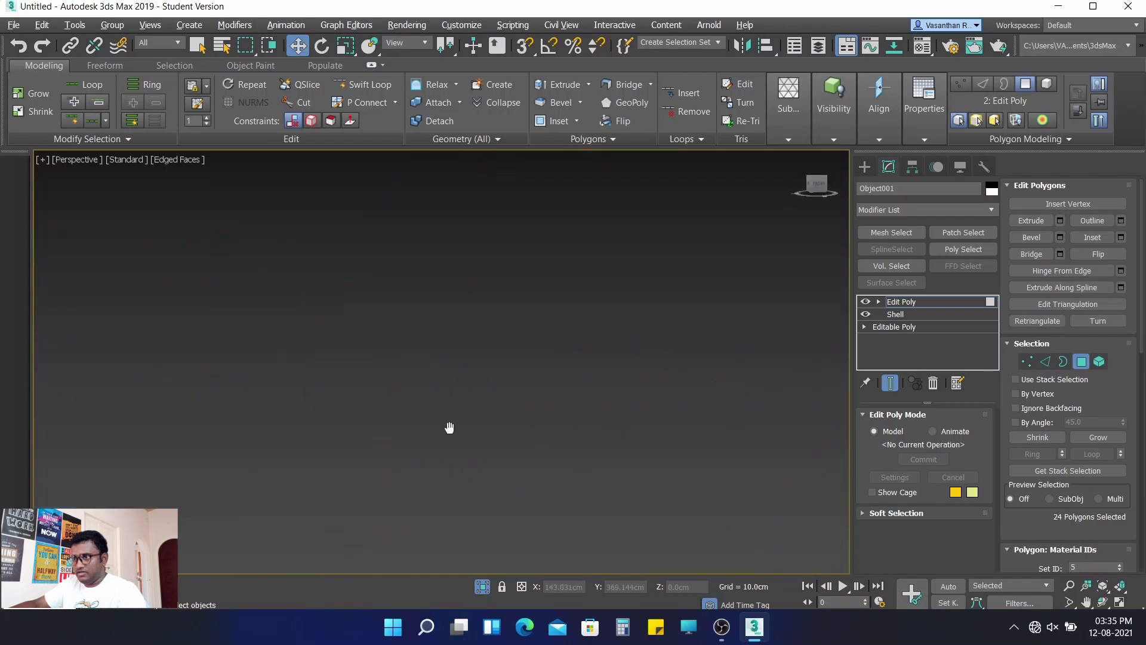
{"action": "scroll", "coordinate": [448, 427], "scroll_direction": "down", "scroll_amount": 3}
{"action": "mouse_move", "coordinate": [250, 325]}
{"action": "middle_mouse_down"}
{"action": "mouse_move", "coordinate": [120, 285]}
{"action": "mouse_move", "coordinate": [221, 315]}
{"action": "middle_mouse_up"}
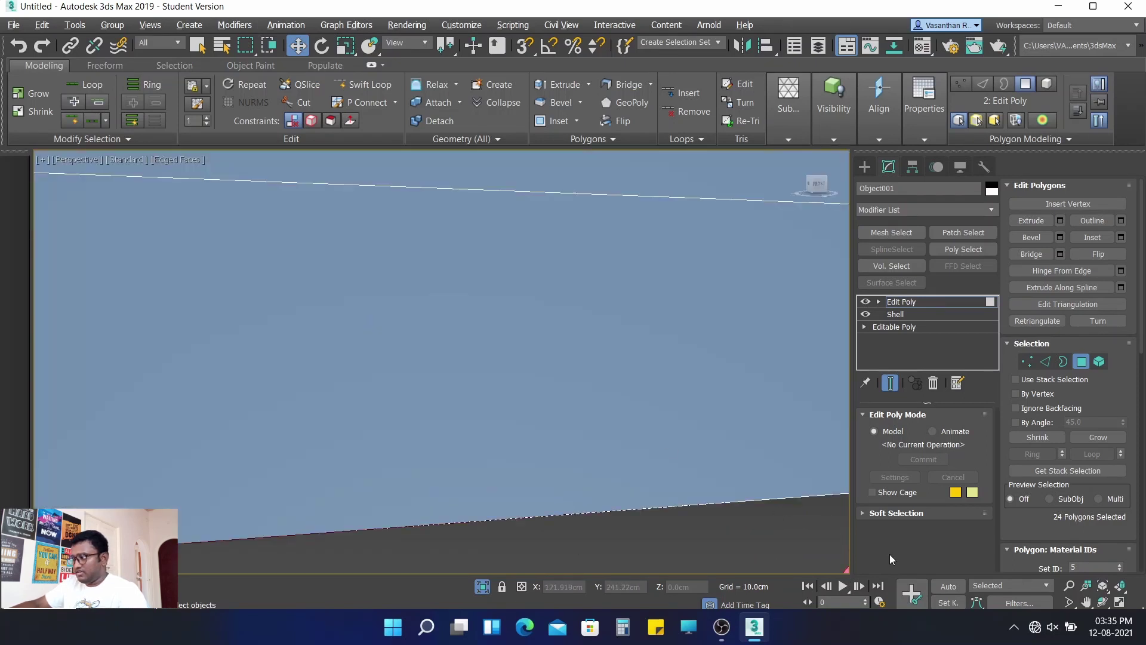
{"action": "left_click", "coordinate": [1101, 586]}
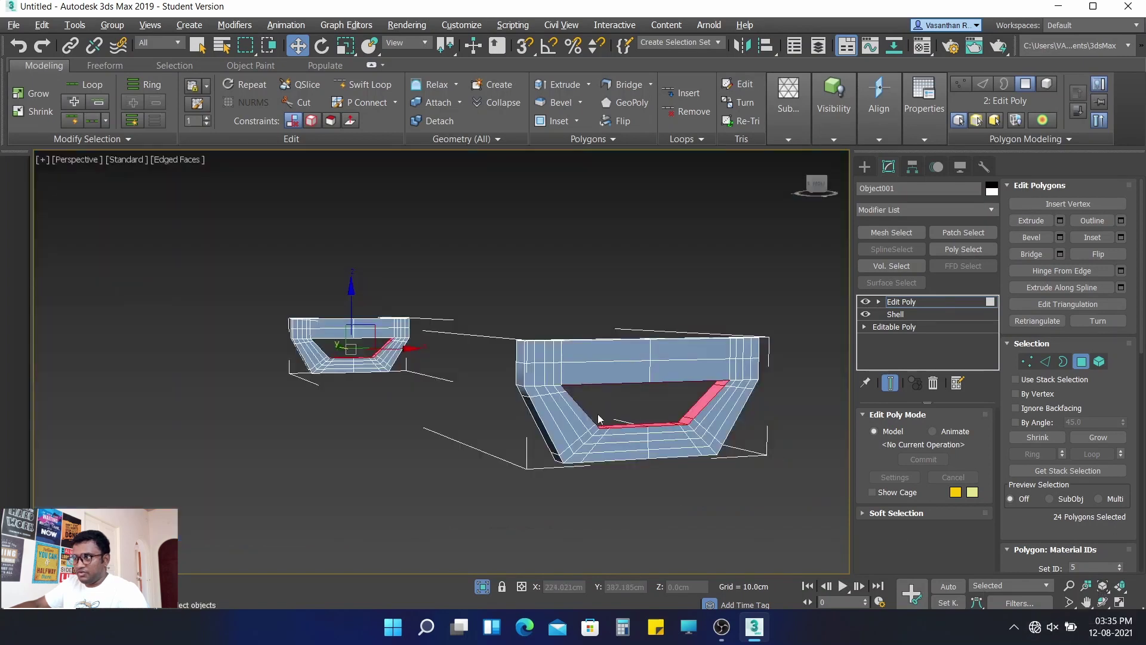
{"action": "scroll", "coordinate": [596, 413], "scroll_direction": "up", "scroll_amount": 3}
{"action": "scroll", "coordinate": [424, 391], "scroll_direction": "down", "scroll_amount": 3}
{"action": "mouse_move", "coordinate": [424, 391]}
{"action": "middle_mouse_down"}
{"action": "mouse_move", "coordinate": [496, 438]}
{"action": "mouse_move", "coordinate": [345, 380]}
{"action": "mouse_move", "coordinate": [335, 357]}
{"action": "mouse_move", "coordinate": [456, 332]}
{"action": "middle_mouse_up"}
{"action": "scroll", "coordinate": [555, 402], "scroll_direction": "up", "scroll_amount": 3}
{"action": "scroll", "coordinate": [591, 389], "scroll_direction": "down", "scroll_amount": 3}
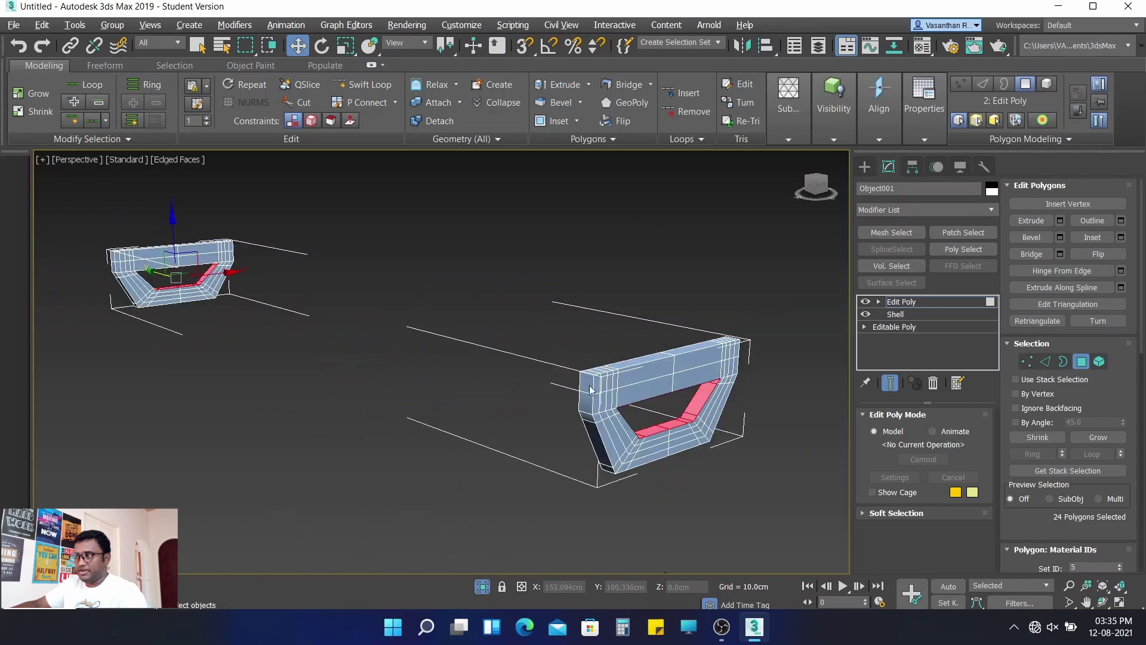
{"action": "scroll", "coordinate": [473, 410], "scroll_direction": "down", "scroll_amount": 2}
{"action": "middle_click_drag", "start_coordinate": [569, 421], "coordinate": [597, 402]}
{"action": "scroll", "coordinate": [1090, 485], "scroll_direction": "down", "scroll_amount": 3}
{"action": "scroll", "coordinate": [1090, 485], "scroll_direction": "down", "scroll_amount": 3}
{"action": "left_click", "coordinate": [1092, 519]}
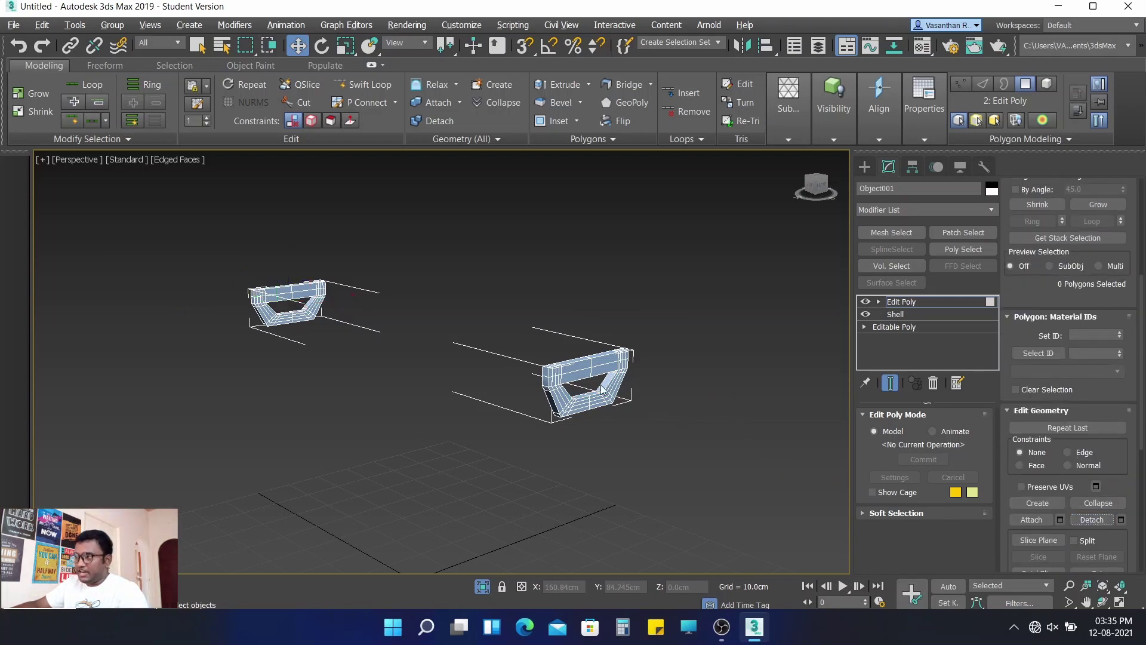
{"action": "scroll", "coordinate": [657, 397], "scroll_direction": "up", "scroll_amount": 2}
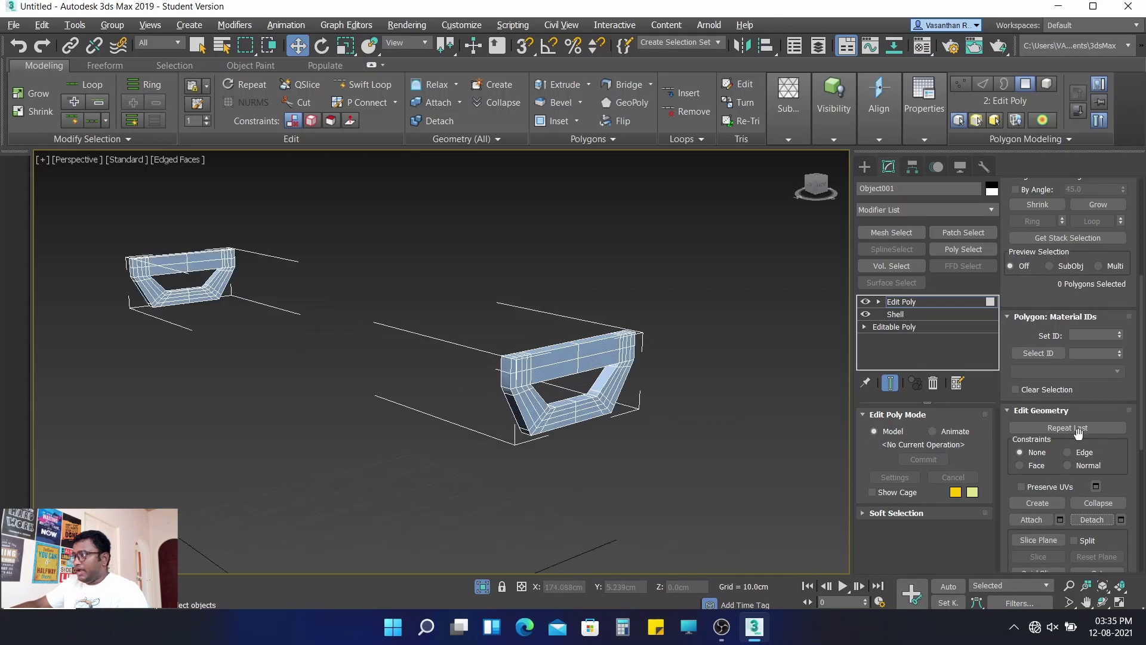
{"action": "scroll", "coordinate": [1079, 434], "scroll_direction": "up", "scroll_amount": 2}
{"action": "scroll", "coordinate": [1090, 324], "scroll_direction": "up", "scroll_amount": 3}
- Select the detached rim piece Object003, view it head-on, and enter Edge mode
{"action": "left_click", "coordinate": [1084, 327]}
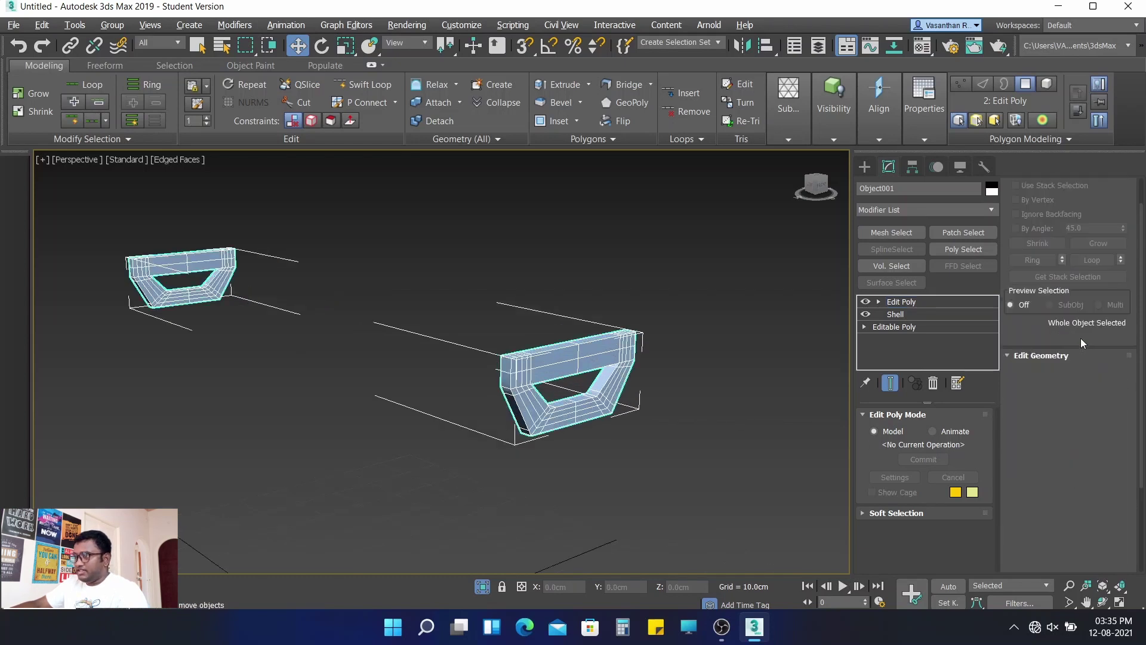
{"action": "left_click", "coordinate": [729, 377]}
{"action": "left_click", "coordinate": [604, 385]}
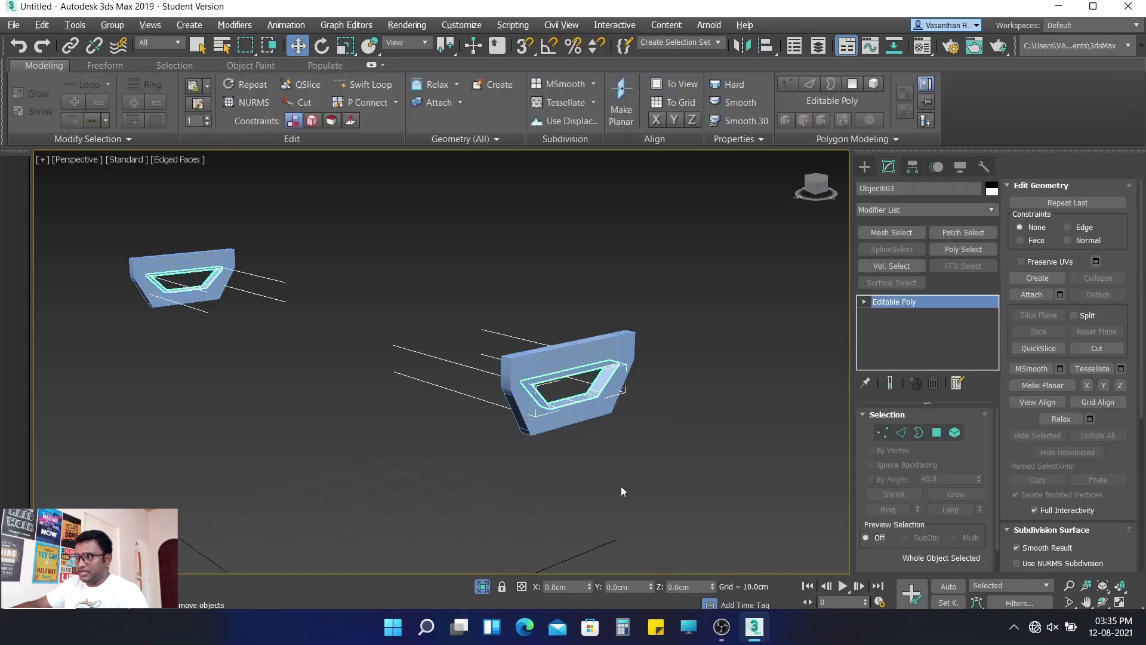
{"action": "middle_click_drag", "start_coordinate": [656, 482], "coordinate": [622, 481], "text": "alt"}
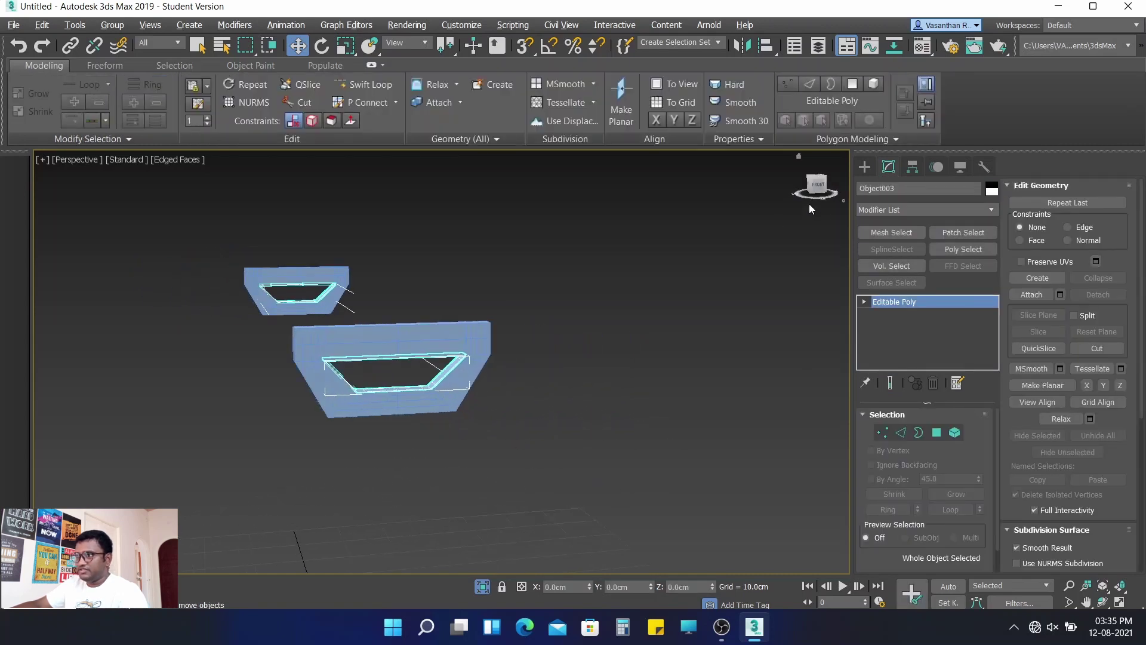
{"action": "left_click_drag", "start_coordinate": [810, 206], "coordinate": [786, 227]}
{"action": "mouse_move", "coordinate": [542, 325]}
{"action": "middle_mouse_down"}
{"action": "mouse_move", "coordinate": [626, 352]}
{"action": "mouse_move", "coordinate": [658, 378]}
{"action": "middle_mouse_up"}
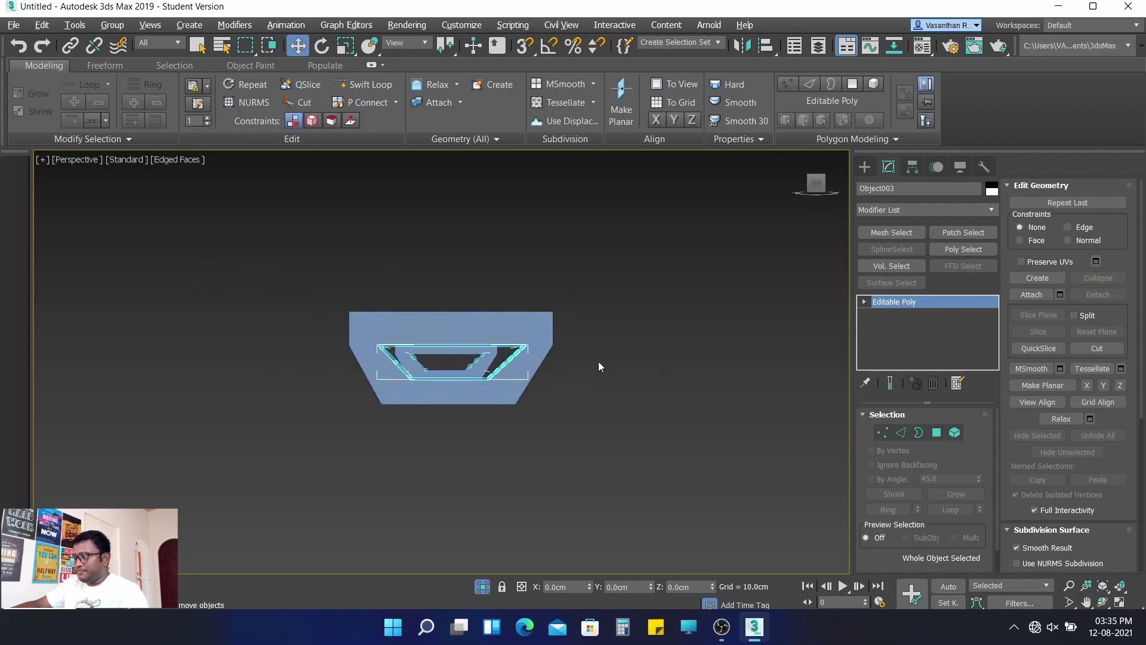
{"action": "left_click", "coordinate": [903, 432]}
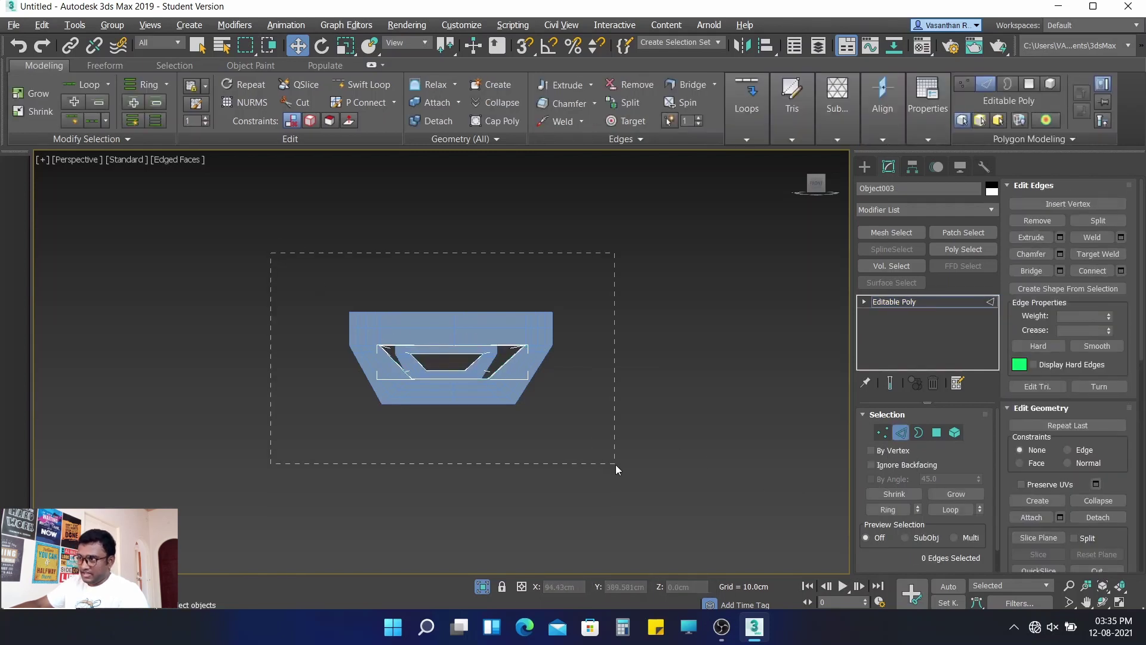
- Scale all 72 edges of Object003 up to widen its outline, then select its vertices
{"action": "left_click_drag", "start_coordinate": [615, 464], "coordinate": [611, 464]}
{"action": "scroll", "coordinate": [465, 426], "scroll_direction": "up", "scroll_amount": 5}
{"action": "mouse_move", "coordinate": [465, 426]}
{"action": "middle_mouse_down"}
{"action": "mouse_move", "coordinate": [454, 442]}
{"action": "mouse_move", "coordinate": [460, 470]}
{"action": "middle_mouse_up"}
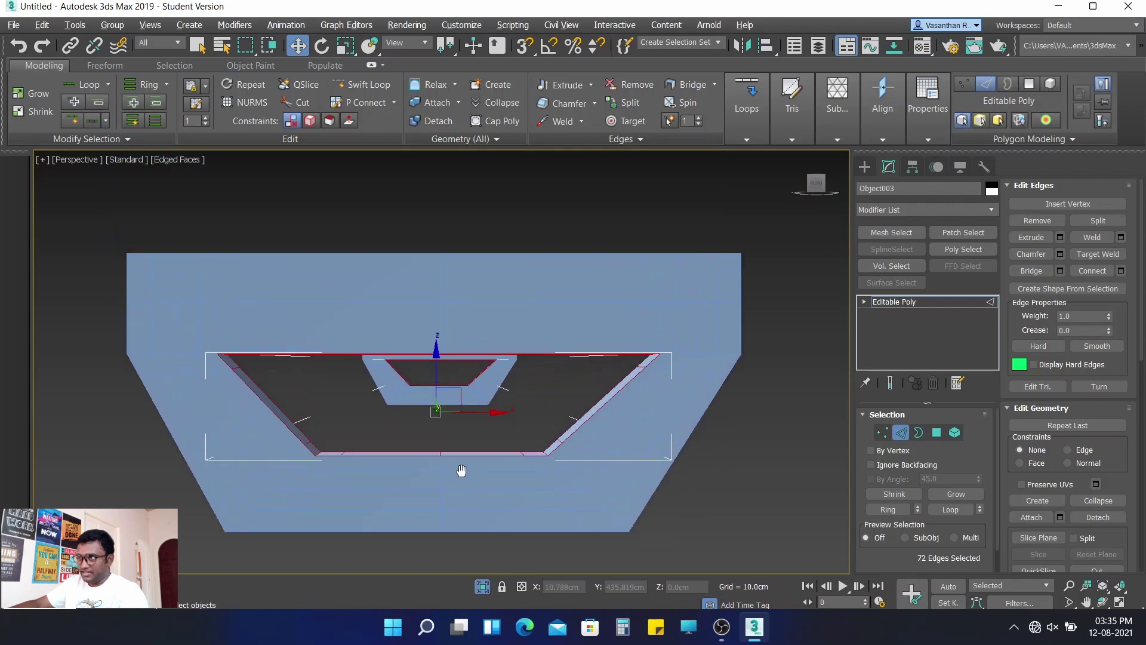
{"action": "left_click", "coordinate": [346, 48]}
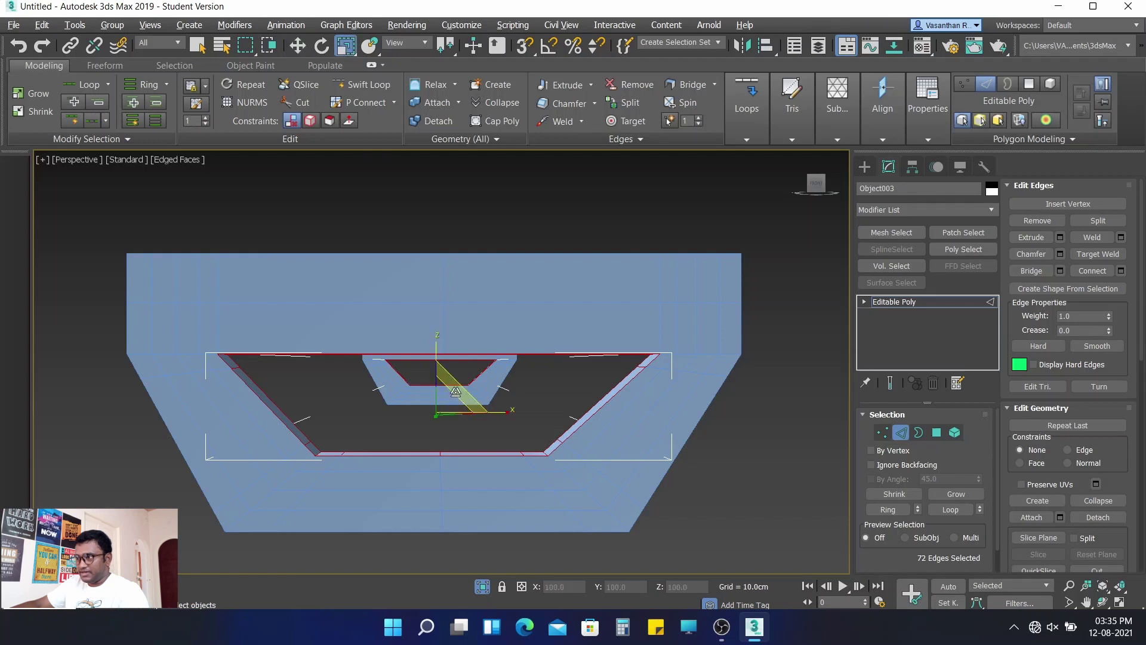
{"action": "mouse_move", "coordinate": [450, 402]}
{"action": "left_mouse_down"}
{"action": "mouse_move", "coordinate": [441, 377]}
{"action": "mouse_move", "coordinate": [445, 391]}
{"action": "left_mouse_up"}
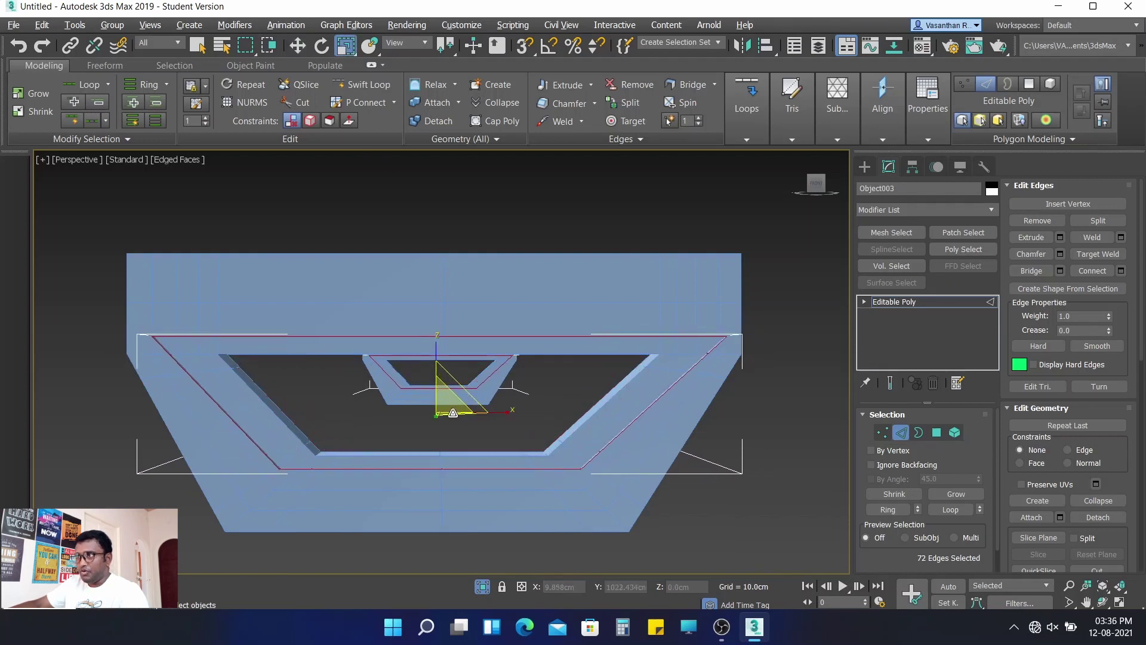
{"action": "left_click", "coordinate": [297, 45]}
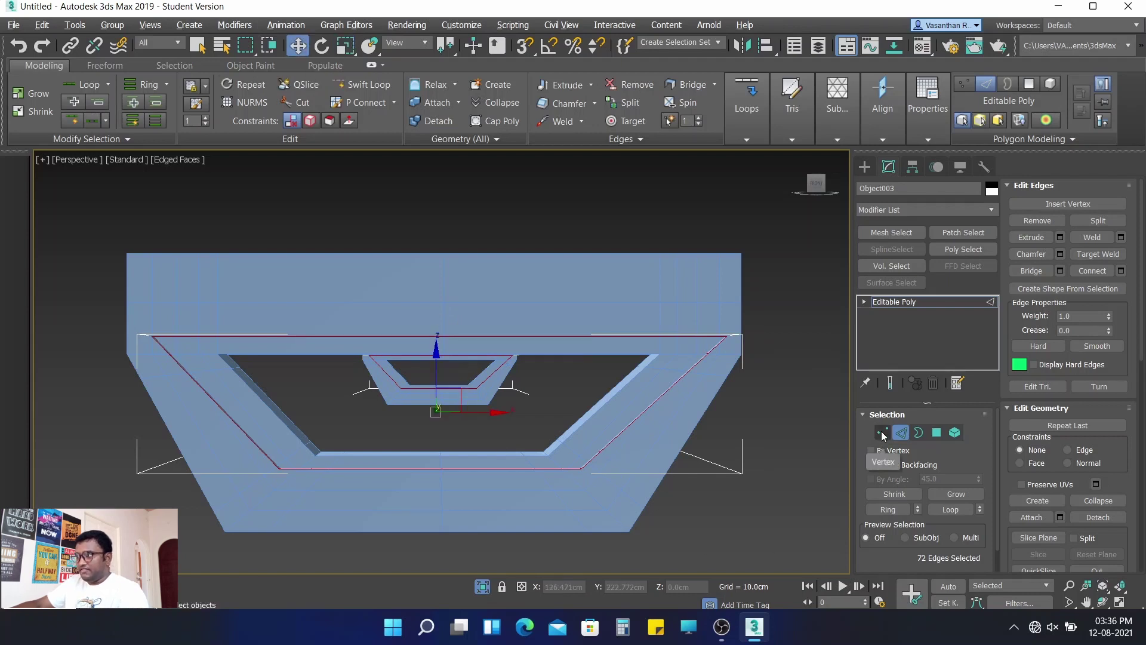
{"action": "left_click", "coordinate": [882, 432]}
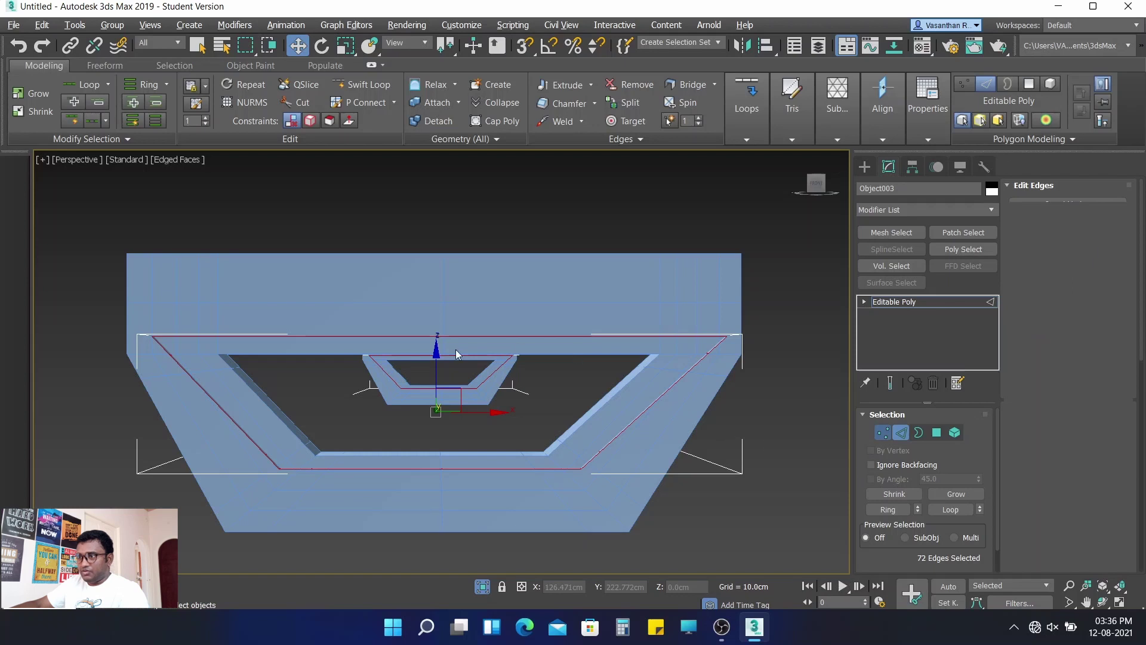
{"action": "mouse_move", "coordinate": [435, 366]}
{"action": "left_mouse_down"}
{"action": "mouse_move", "coordinate": [745, 357]}
{"action": "mouse_move", "coordinate": [751, 345]}
{"action": "left_mouse_up"}
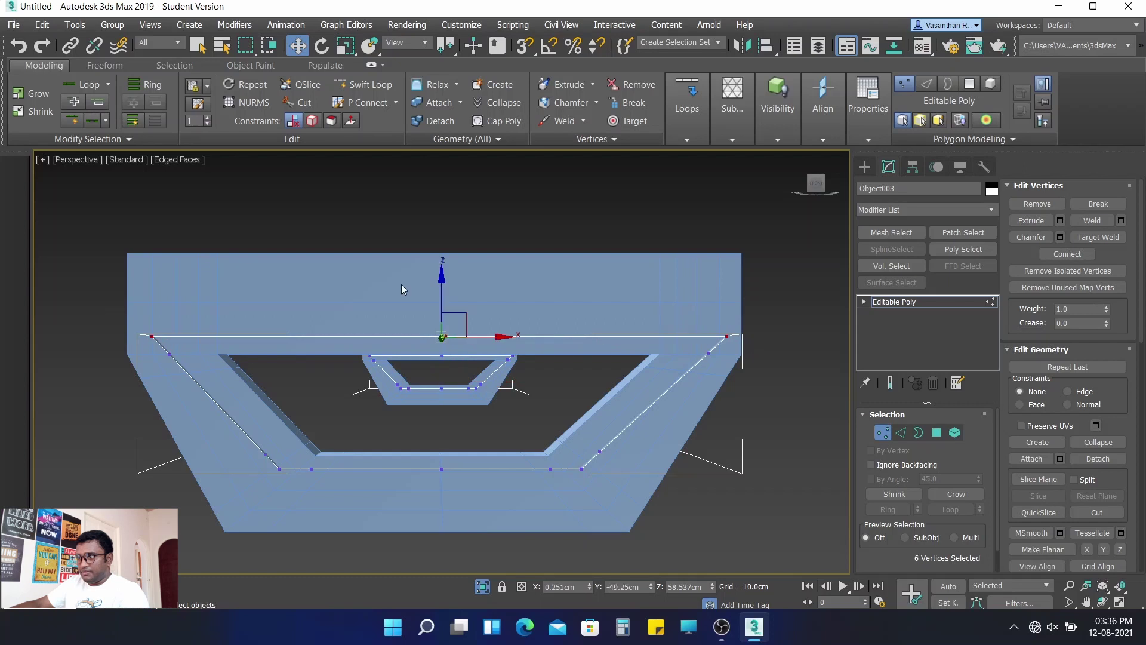
- Raise the six top vertices slightly and lower the five bottom vertices
{"action": "left_click_drag", "start_coordinate": [442, 276], "coordinate": [439, 212]}
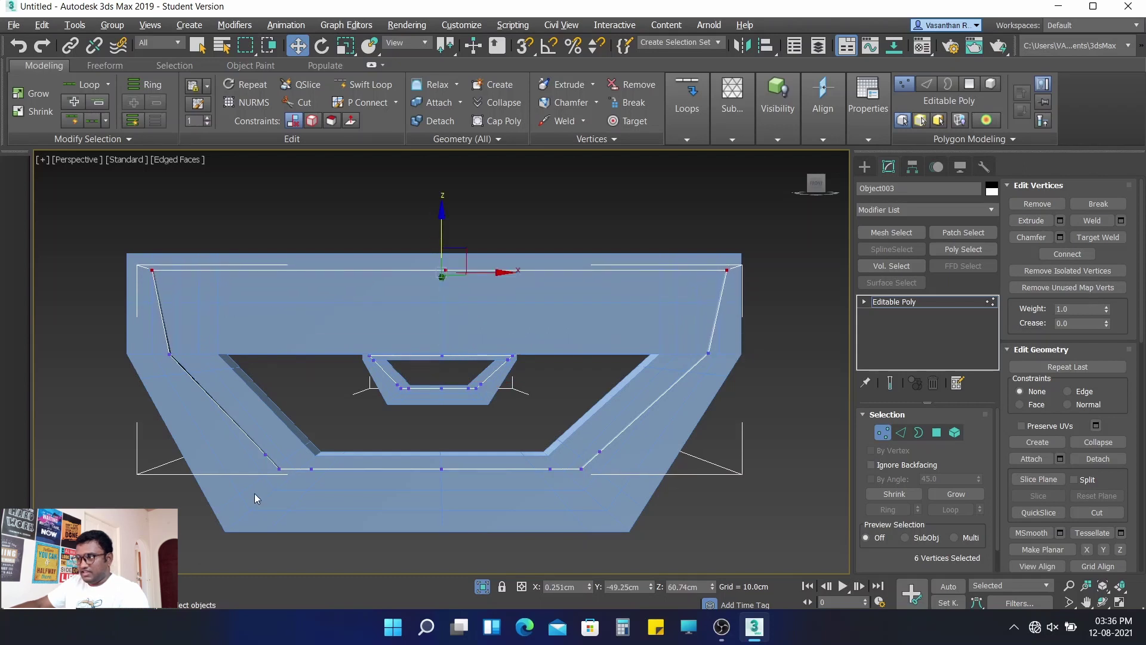
{"action": "left_click_drag", "start_coordinate": [248, 469], "coordinate": [577, 494]}
{"action": "left_click_drag", "start_coordinate": [695, 498], "coordinate": [695, 498]}
{"action": "left_click_drag", "start_coordinate": [258, 467], "coordinate": [657, 492]}
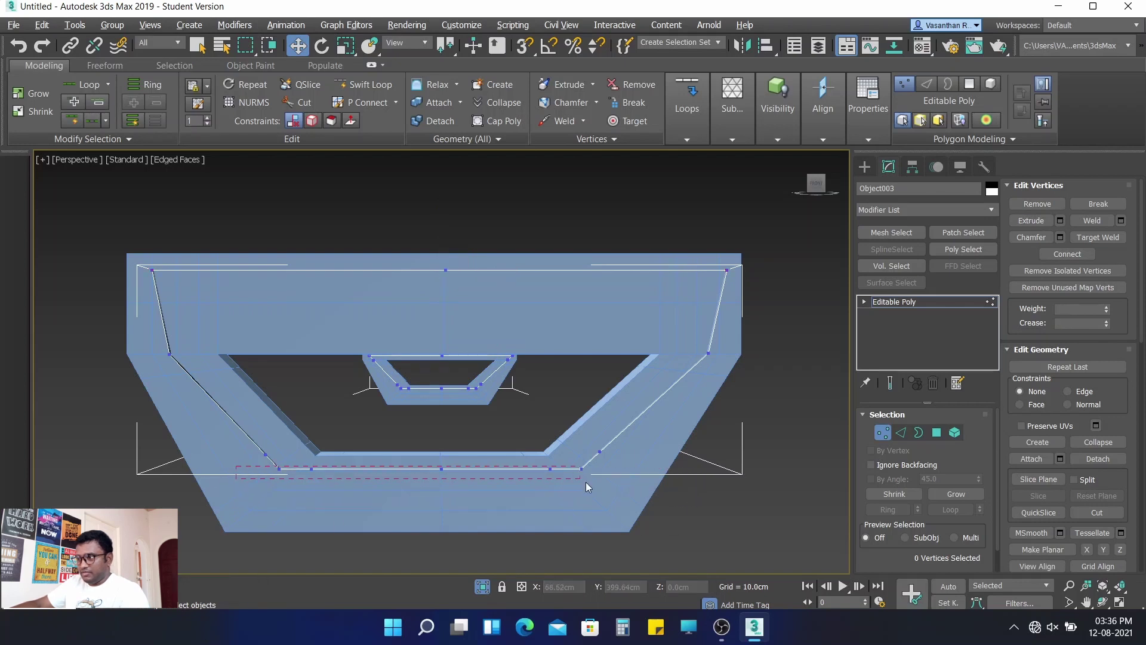
{"action": "left_click_drag", "start_coordinate": [432, 413], "coordinate": [436, 472]}
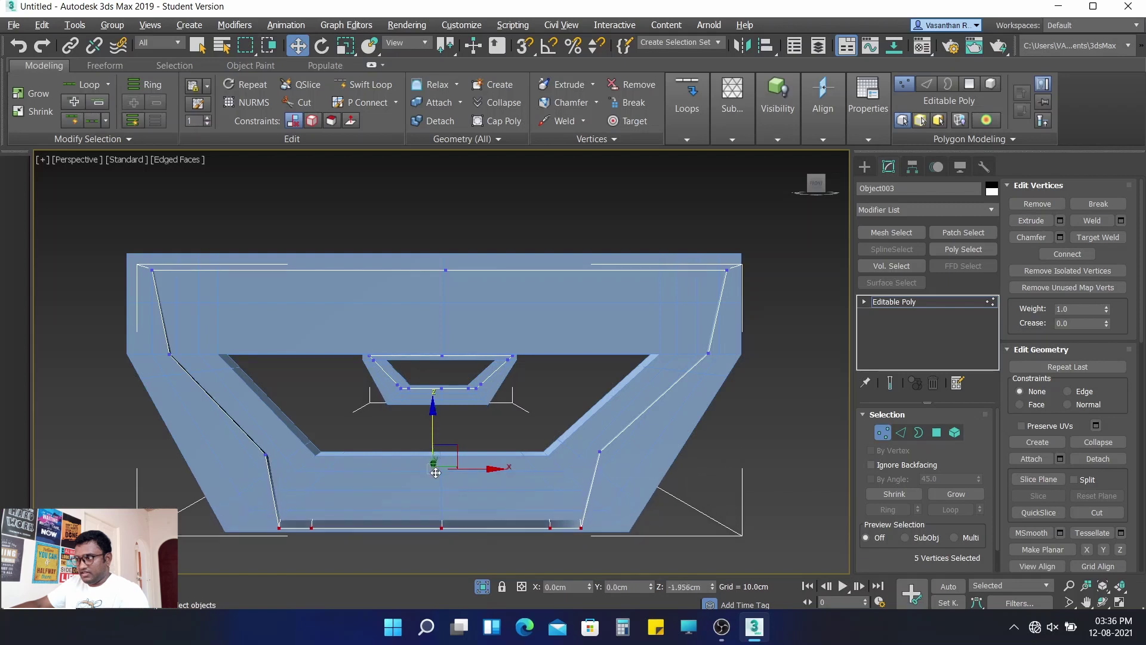
- Shift the frame's side vertices along X to adjust its sides
{"action": "mouse_move", "coordinate": [656, 486]}
{"action": "left_mouse_down"}
{"action": "mouse_move", "coordinate": [658, 460]}
{"action": "mouse_move", "coordinate": [588, 439]}
{"action": "left_mouse_up"}
{"action": "left_click", "coordinate": [658, 453]}
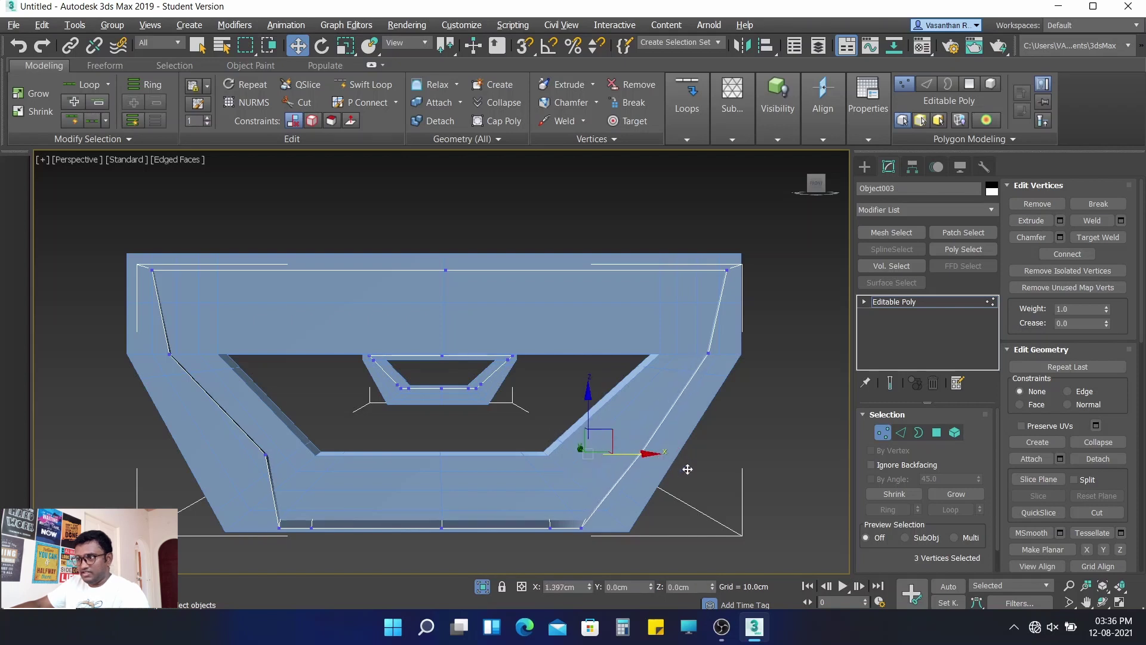
{"action": "left_click_drag", "start_coordinate": [672, 462], "coordinate": [687, 469]}
{"action": "mouse_move", "coordinate": [292, 470]}
{"action": "left_mouse_down"}
{"action": "mouse_move", "coordinate": [294, 458]}
{"action": "mouse_move", "coordinate": [315, 459]}
{"action": "left_mouse_up"}
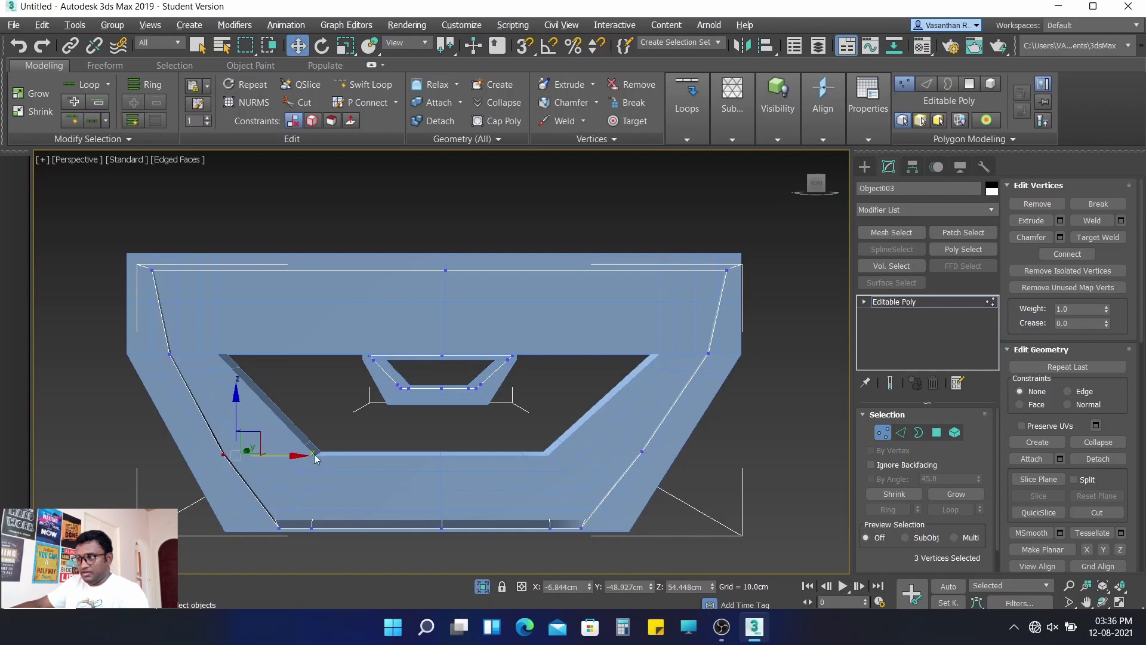
{"action": "scroll", "coordinate": [398, 492], "scroll_direction": "down", "scroll_amount": 3}
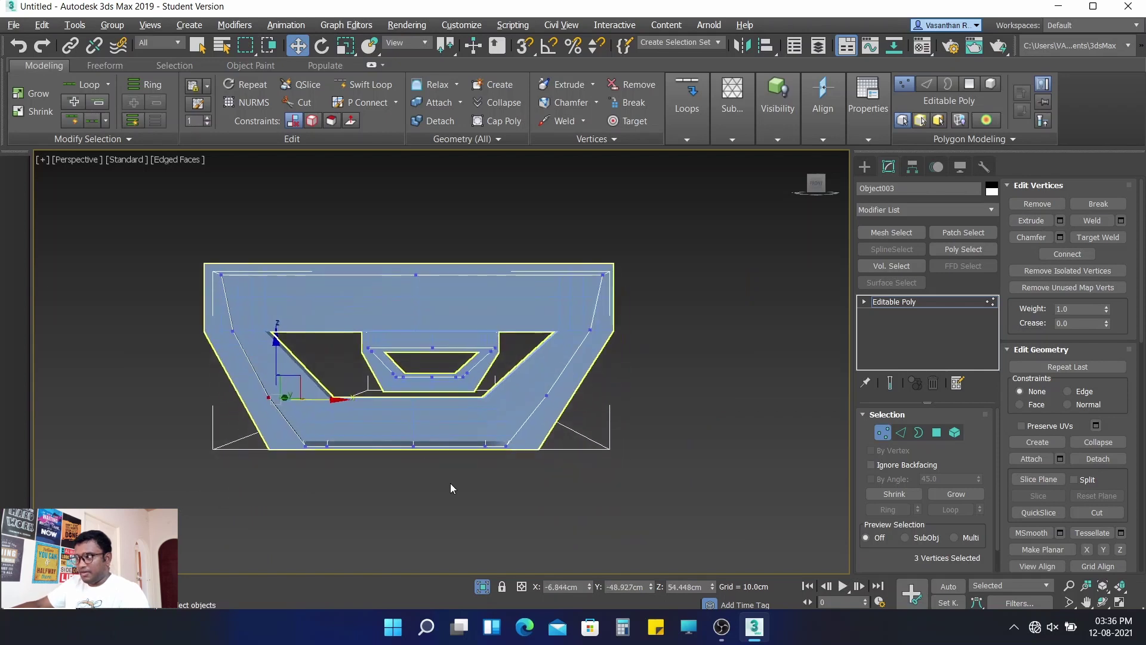
{"action": "left_click", "coordinate": [901, 433]}
- Select the frame's 24 edges and Shift-drag them along Y into a long beam
{"action": "left_click", "coordinate": [724, 449]}
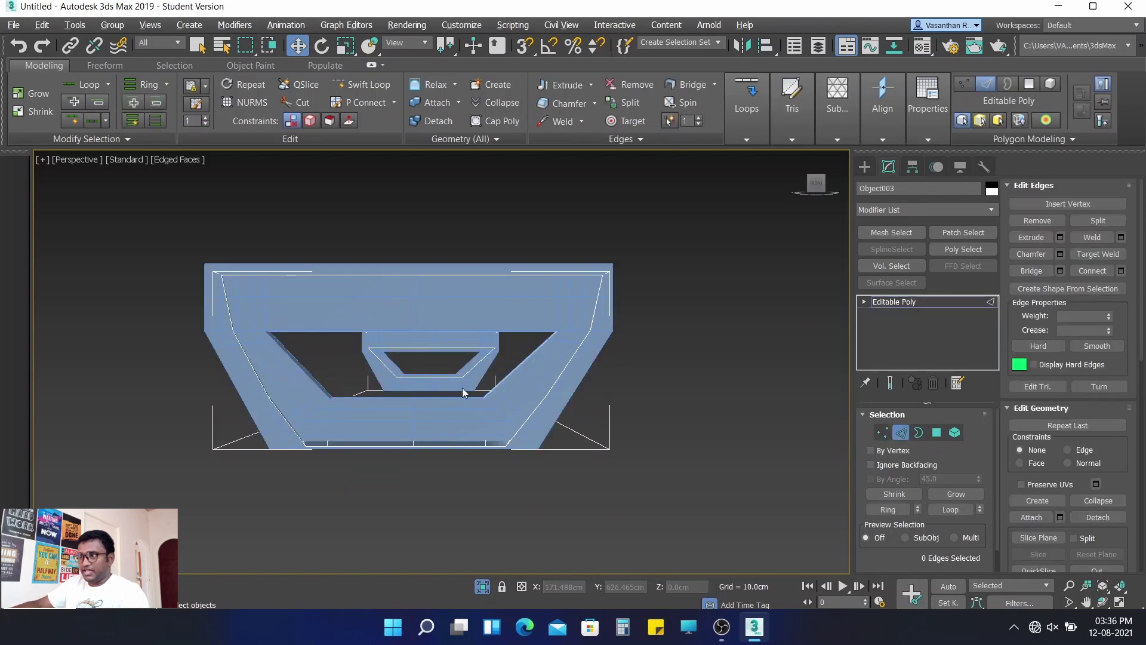
{"action": "mouse_move", "coordinate": [312, 385]}
{"action": "left_mouse_down"}
{"action": "mouse_move", "coordinate": [560, 479]}
{"action": "mouse_move", "coordinate": [328, 432]}
{"action": "left_mouse_up"}
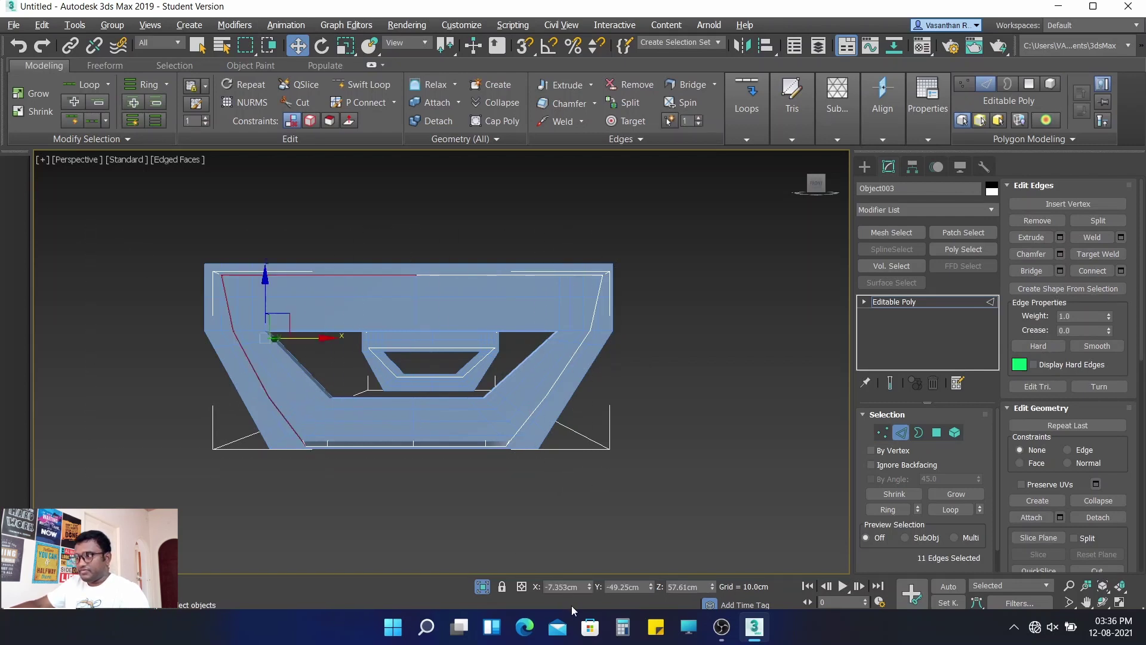
{"action": "mouse_move", "coordinate": [588, 555]}
{"action": "middle_mouse_down", "text": "alt"}
{"action": "mouse_move", "coordinate": [597, 518]}
{"action": "mouse_move", "coordinate": [583, 524]}
{"action": "mouse_move", "coordinate": [606, 539]}
{"action": "mouse_move", "coordinate": [563, 486]}
{"action": "middle_mouse_up", "text": "alt"}
{"action": "scroll", "coordinate": [607, 540], "scroll_direction": "down", "scroll_amount": 3}
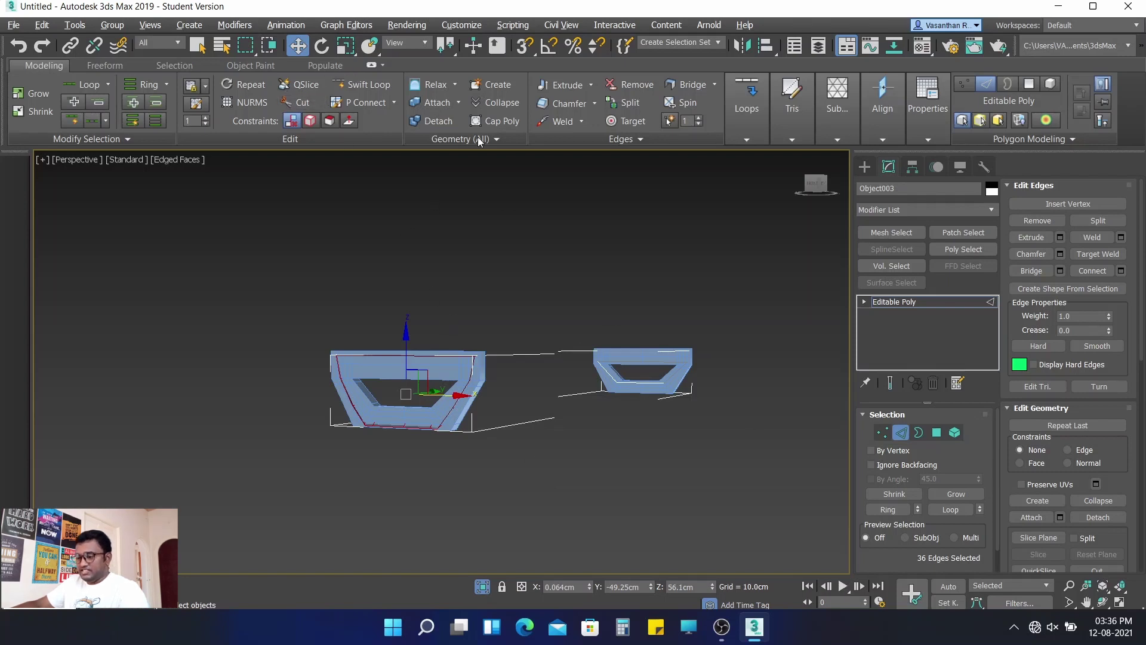
{"action": "middle_click_drag", "start_coordinate": [502, 434], "coordinate": [443, 449], "text": "alt"}
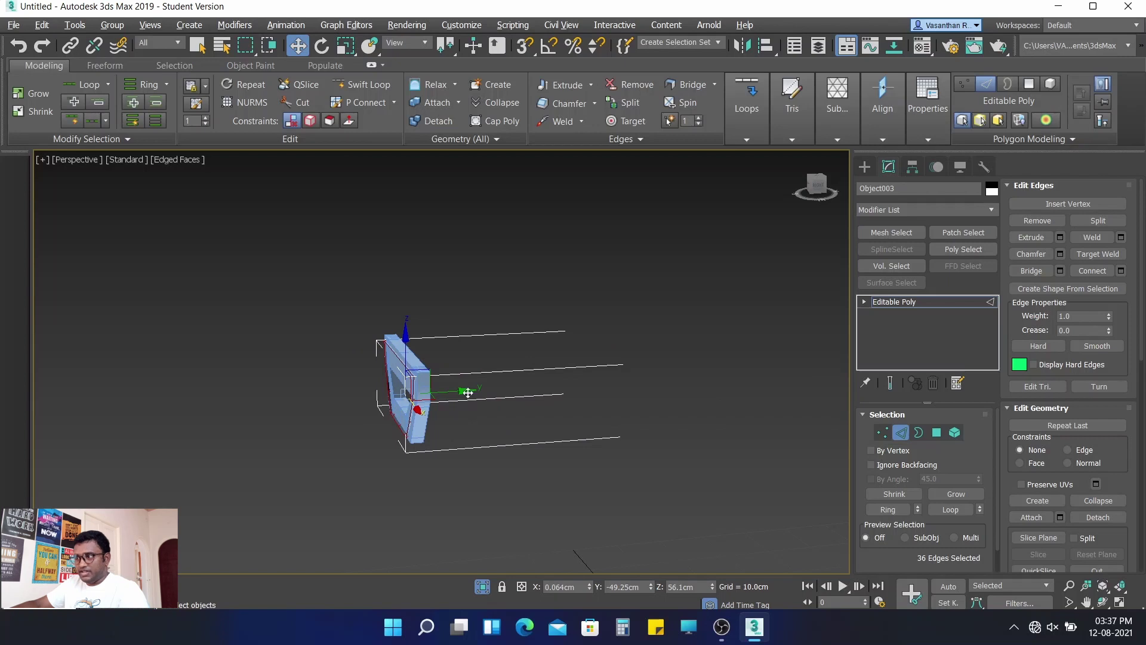
{"action": "left_click_drag", "start_coordinate": [465, 390], "coordinate": [323, 403], "text": "shift"}
{"action": "scroll", "coordinate": [482, 417], "scroll_direction": "down", "scroll_amount": 3}
{"action": "middle_click_drag", "start_coordinate": [519, 414], "coordinate": [411, 411]}
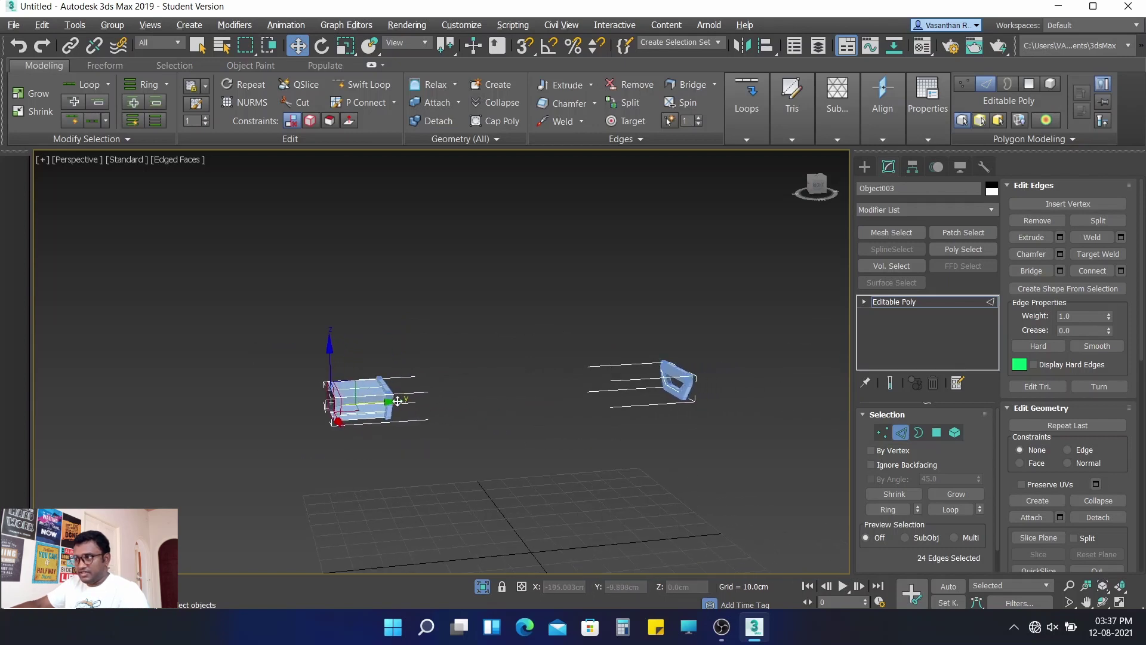
{"action": "left_click_drag", "start_coordinate": [397, 402], "coordinate": [773, 388], "text": "shift"}
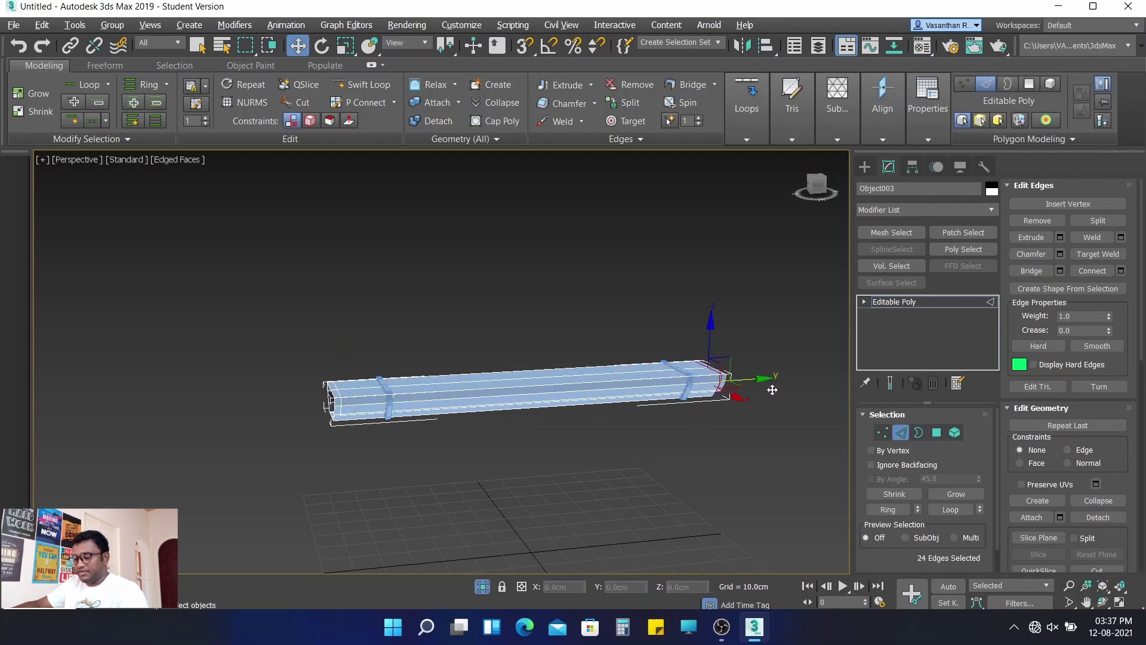
{"action": "mouse_move", "coordinate": [580, 405]}
{"action": "middle_mouse_down", "text": "alt"}
{"action": "mouse_move", "coordinate": [427, 378]}
{"action": "mouse_move", "coordinate": [504, 384]}
{"action": "middle_mouse_up", "text": "alt"}
{"action": "middle_click_drag", "start_coordinate": [606, 414], "coordinate": [468, 394]}
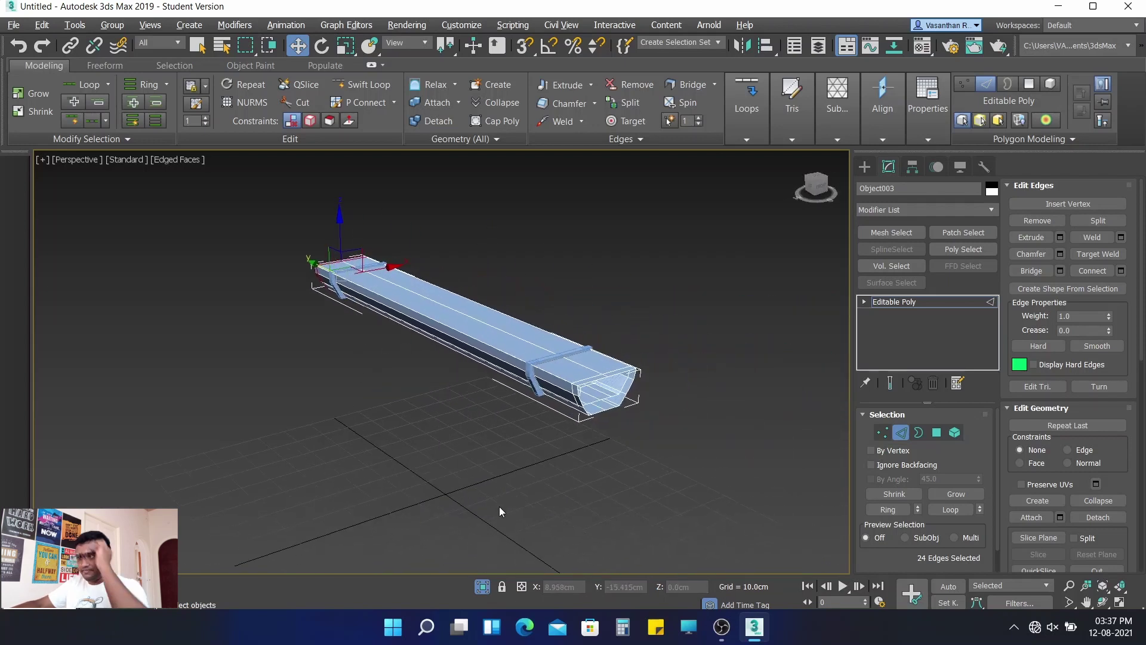
- Exit isolation and edge editing, then select the smoothed woven basket
{"action": "left_click", "coordinate": [486, 586]}
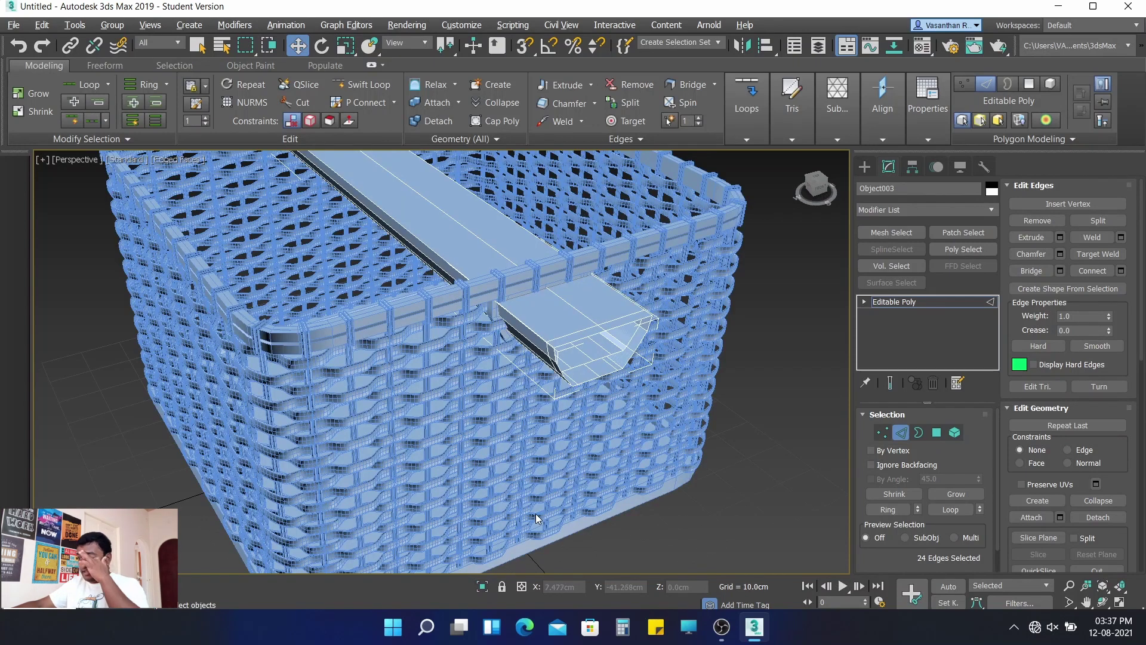
{"action": "left_click", "coordinate": [899, 434]}
{"action": "left_click", "coordinate": [782, 491]}
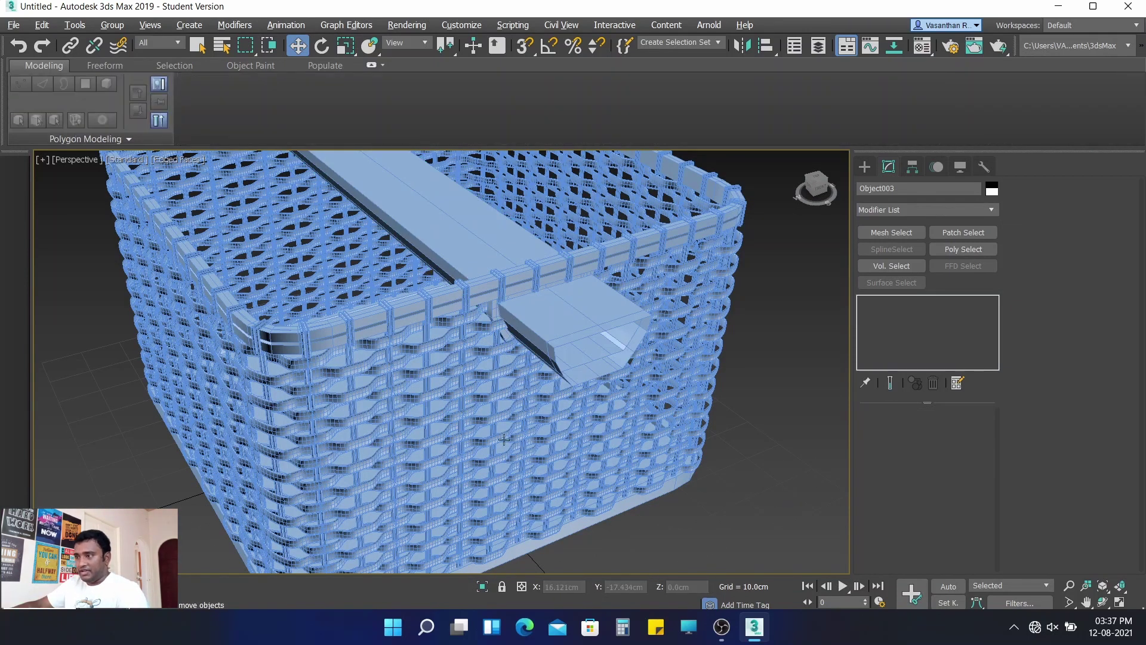
{"action": "left_click", "coordinate": [395, 397]}
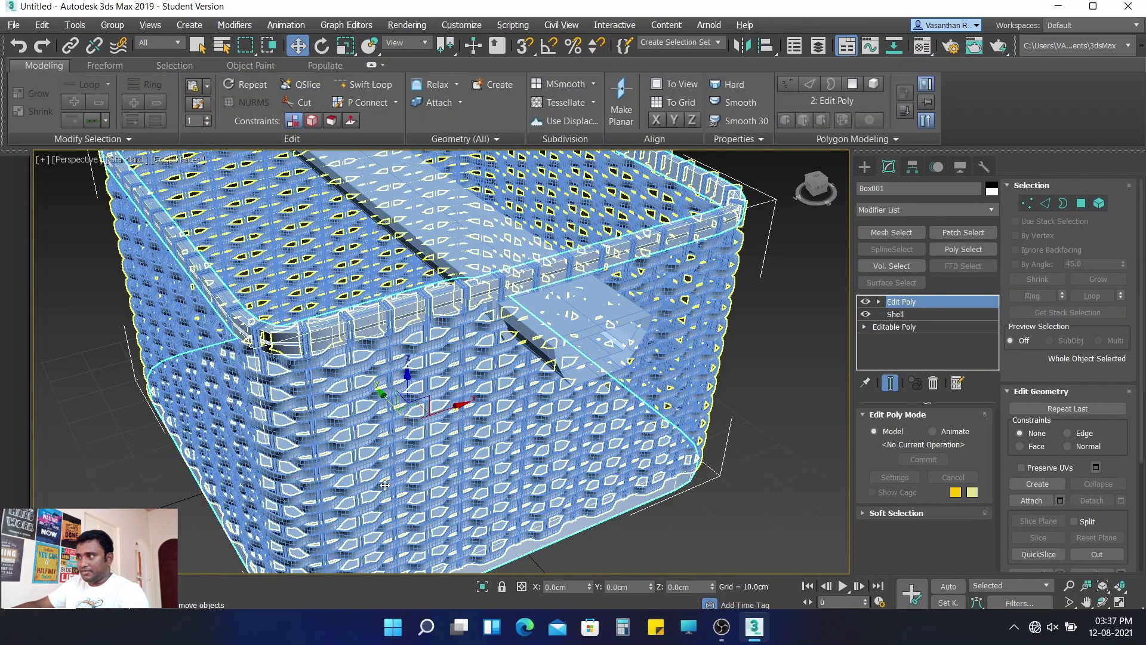
{"action": "left_click", "coordinate": [748, 294]}
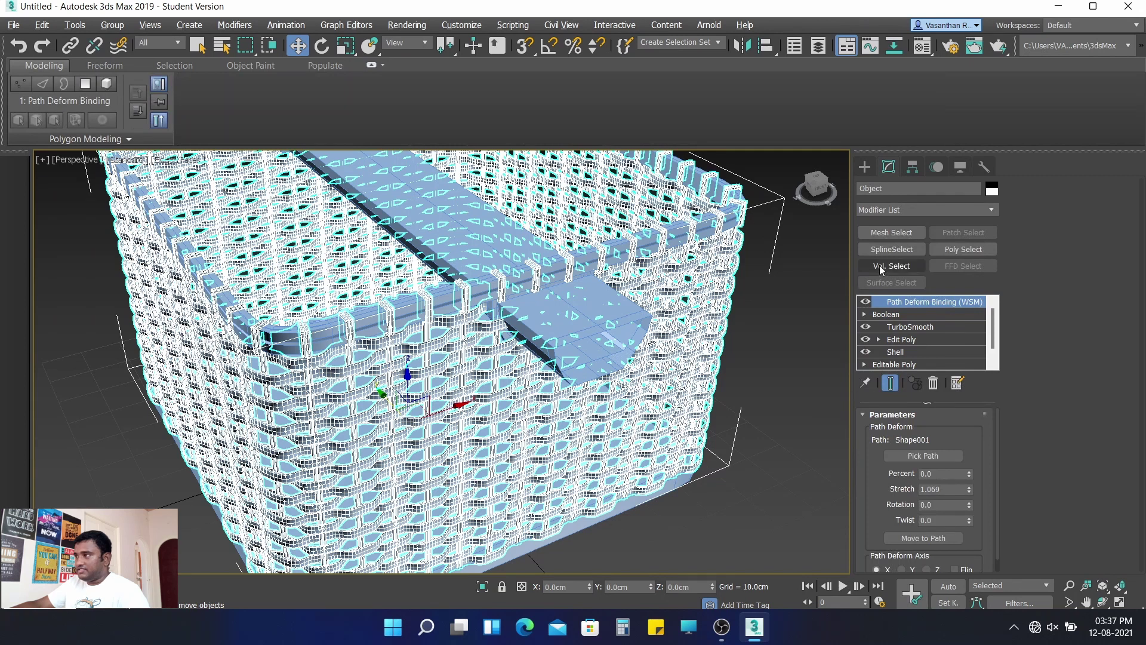
- Make the basket a Compound Objects Boolean set to Subtract, ready to add operands
{"action": "left_click", "coordinate": [866, 167]}
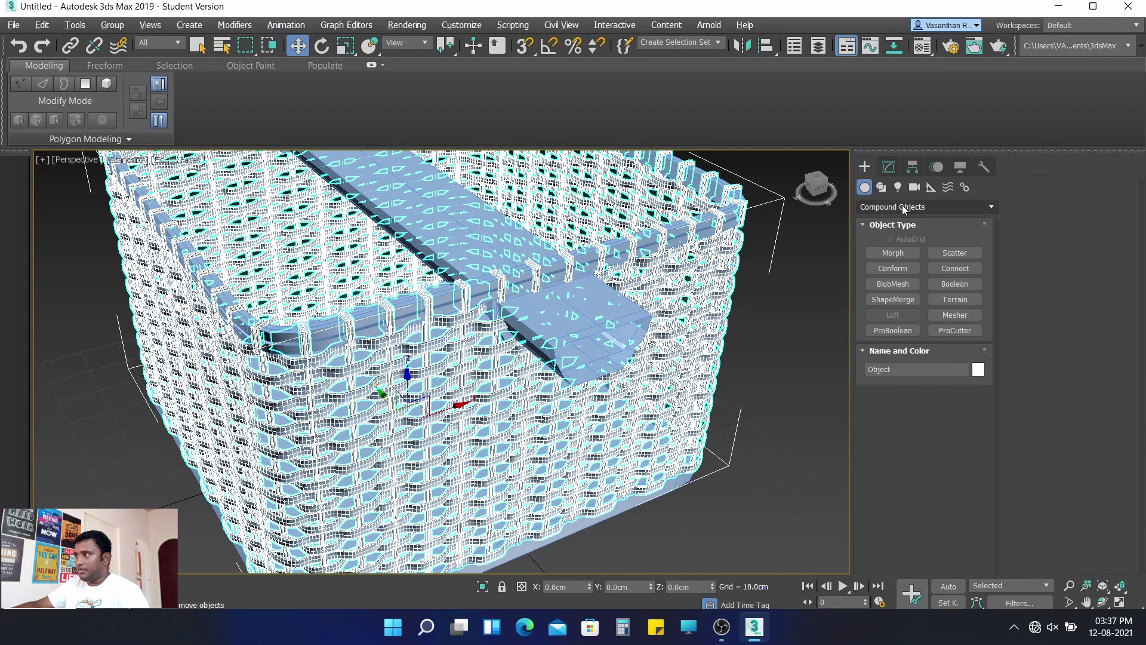
{"action": "left_click", "coordinate": [902, 205]}
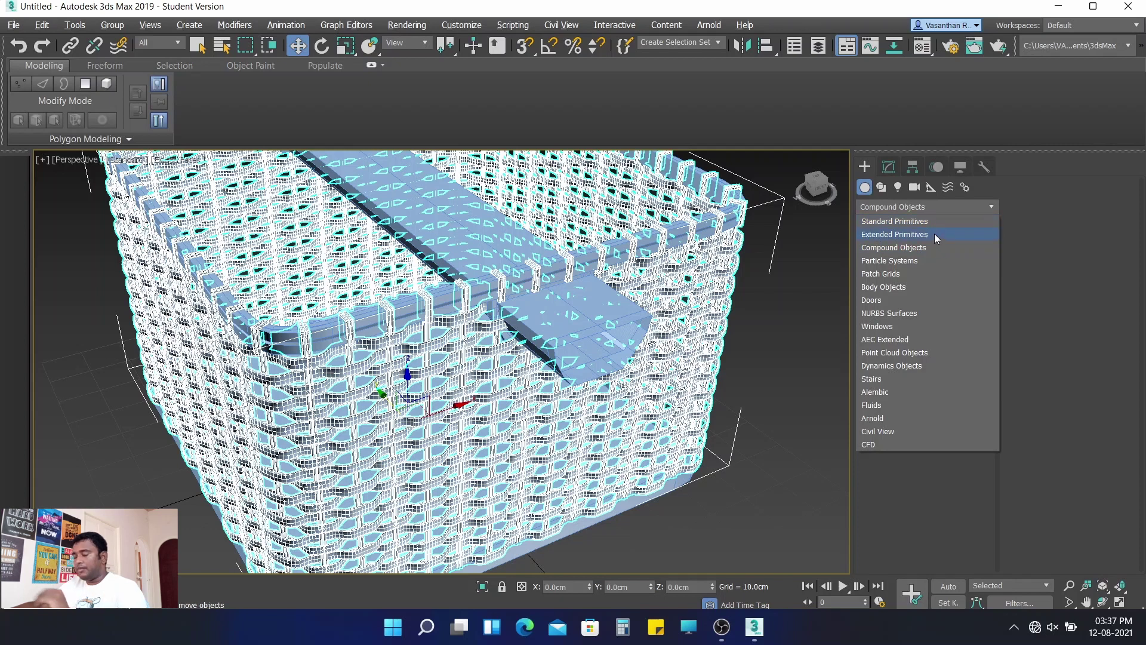
{"action": "left_click", "coordinate": [919, 248]}
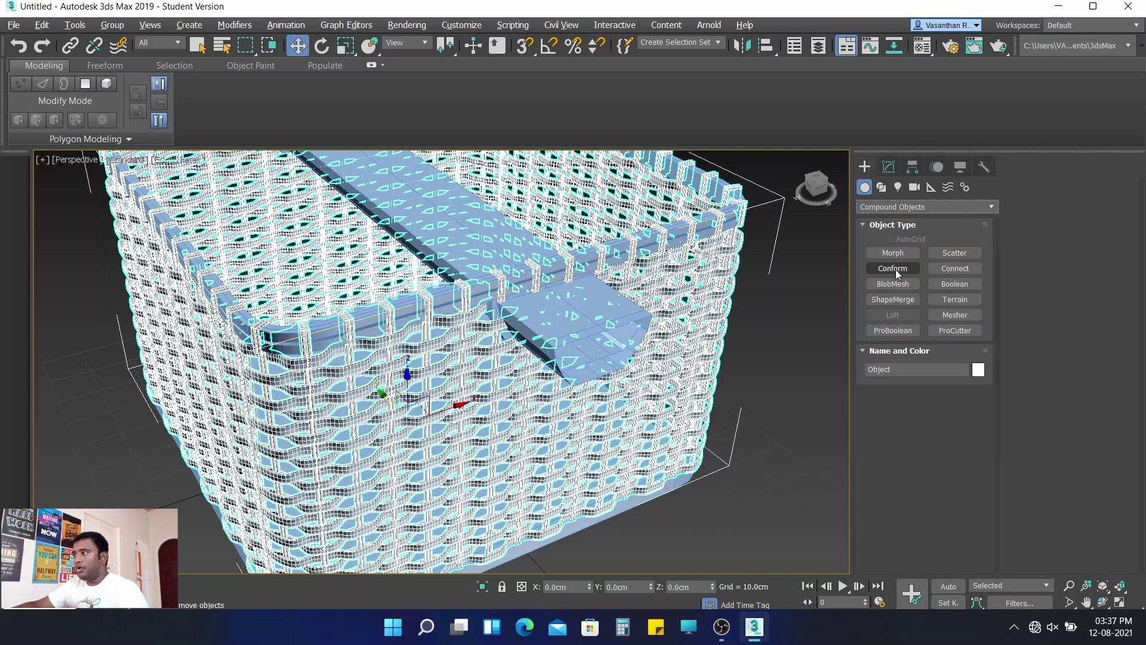
{"action": "left_click", "coordinate": [955, 285]}
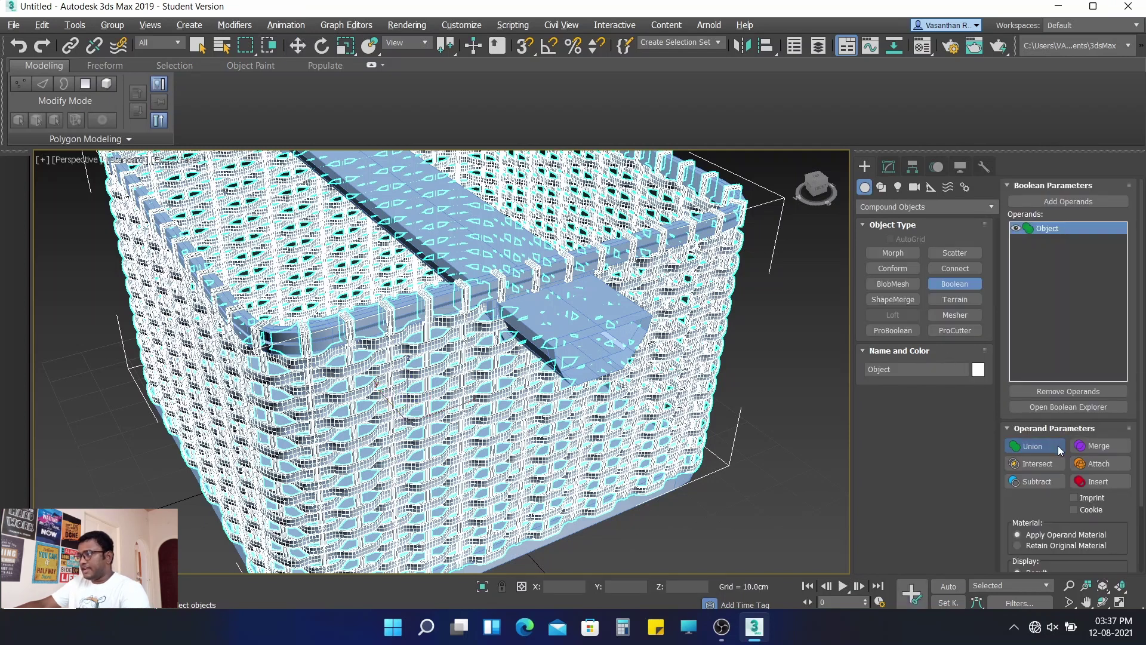
{"action": "left_click", "coordinate": [1048, 481]}
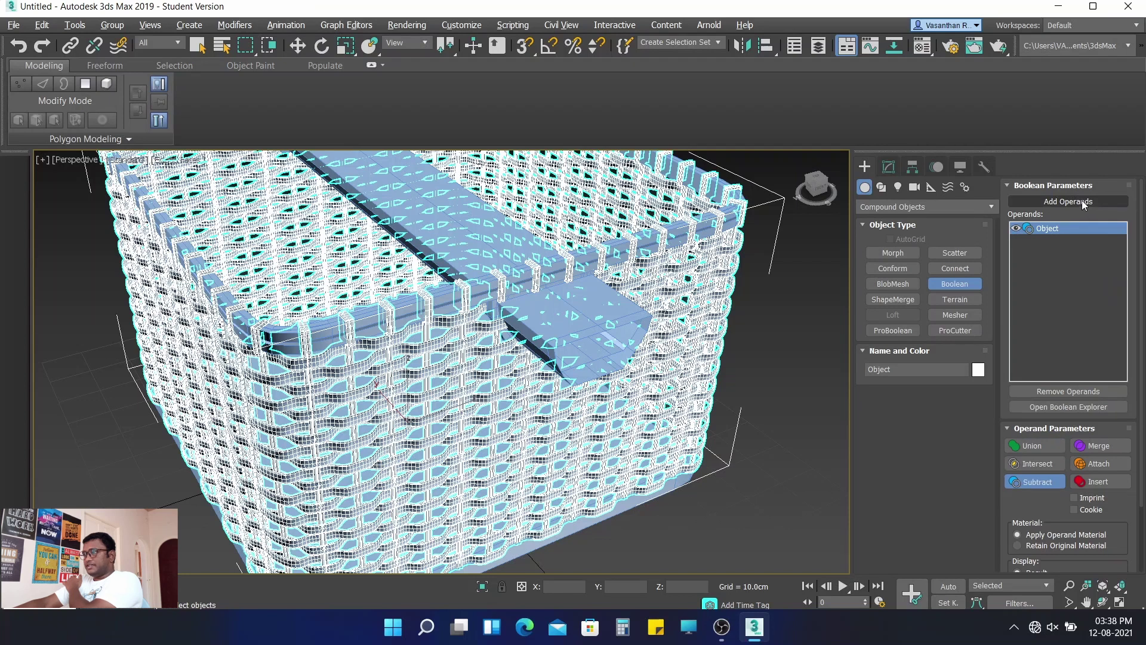
{"action": "left_click", "coordinate": [1080, 201]}
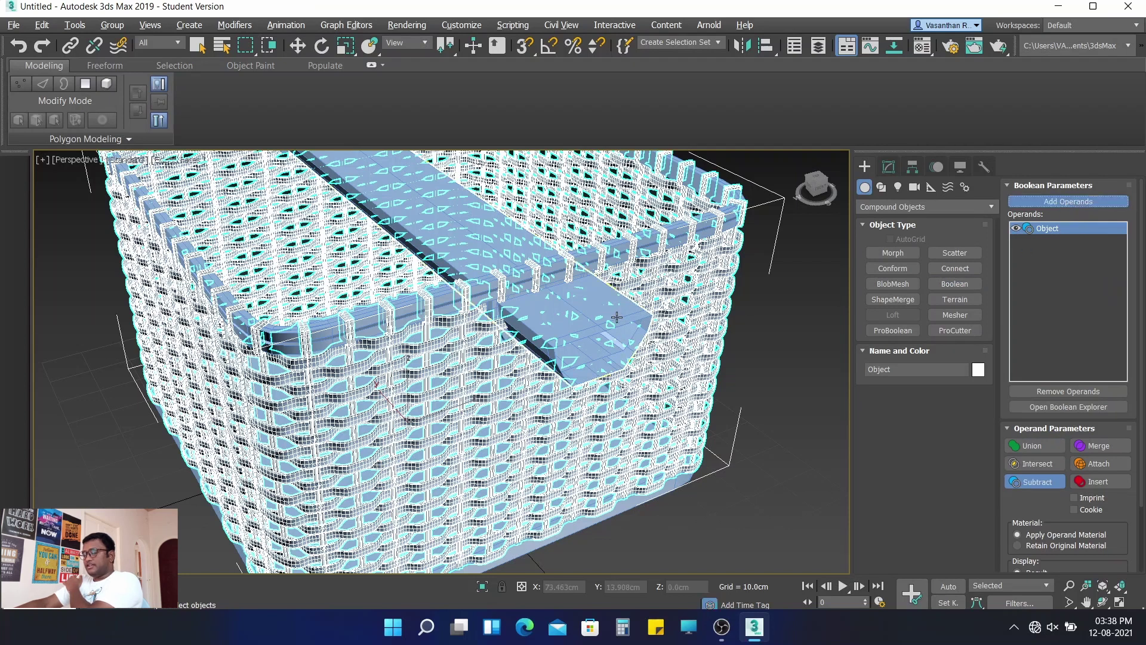
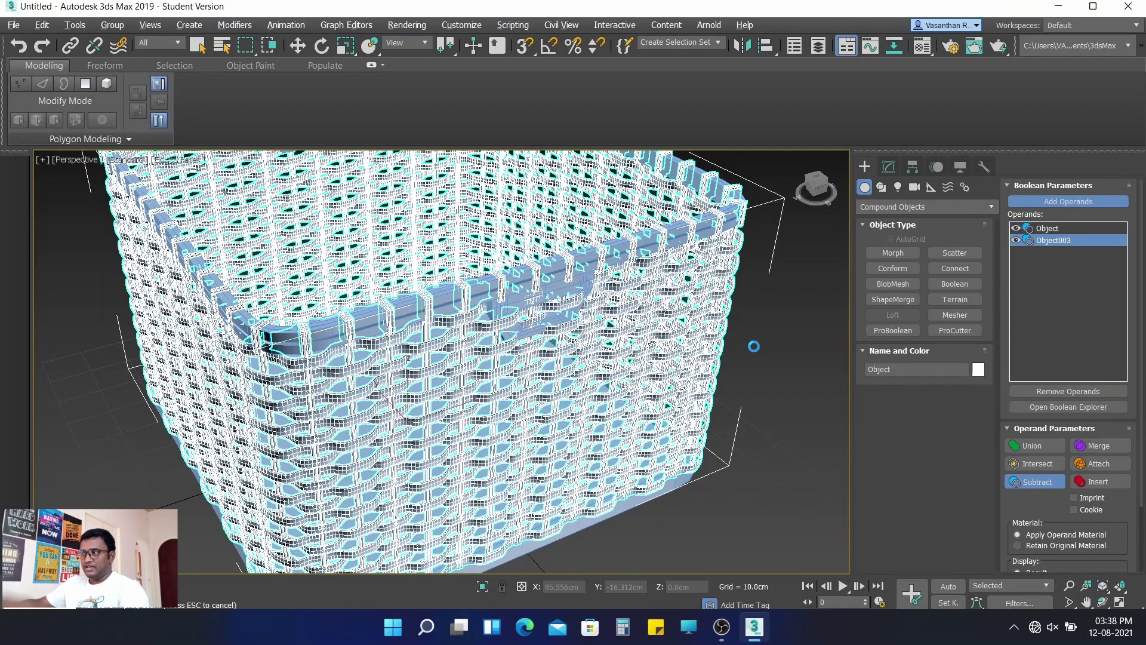
- Remove Object003 from the Boolean operands, leaving only Object as an operand
{"action": "scroll", "coordinate": [564, 306], "scroll_direction": "up", "scroll_amount": 5}
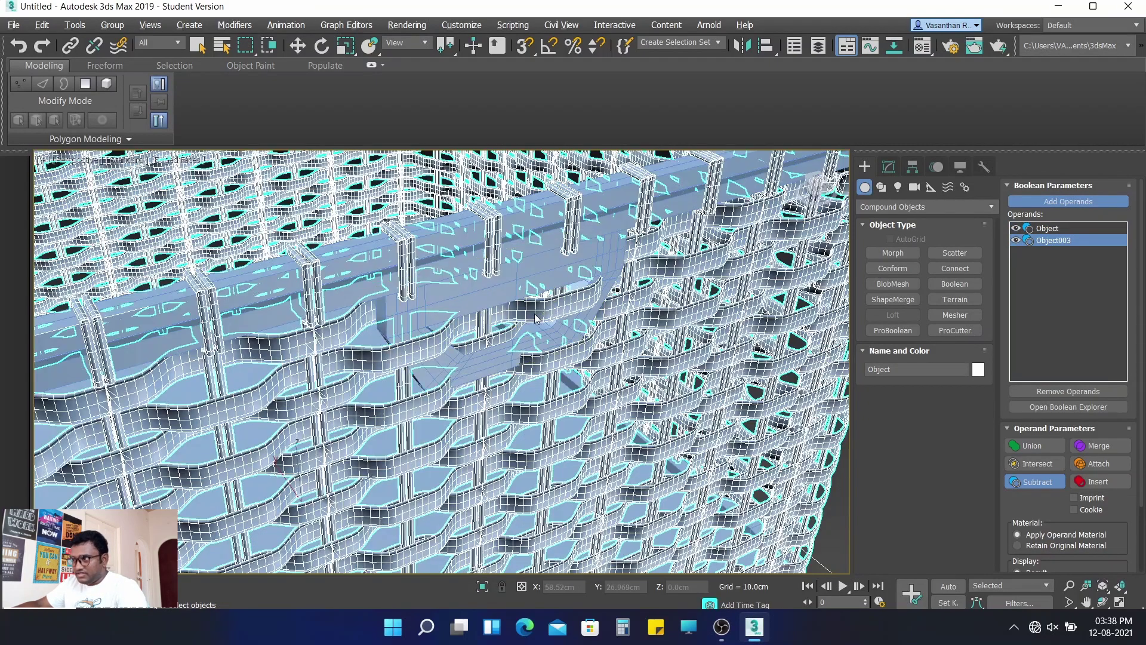
{"action": "scroll", "coordinate": [537, 346], "scroll_direction": "down", "scroll_amount": 5}
{"action": "middle_click_drag", "start_coordinate": [530, 353], "coordinate": [579, 391], "text": "alt"}
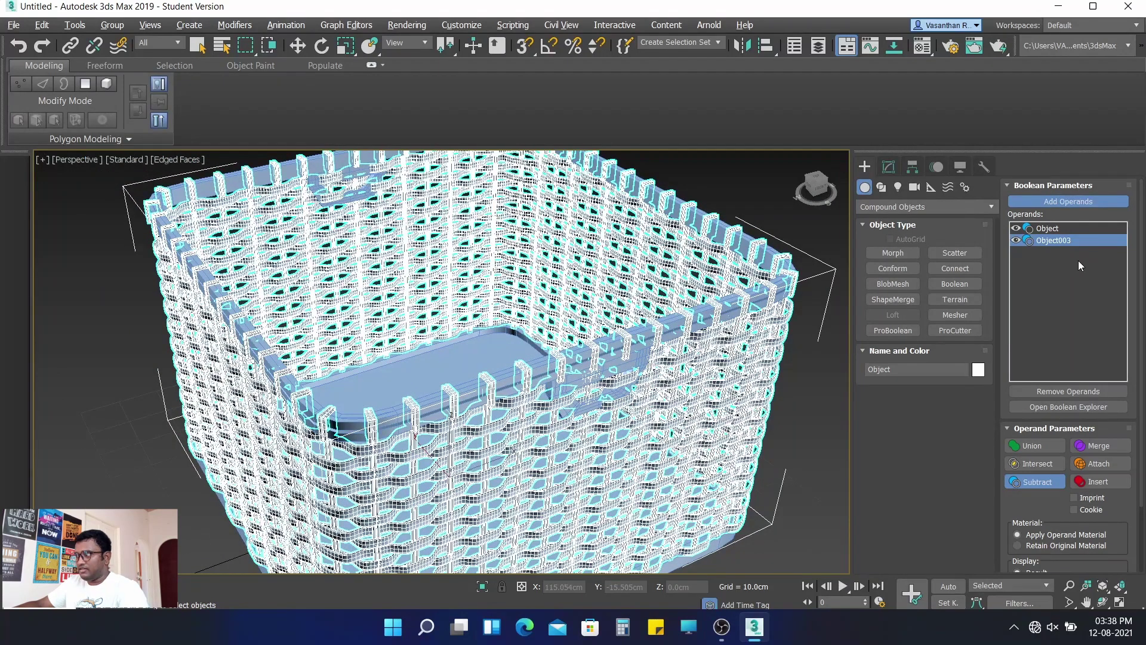
{"action": "left_click", "coordinate": [1064, 390]}
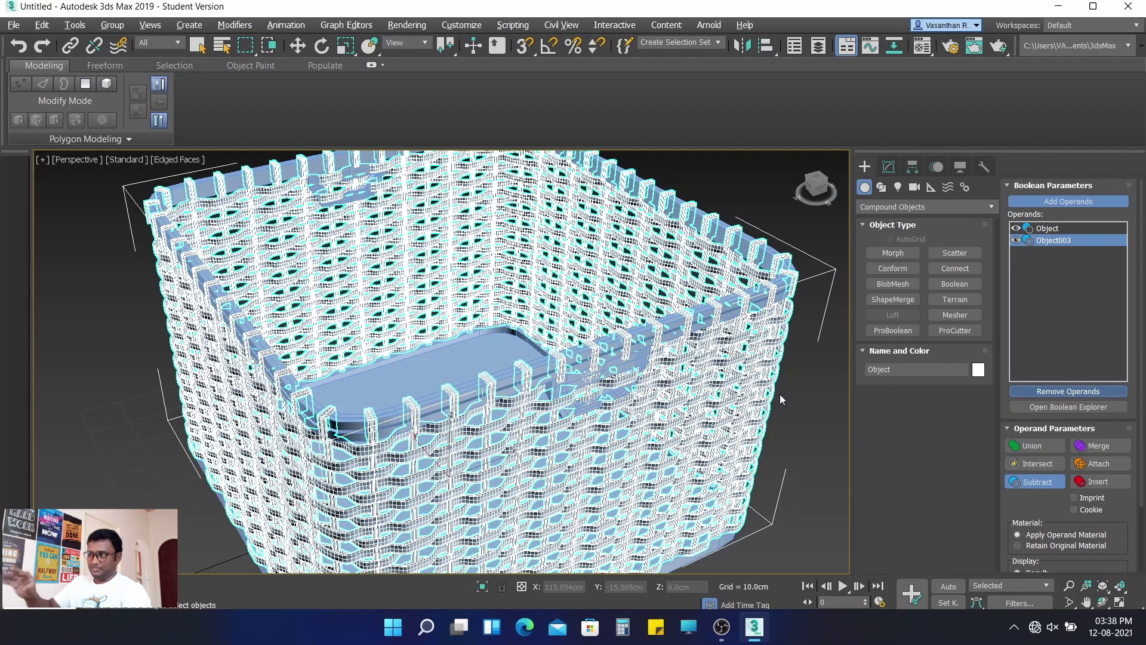
{"action": "key", "text": "Delete"}
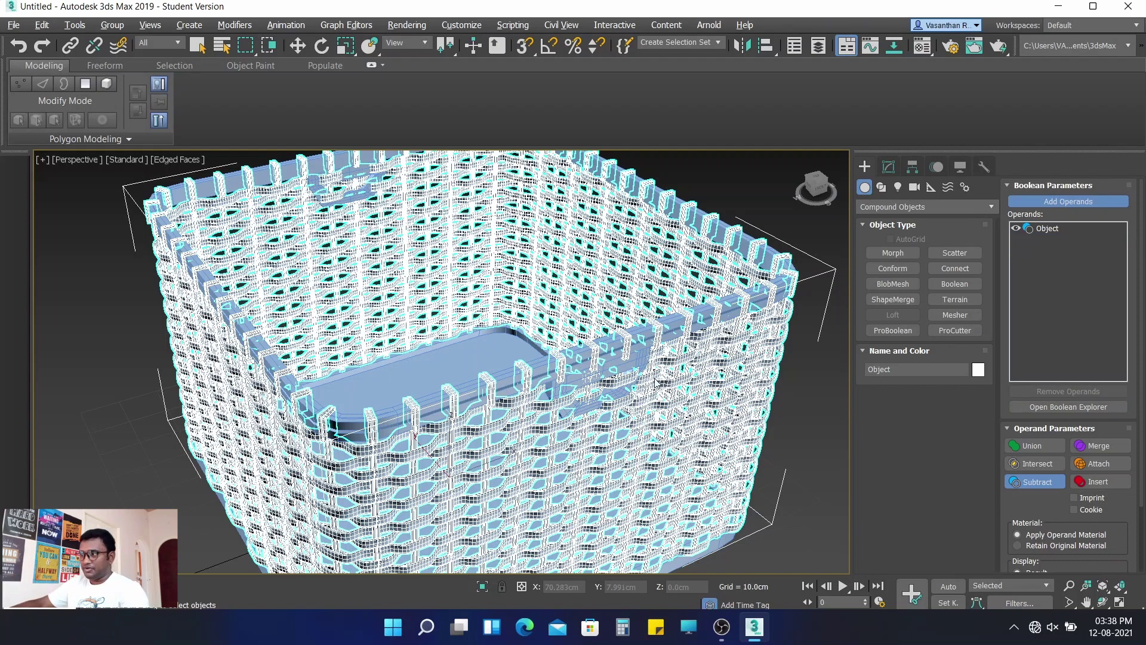
{"action": "mouse_move", "coordinate": [637, 397]}
{"action": "middle_mouse_down", "text": "alt"}
{"action": "mouse_move", "coordinate": [616, 380]}
{"action": "mouse_move", "coordinate": [702, 391]}
{"action": "middle_mouse_up", "text": "alt"}
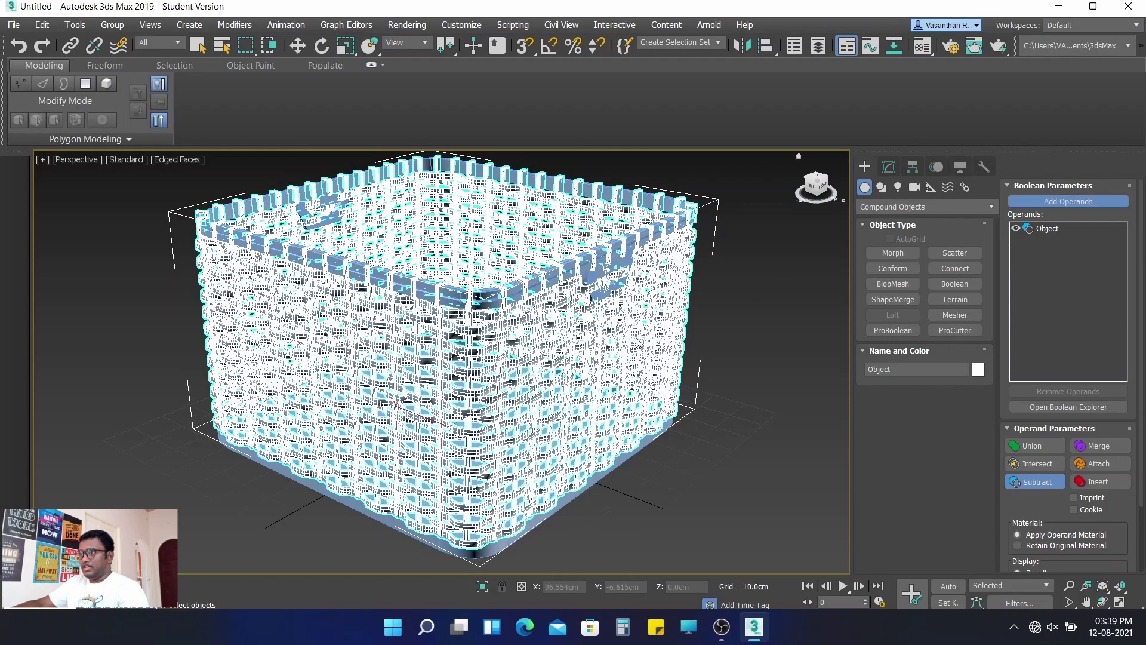
- Set the woven strands' object colour to the orange custom swatch
{"action": "left_click", "coordinate": [888, 167]}
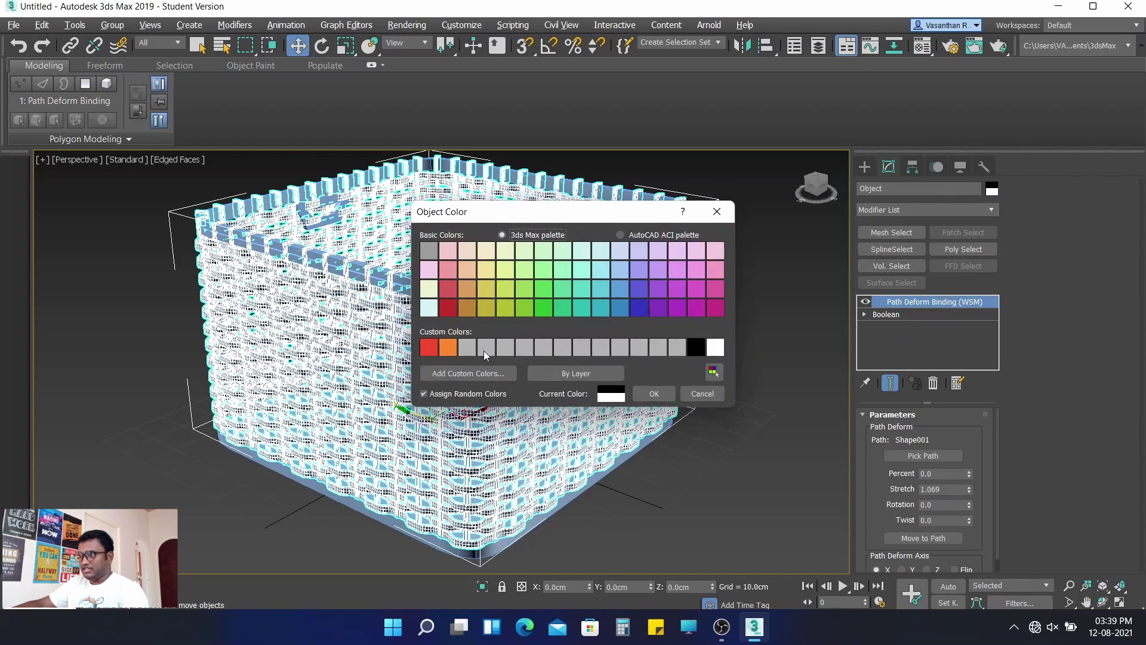
{"action": "left_click", "coordinate": [447, 348]}
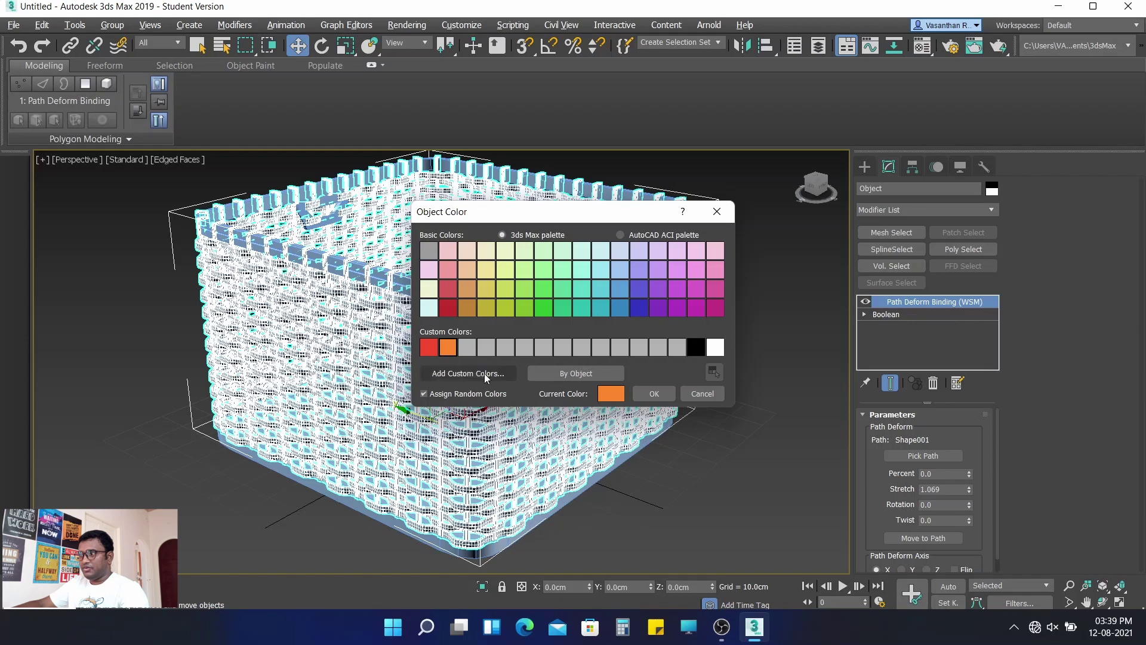
{"action": "left_click", "coordinate": [482, 371]}
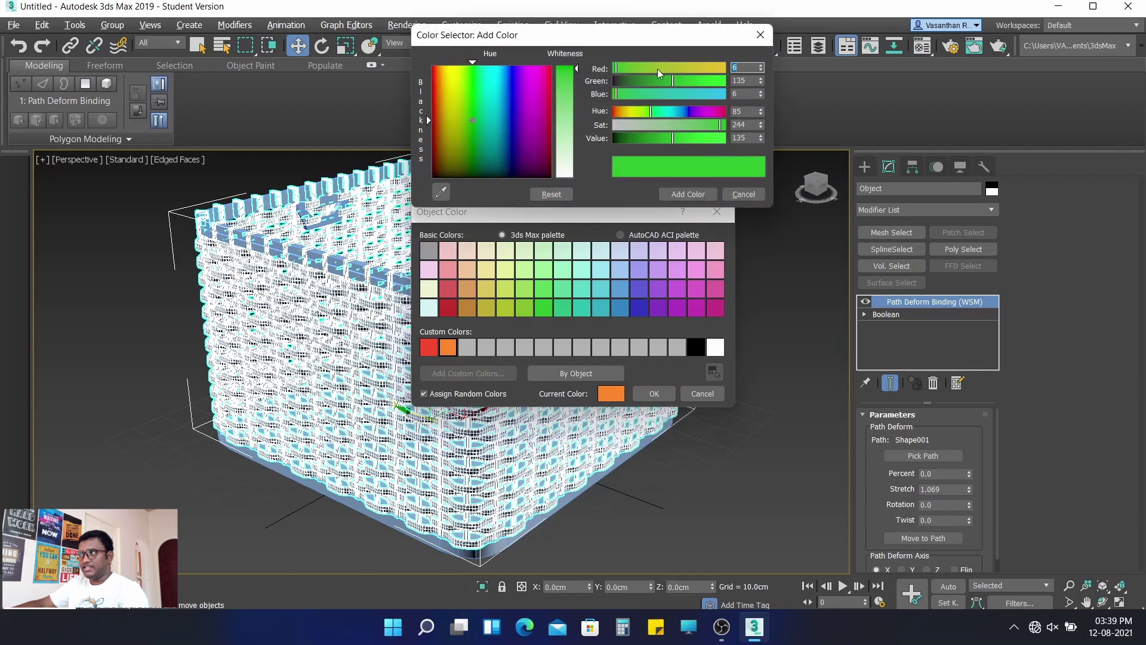
{"action": "left_click", "coordinate": [760, 34]}
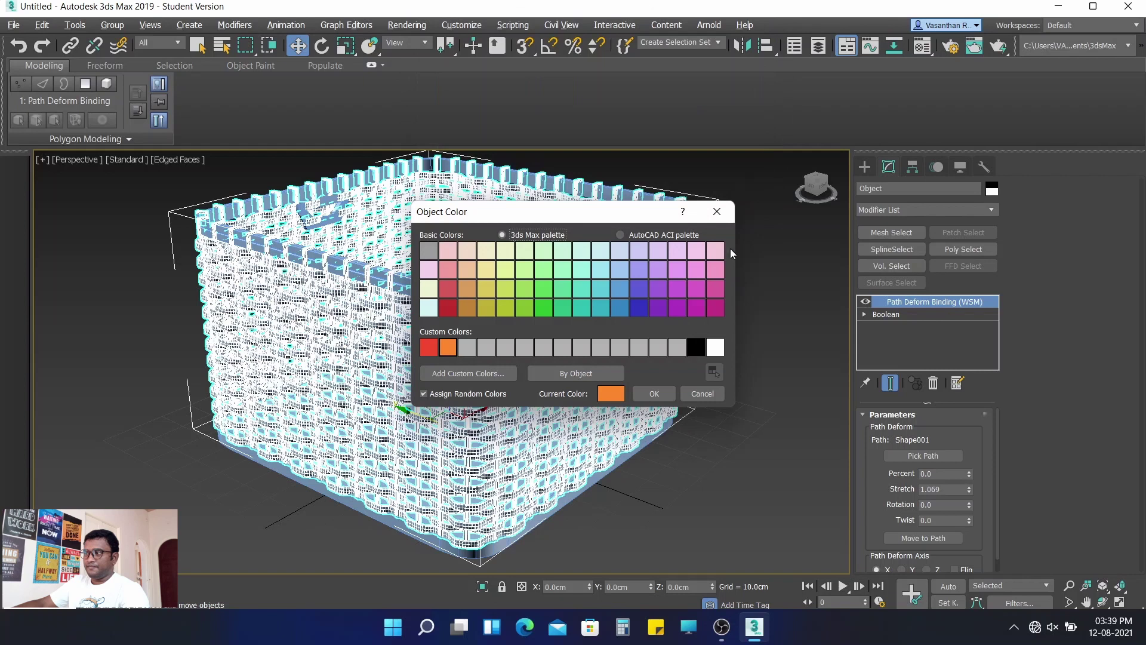
{"action": "left_click", "coordinate": [653, 395]}
{"action": "left_click", "coordinate": [782, 453]}
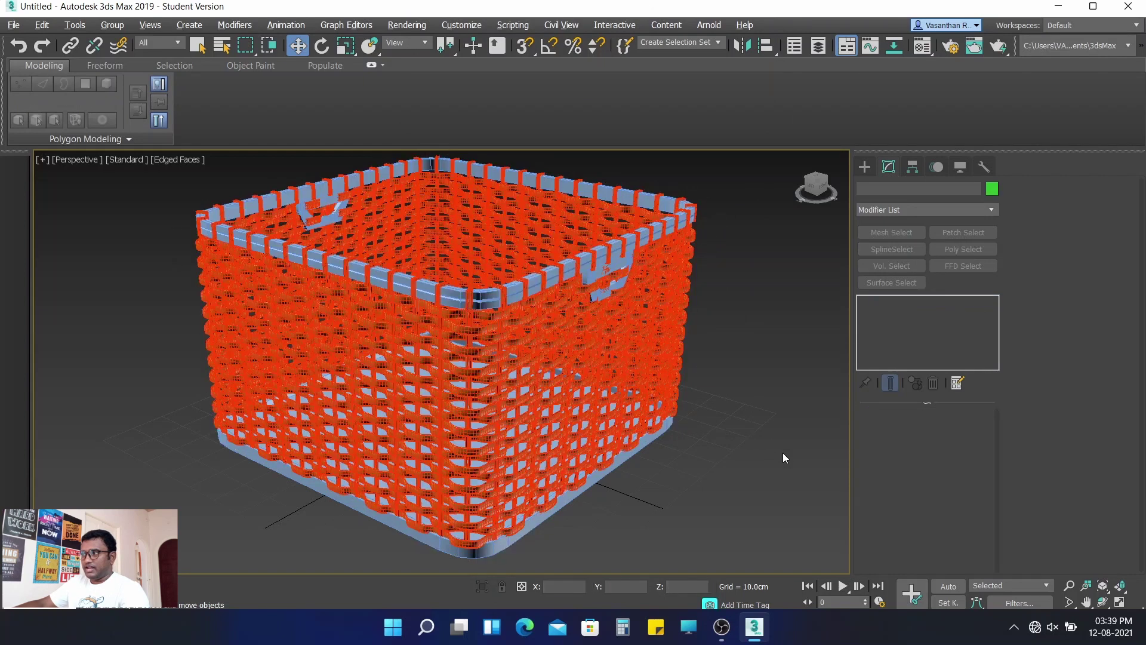
{"action": "middle_click_drag", "start_coordinate": [790, 456], "coordinate": [751, 448], "text": "alt"}
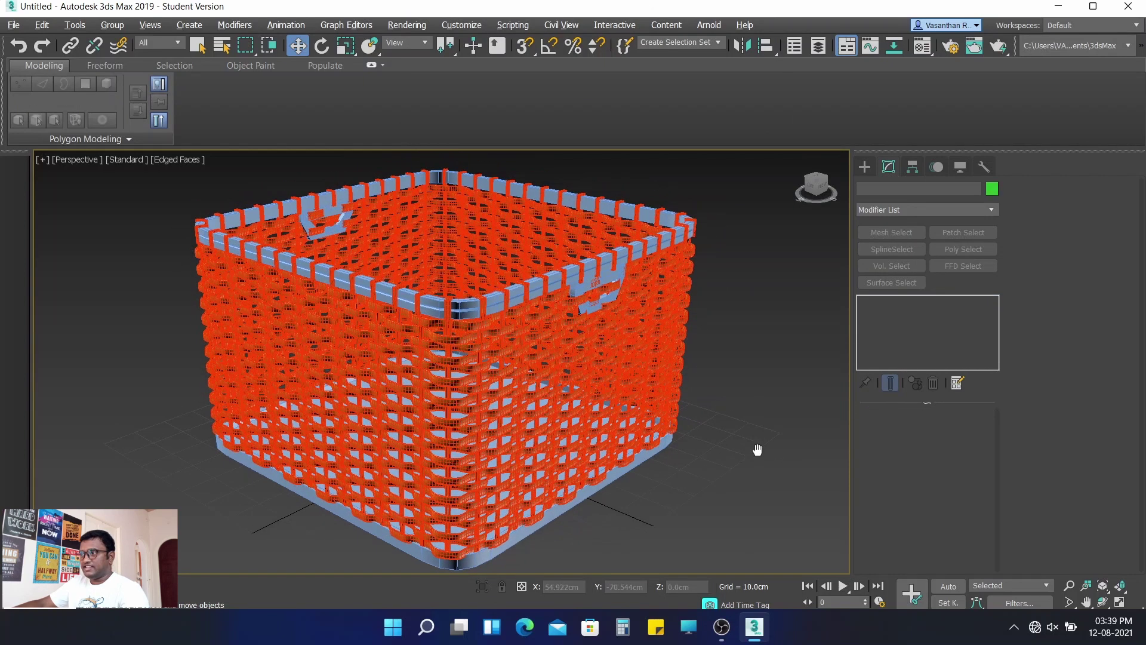
{"action": "left_click", "coordinate": [592, 257]}
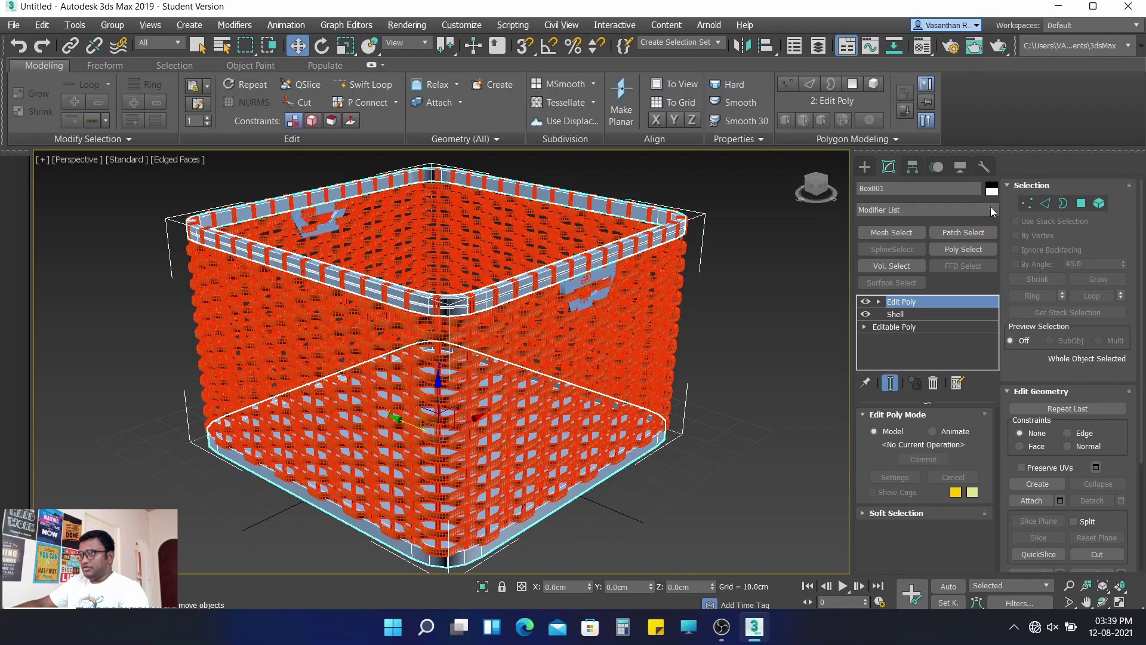
- Set the object colour of Box001 and Object001 to the white custom swatch
{"action": "left_click", "coordinate": [715, 347]}
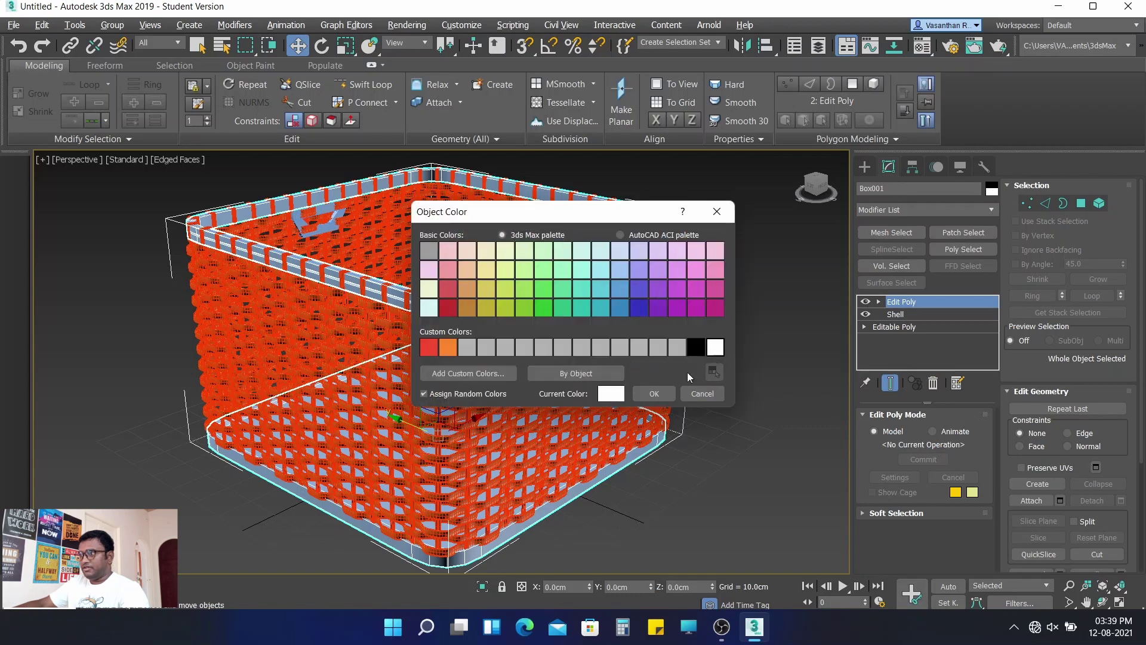
{"action": "left_click", "coordinate": [656, 390]}
{"action": "left_click", "coordinate": [787, 375]}
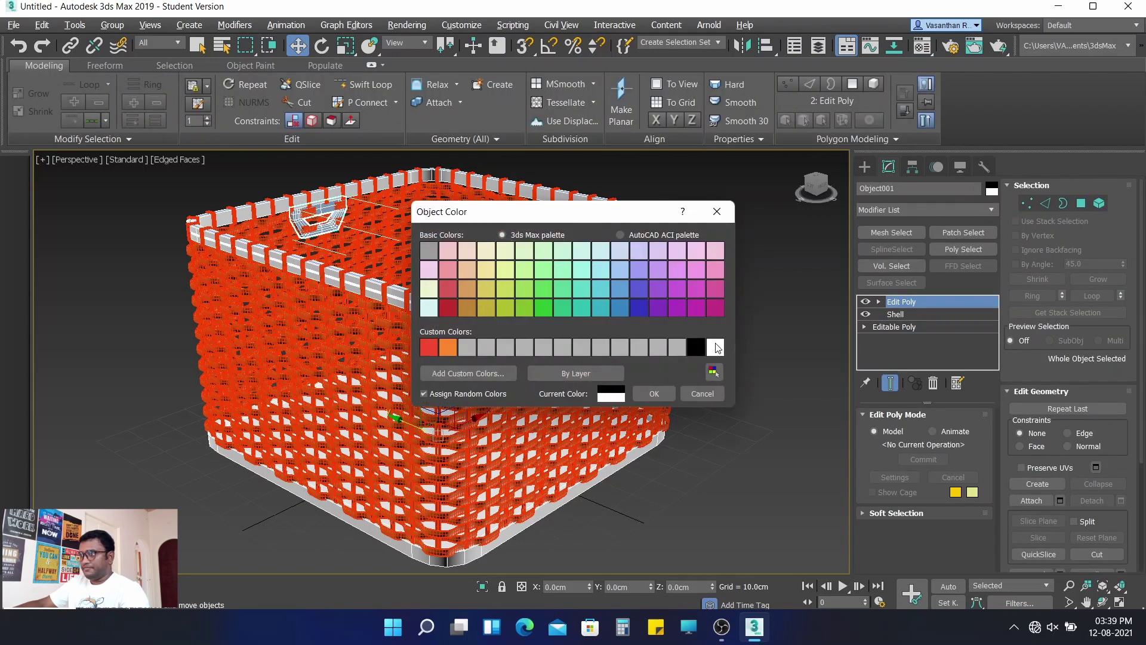
{"action": "left_click", "coordinate": [715, 346]}
{"action": "left_click", "coordinate": [647, 392]}
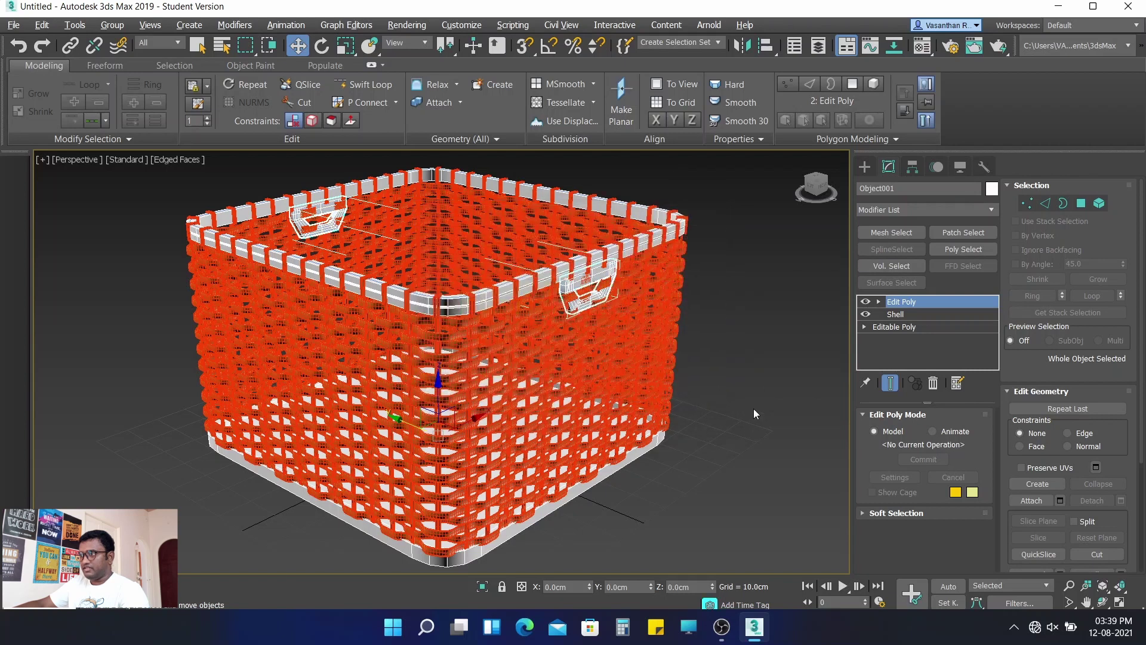
{"action": "left_click", "coordinate": [791, 395]}
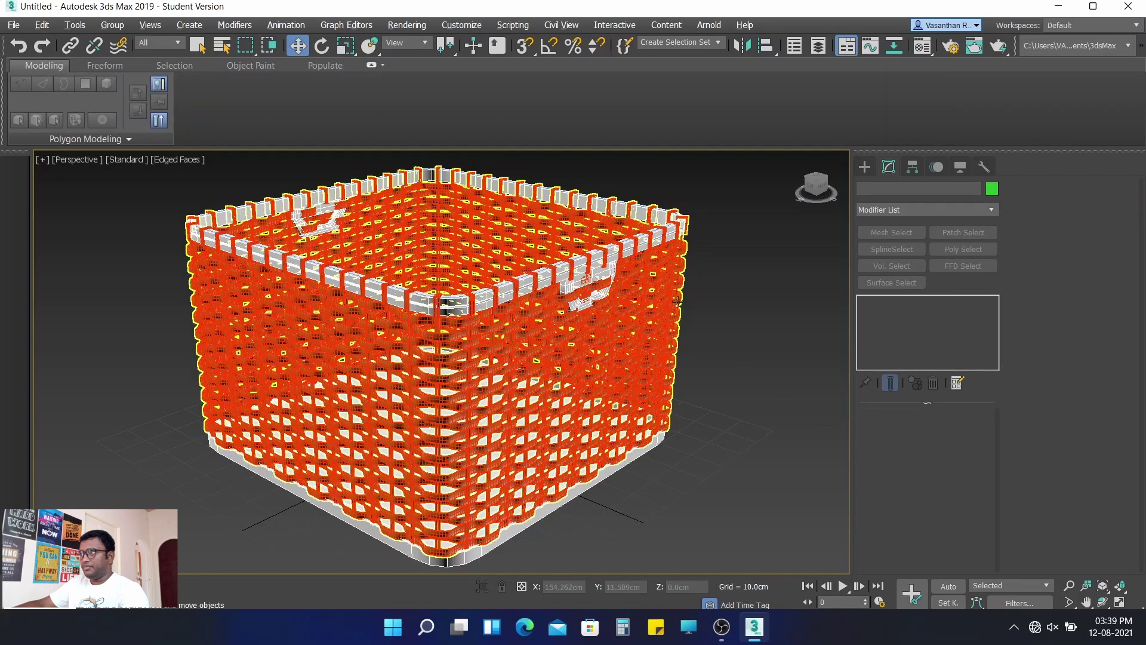
- Render the Perspective viewport of the basket with the ART Renderer from Render Setup
{"action": "left_click", "coordinate": [945, 48]}
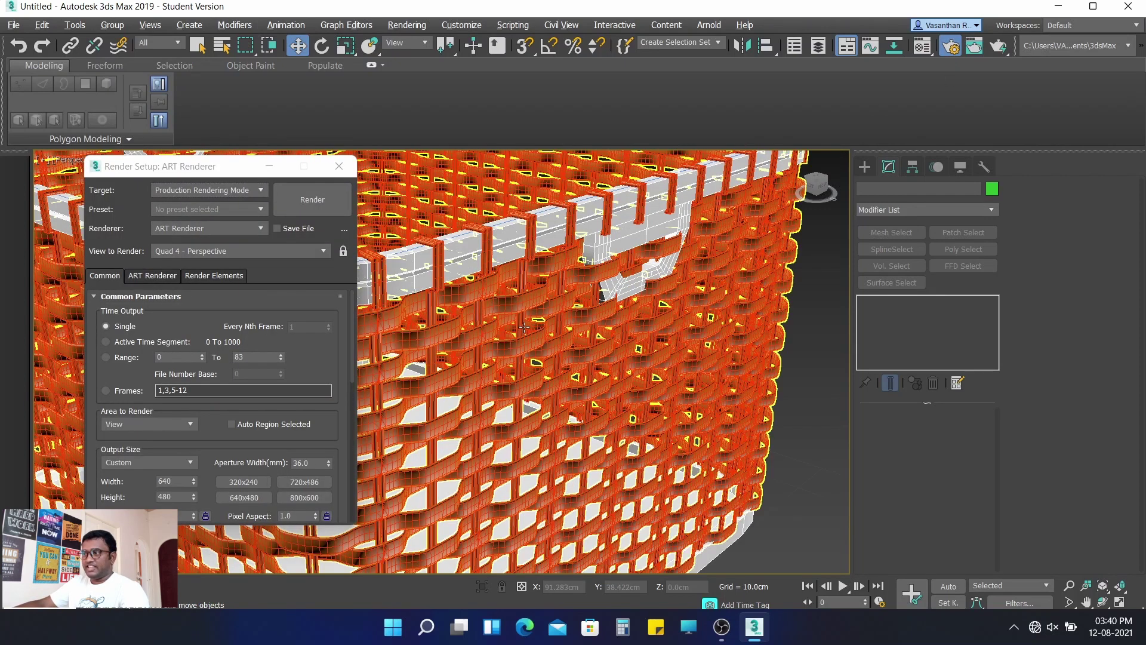
{"action": "scroll", "coordinate": [542, 326], "scroll_direction": "up", "scroll_amount": 5}
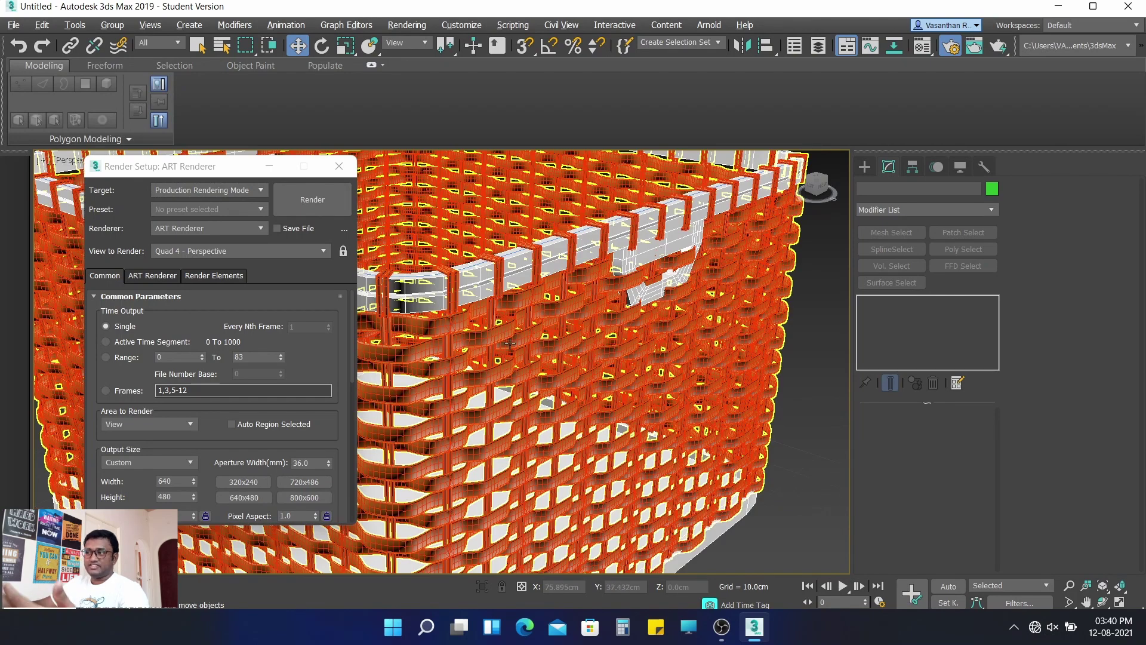
{"action": "middle_click_drag", "start_coordinate": [509, 342], "coordinate": [535, 291], "text": "alt"}
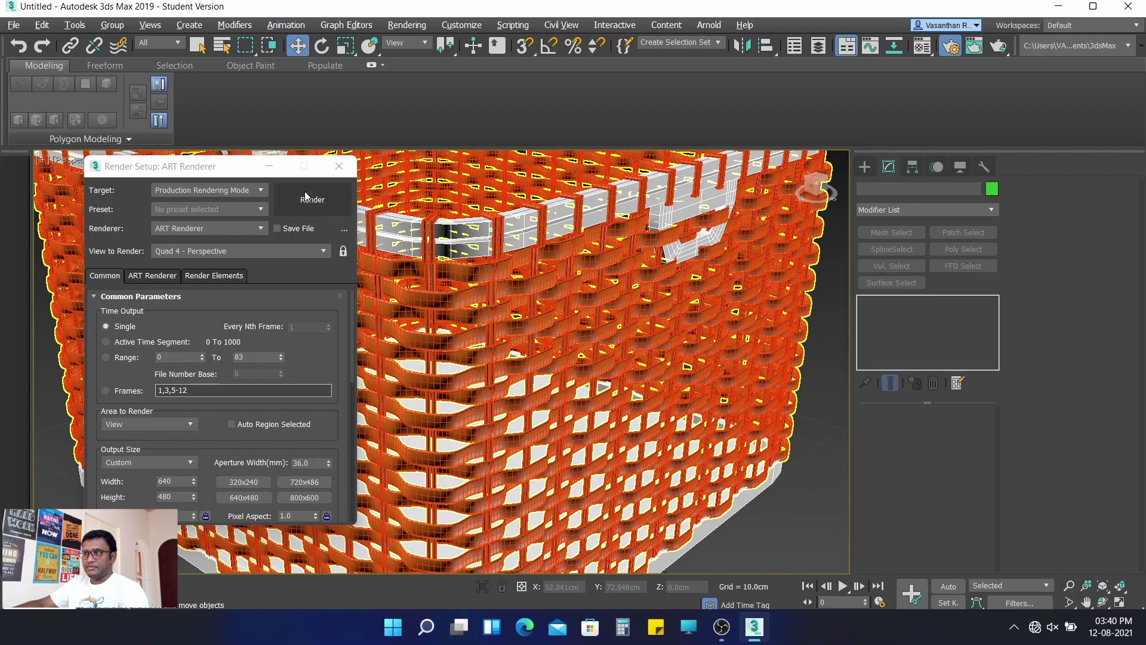
{"action": "left_click", "coordinate": [306, 202]}
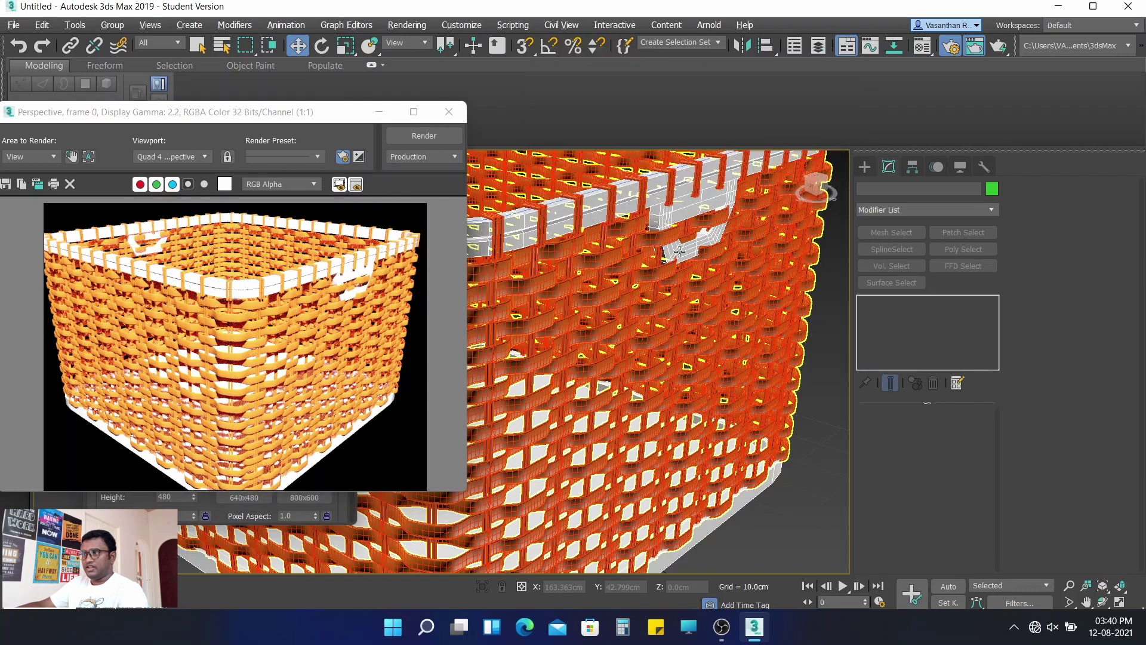
- Zoom out to the whole basket, move the Rendered Frame Window, and close Render Setup
{"action": "scroll", "coordinate": [680, 251], "scroll_direction": "down", "scroll_amount": 2}
{"action": "scroll", "coordinate": [624, 311], "scroll_direction": "down", "scroll_amount": 3}
{"action": "middle_click_drag", "start_coordinate": [696, 289], "coordinate": [719, 322]}
{"action": "scroll", "coordinate": [719, 323], "scroll_direction": "down", "scroll_amount": 2}
{"action": "scroll", "coordinate": [719, 323], "scroll_direction": "up", "scroll_amount": 2}
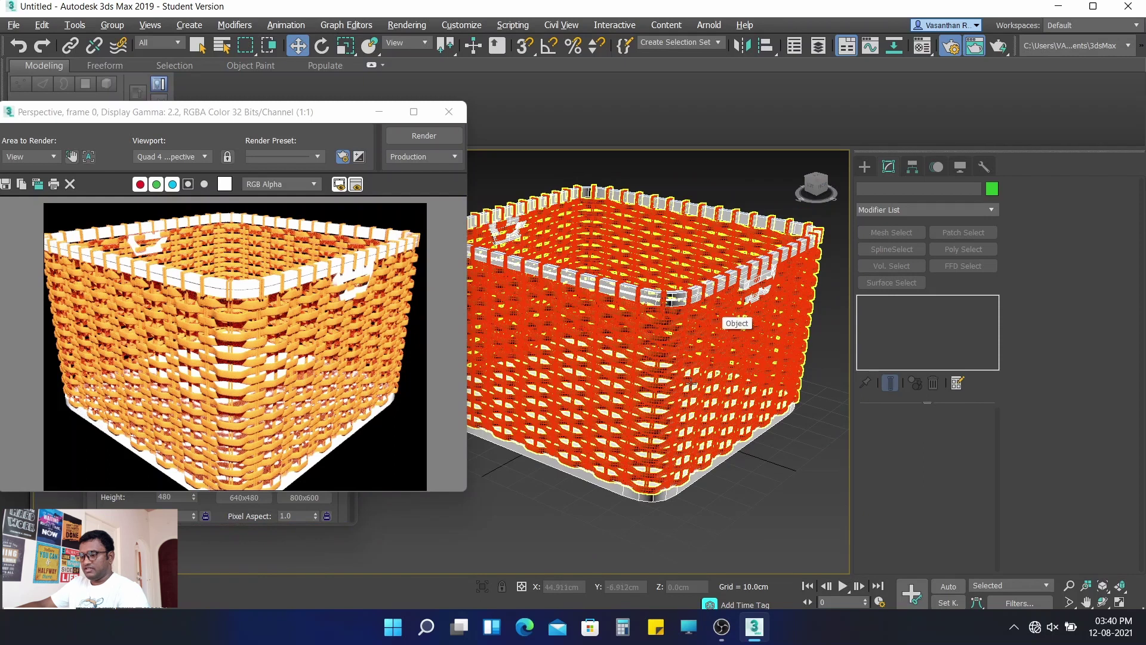
{"action": "middle_click_drag", "start_coordinate": [691, 385], "coordinate": [479, 364], "text": "alt"}
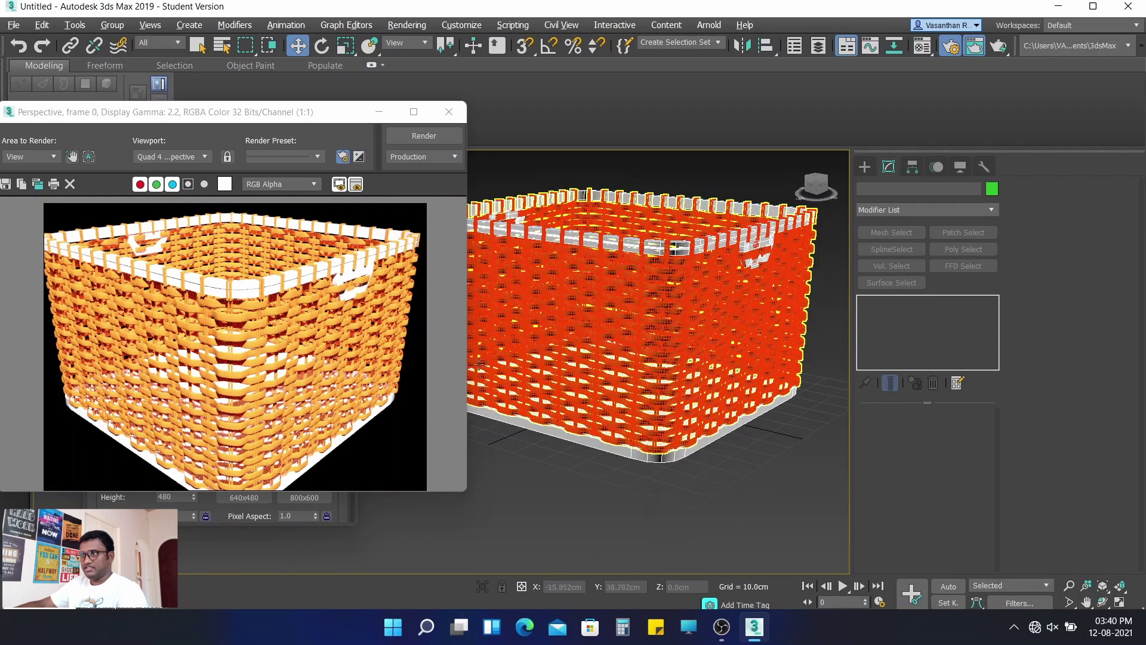
{"action": "left_click_drag", "start_coordinate": [179, 117], "coordinate": [175, 233]}
{"action": "left_click", "coordinate": [339, 166]}
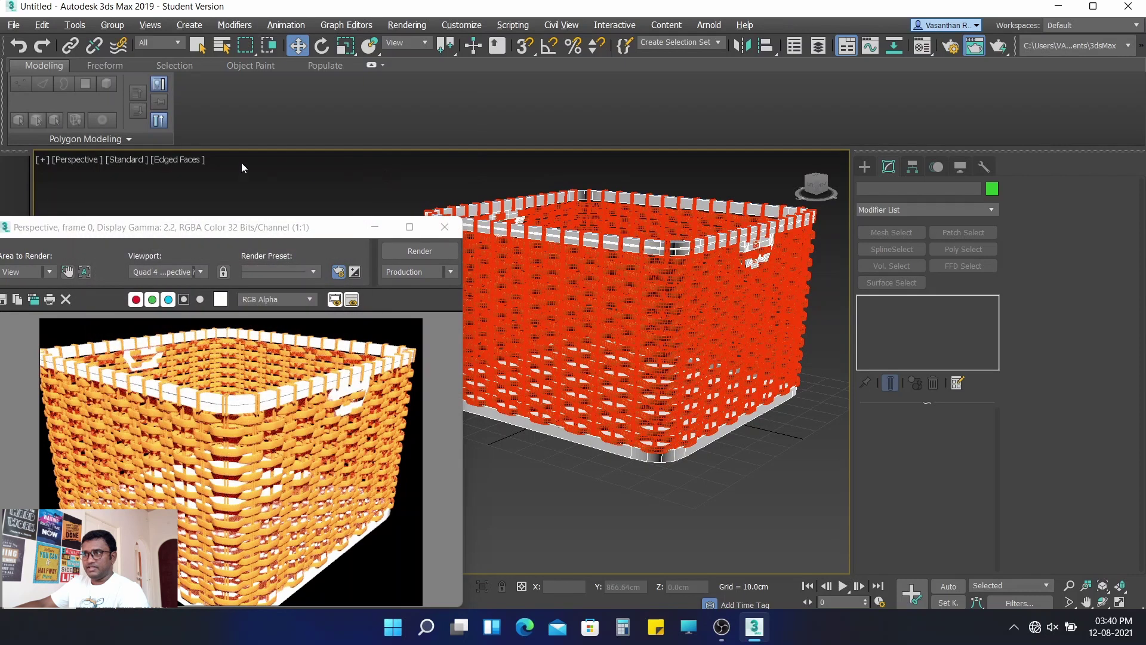
- Turn off Edged Faces and switch the viewport display to High Quality
{"action": "left_click", "coordinate": [191, 160]}
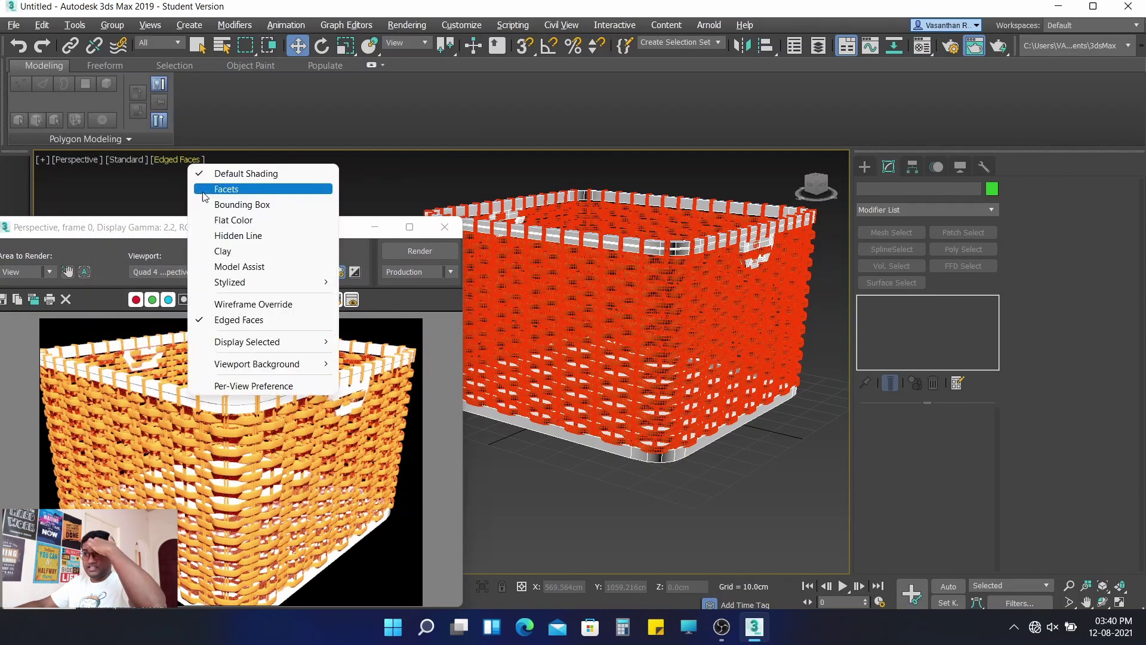
{"action": "left_click", "coordinate": [239, 319]}
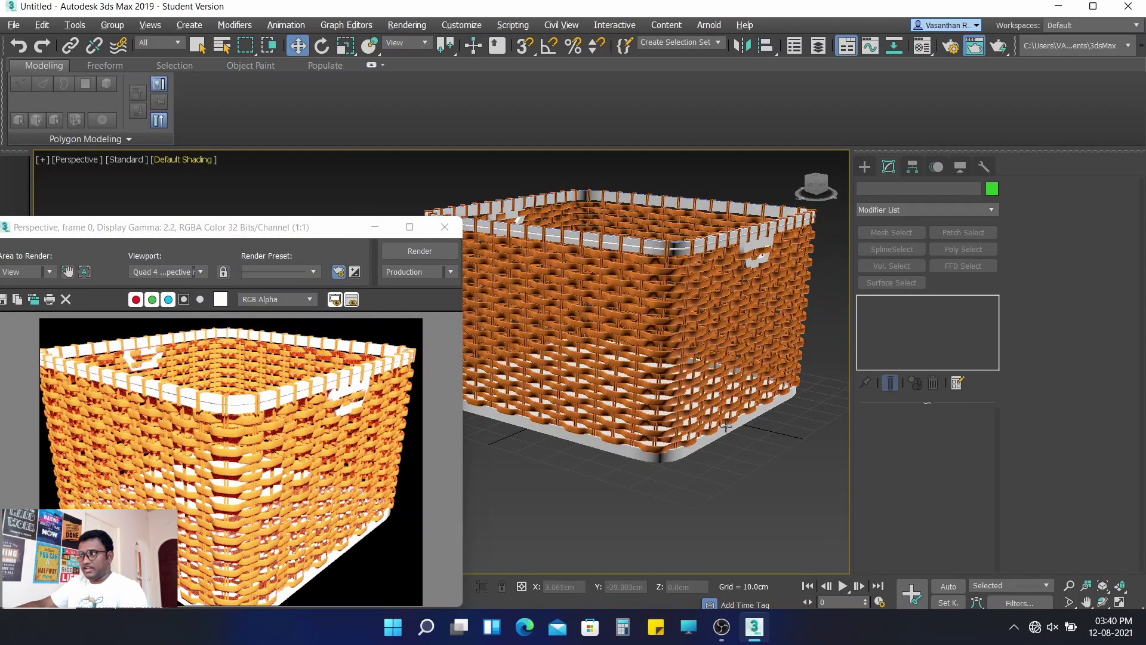
{"action": "left_click", "coordinate": [109, 166]}
{"action": "left_click", "coordinate": [156, 187]}
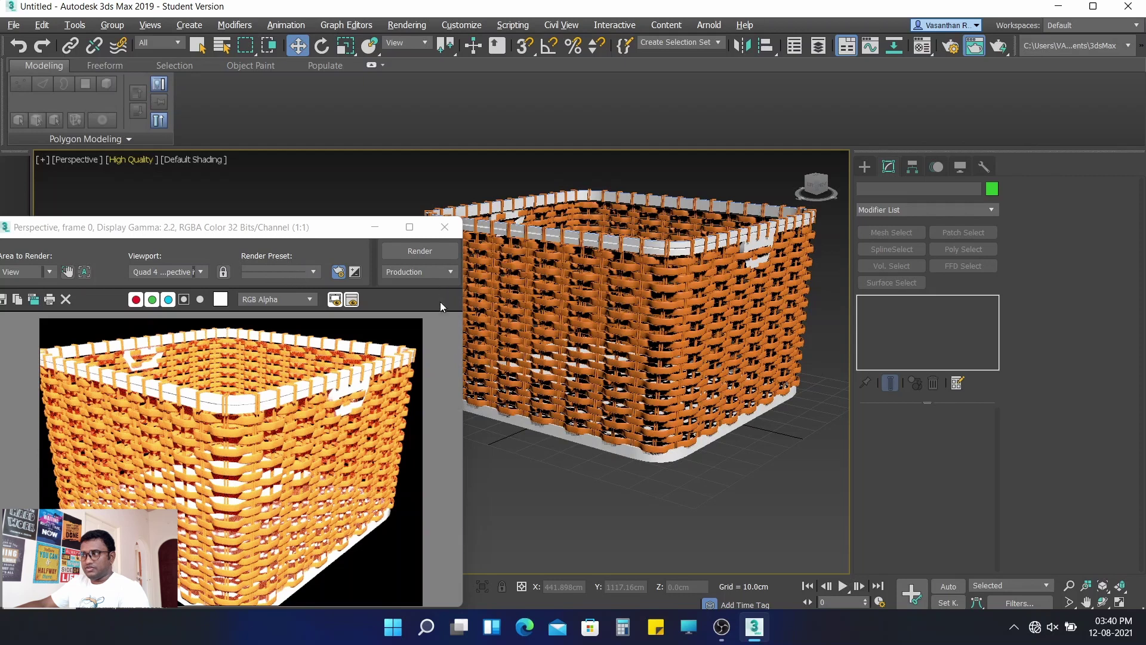
- Orbit to a frontal basket view, select the basket, and move the render frame aside
{"action": "left_click_drag", "start_coordinate": [230, 233], "coordinate": [220, 187]}
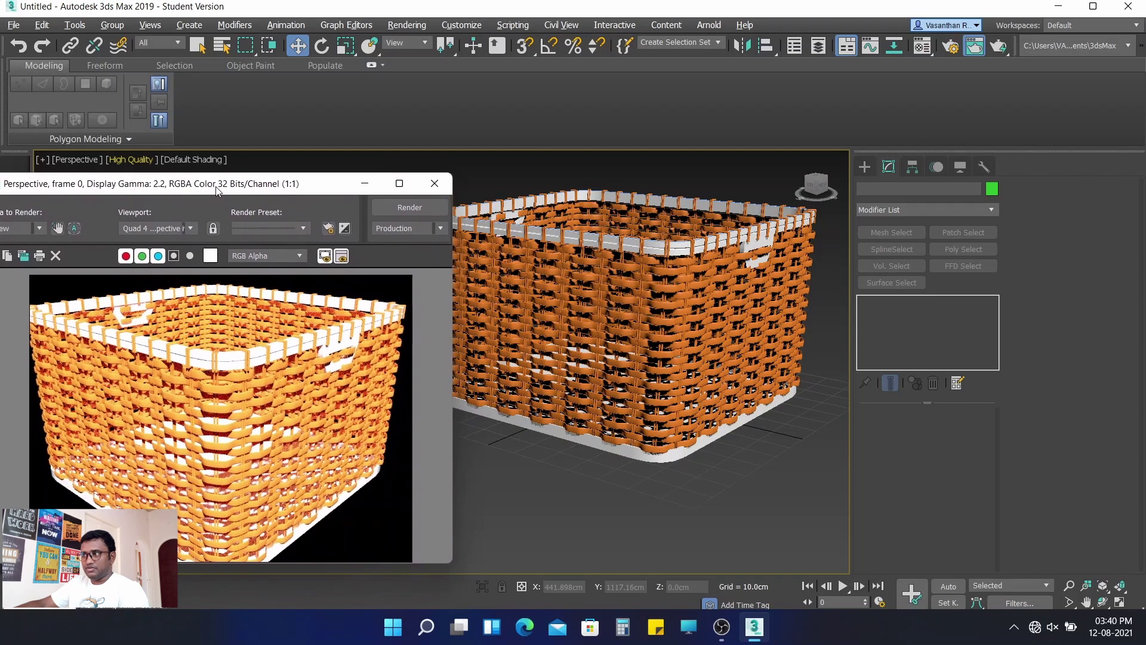
{"action": "middle_click_drag", "start_coordinate": [526, 279], "coordinate": [573, 334], "text": "alt"}
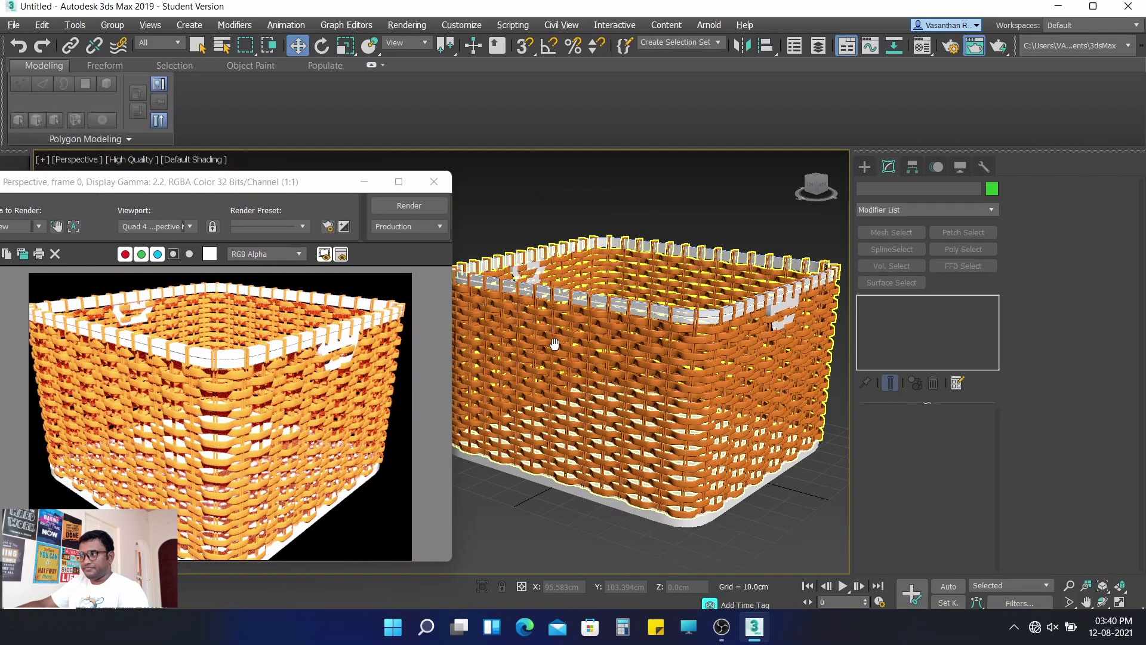
{"action": "mouse_move", "coordinate": [646, 401]}
{"action": "middle_mouse_down", "text": "alt"}
{"action": "mouse_move", "coordinate": [633, 399]}
{"action": "mouse_move", "coordinate": [704, 373]}
{"action": "middle_mouse_up", "text": "alt"}
{"action": "left_click", "coordinate": [633, 399]}
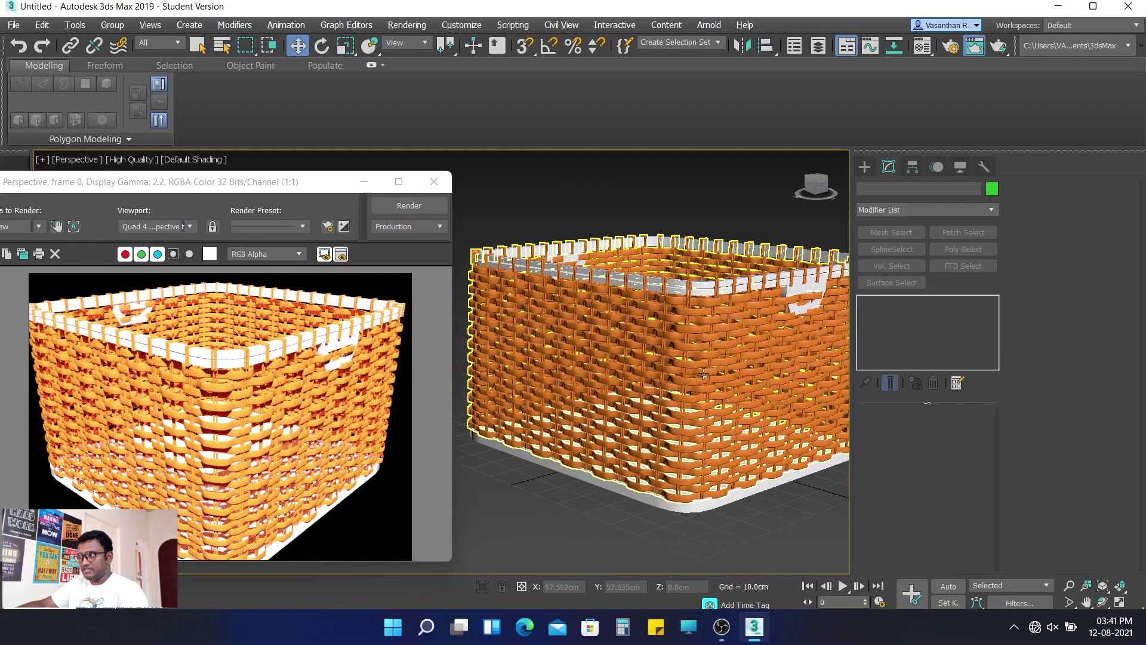
{"action": "middle_click_drag", "start_coordinate": [702, 414], "coordinate": [690, 417]}
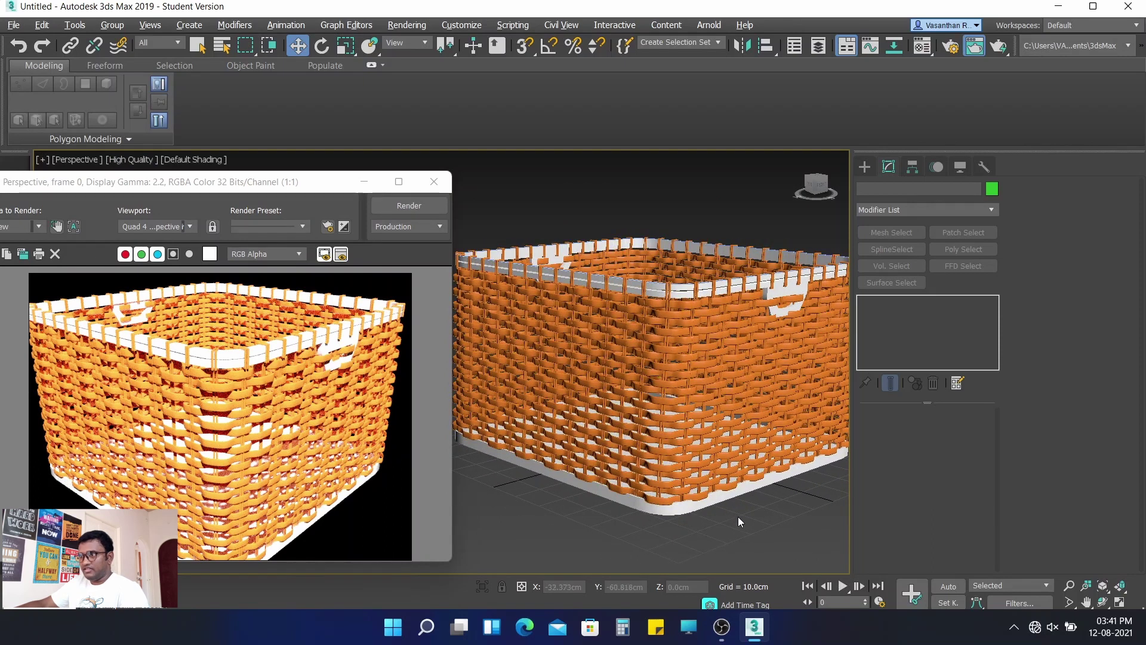
{"action": "left_click_drag", "start_coordinate": [235, 191], "coordinate": [219, 46]}
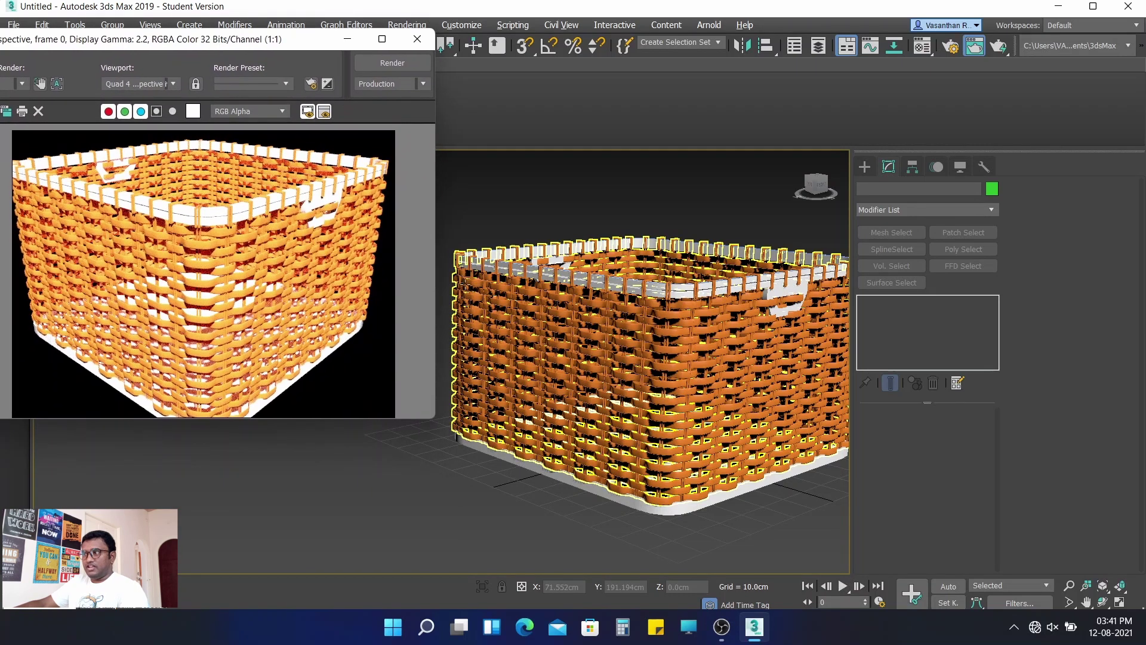
- Select Box001 to show its Edit Poly, Shell and Editable Poly modifier stack
{"action": "middle_click_drag", "start_coordinate": [664, 317], "coordinate": [650, 388], "text": "alt"}
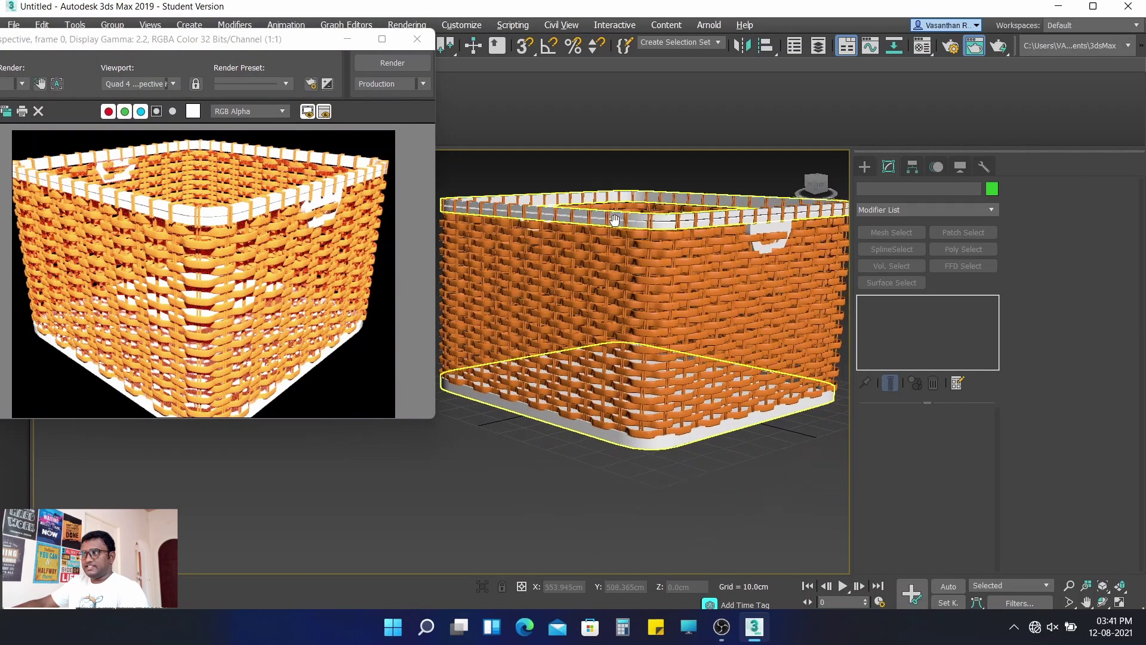
{"action": "left_click", "coordinate": [683, 479]}
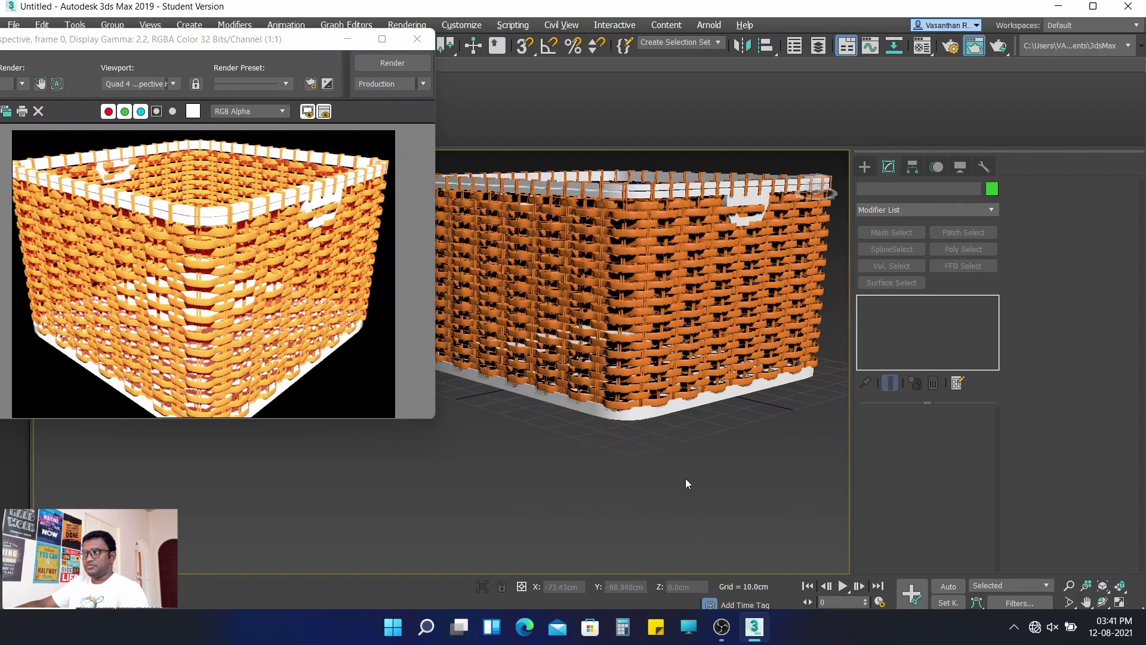
{"action": "left_click", "coordinate": [646, 355]}
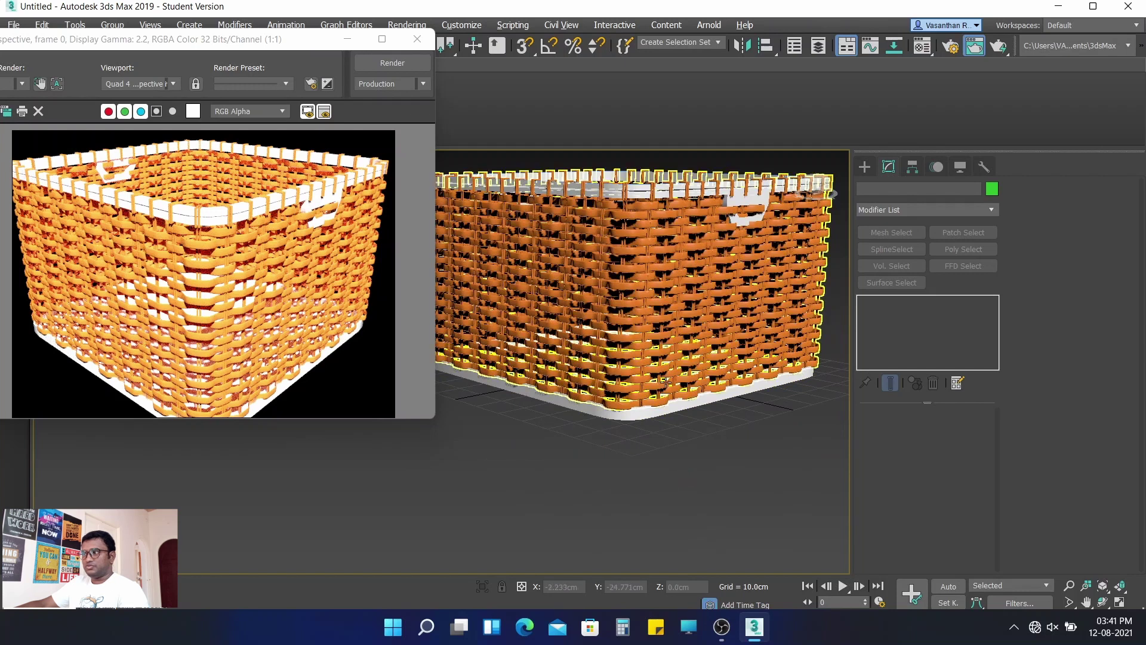
{"action": "left_click", "coordinate": [633, 418]}
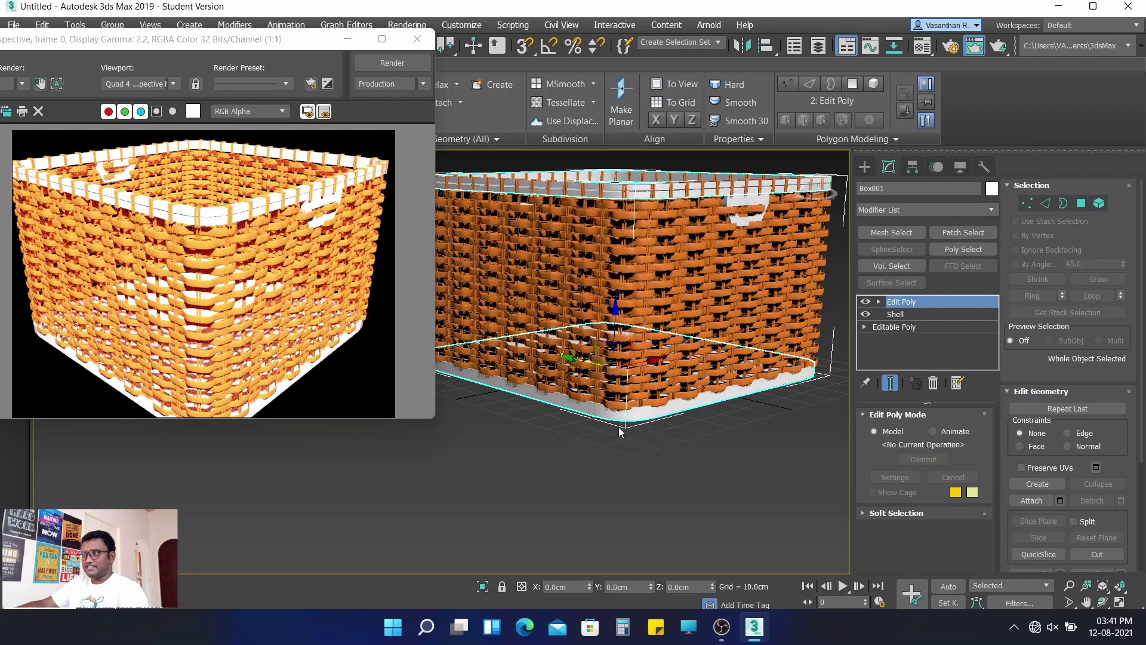
{"action": "scroll", "coordinate": [622, 428], "scroll_direction": "down", "scroll_amount": 3}
{"action": "scroll", "coordinate": [623, 428], "scroll_direction": "up", "scroll_amount": 3}
{"action": "scroll", "coordinate": [623, 428], "scroll_direction": "down", "scroll_amount": 3}
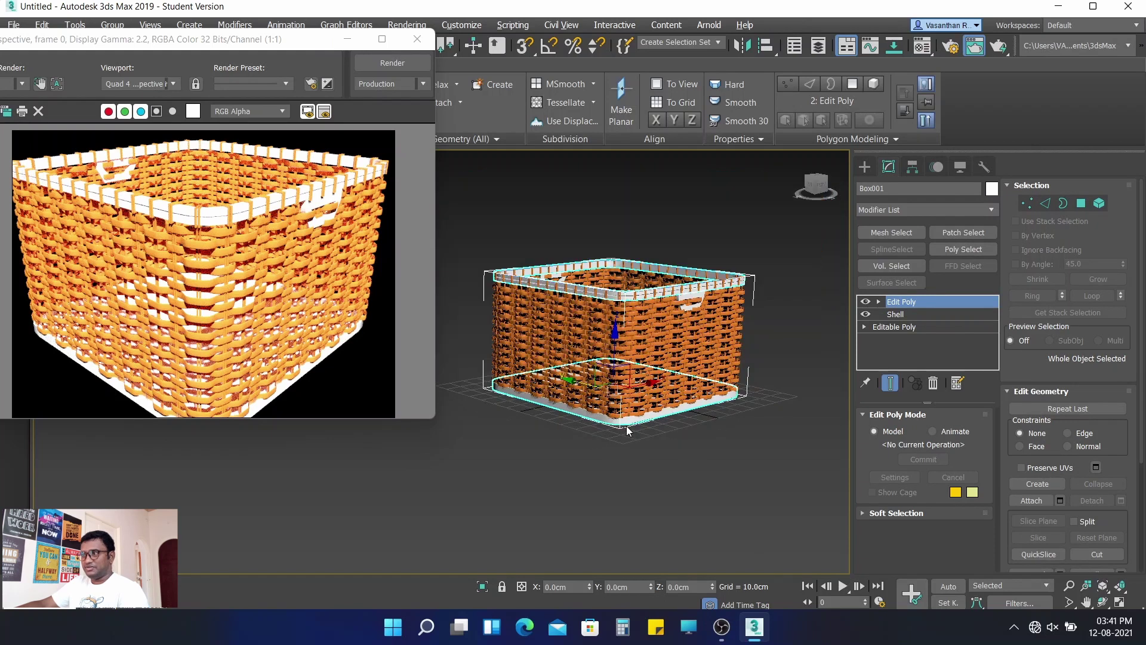
{"action": "scroll", "coordinate": [625, 425], "scroll_direction": "up", "scroll_amount": 1}
{"action": "left_click_drag", "start_coordinate": [189, 54], "coordinate": [194, 78]}
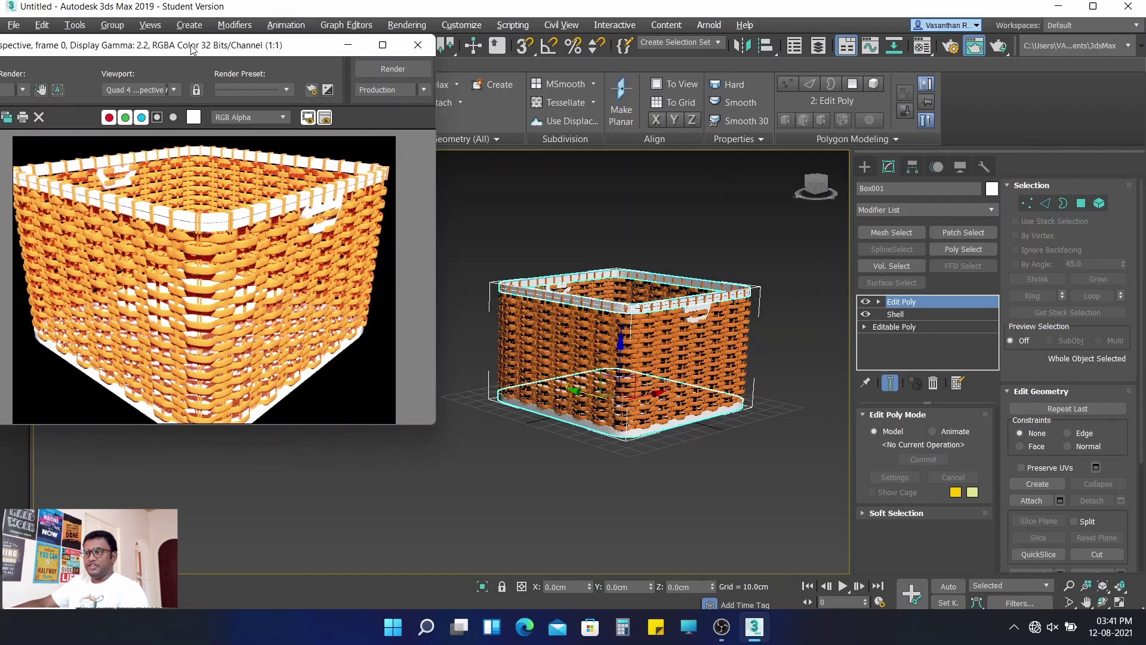